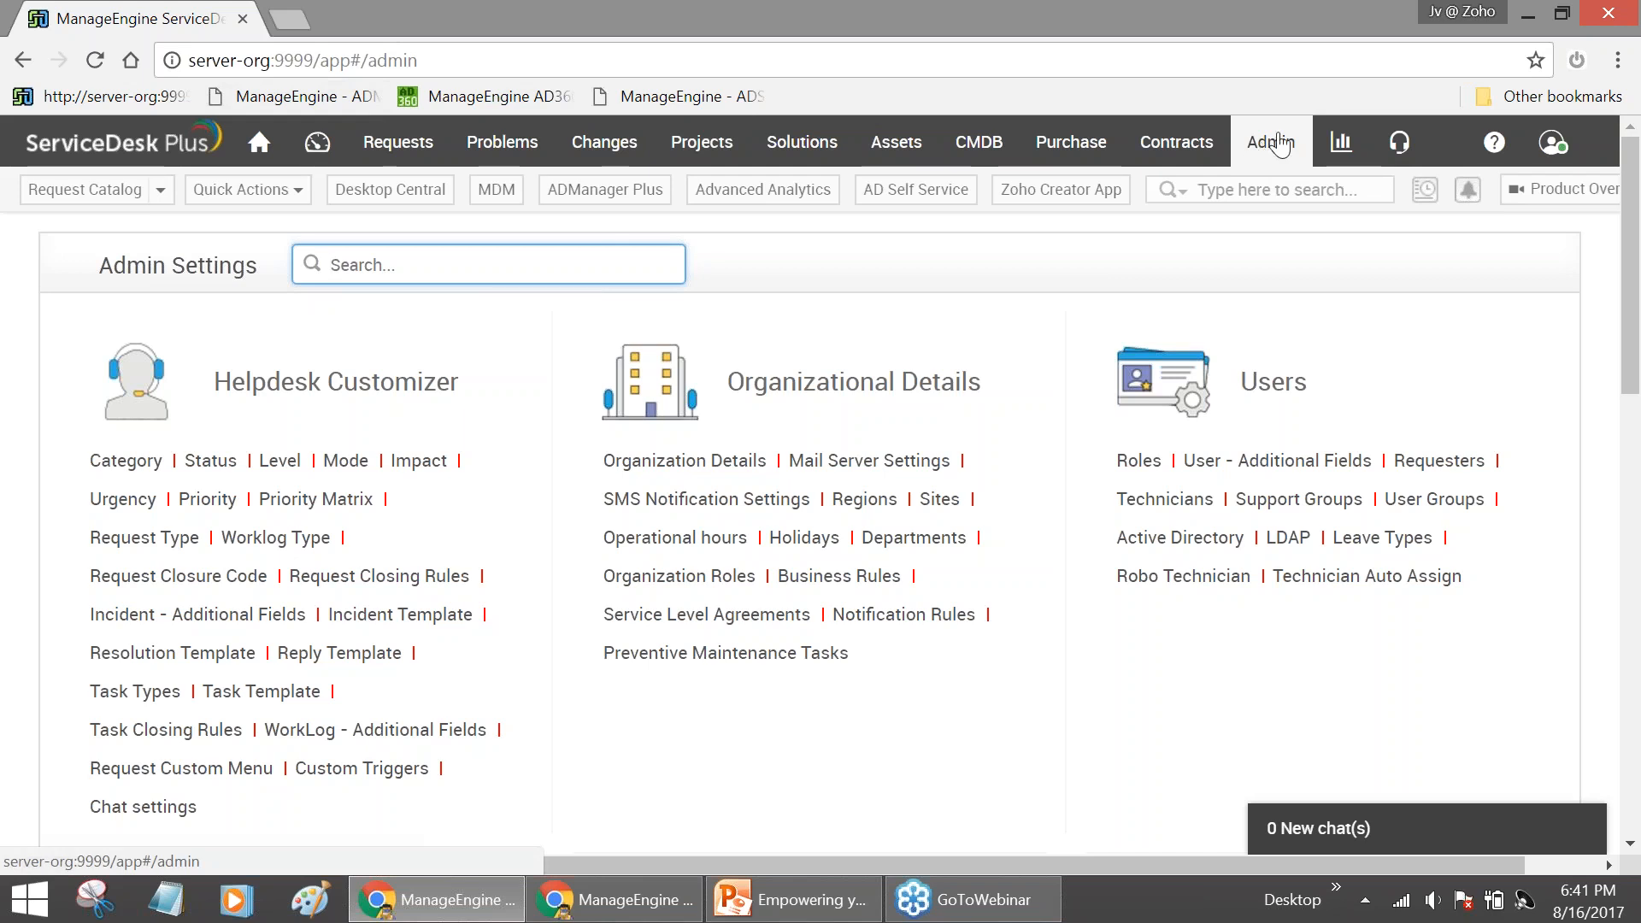
Search the Admin Settings for 'me' and open the ME Integrations settings page
text(me)
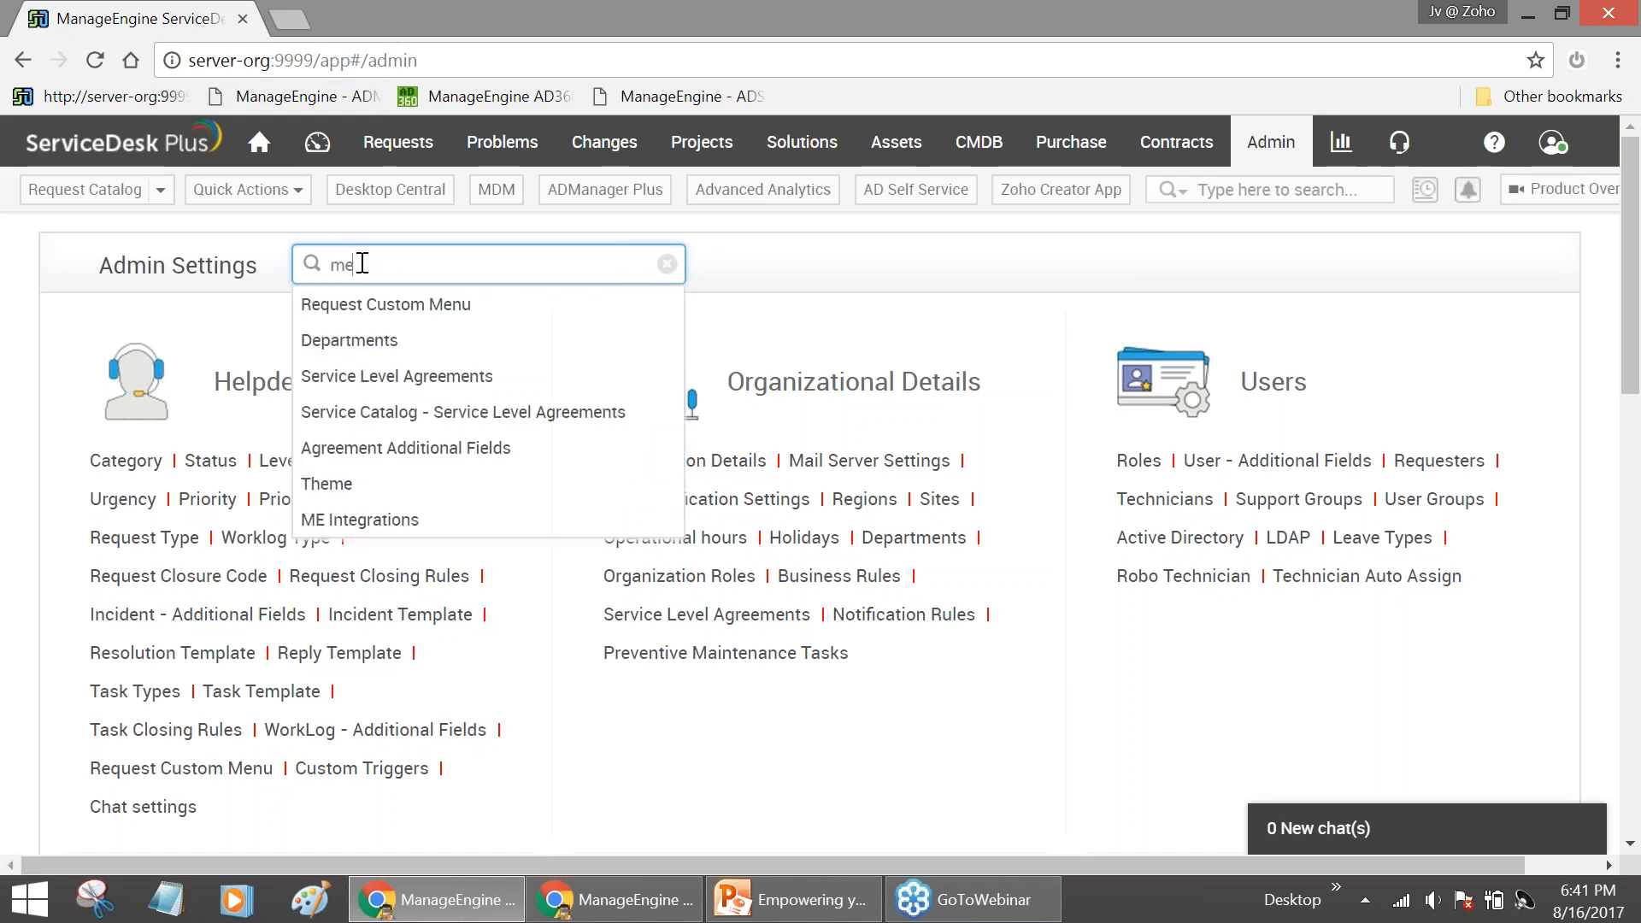
key(Down)
key(Return)
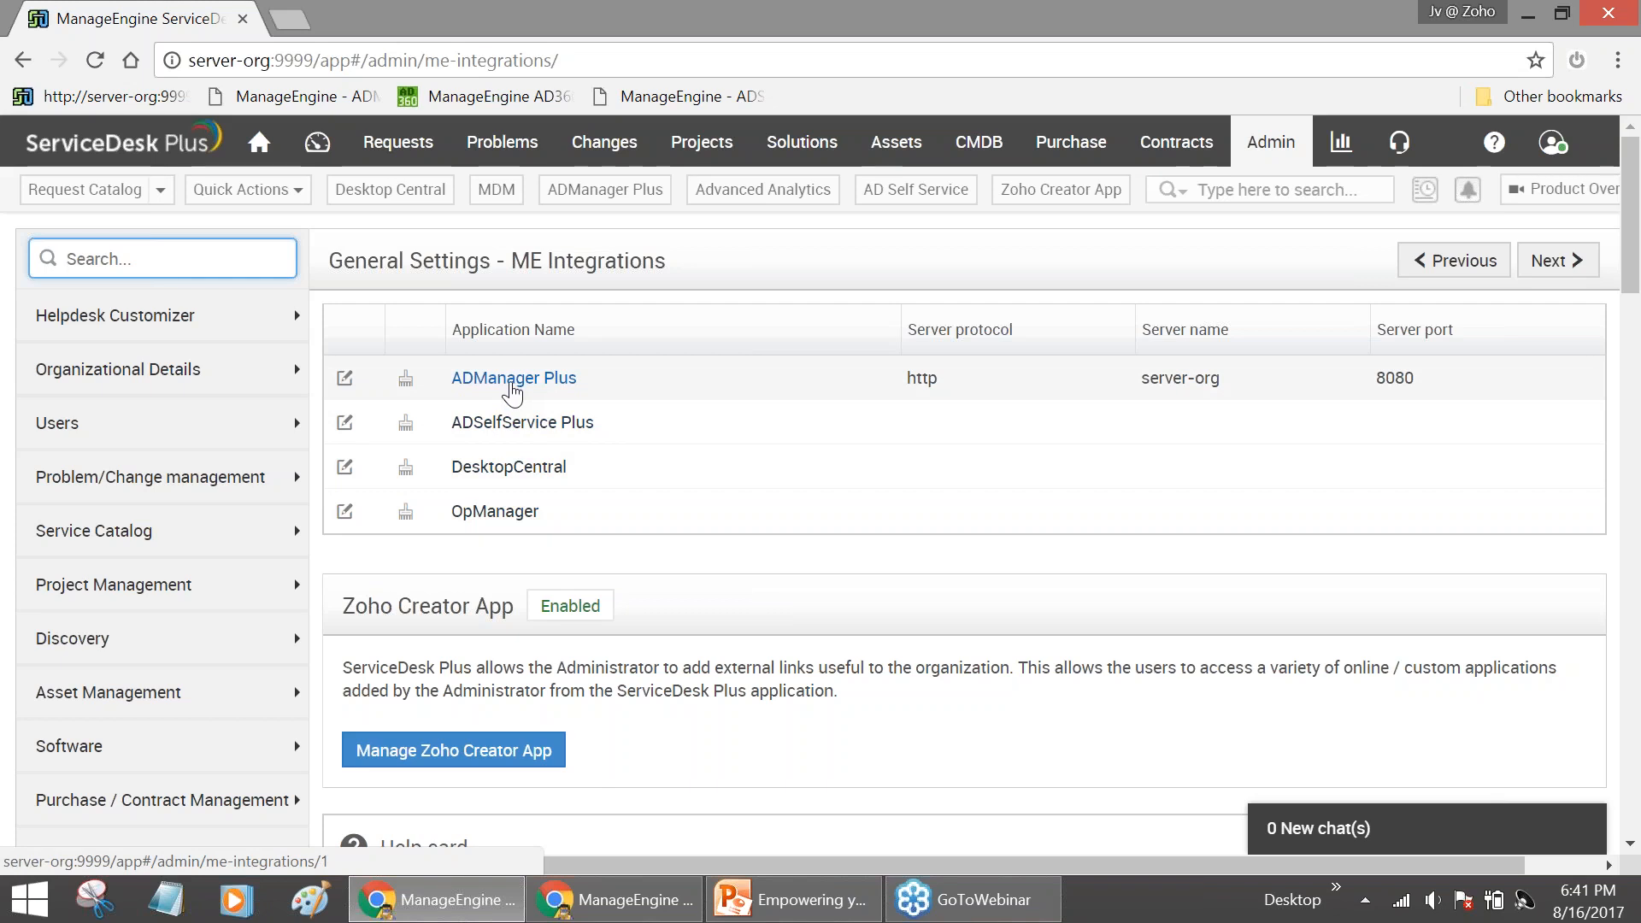
Confirm ADManager Plus uses server-org on port 8080, then test the connection and save it
click(513, 381)
scroll(547, 419, down, 1)
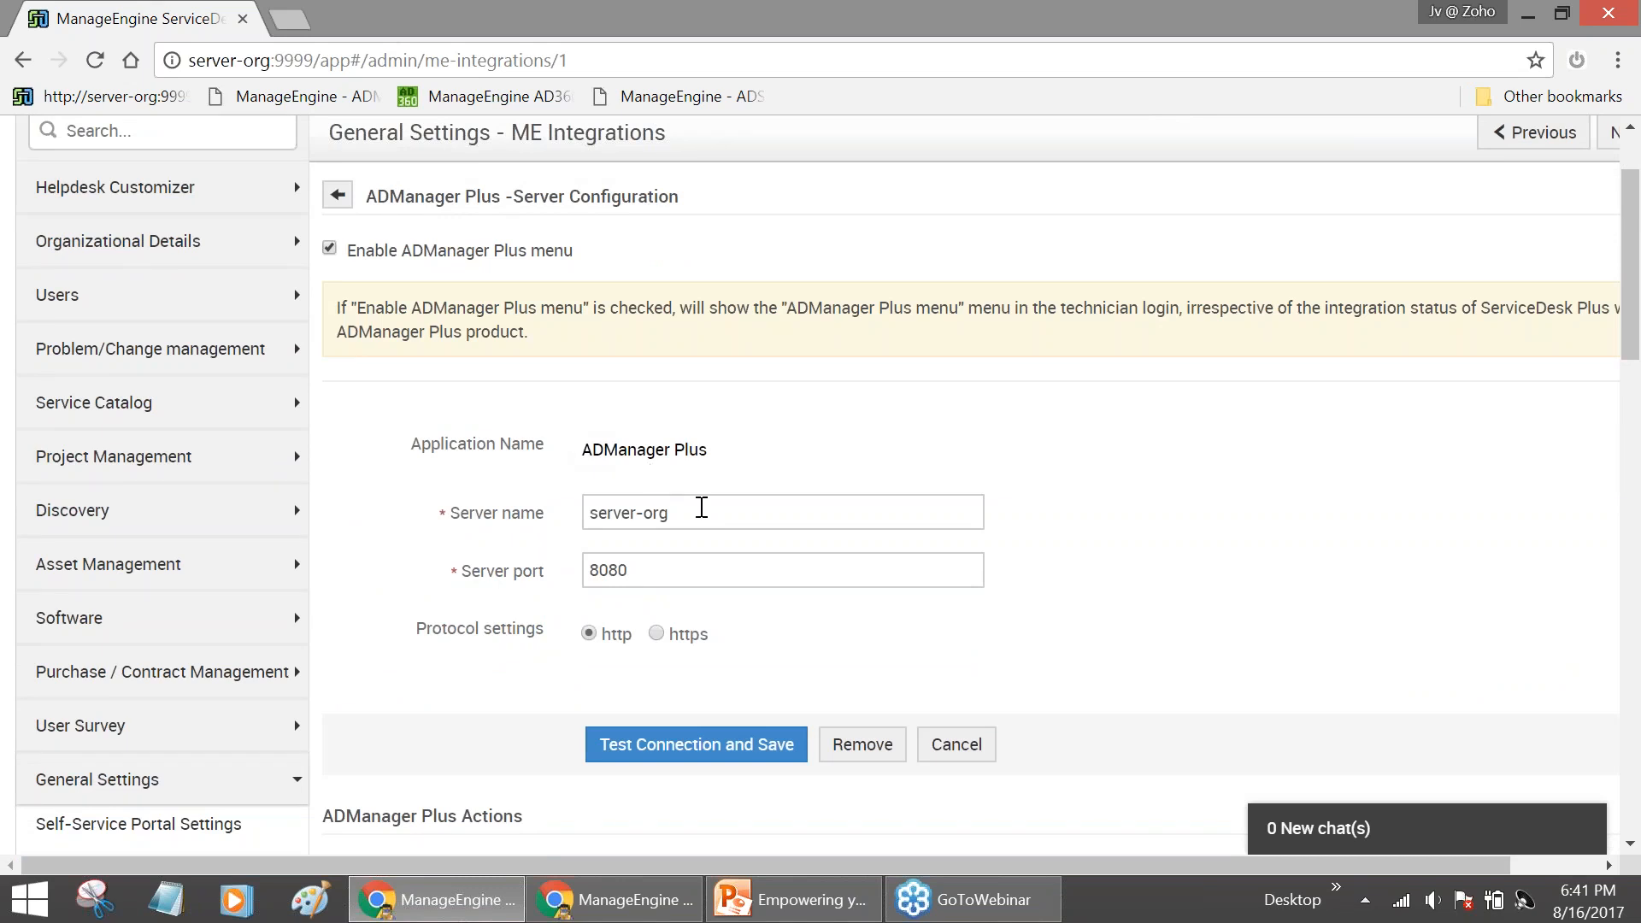
click(703, 509)
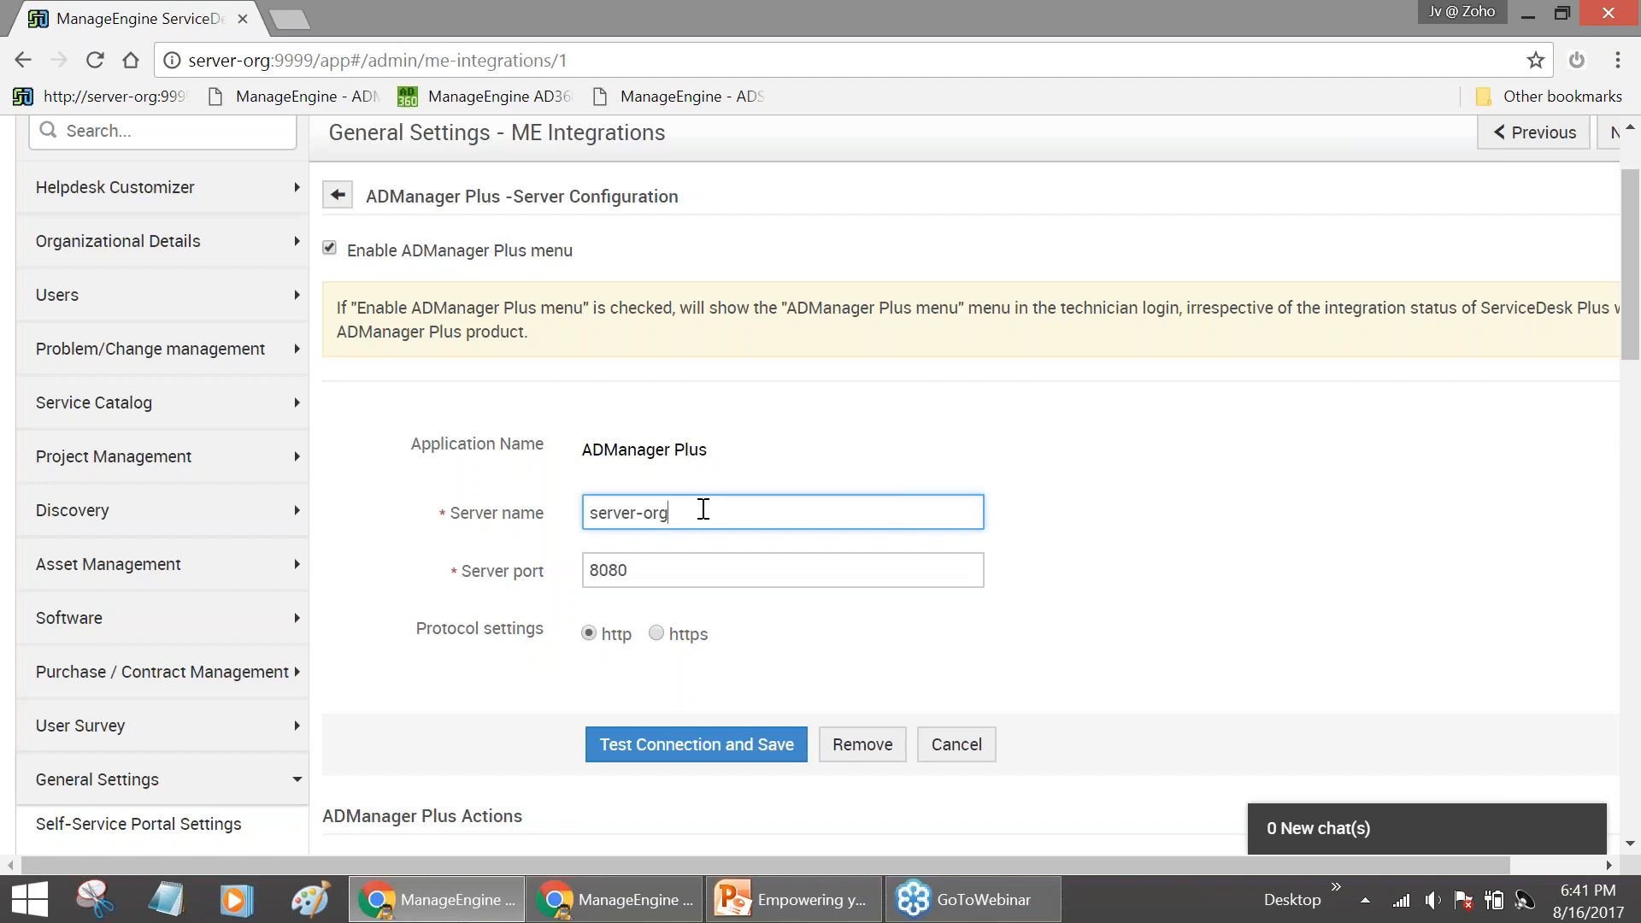
drag(703, 509, 574, 537)
click(665, 580)
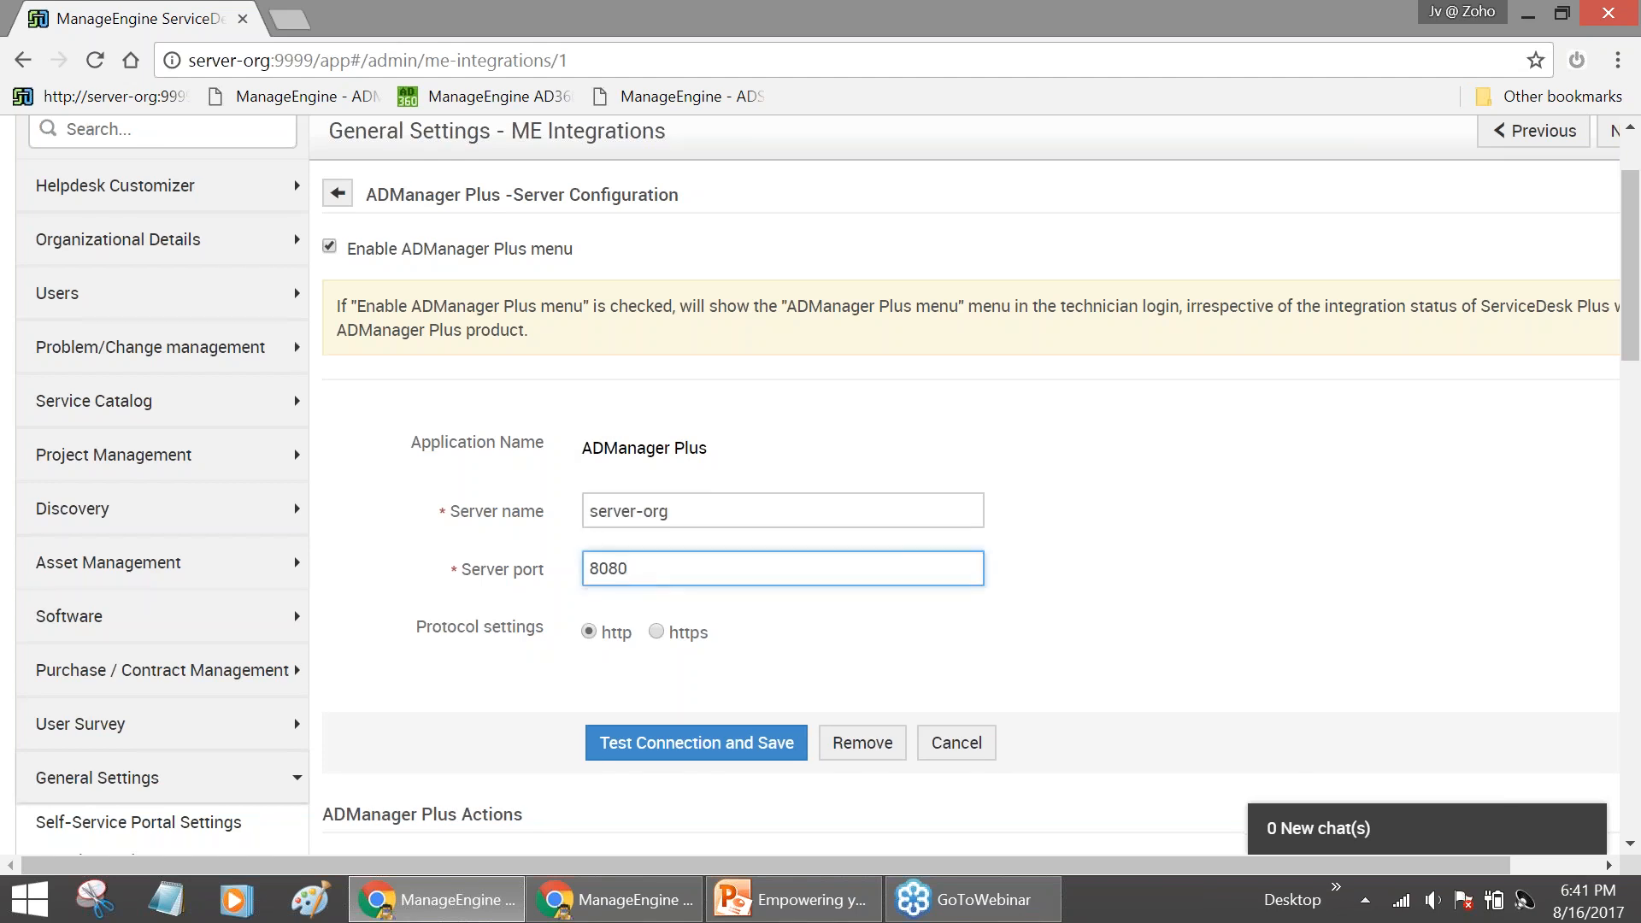
scroll(671, 598, down, 2)
click(681, 630)
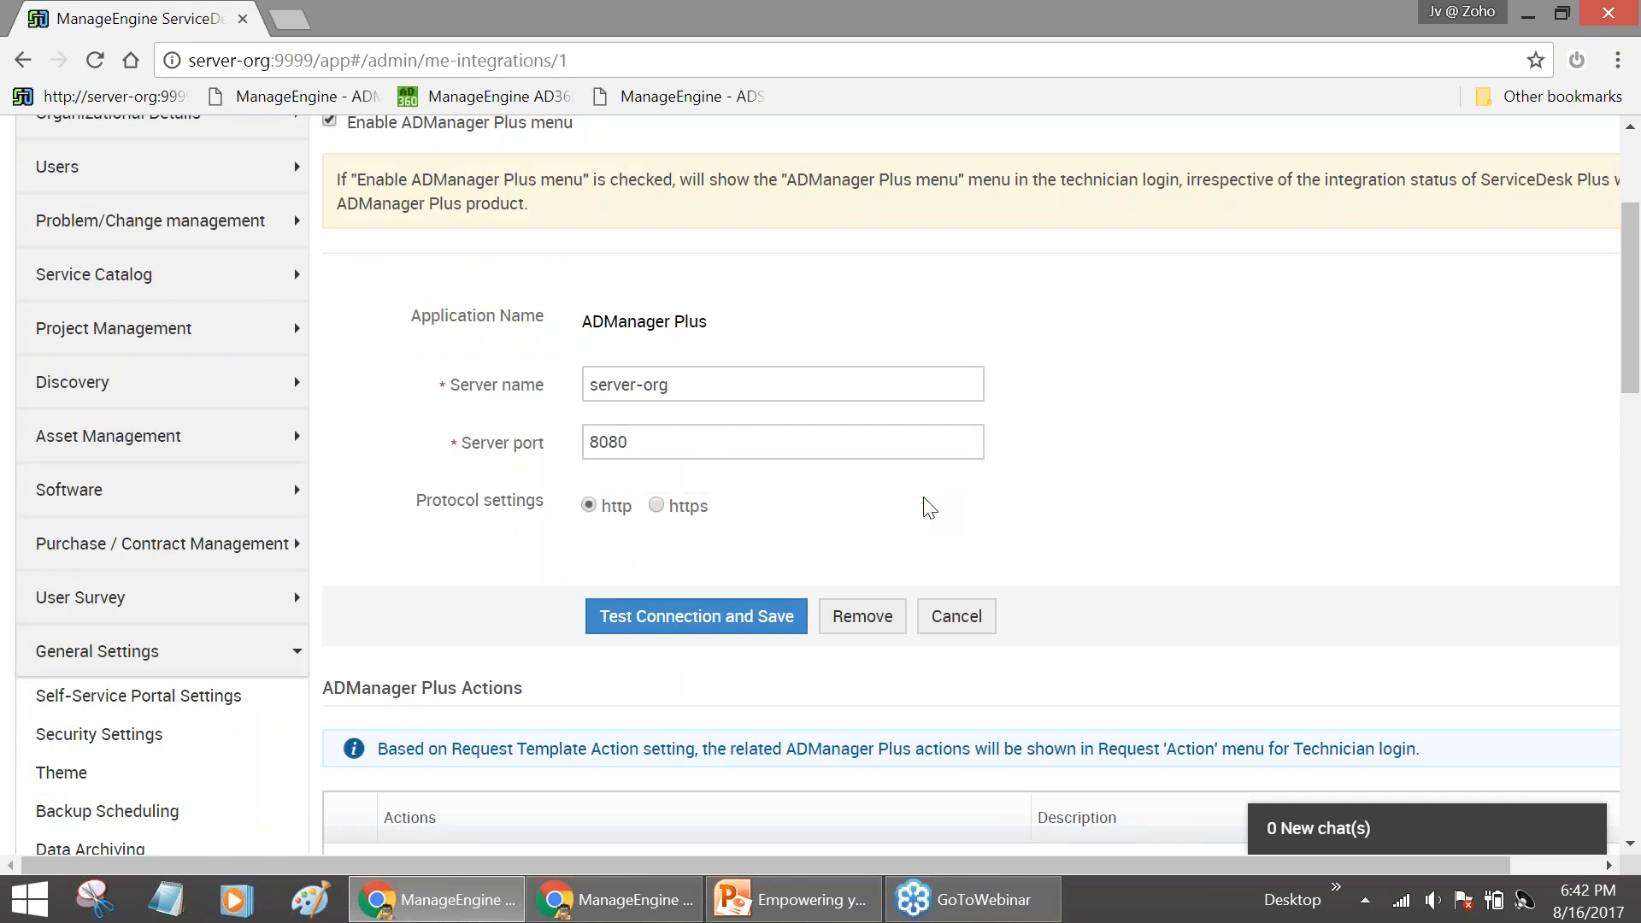
right_click(645, 912)
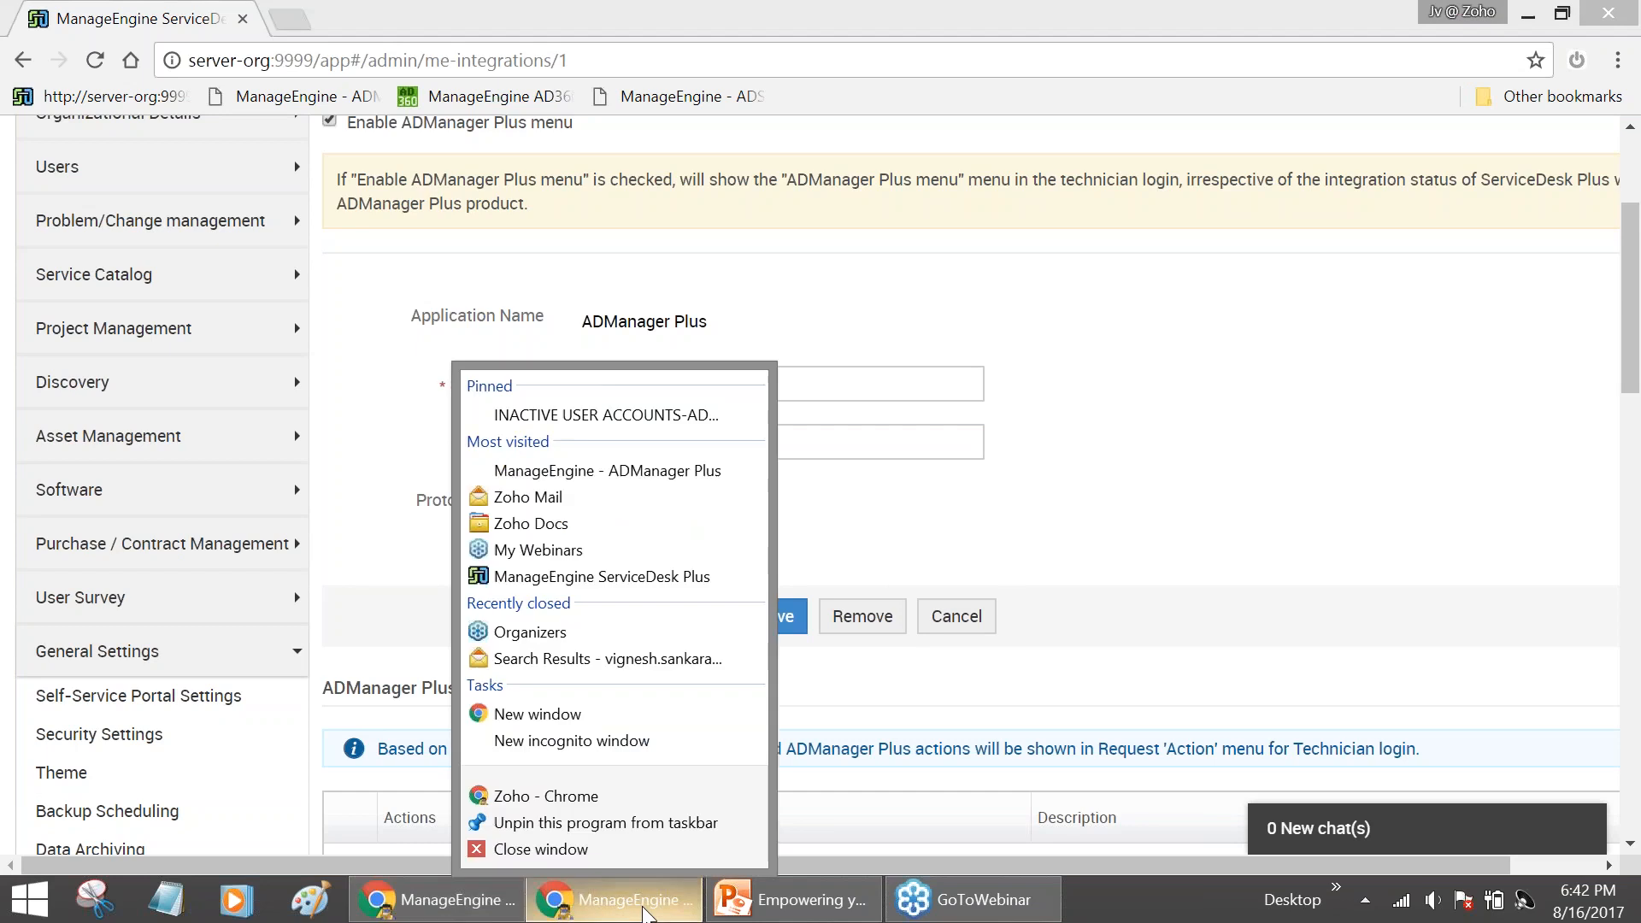
Switch to AD360 in the other browser window and open its ADManager Plus dashboard for organization.com
click(642, 913)
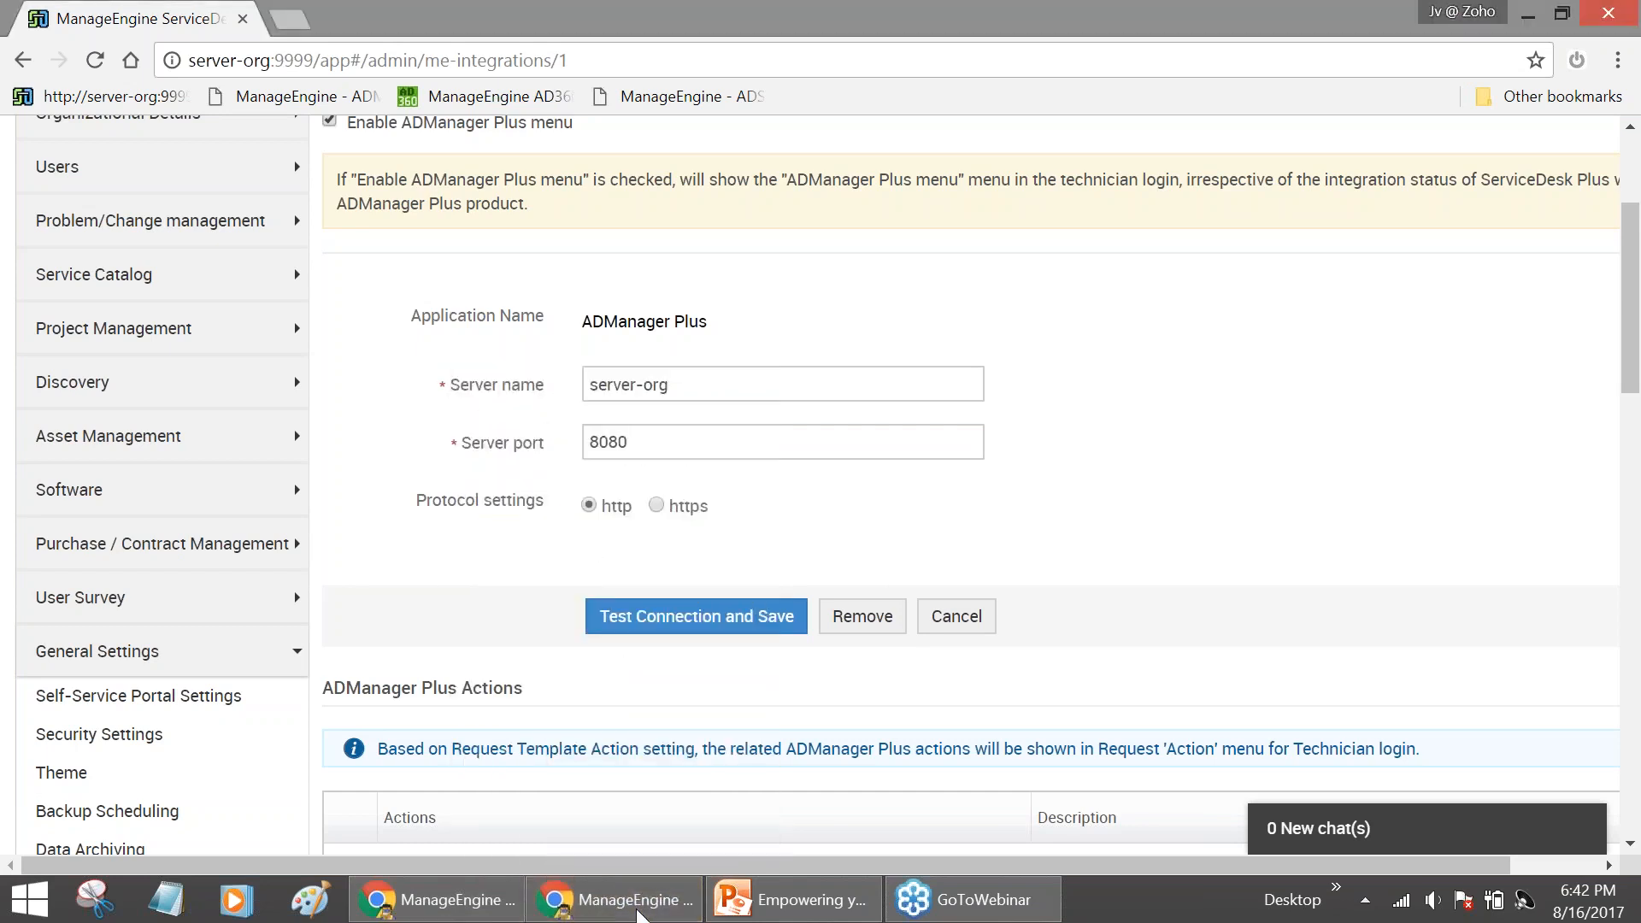
click(641, 913)
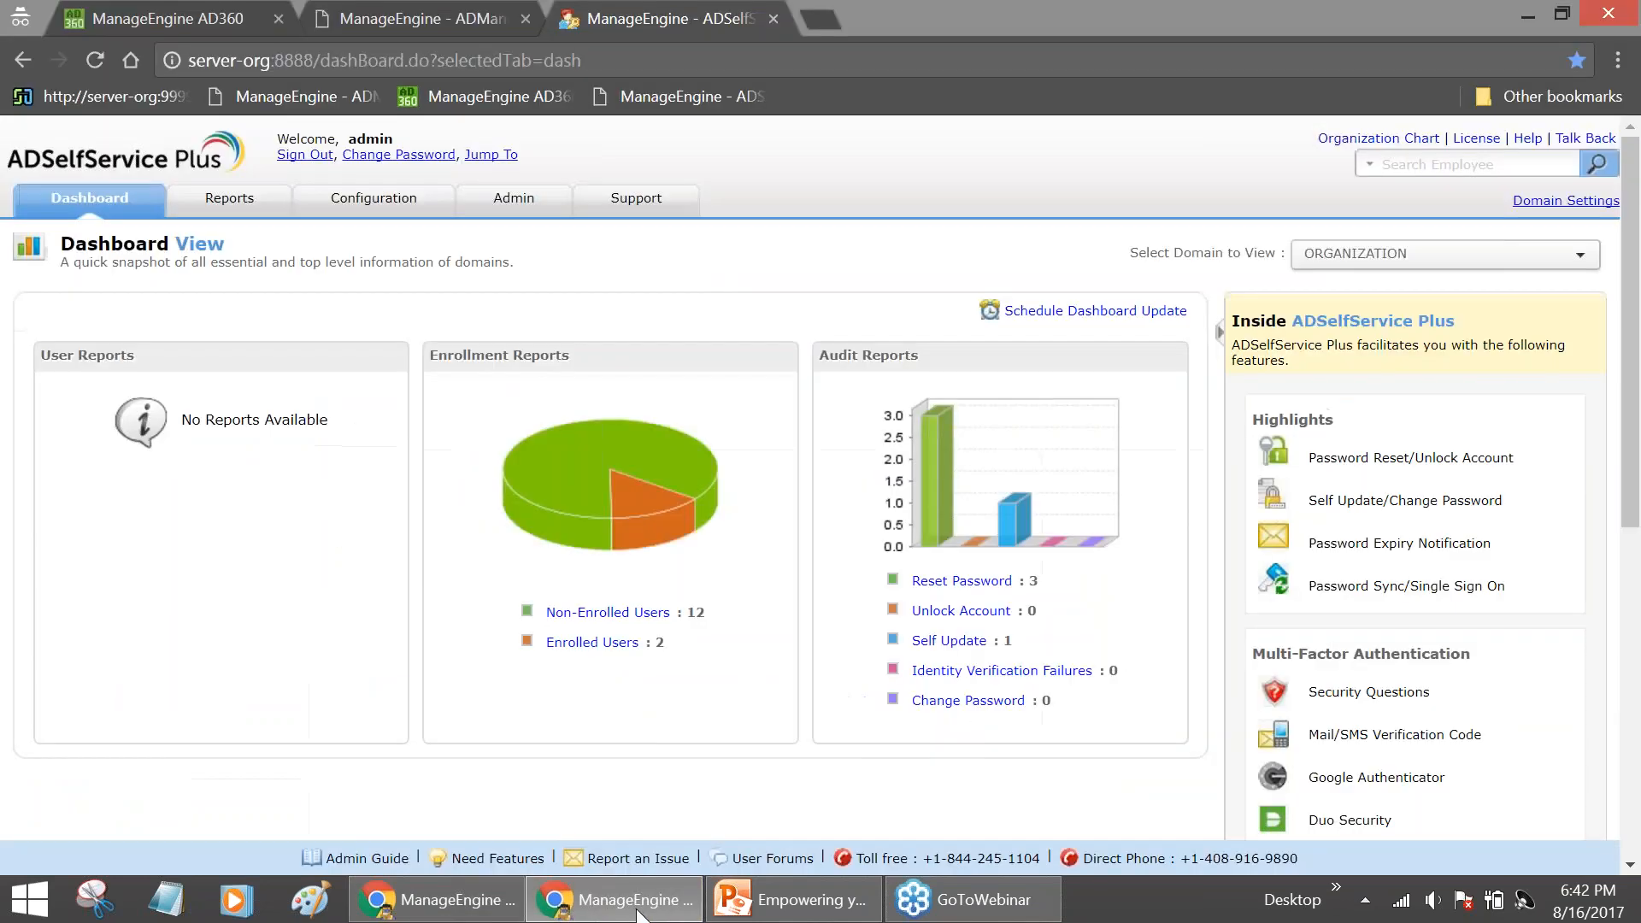
click(186, 20)
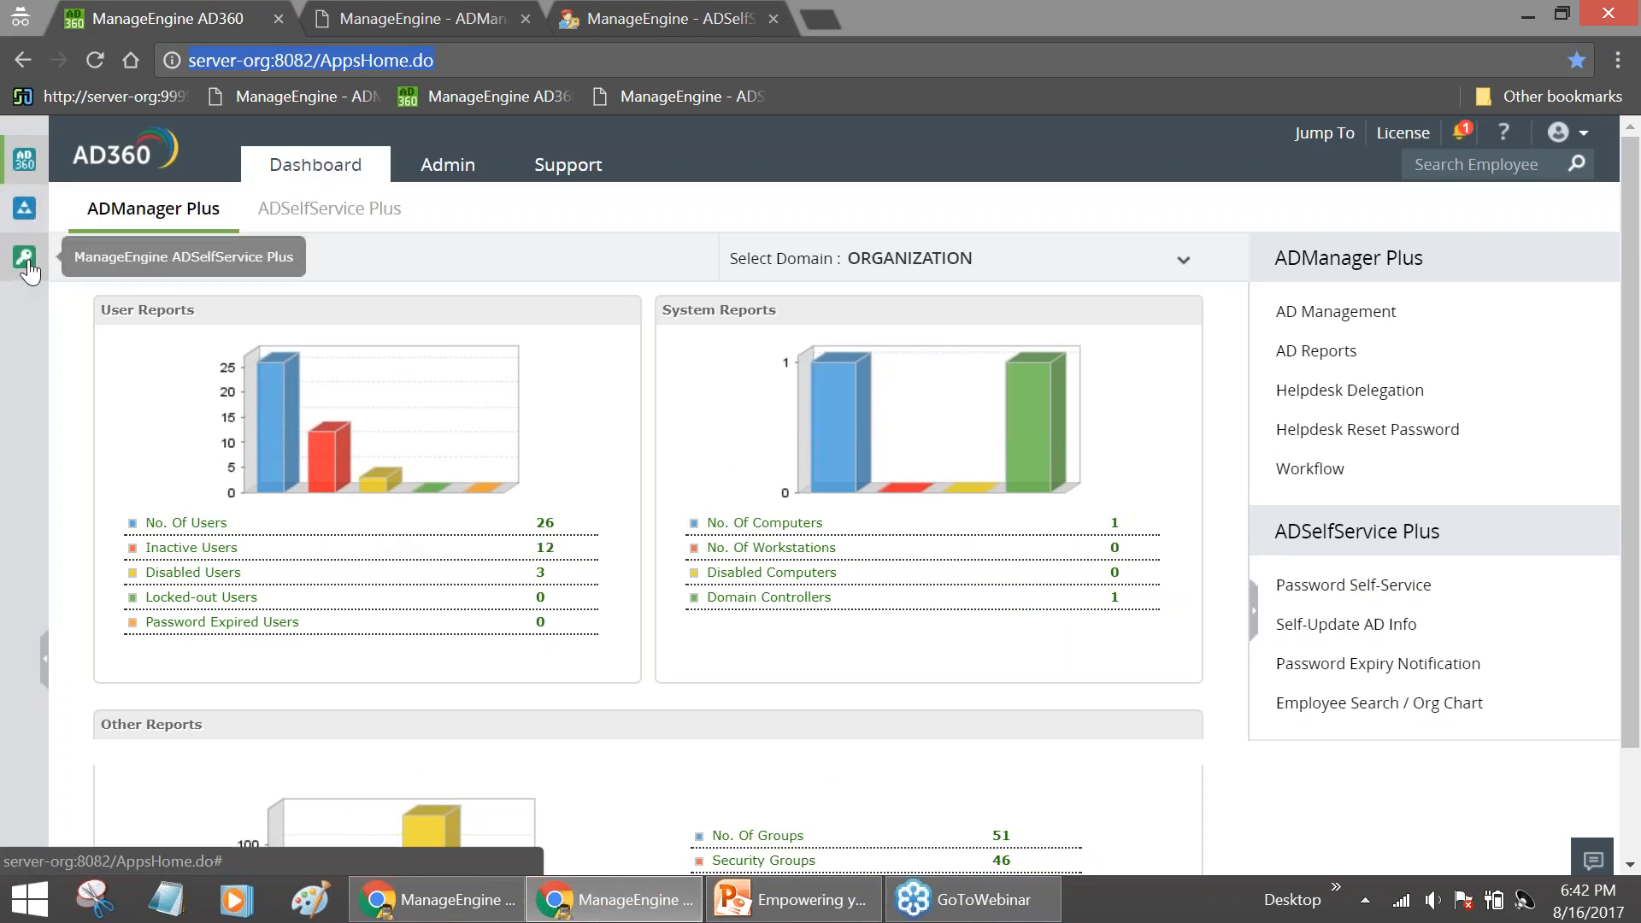
click(25, 209)
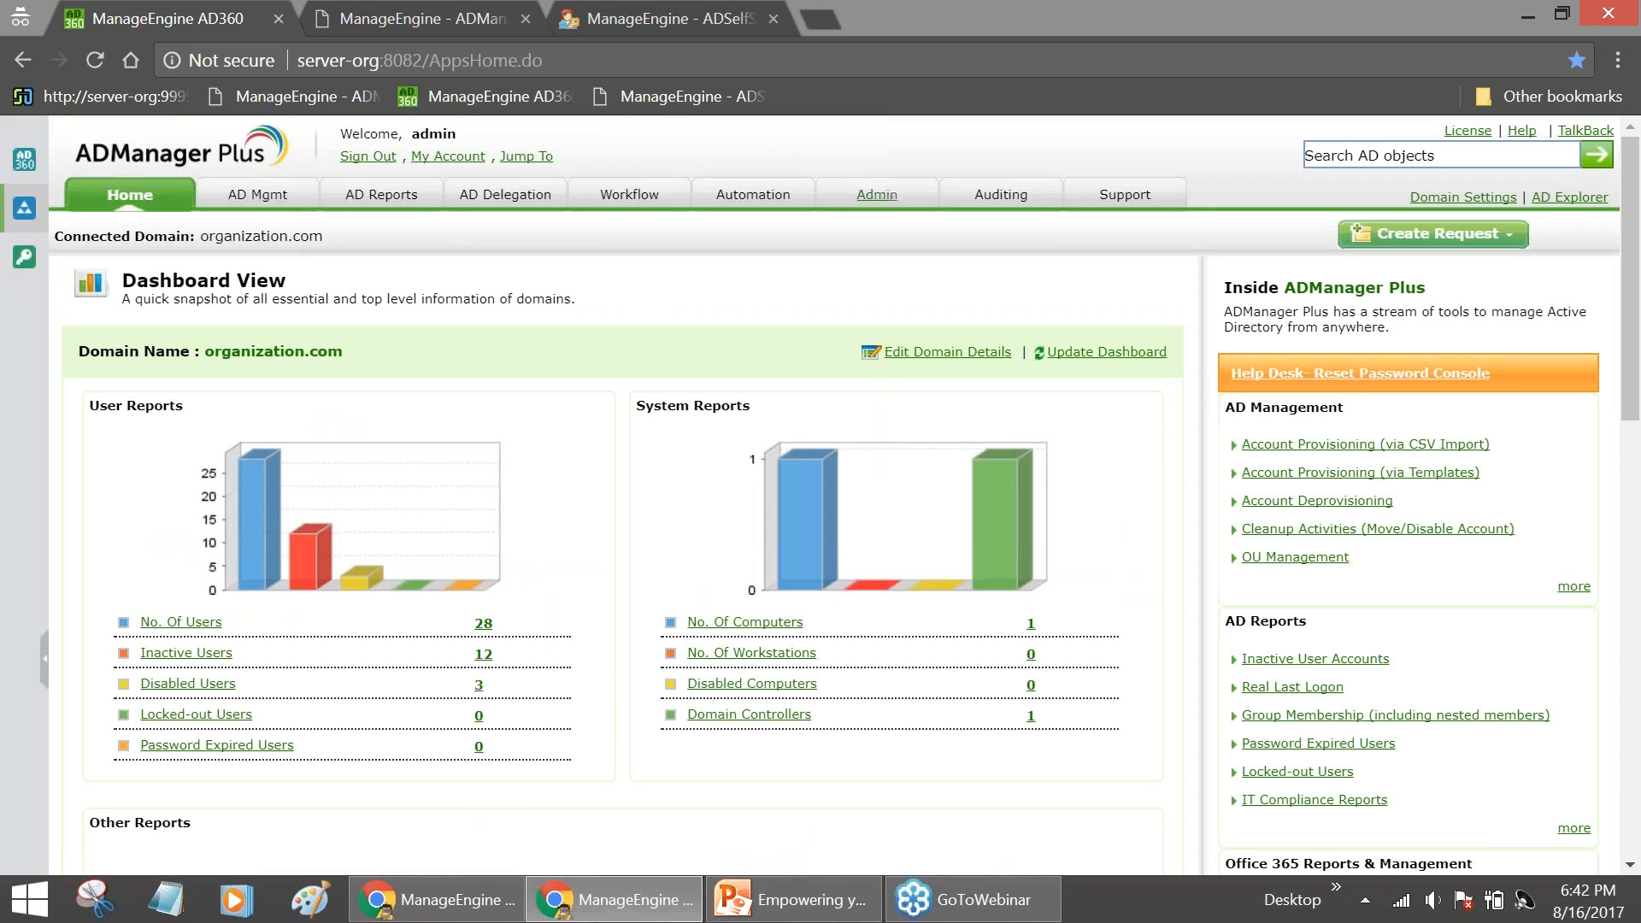
Open ADManager Plus Admin > ServiceDesk settings and check server name server-org and port 9999
click(887, 197)
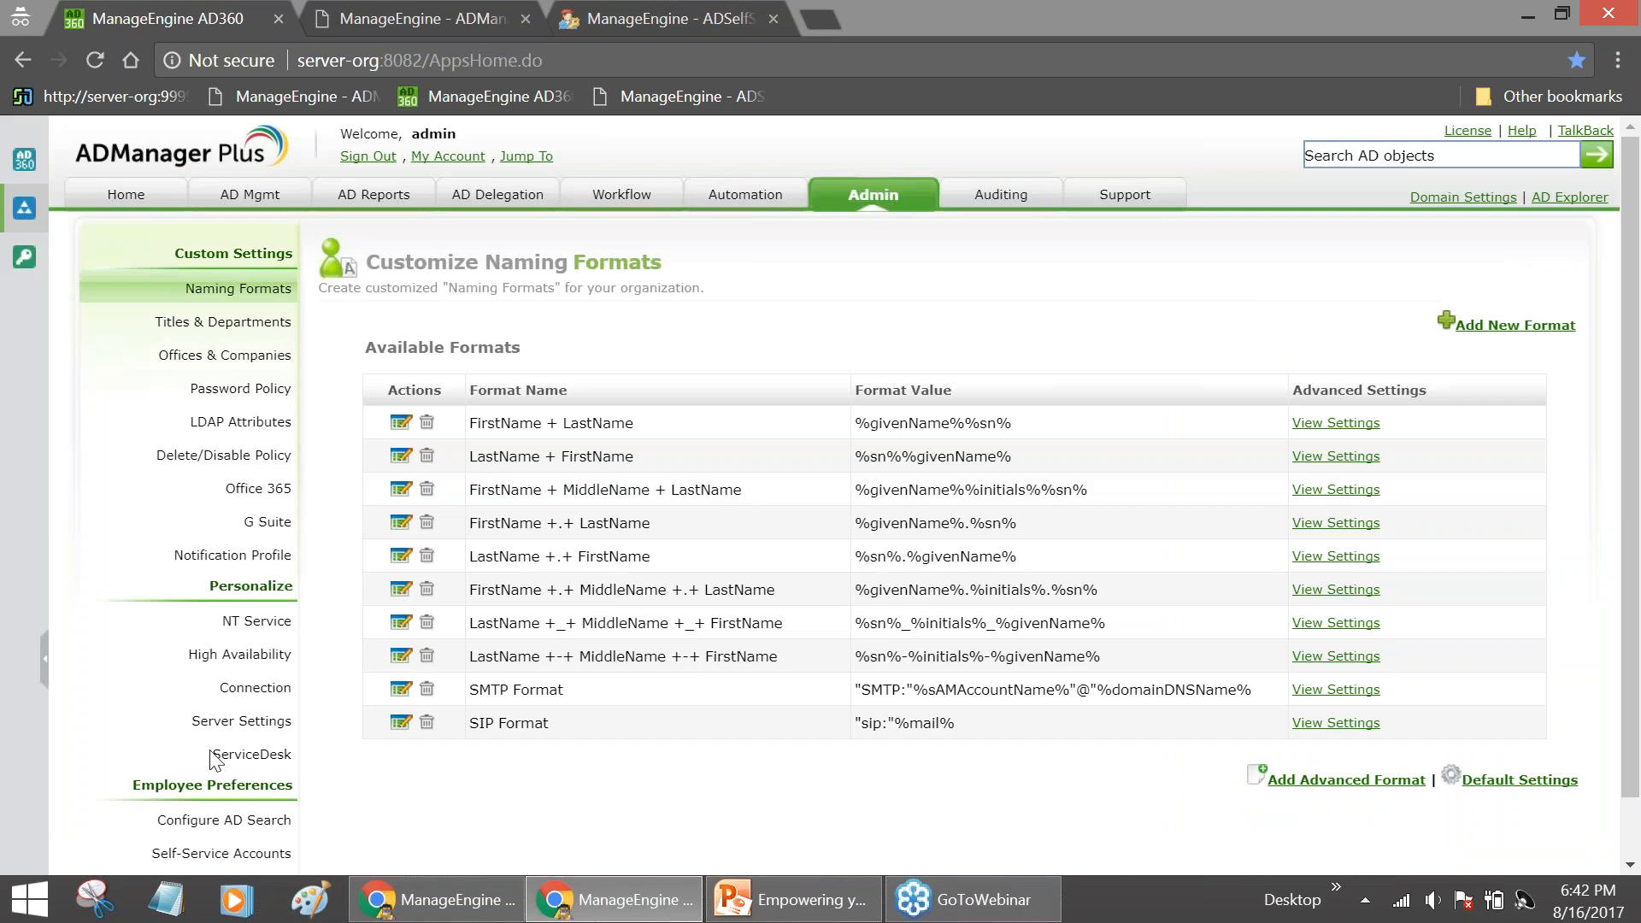
click(251, 754)
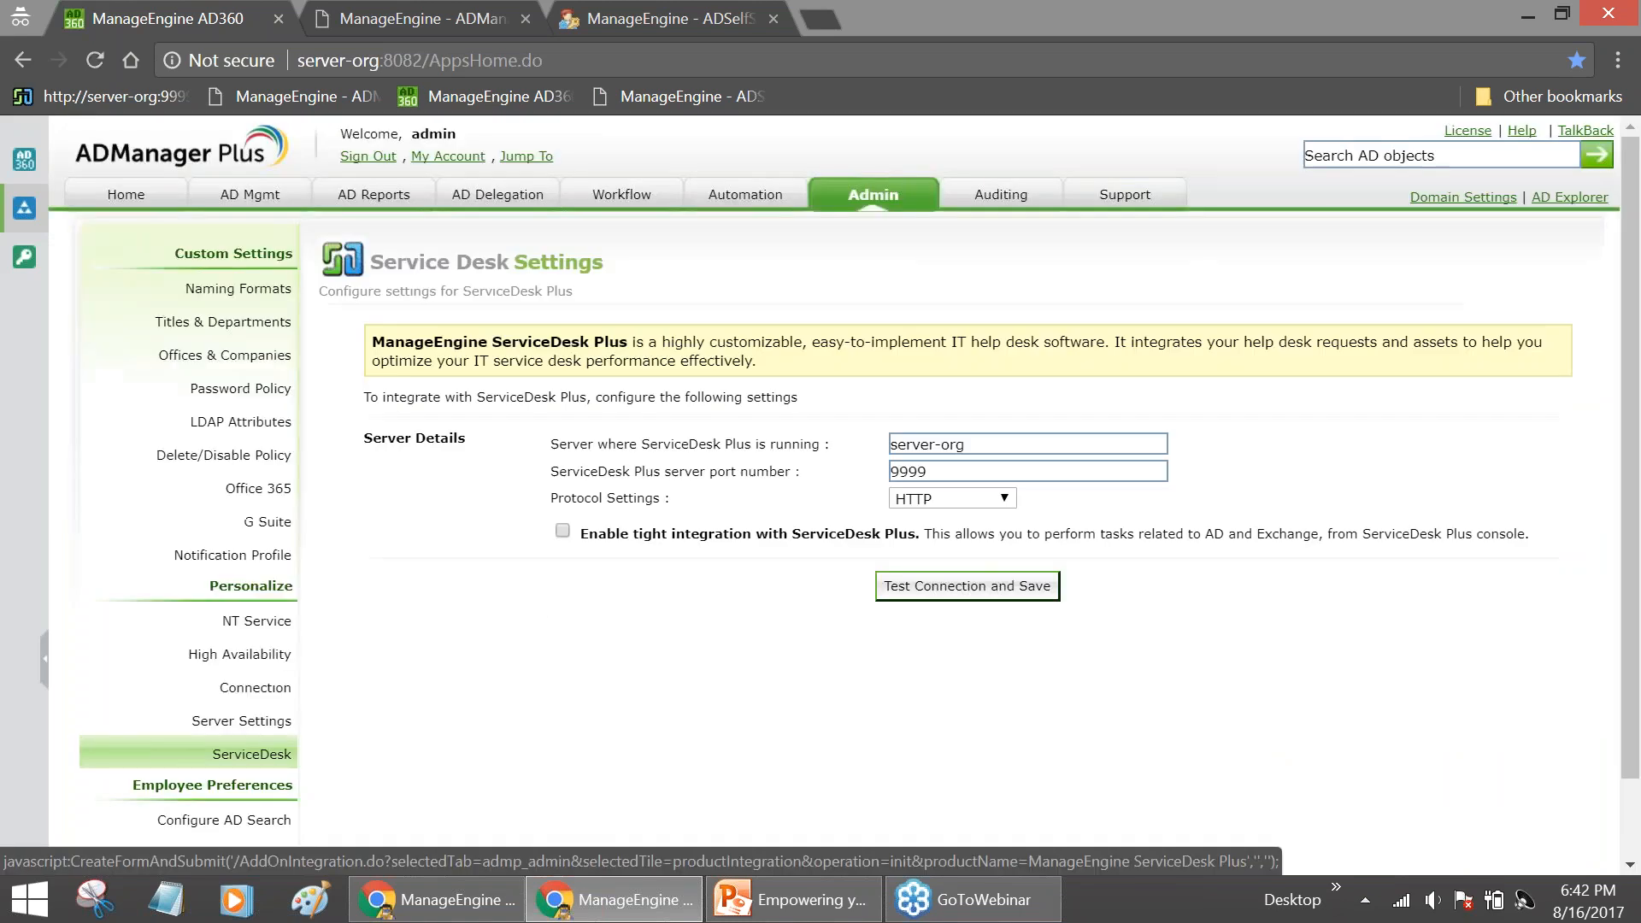
click(989, 444)
click(987, 475)
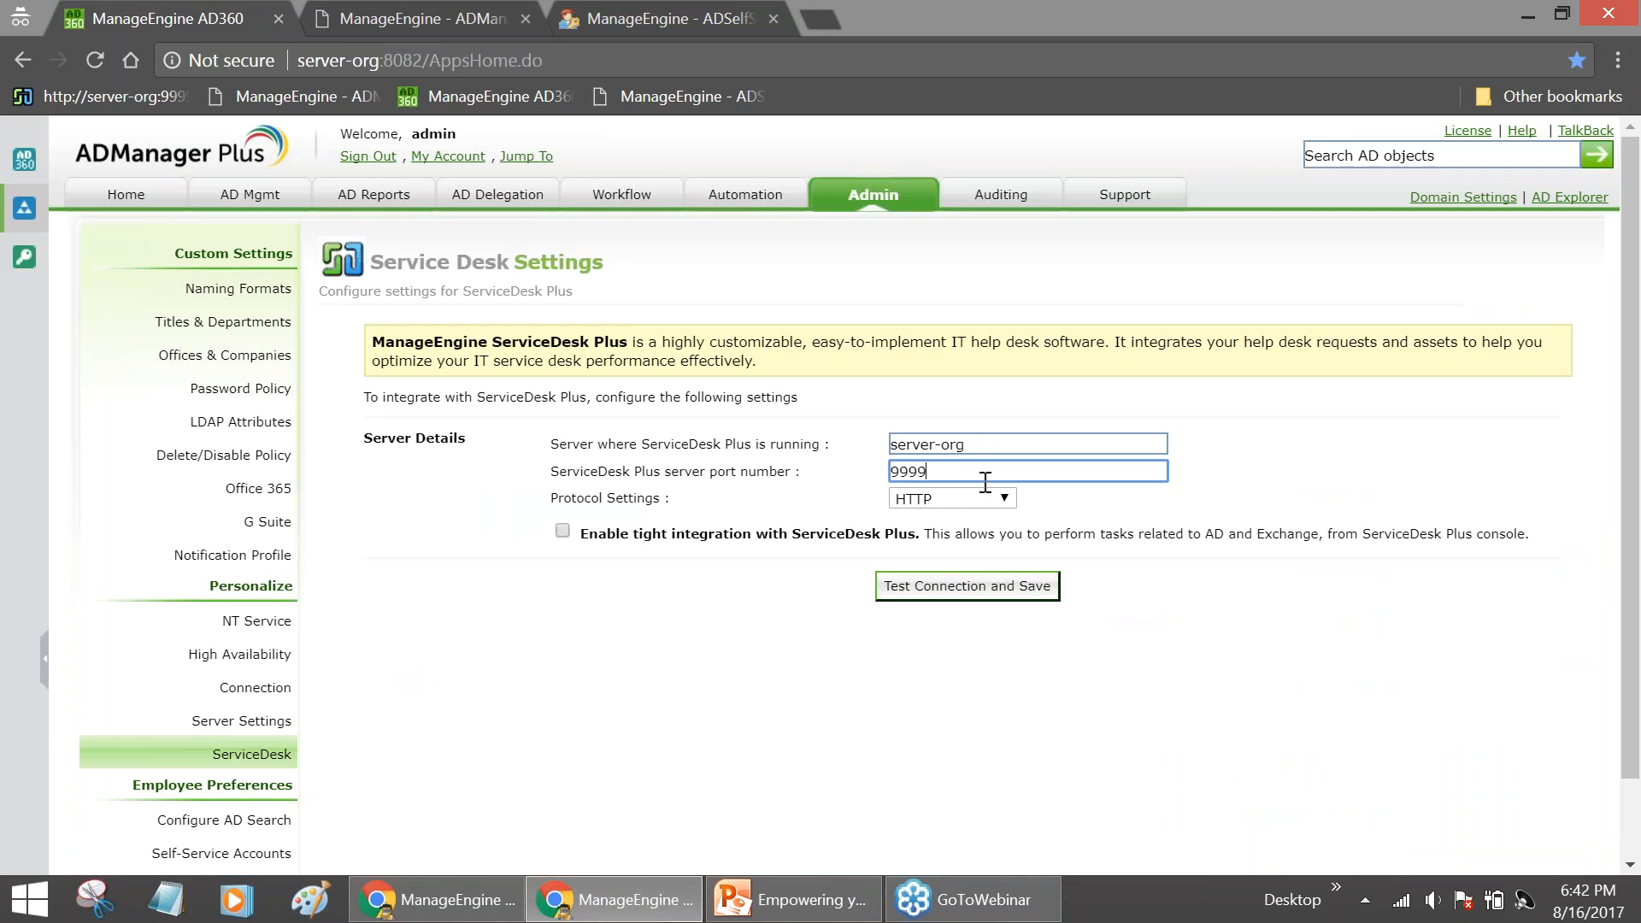
click(989, 444)
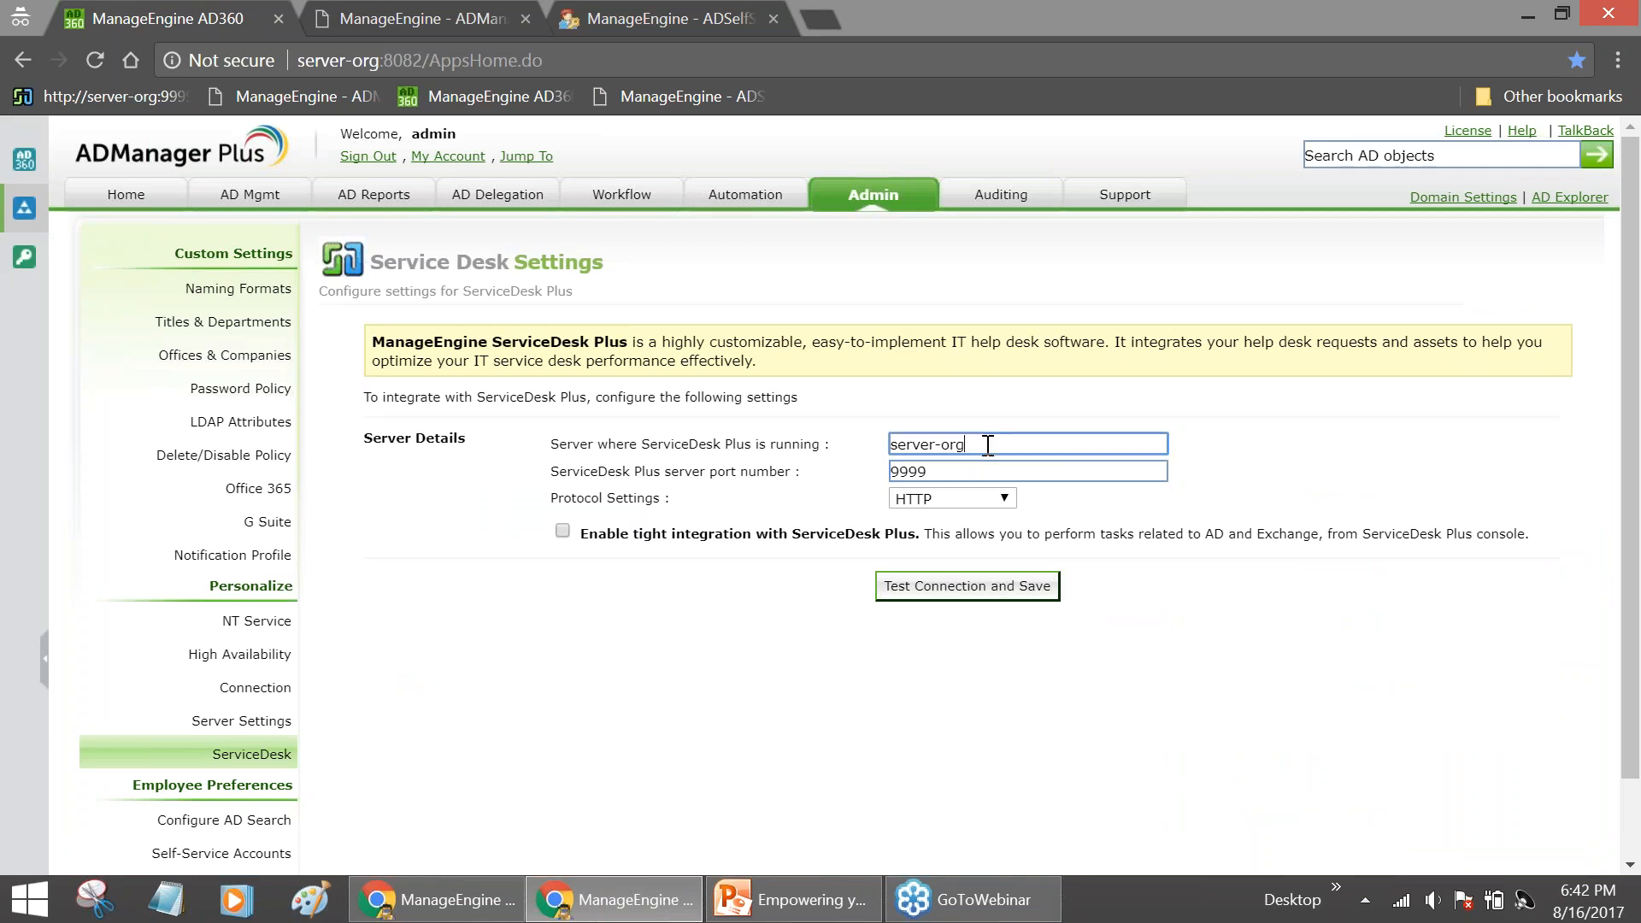
click(984, 471)
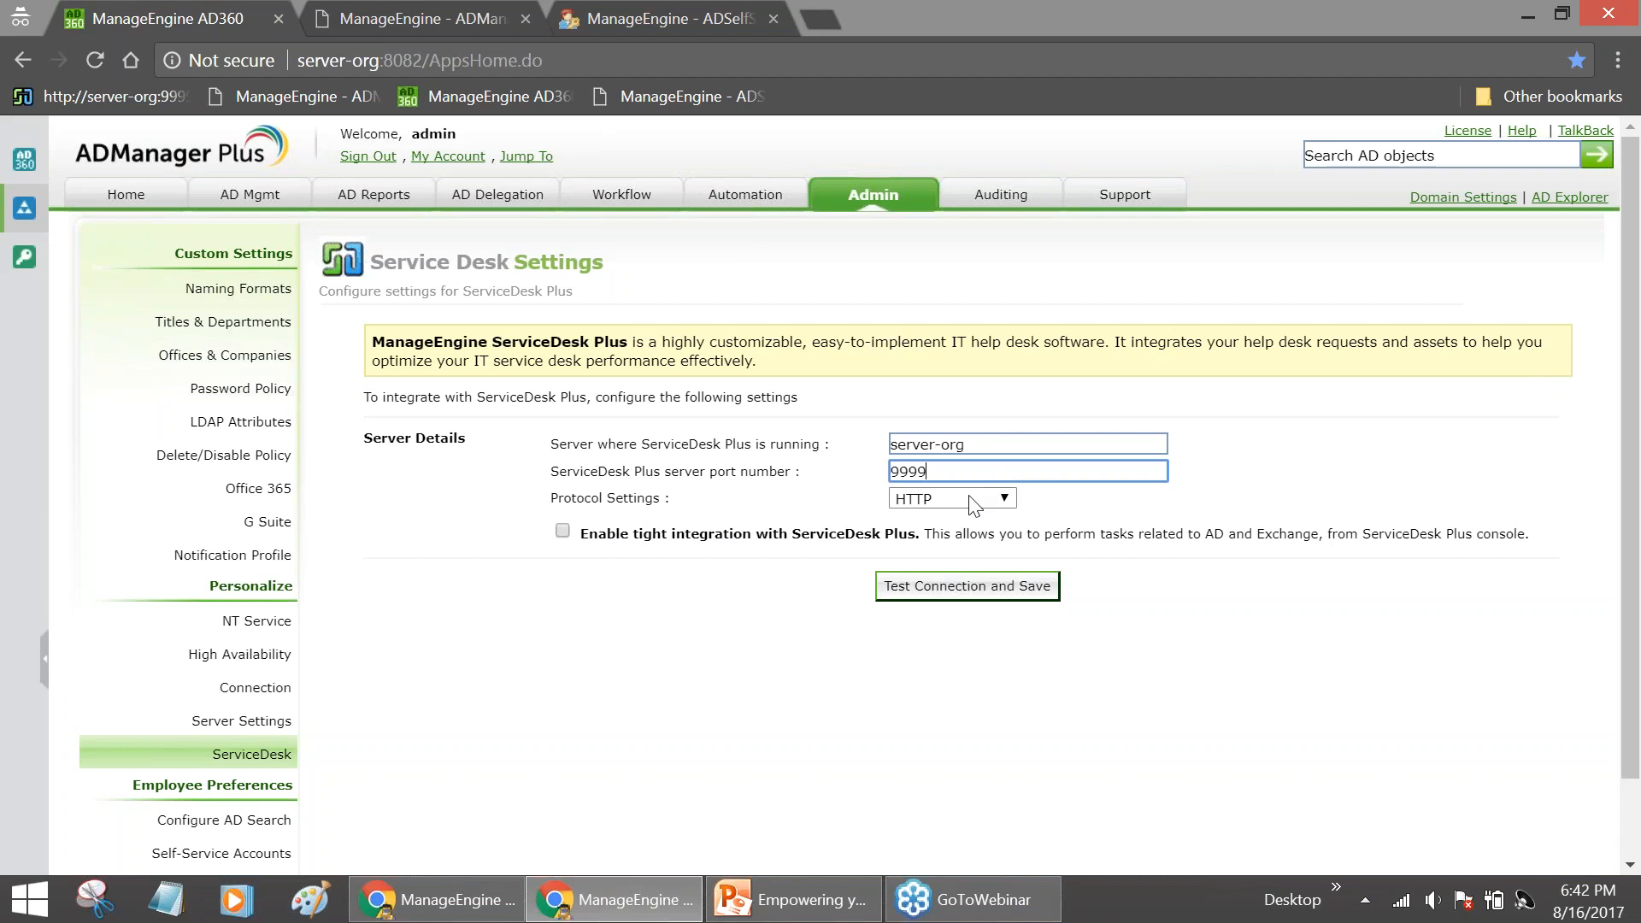
click(985, 444)
drag(966, 444, 884, 470)
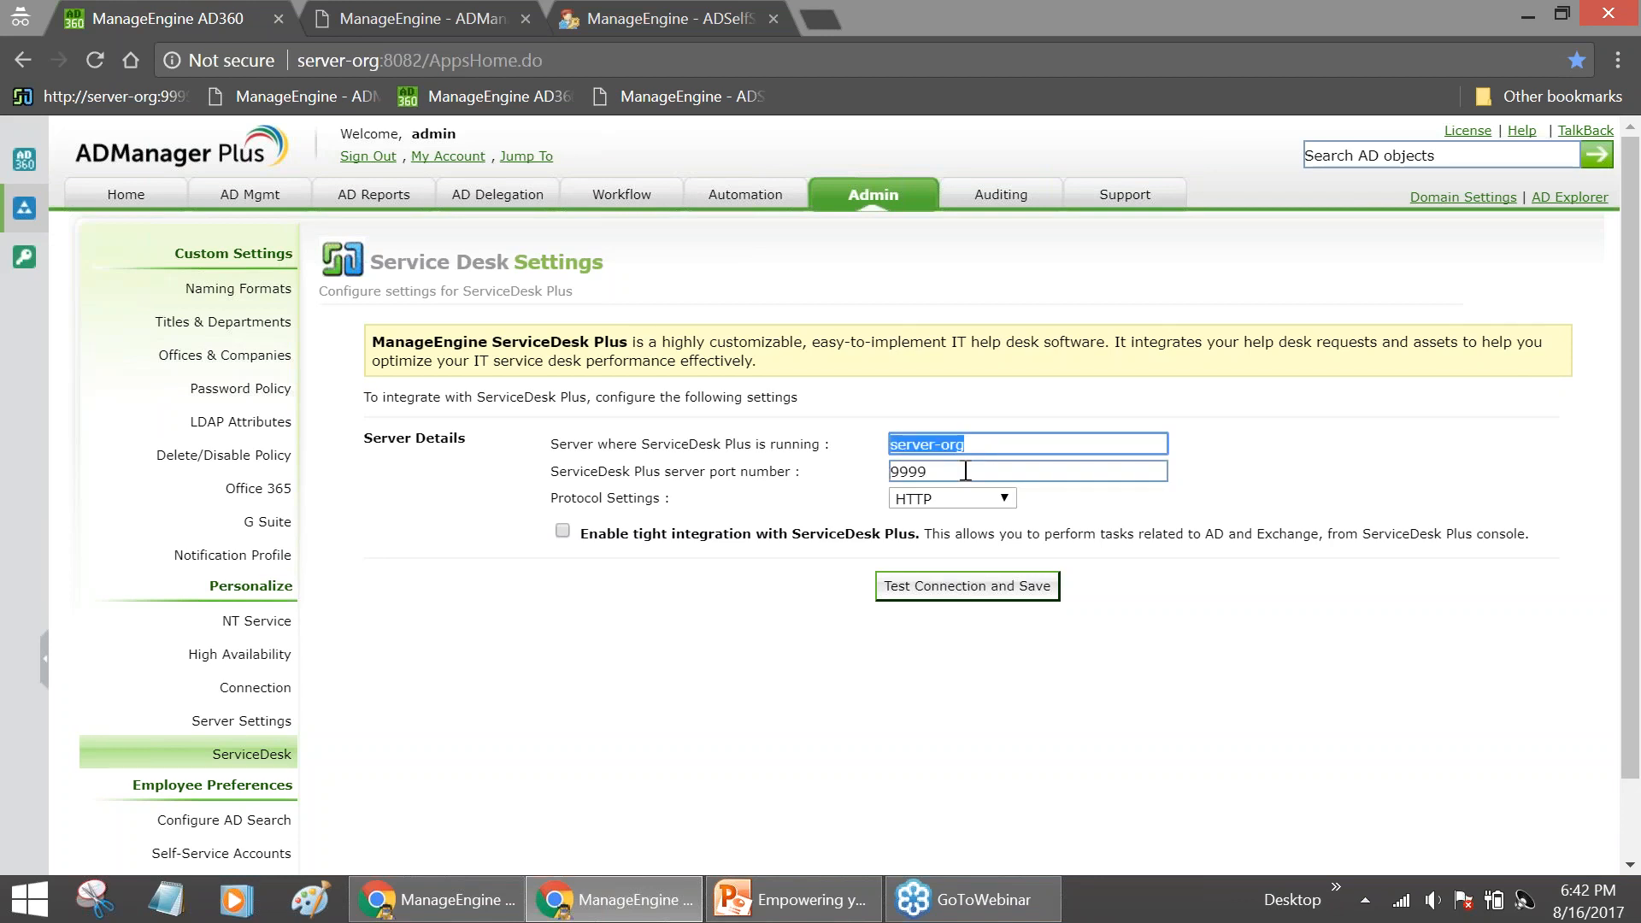
key(Tab)
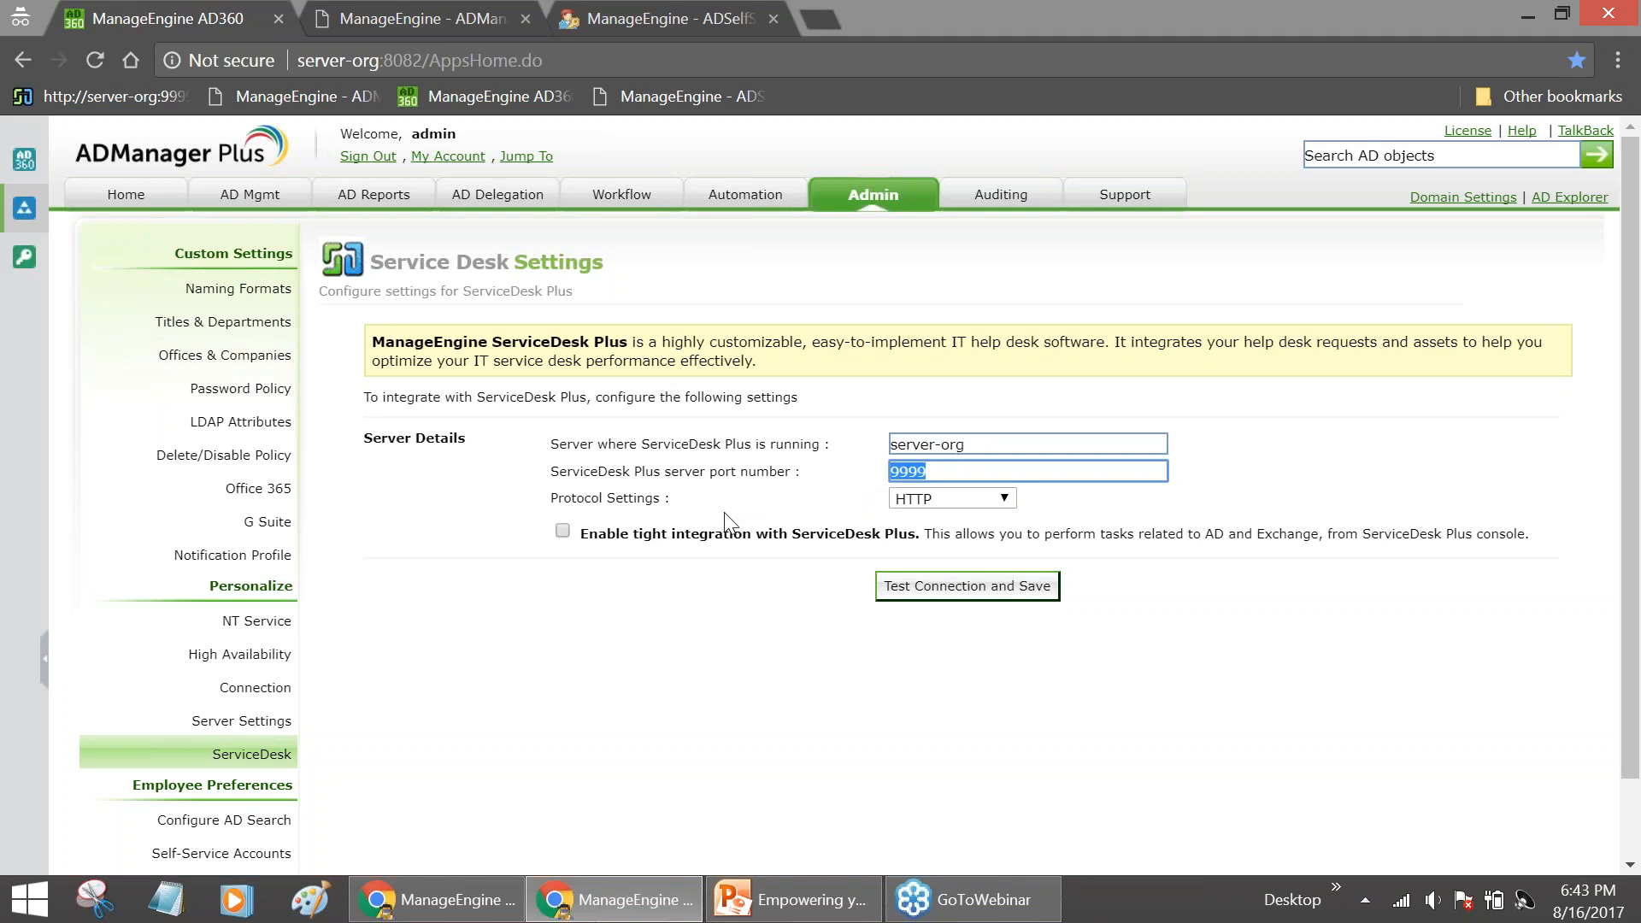
Tick 'Enable tight integration with ServiceDesk Plus'
click(688, 591)
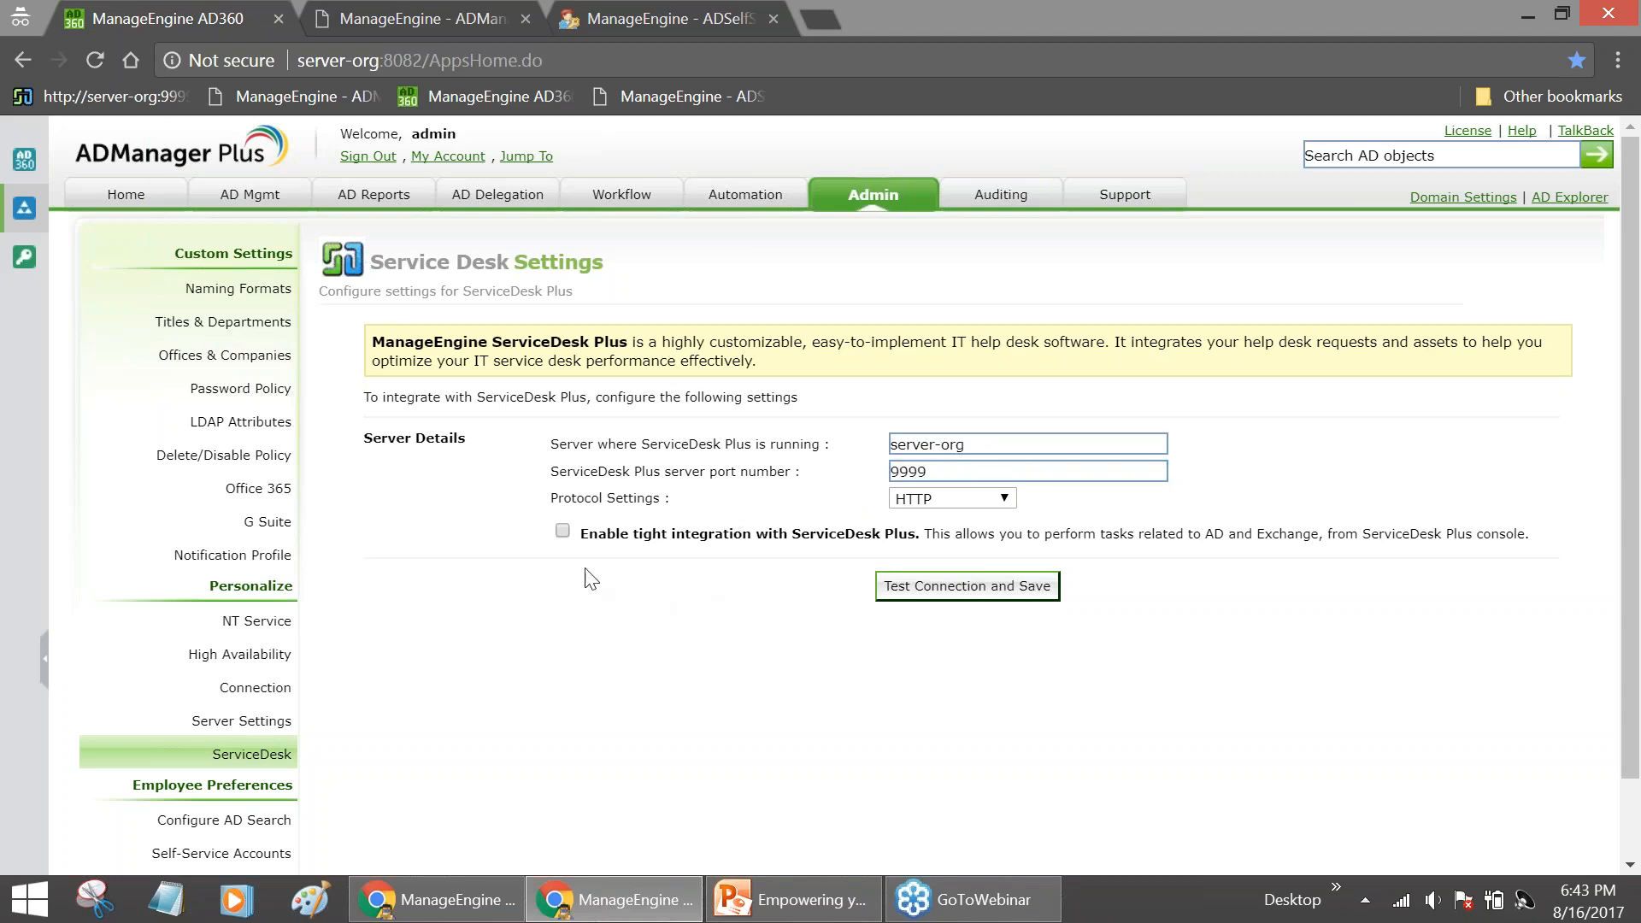
click(561, 533)
click(838, 908)
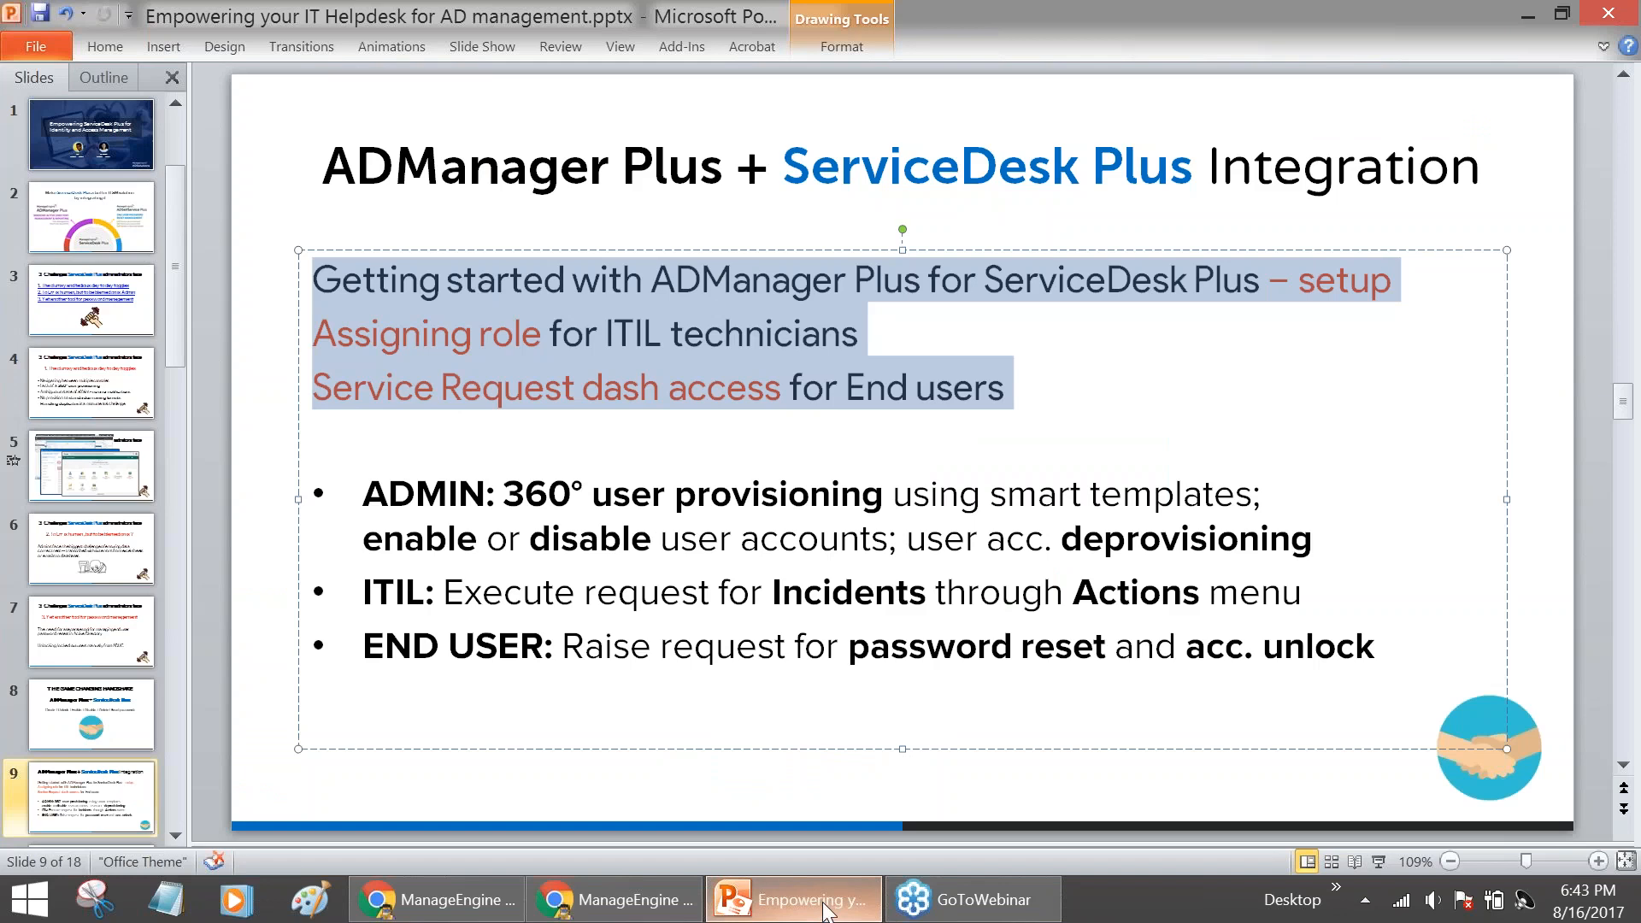
Show slide 8, 'THE GAME CHANGING HANDSHAKE', then return to the ADManager Plus ServiceDesk settings
click(117, 699)
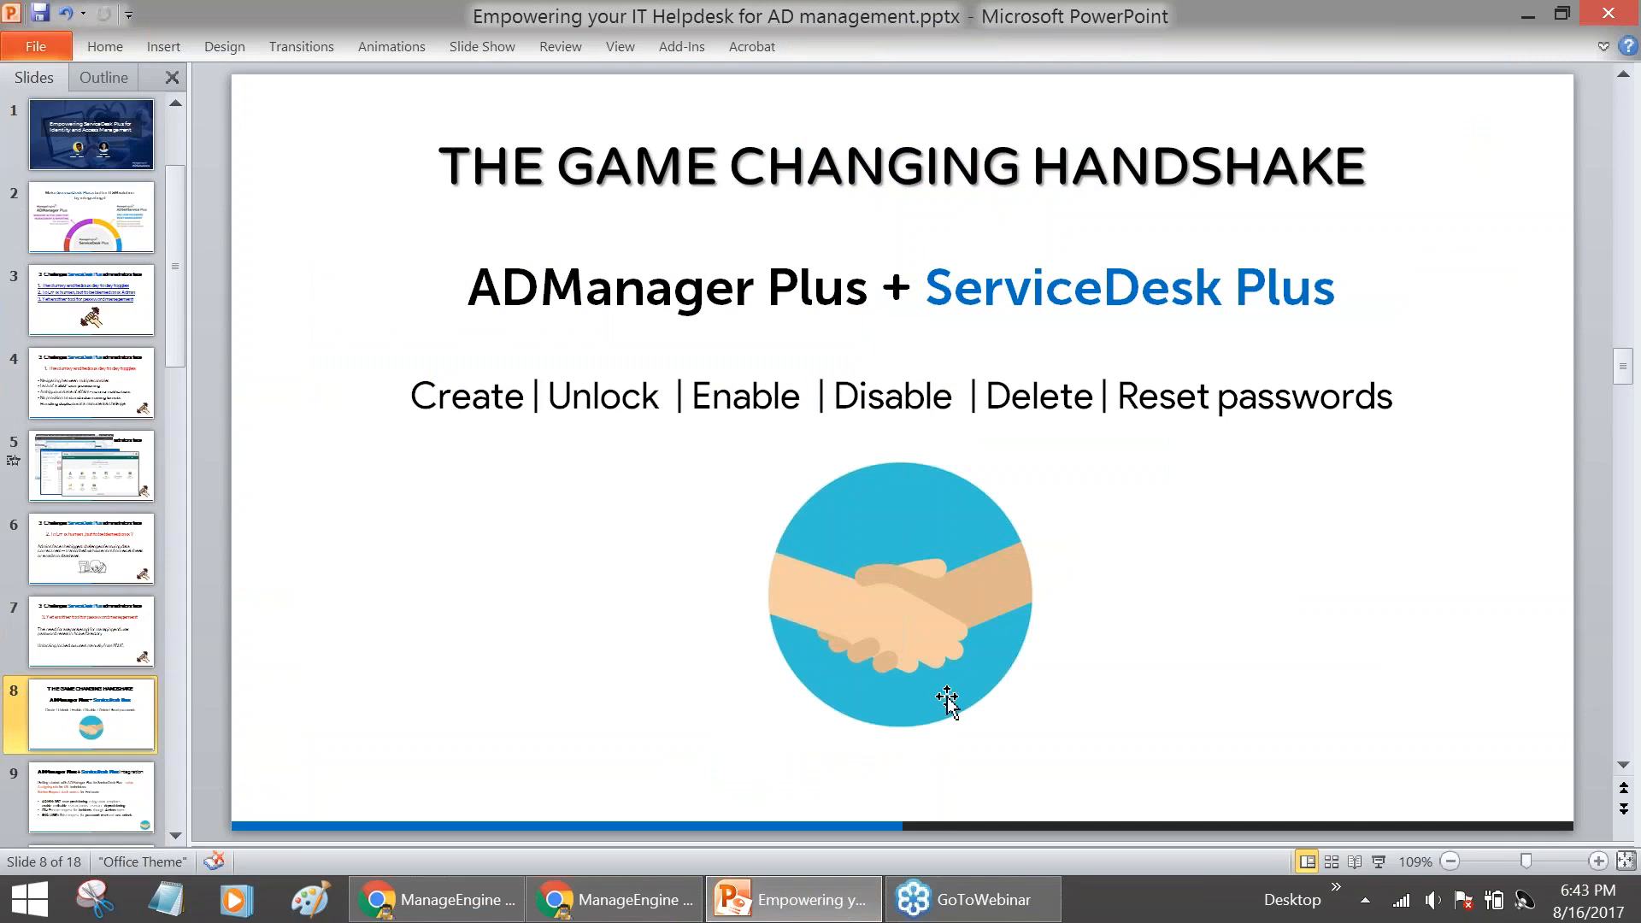
mouse_move(829, 910)
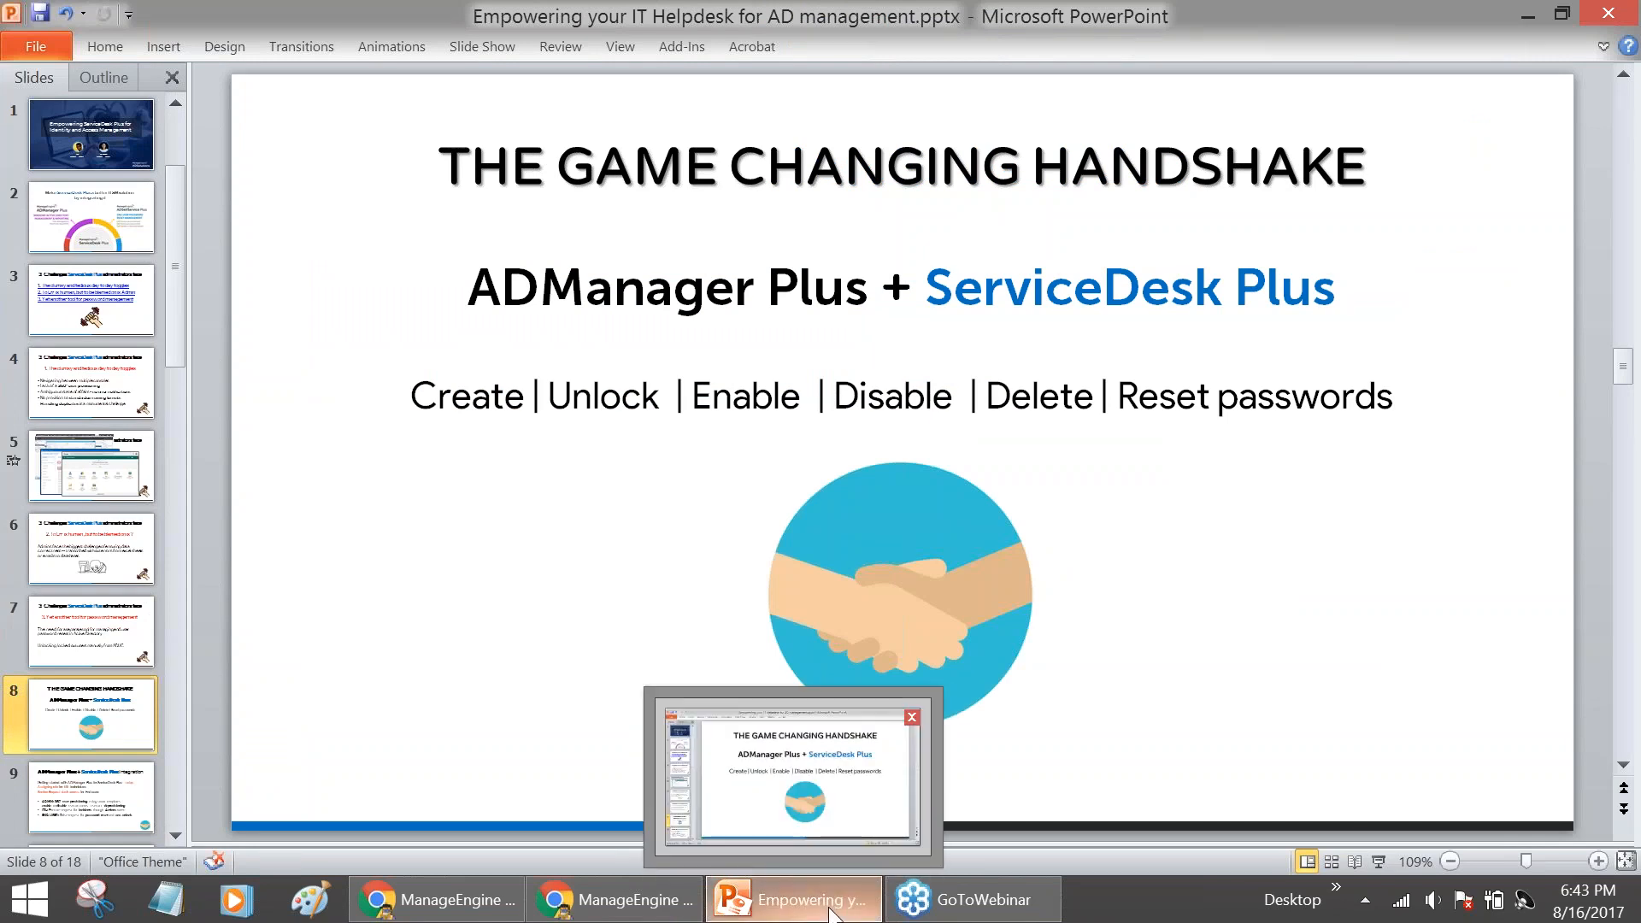
click(656, 912)
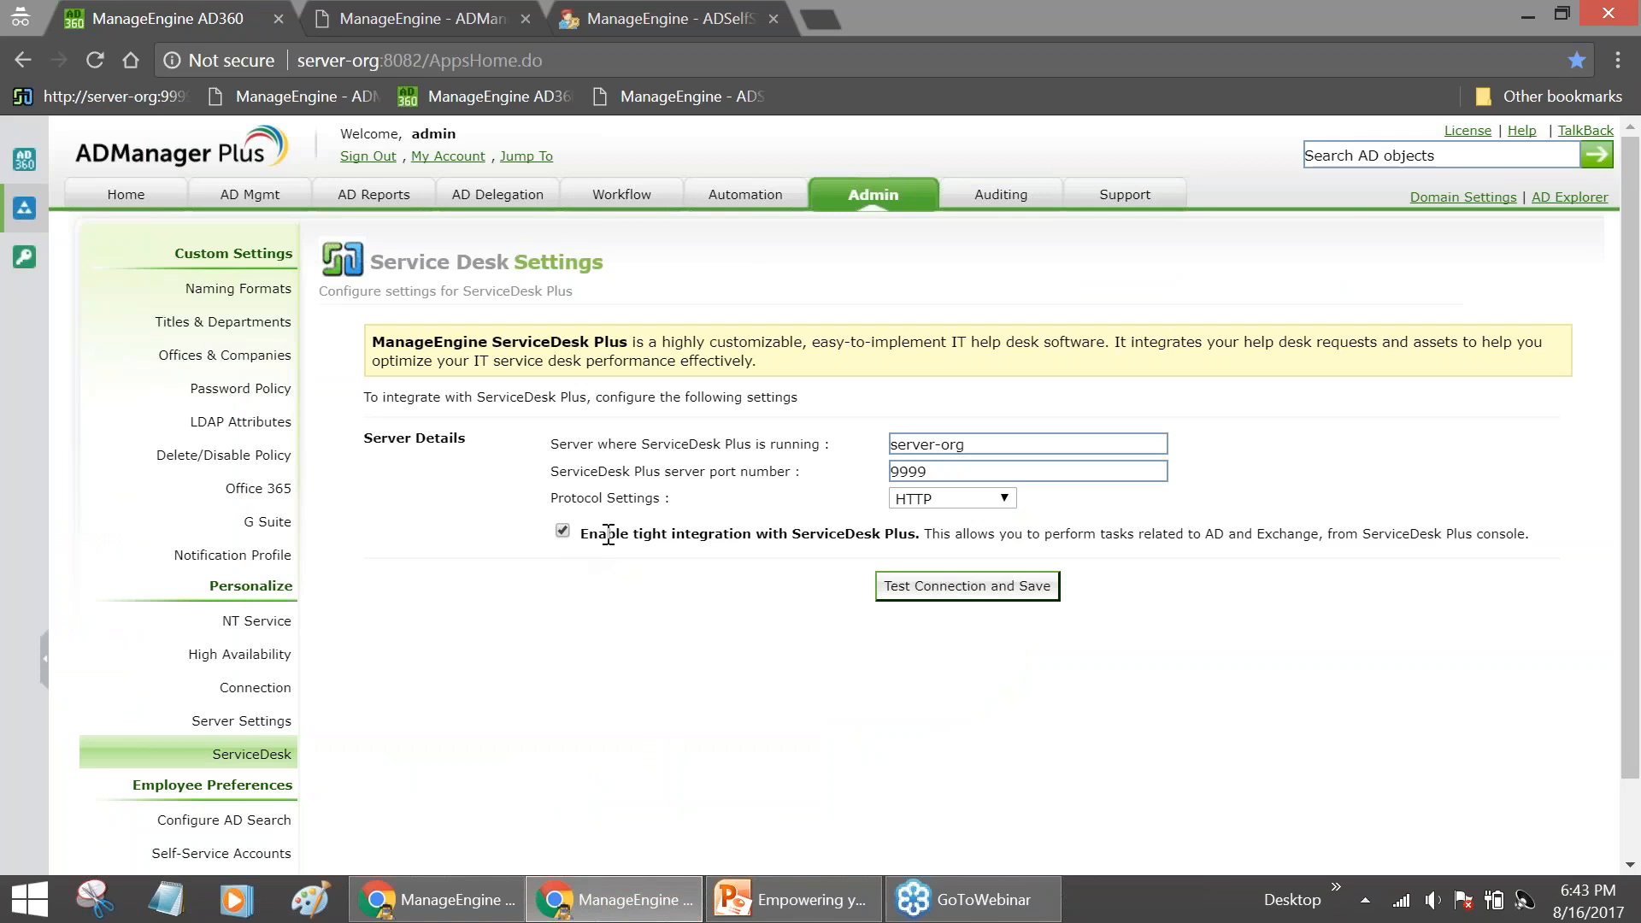
Test and save the ServiceDesk Plus connection, confirm the success message, and go back to ServiceDesk Plus
click(964, 595)
drag(775, 339, 1040, 350)
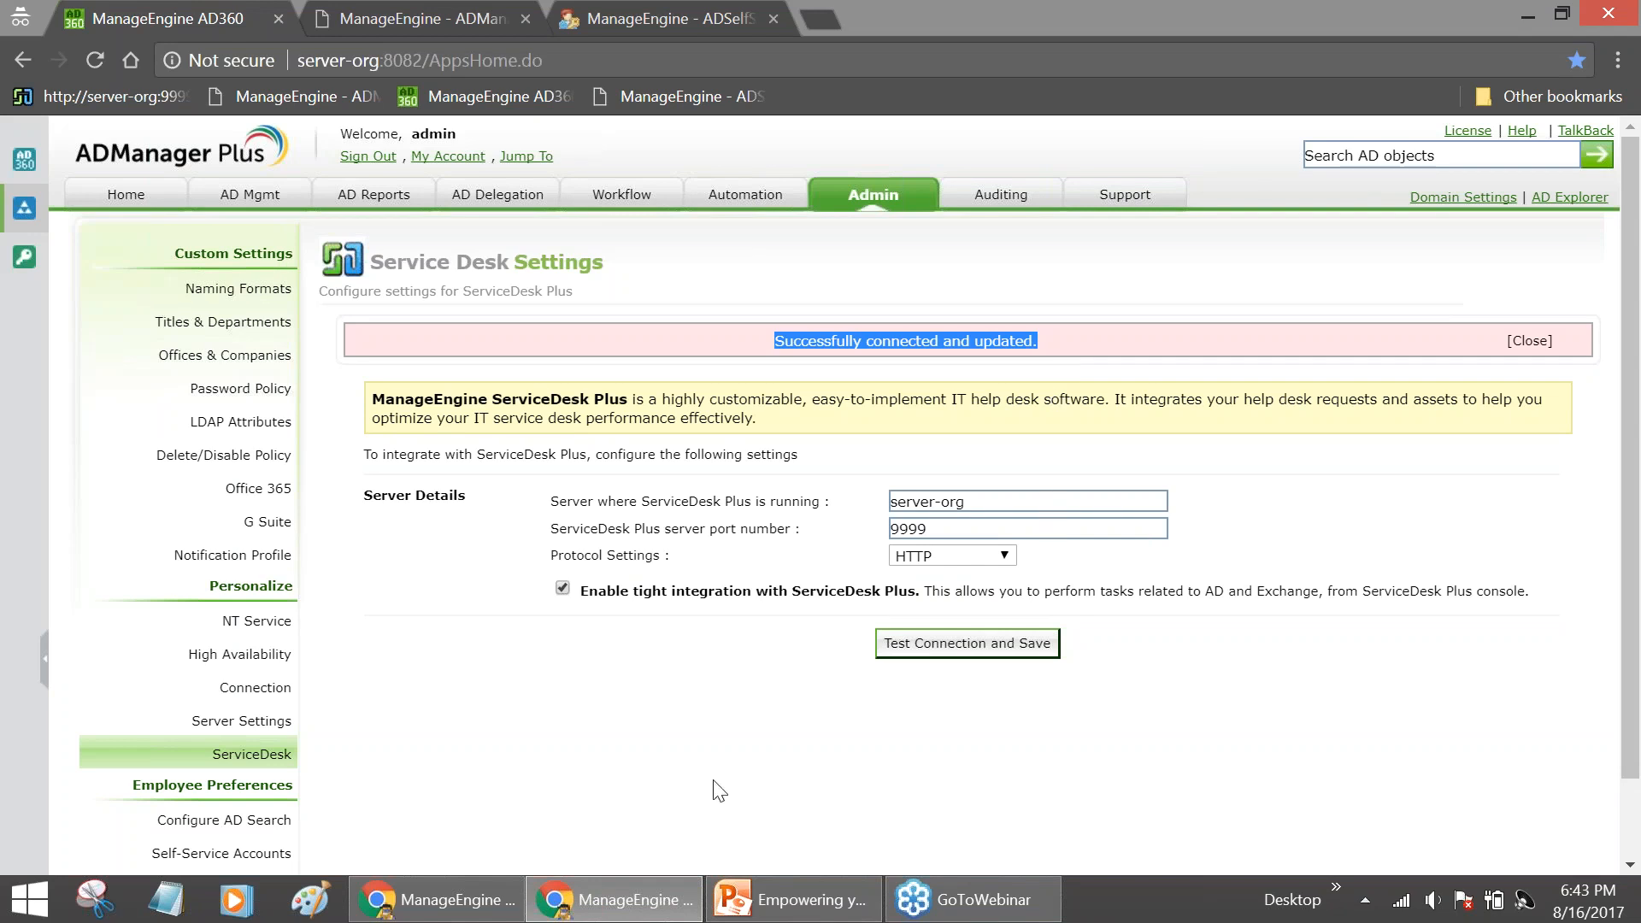
click(436, 899)
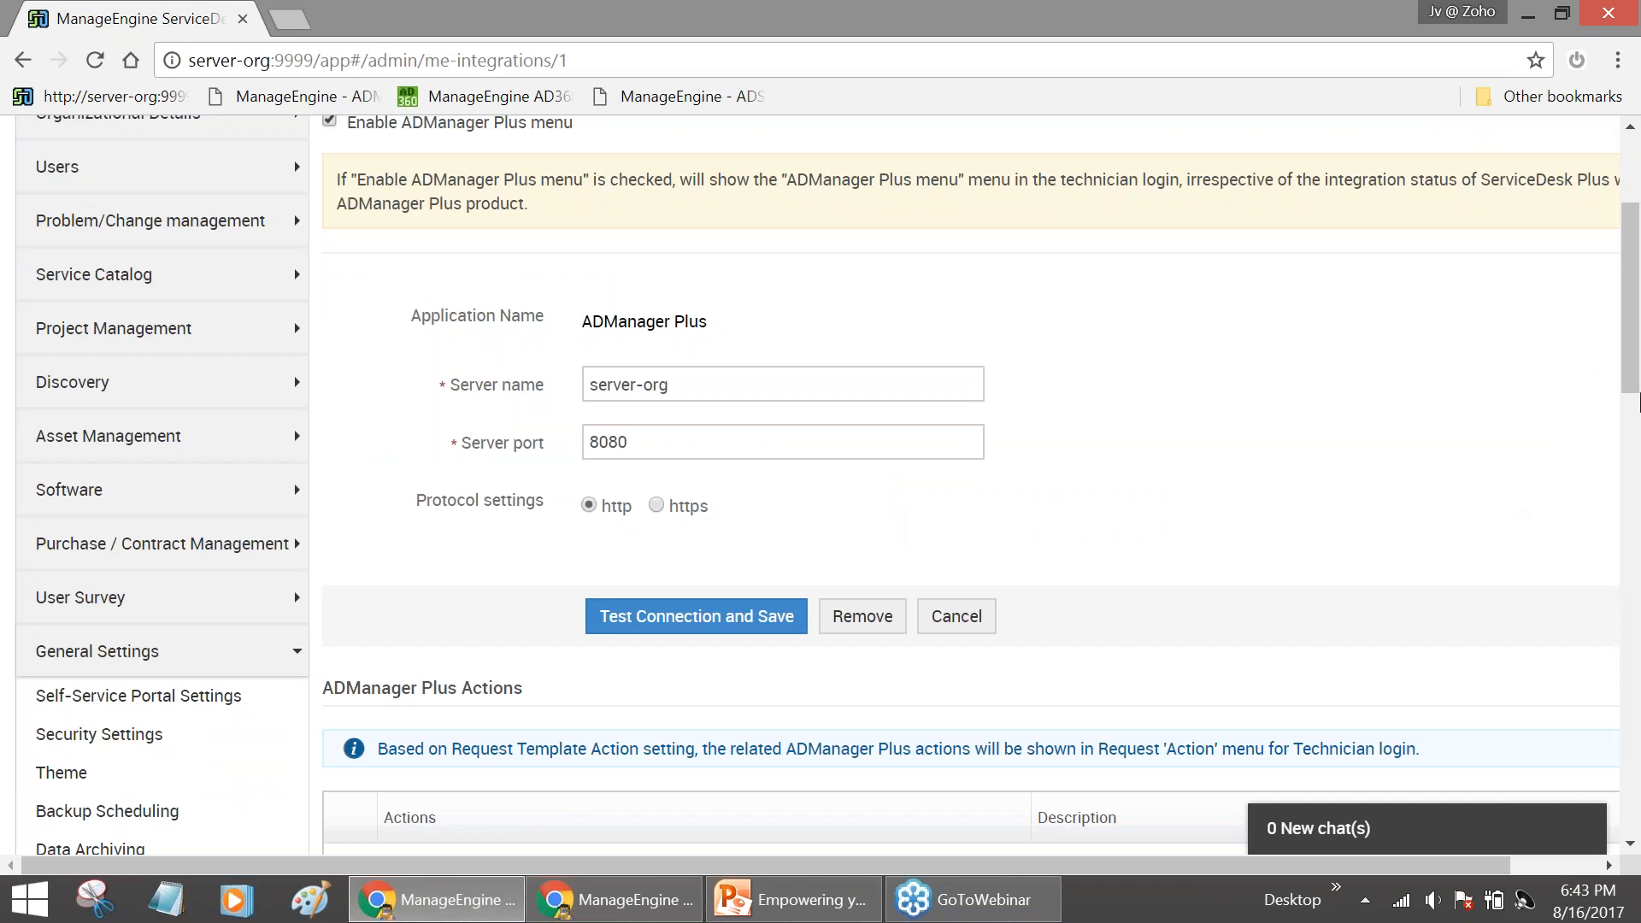
drag(1633, 378, 1636, 492)
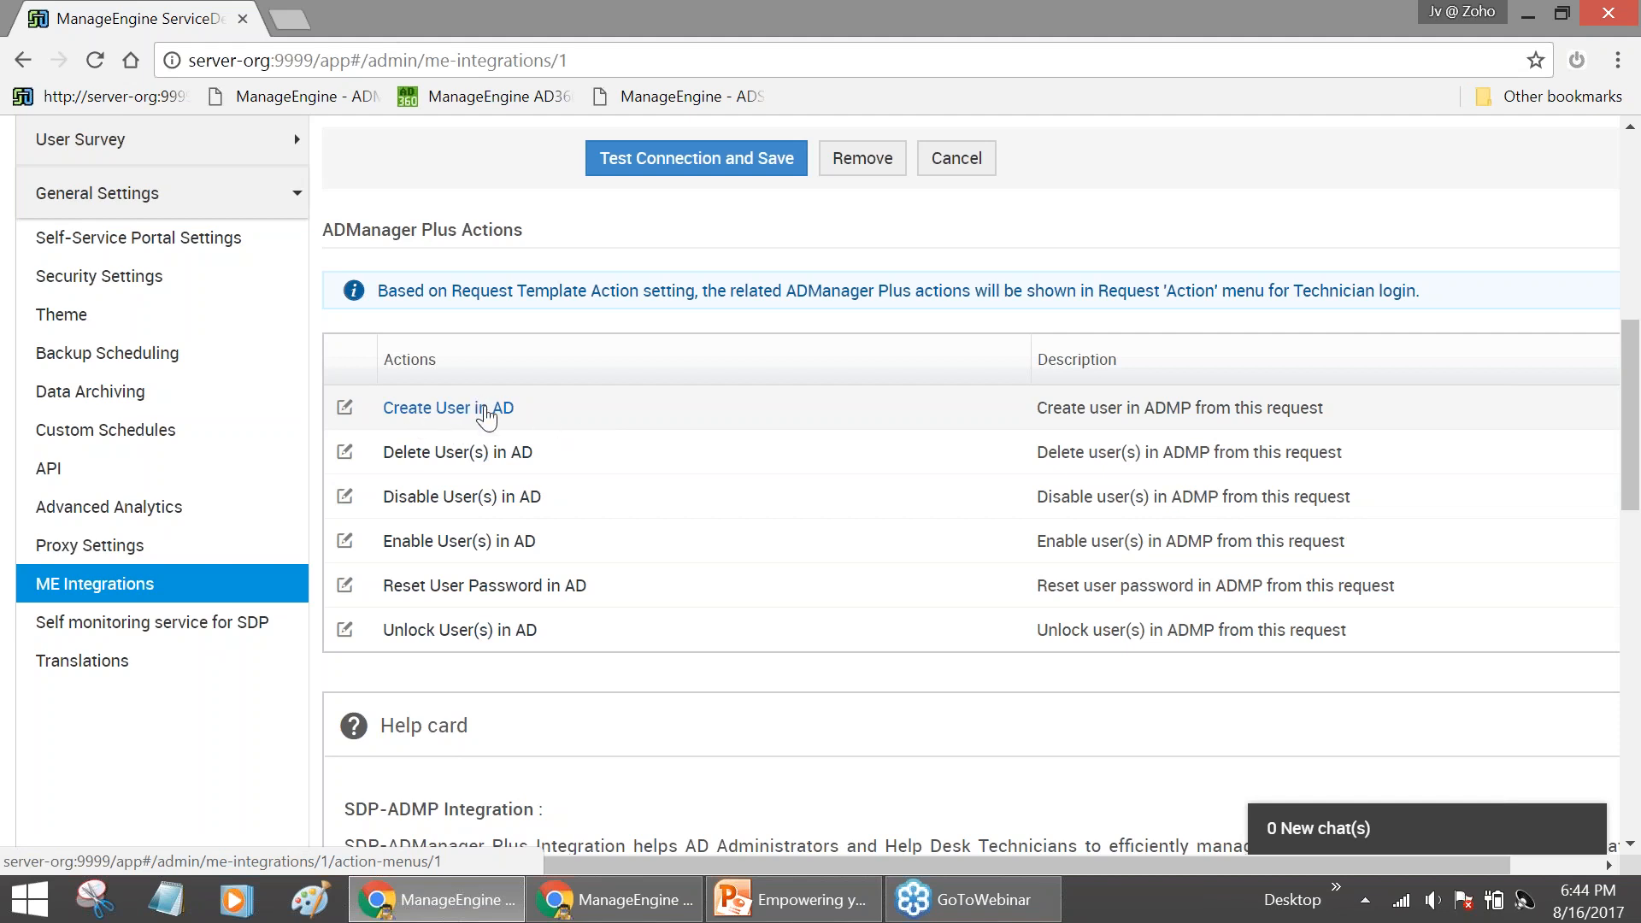
Edit the Create User in AD action and review its name, description, SDAdmin role and all-templates scope
click(486, 411)
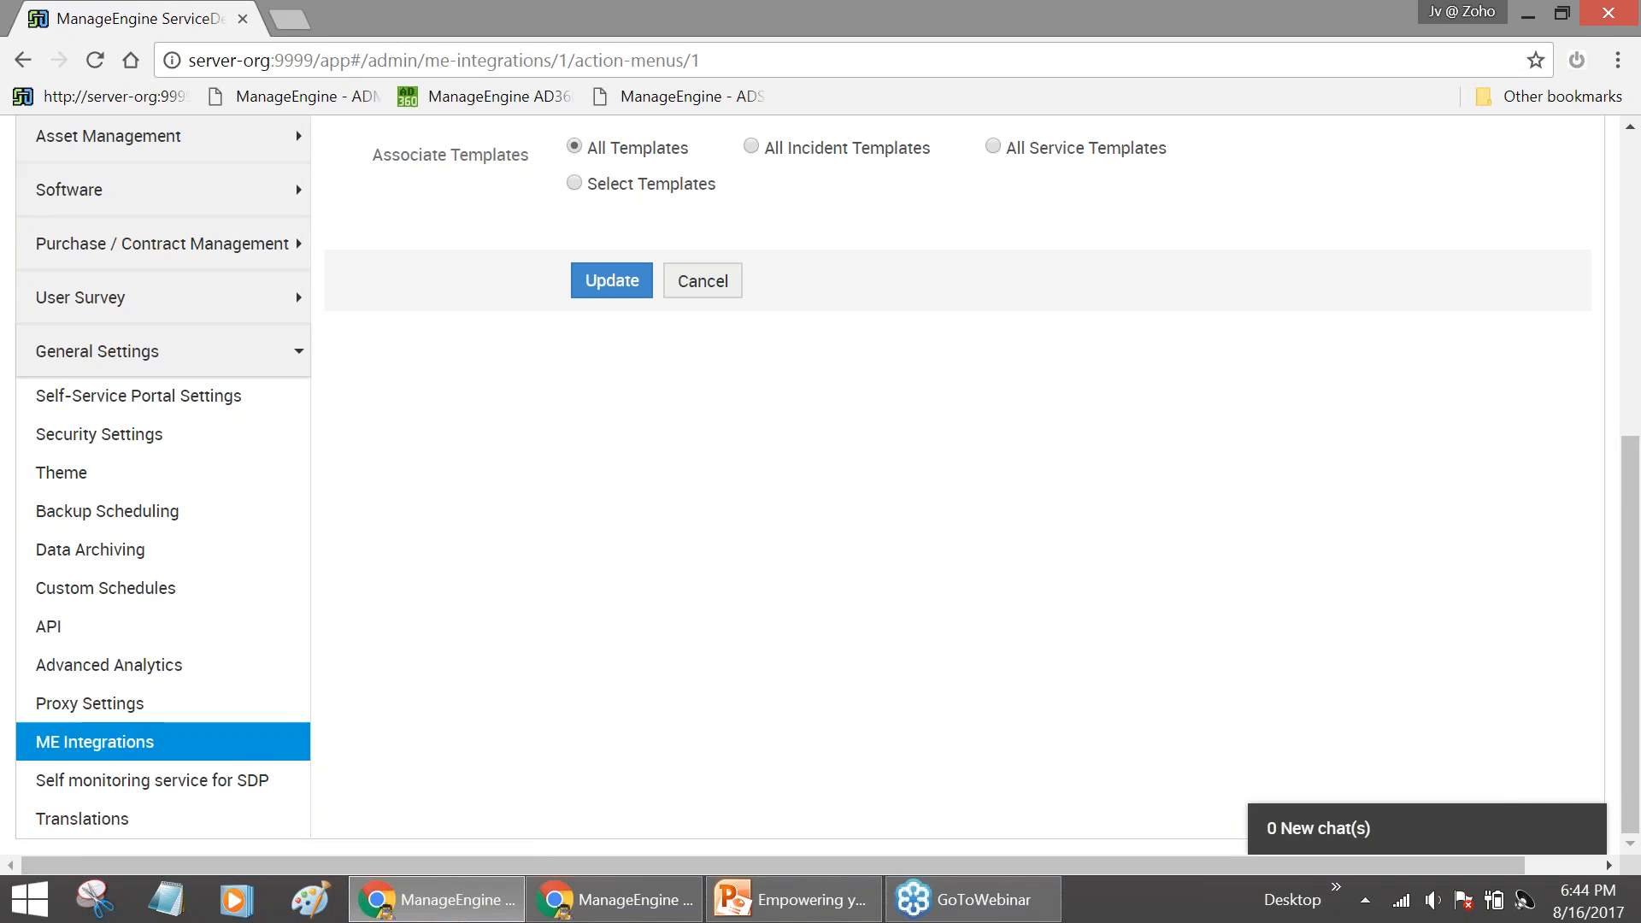
scroll(523, 492, up, 3)
scroll(530, 504, up, 3)
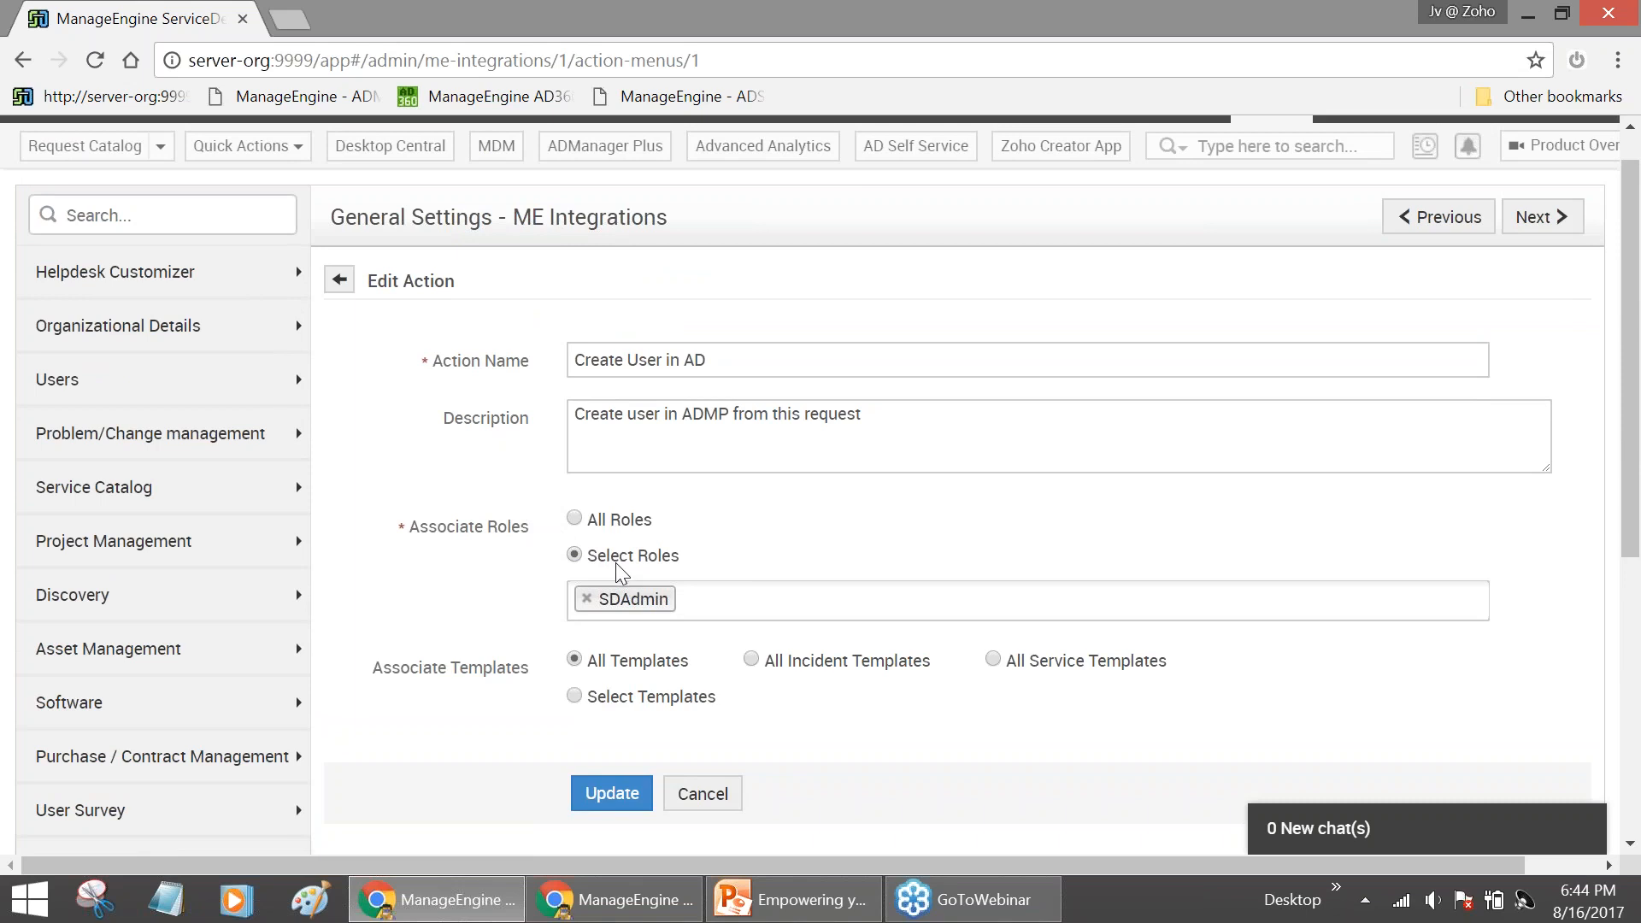
click(694, 610)
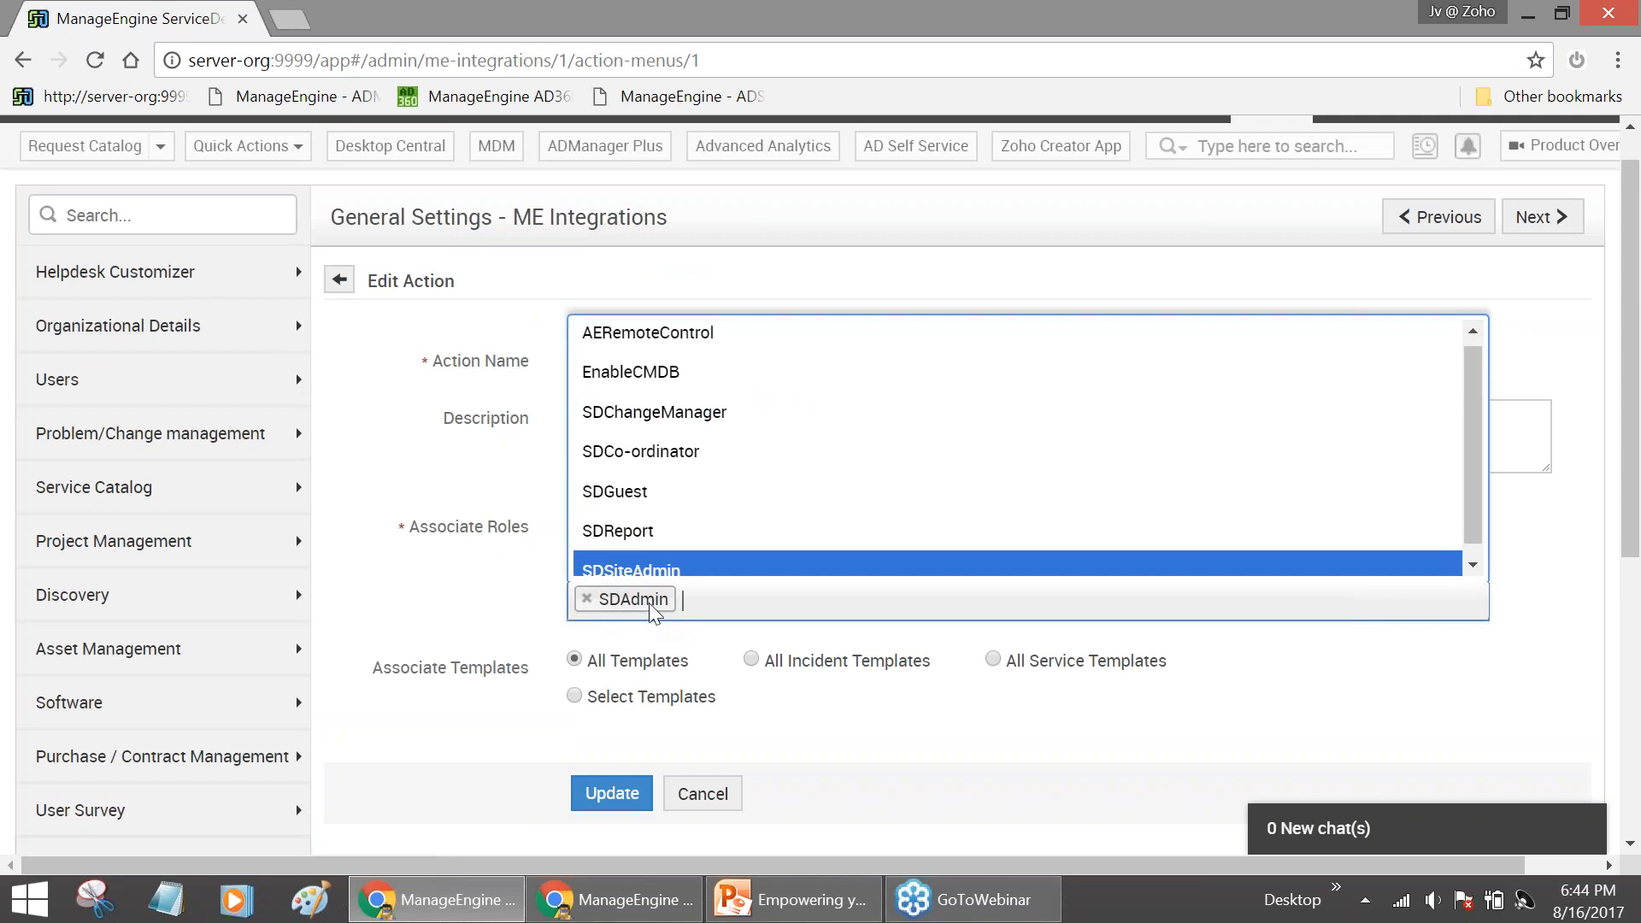
click(707, 602)
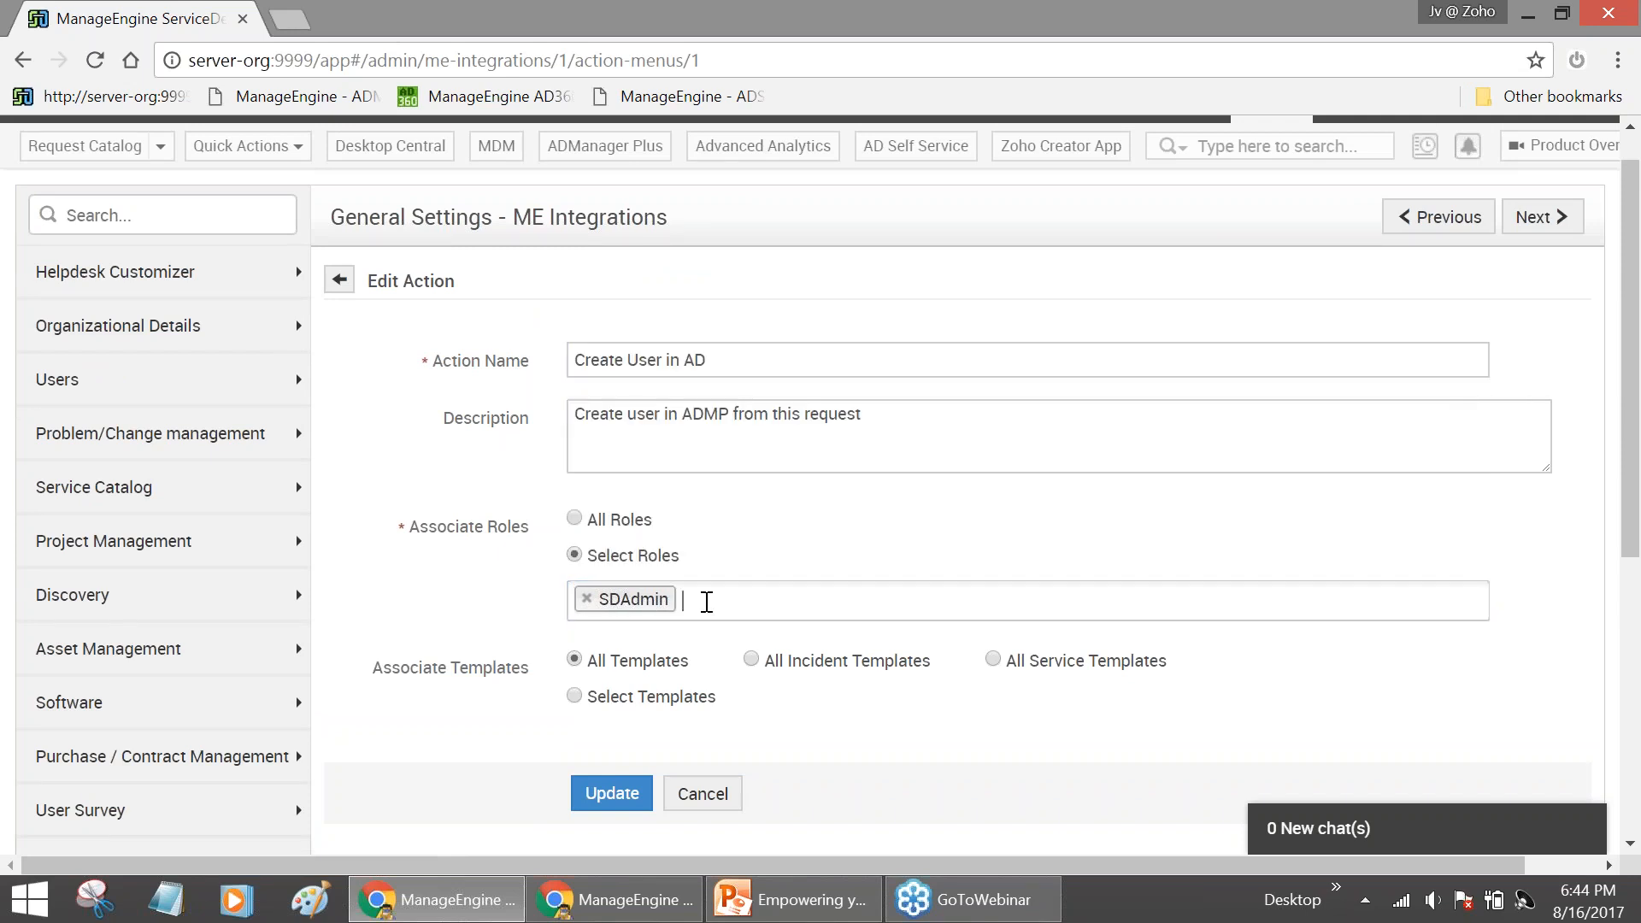
scroll(707, 608, down, 3)
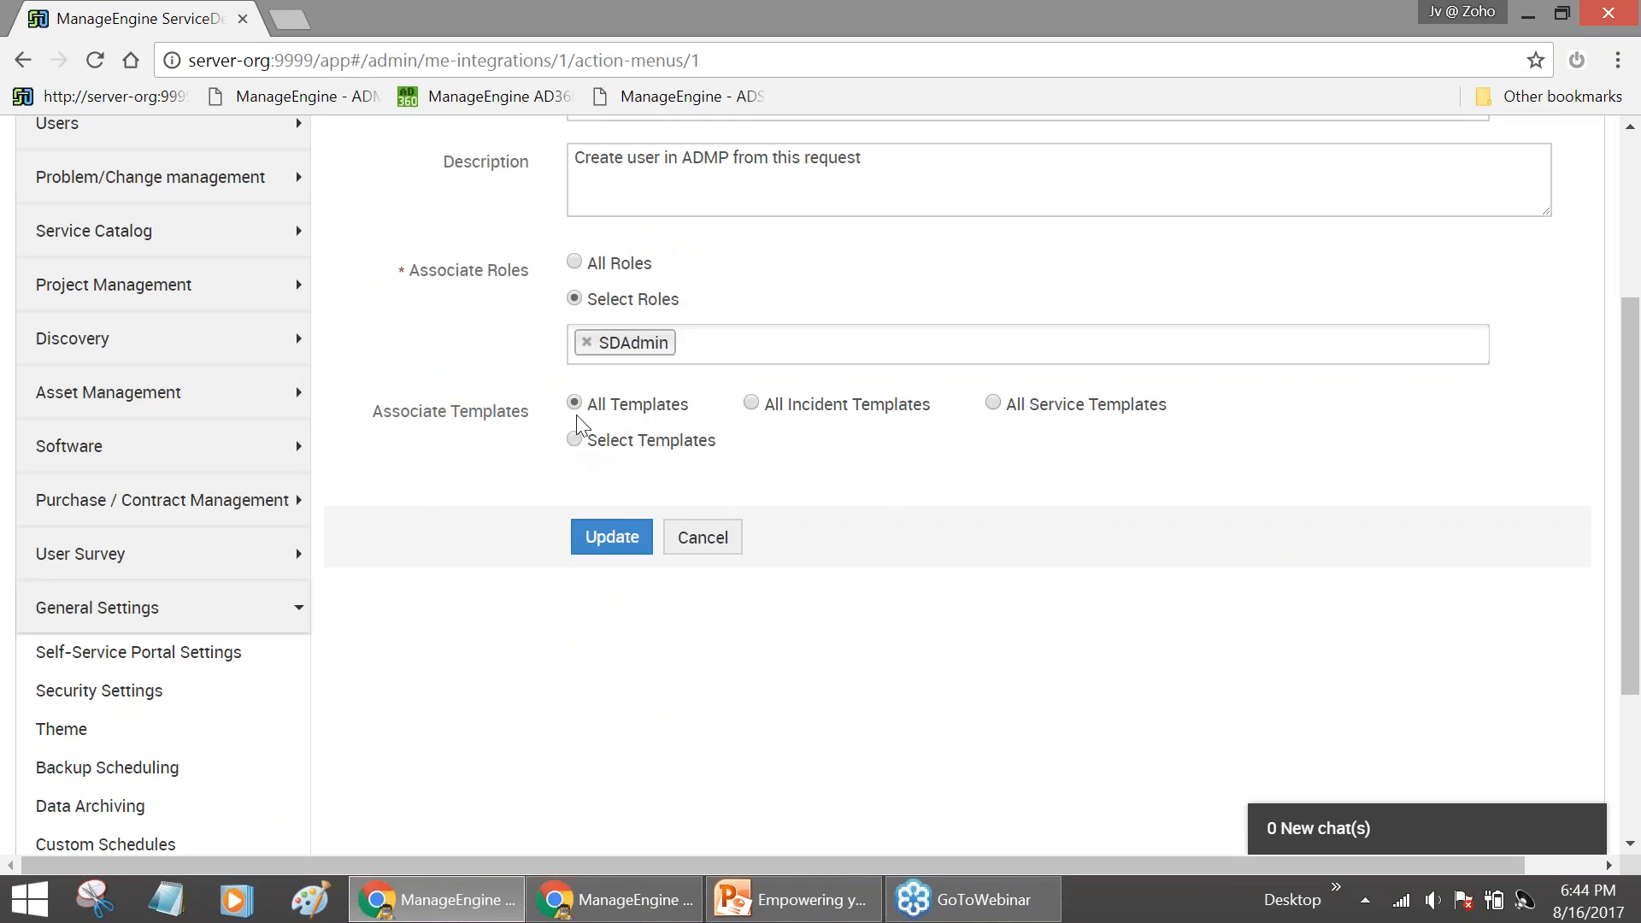
scroll(630, 425, up, 1)
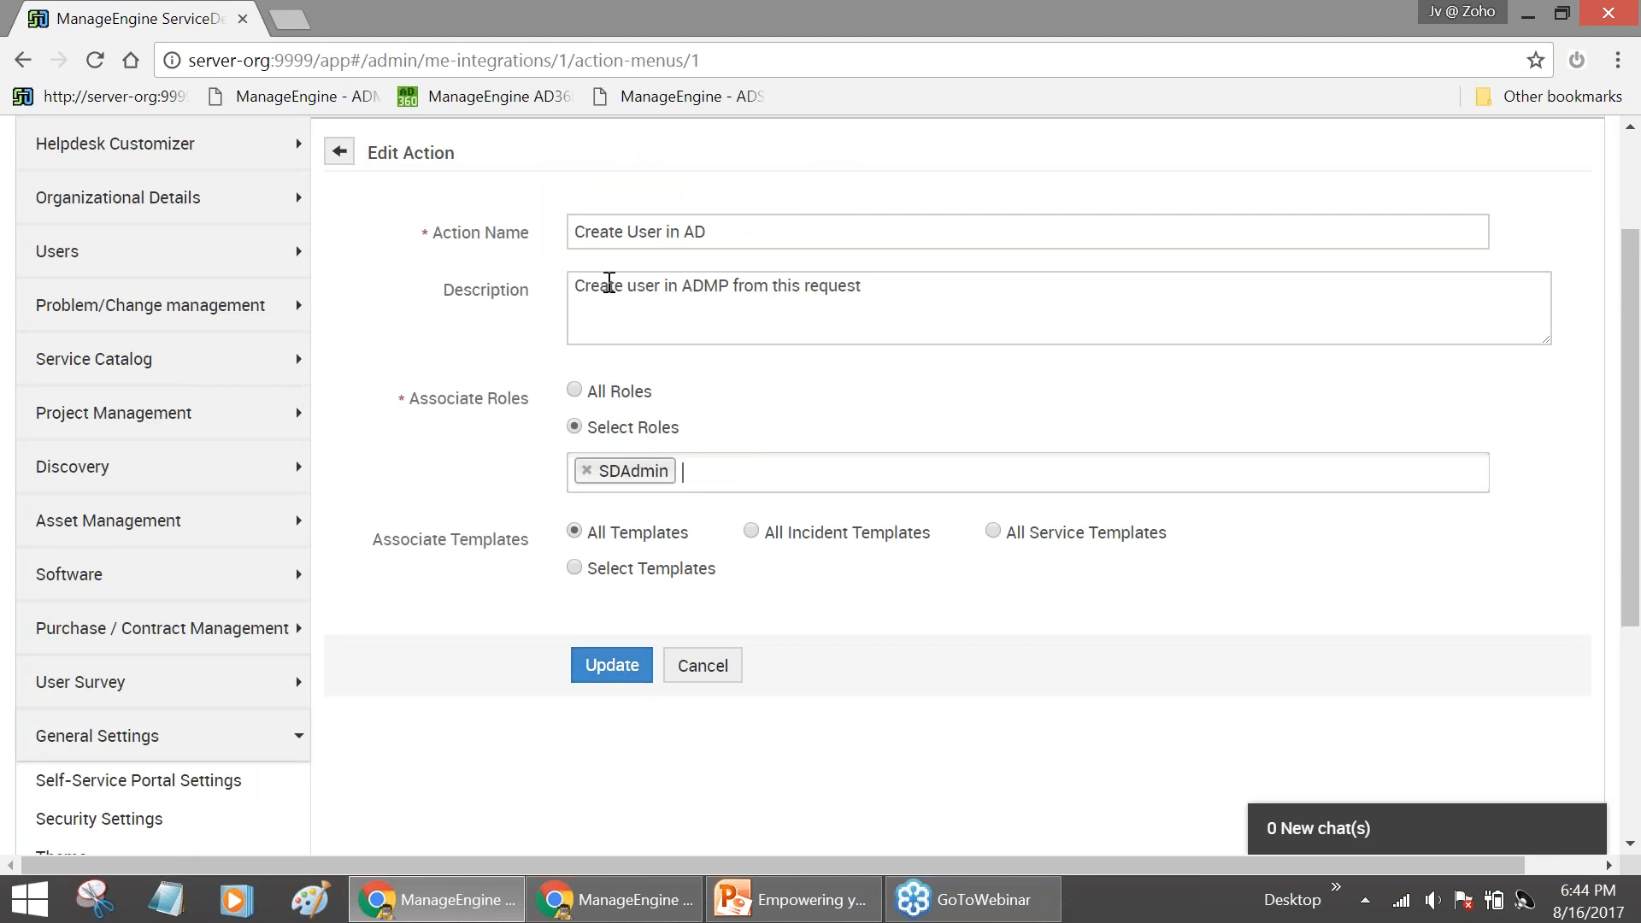
drag(575, 231, 705, 231)
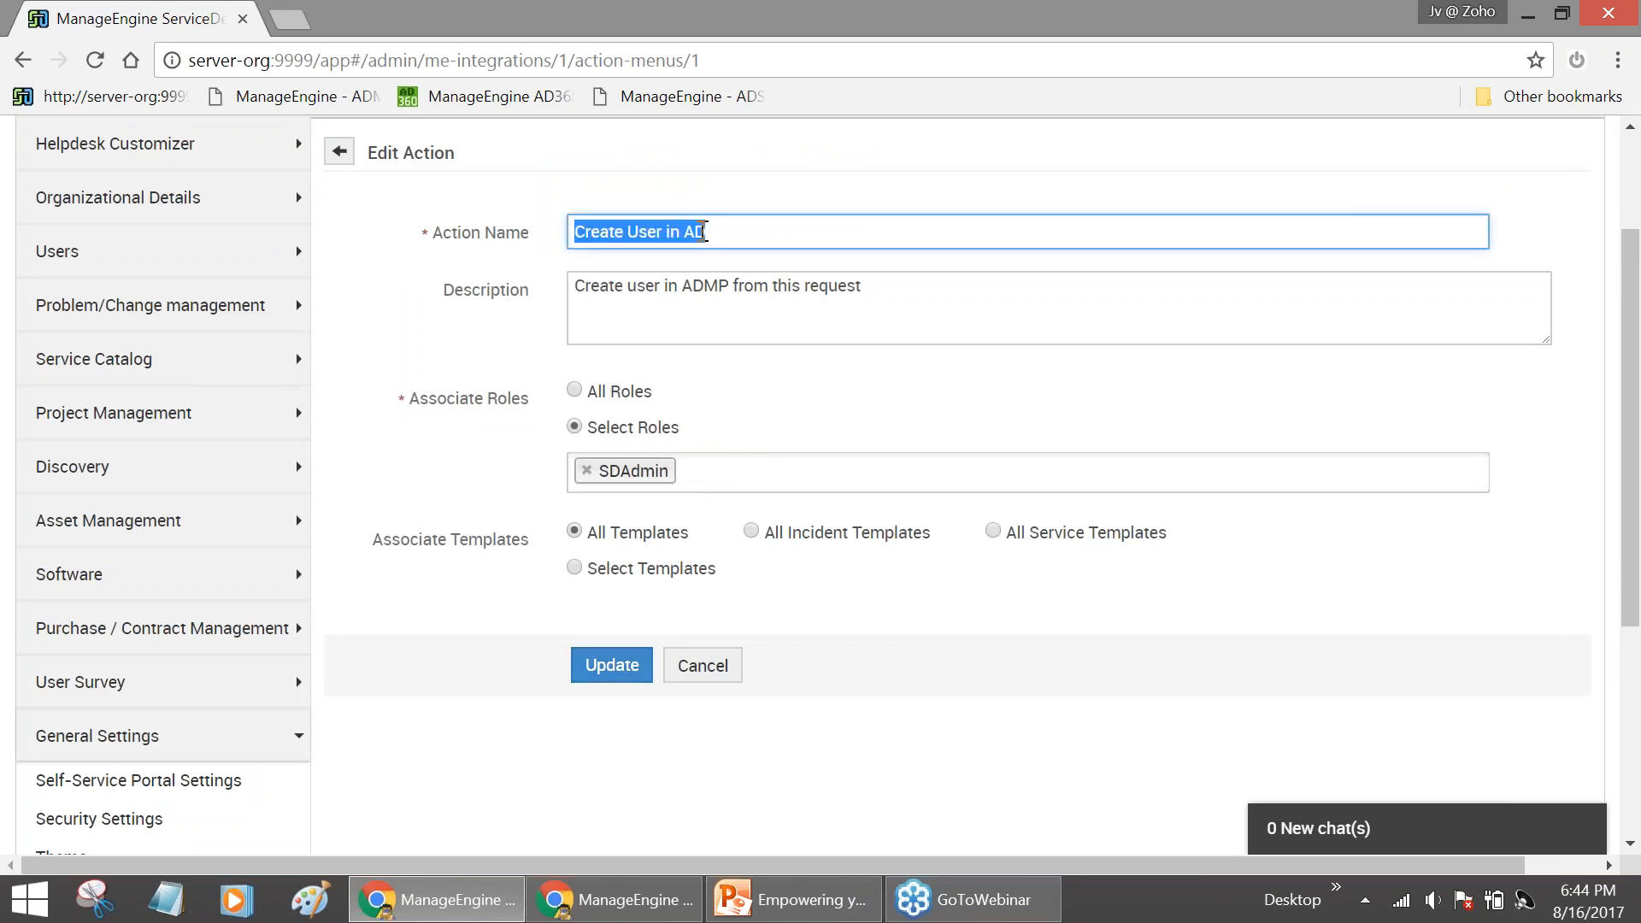
drag(573, 285, 870, 291)
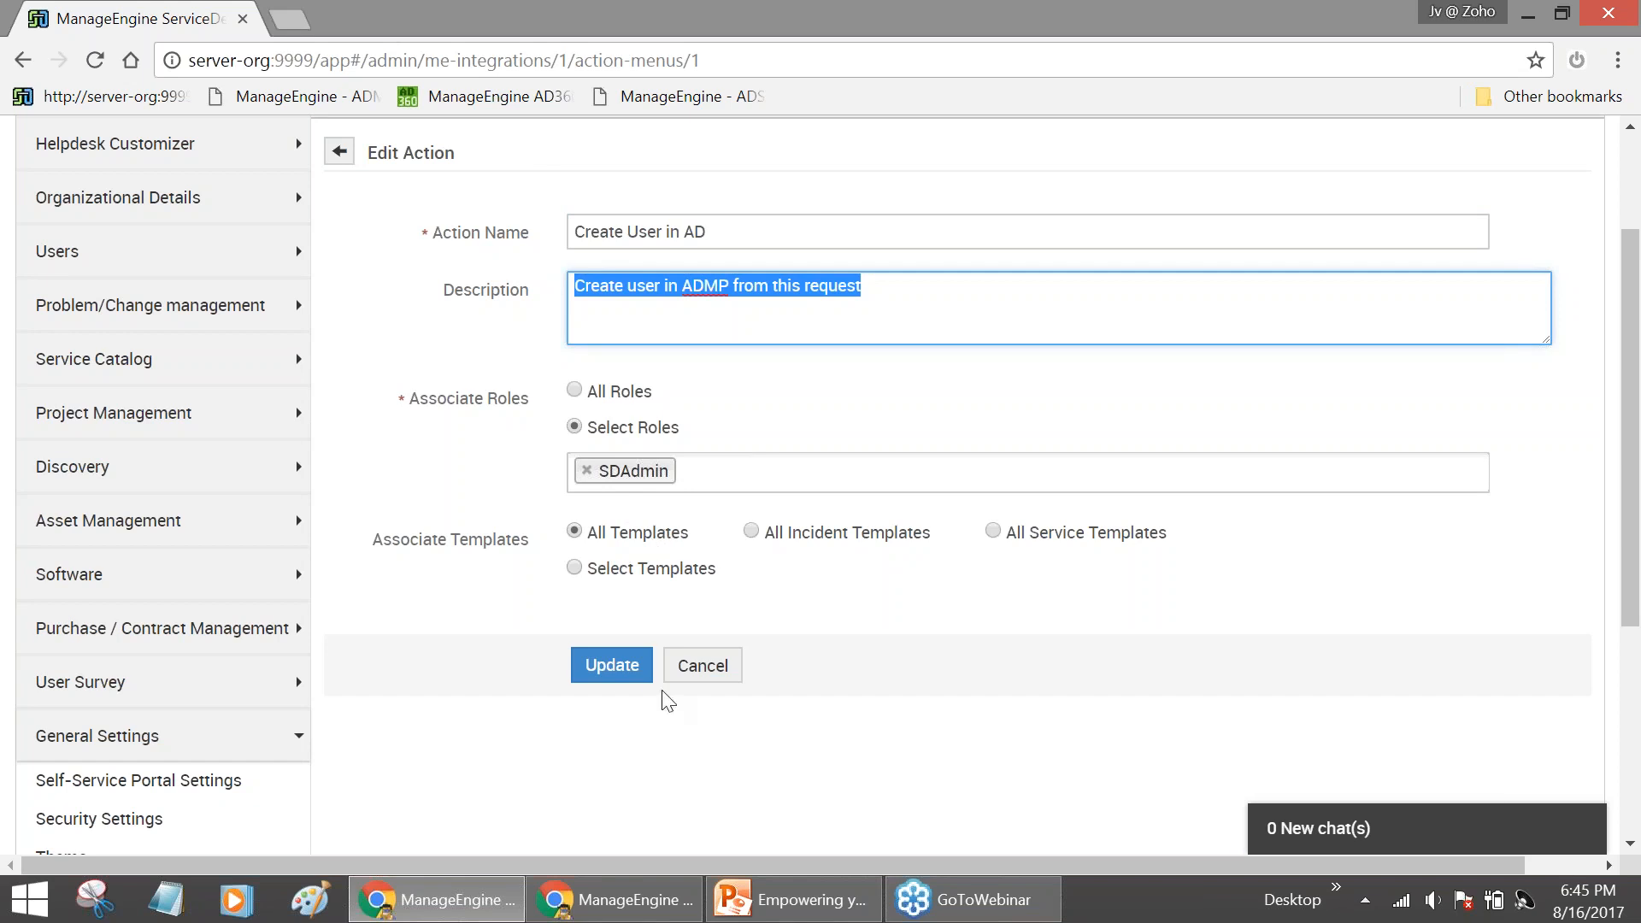
Update the Create User in AD action and scroll down to the ADManager Plus actions list
click(623, 685)
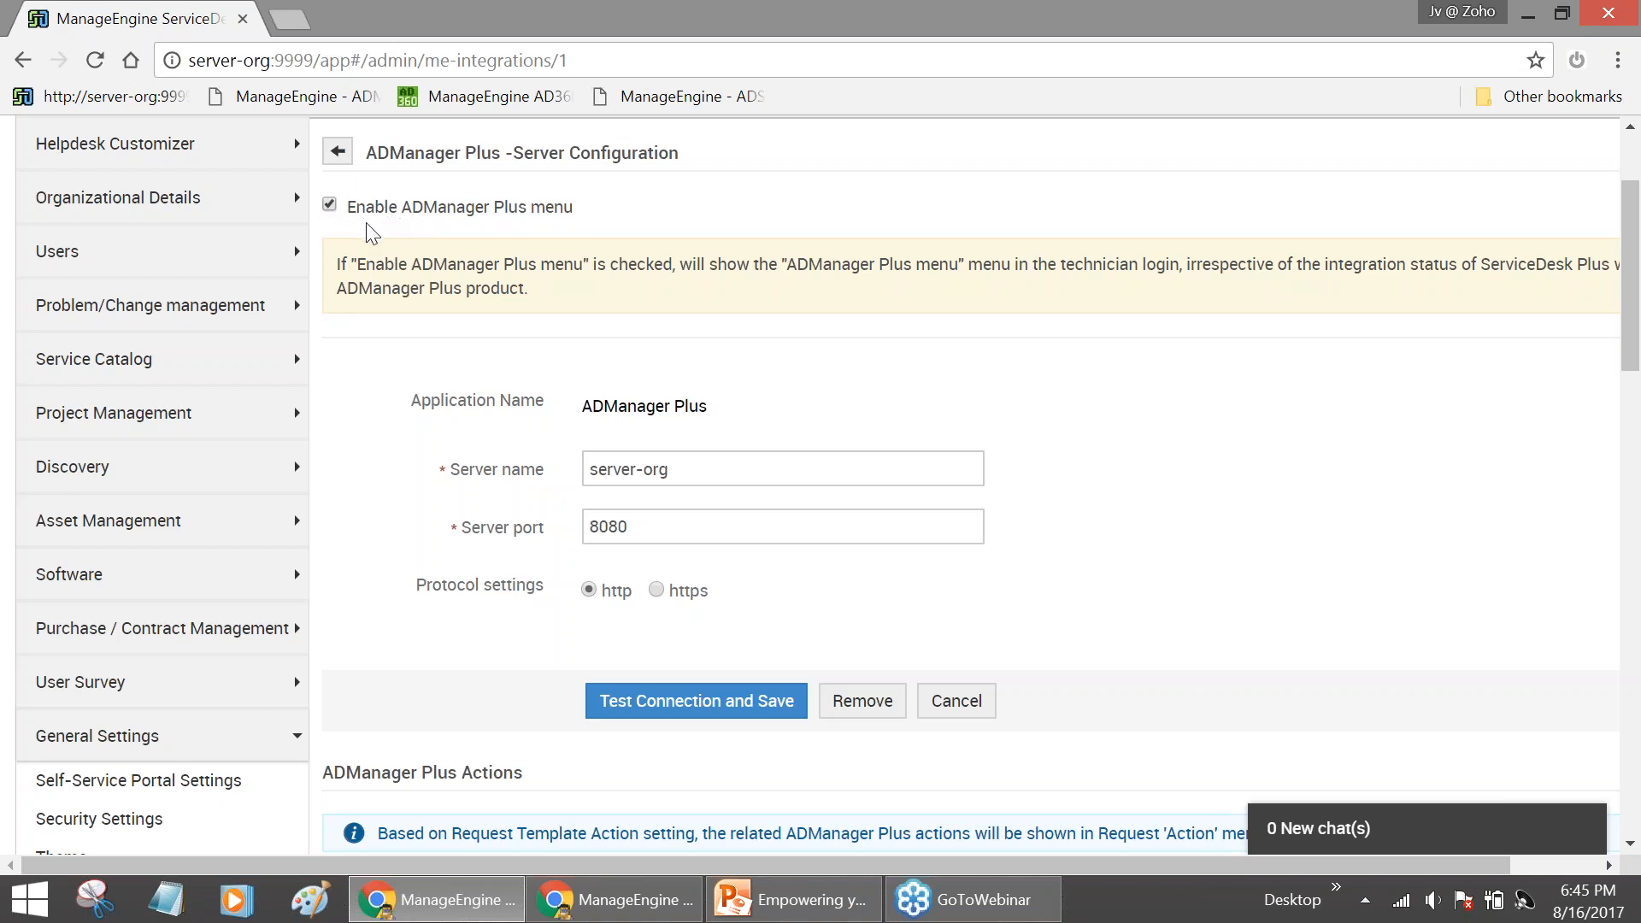
scroll(469, 337, down, 5)
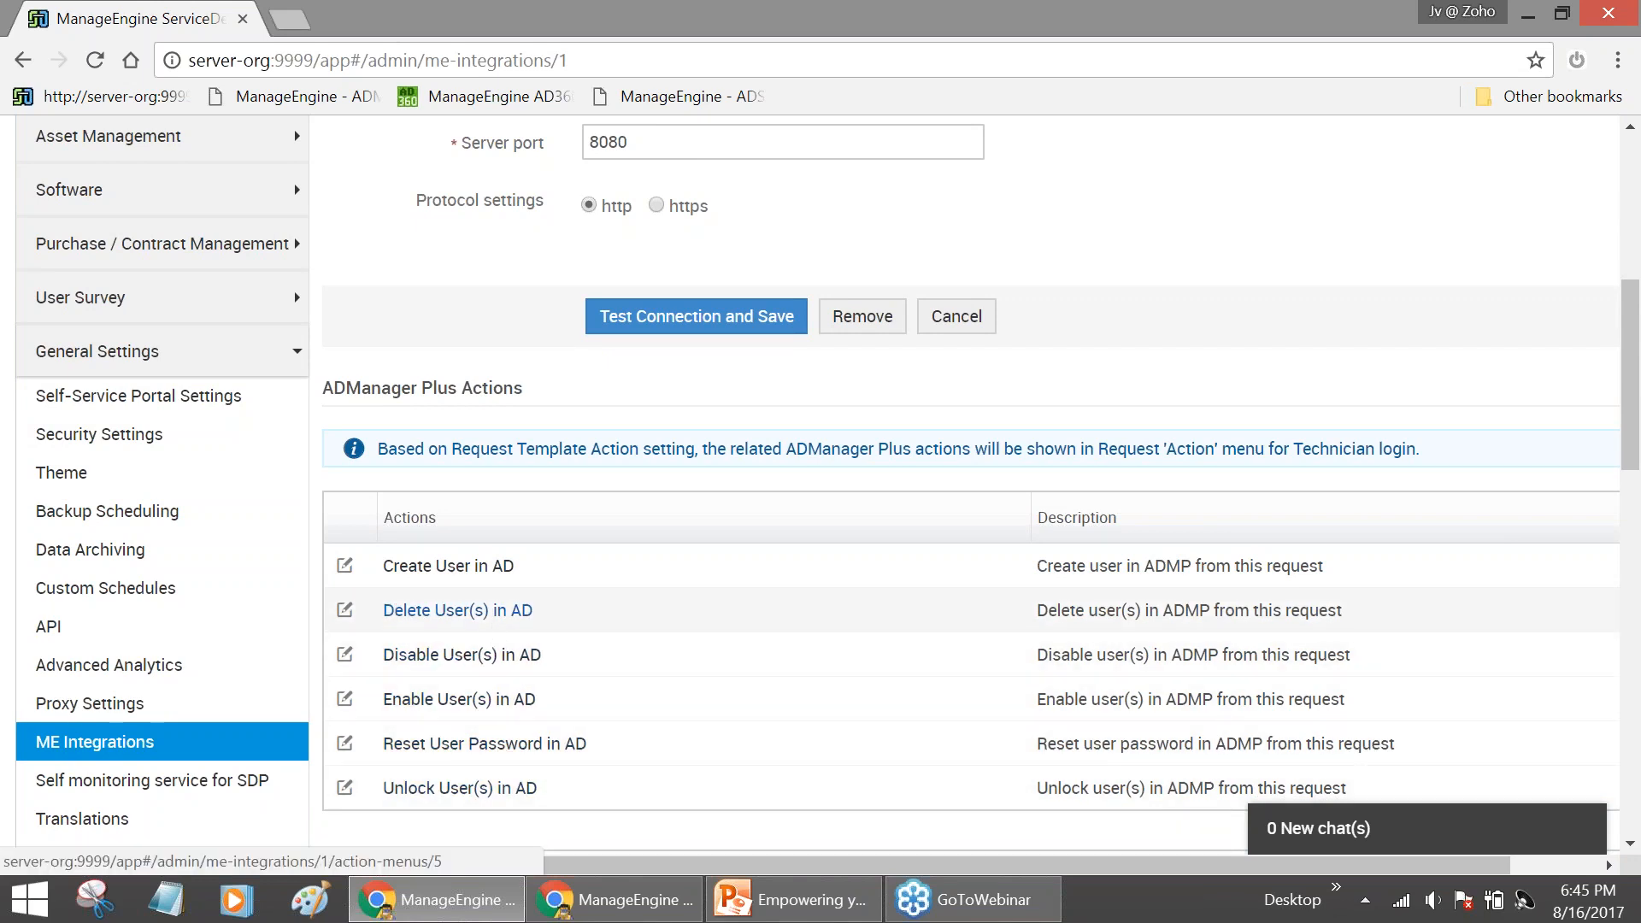
Update the Unlock User(s) in AD action, keeping only the SDAdmin role and All Incident Templates
click(471, 788)
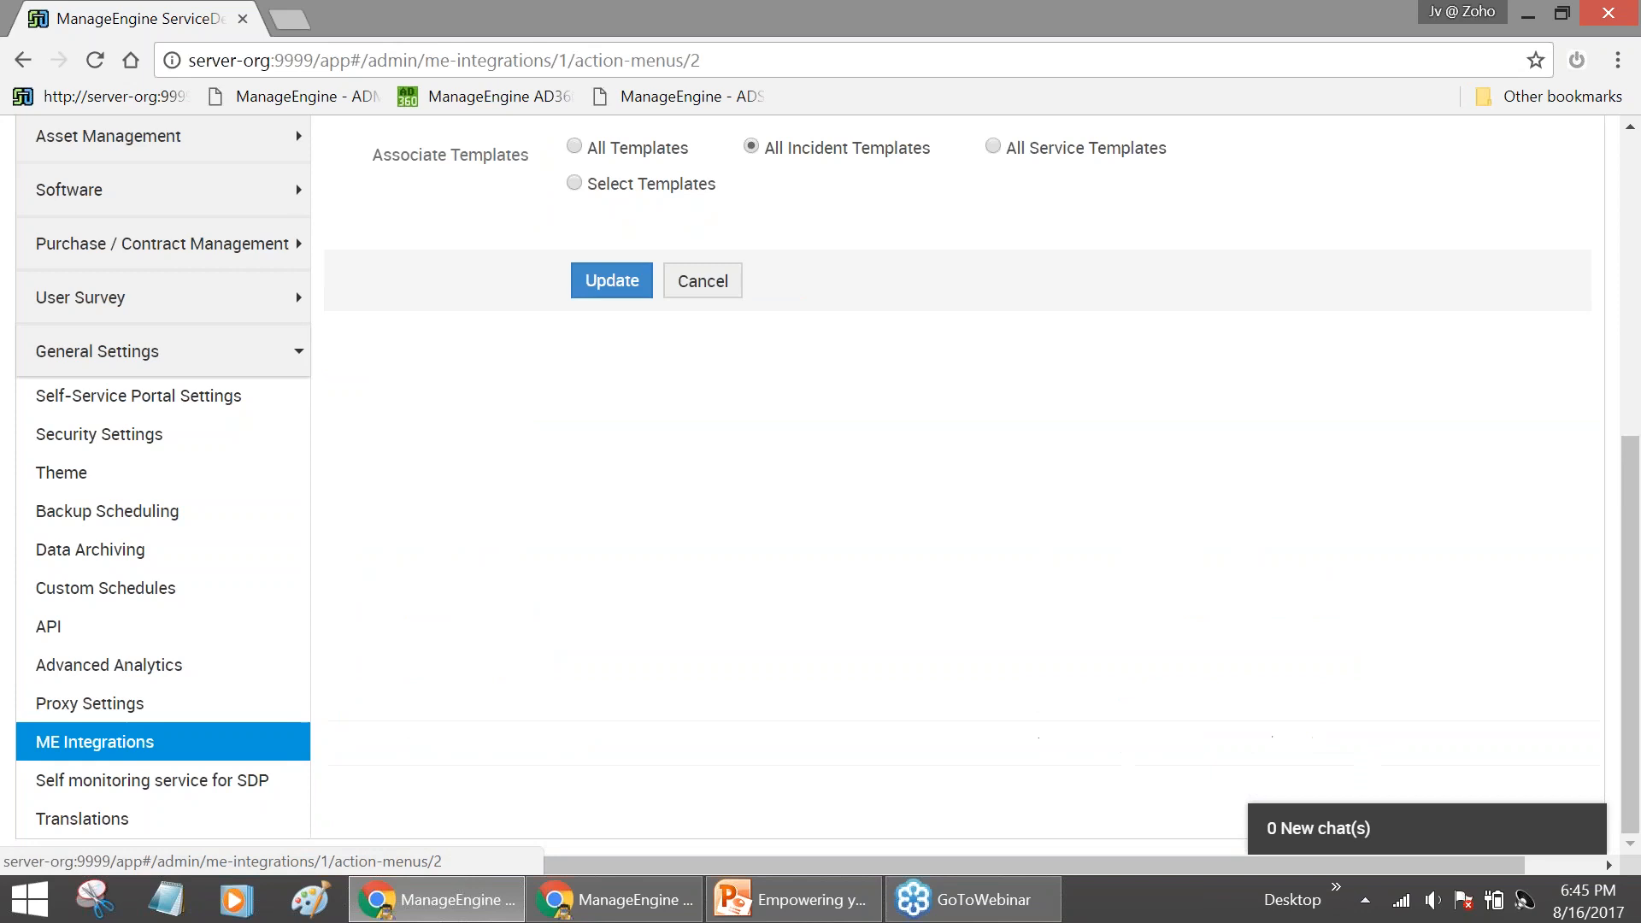
scroll(670, 476, up, 3)
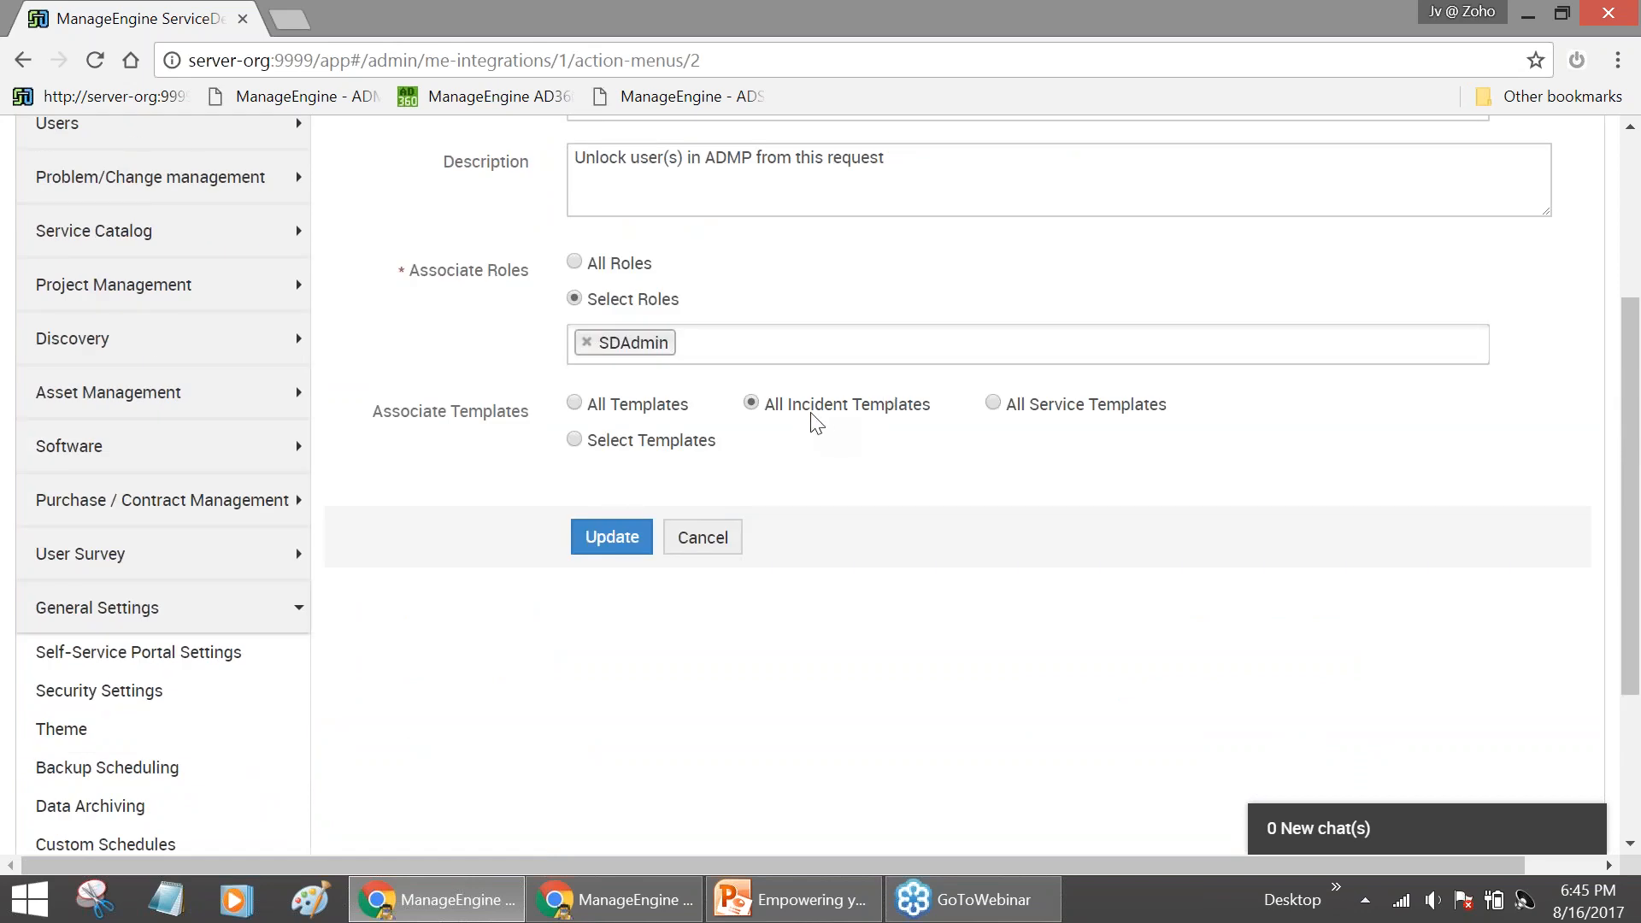
scroll(637, 355, up, 2)
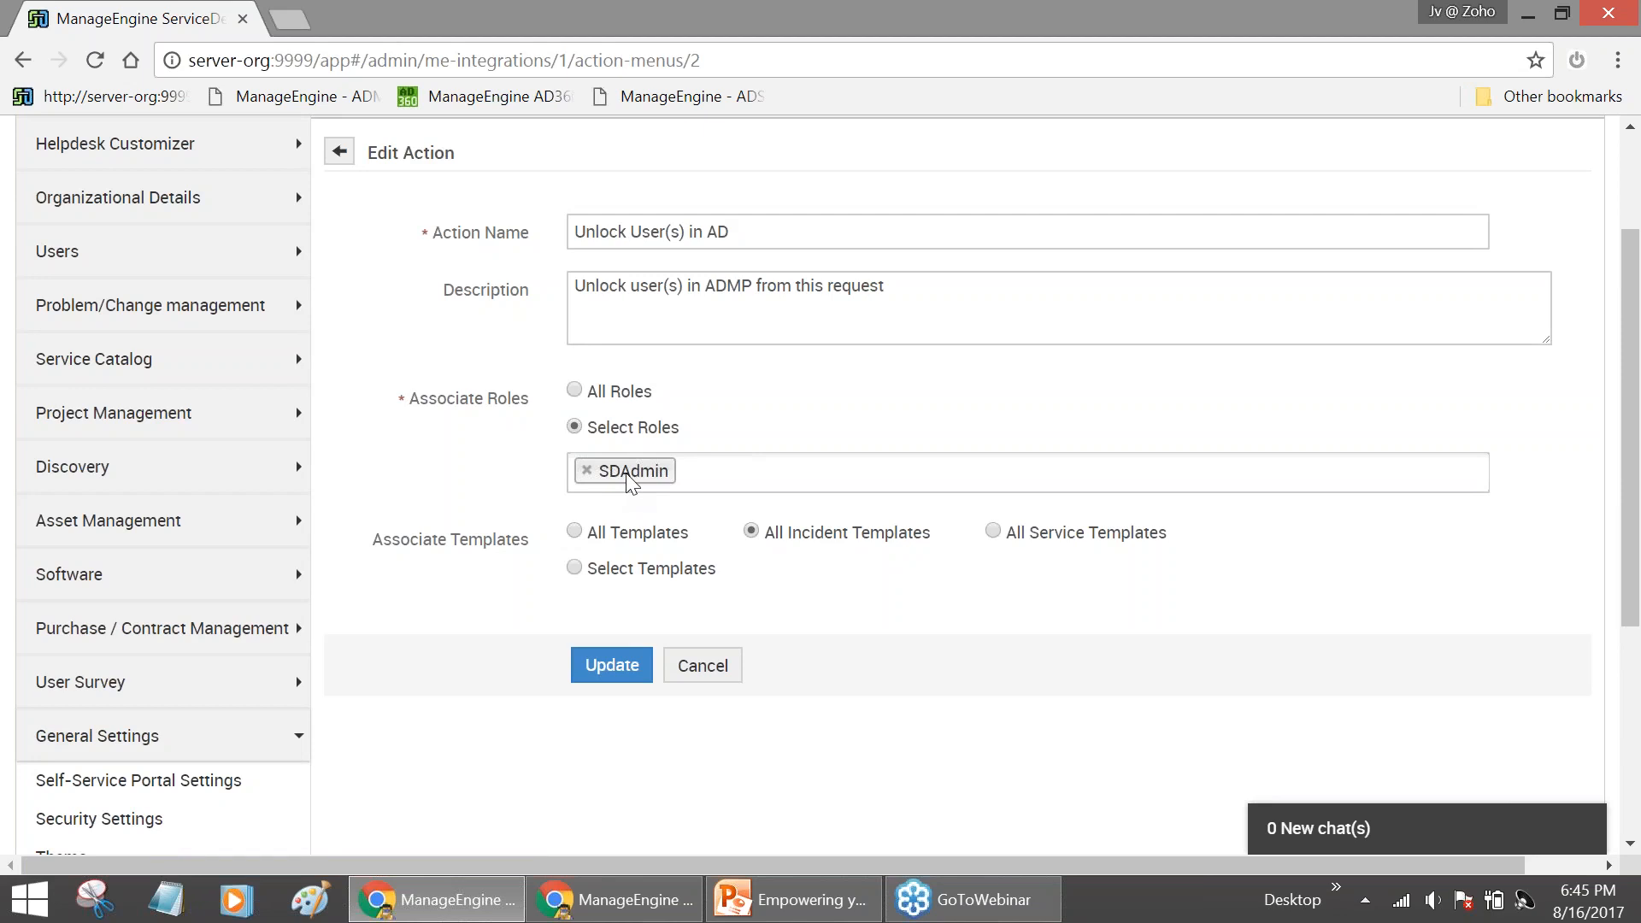
click(711, 461)
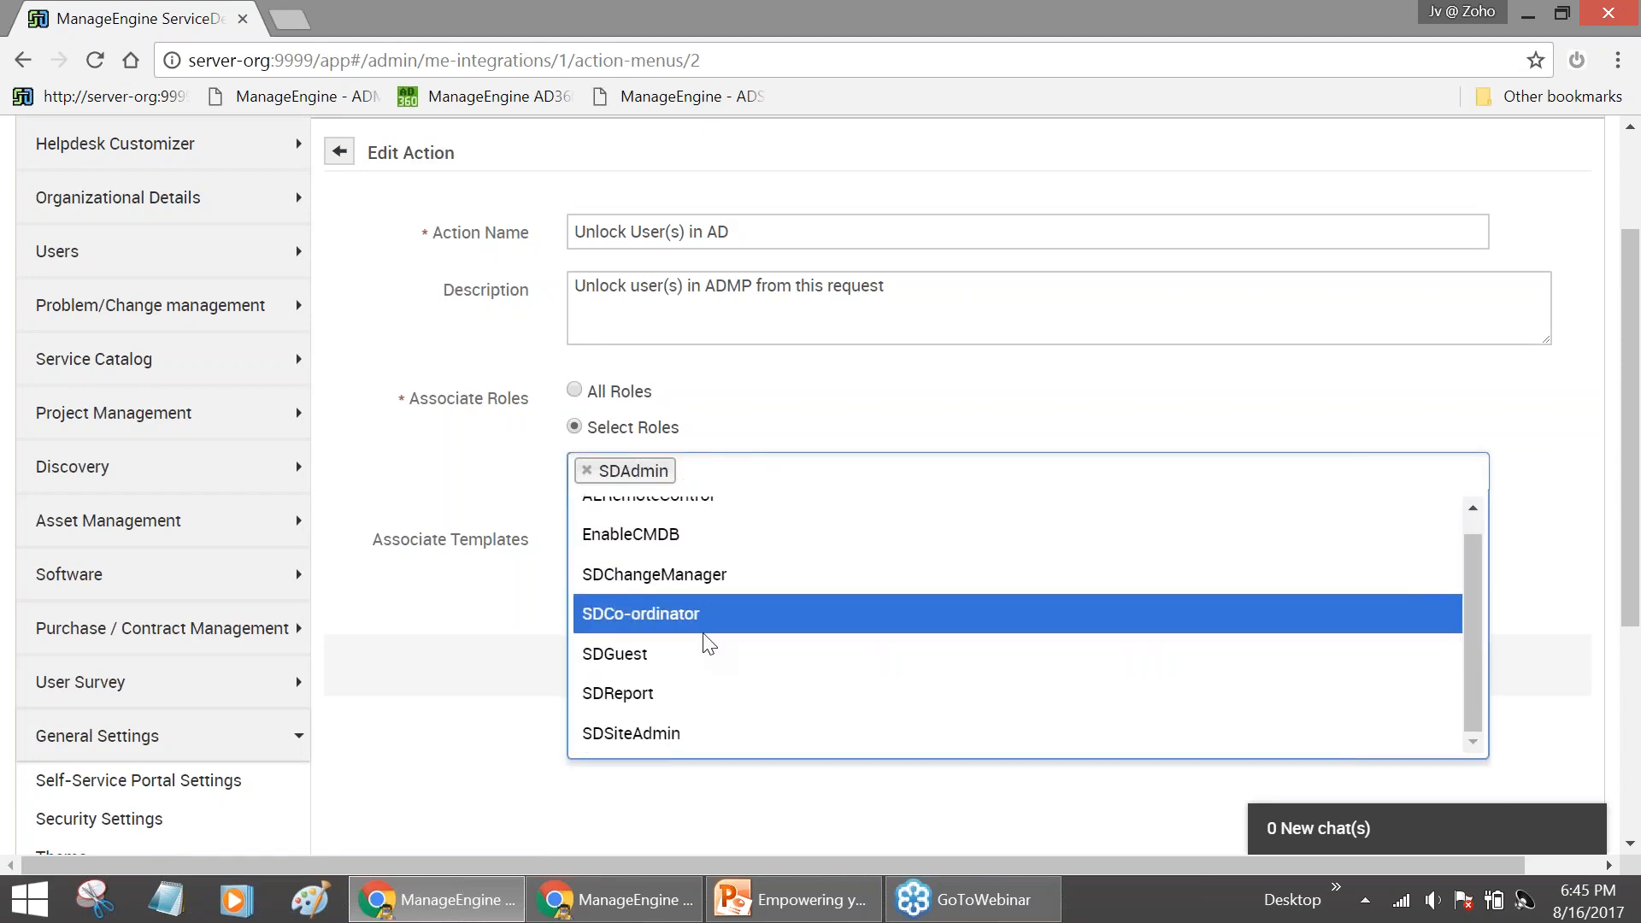
click(530, 504)
click(610, 676)
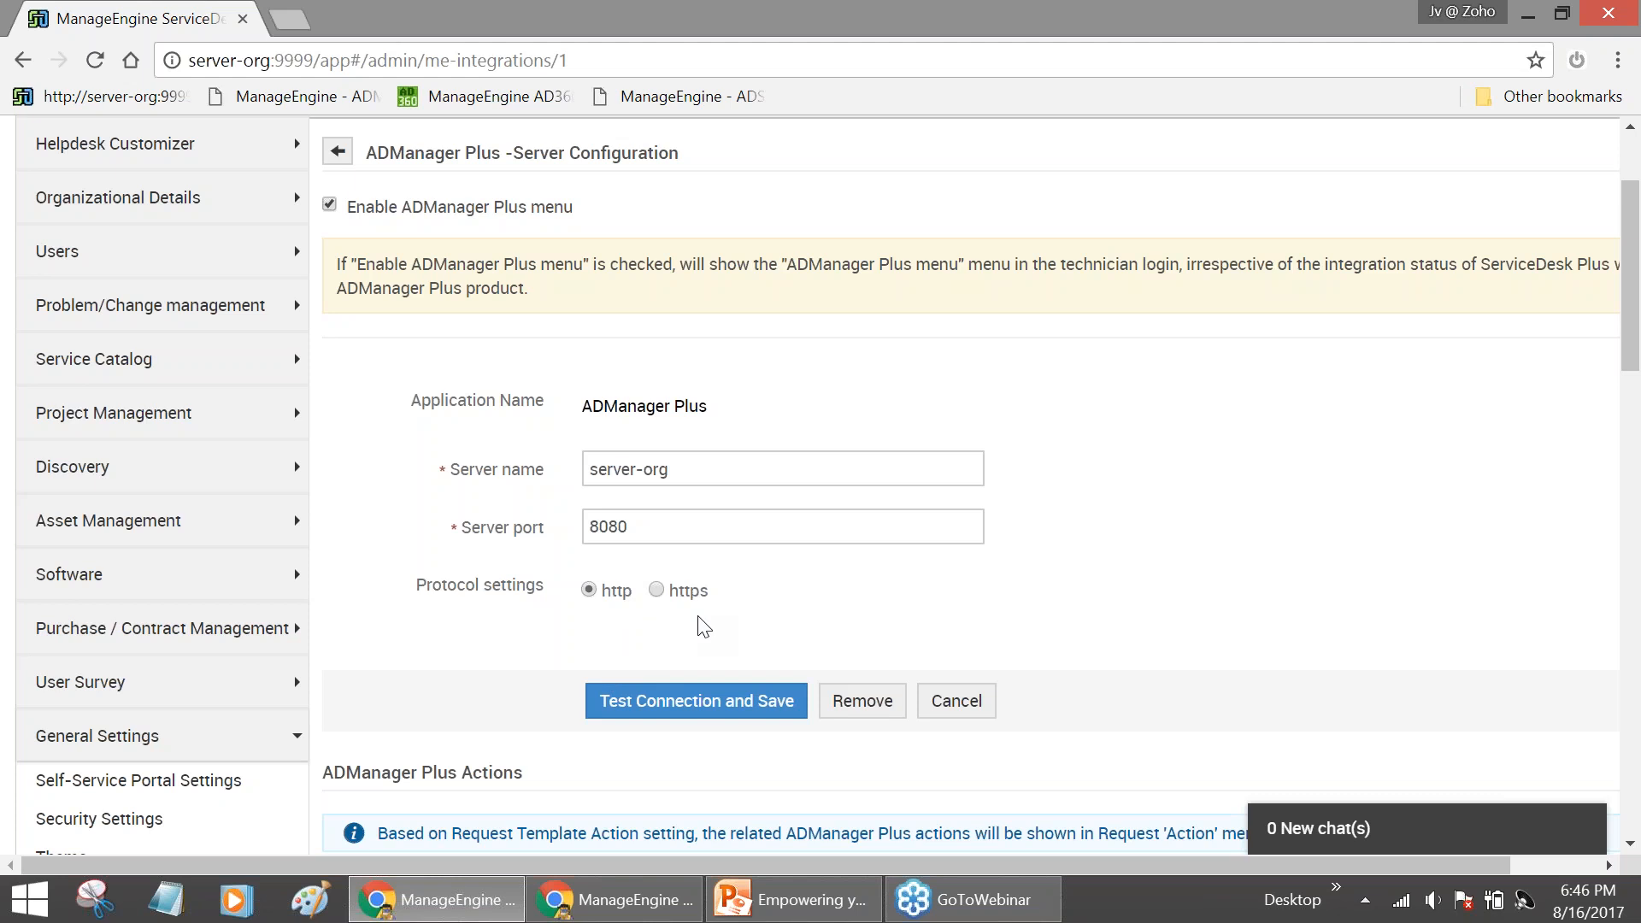
Go to Admin > Users > Requesters to list the 18 ORGANIZATION.COM requesters, showing the Import from Active Directory link
scroll(1289, 605, up, 3)
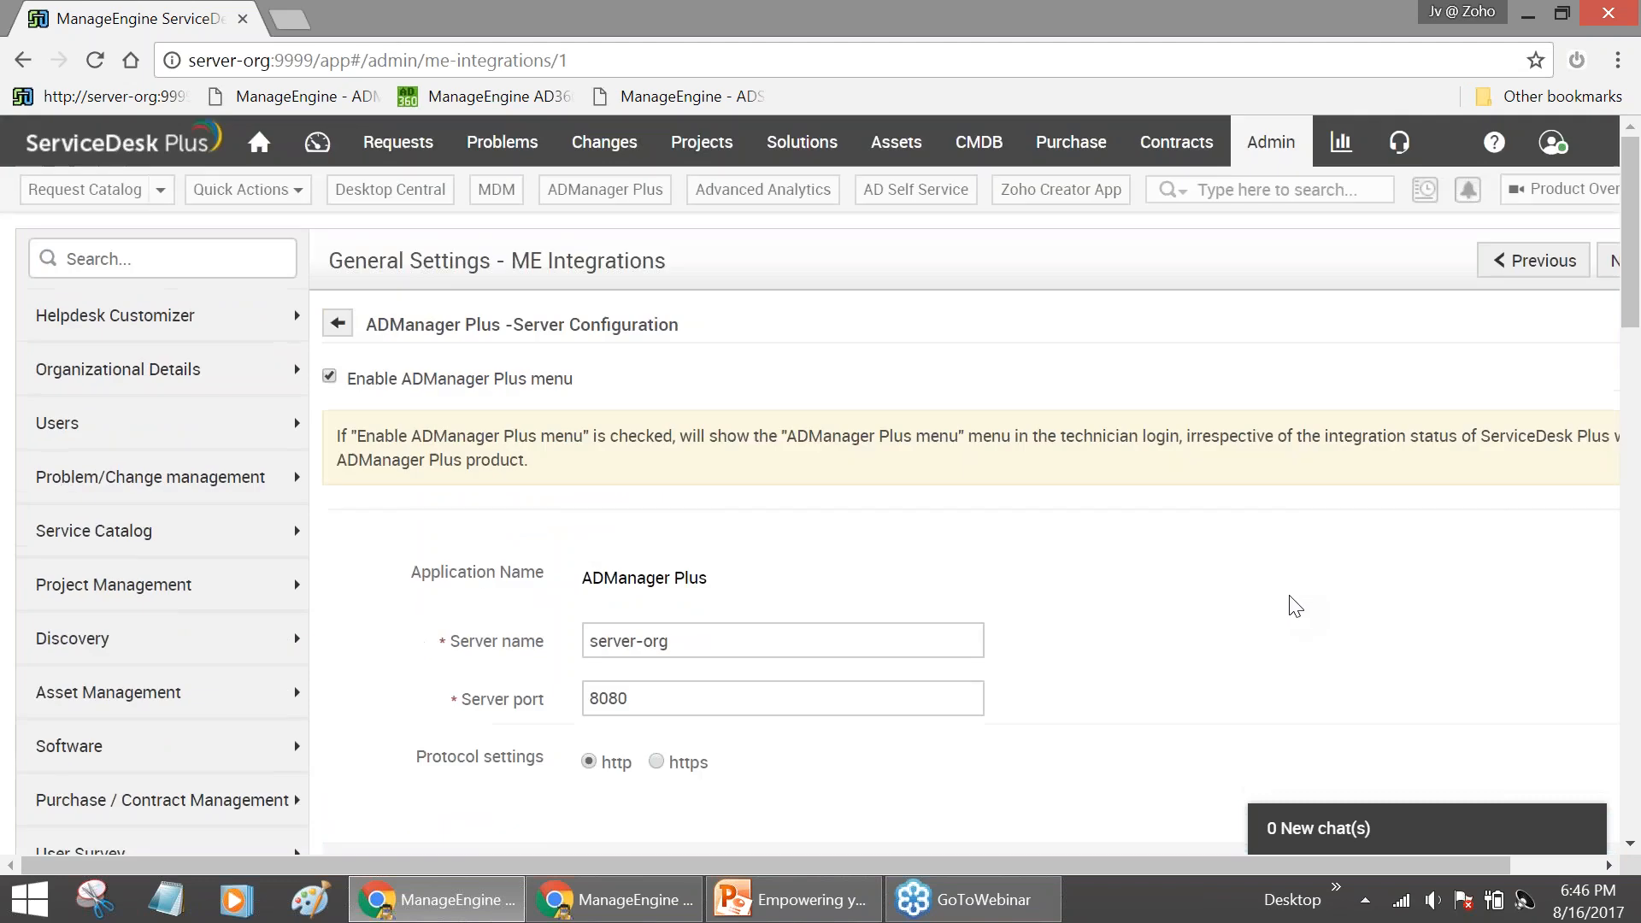
click(1287, 154)
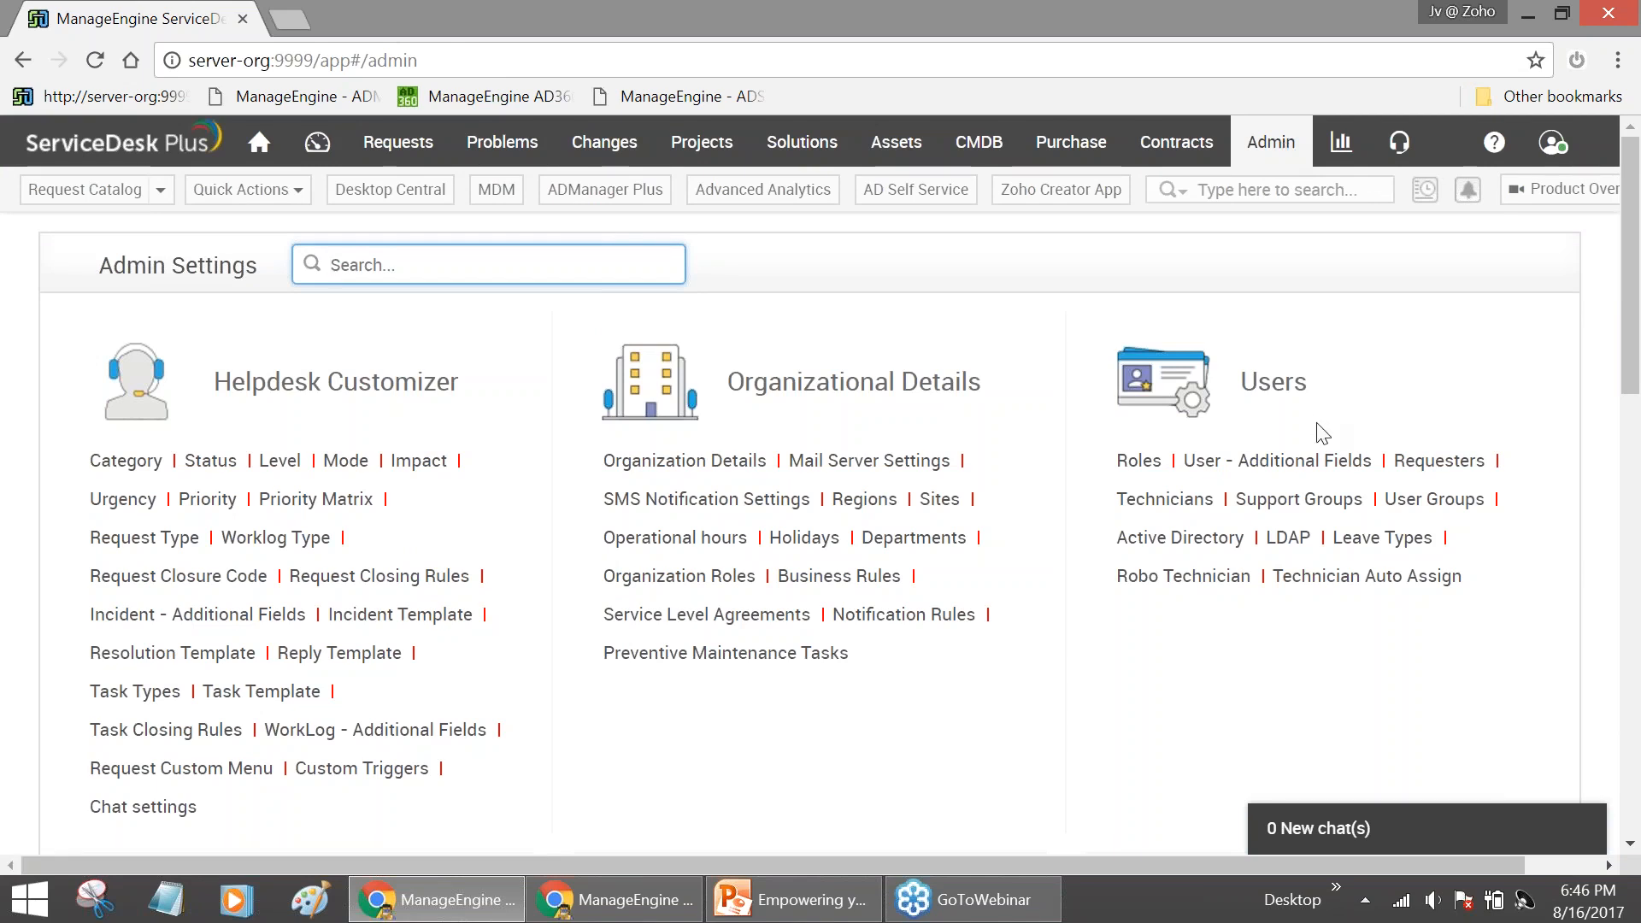
click(1426, 469)
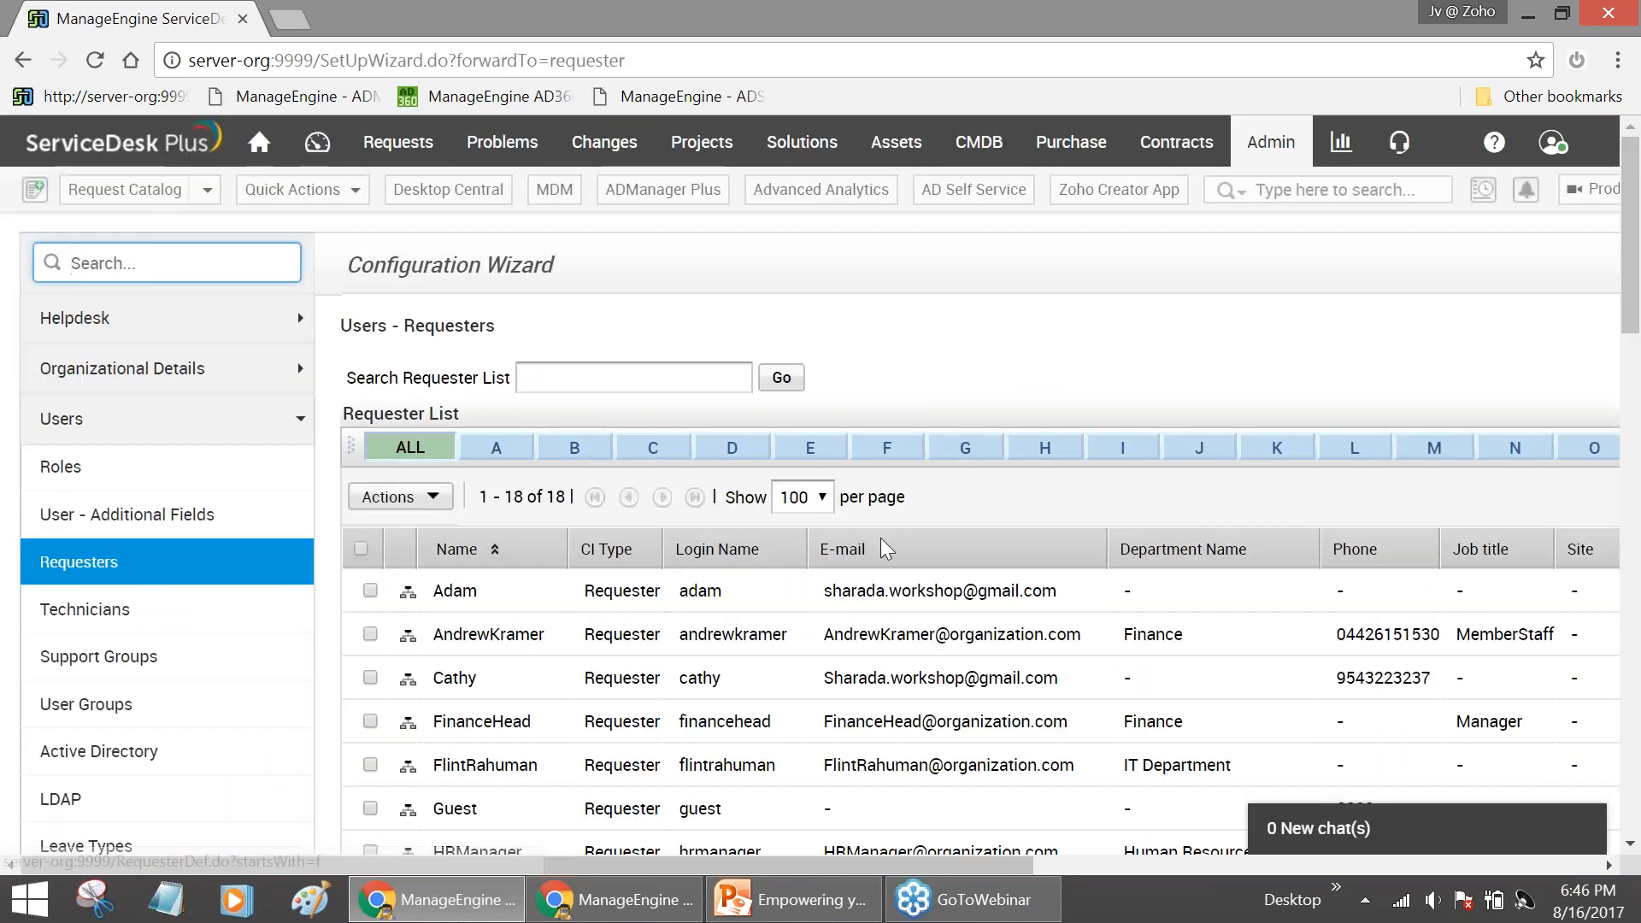
right_click(853, 865)
click(853, 865)
drag(853, 865, 1339, 864)
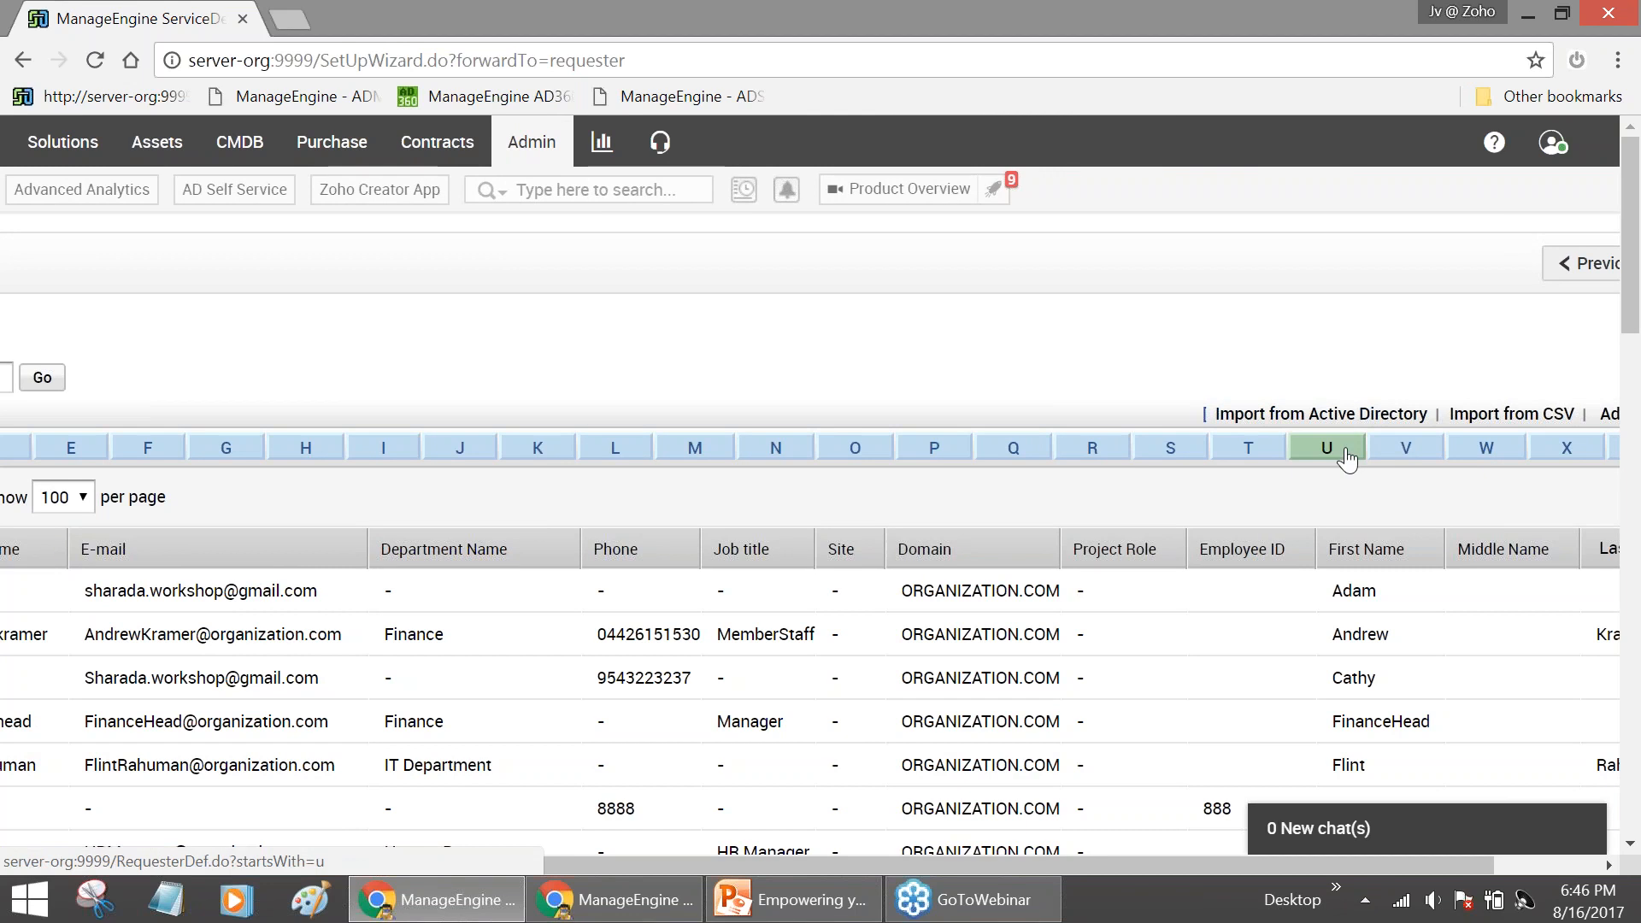
Start an Active Directory requester import using domain ORGANIZATION.COM, controller server-org and login administrator
click(1308, 417)
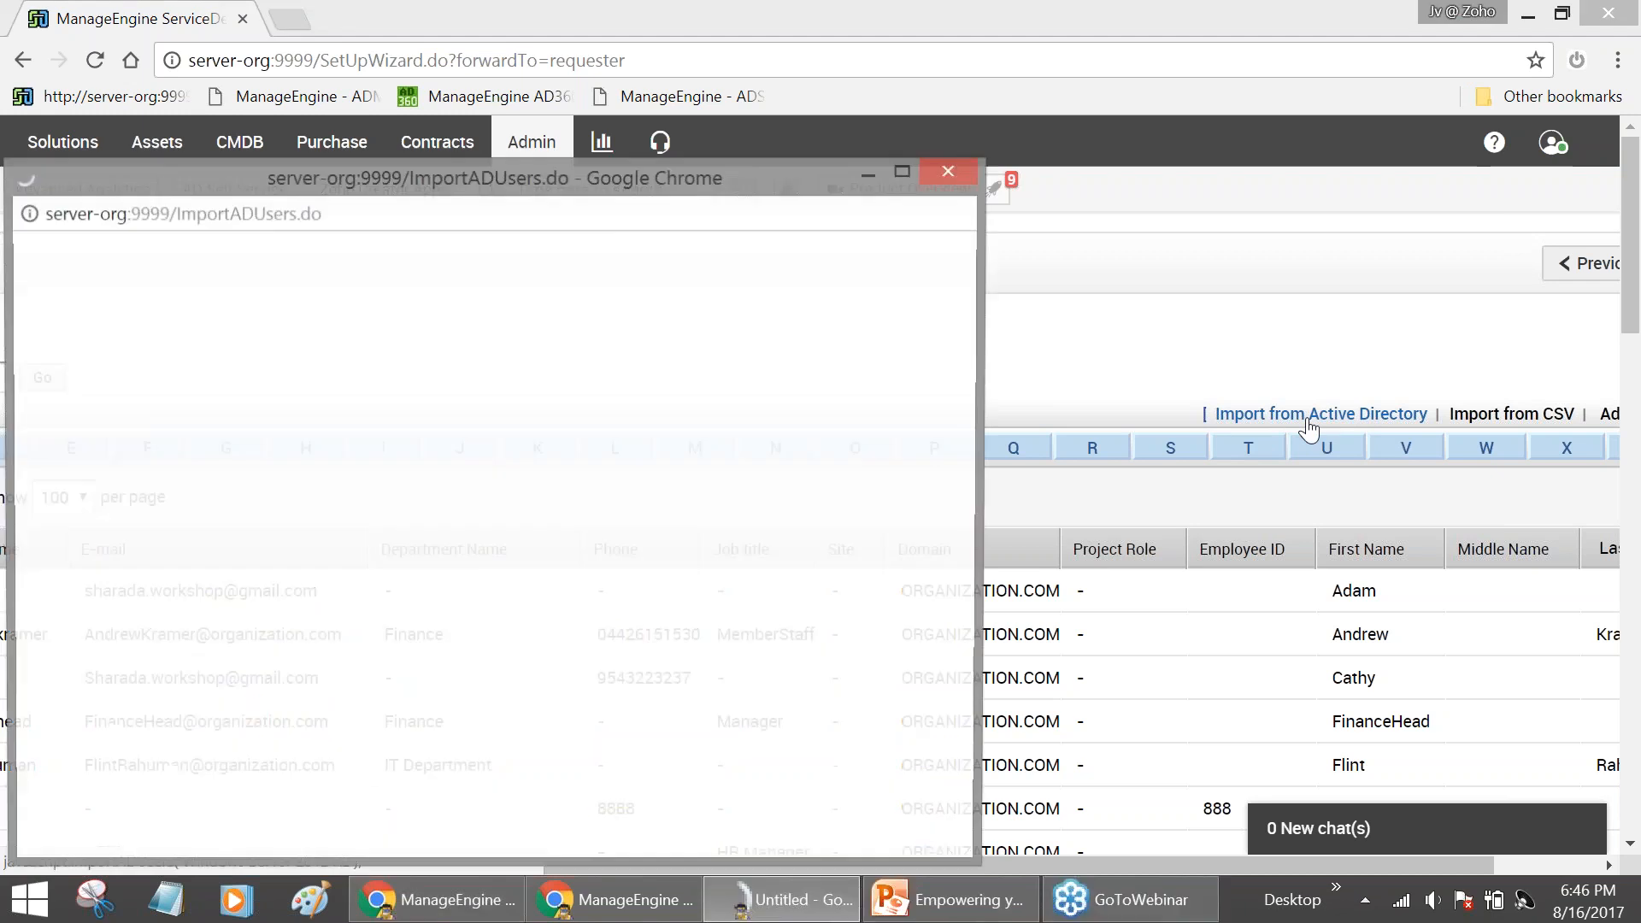
drag(638, 184, 889, 95)
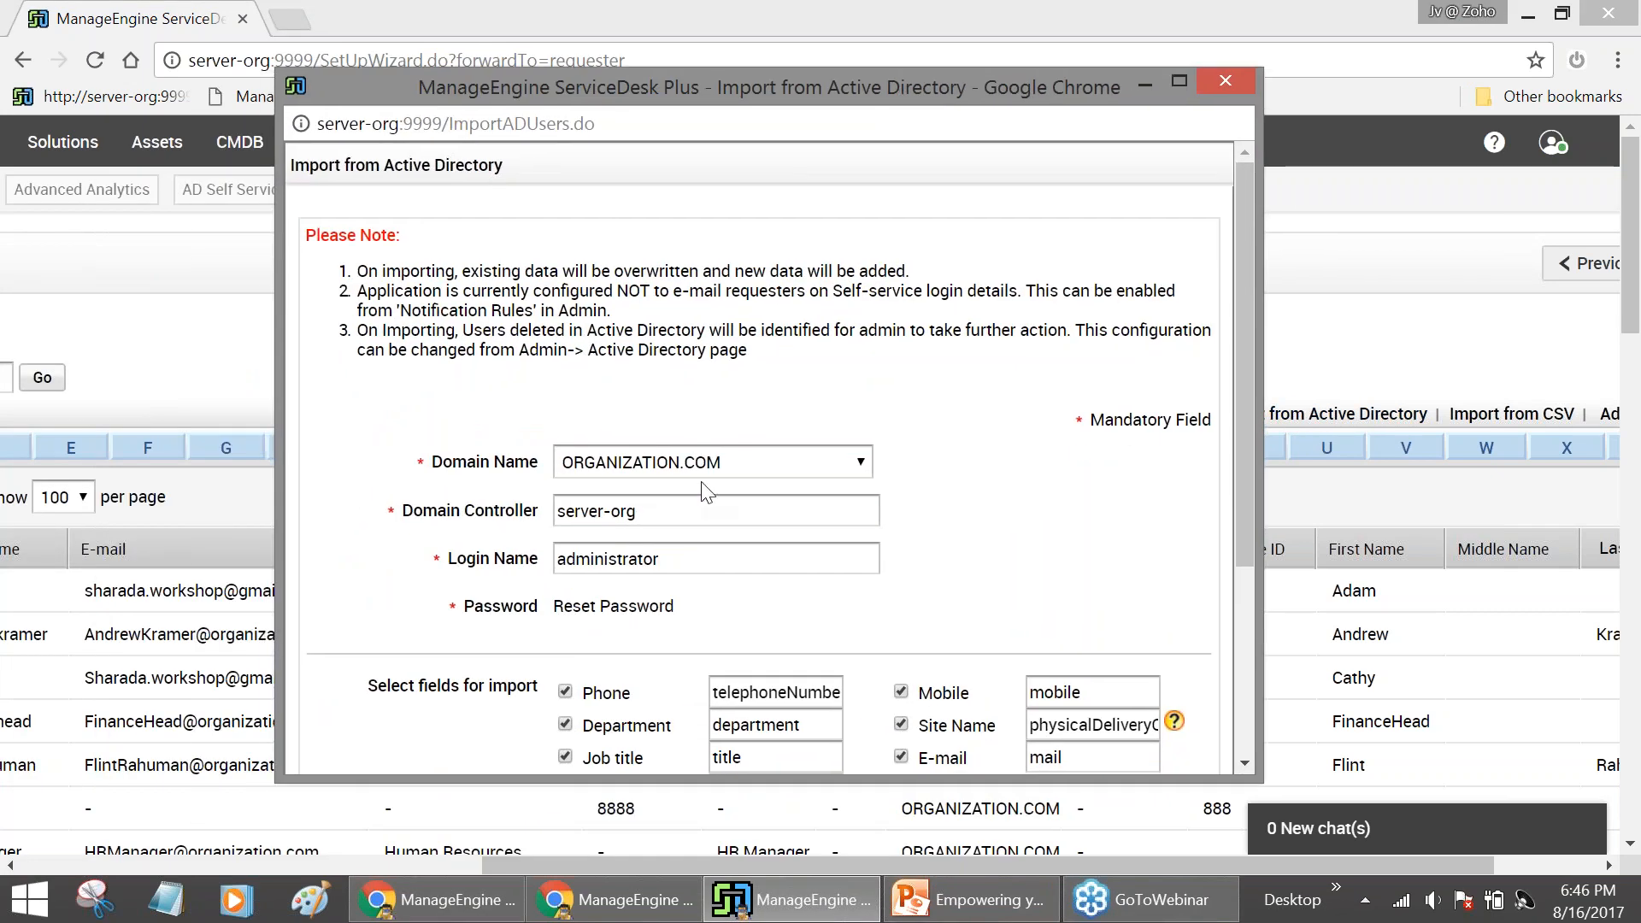
click(708, 512)
click(704, 556)
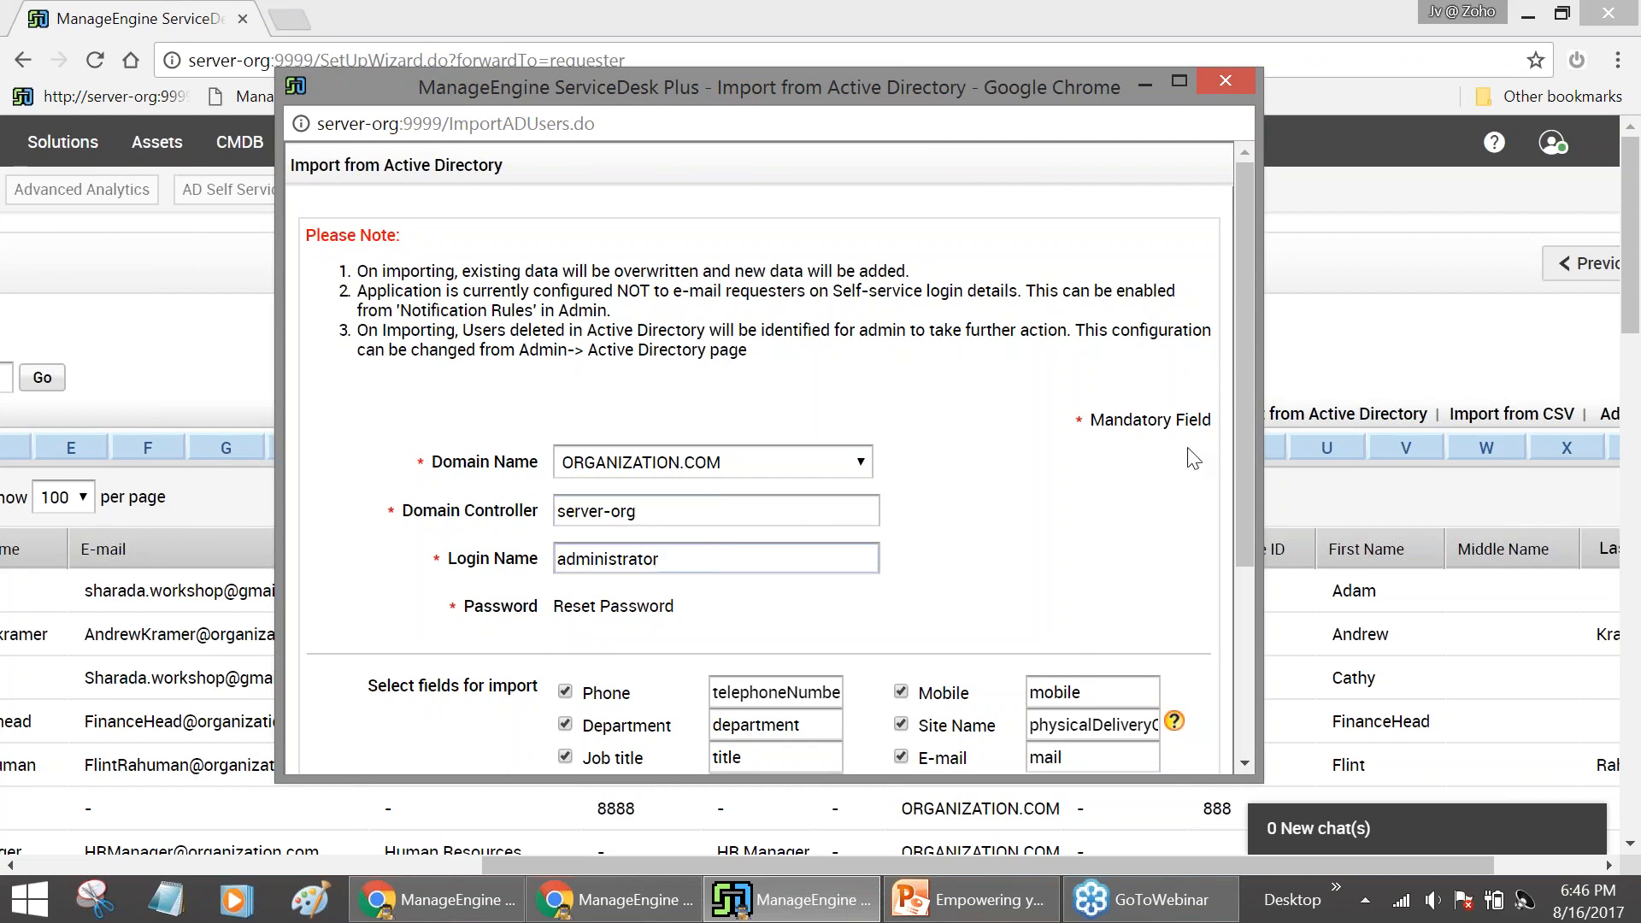
drag(1243, 469, 1243, 625)
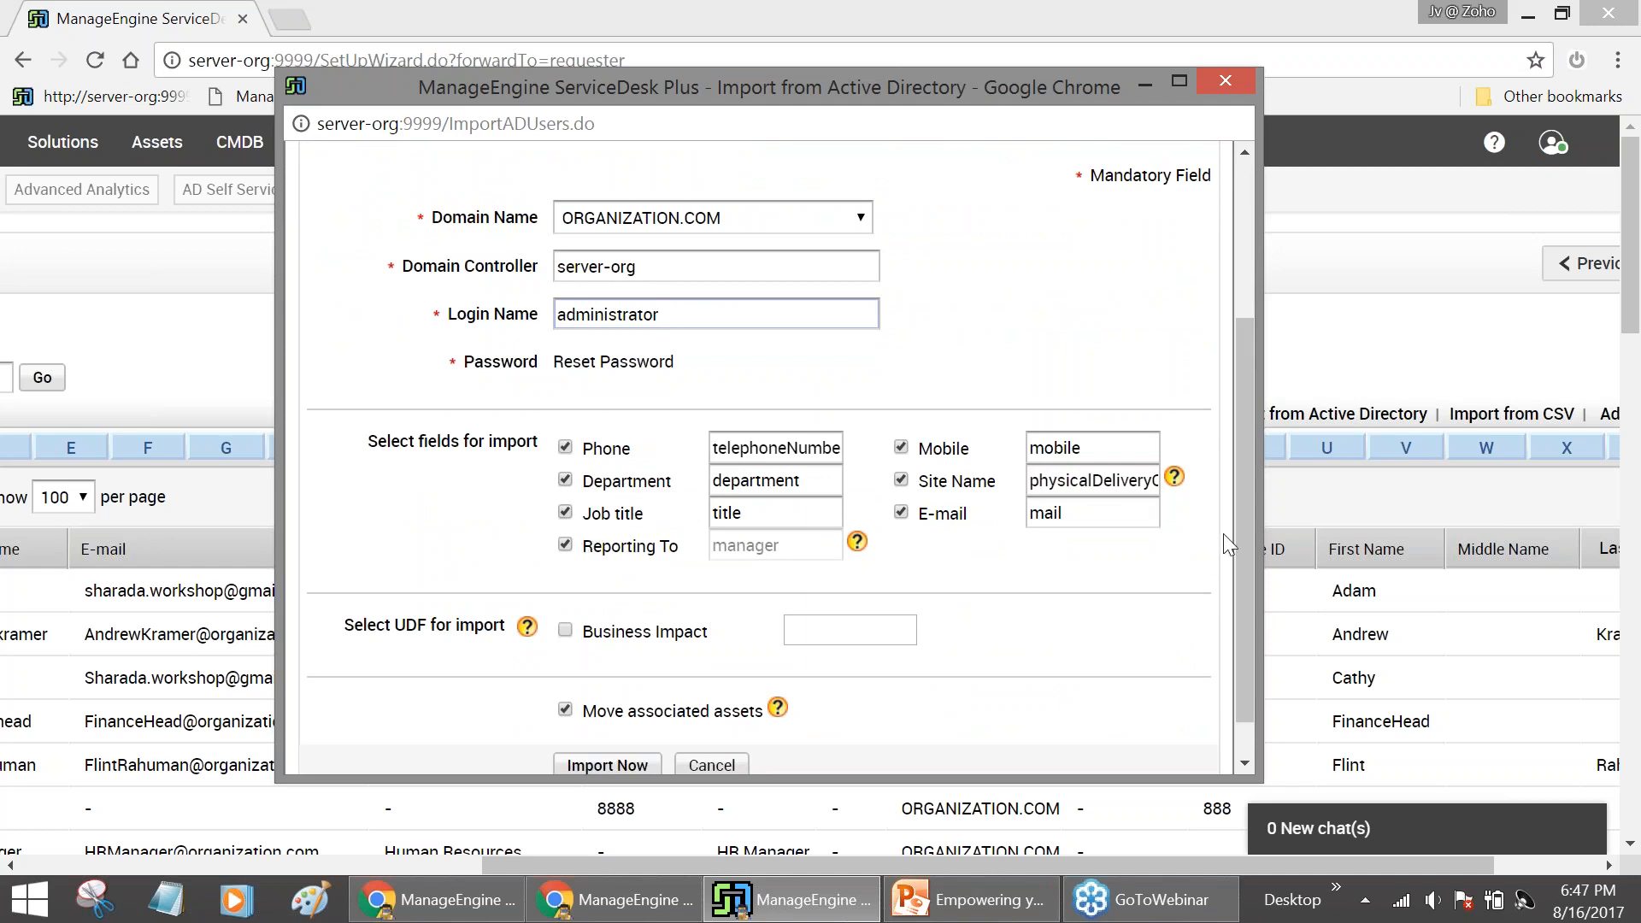
drag(1243, 530, 1025, 646)
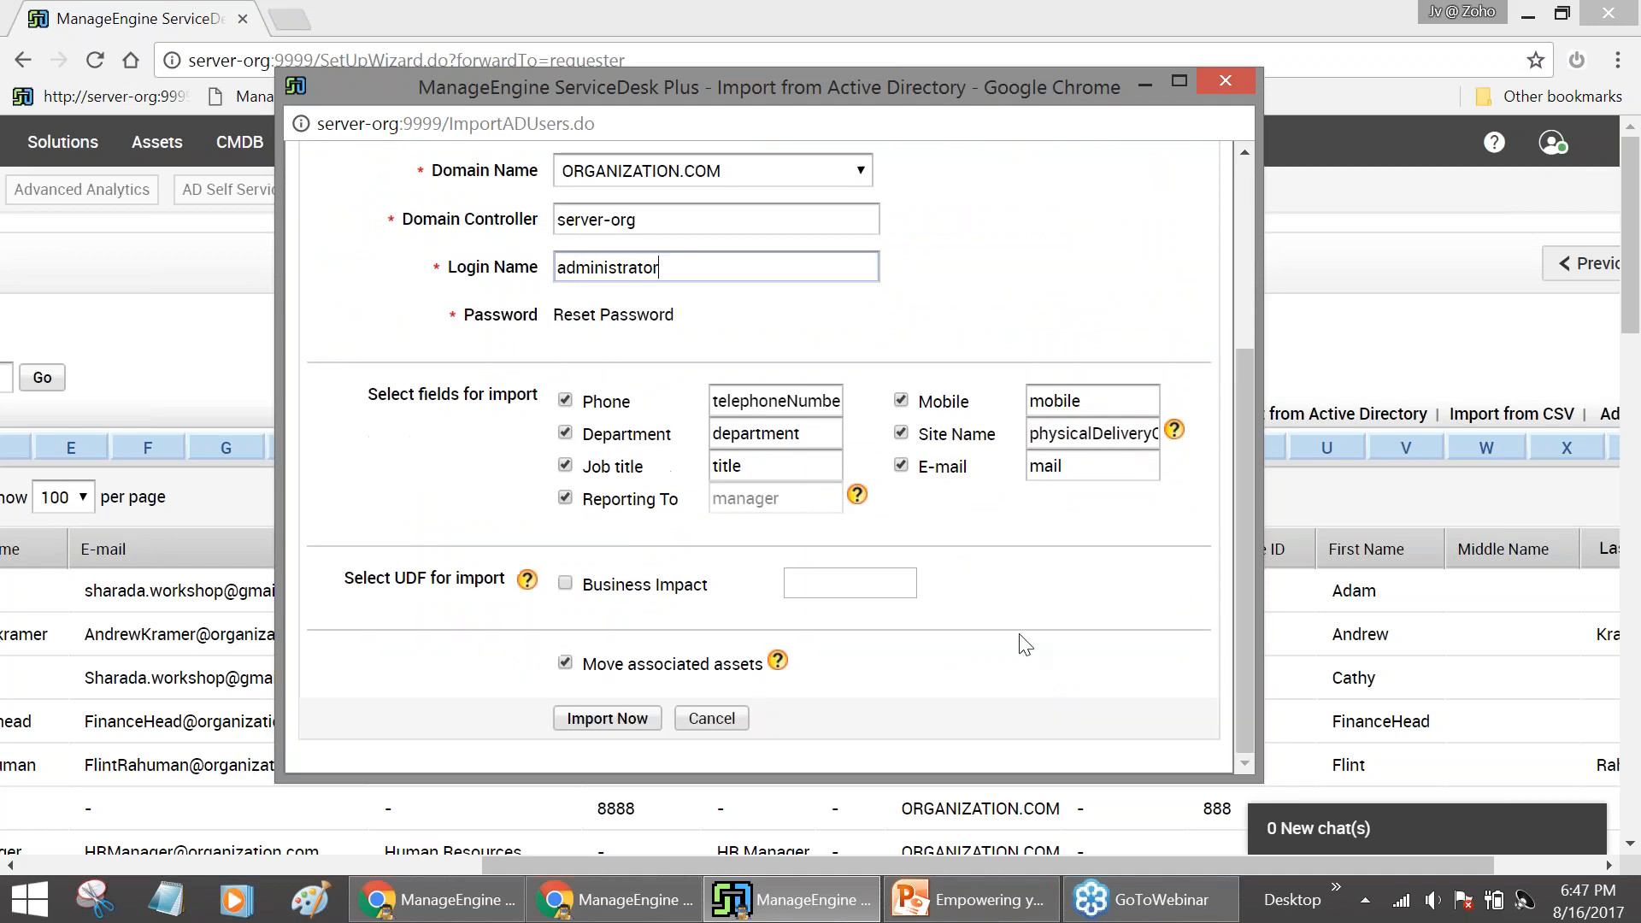
click(631, 725)
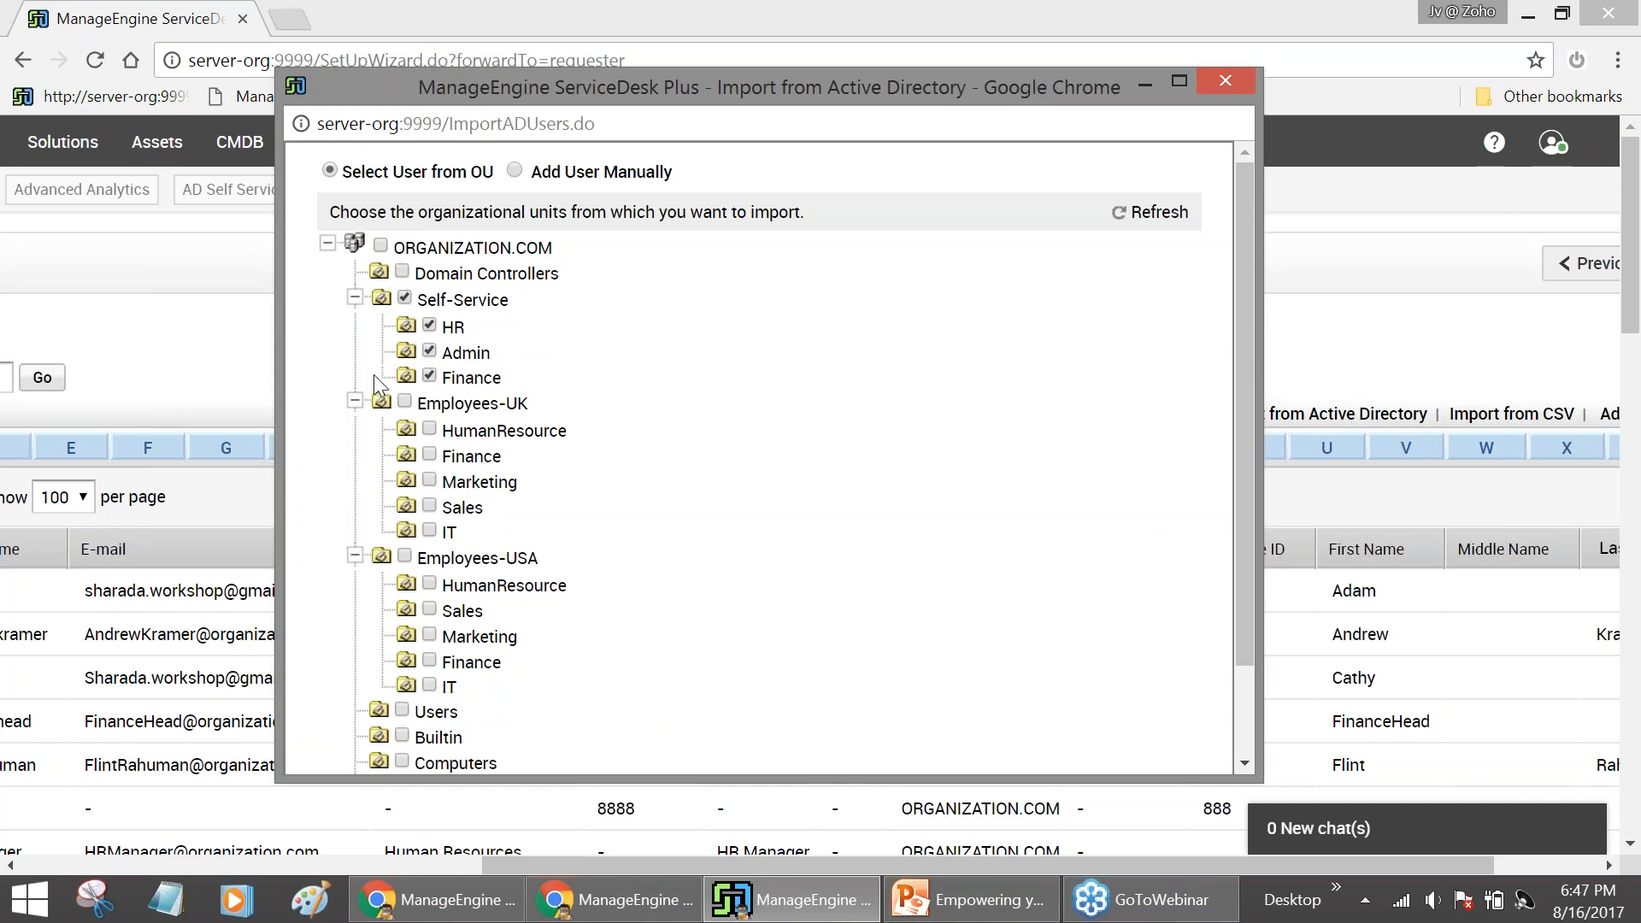
Select every ORGANIZATION.COM OU and import all 28 requesters (4 added, 24 overwritten, 0 failed)
click(381, 250)
drag(1244, 339, 1260, 429)
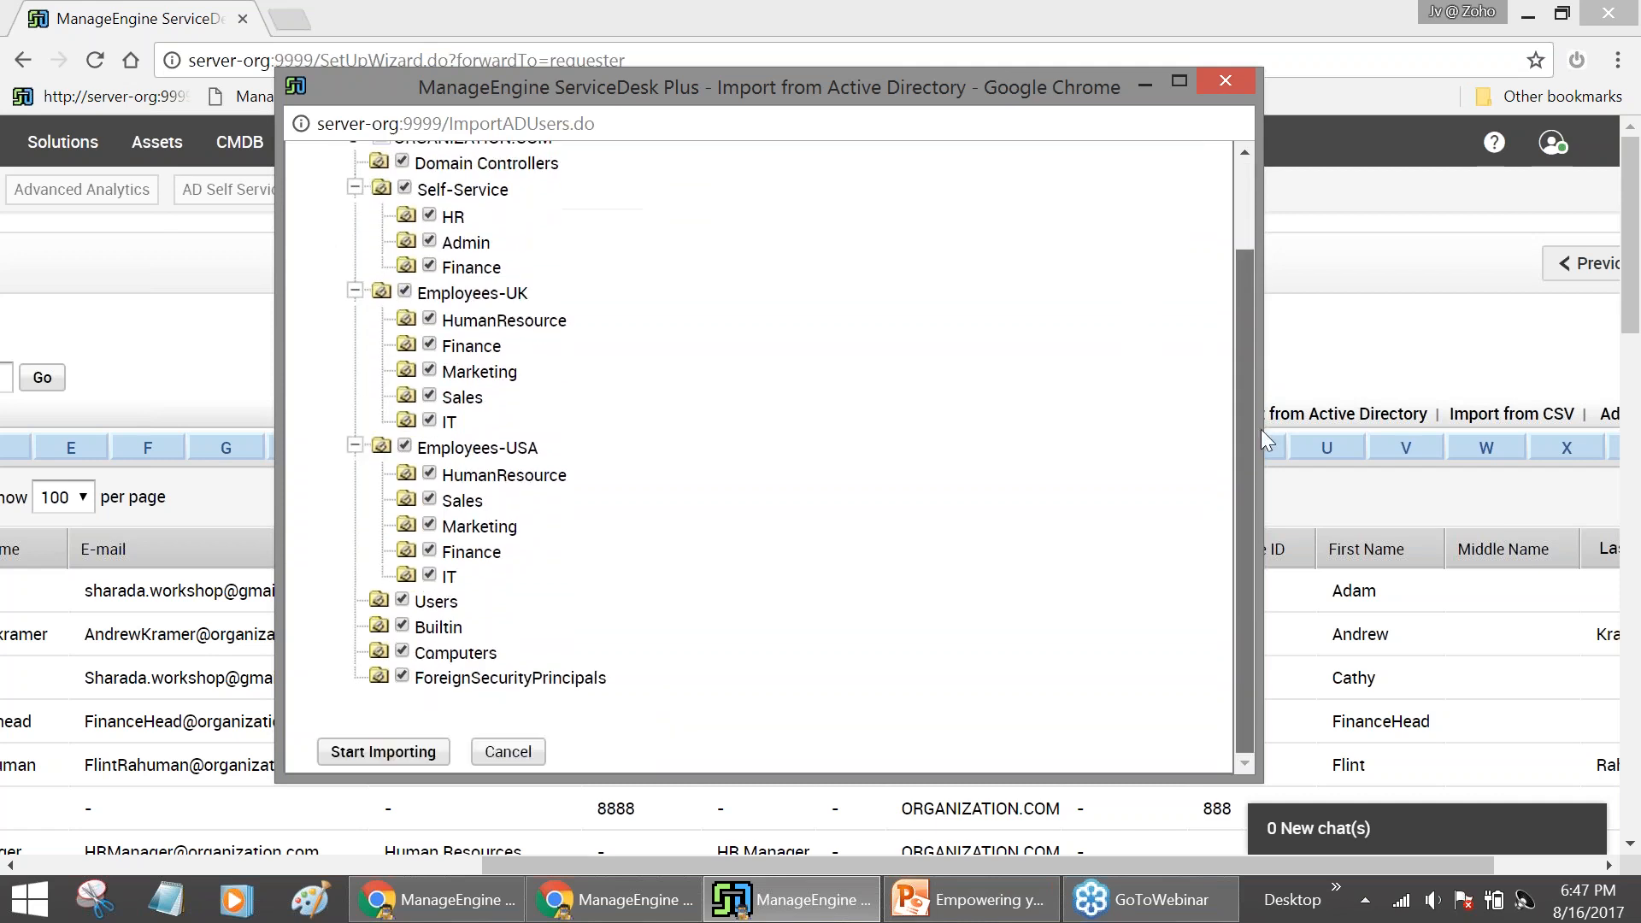
click(427, 752)
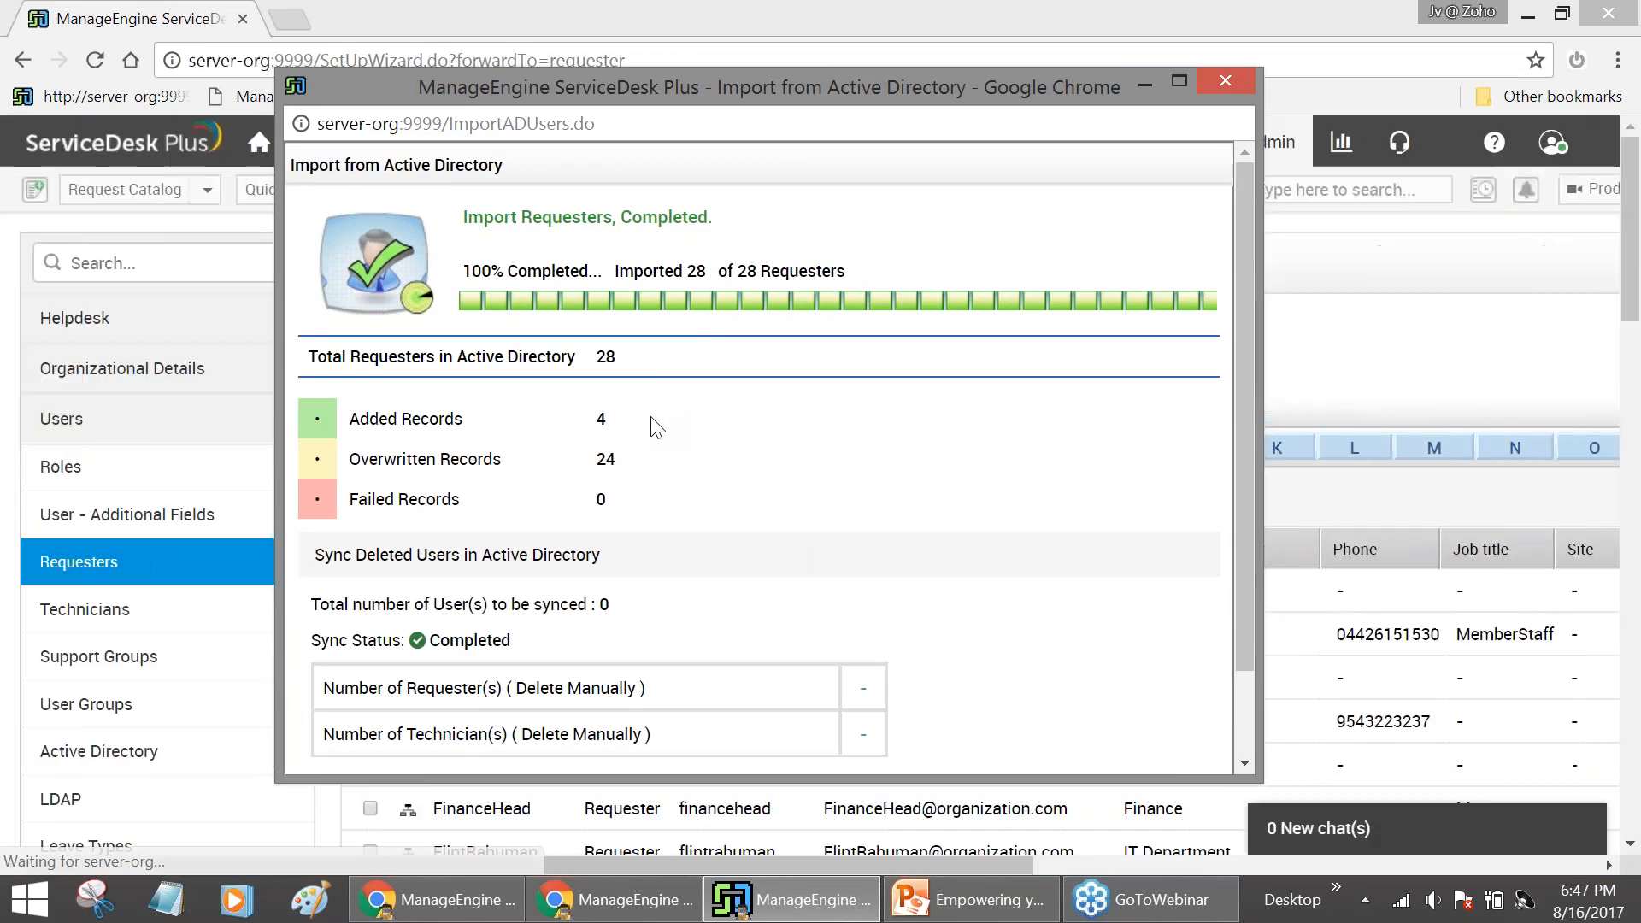
scroll(662, 431, down, 1)
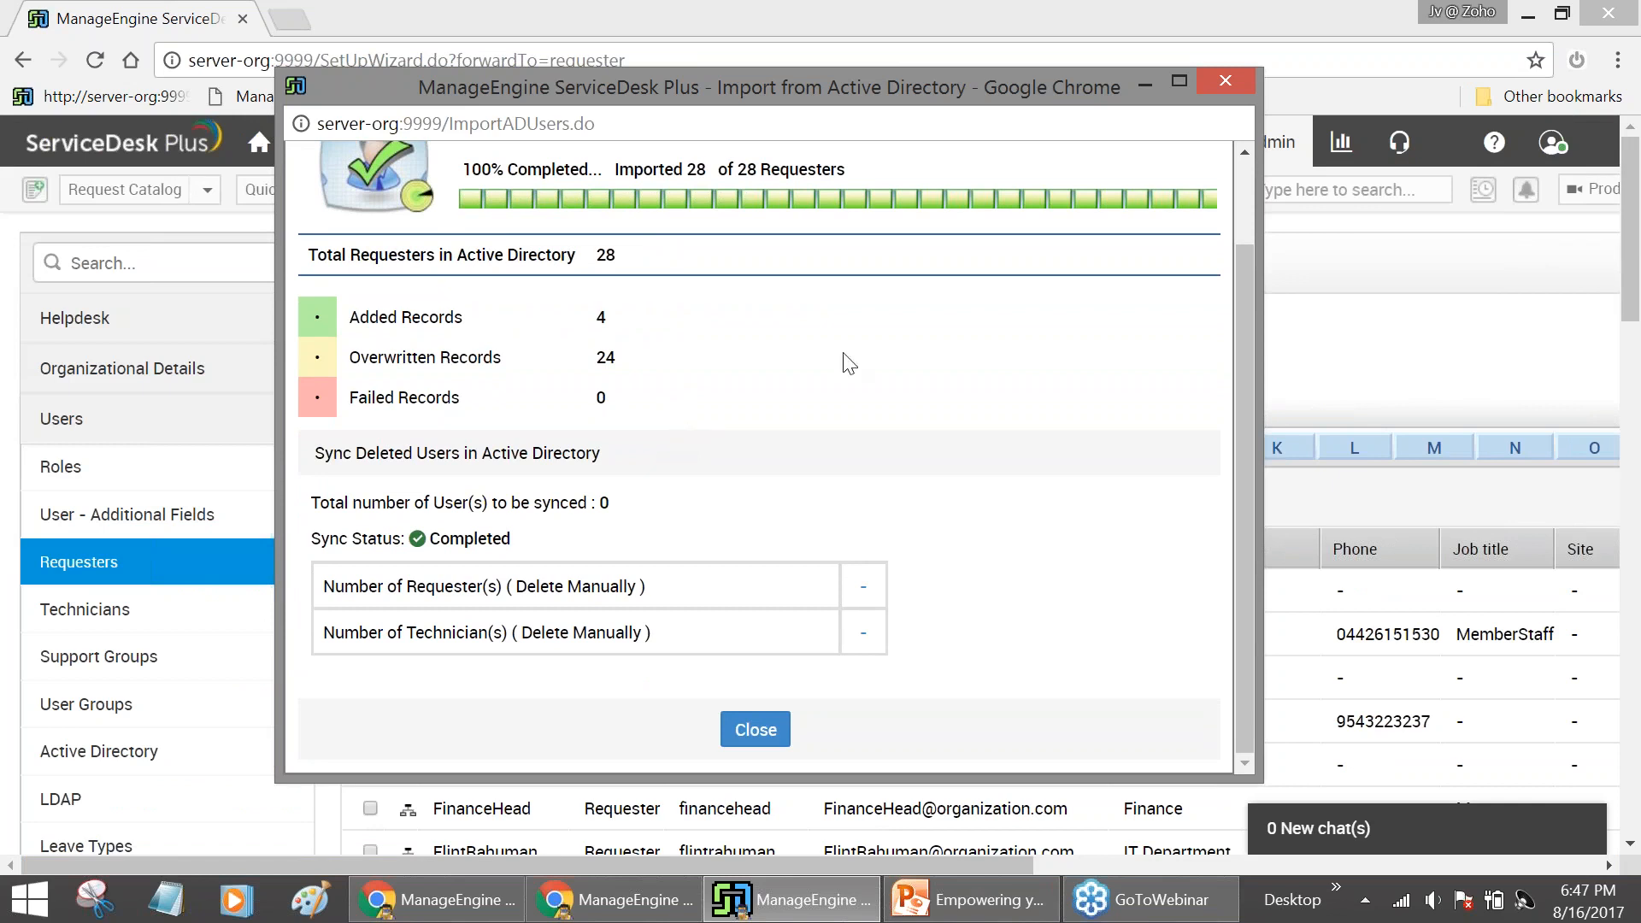
Close the import results and review the requesters list, now showing 22 requesters
click(1145, 87)
scroll(1037, 359, down, 3)
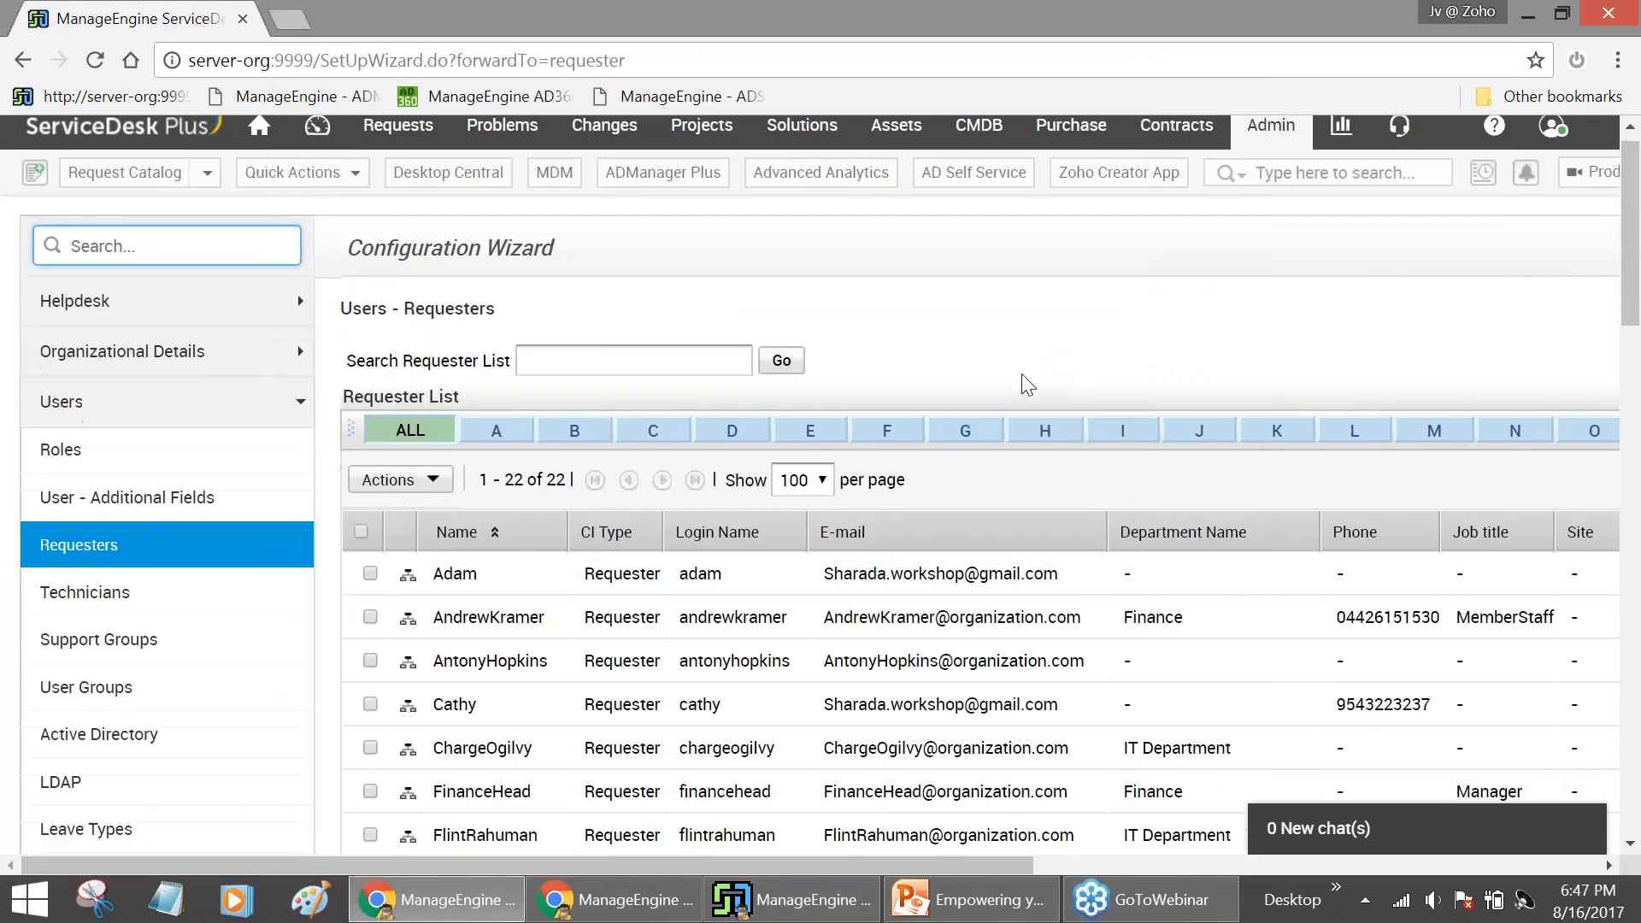
scroll(614, 504, down, 3)
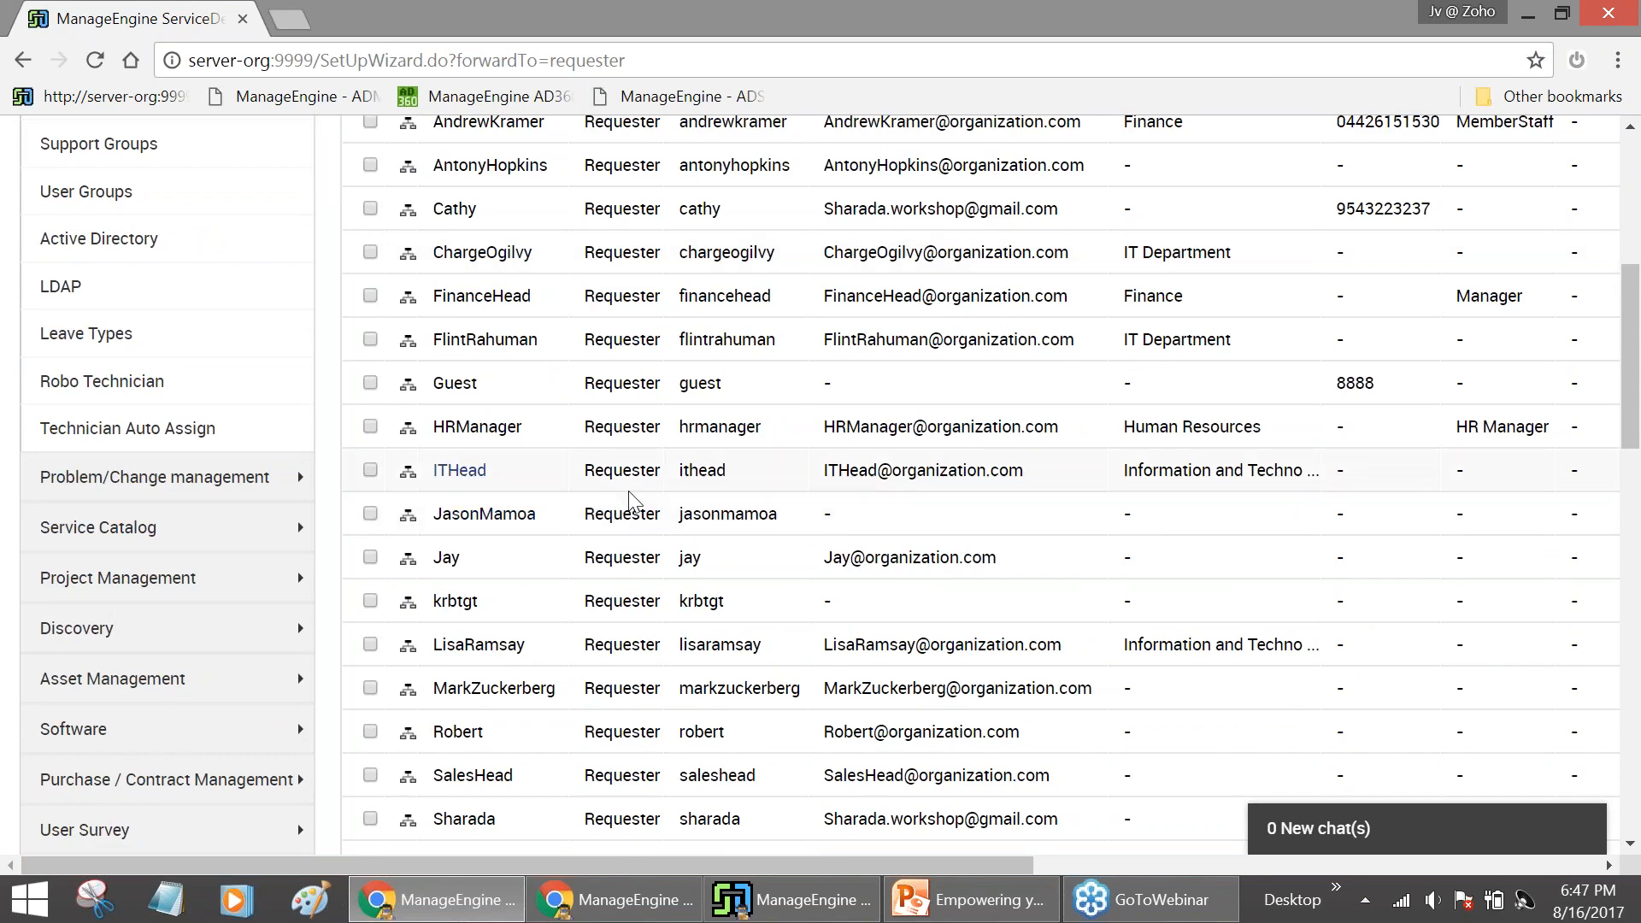
scroll(630, 498, down, 3)
scroll(538, 594, up, 3)
scroll(542, 588, up, 4)
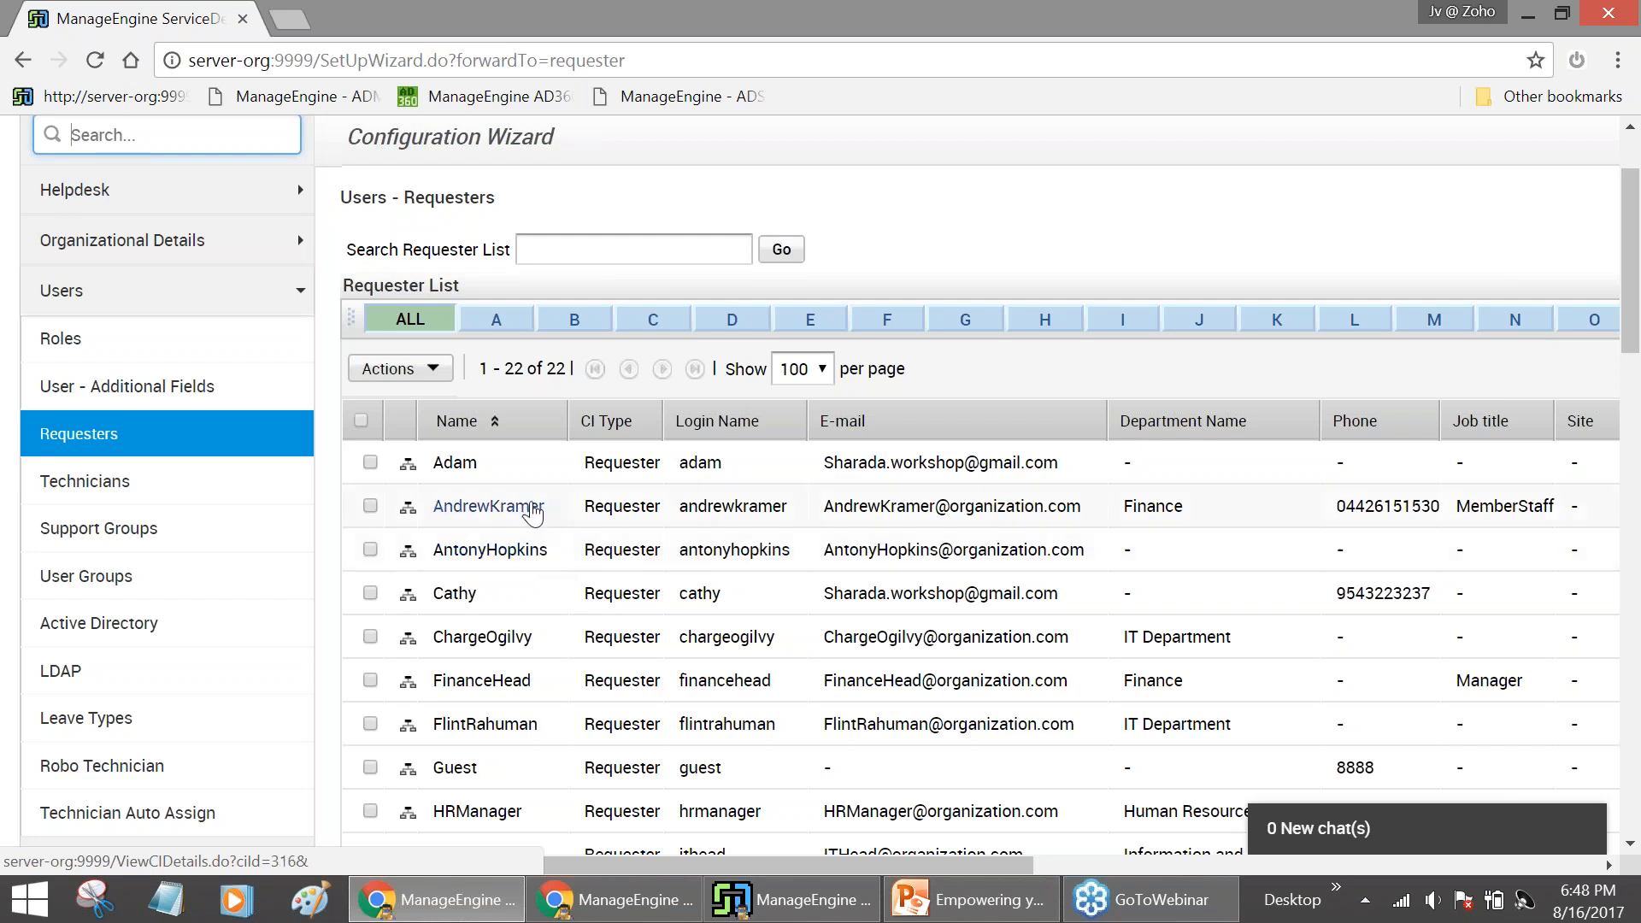
scroll(531, 509, up, 2)
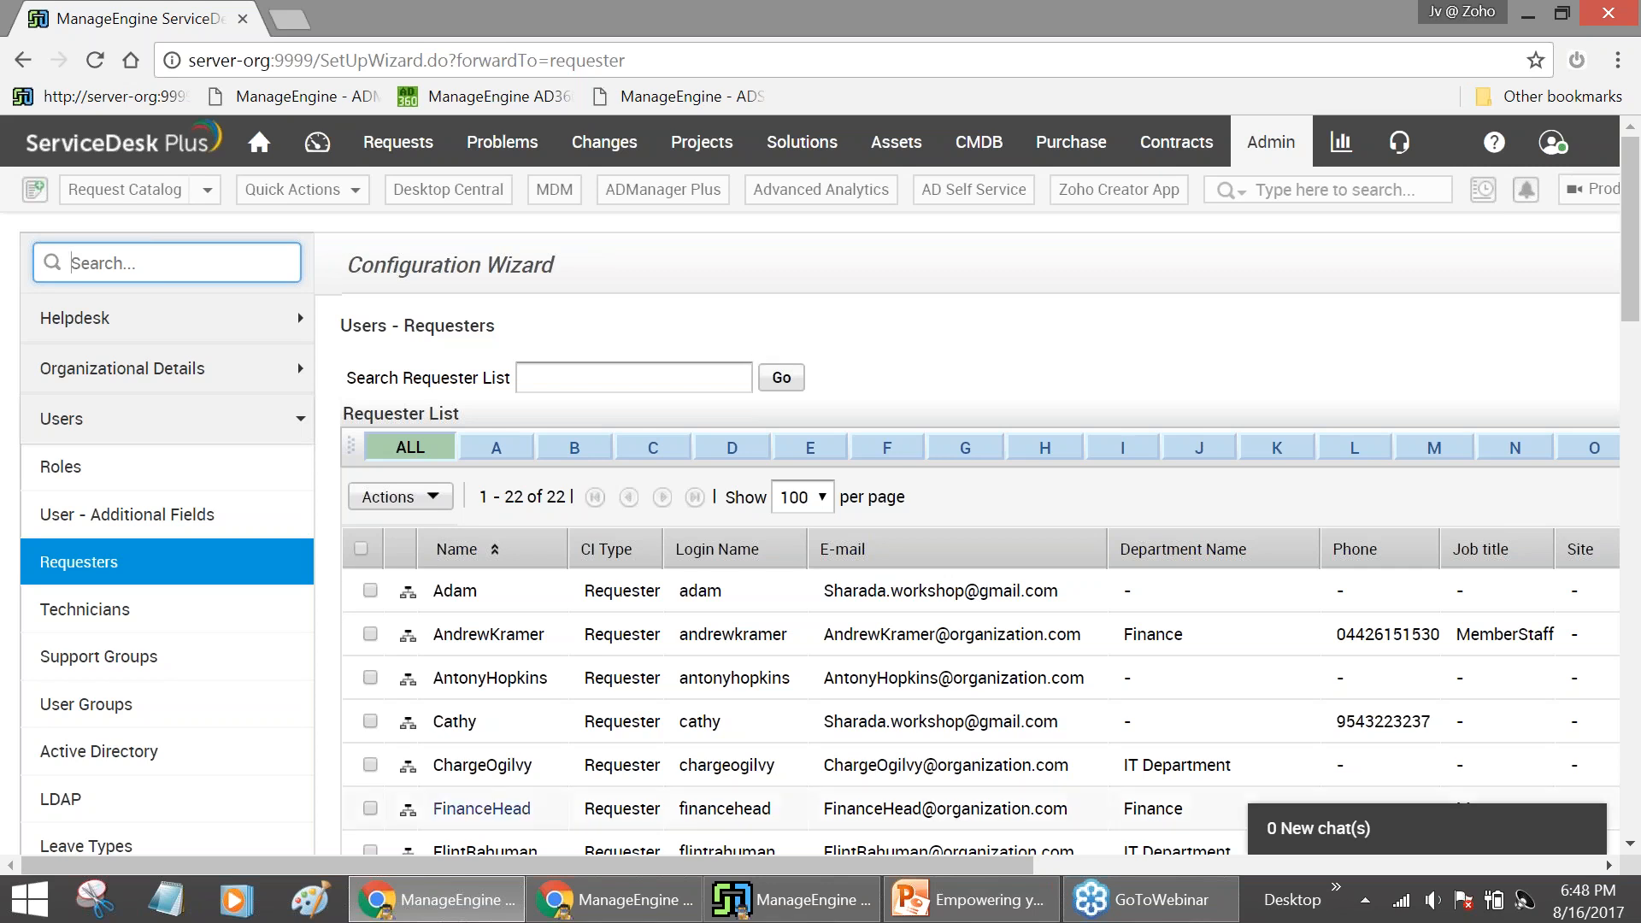
mouse_move(582, 913)
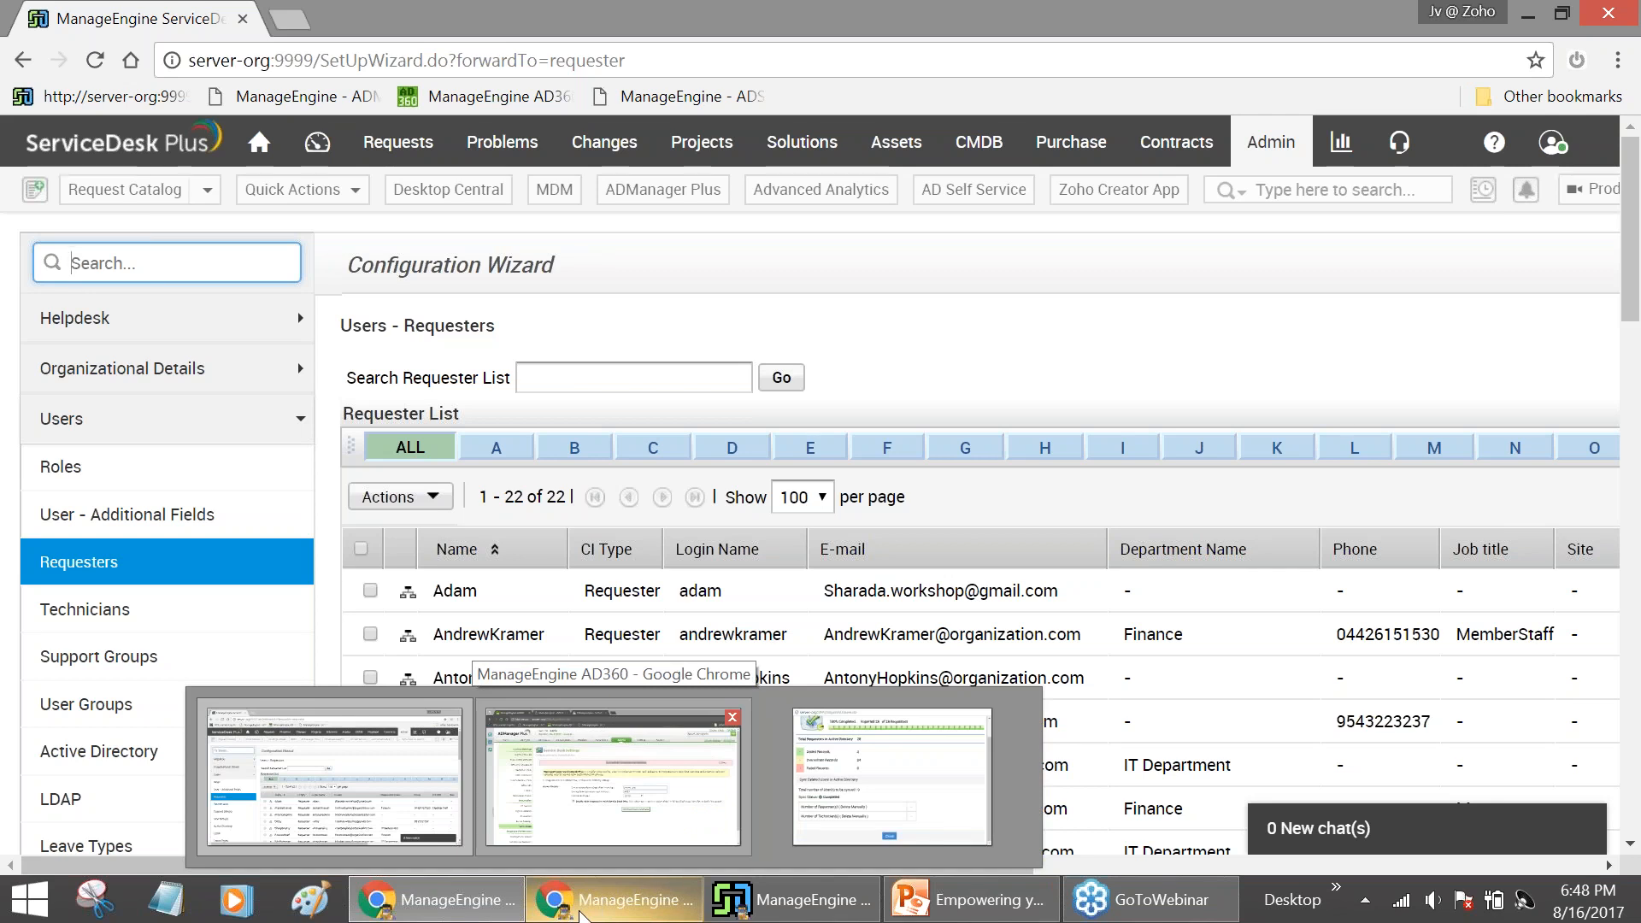
In ADManager Plus, show the AD Delegation Help Desk Technicians page listing 5 technicians
click(611, 782)
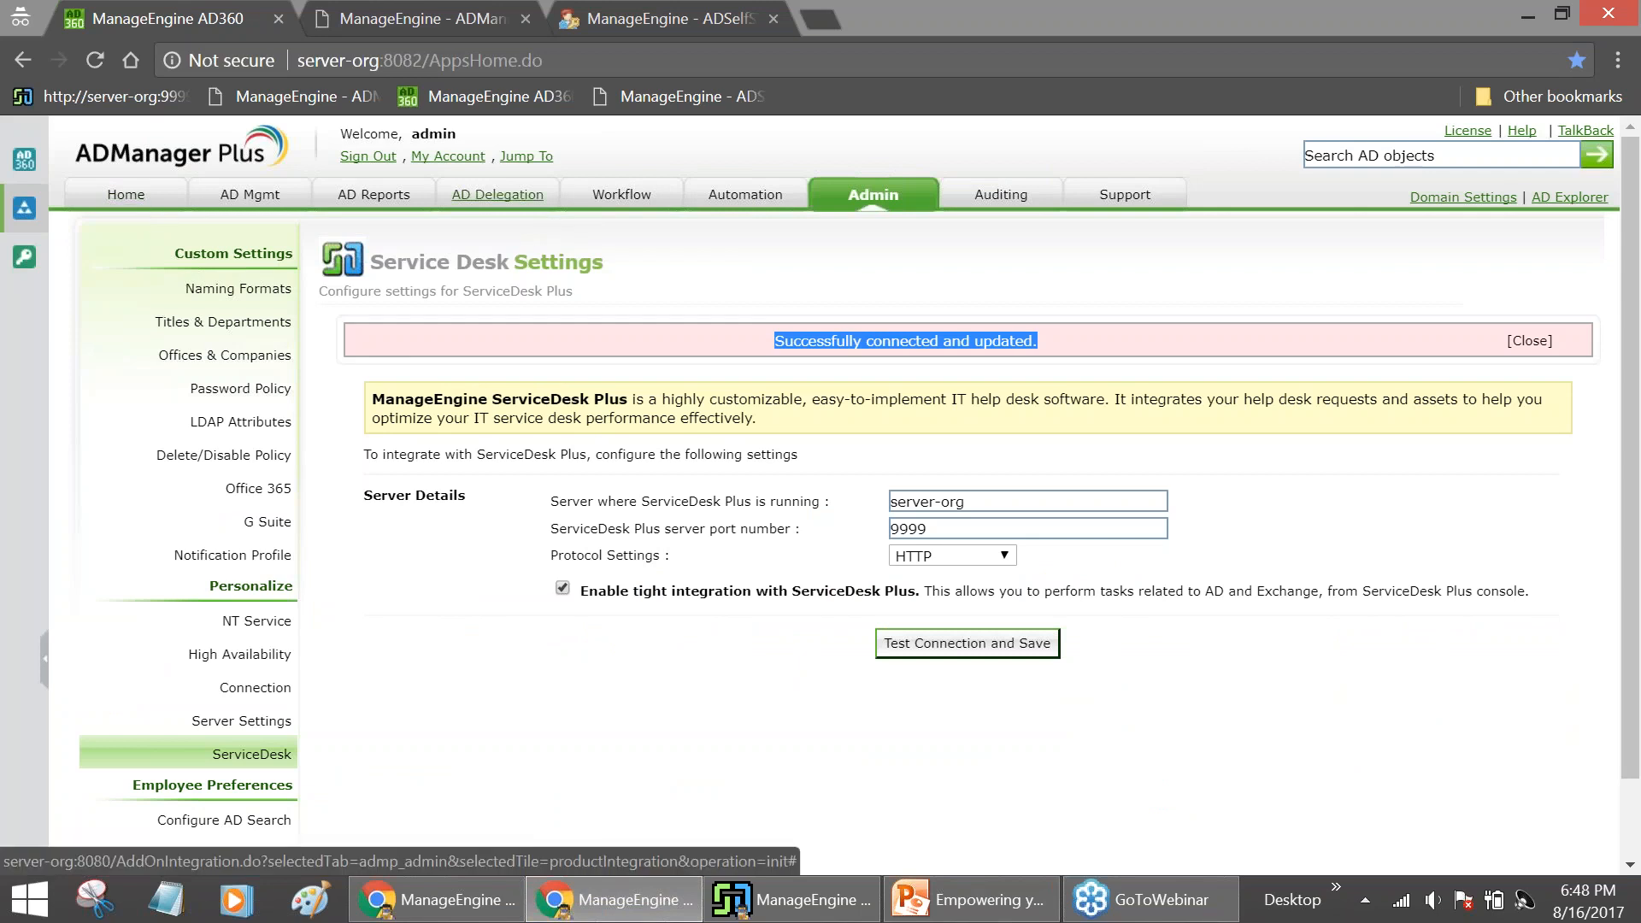
click(498, 195)
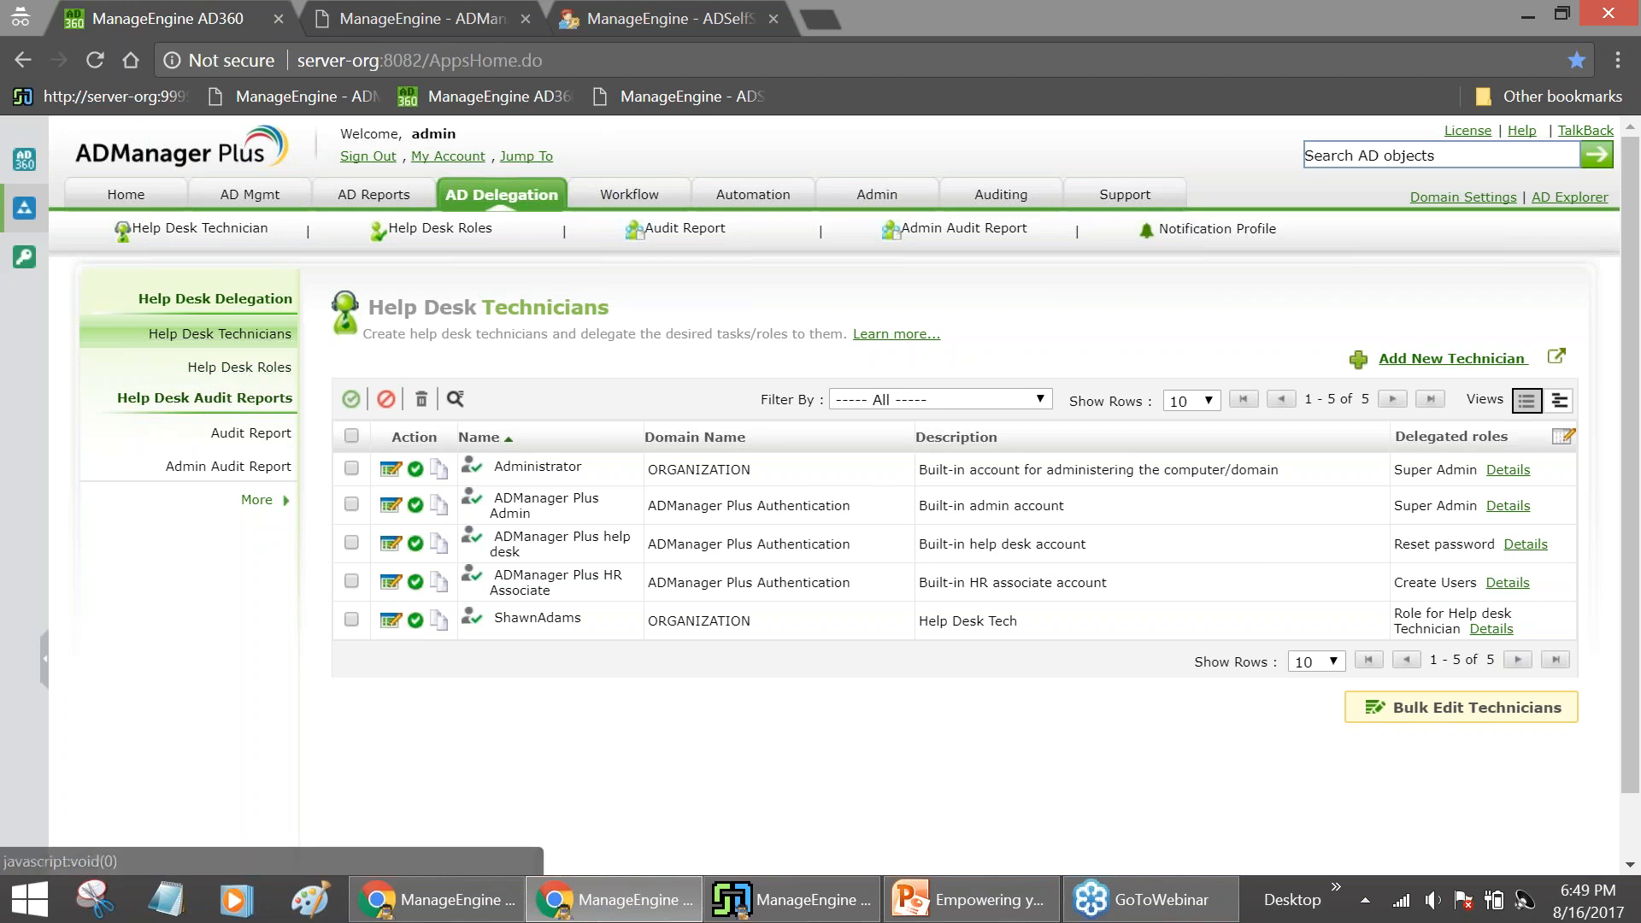
Open the Role for Help desk Technician role from the Help Desk Roles list
drag(493, 619, 565, 623)
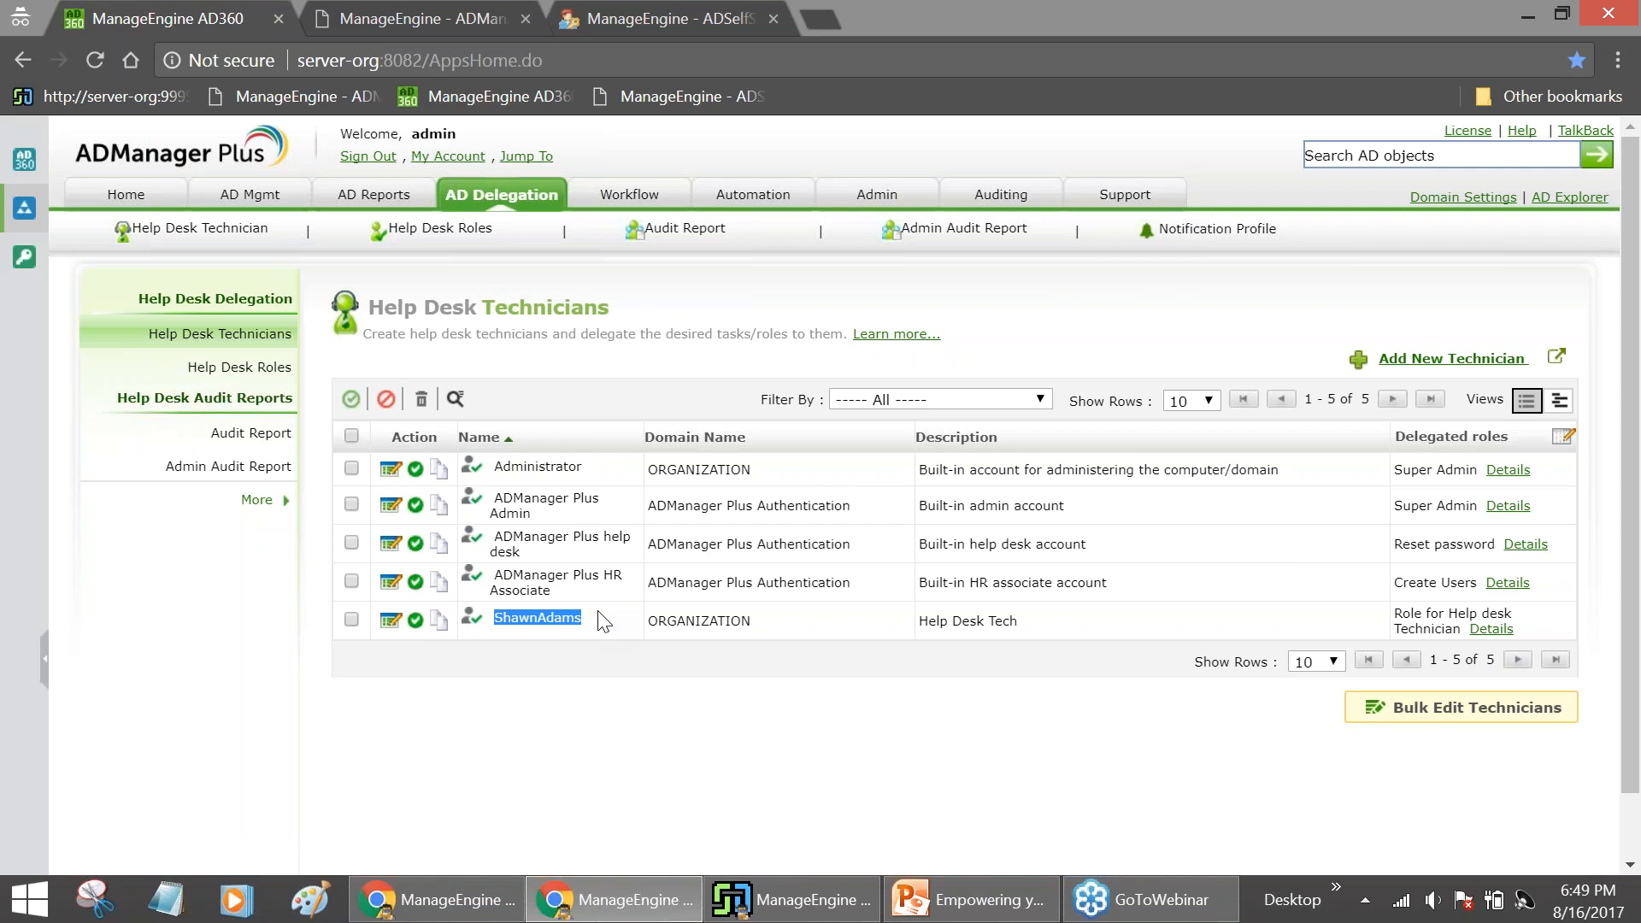
click(240, 367)
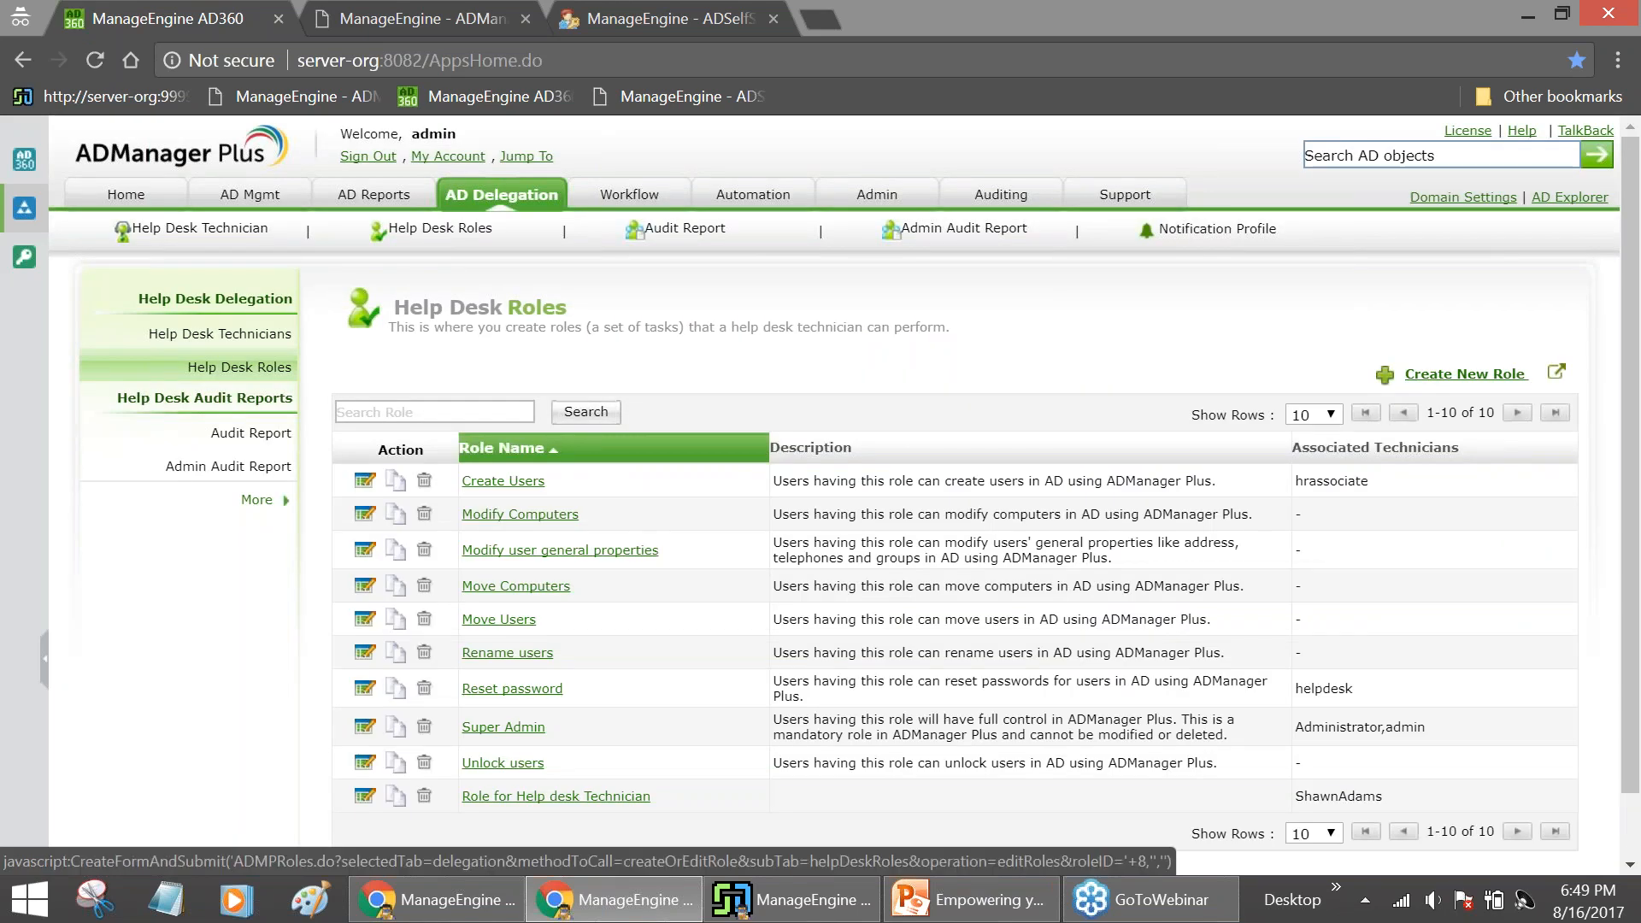
click(558, 799)
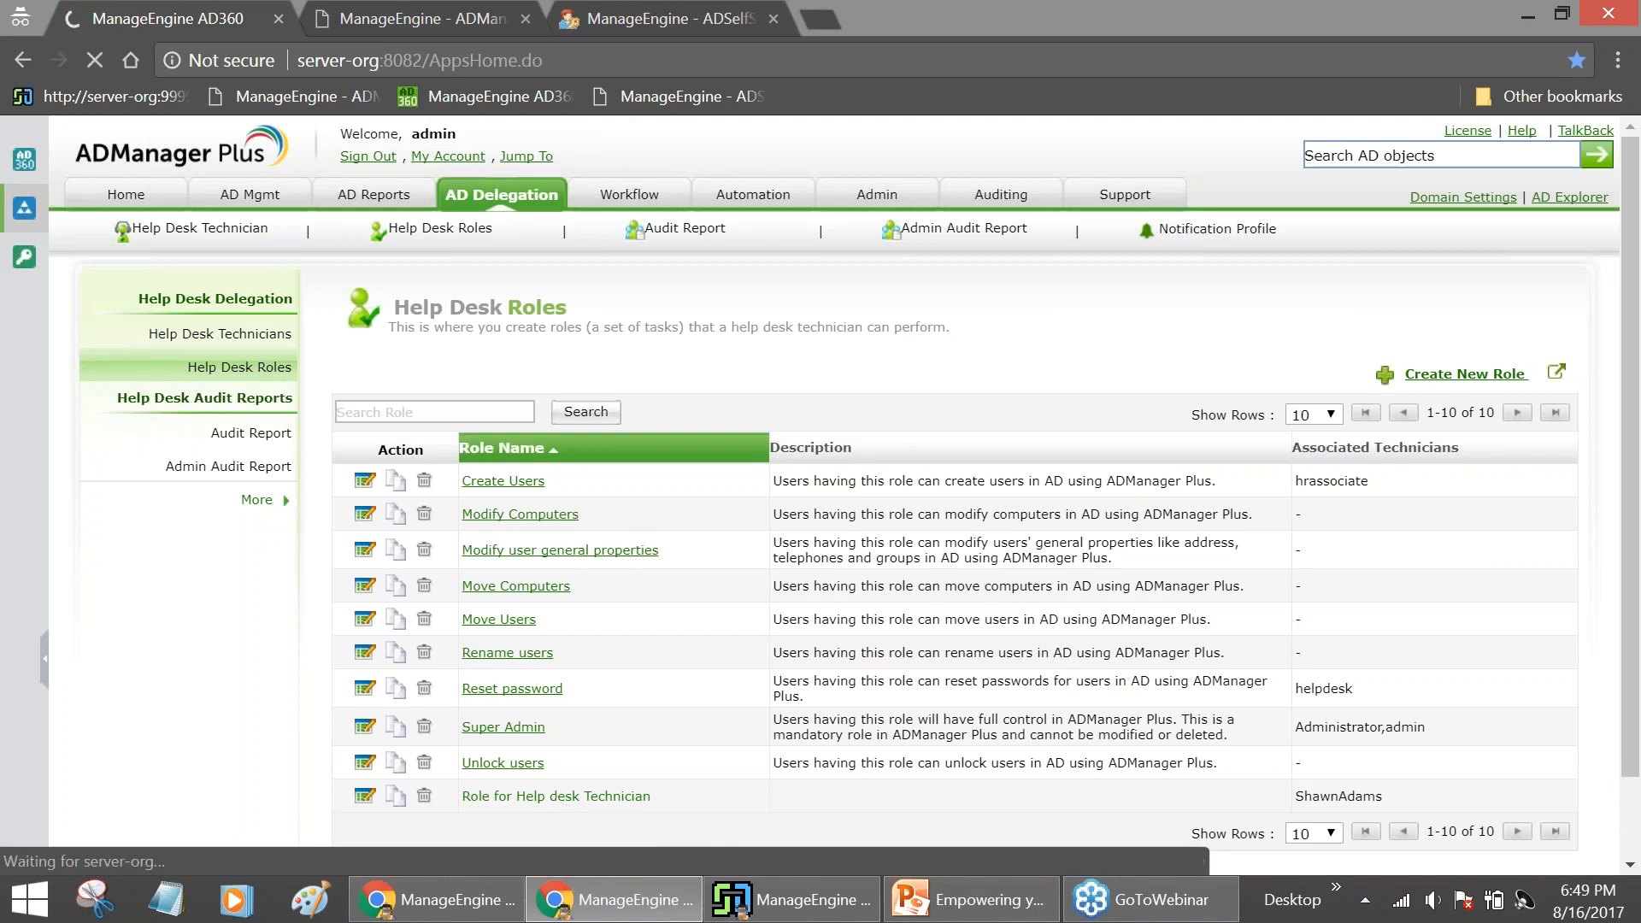
Review the role's checked user-management permissions, then leave the form, triggering the unsaved-role warning
scroll(556, 737, down, 2)
scroll(555, 737, down, 1)
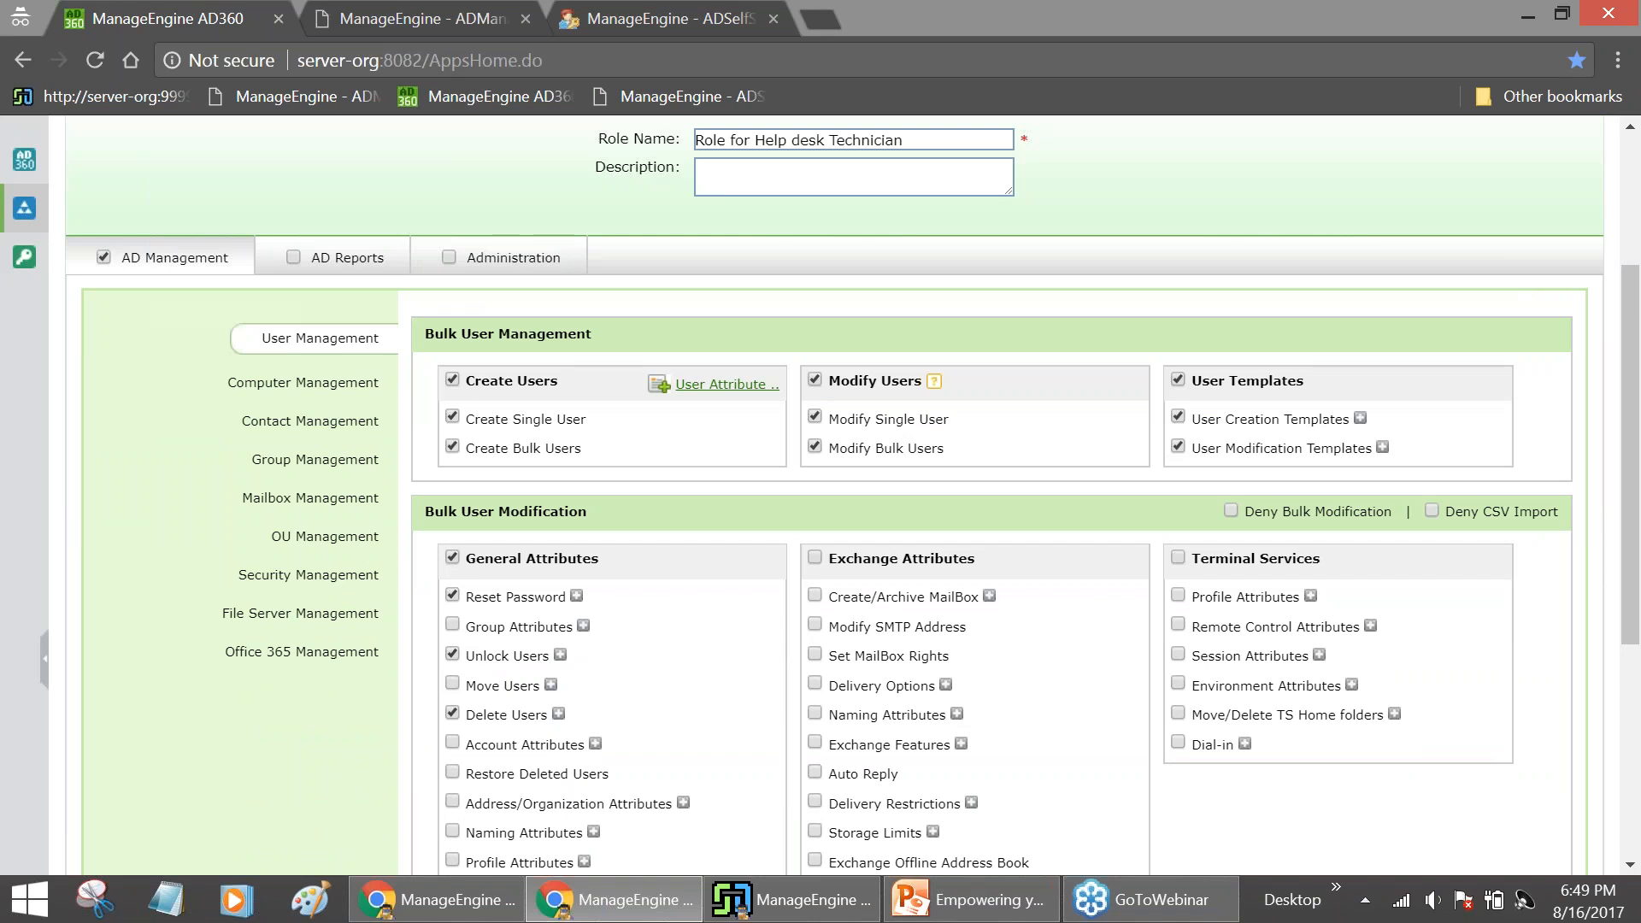
scroll(663, 498, up, 3)
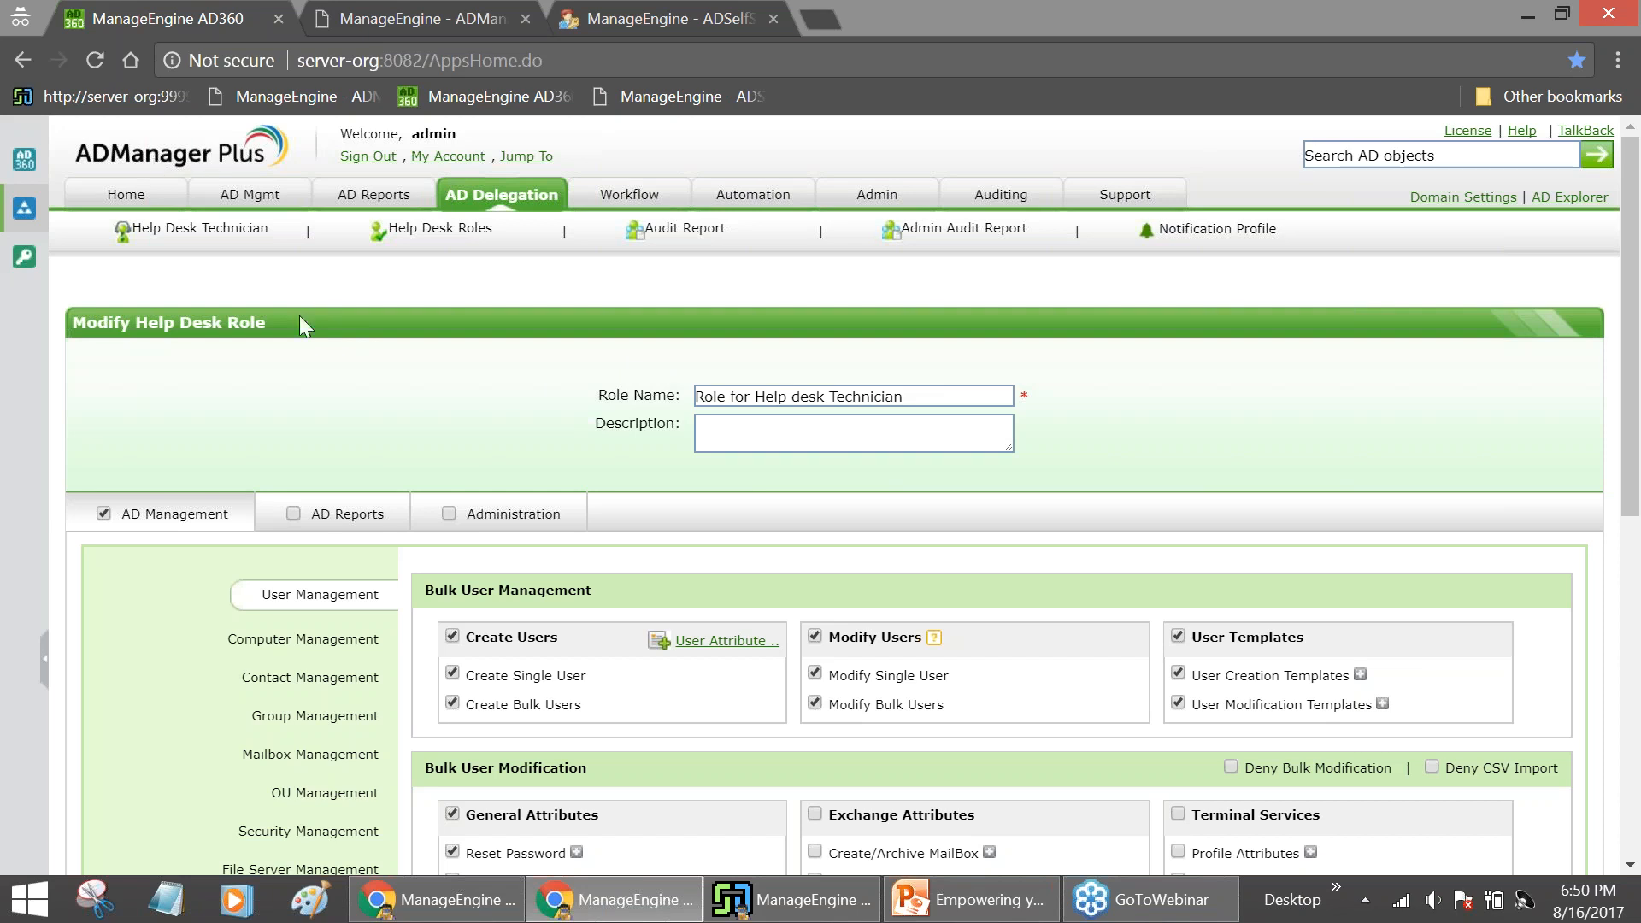
scroll(450, 339, down, 3)
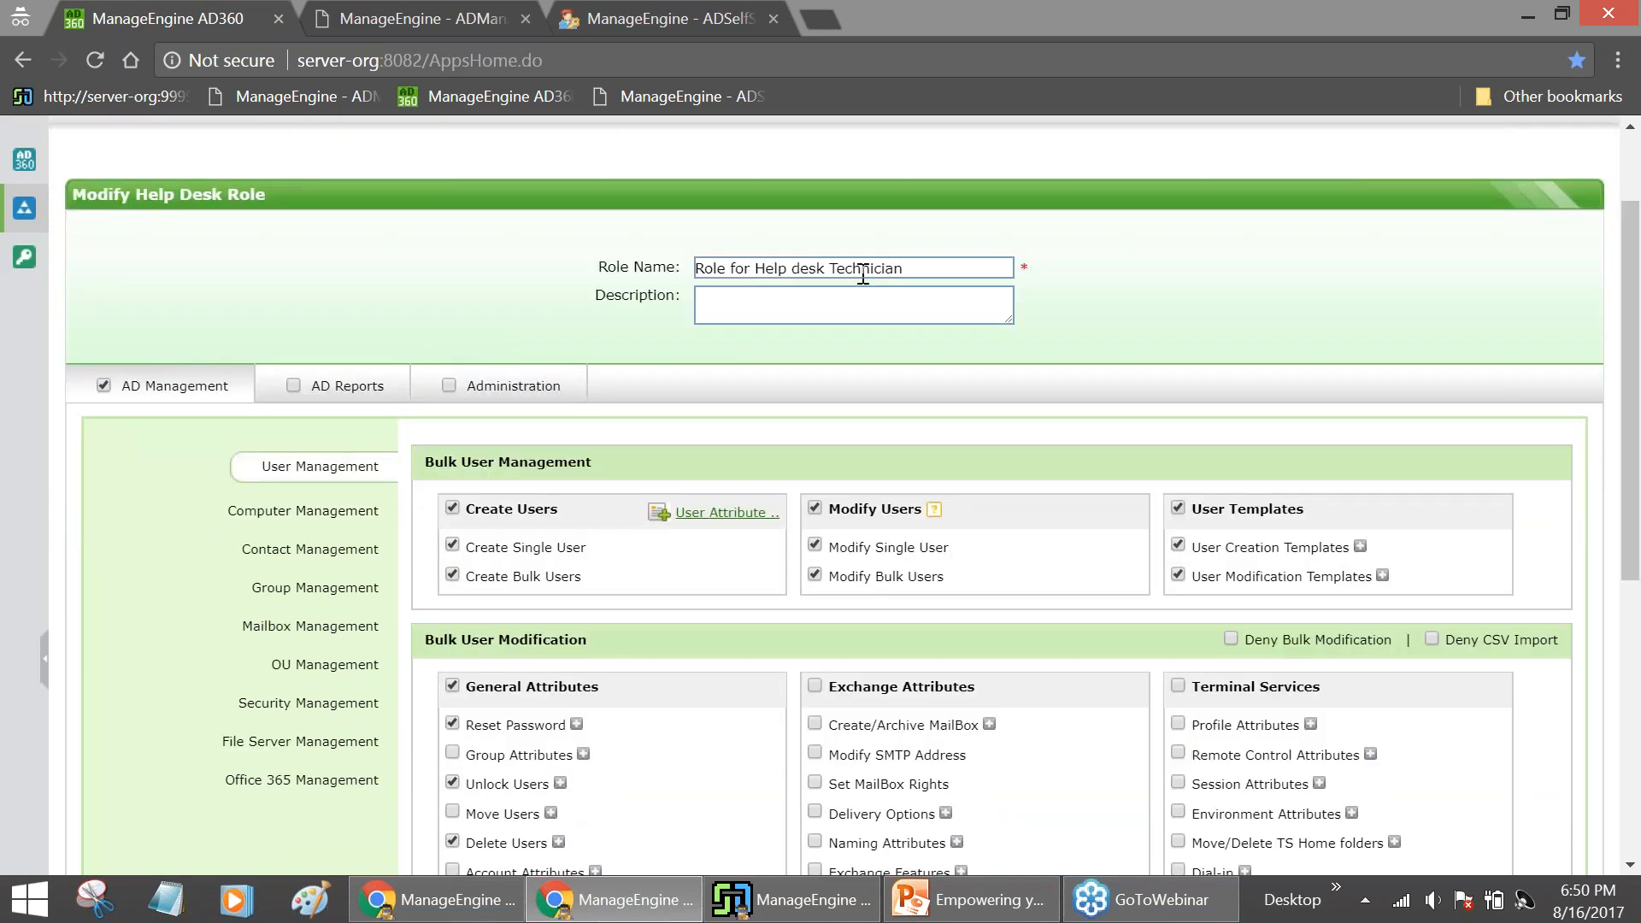
scroll(480, 415, down, 3)
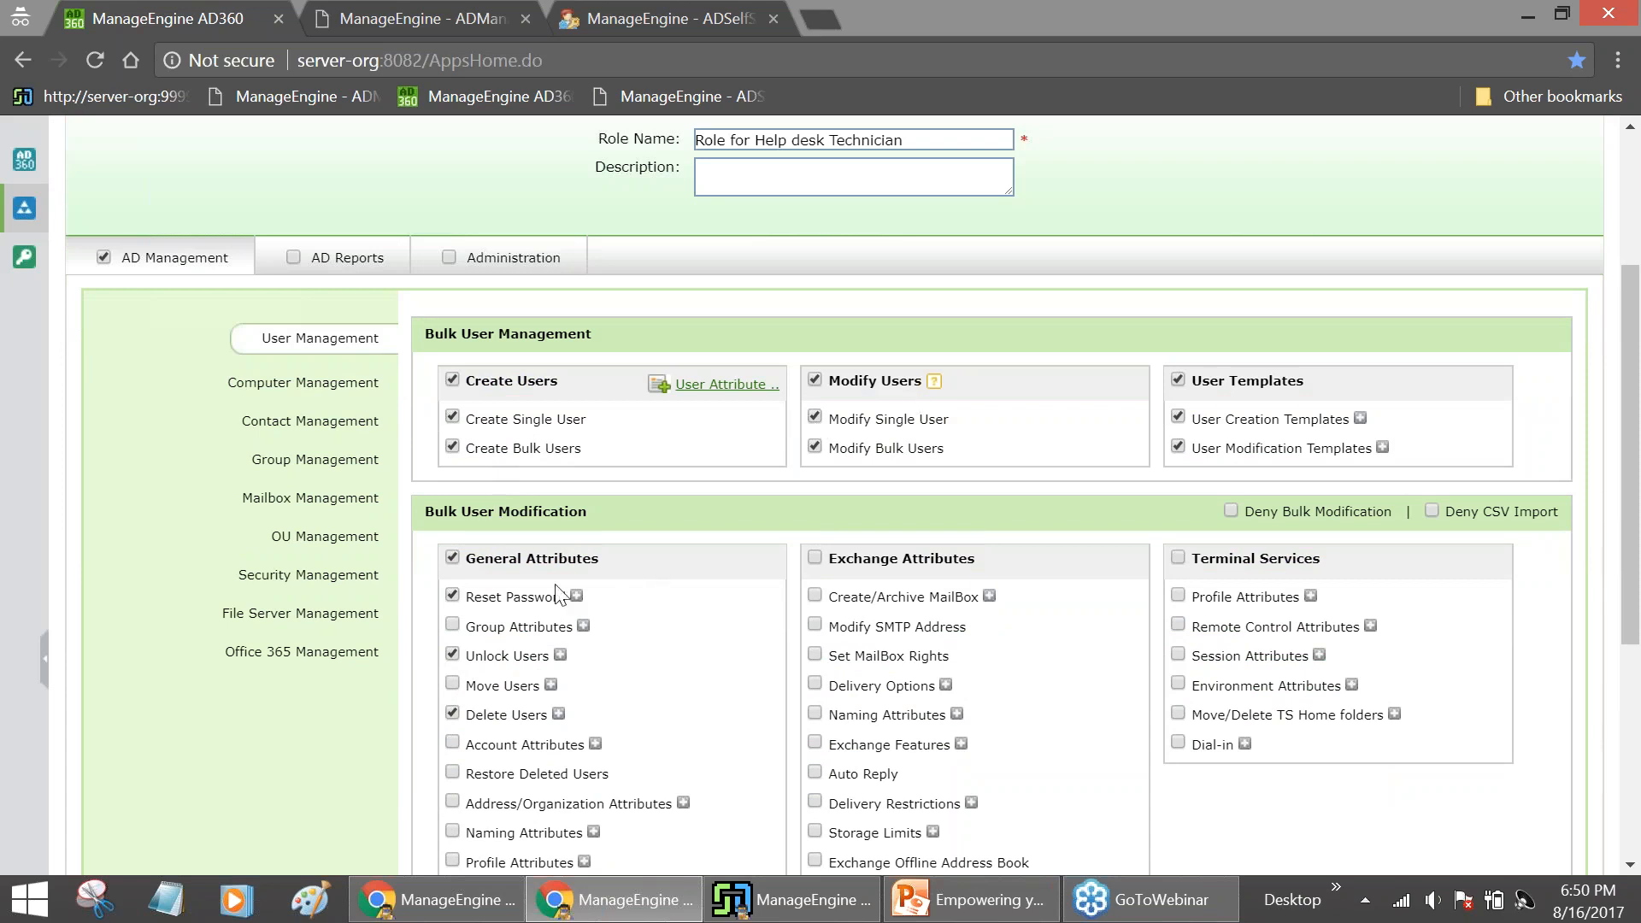
scroll(515, 718, down, 3)
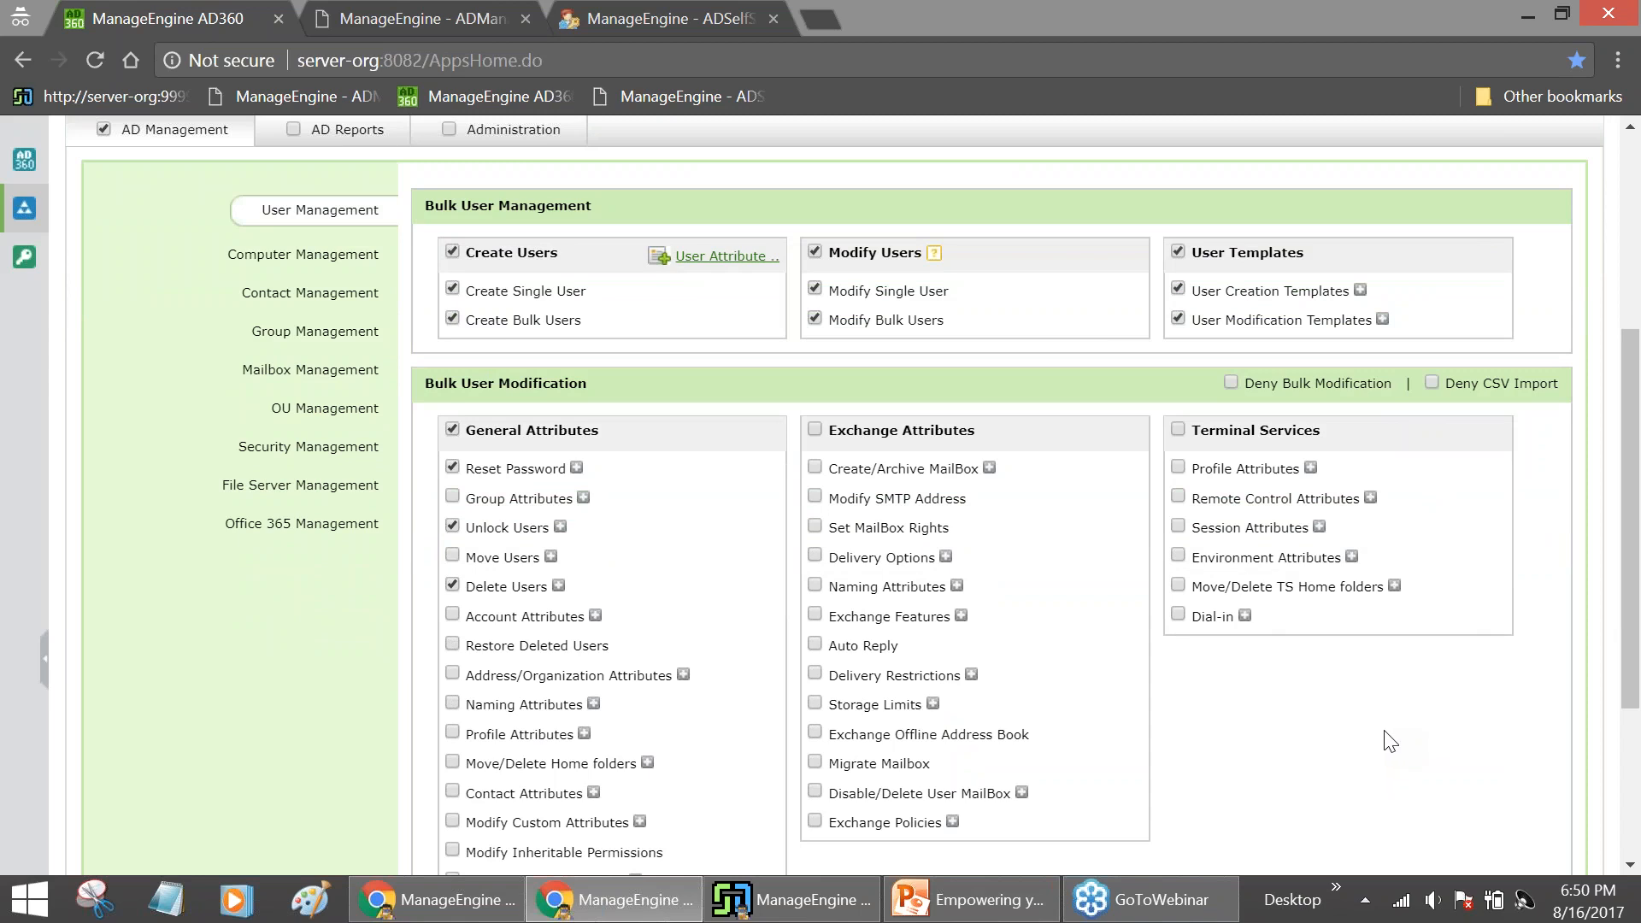
scroll(1380, 735, up, 5)
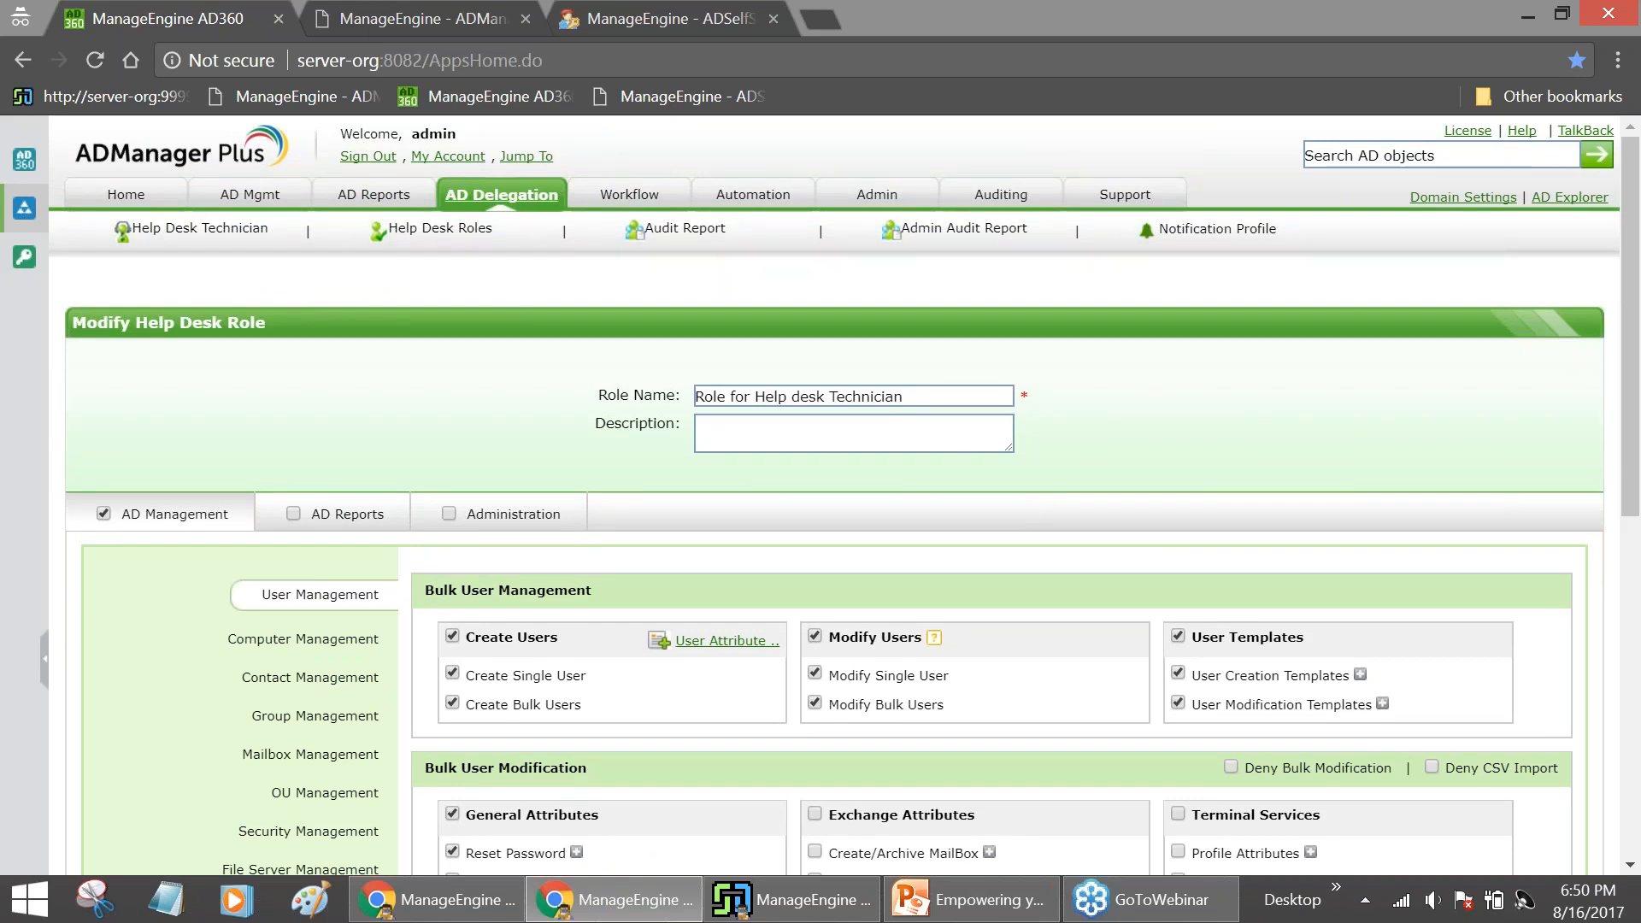
click(432, 228)
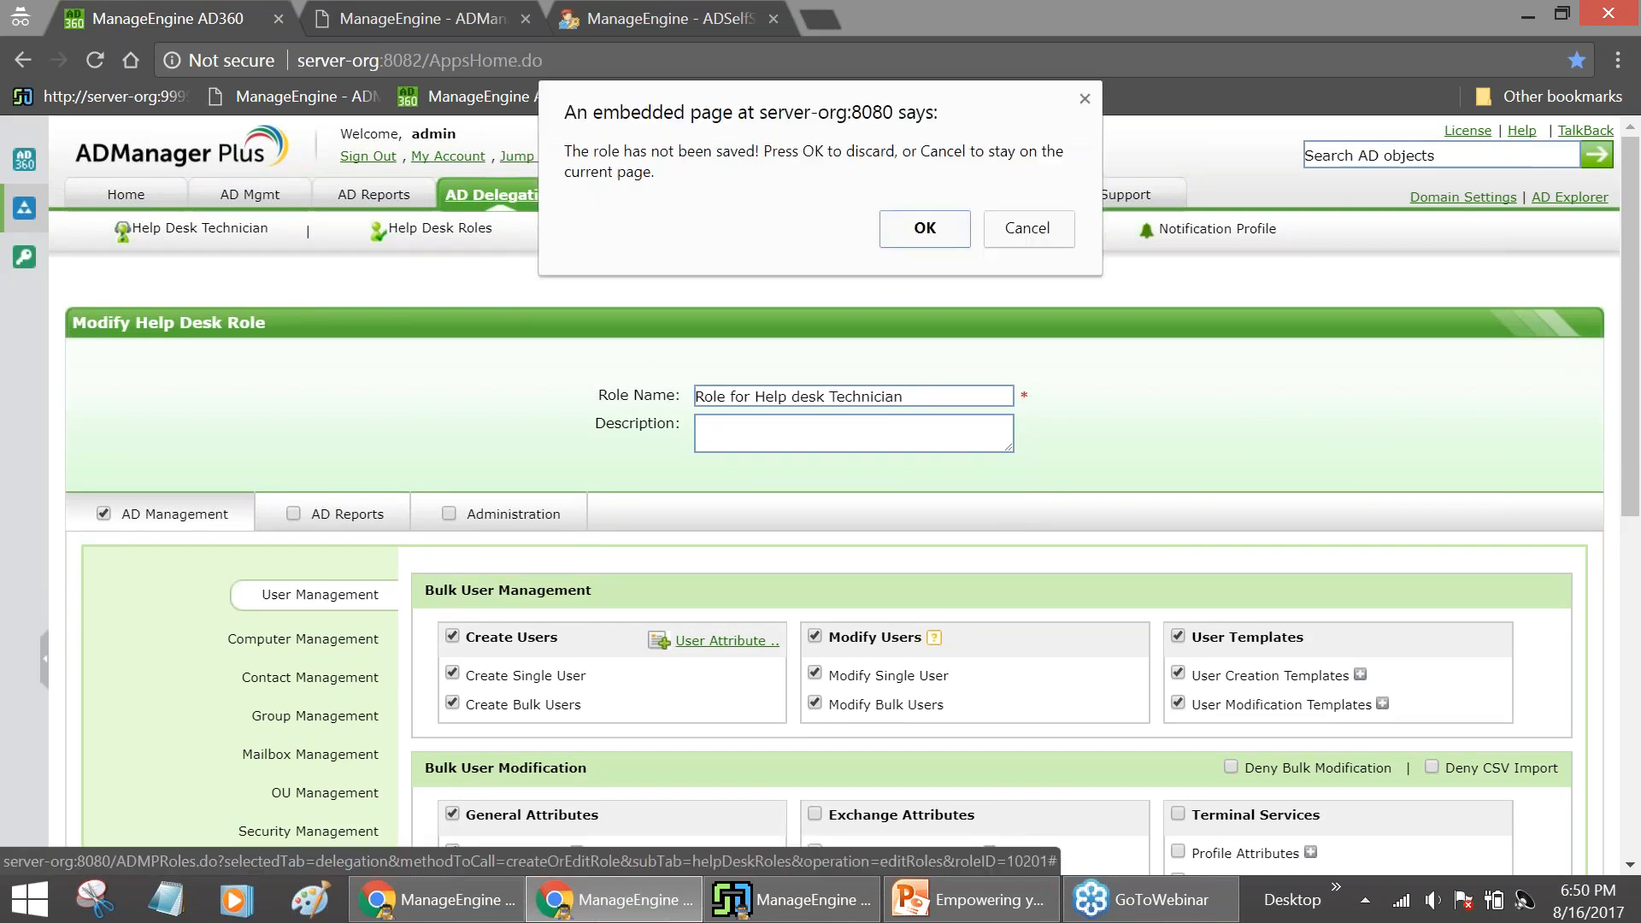
Discard the unsaved role and restrict the Help Desk Tech technician's delegation to the Employees-UK OU
click(923, 223)
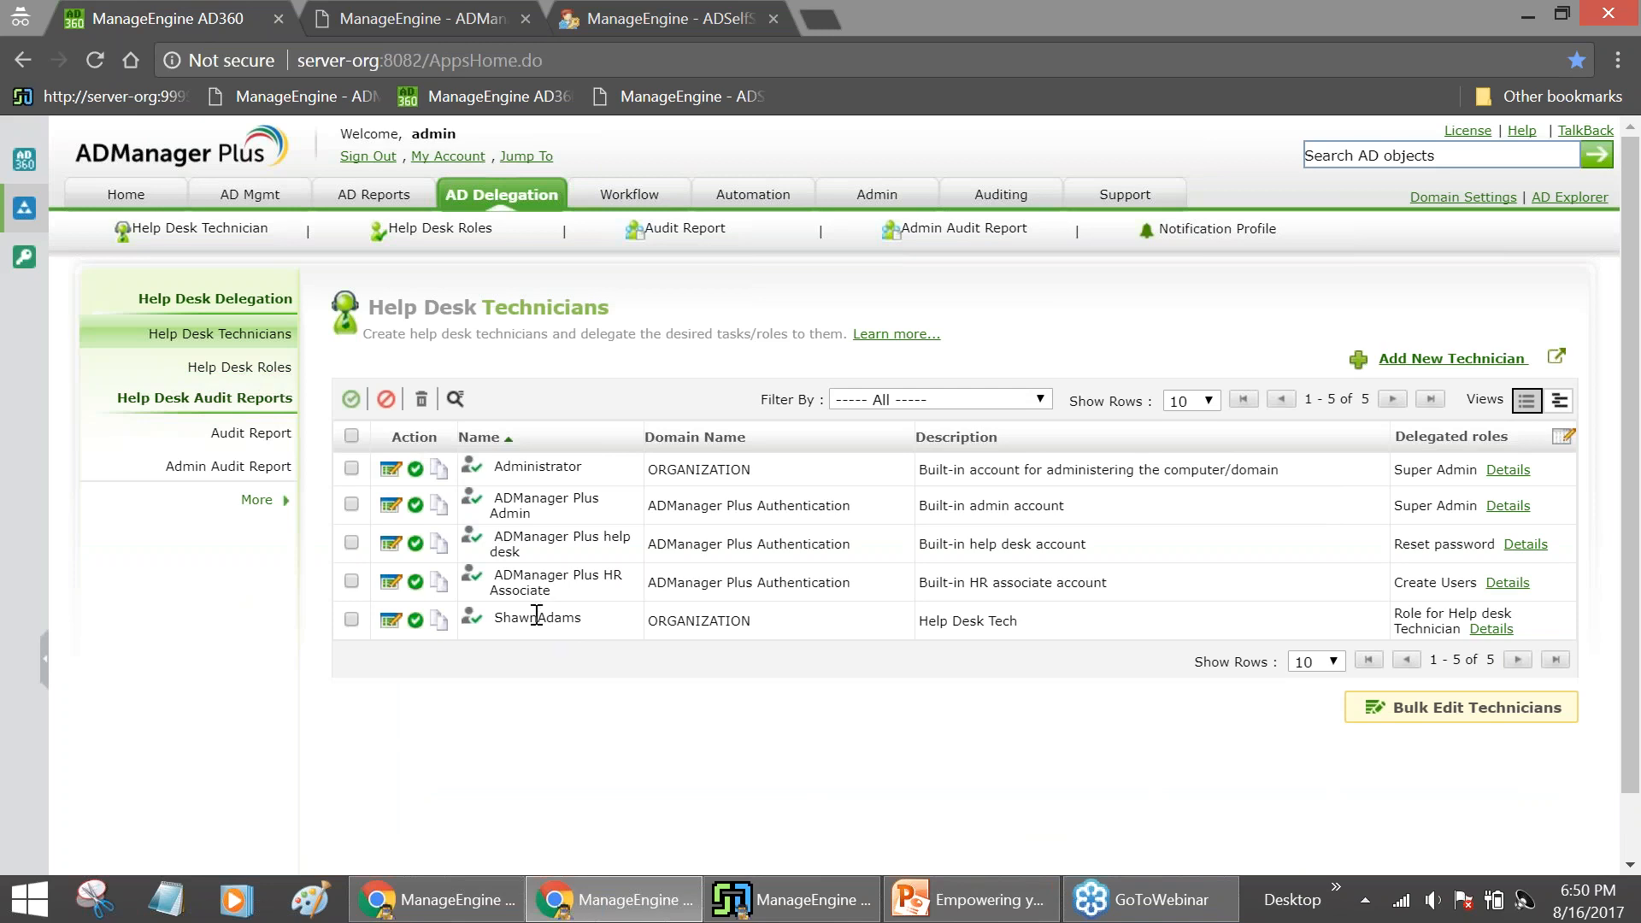
click(392, 630)
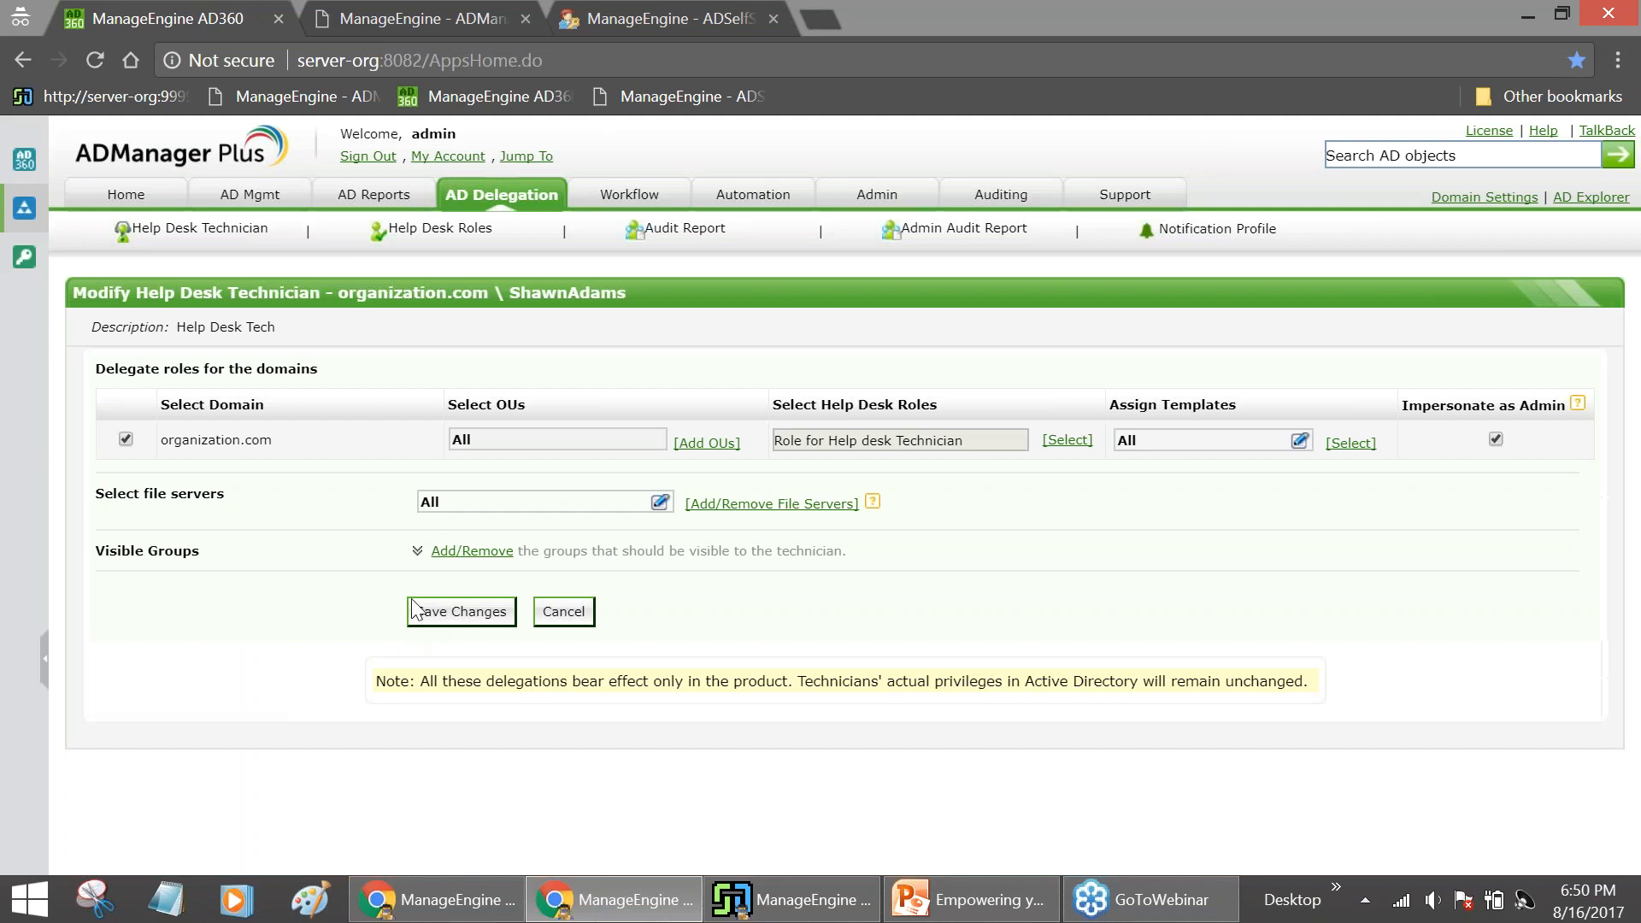
click(718, 443)
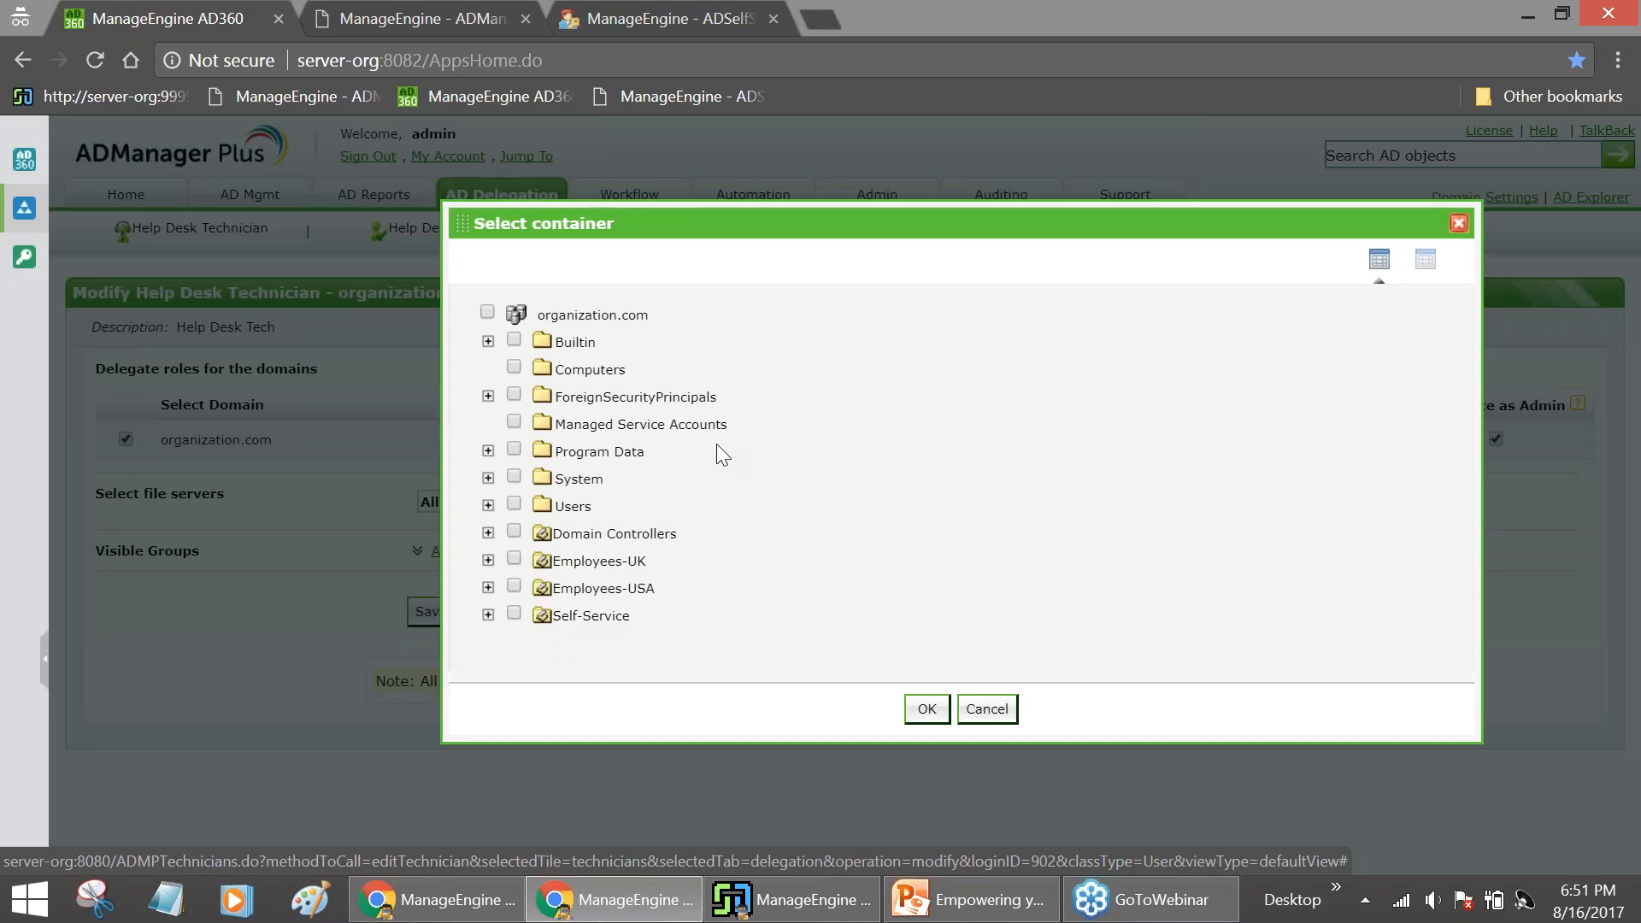
click(513, 559)
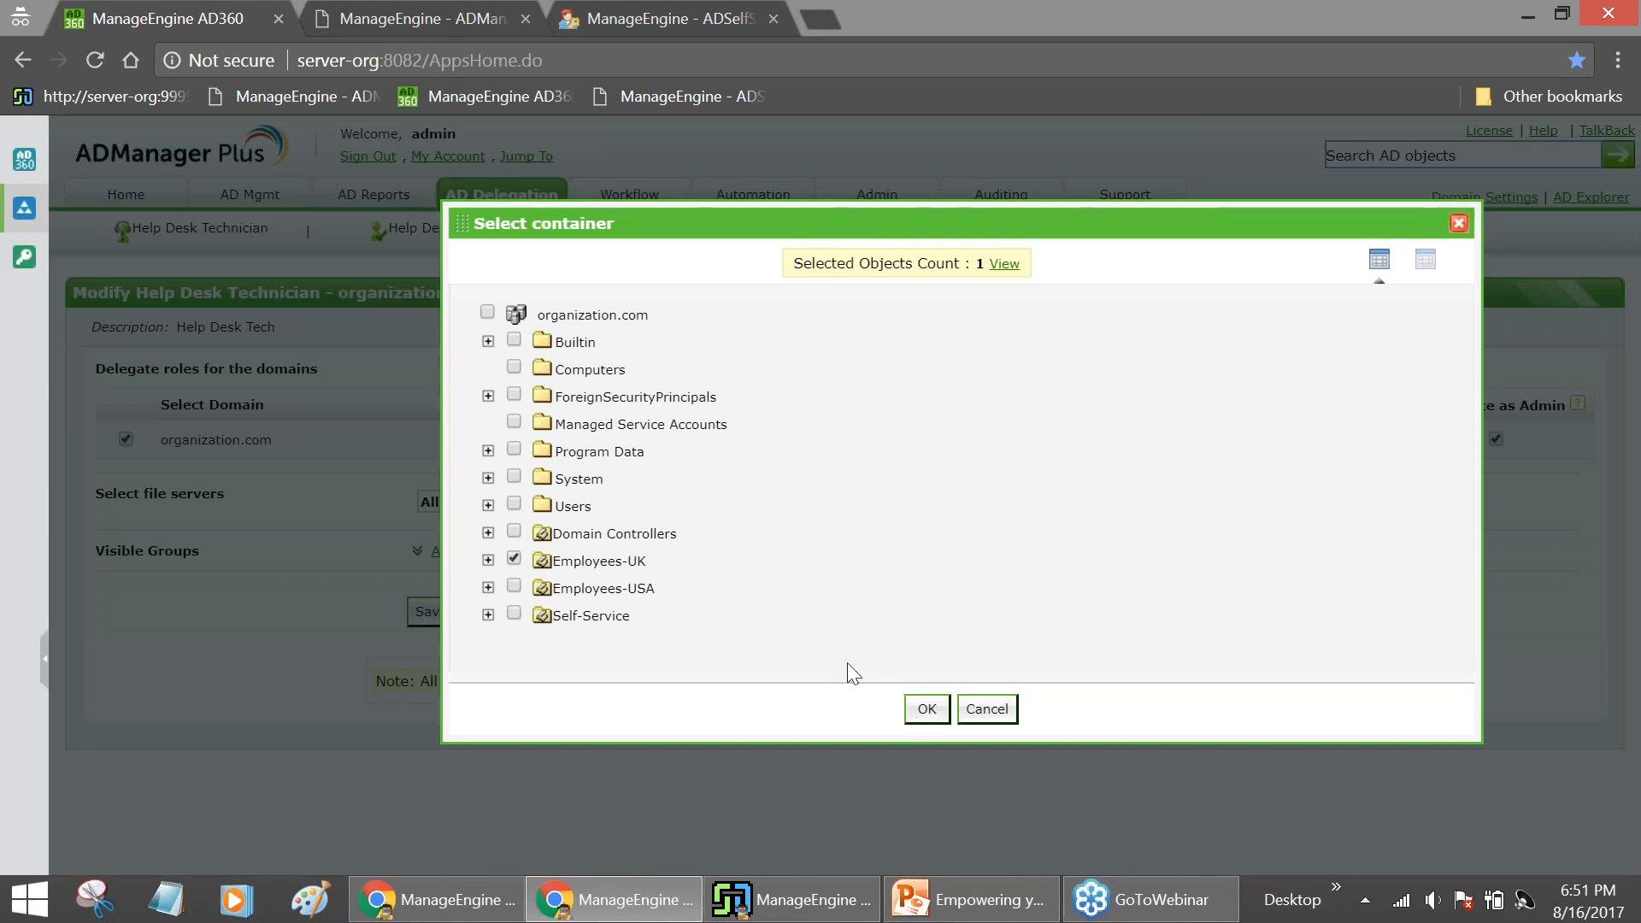
click(926, 708)
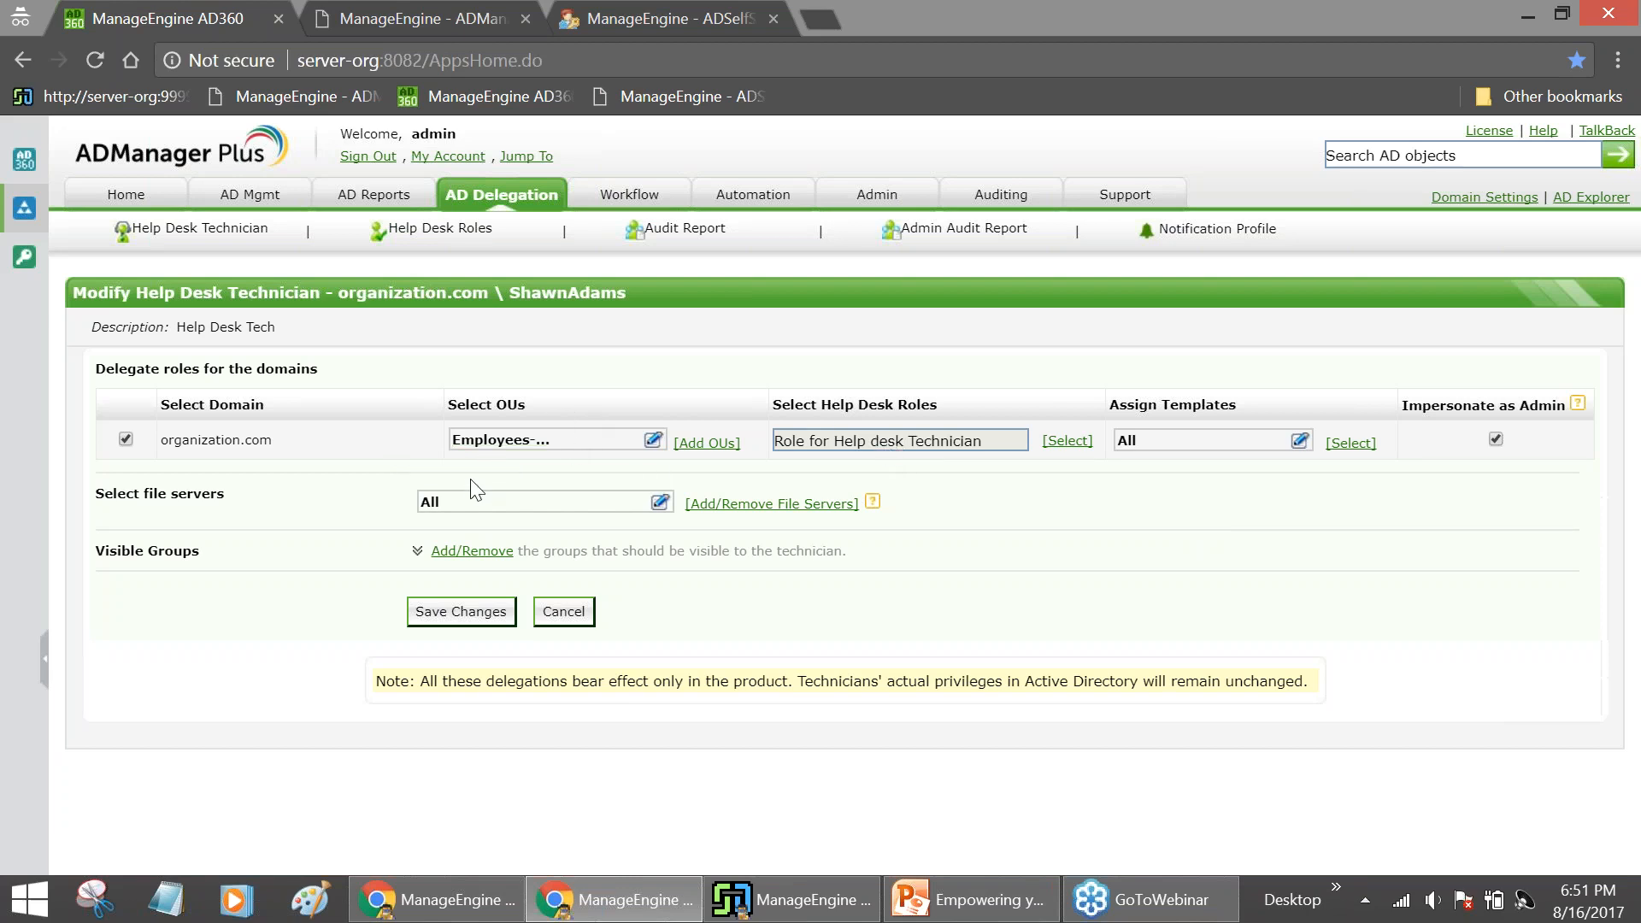
click(483, 906)
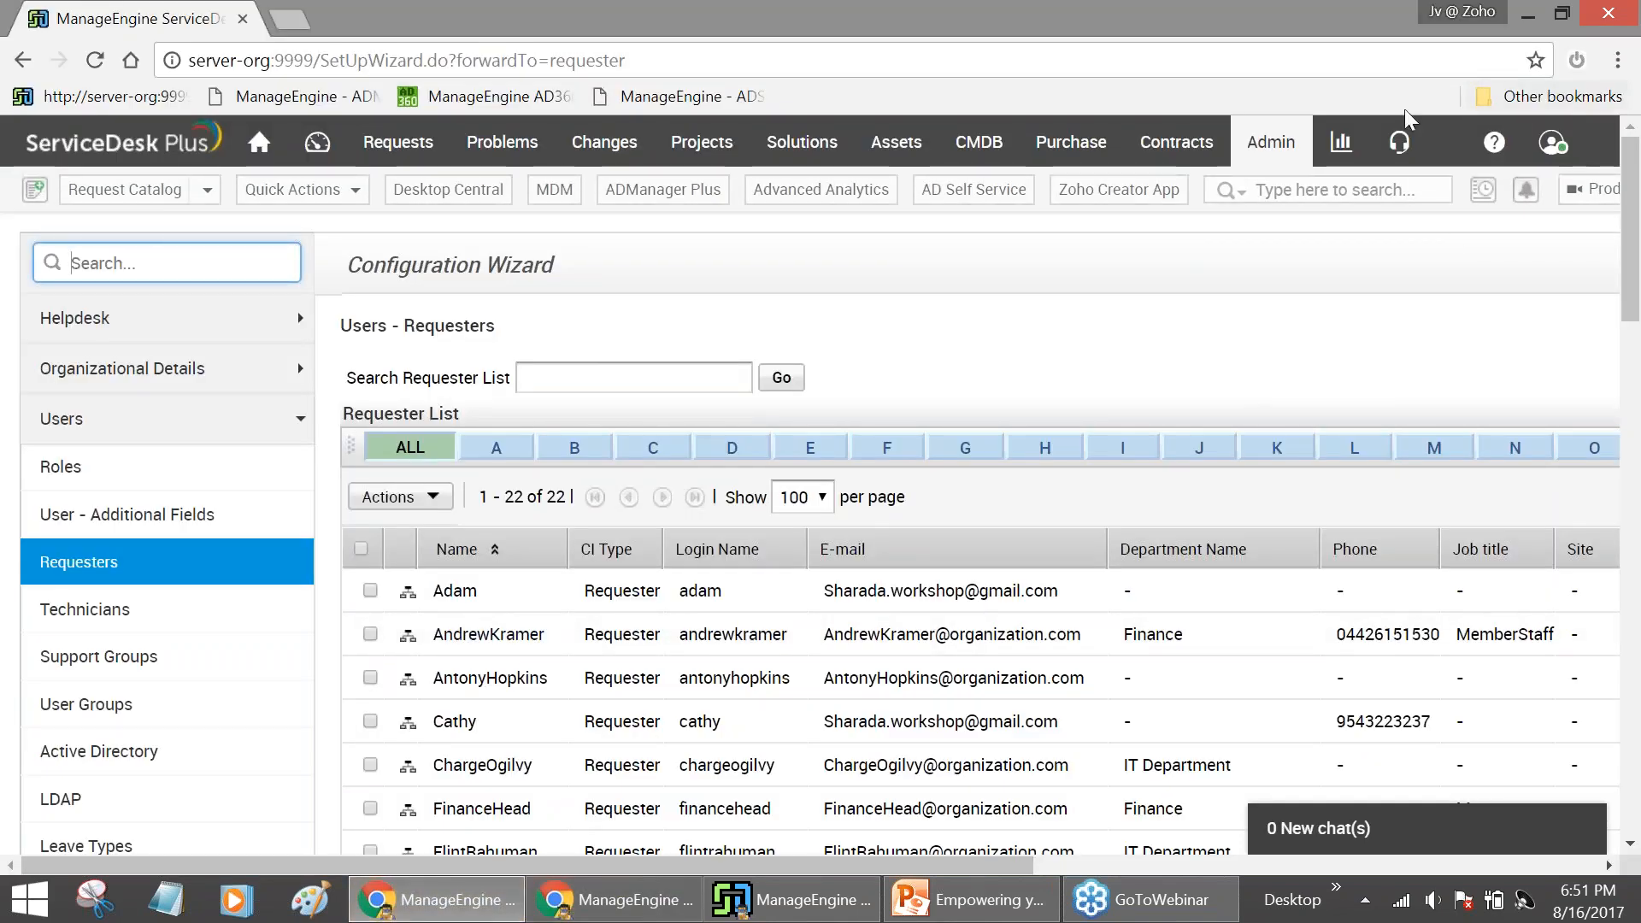
From Admin > Technicians, open the Help Desk Executive technician's details showing the SDAdmin role
click(1271, 142)
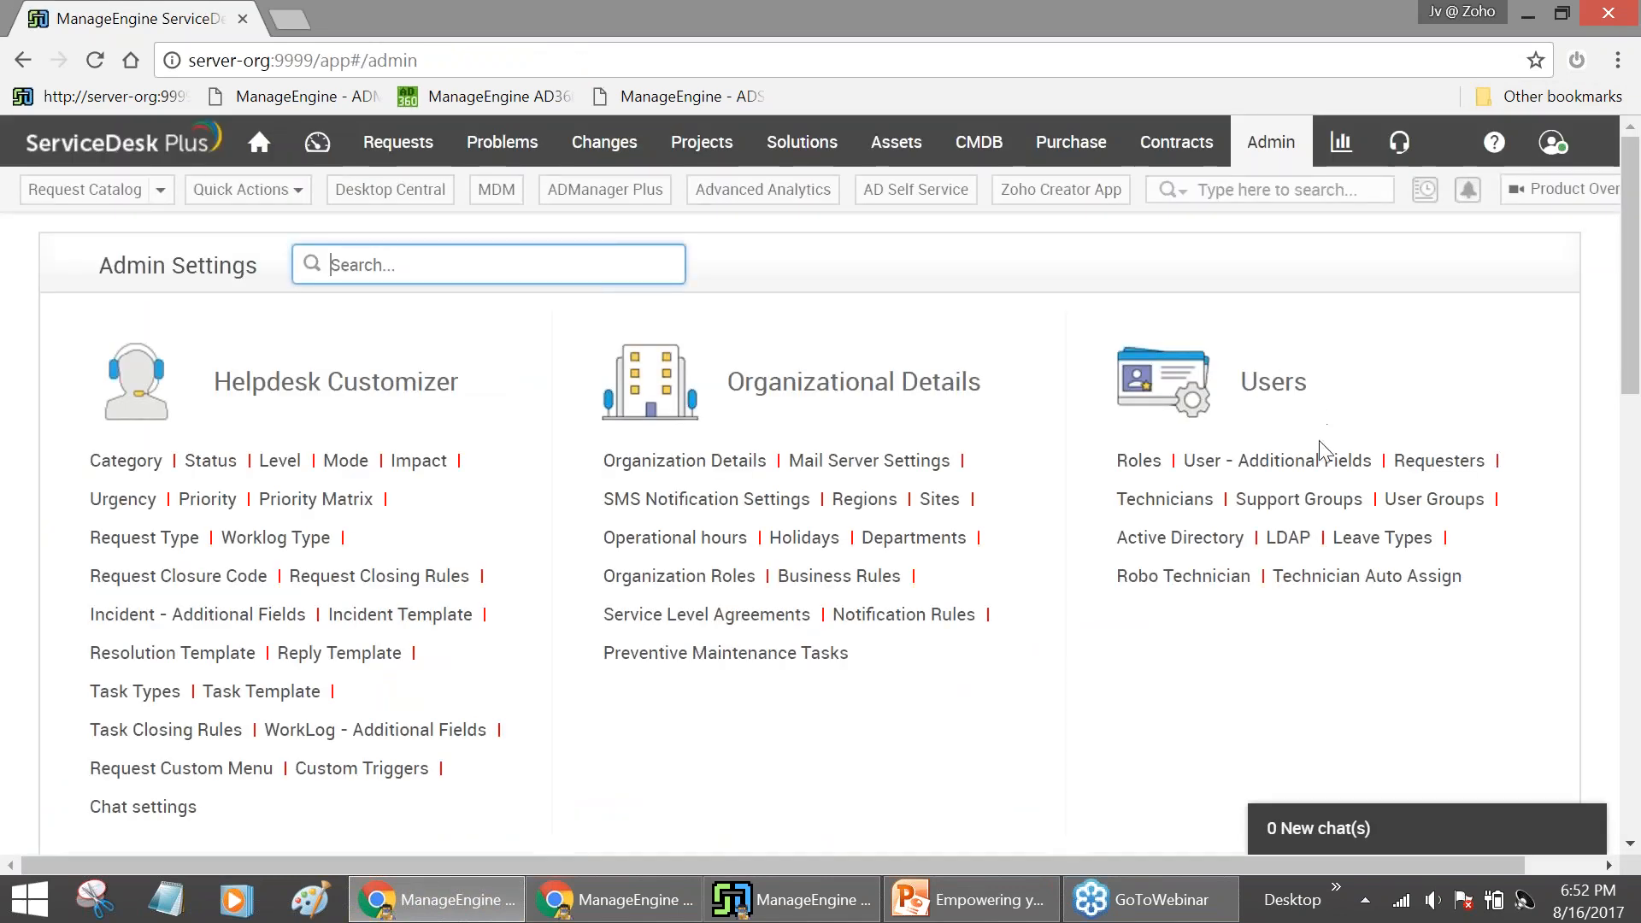
click(1164, 499)
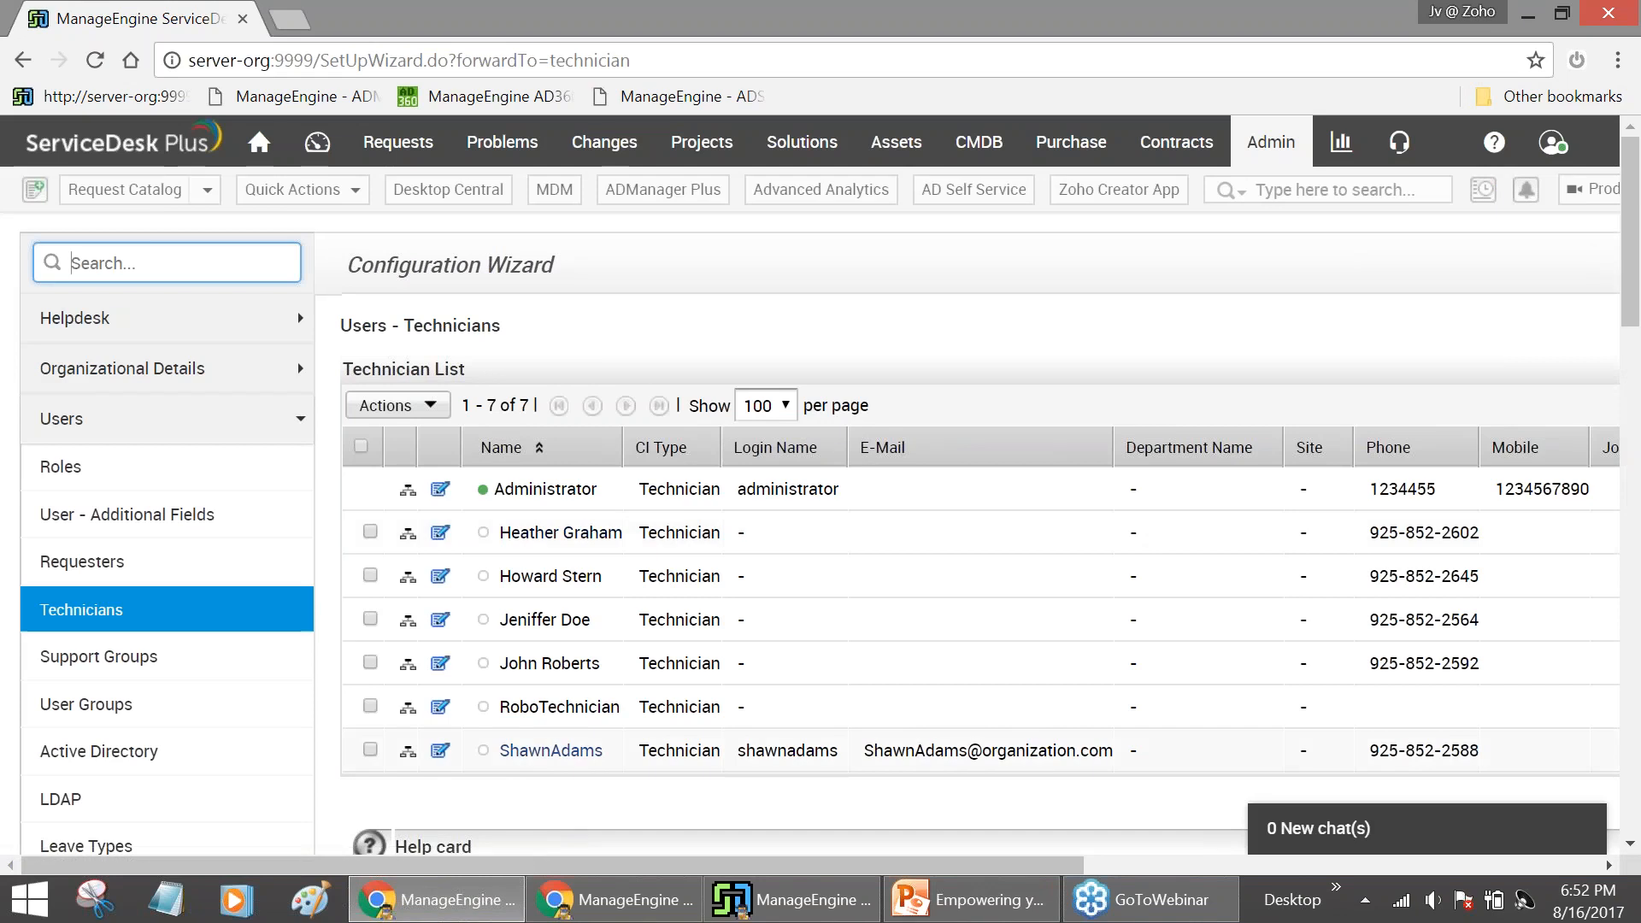
click(596, 754)
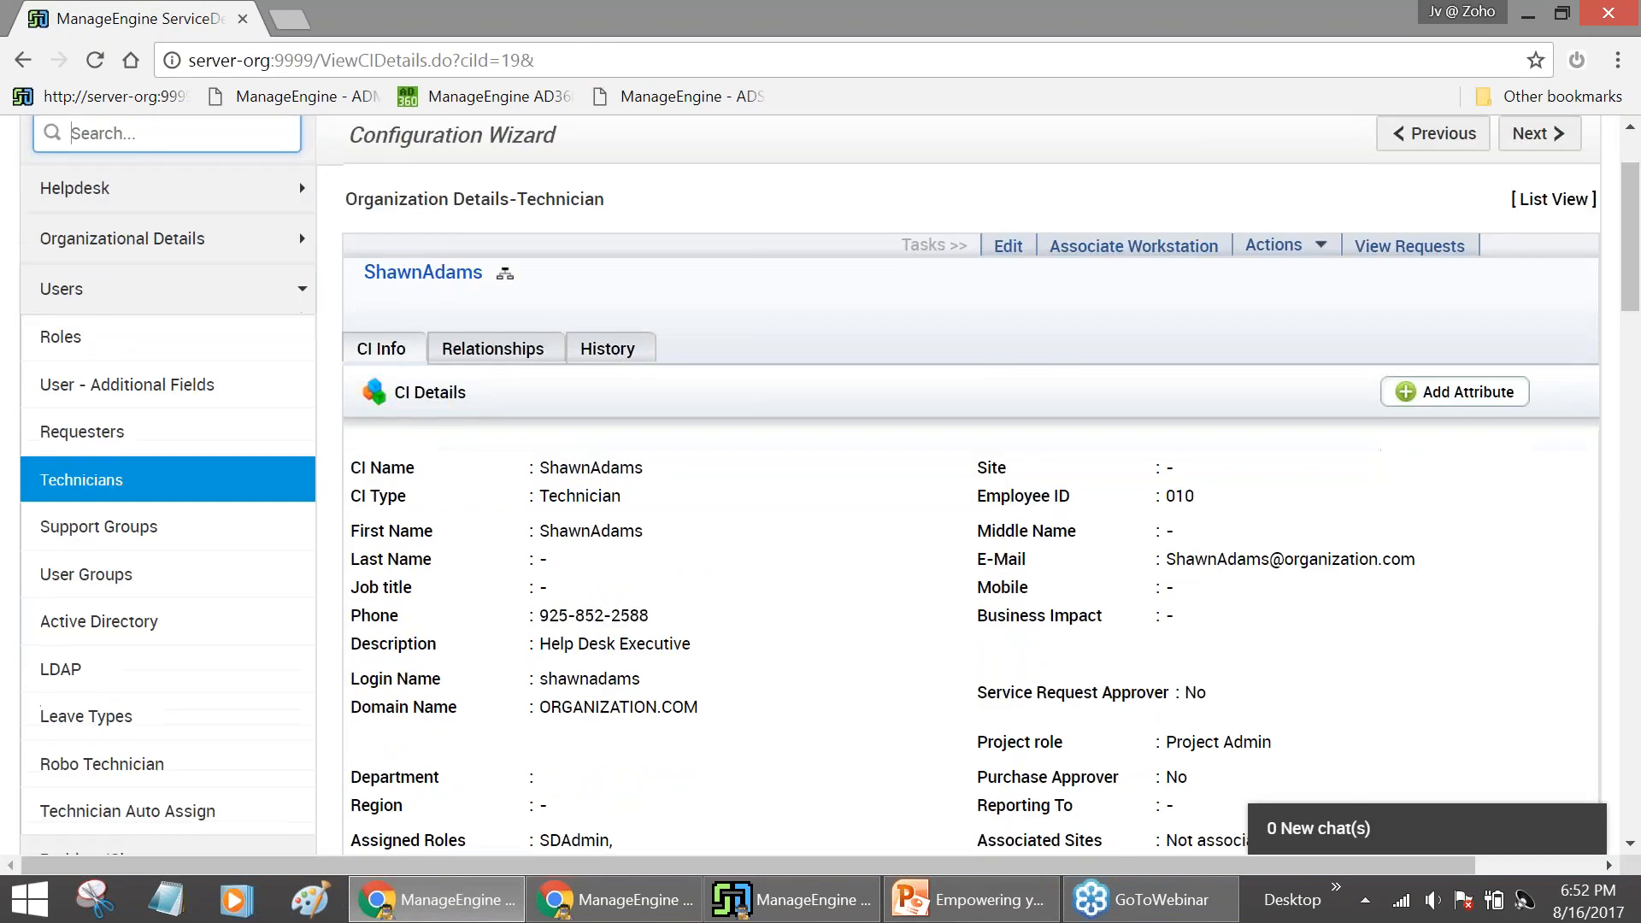
scroll(590, 656, down, 4)
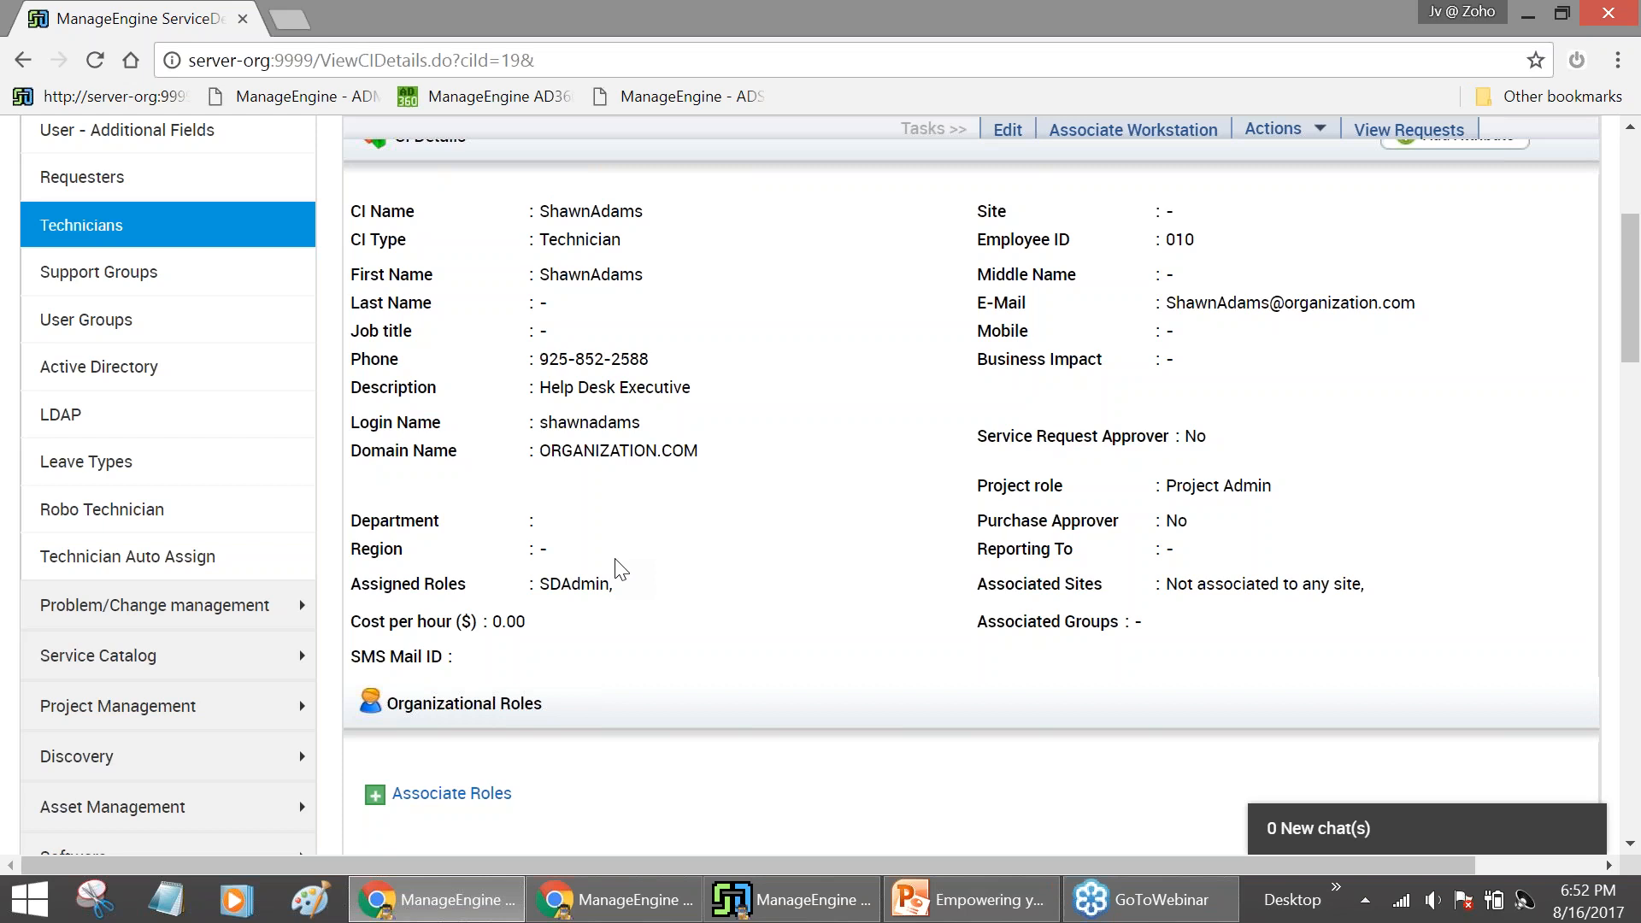
scroll(620, 568, up, 5)
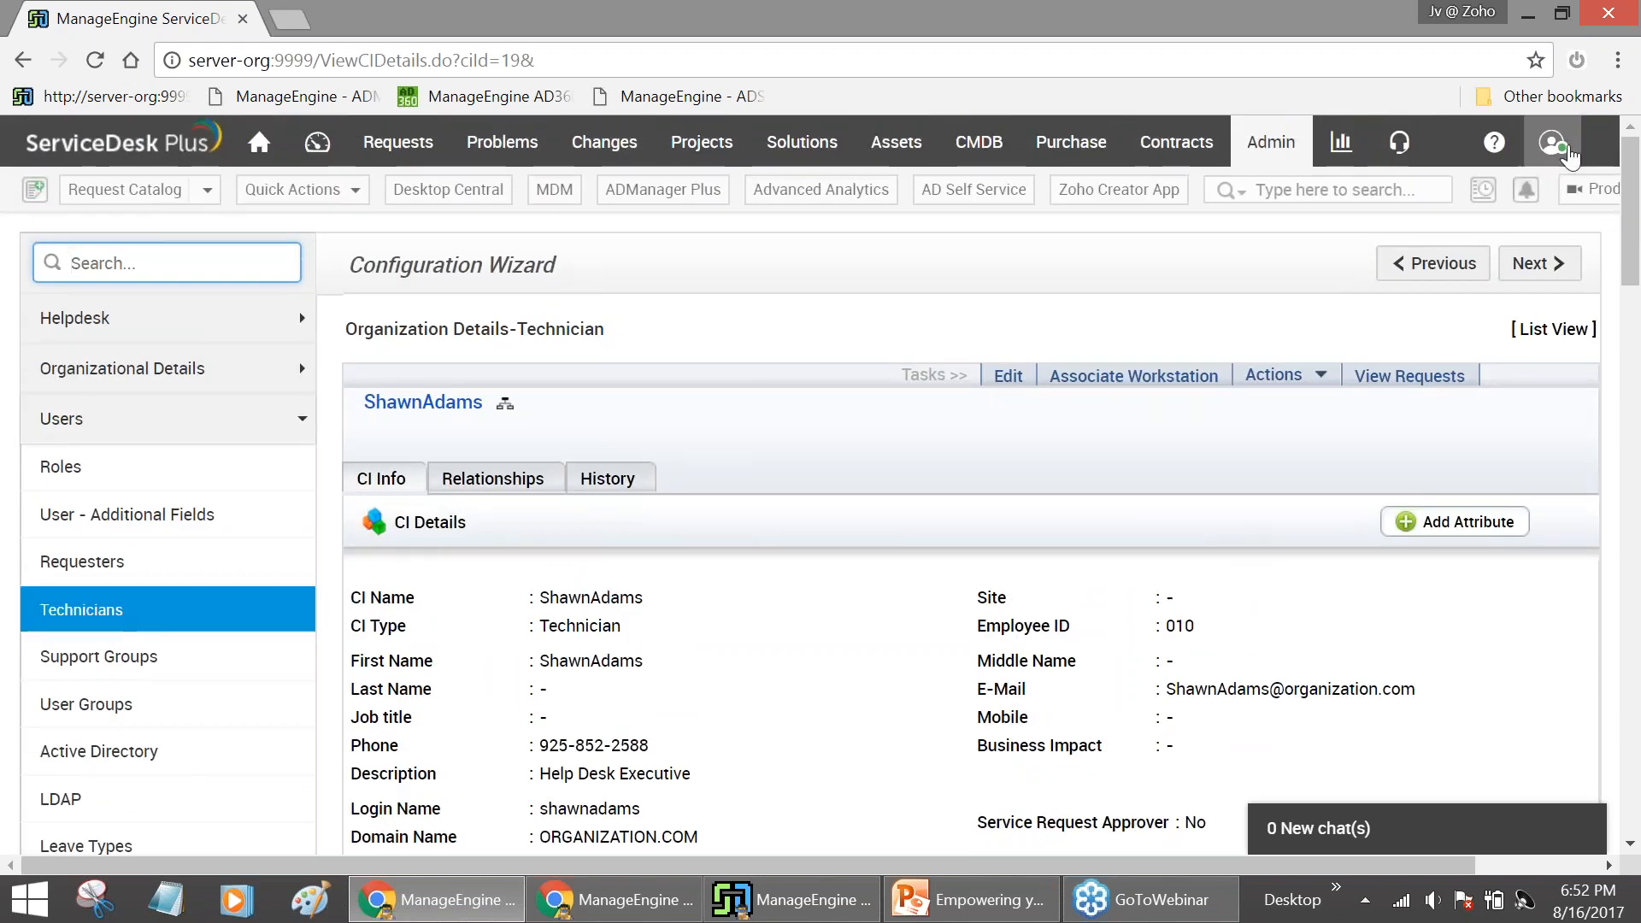
Log out of the administrator account and sign in with the HR requester's username and password
click(1561, 148)
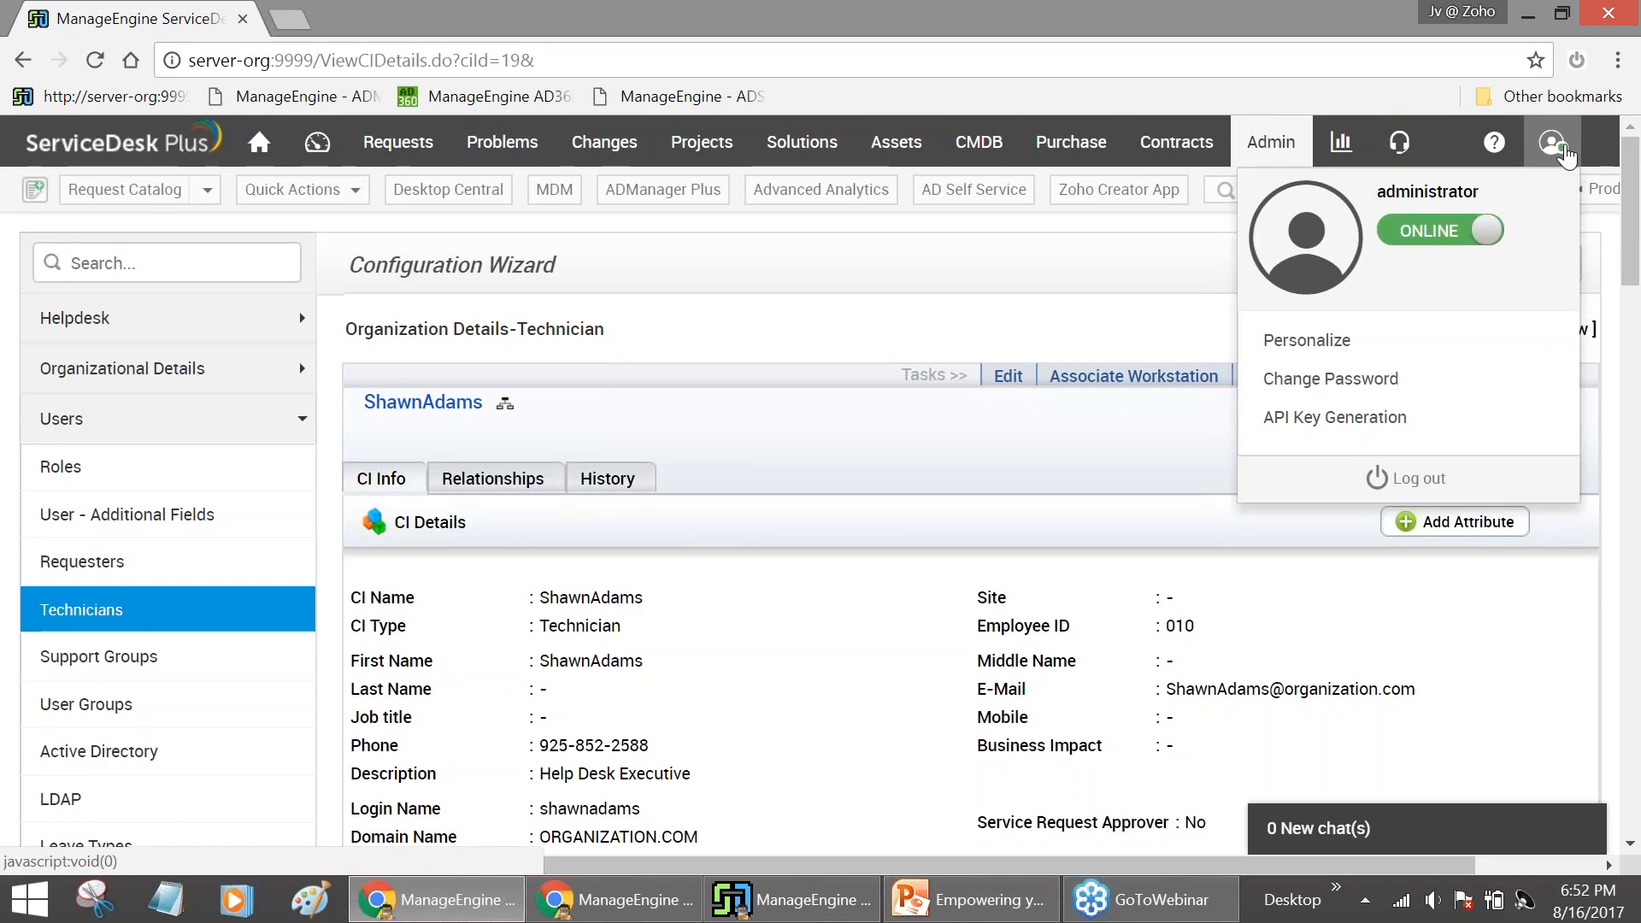
click(1451, 479)
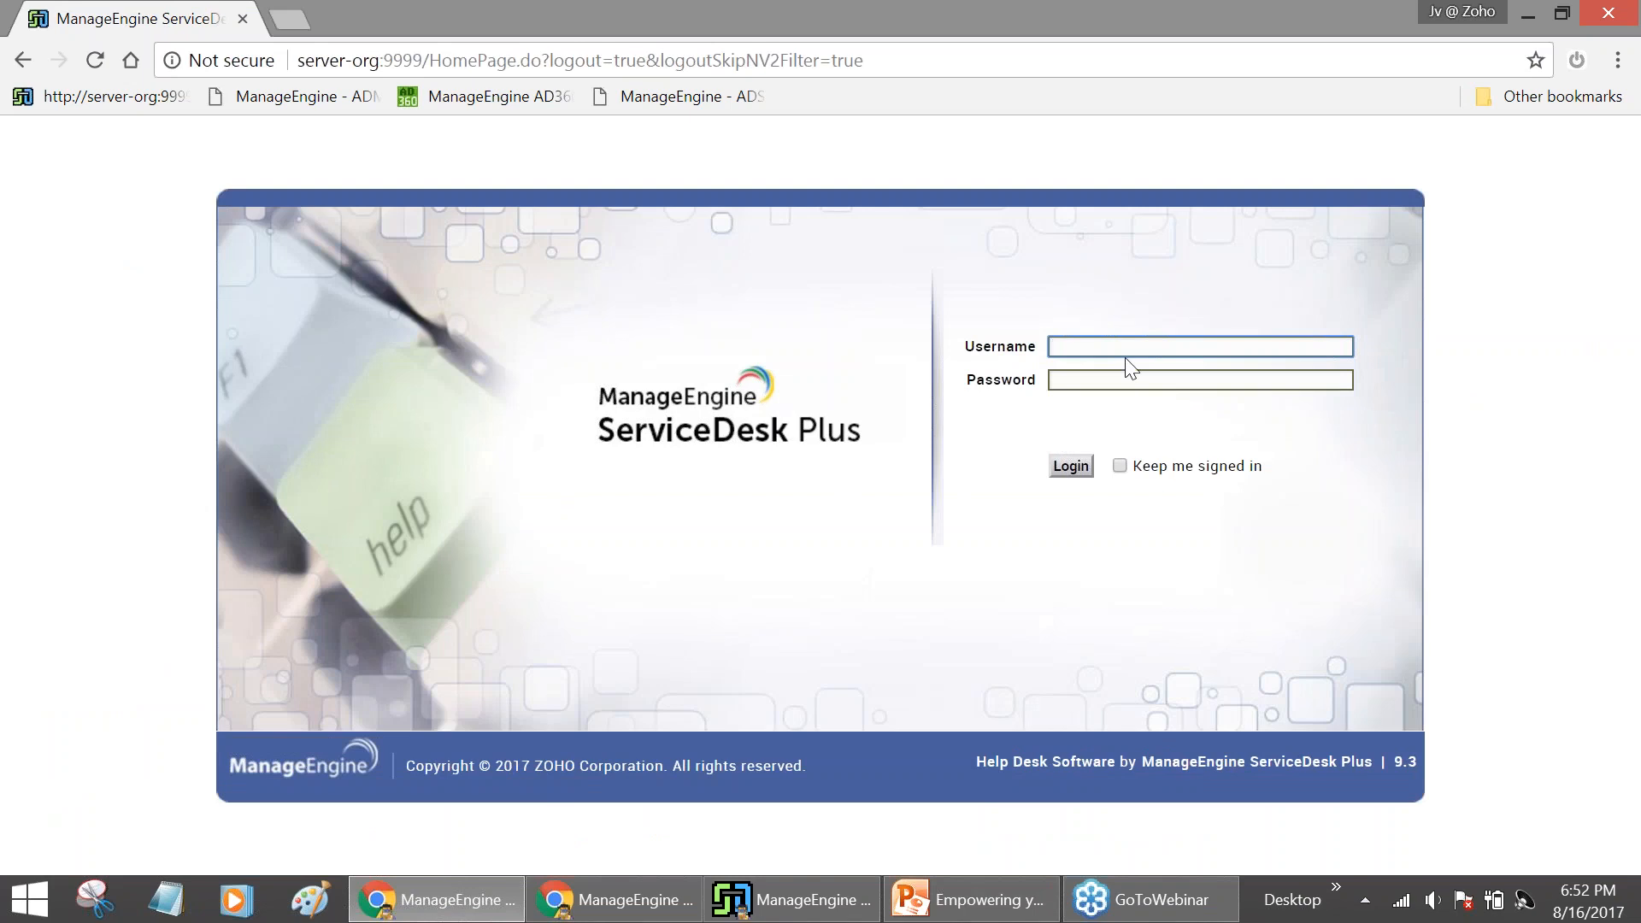
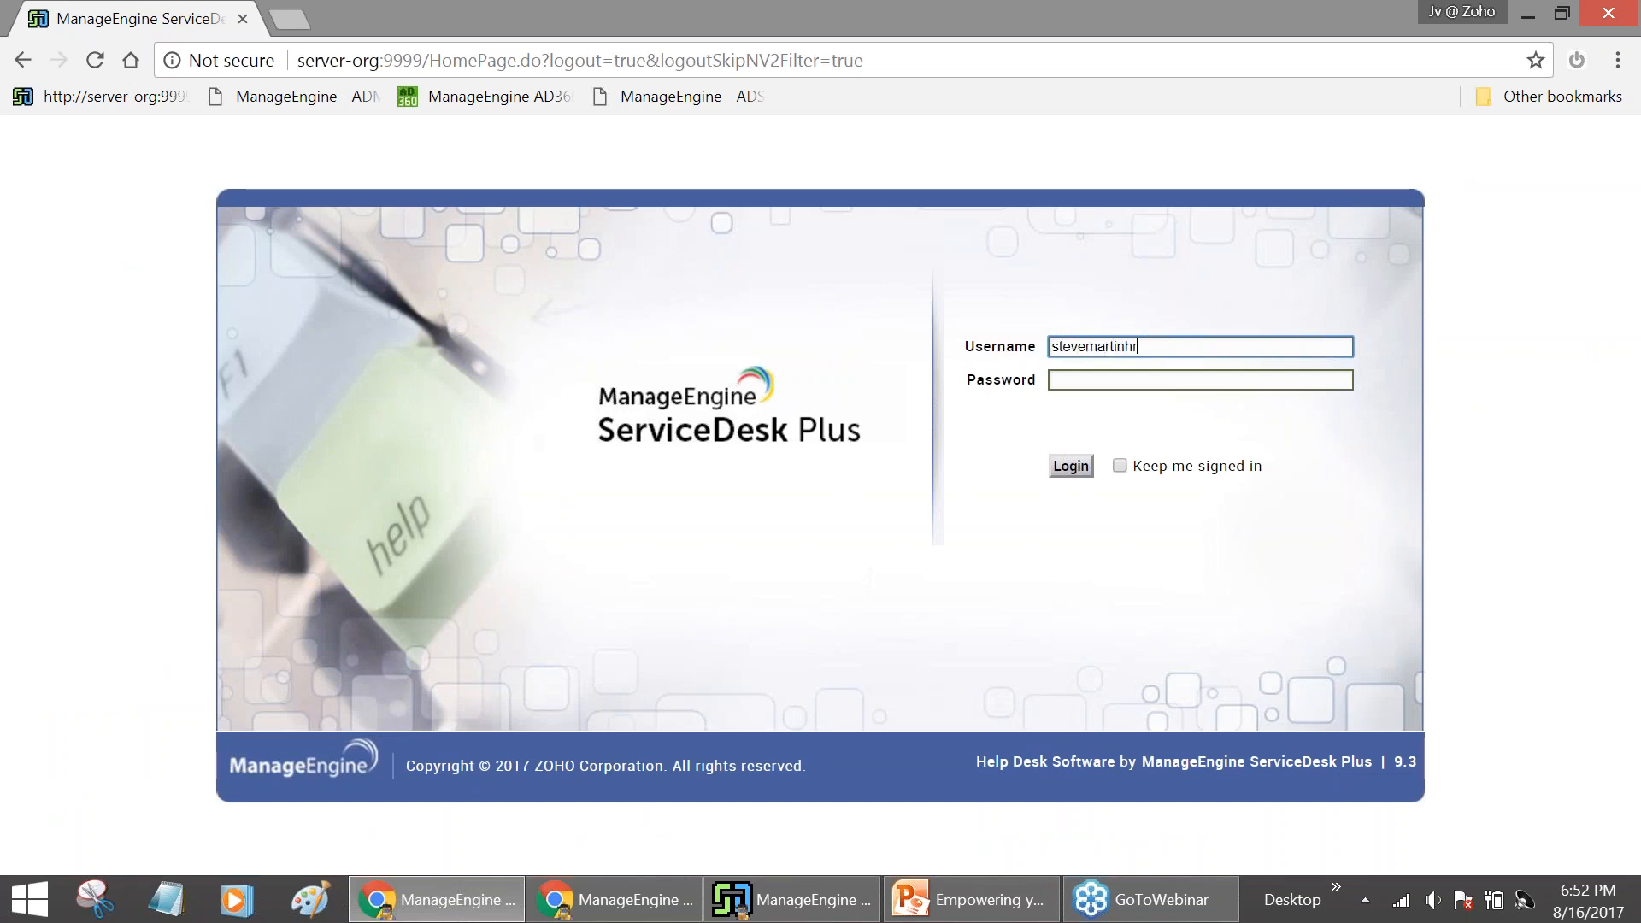
click(1127, 377)
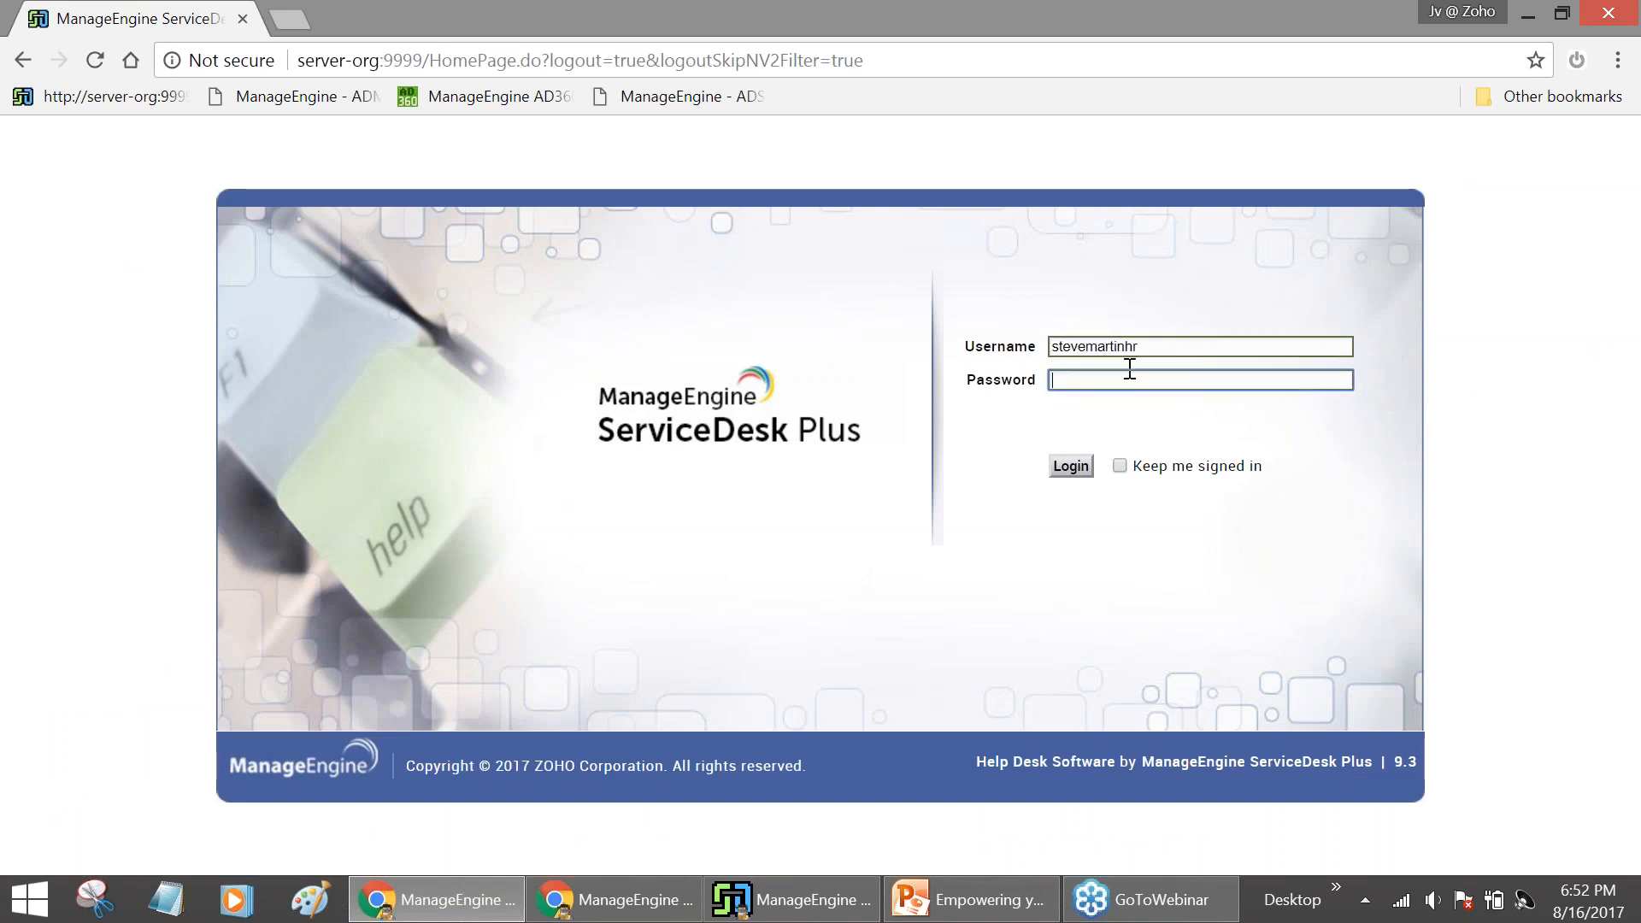
text(•••••••••)
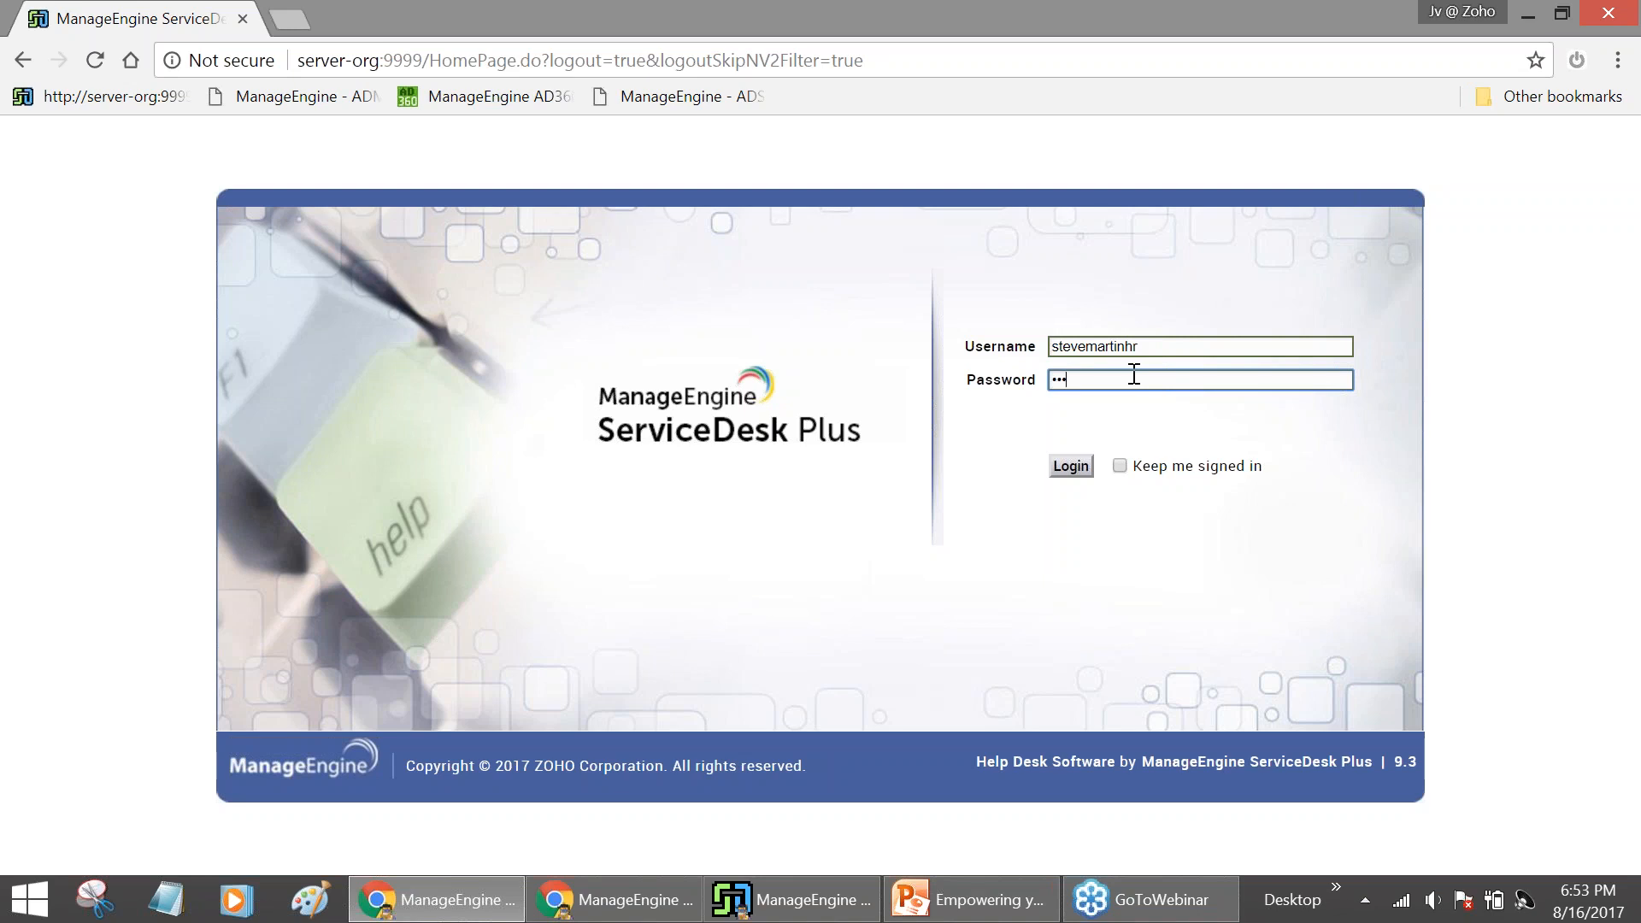
text(•••)
click(1089, 477)
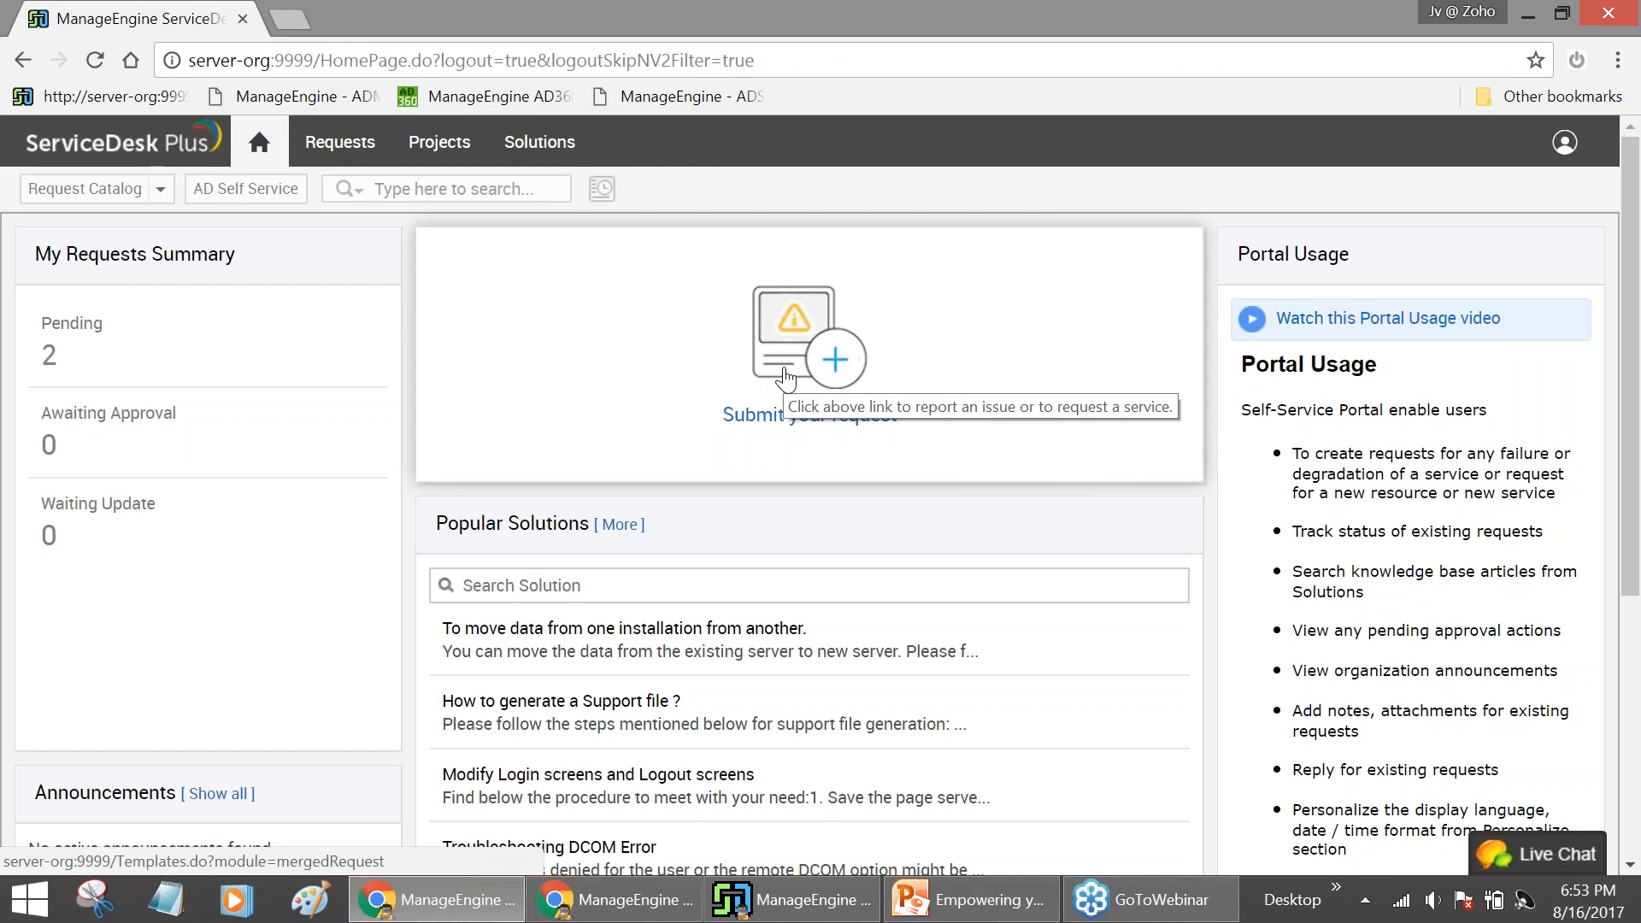
Start a new User Management request from the AD User Creation - Onboarding template
click(785, 378)
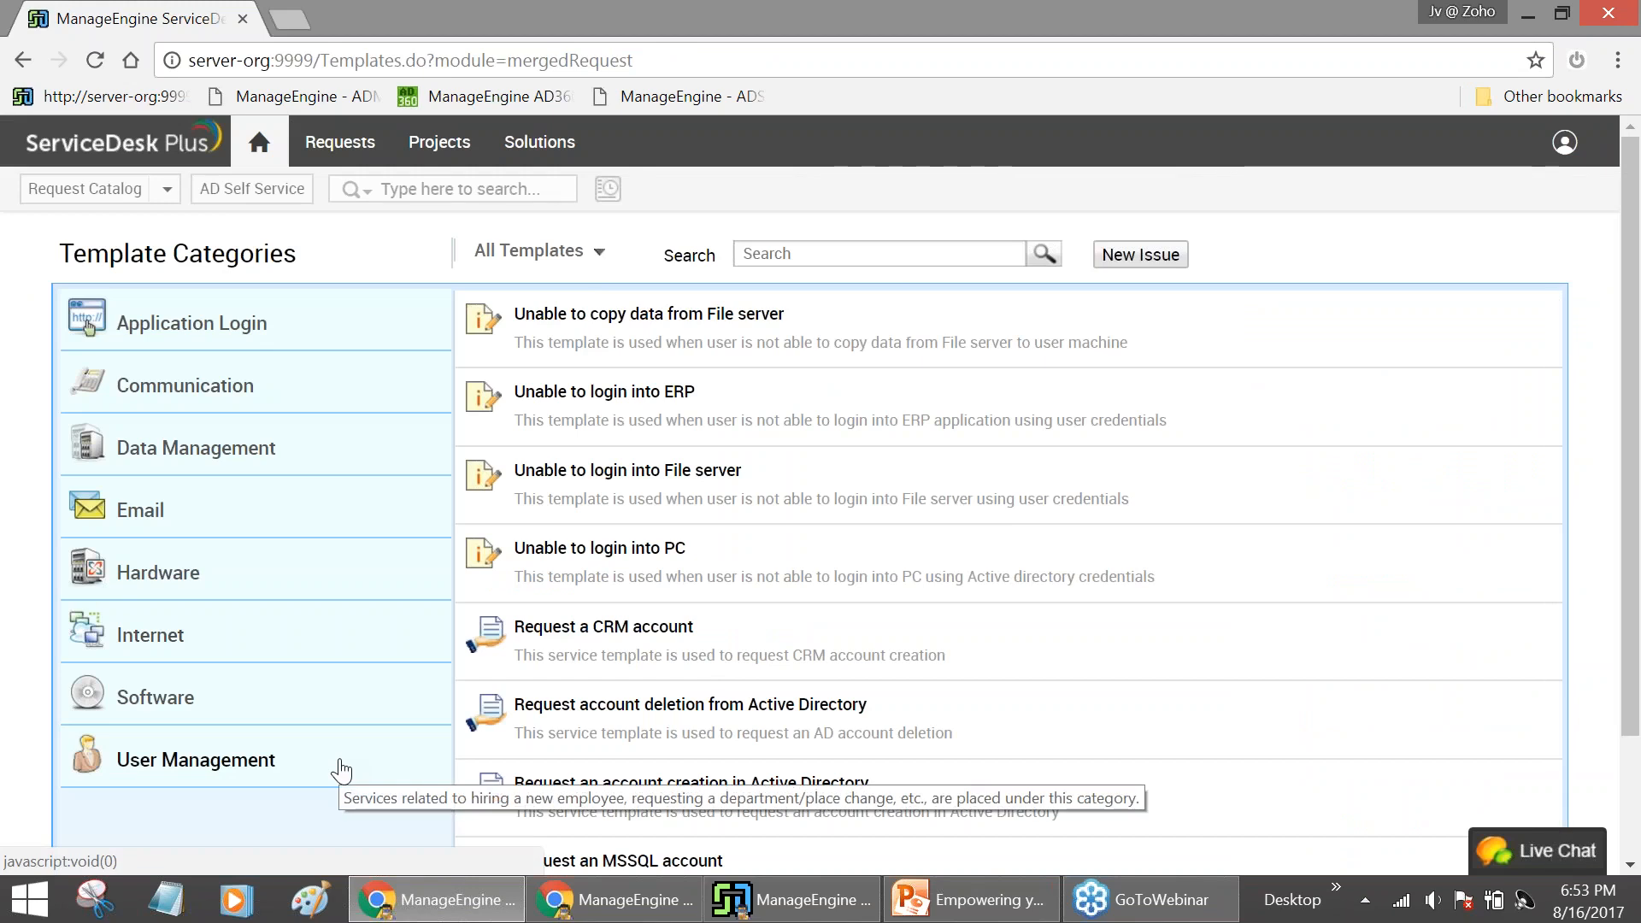
click(341, 770)
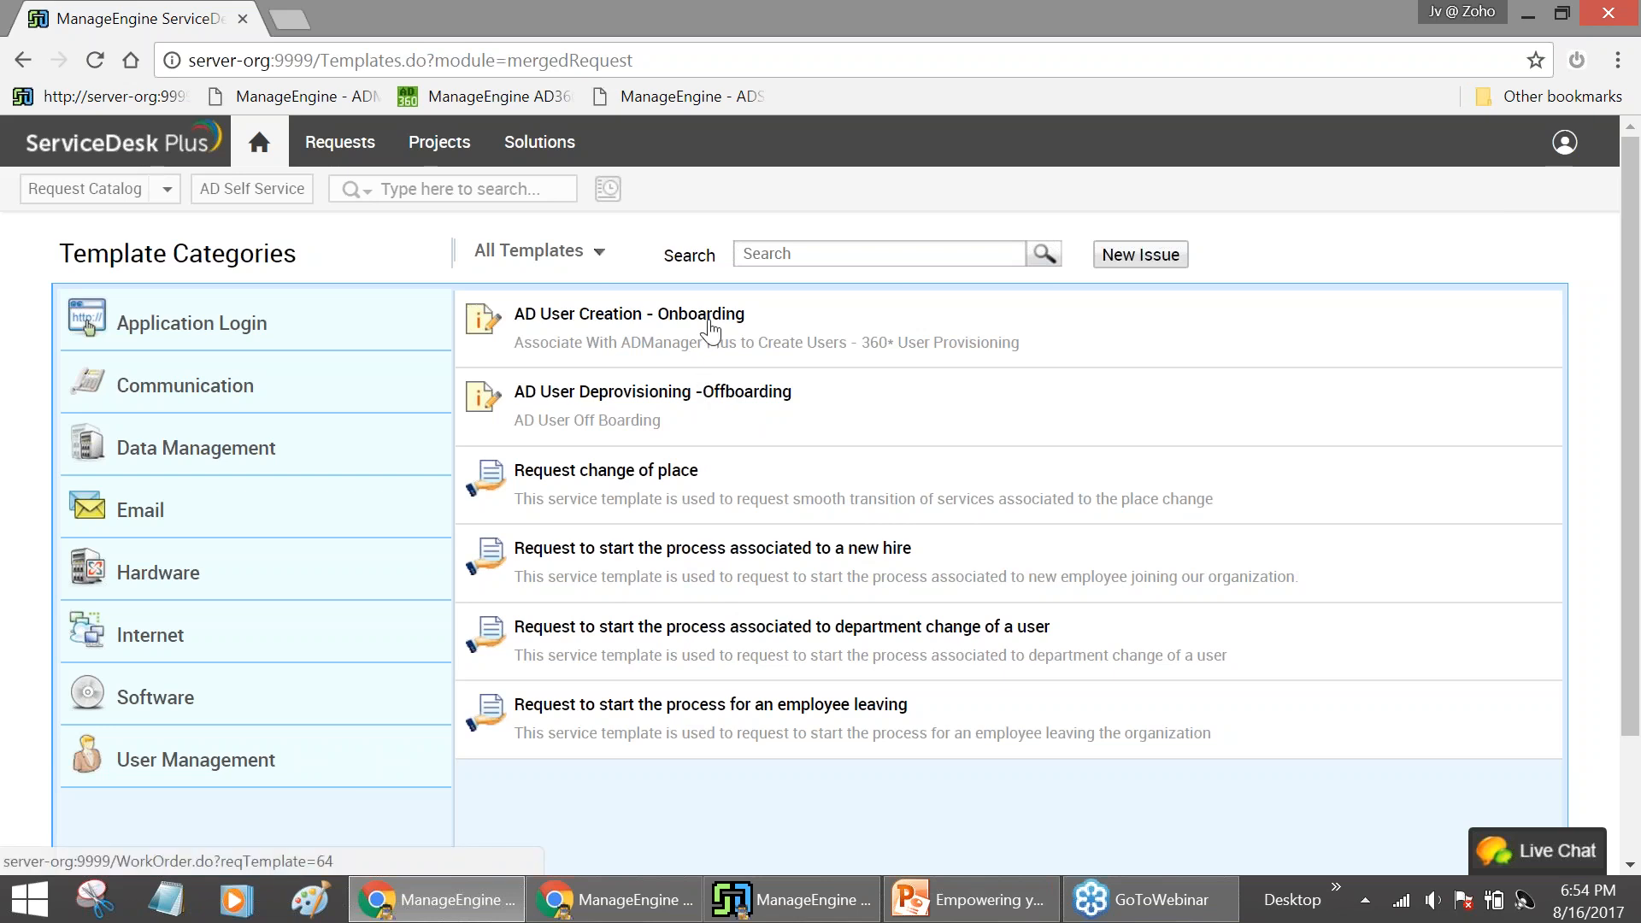
click(710, 318)
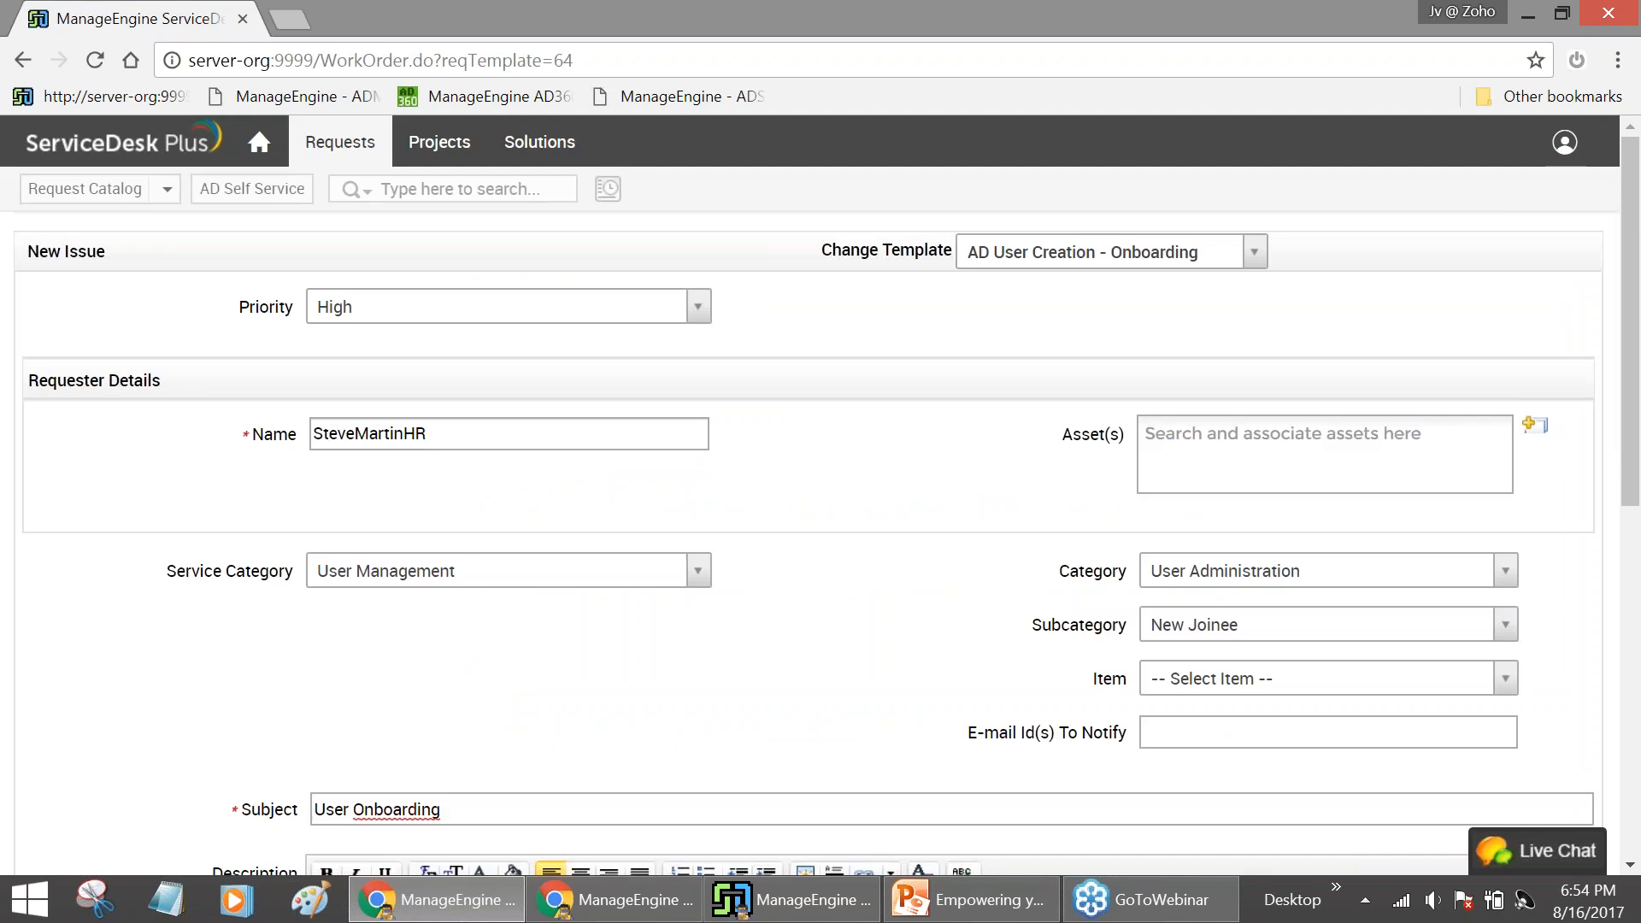
In the Description box, delete the trailing 's' so 'Joinees' reads 'Joinee'
scroll(891, 508, down, 2)
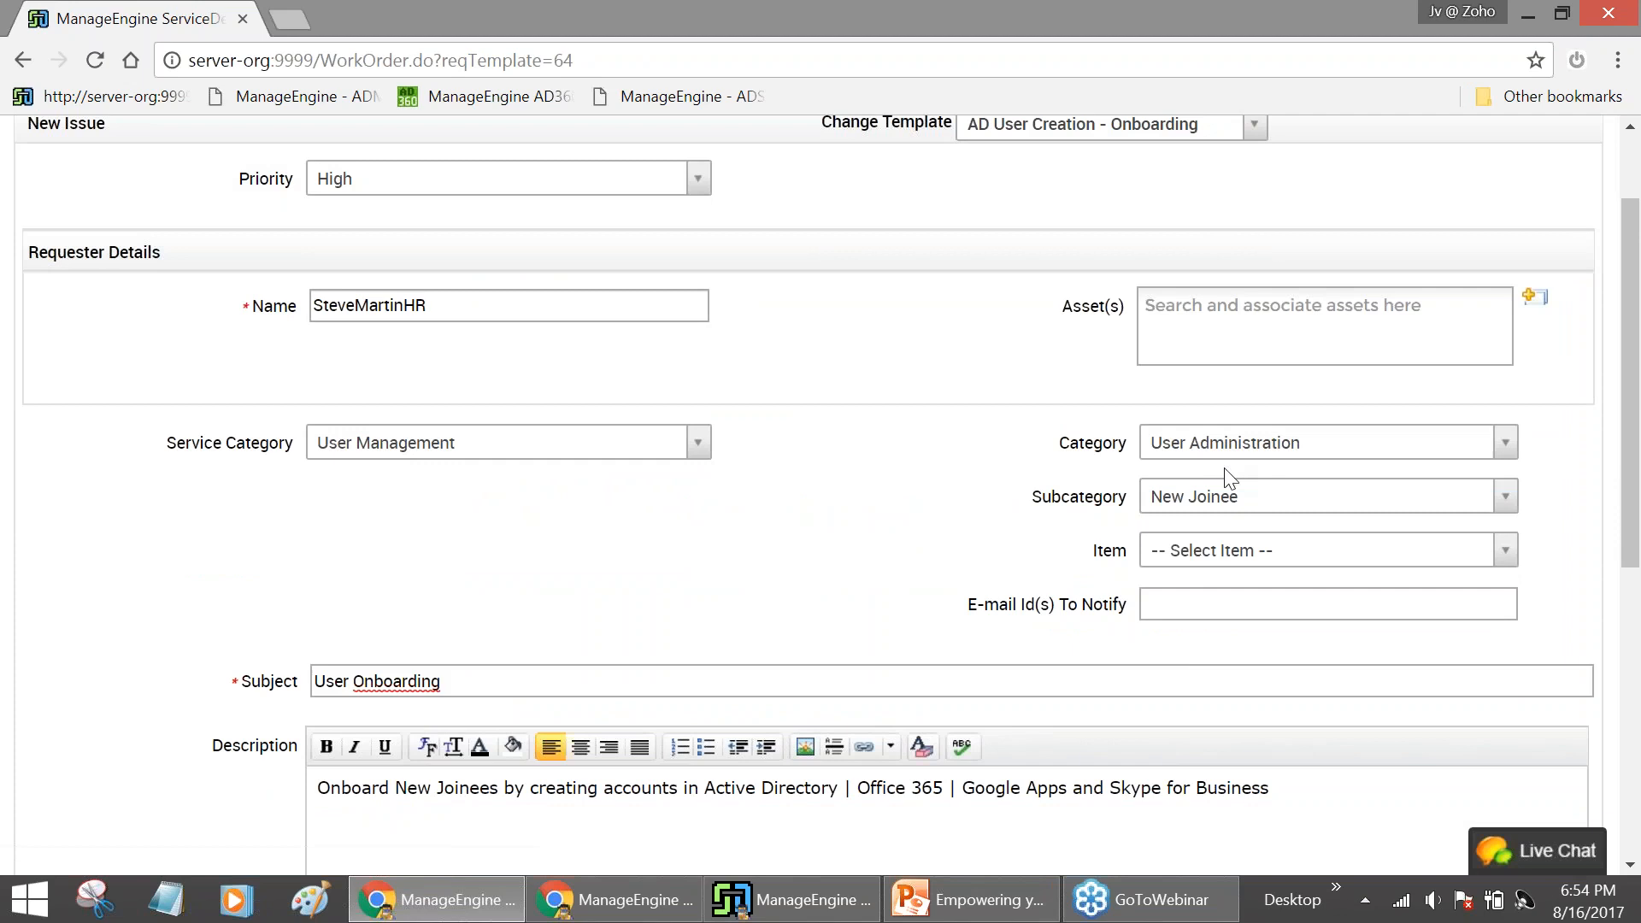
scroll(1214, 539, down, 4)
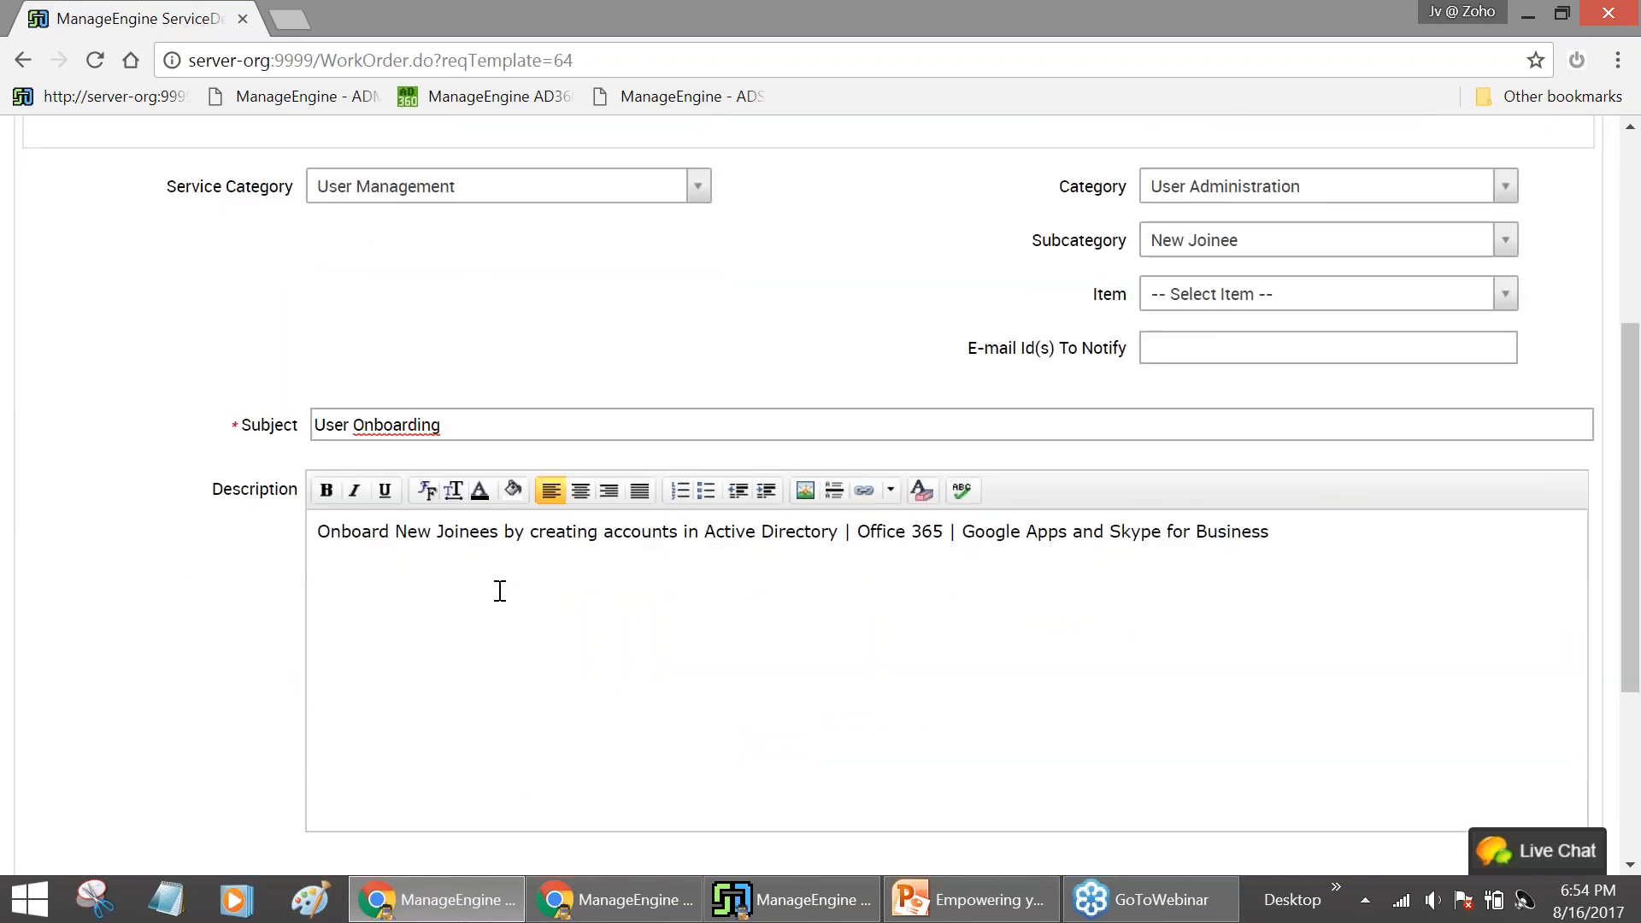
drag(318, 533, 1282, 536)
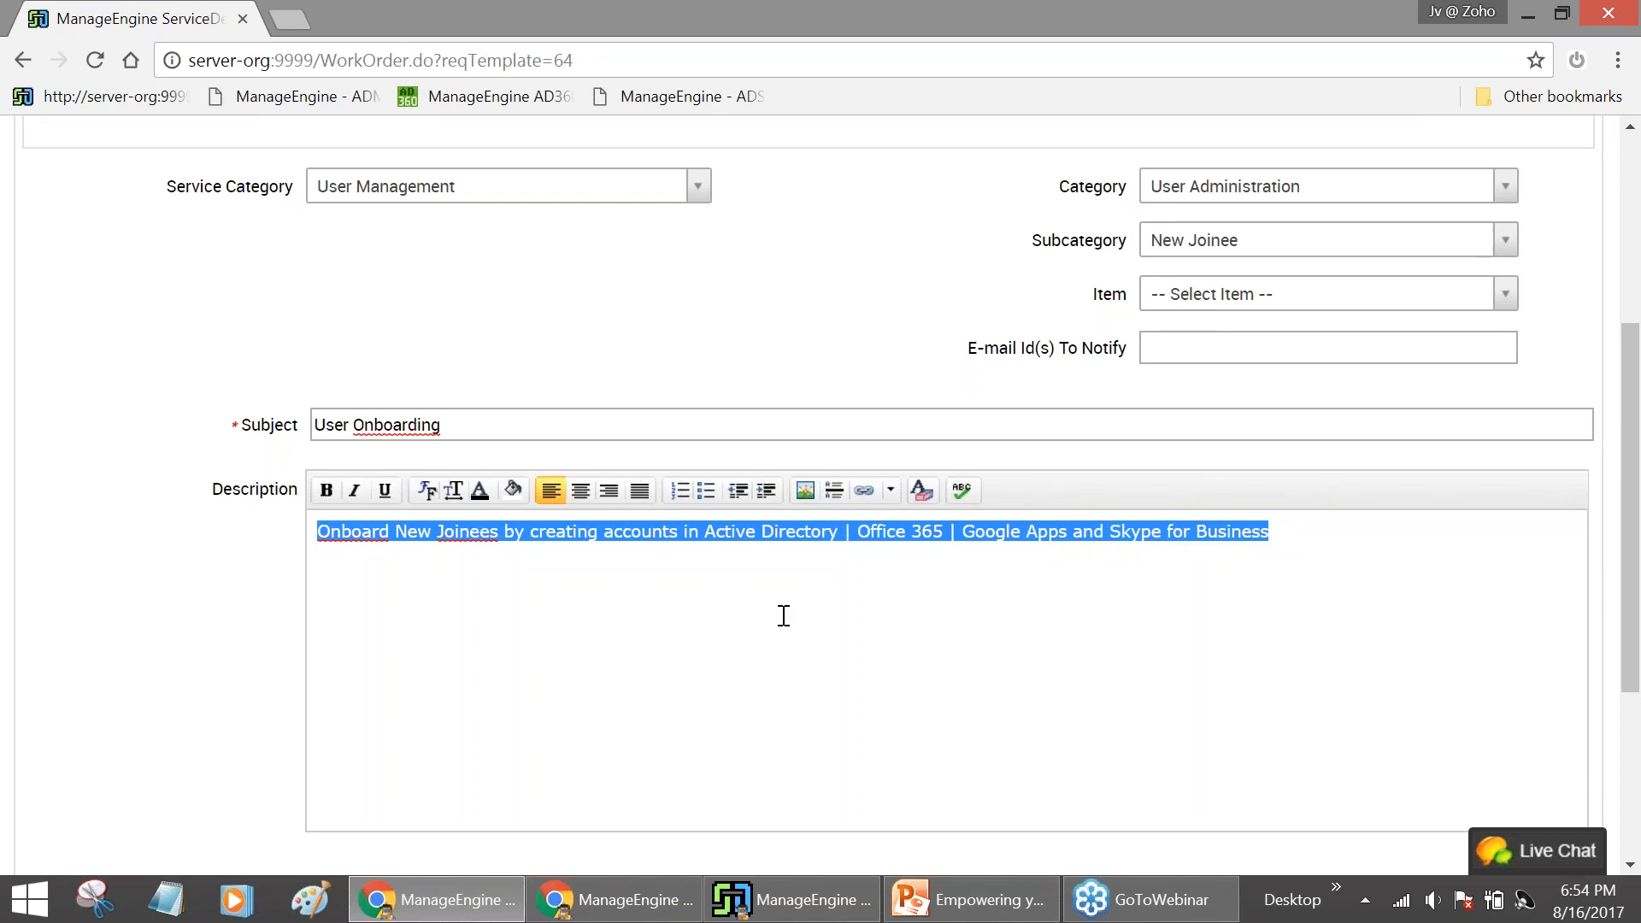
click(759, 585)
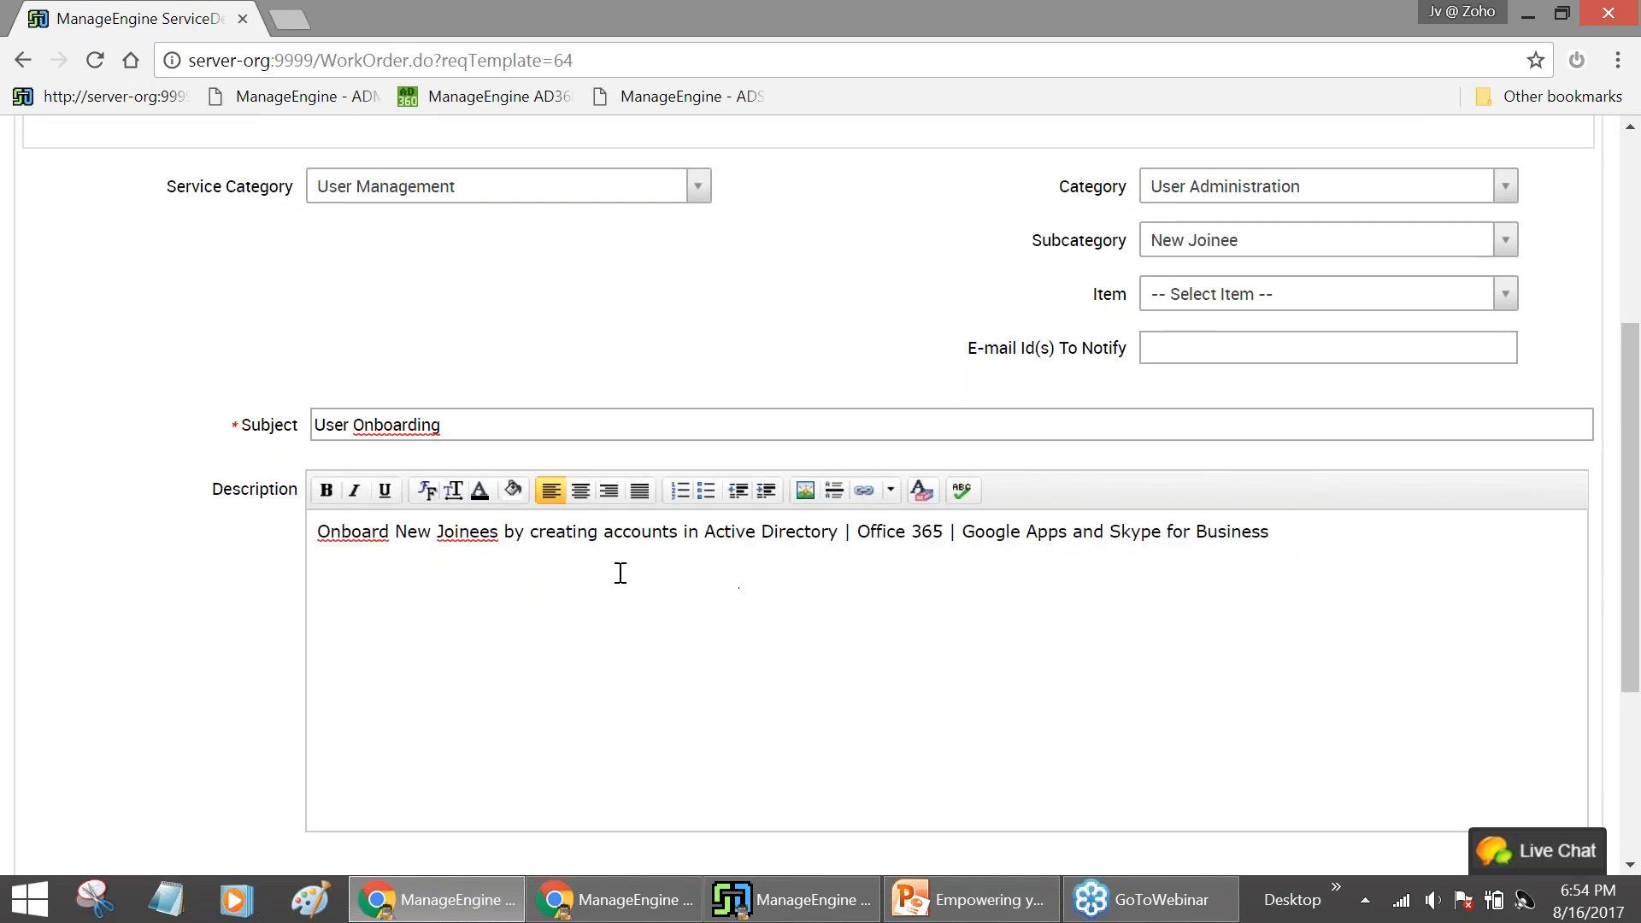
click(501, 537)
key(BackSpace)
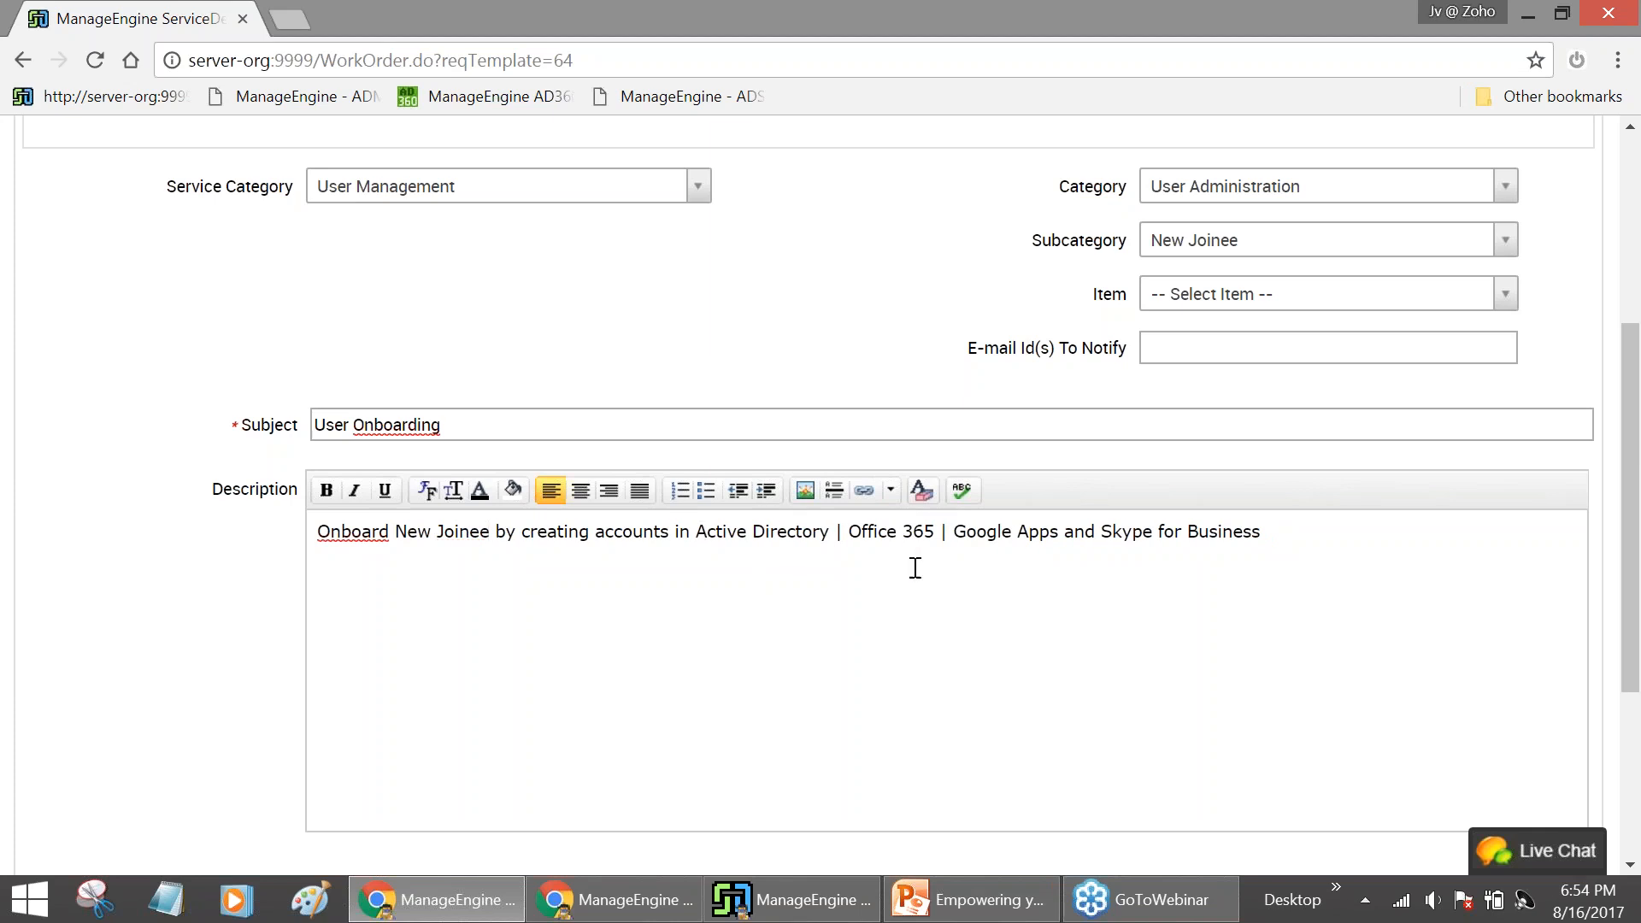
click(1275, 540)
Add a second description line with the new joinee's name, a comma, then Department: IT Dept
text(USer)
key(BackSpace)
key(BackSpace)
key(BackSpace)
key(BackSpace)
text(Name: James Bond)
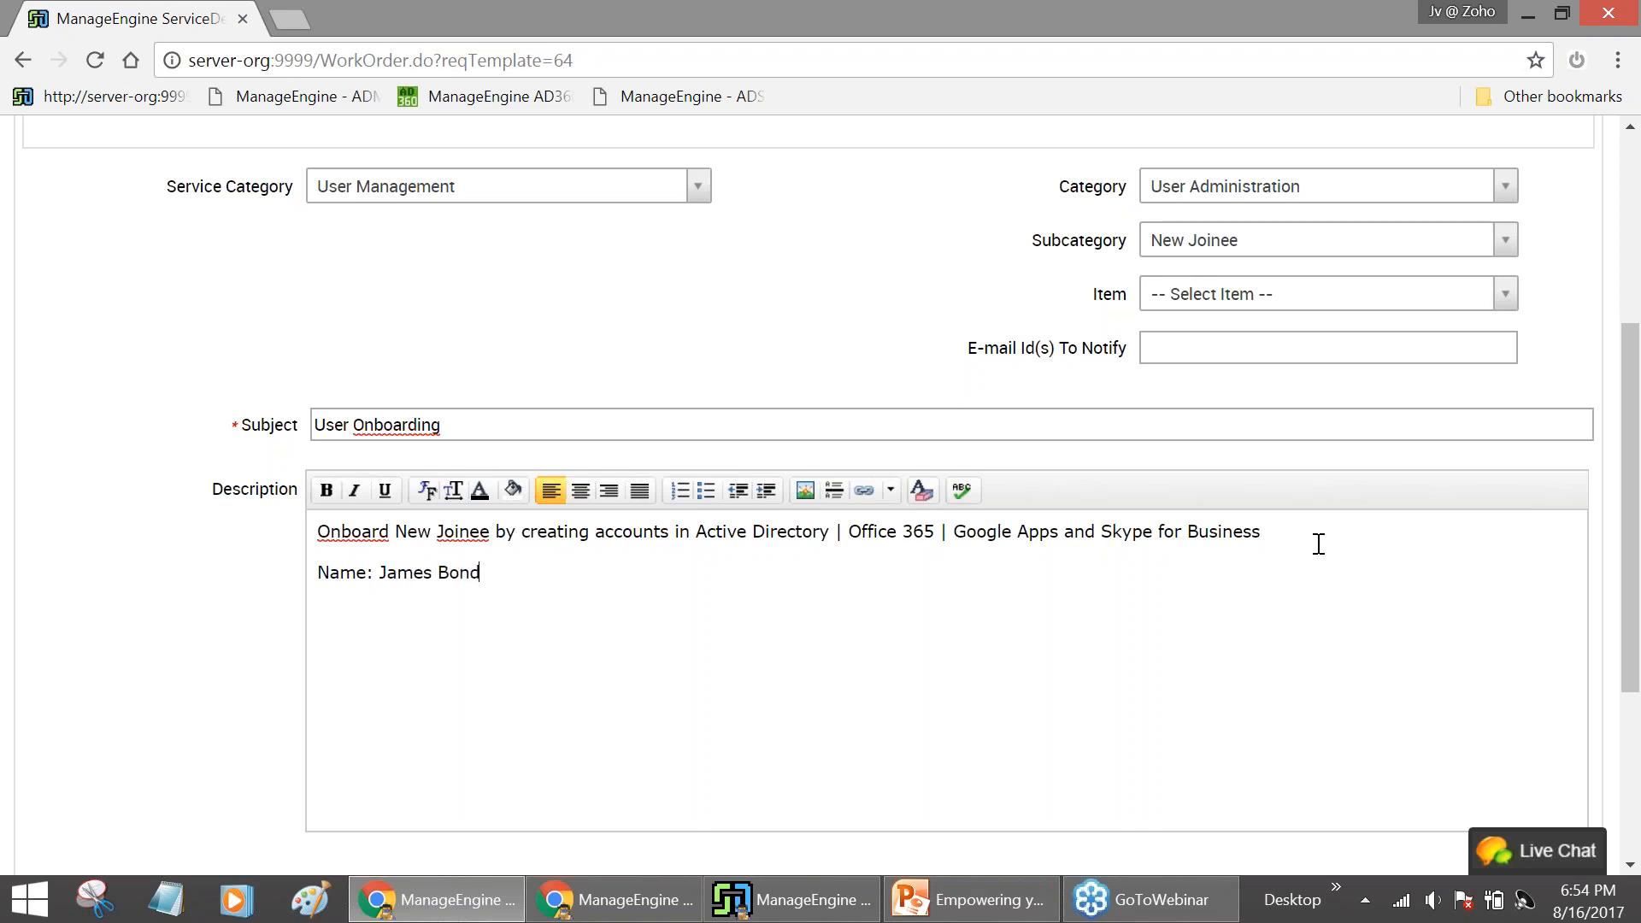
text( Depat)
text(tment: IT Dept)
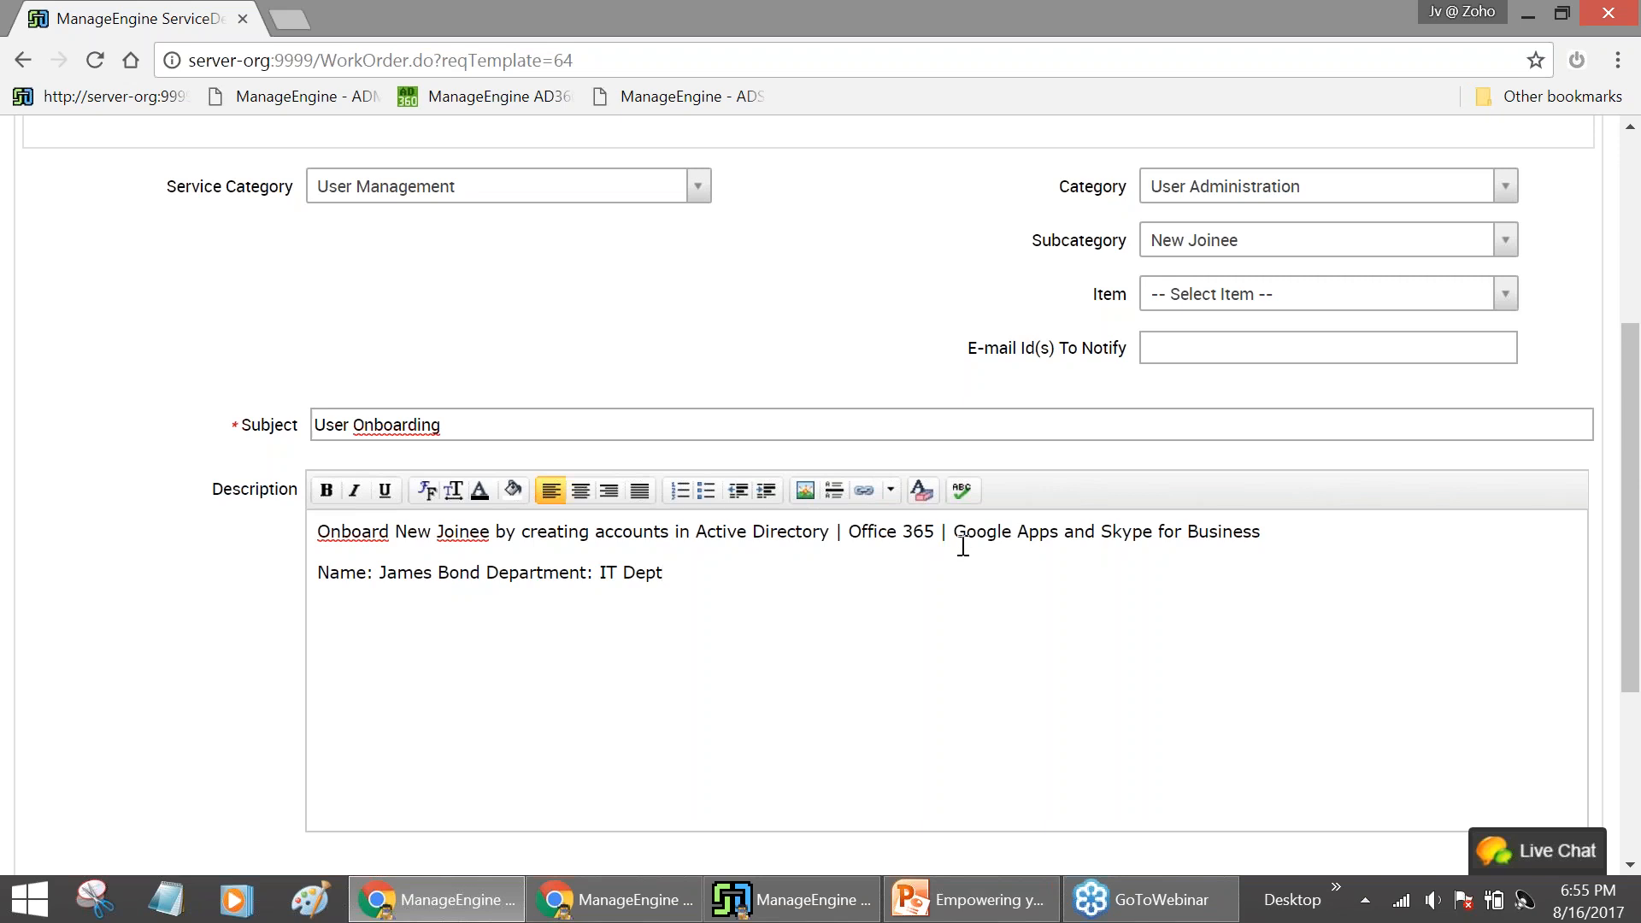
drag(379, 573, 480, 572)
click(485, 573)
text(,)
Review the description text, briefly highlighting Active Directory, then scroll down the request form
drag(741, 581, 288, 505)
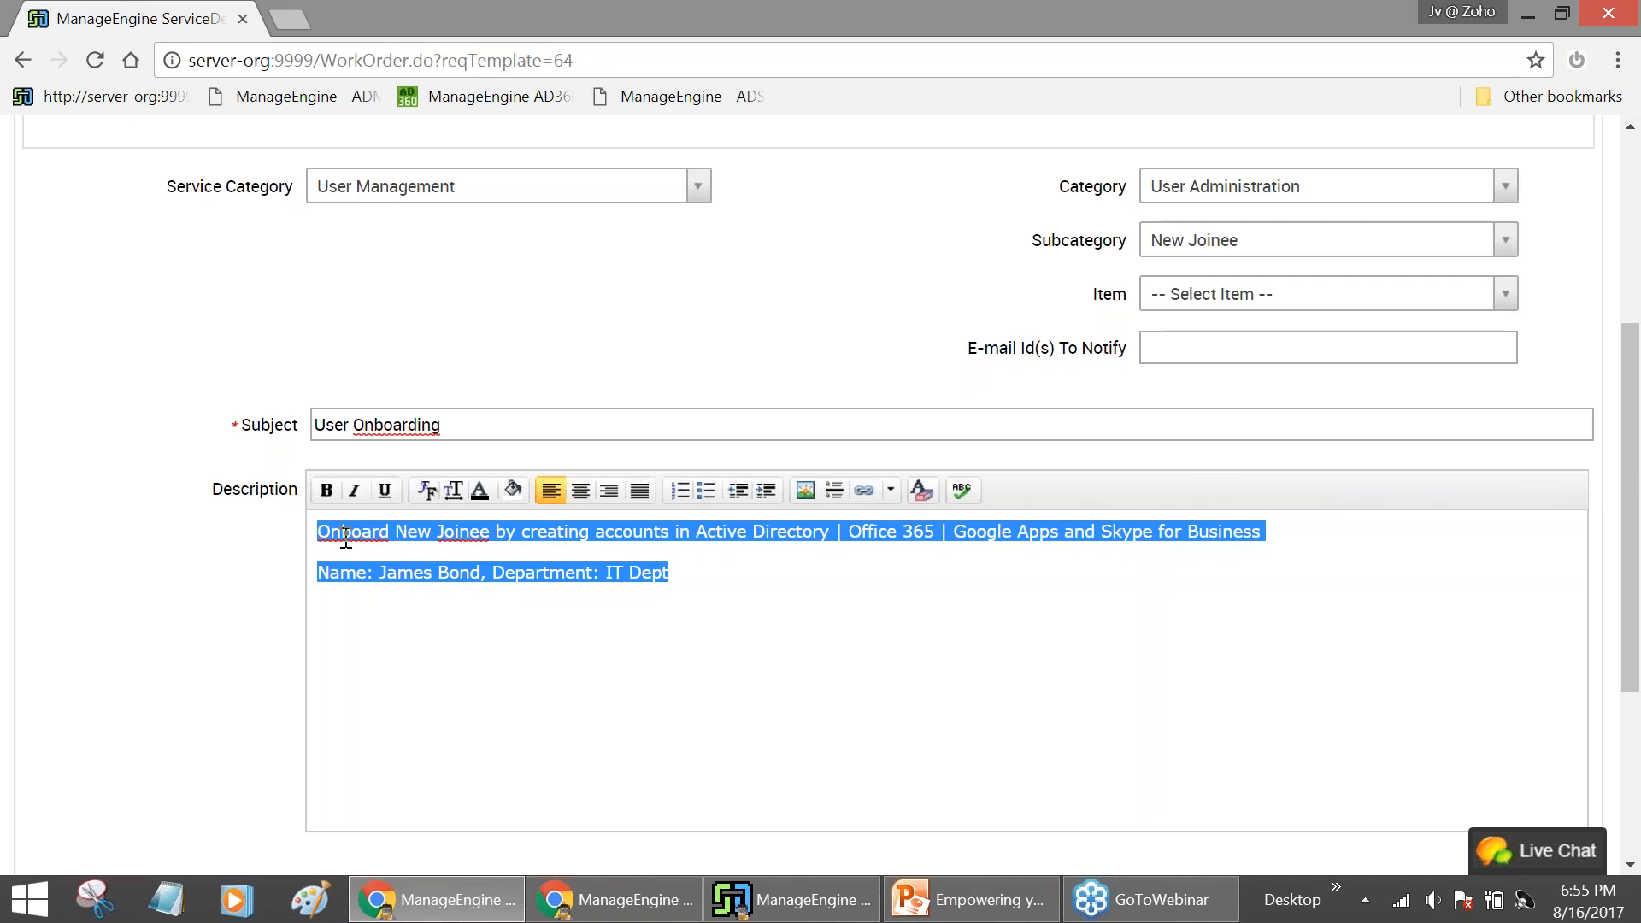
click(583, 589)
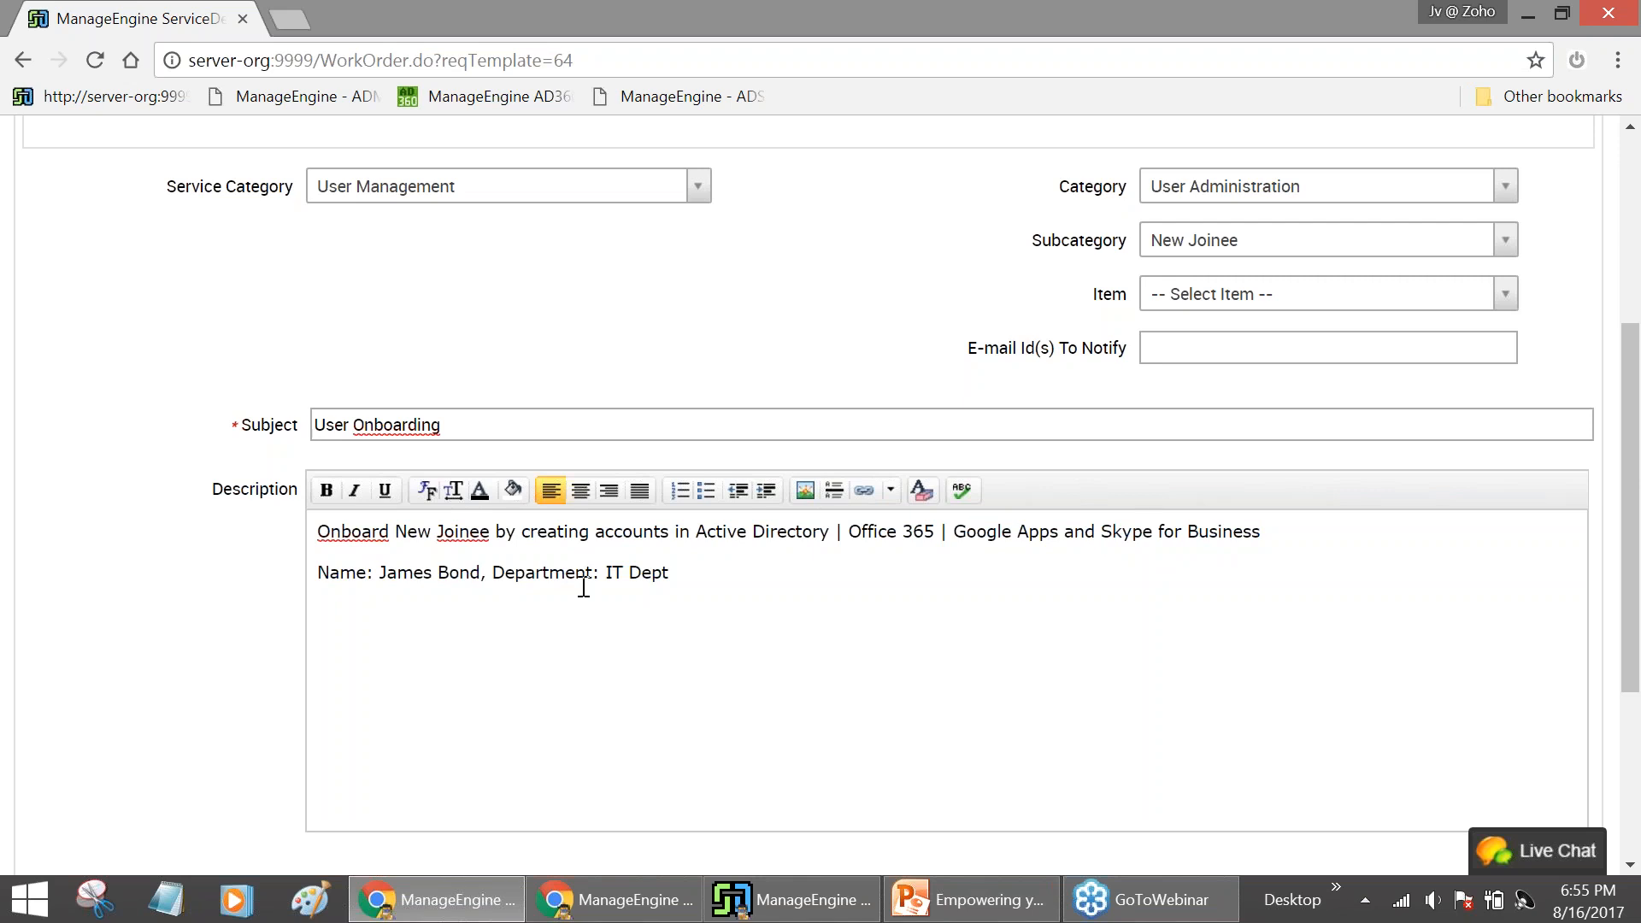
drag(696, 531, 831, 534)
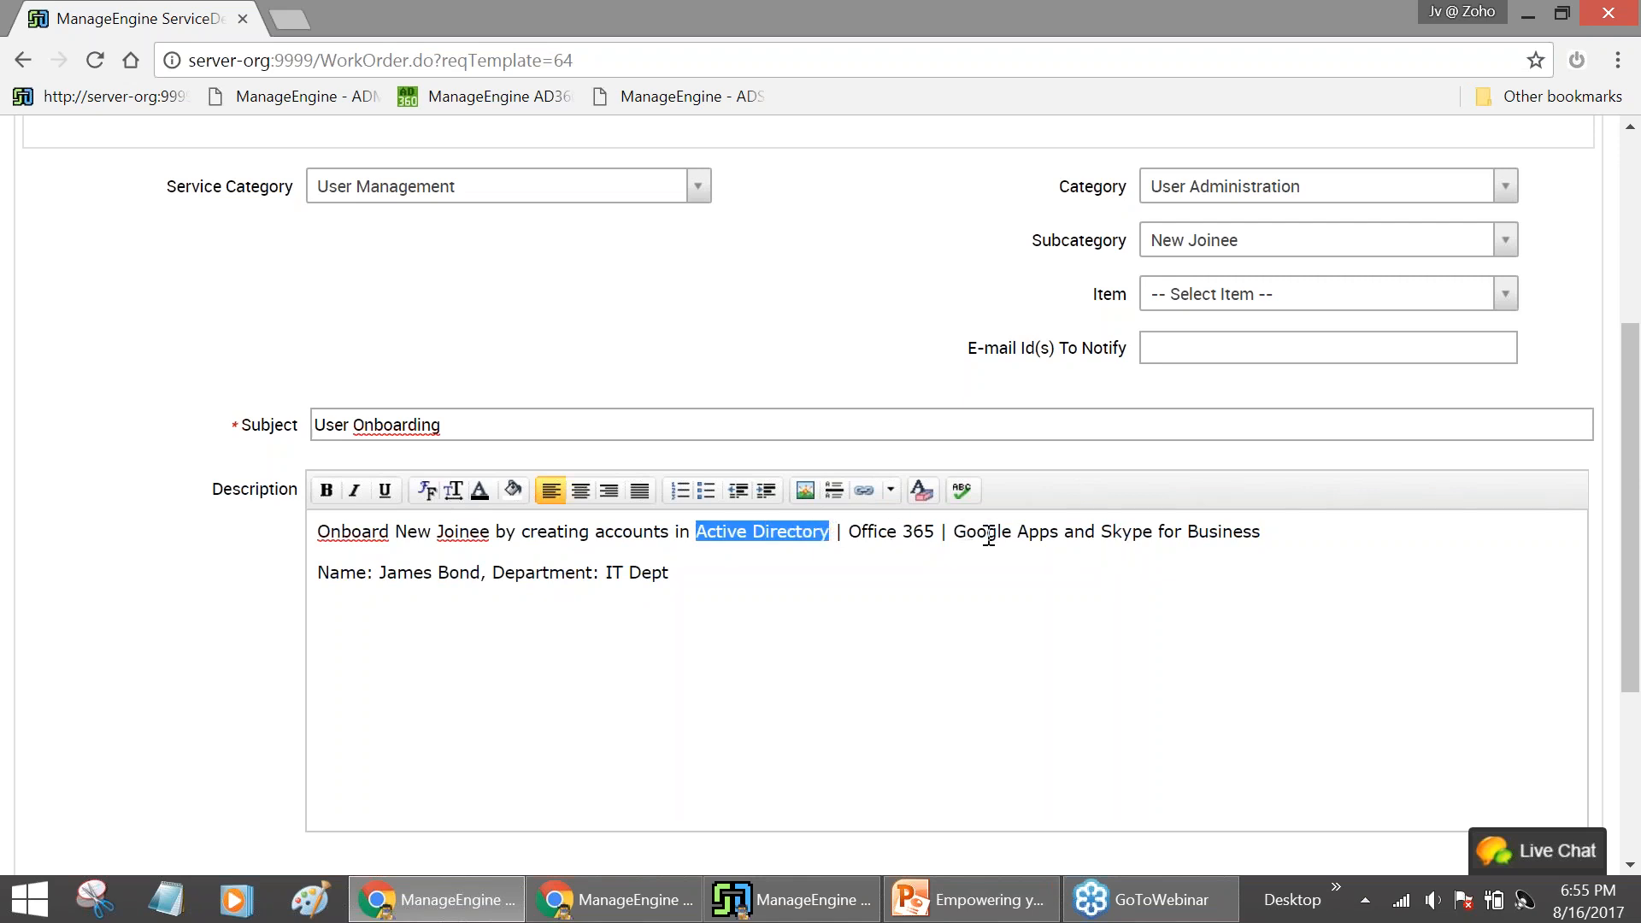
click(924, 575)
scroll(923, 576, down, 4)
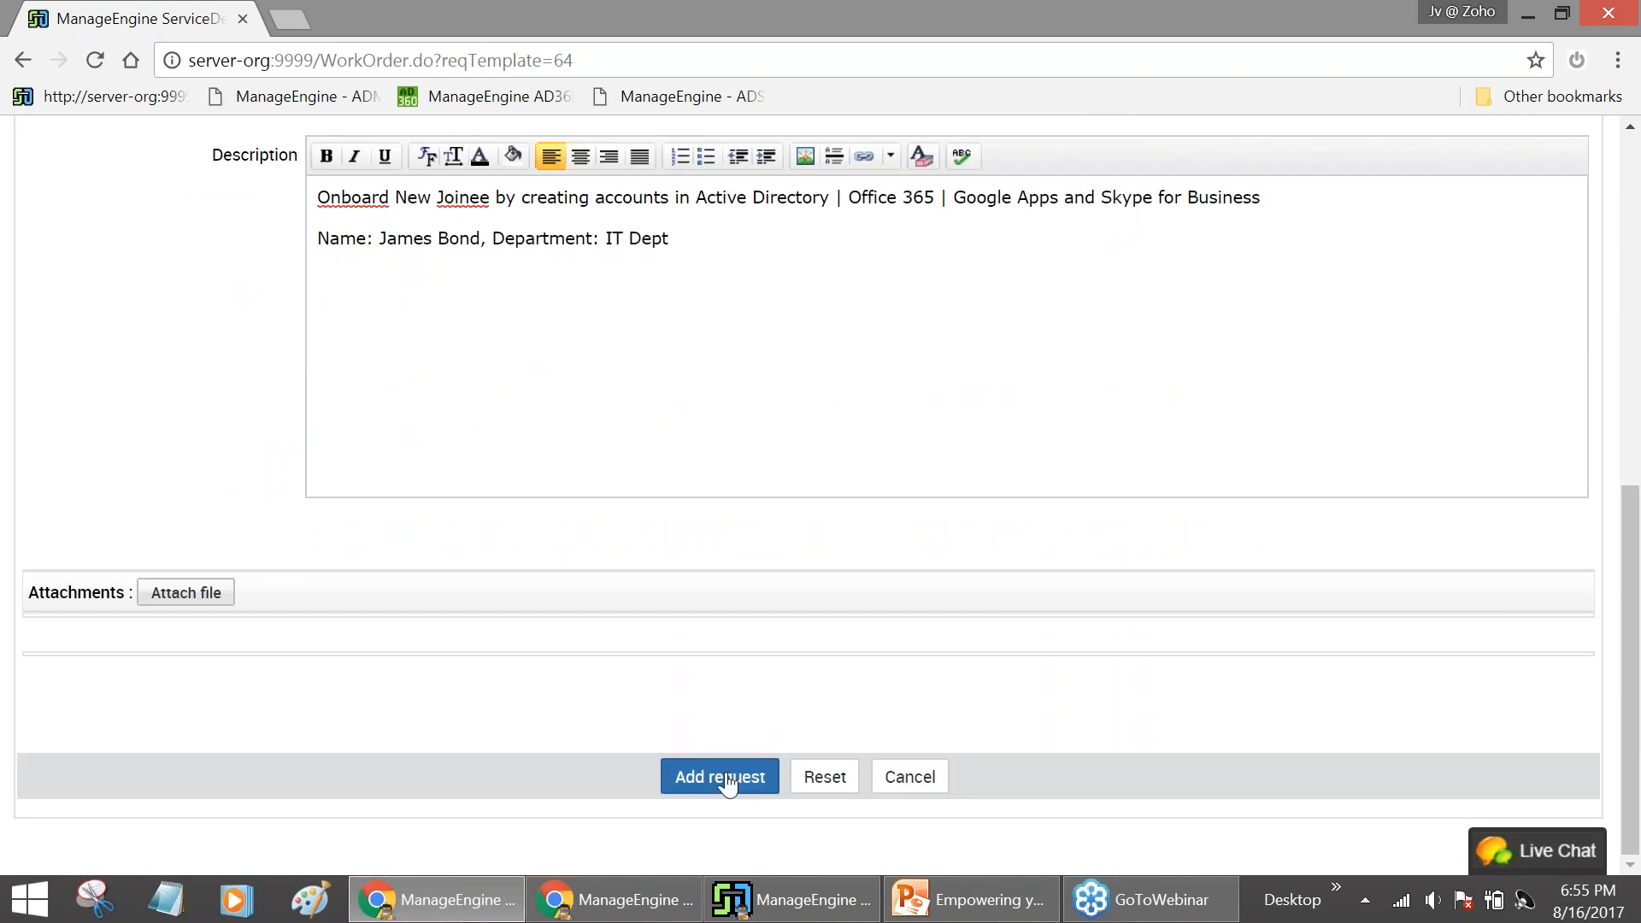
Submit the User Onboarding request as request 14 and log out of ServiceDesk Plus
click(725, 777)
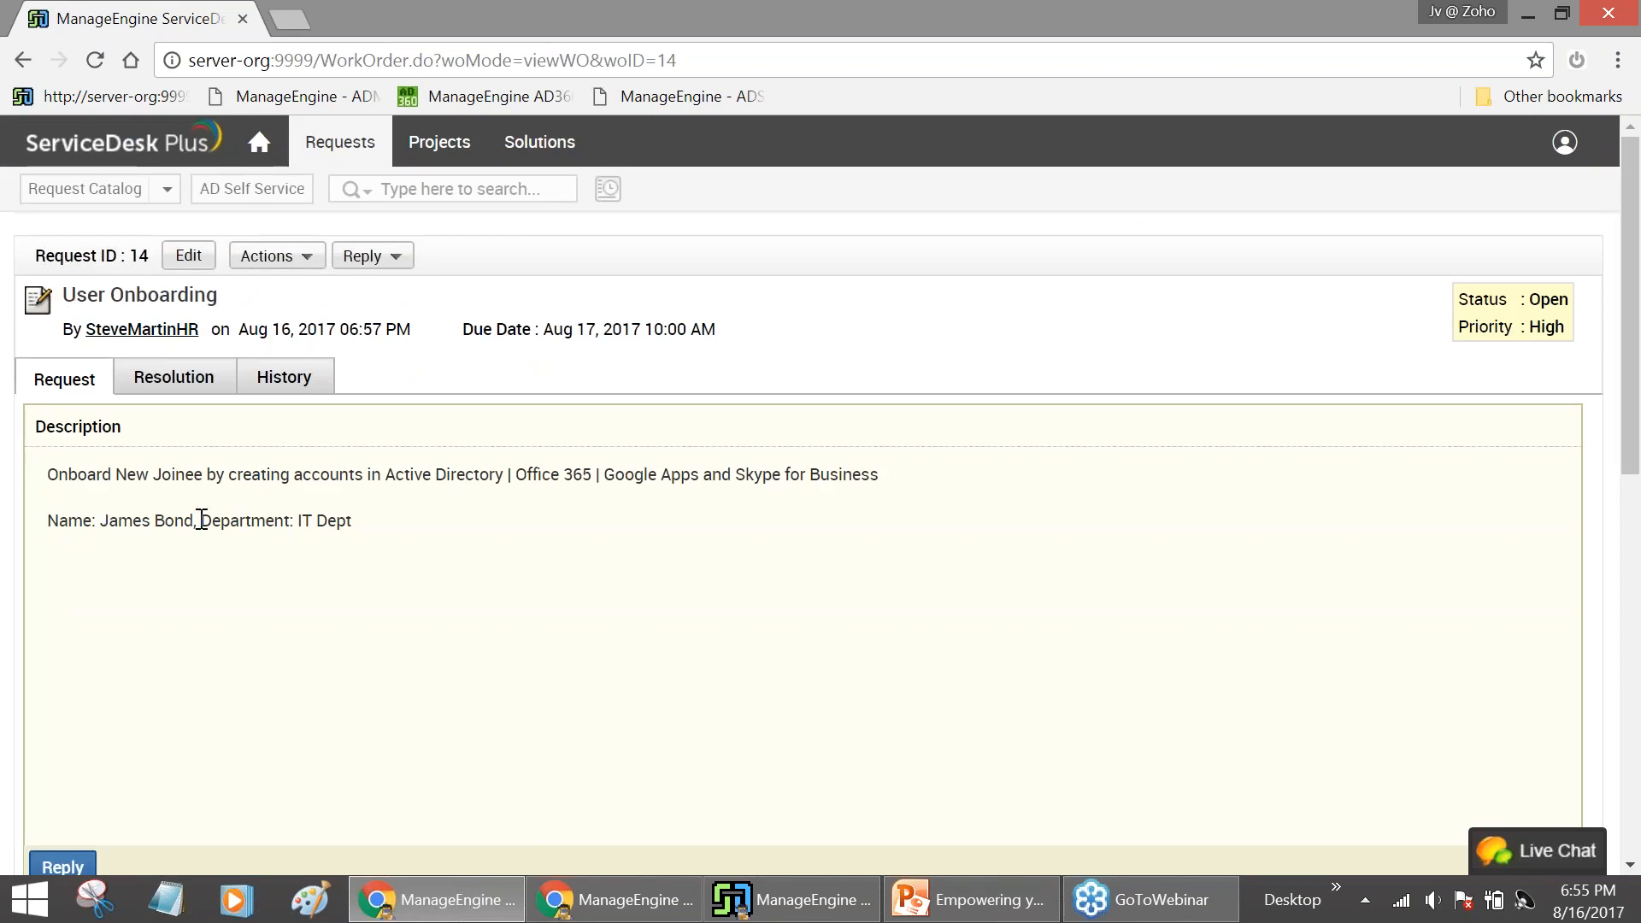
click(1571, 145)
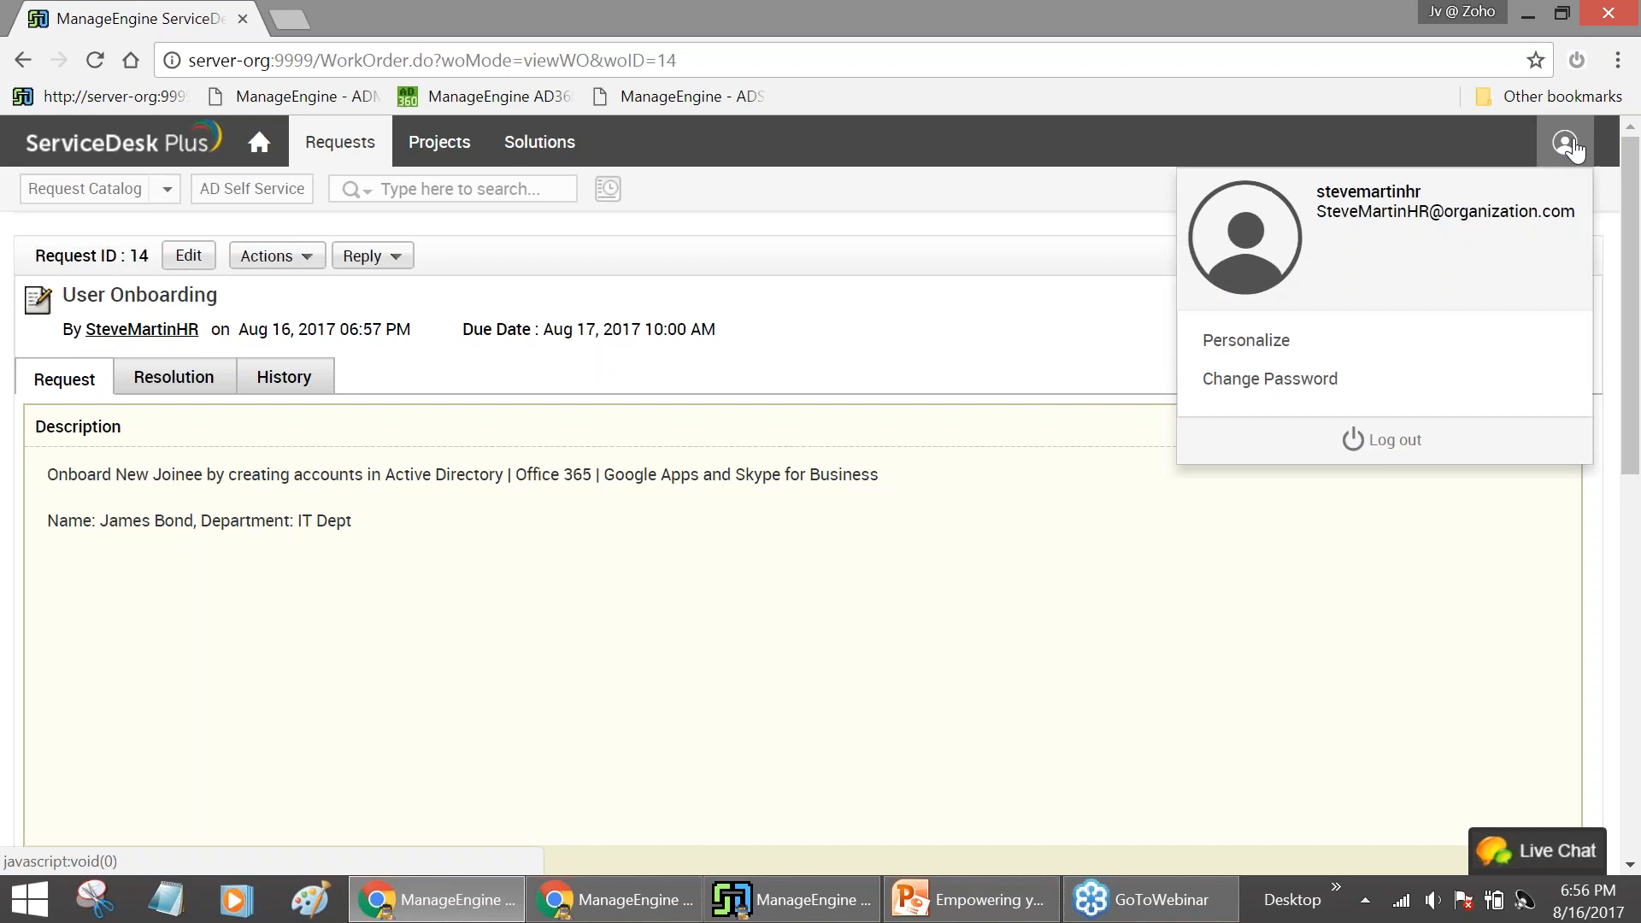
click(1359, 446)
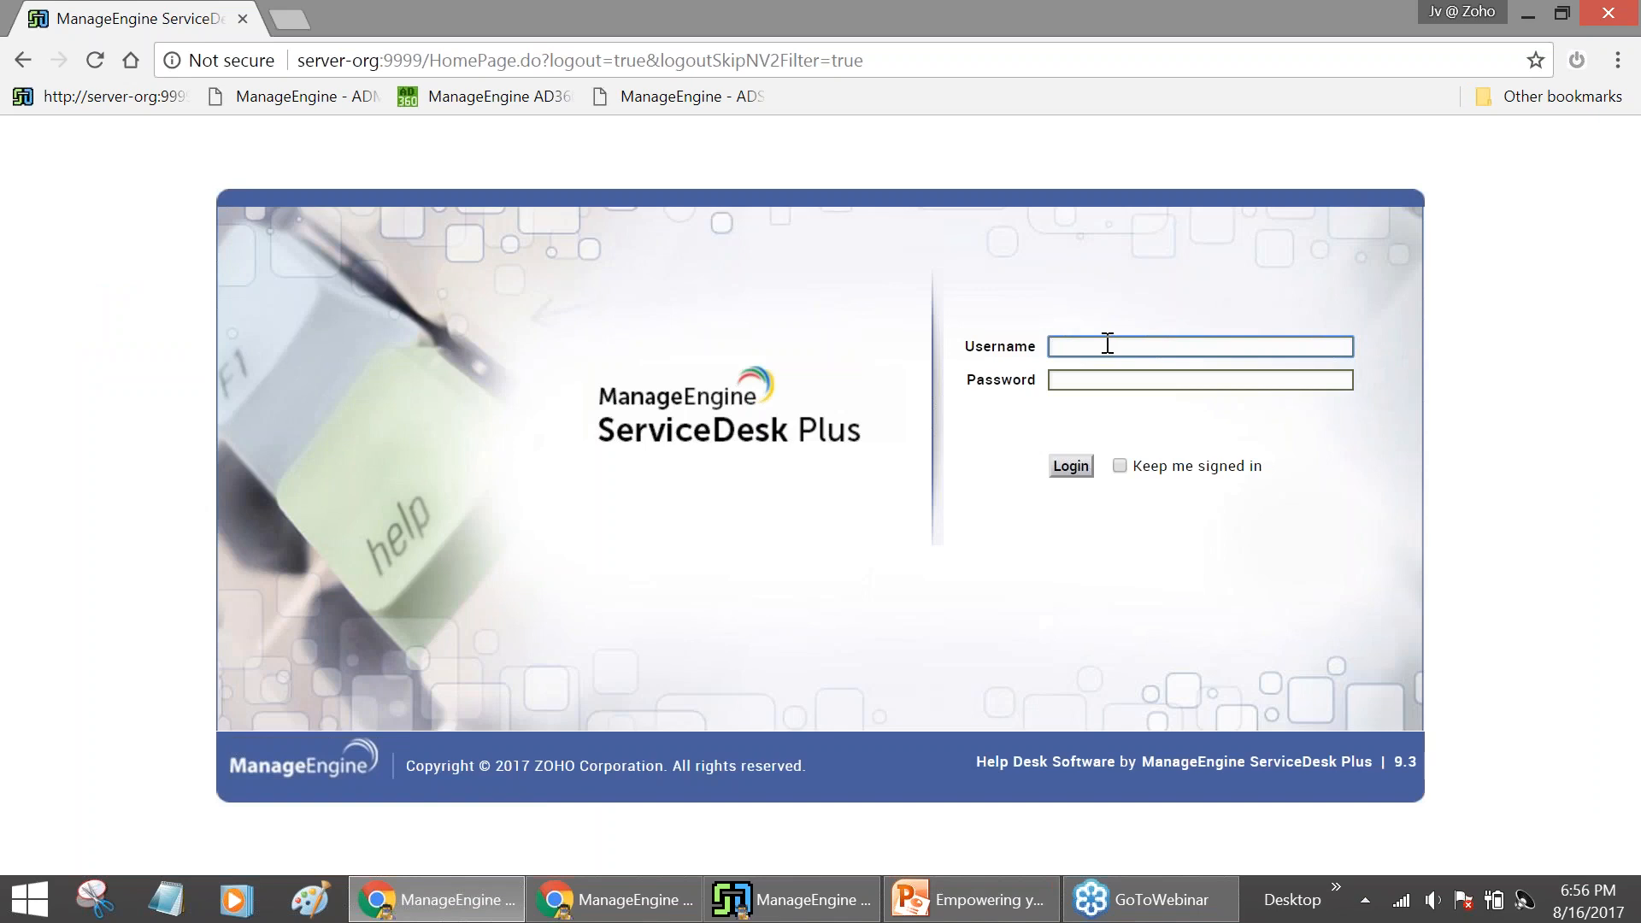
Sign back in with the technician's username and password
click(1126, 381)
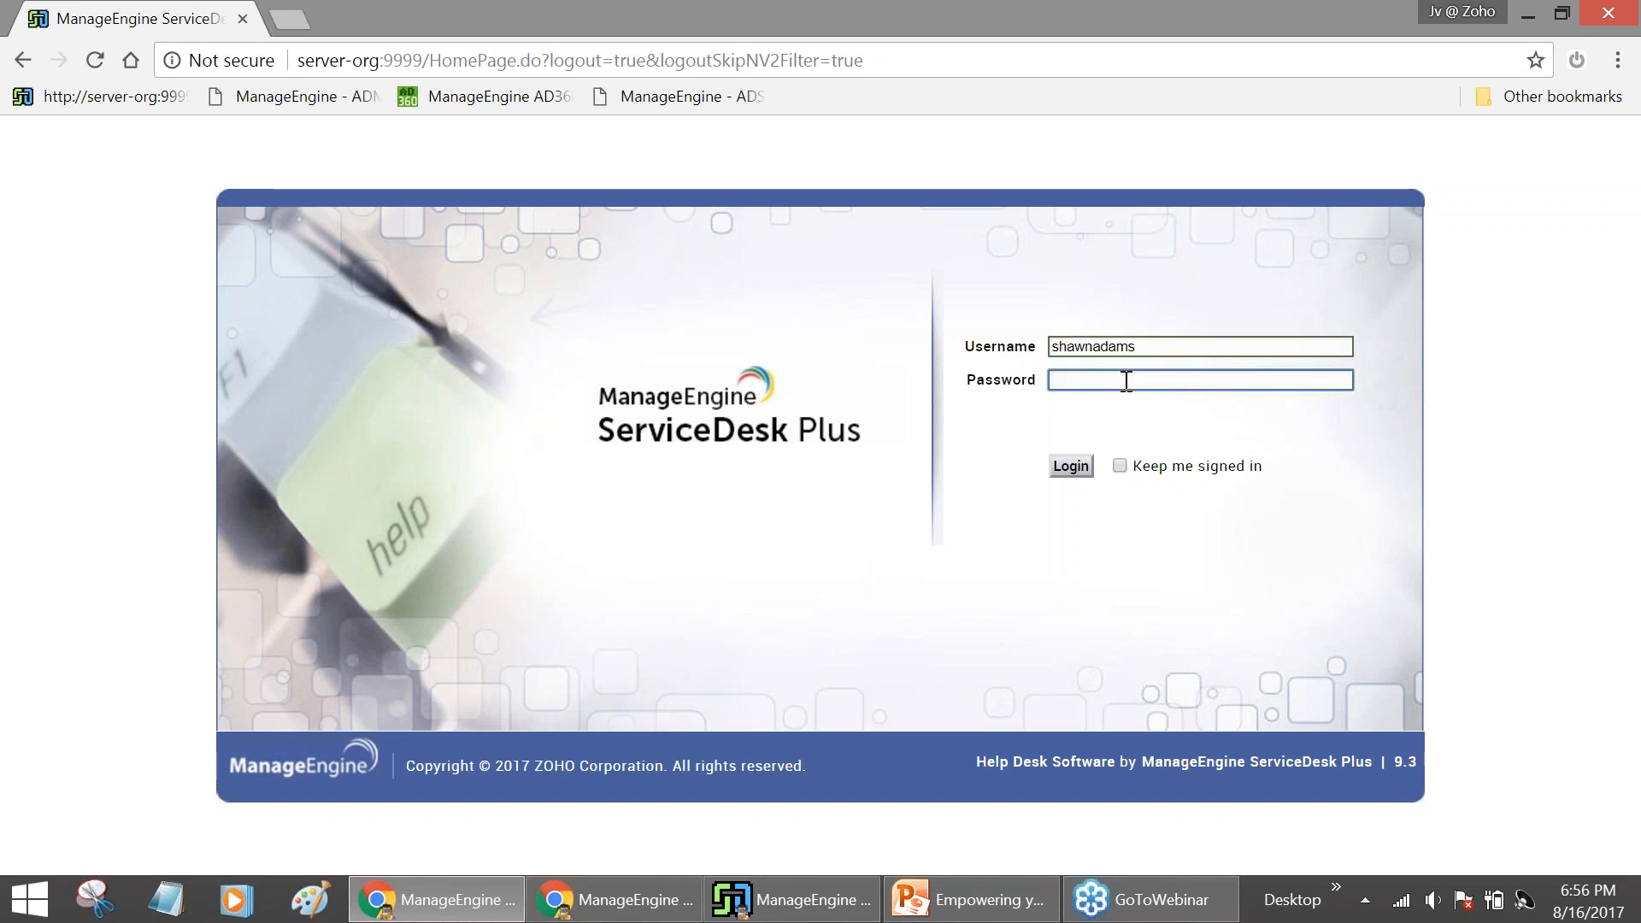
text(************)
click(1071, 467)
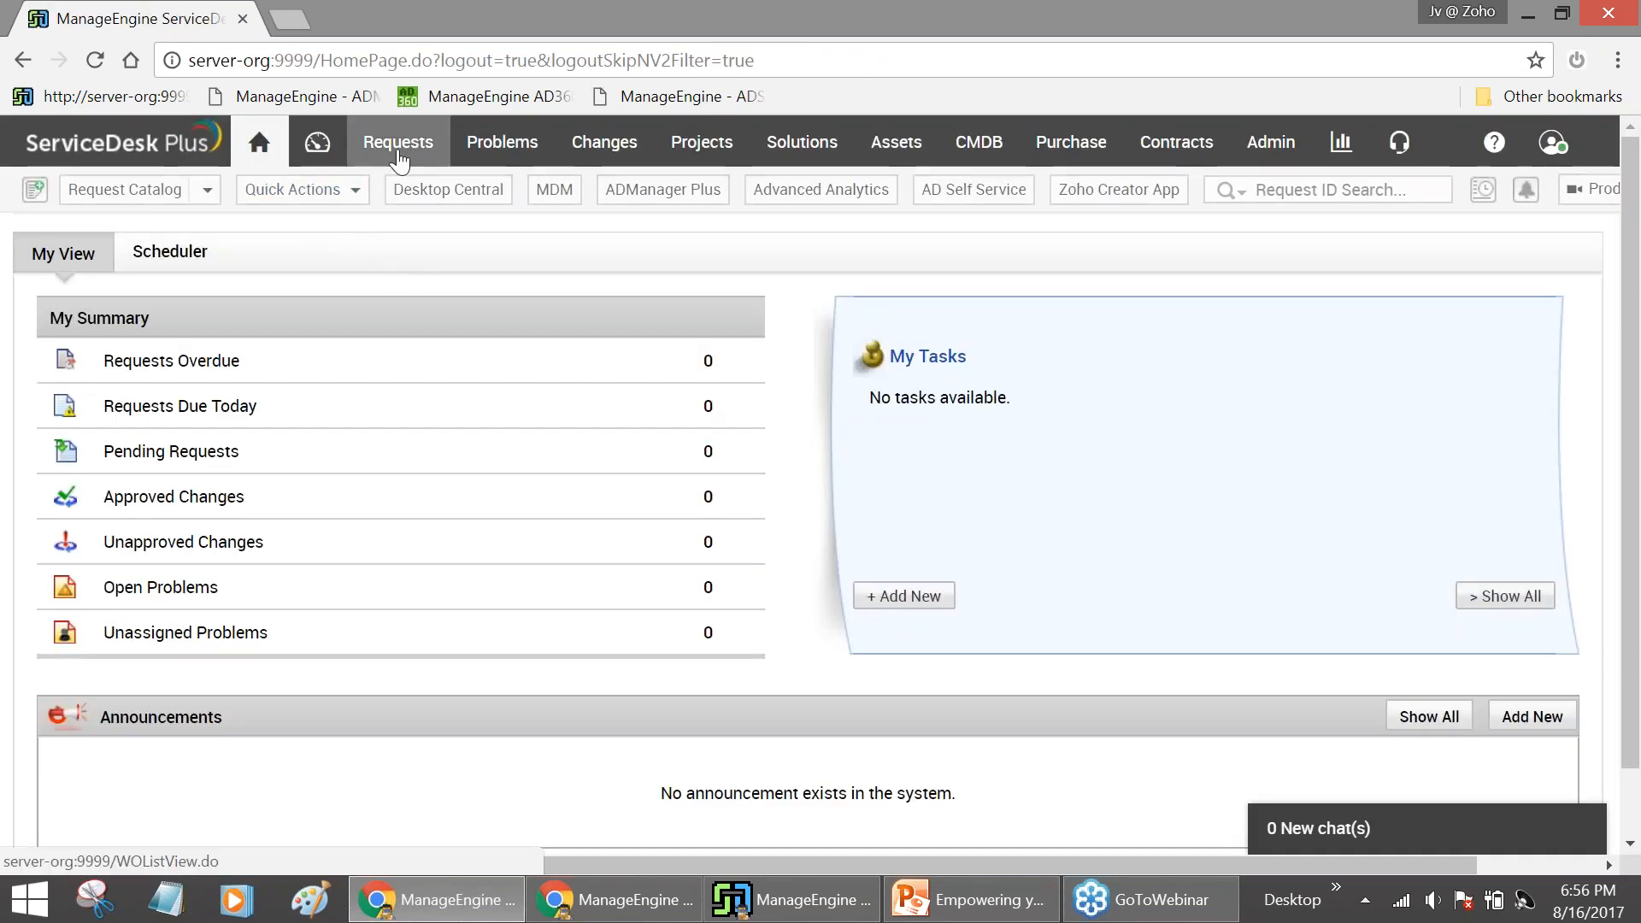
Open User Onboarding request 14 from the open requests, then switch to the ADManager Plus window
click(399, 143)
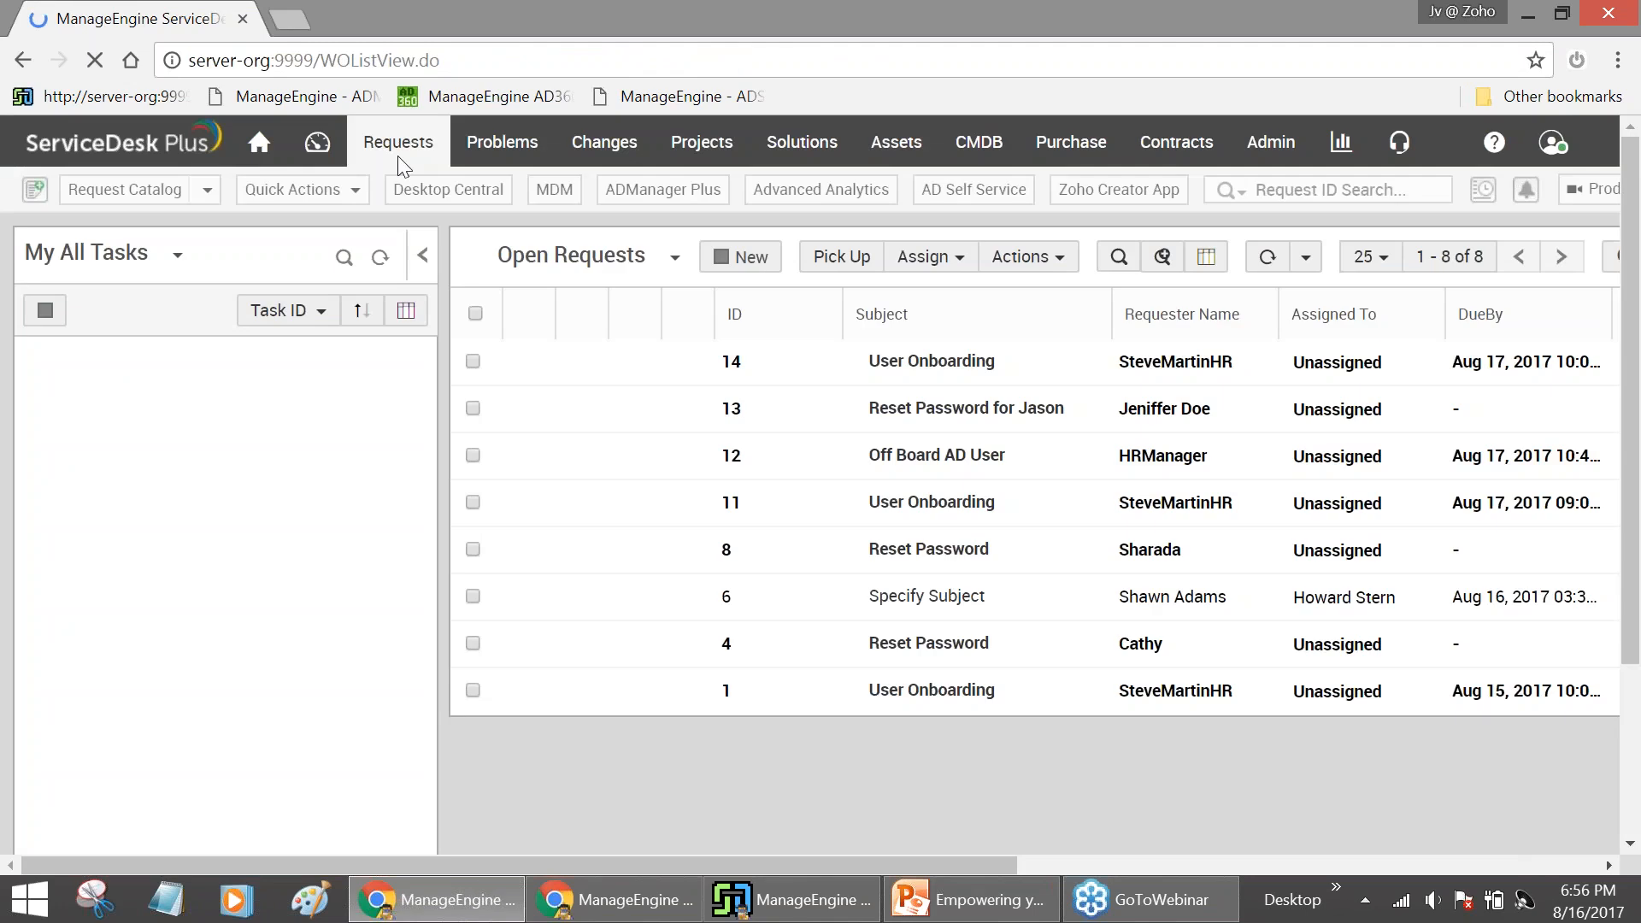
mouse_move(816, 398)
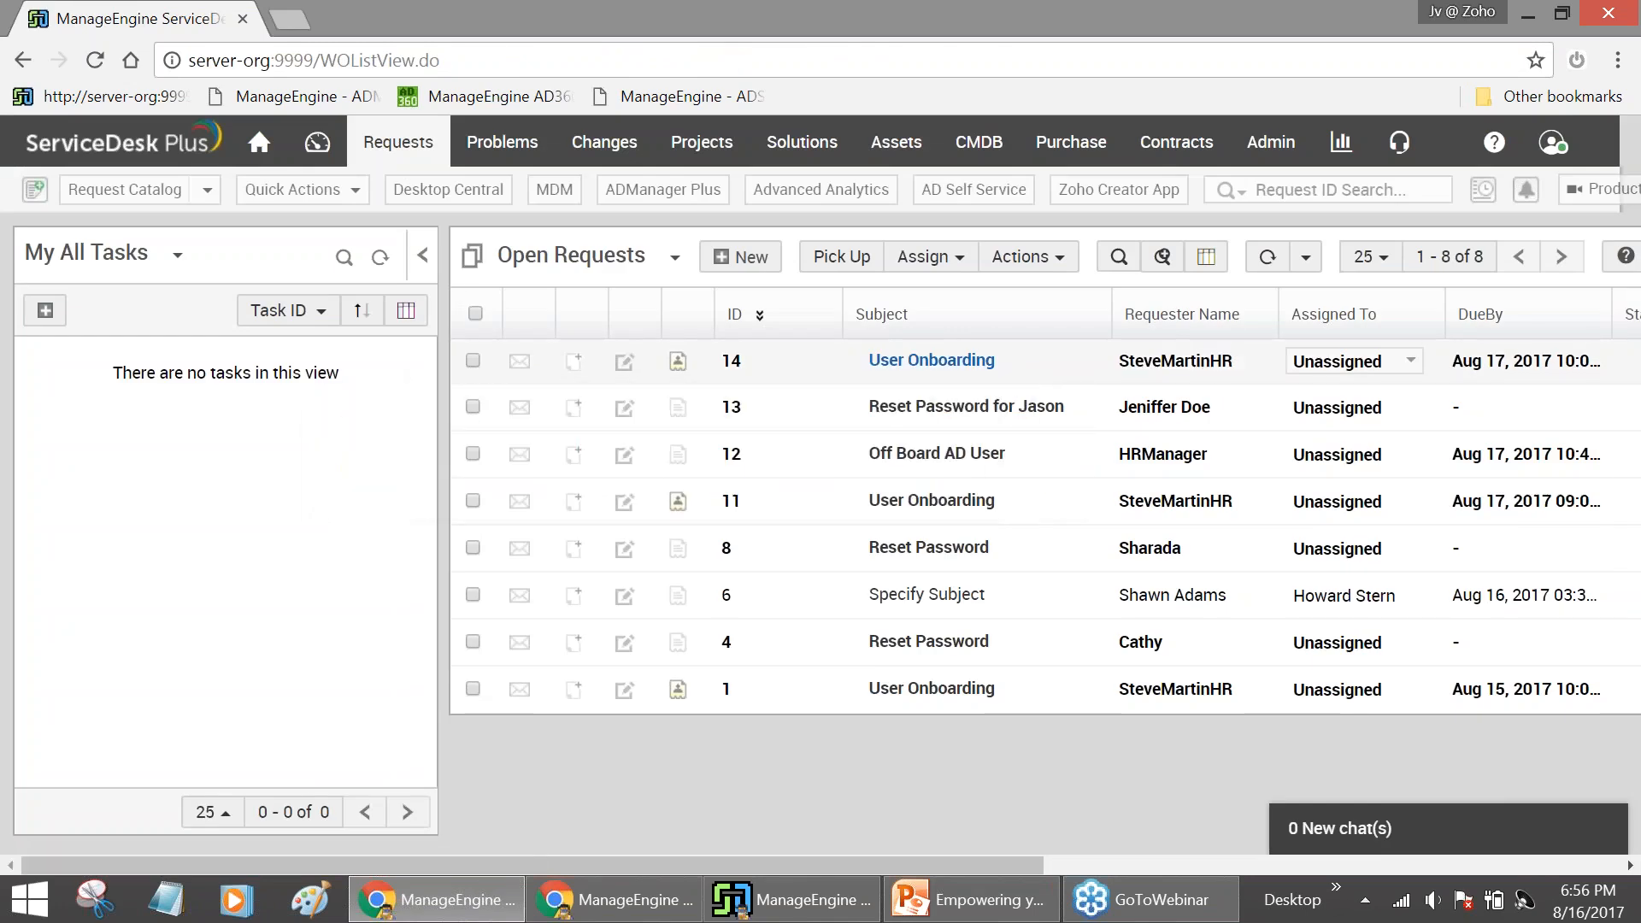
click(1017, 368)
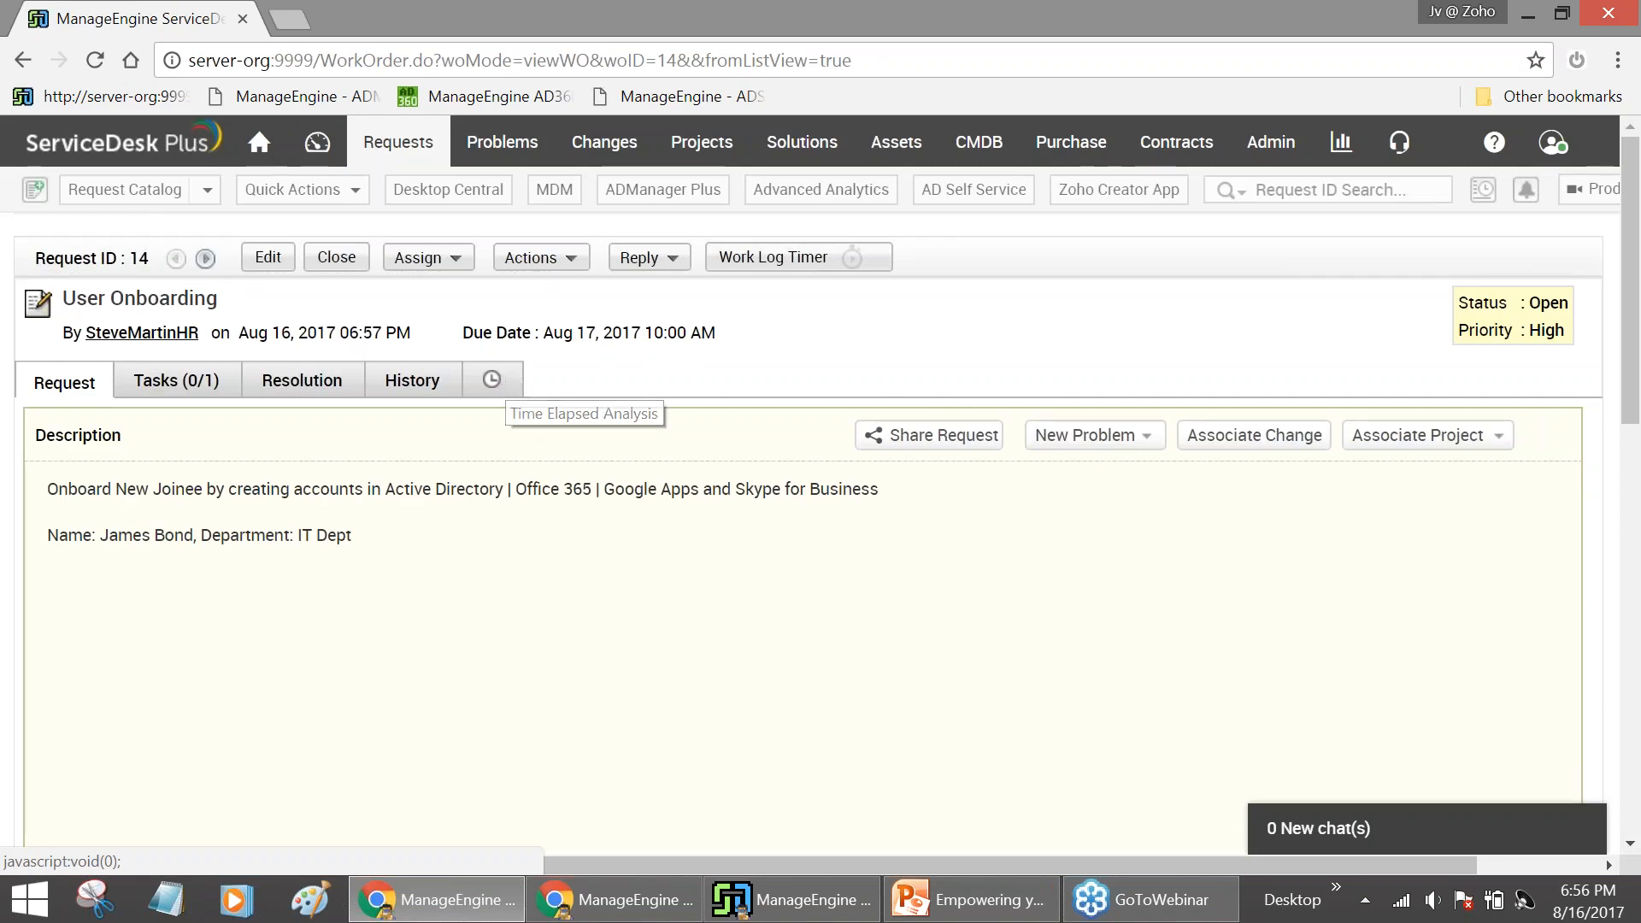
click(613, 899)
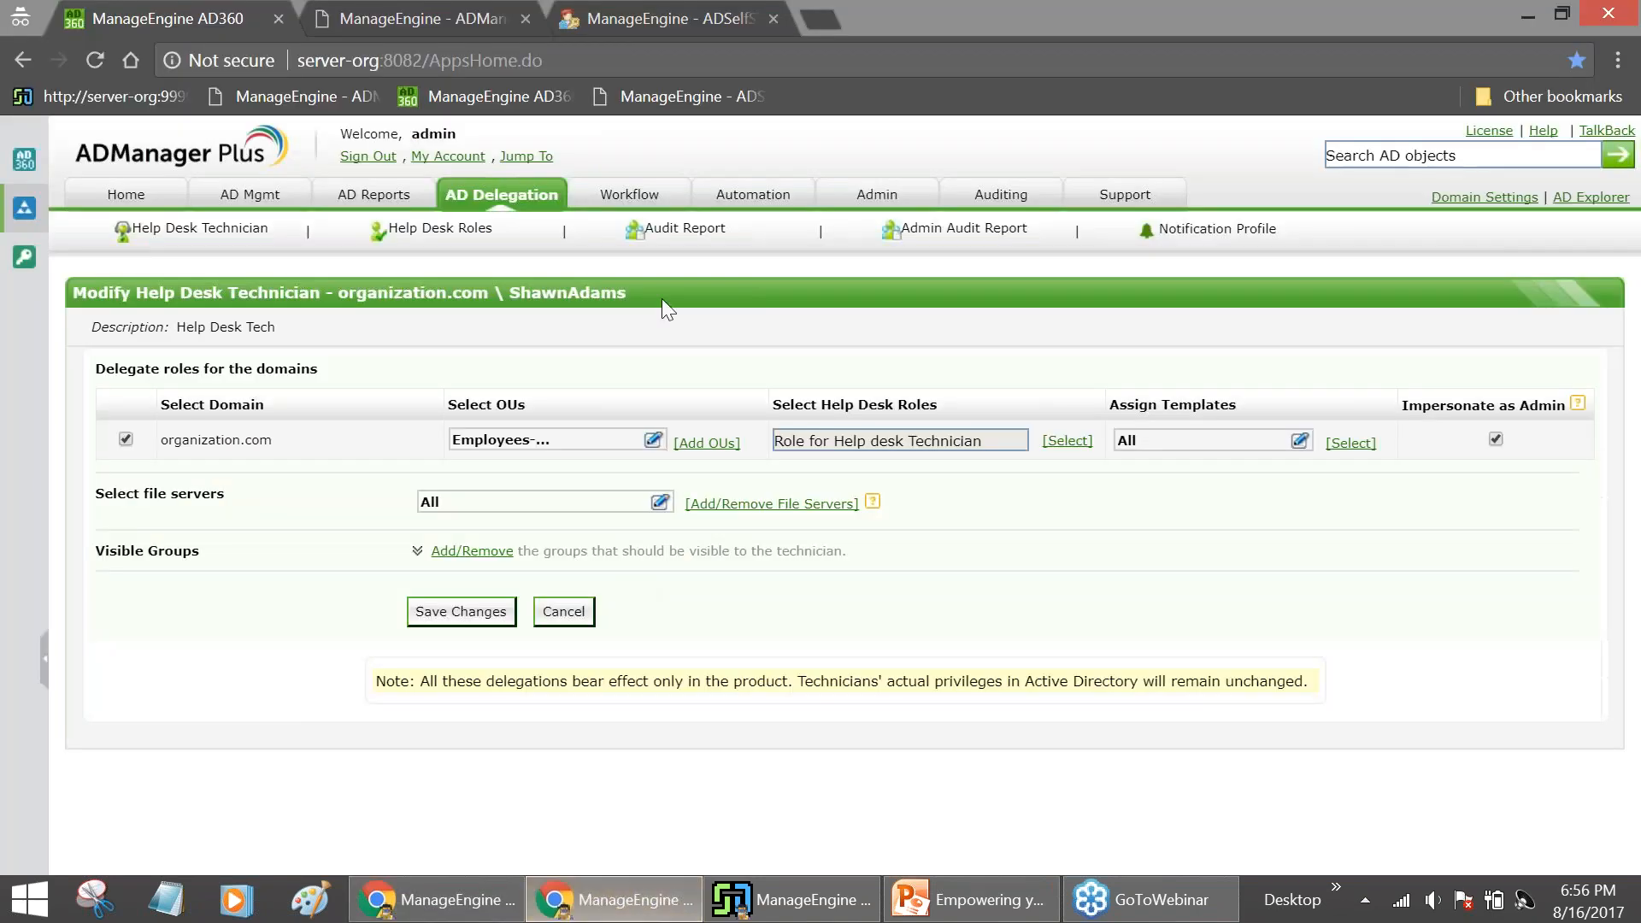
Go to ADManager Plus's Help Desk Technicians list under AD Delegation, then switch back to ServiceDesk Plus
click(543, 205)
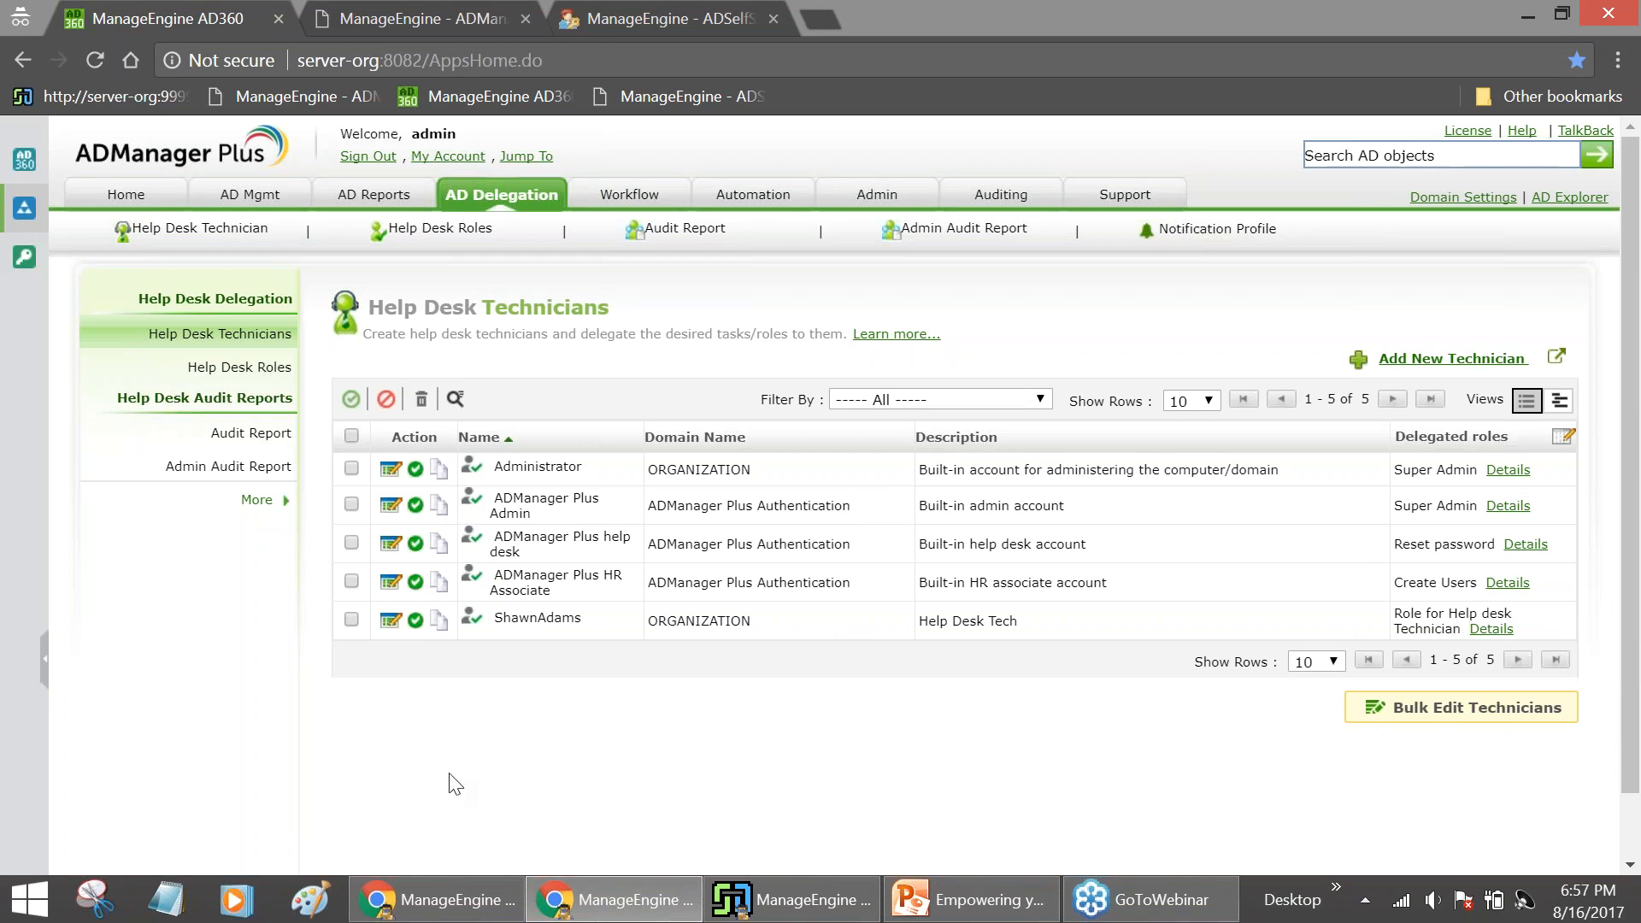
mouse_move(443, 913)
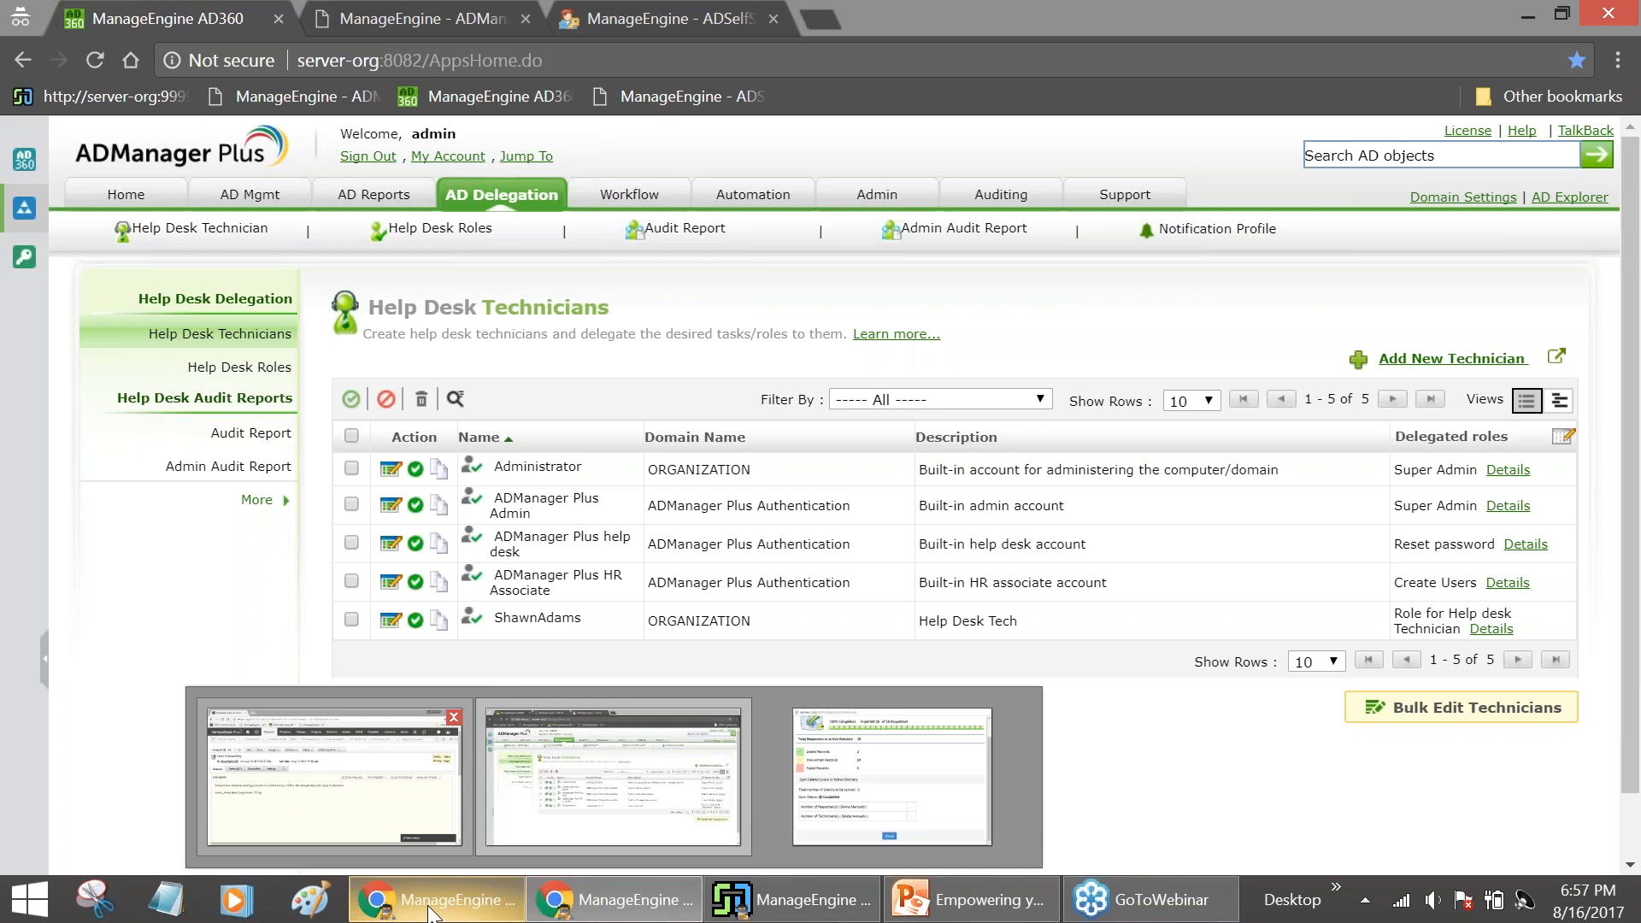
click(430, 911)
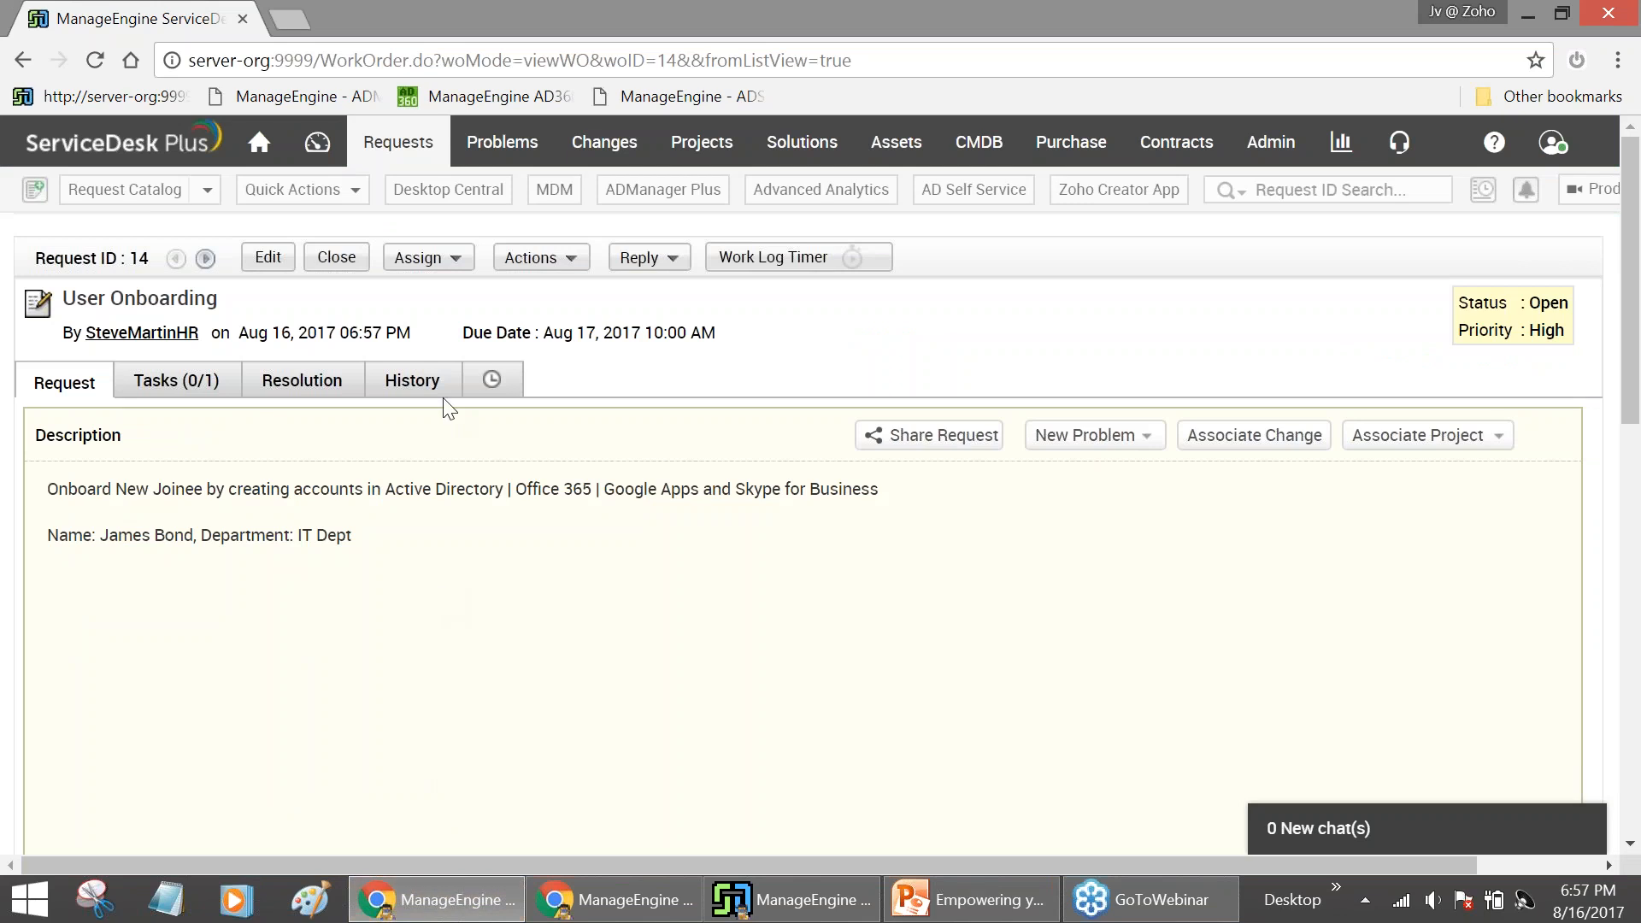
Choose Create User in AD from request 14's Actions menu
click(532, 261)
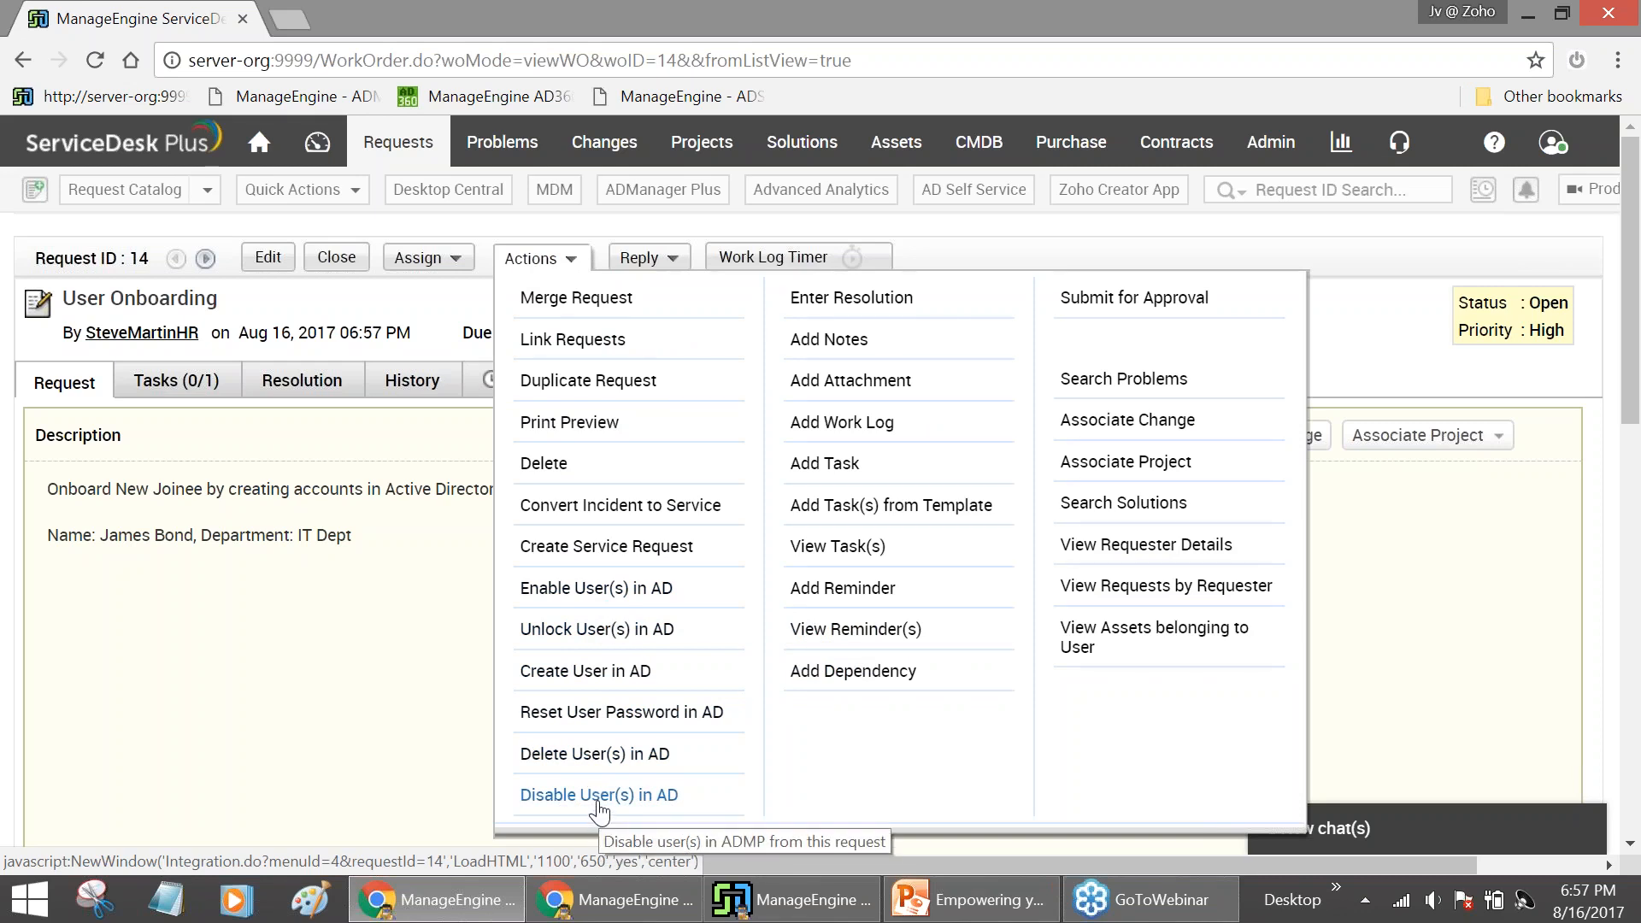
click(590, 672)
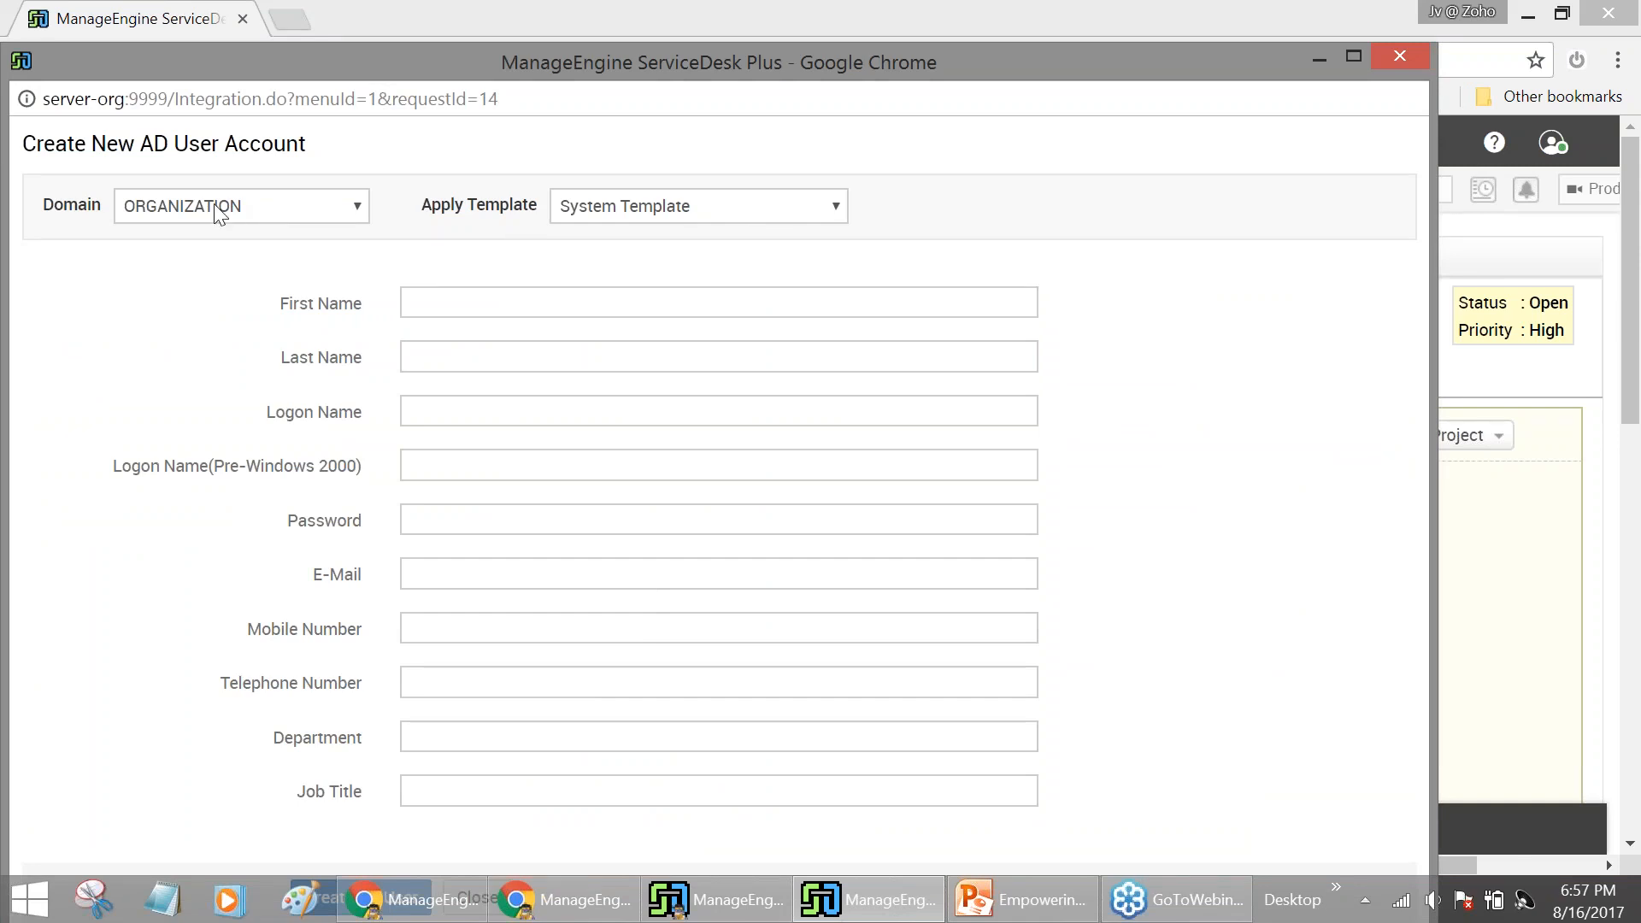
Browse the Apply Template dropdown options, then switch back to the ADManager Plus window
click(676, 213)
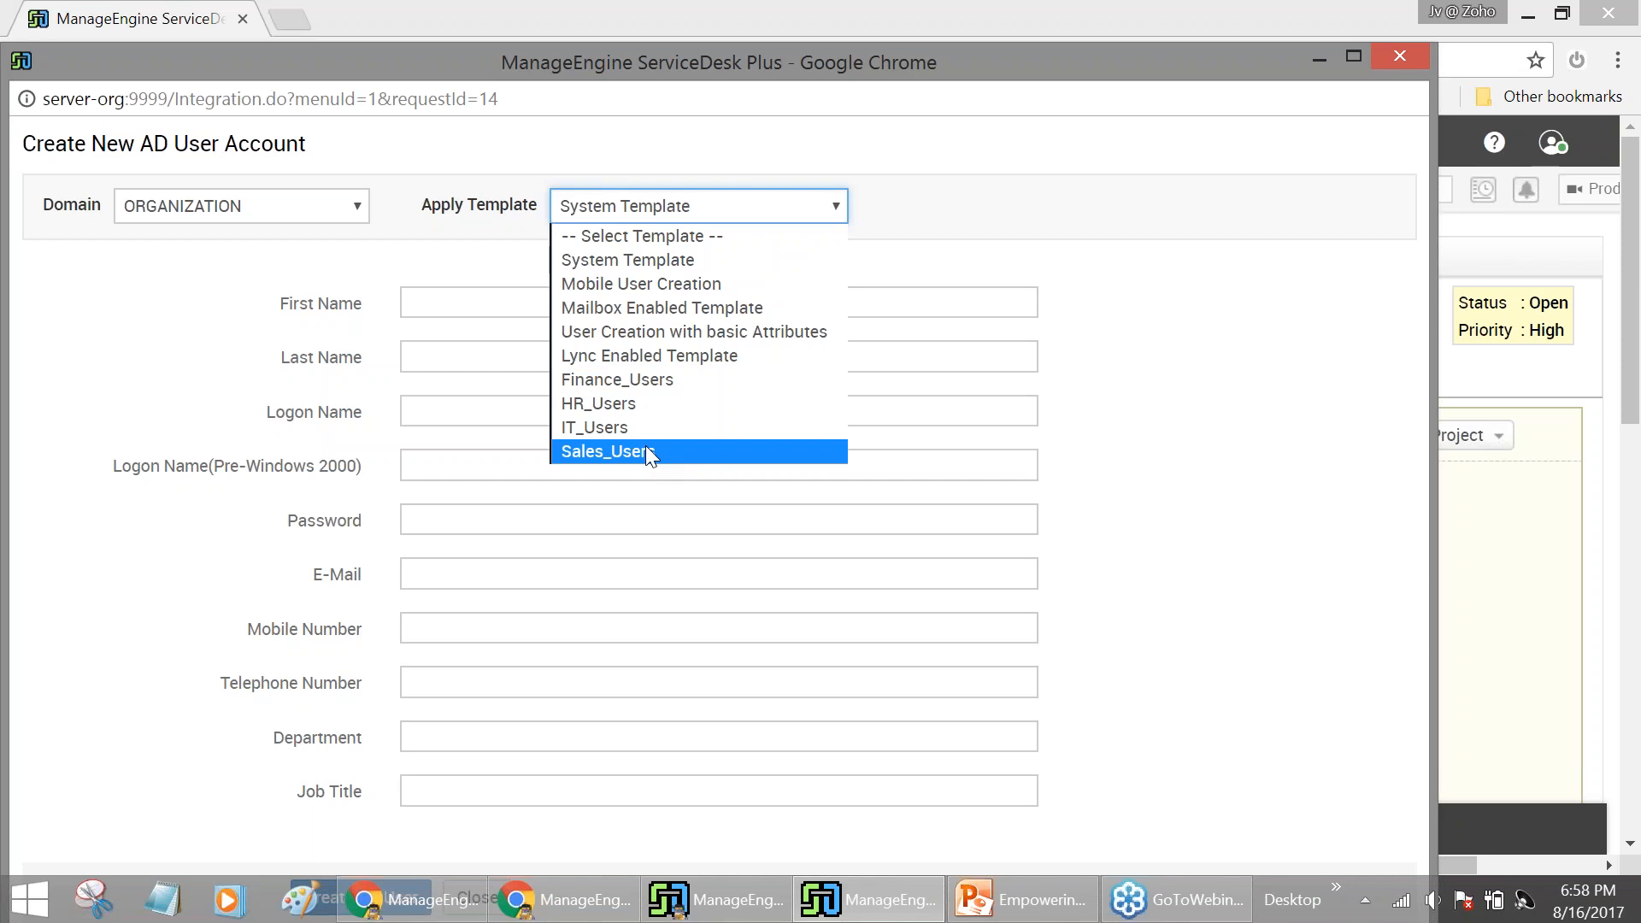
mouse_move(540, 917)
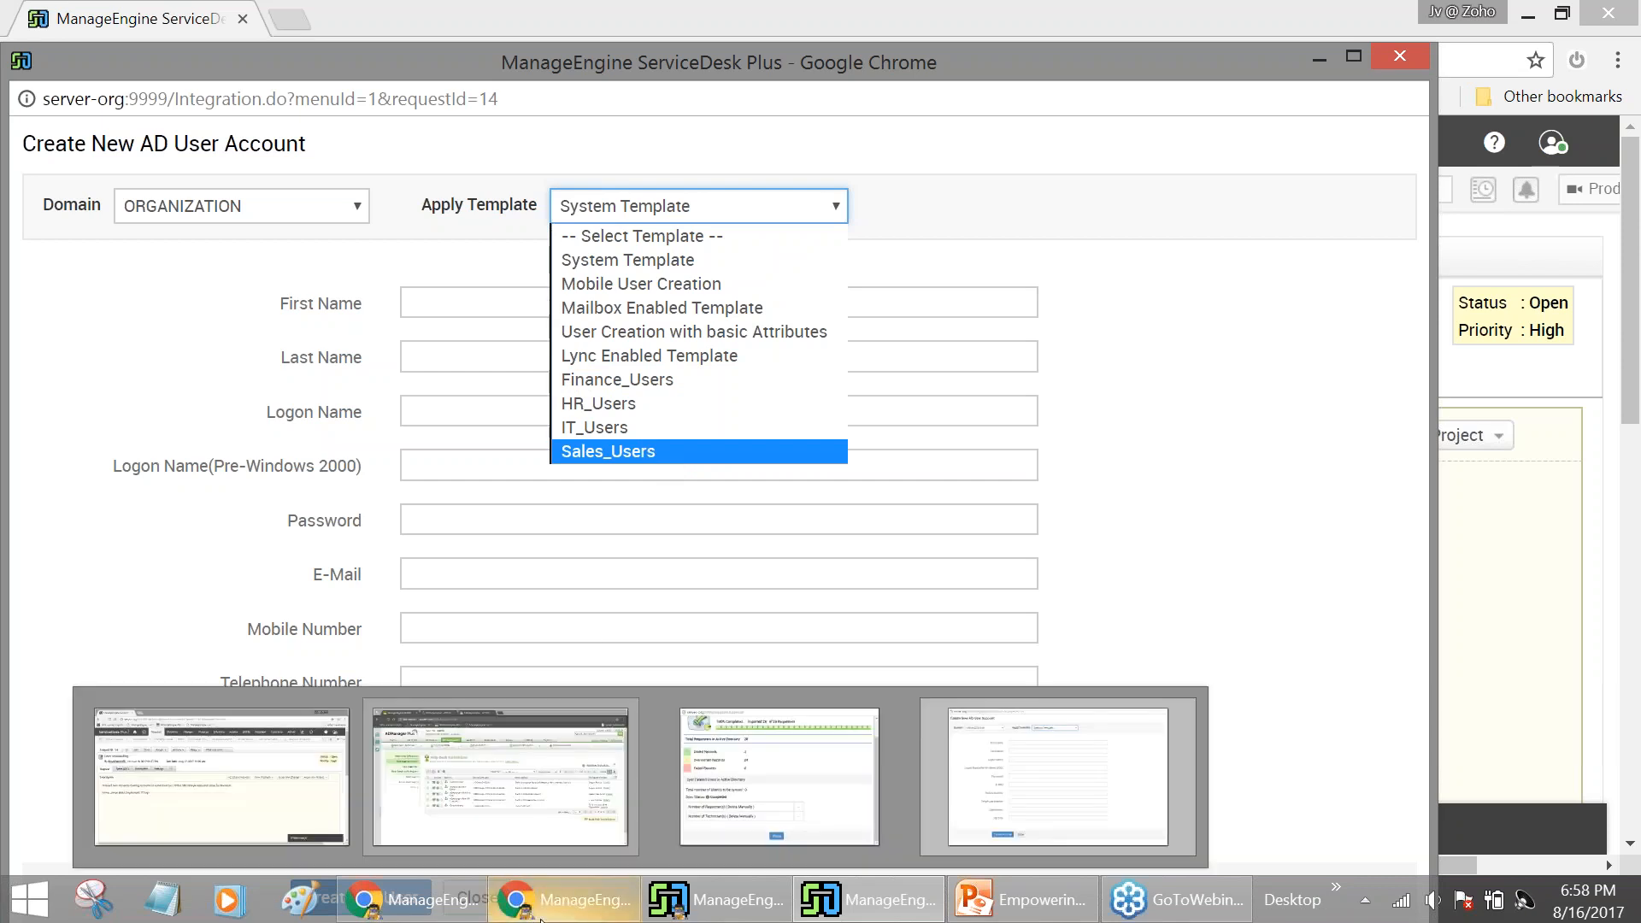
click(500, 778)
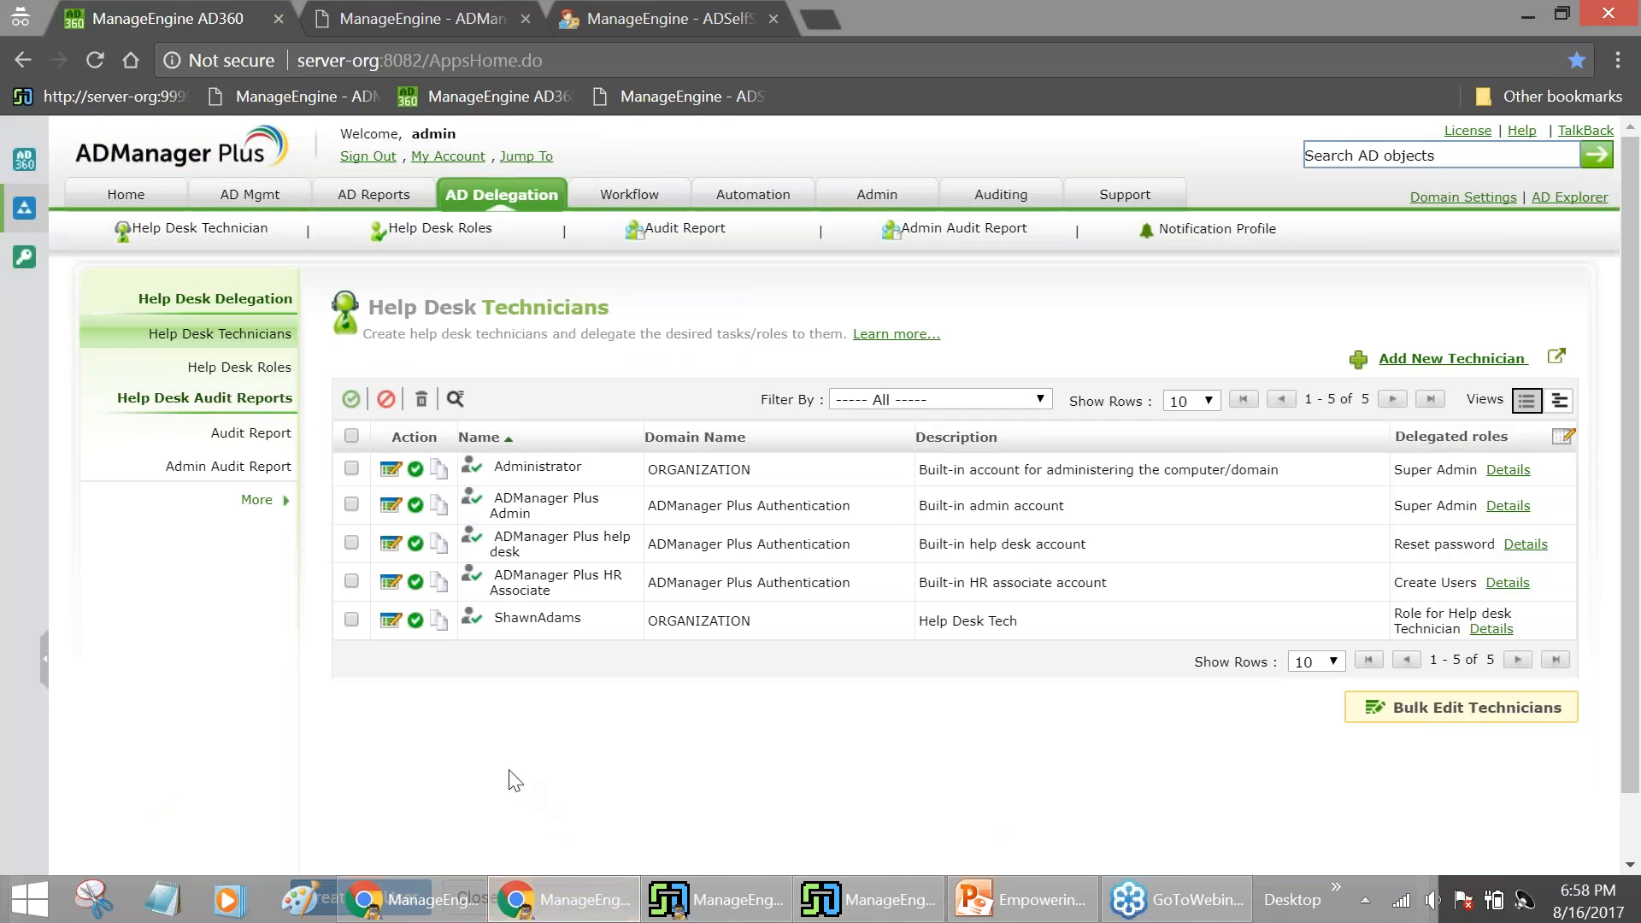
Open User Creation Templates from the AD Mgmt tab's User Templates section
click(256, 202)
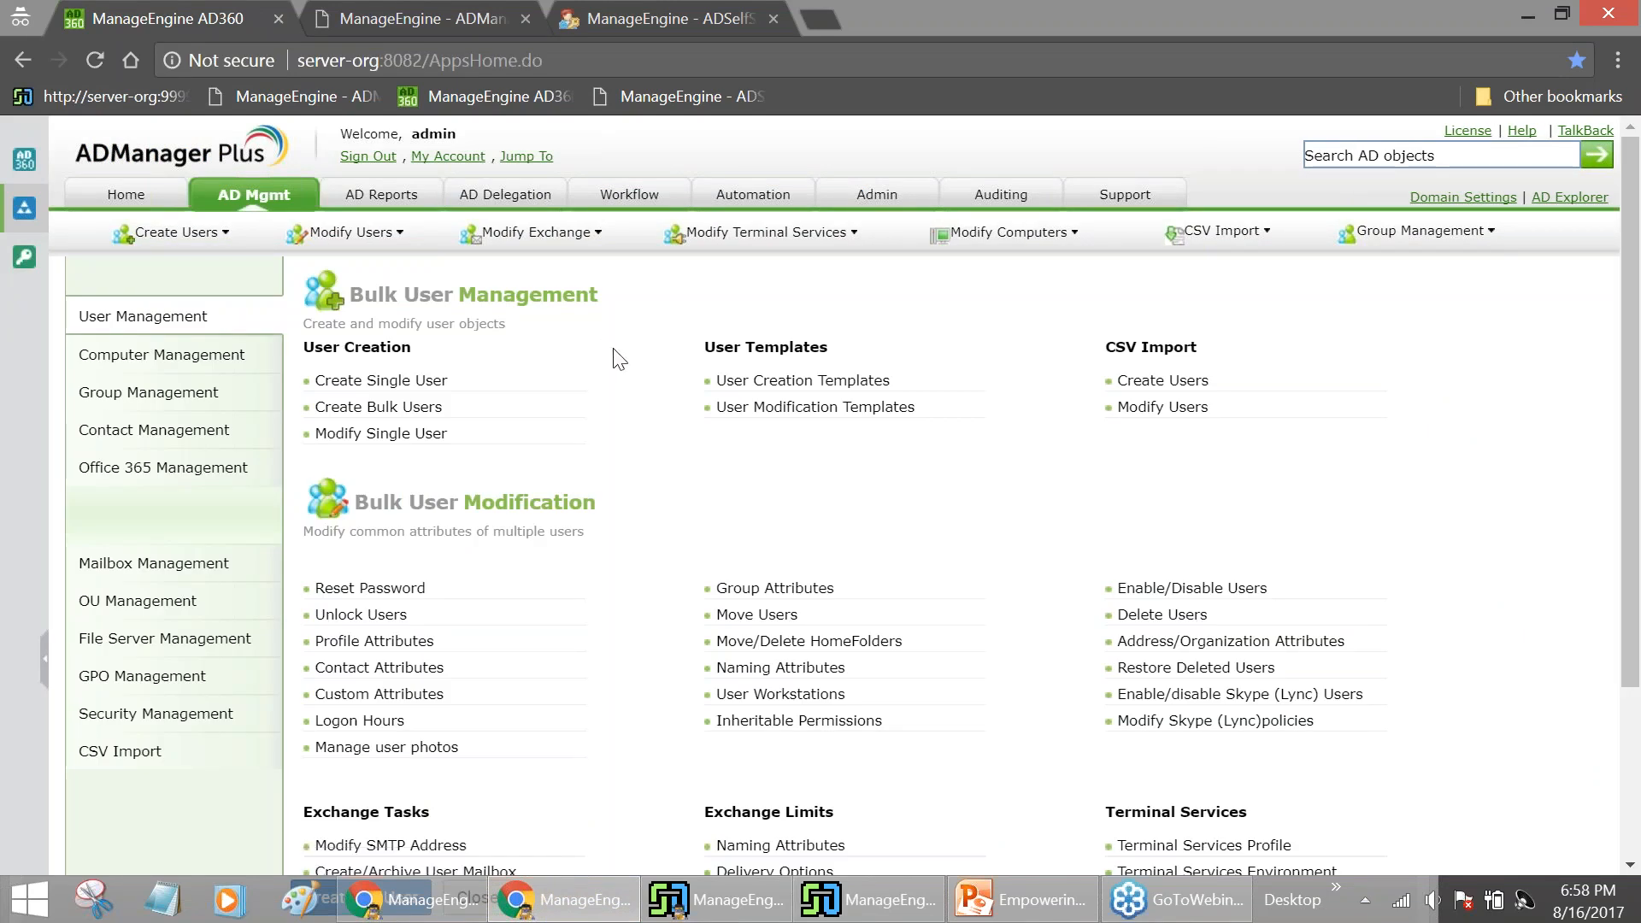
click(733, 391)
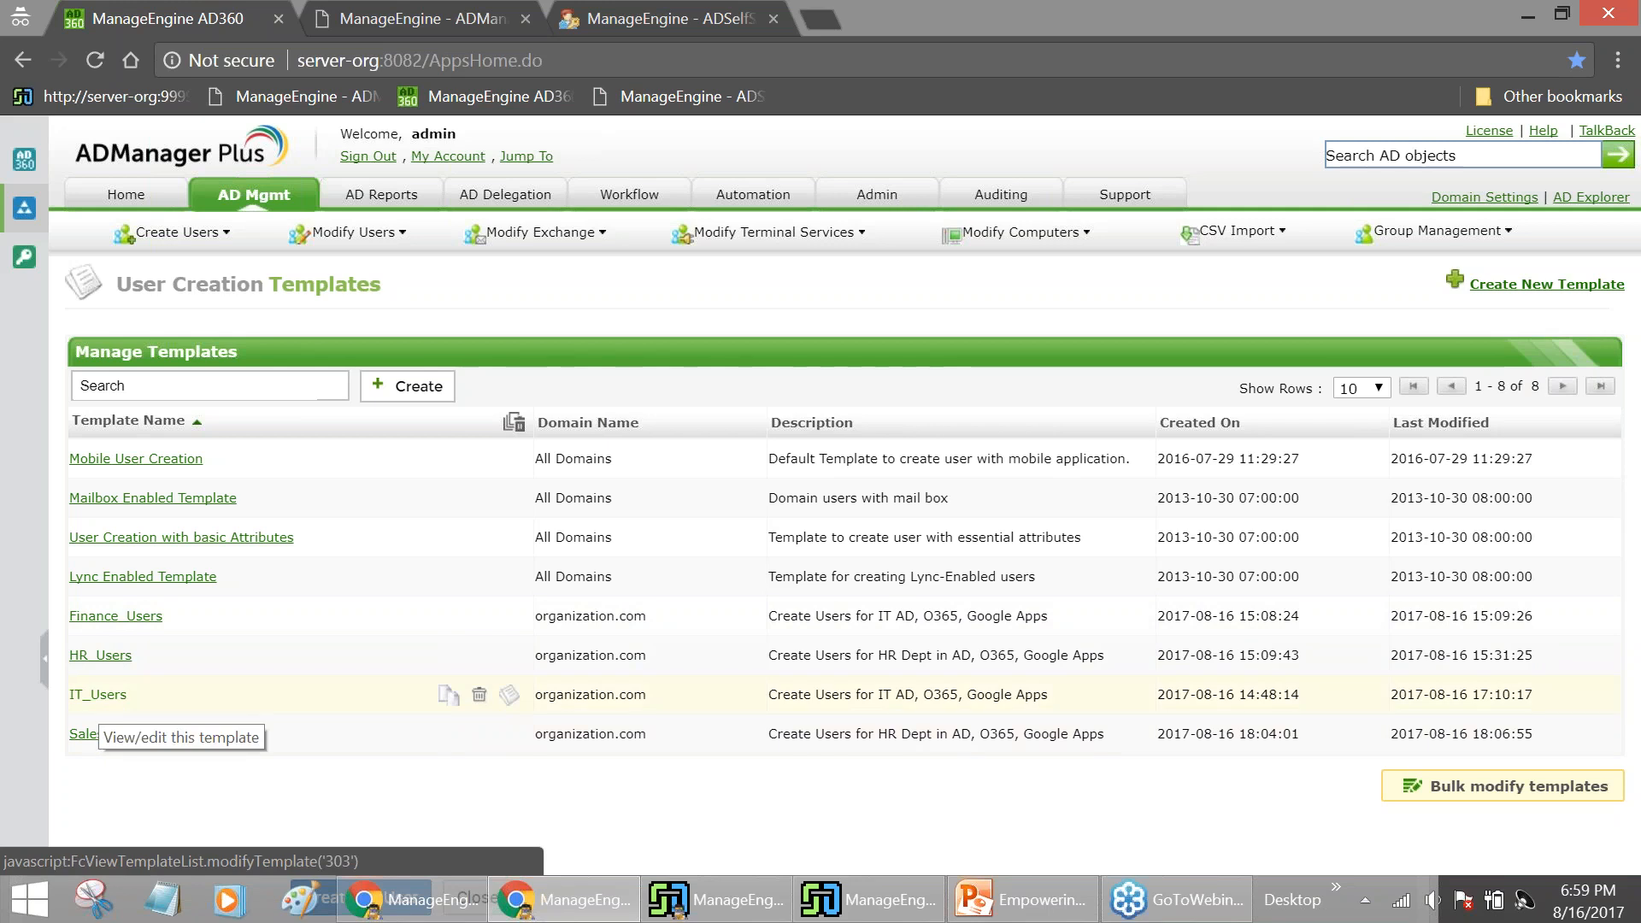
Open the IT_Users template and inspect its General Description value, IT Department
click(101, 699)
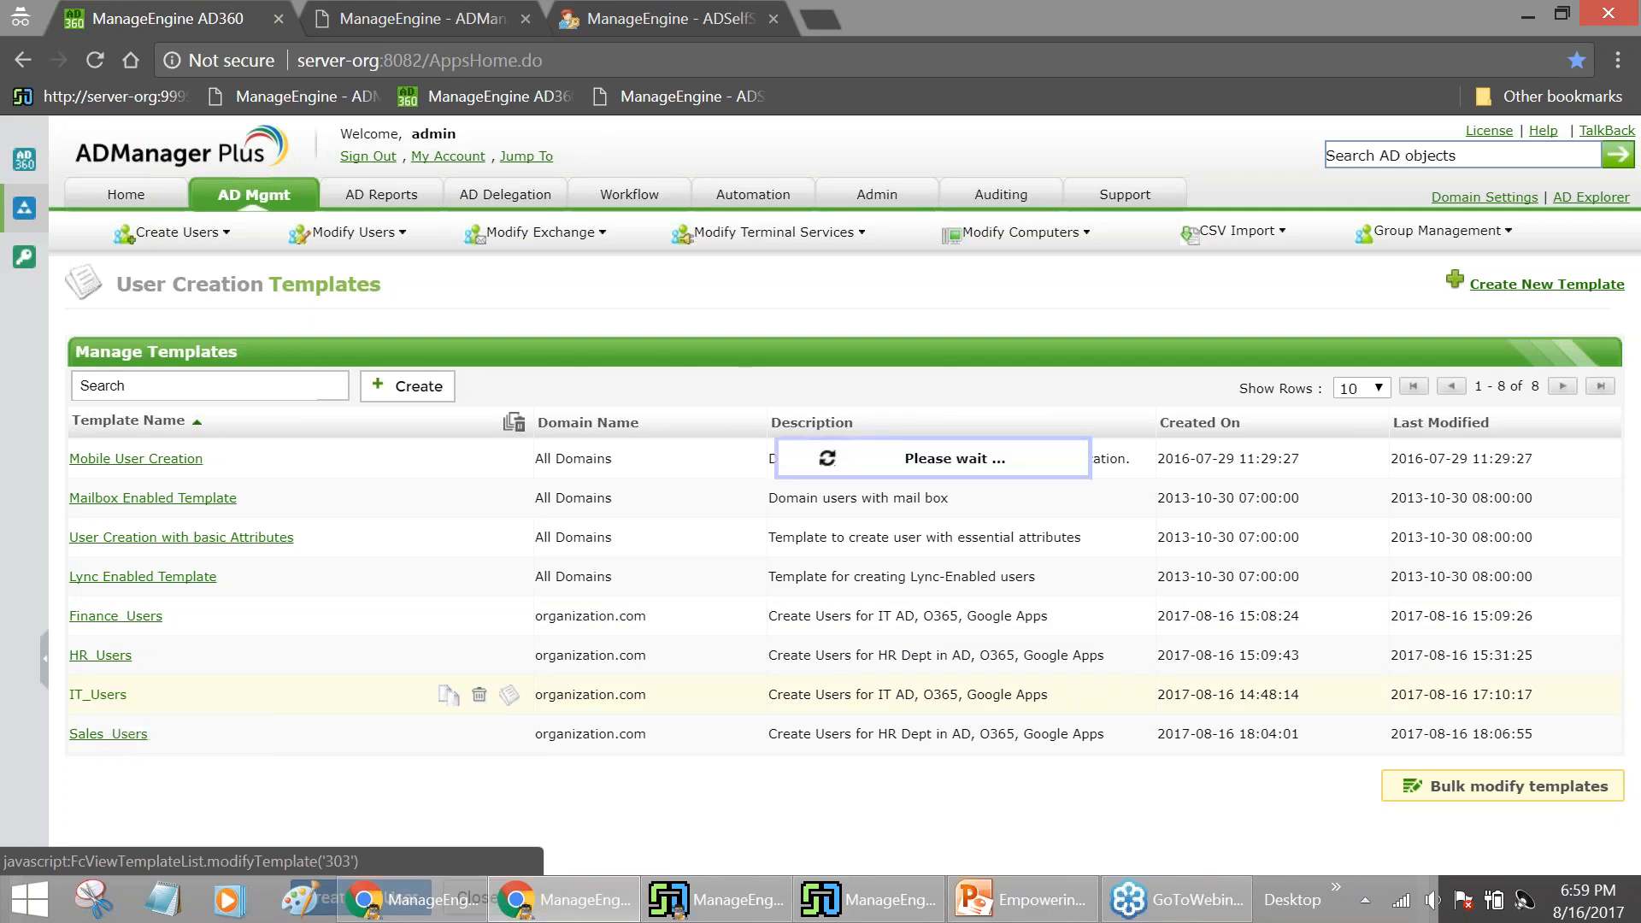
scroll(371, 517, down, 1)
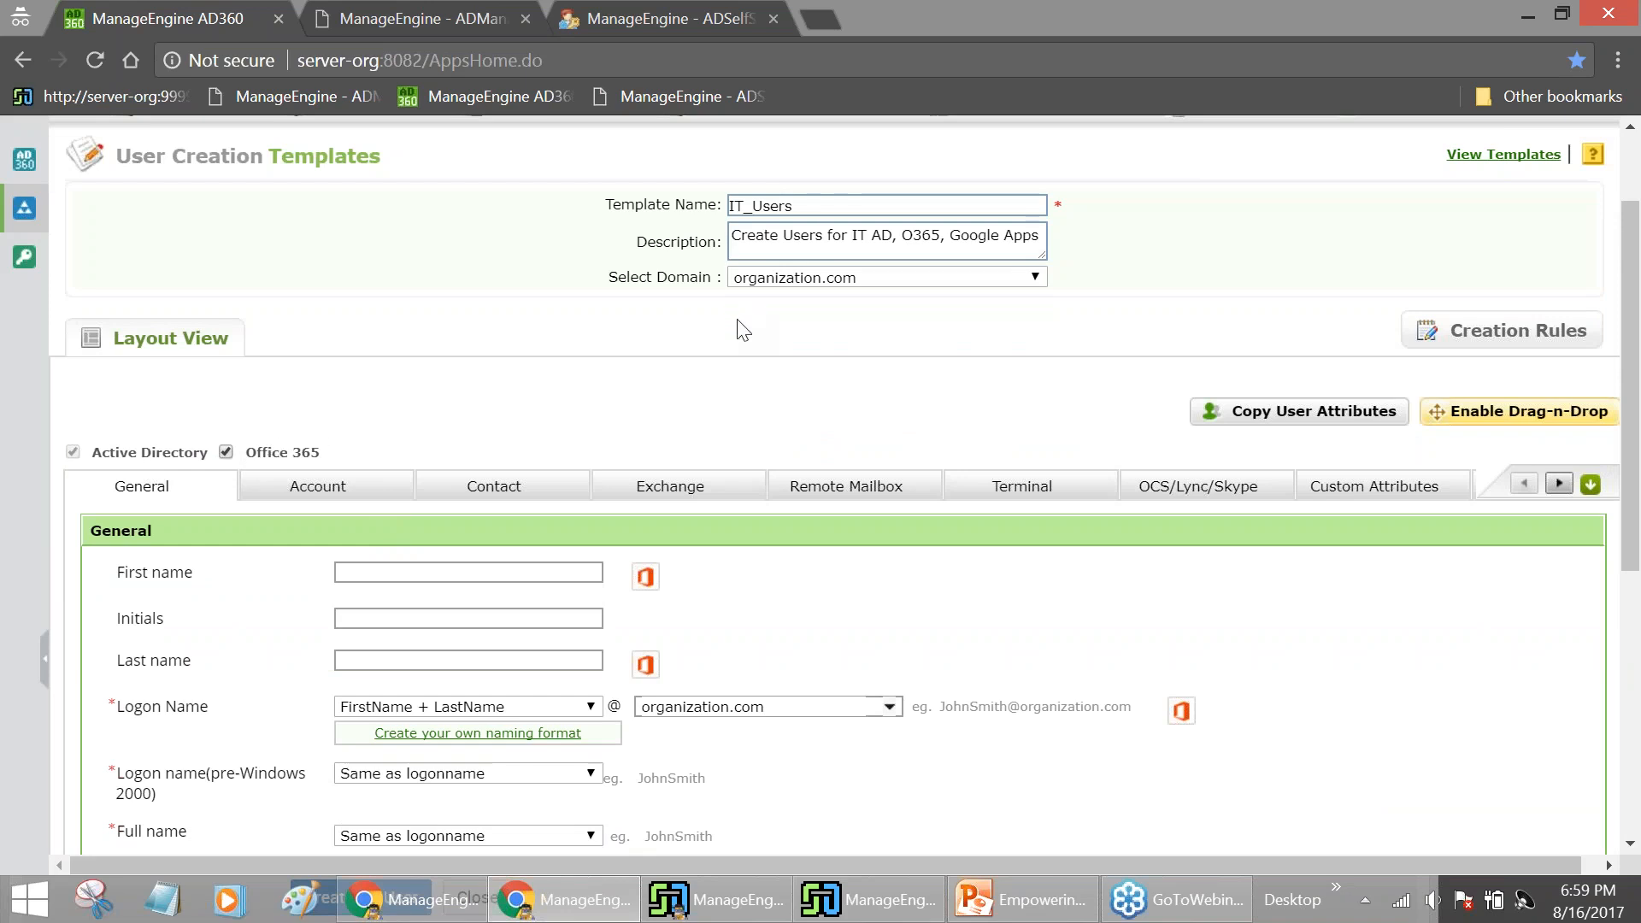
scroll(743, 331, down, 2)
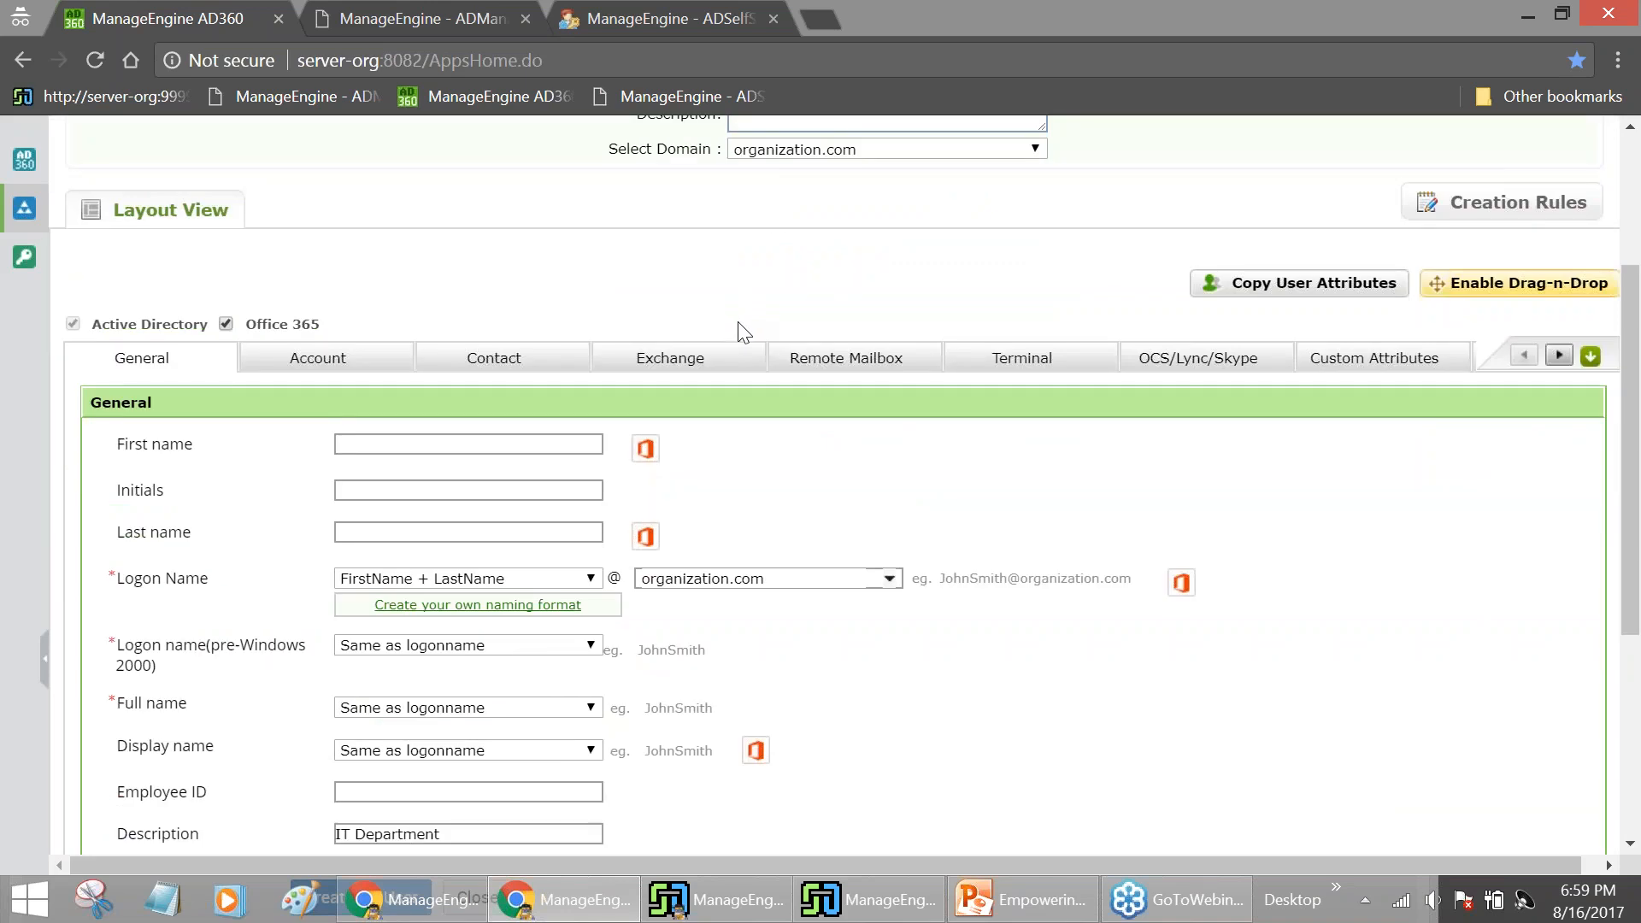
scroll(741, 336, down, 4)
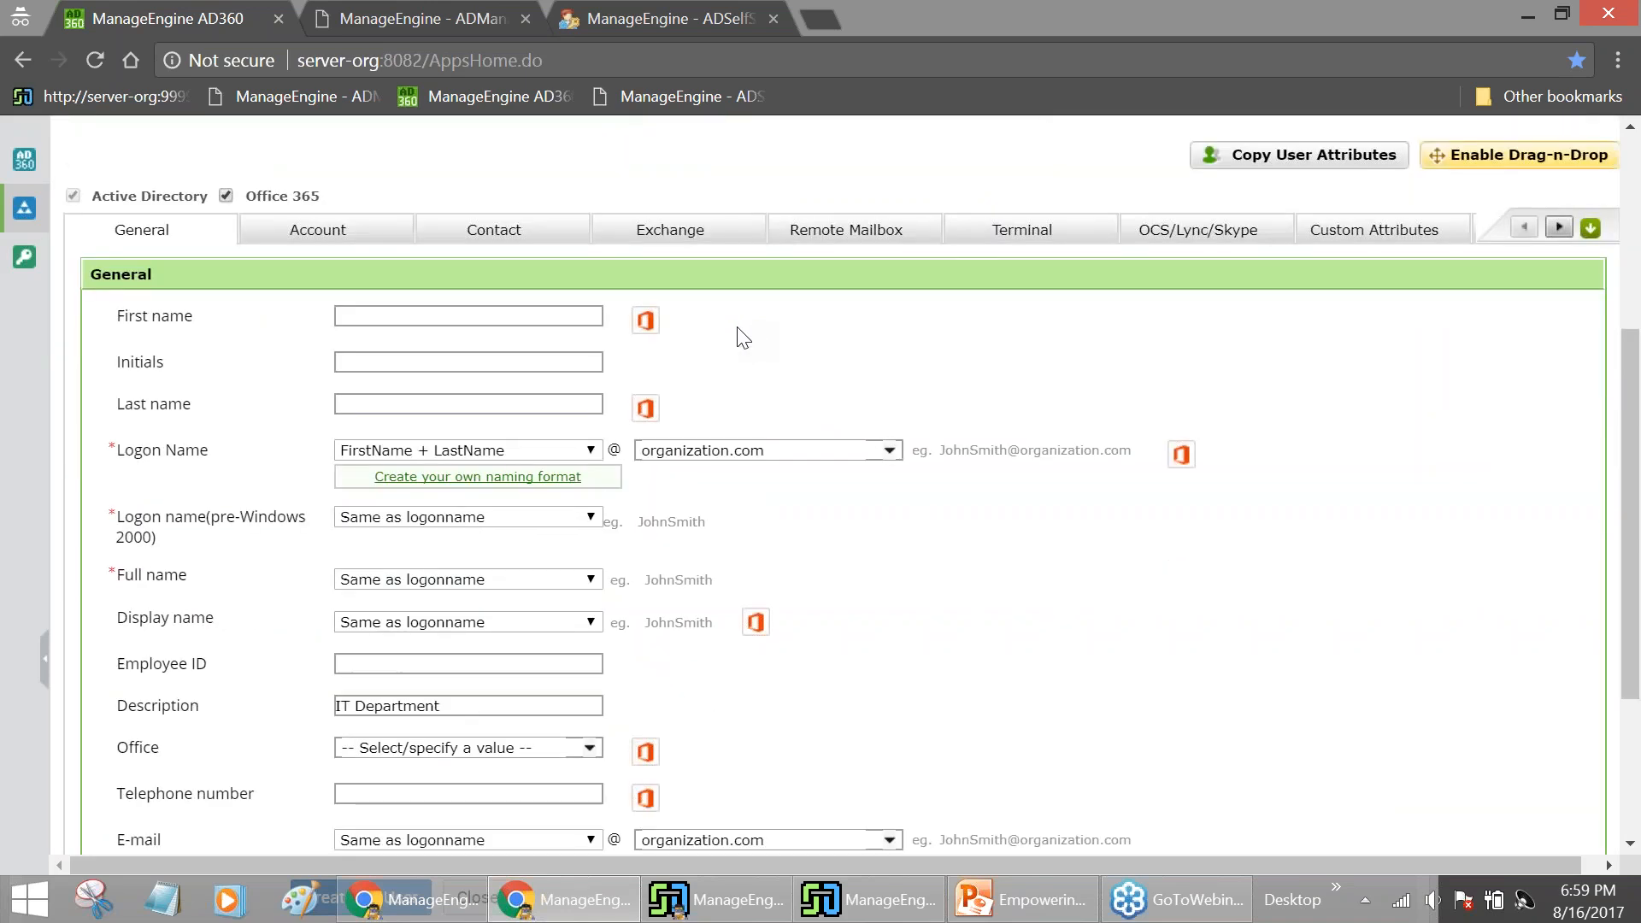
drag(526, 580, 340, 577)
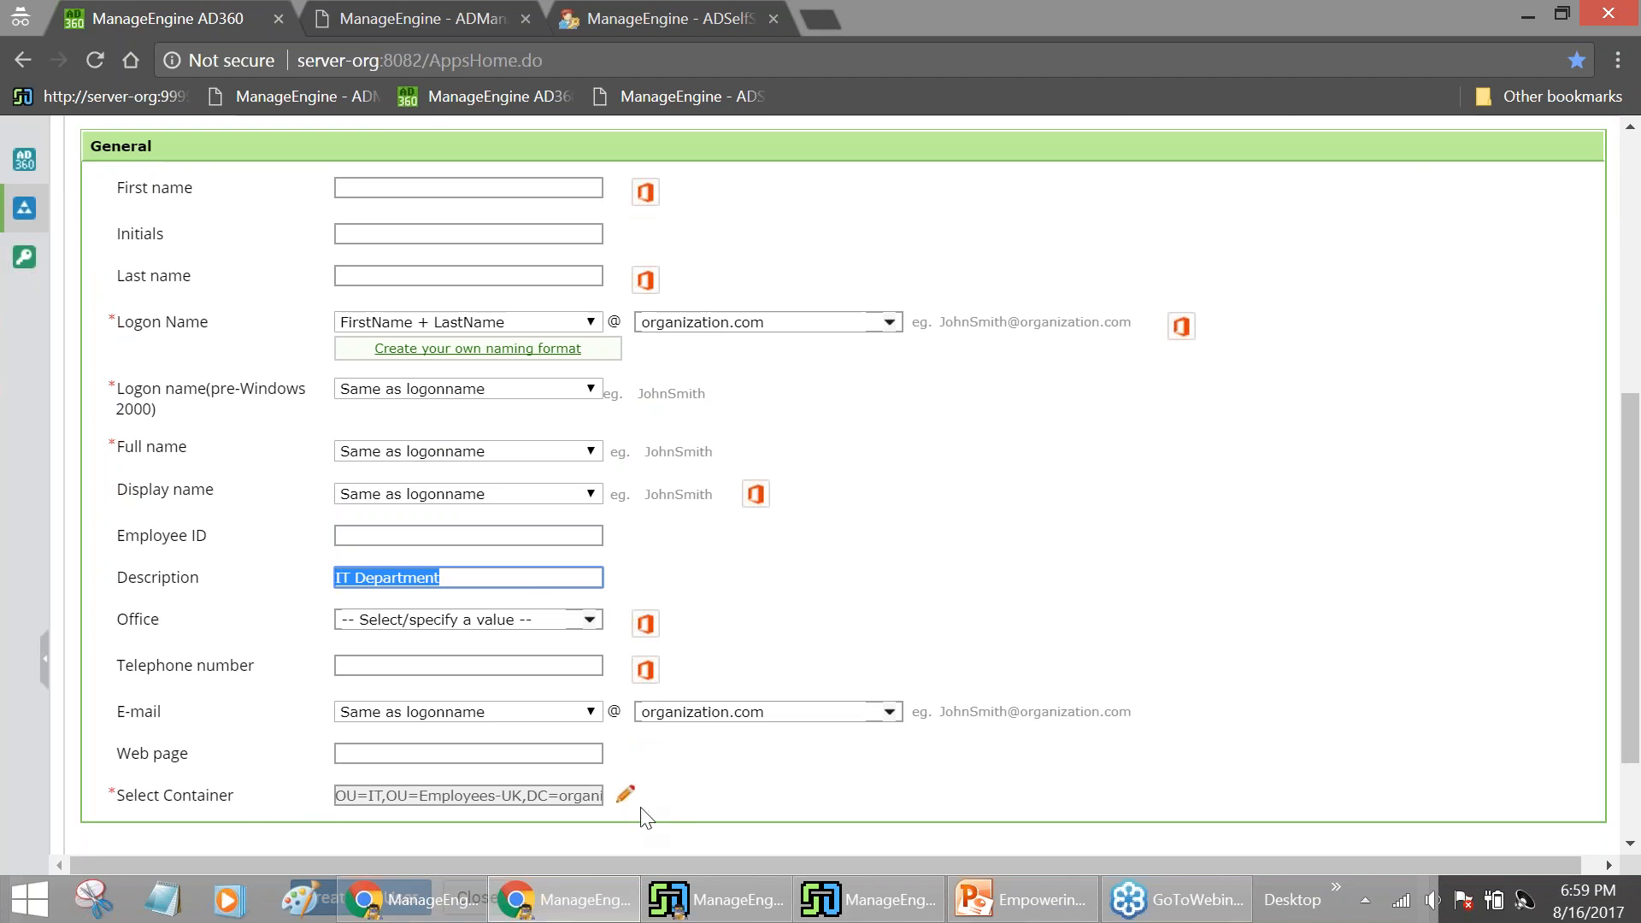
scroll(547, 714, up, 1)
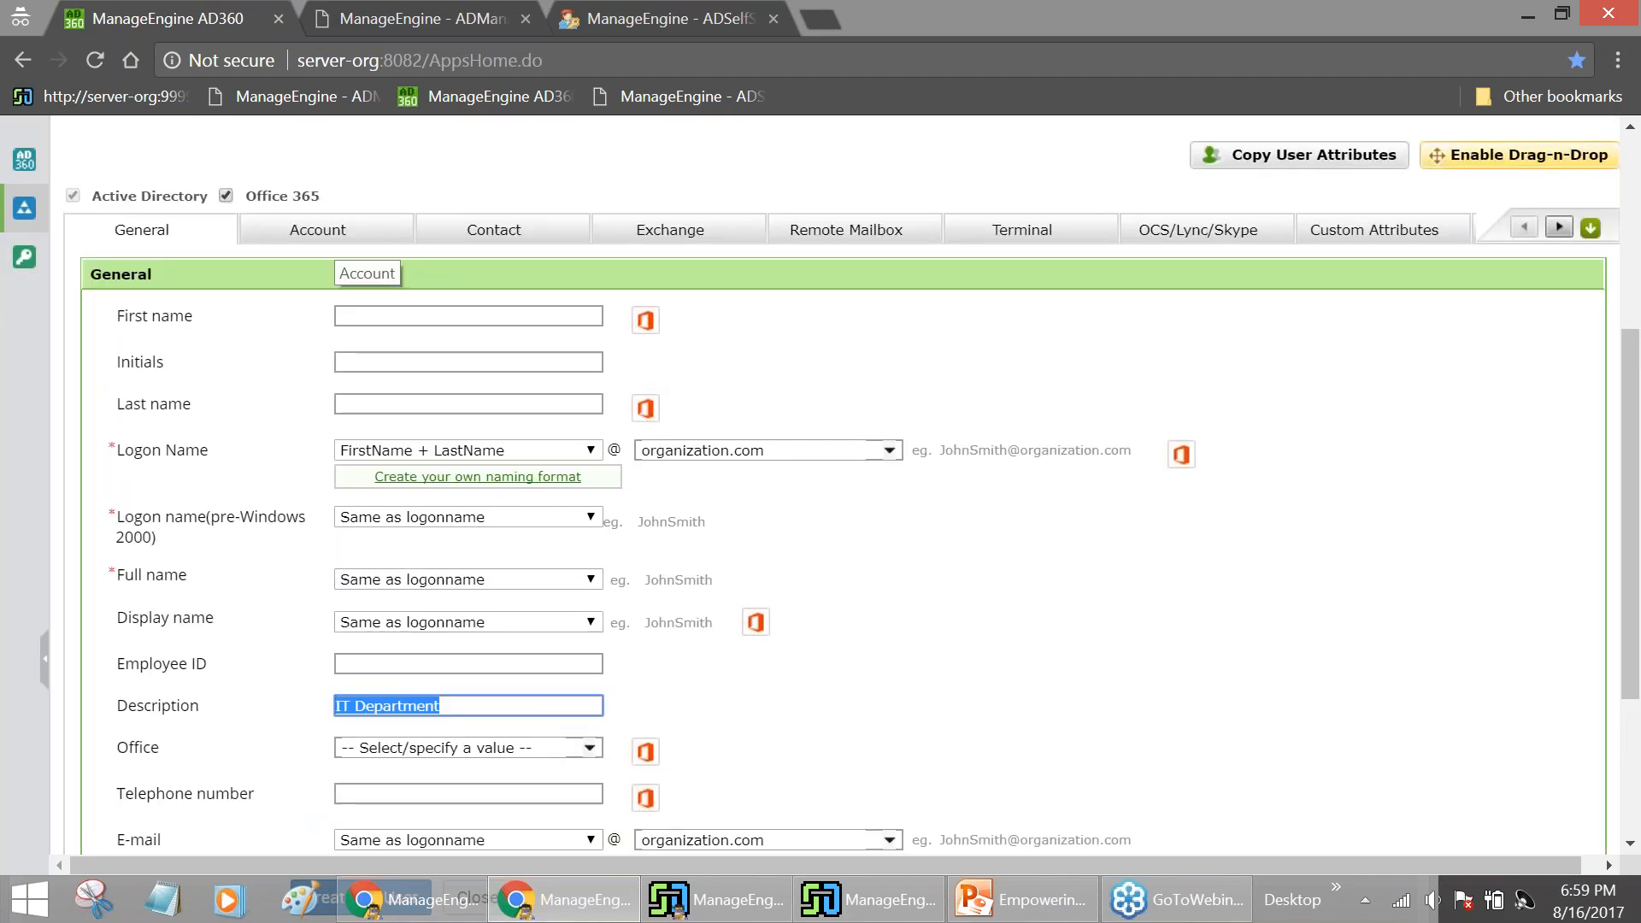
Review the IT_Users template's Contact tab (Department: Information and Technology, Manager), then return to Account
click(342, 233)
scroll(341, 235, up, 3)
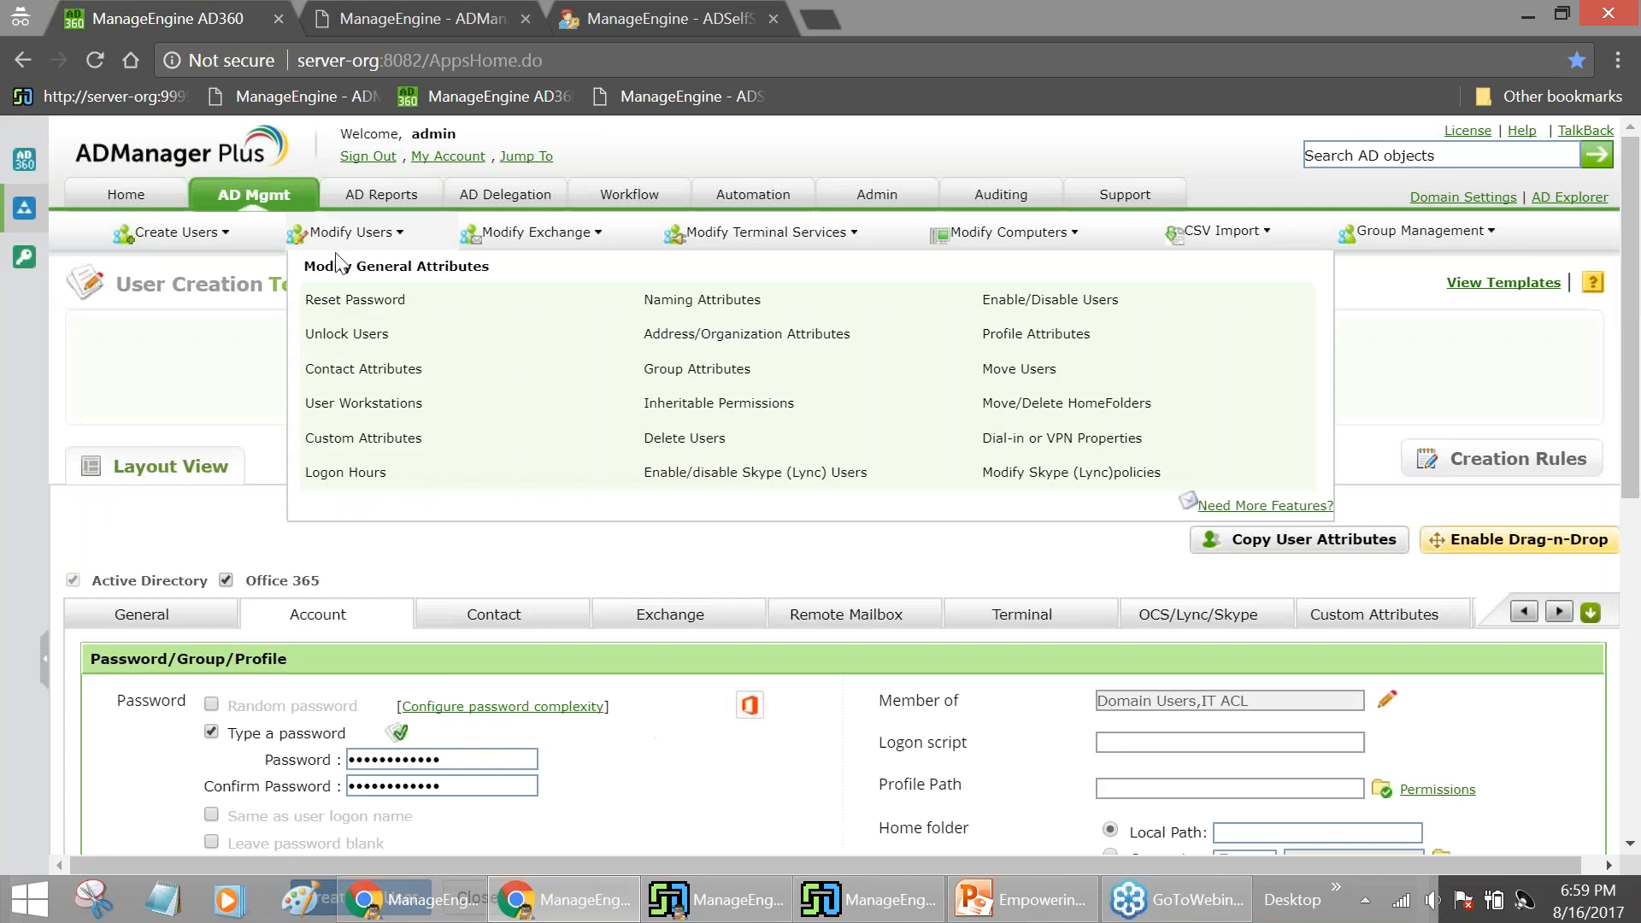
scroll(442, 653, down, 1)
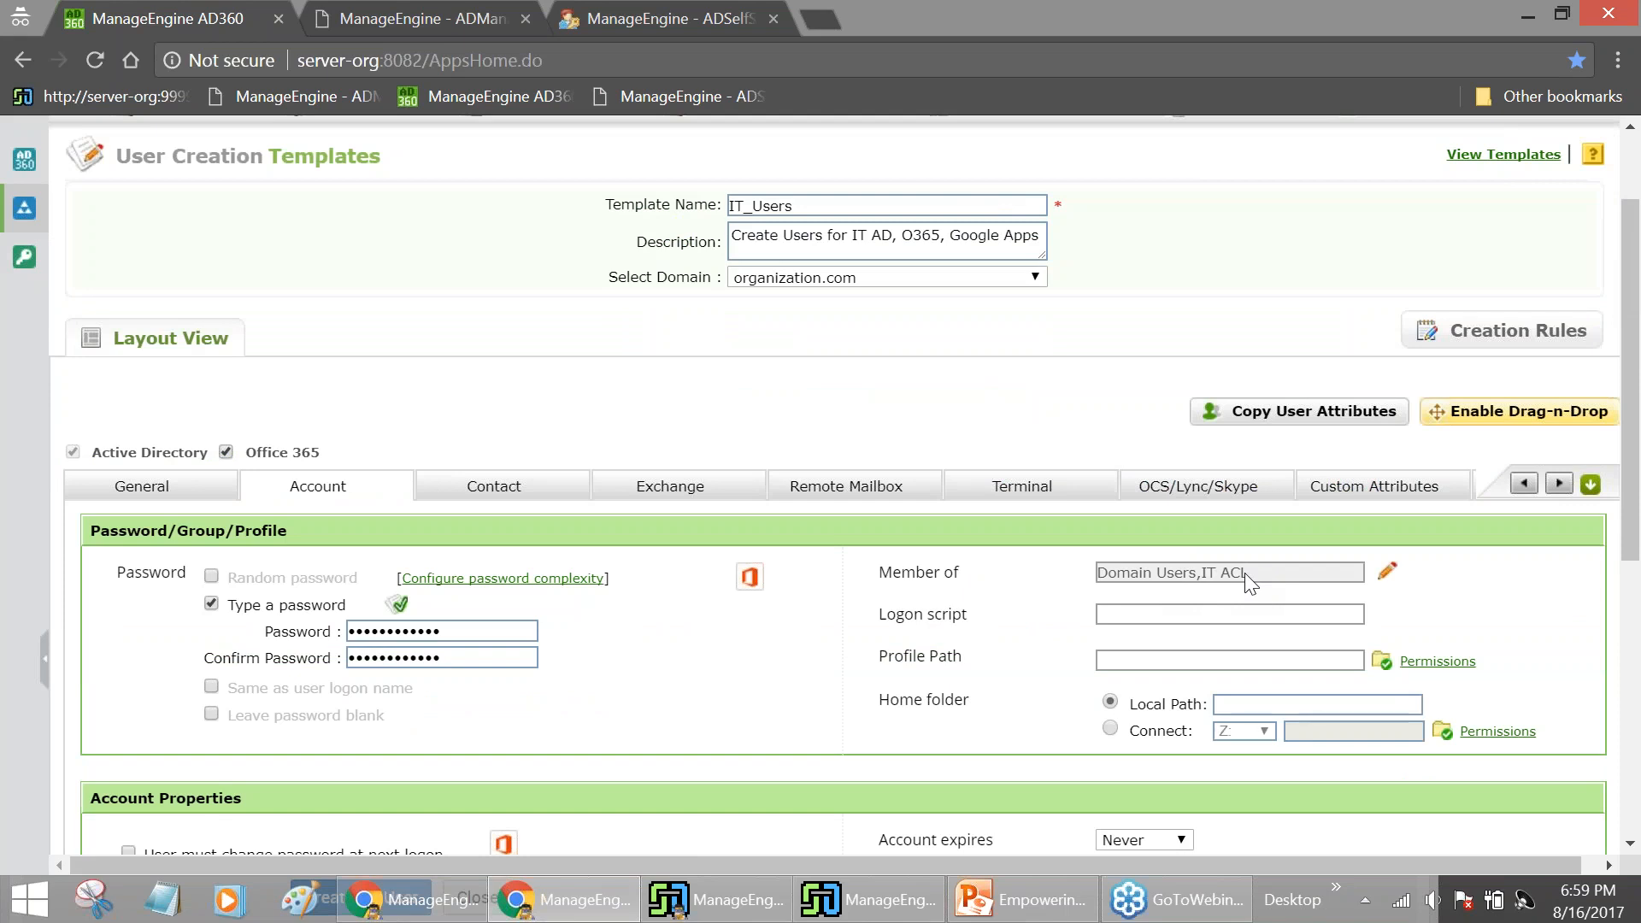
scroll(1223, 597, down, 1)
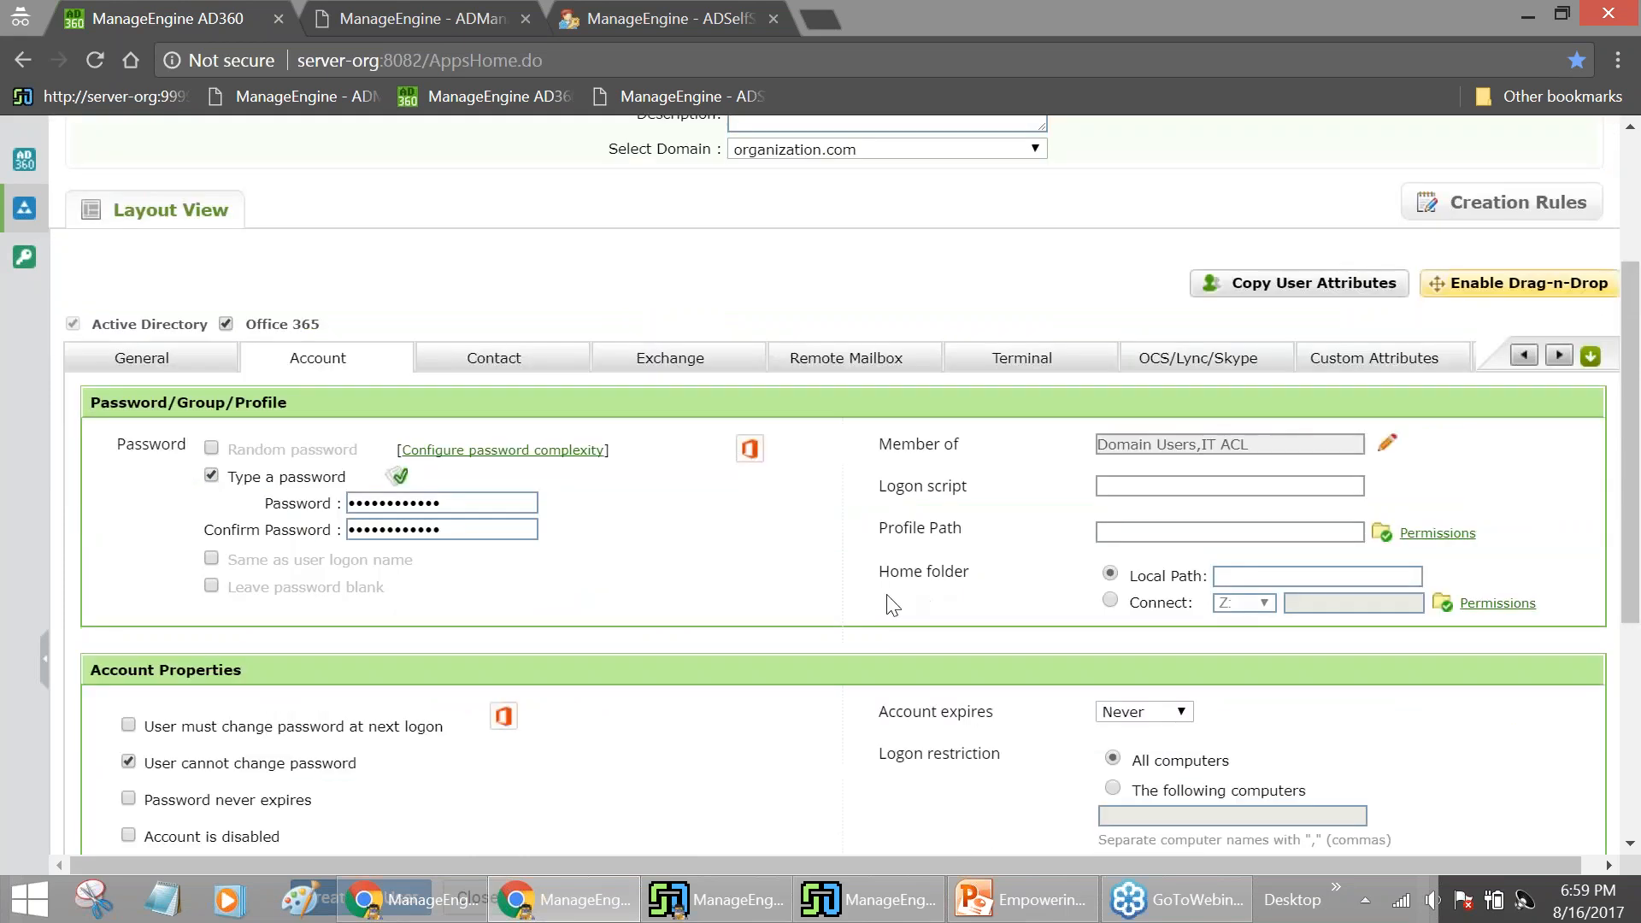
click(531, 371)
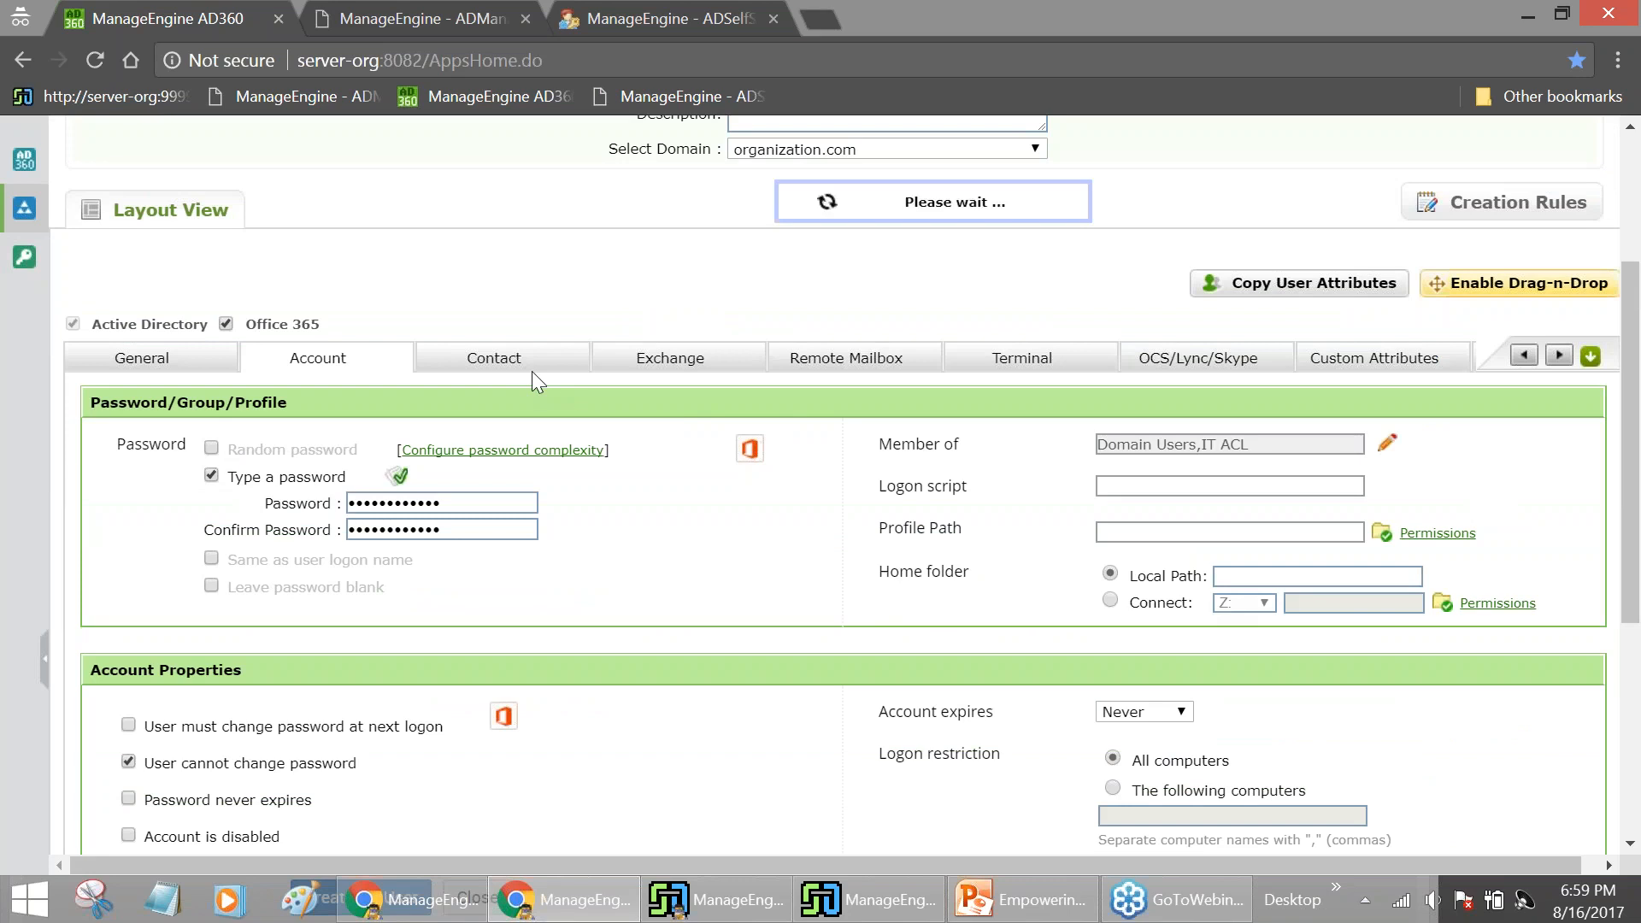
scroll(550, 444, down, 1)
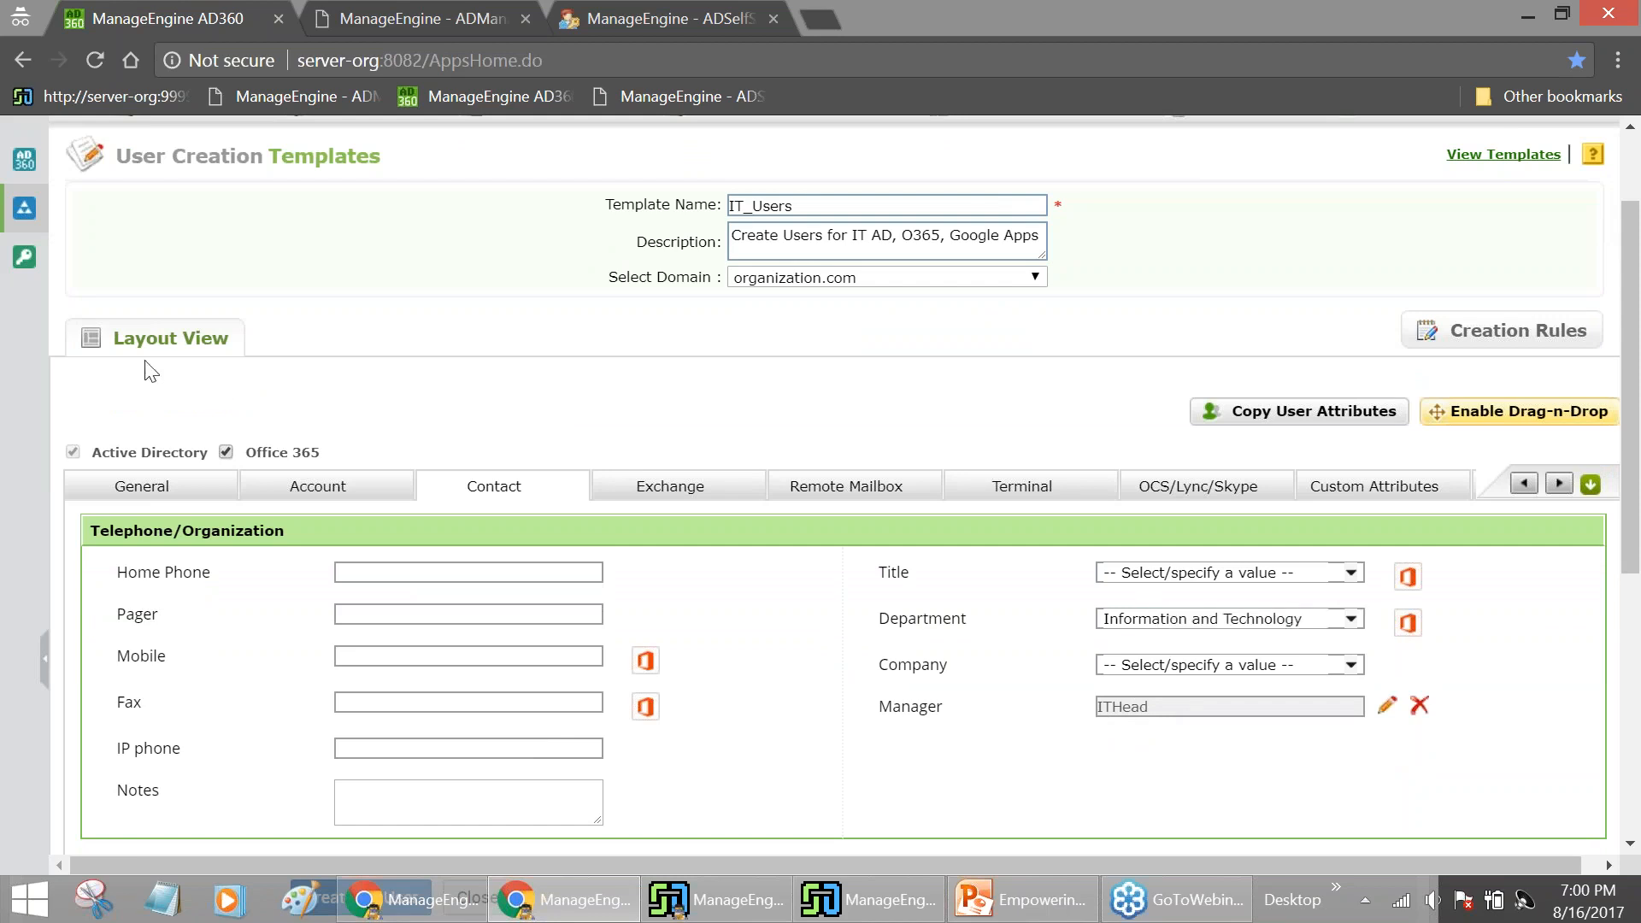
scroll(1532, 590, down, 1)
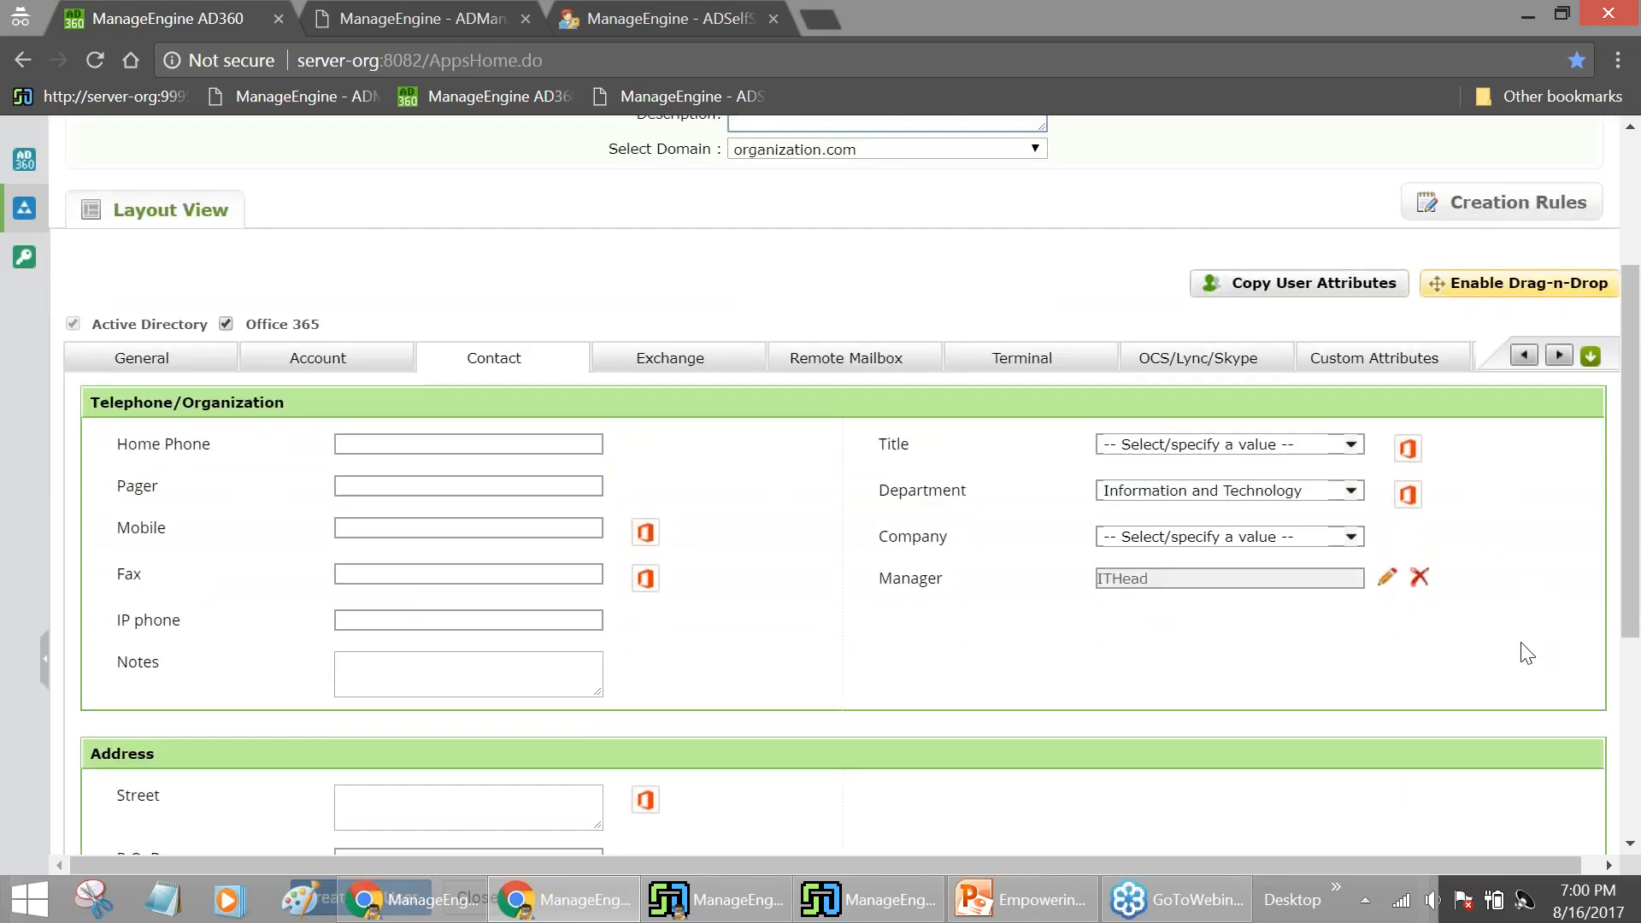
scroll(1527, 651, up, 3)
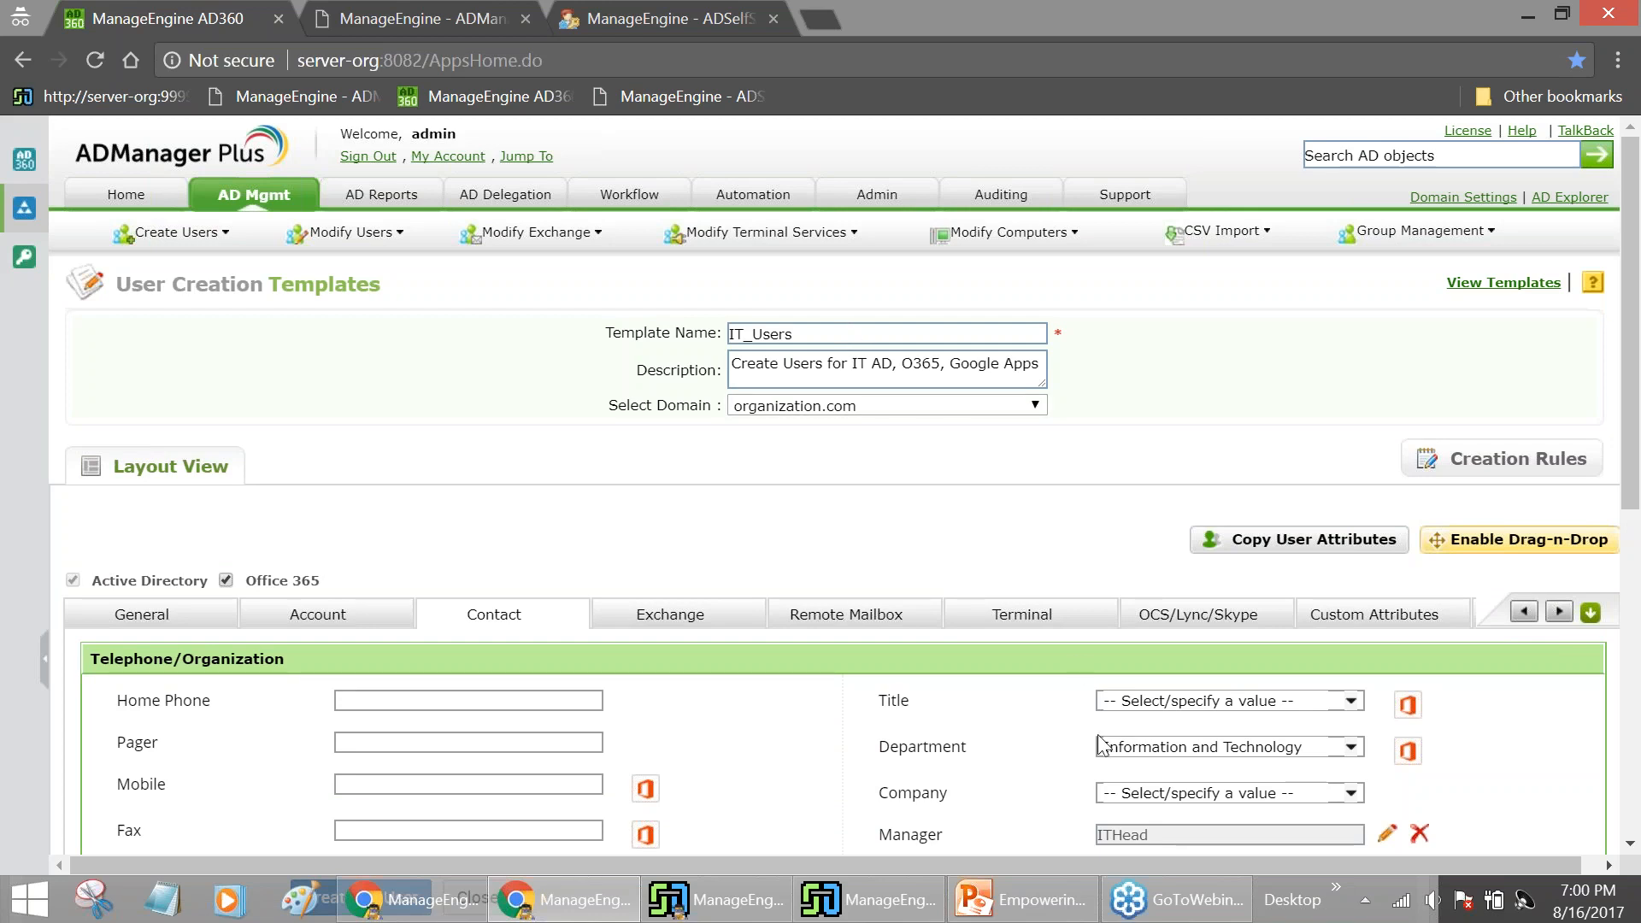
scroll(982, 812, down, 1)
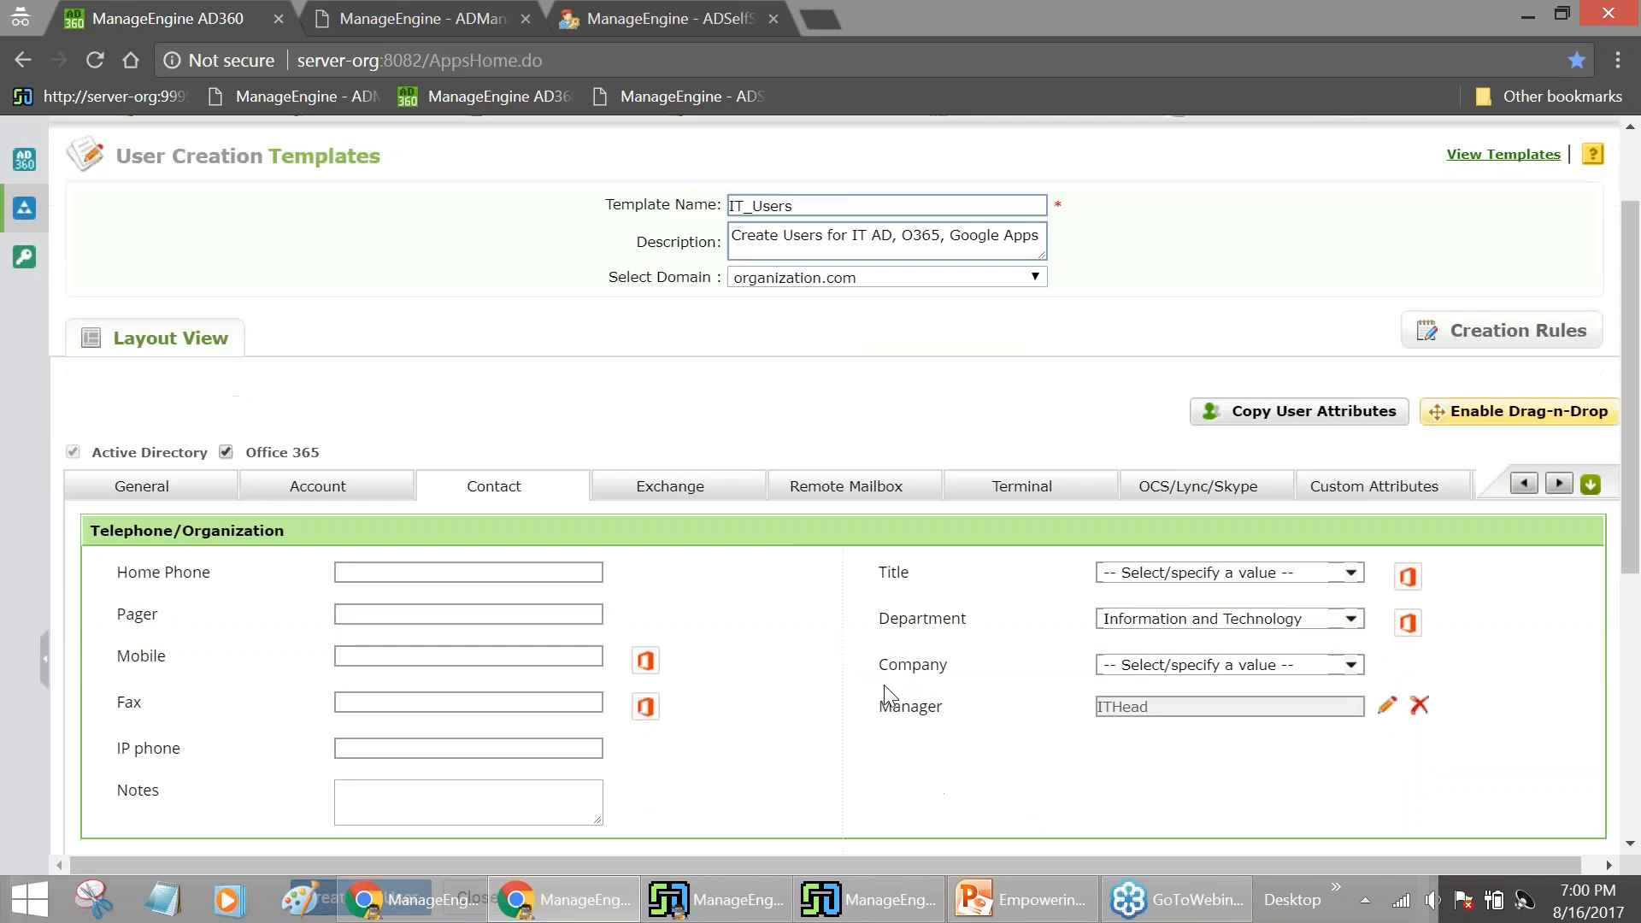
click(282, 500)
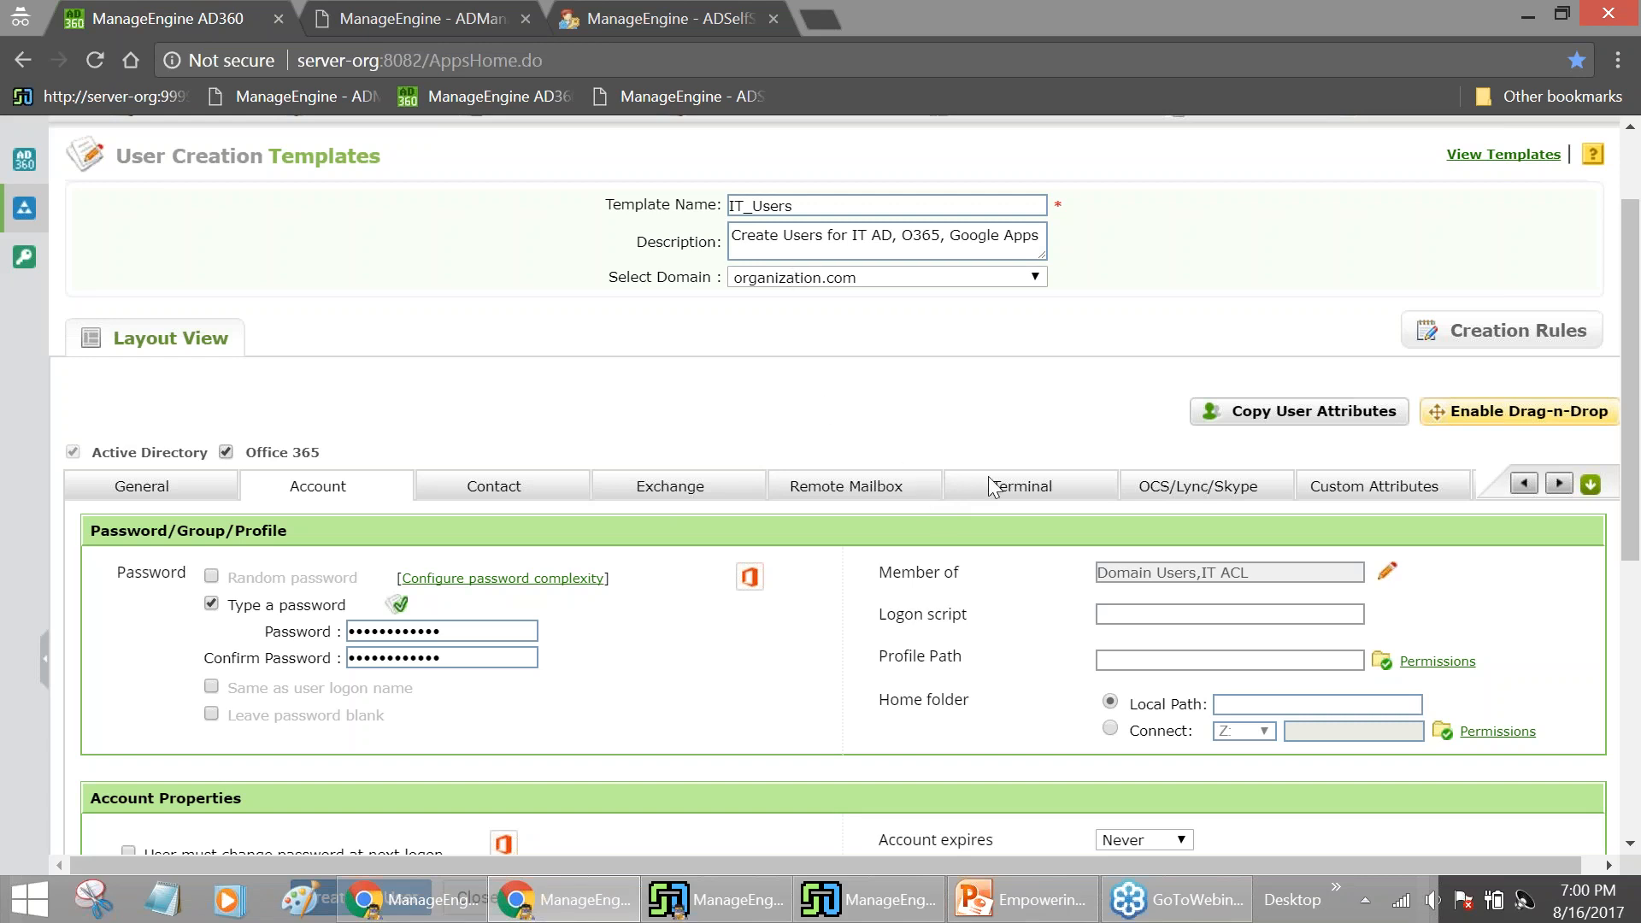
Jump to the template's Office 365 section to review the DirSync creation method and license options
click(1591, 489)
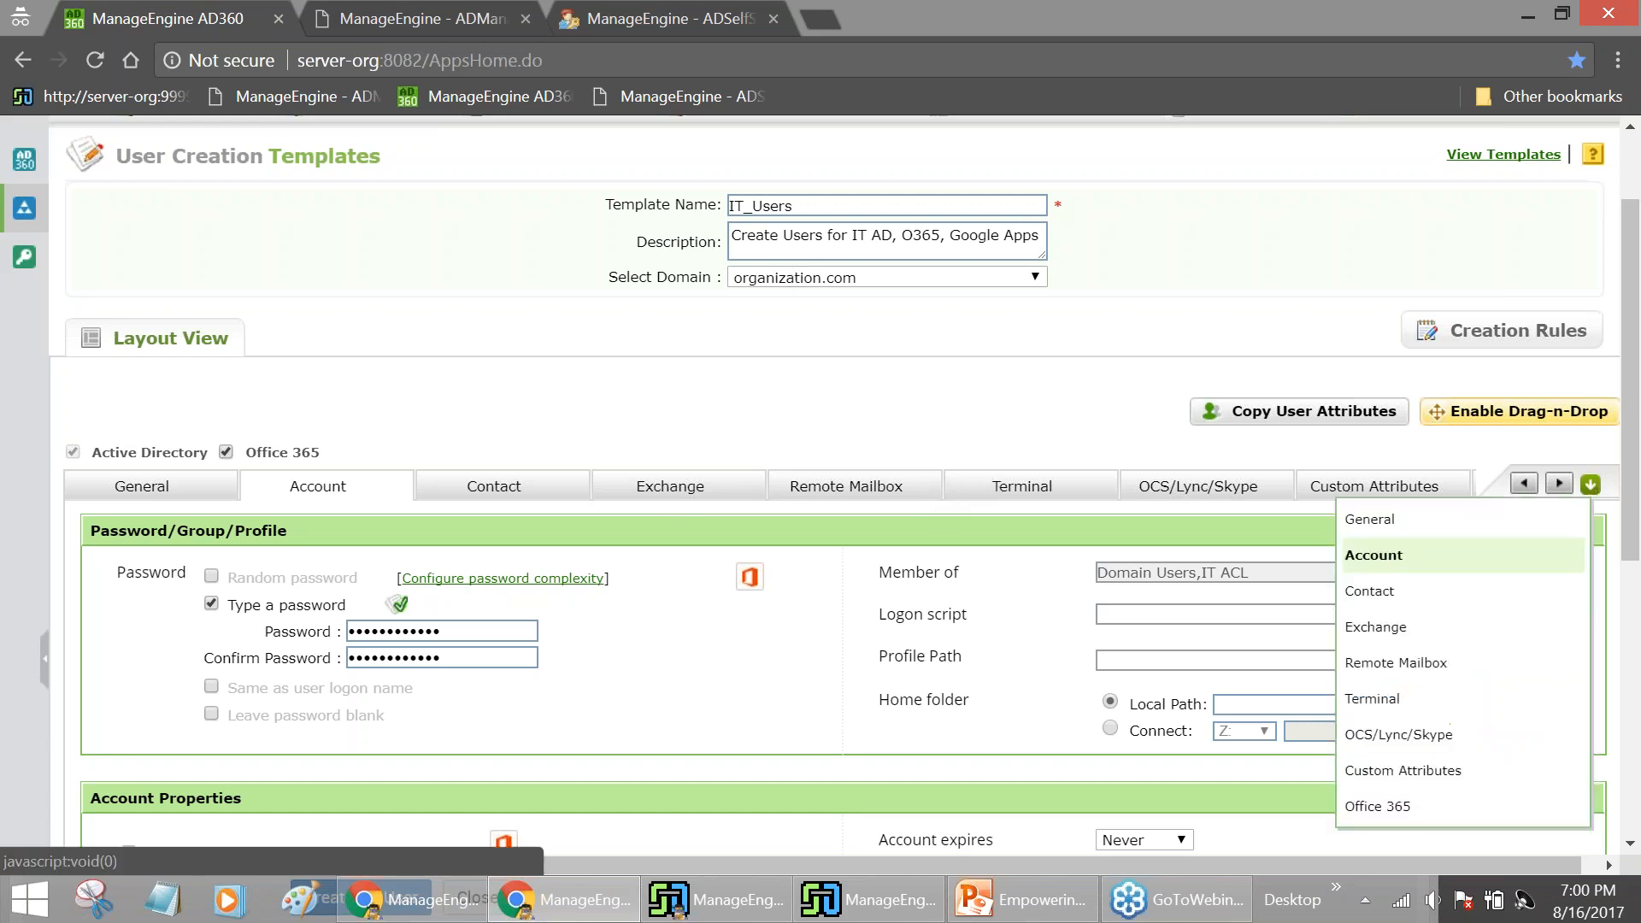
click(1396, 808)
scroll(714, 735, down, 1)
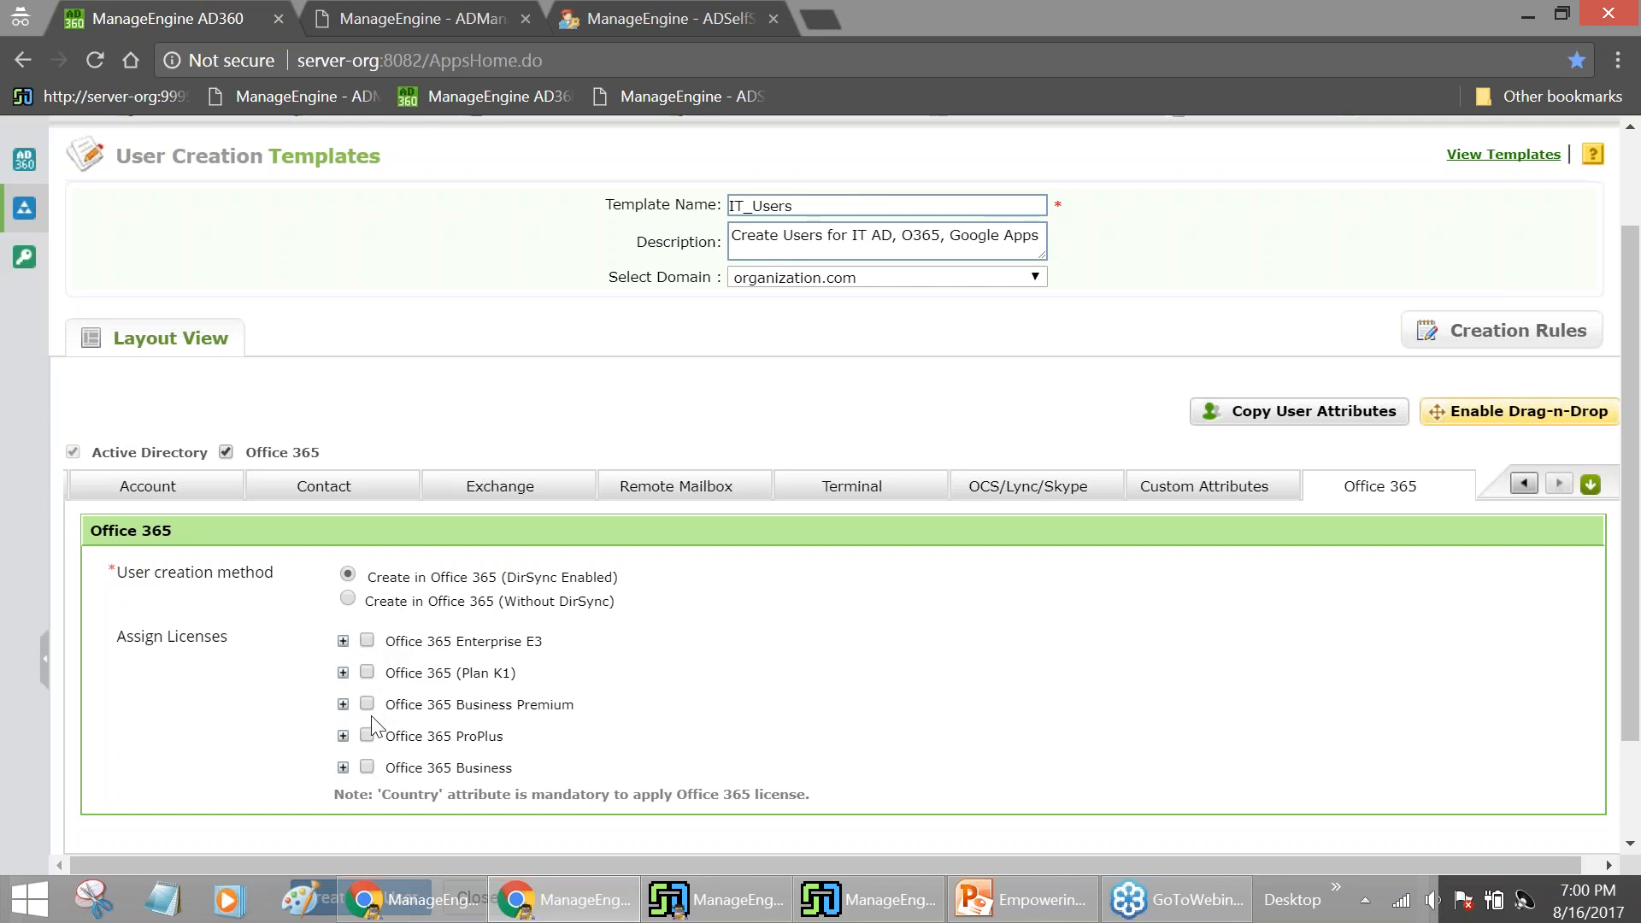
scroll(624, 517, up, 2)
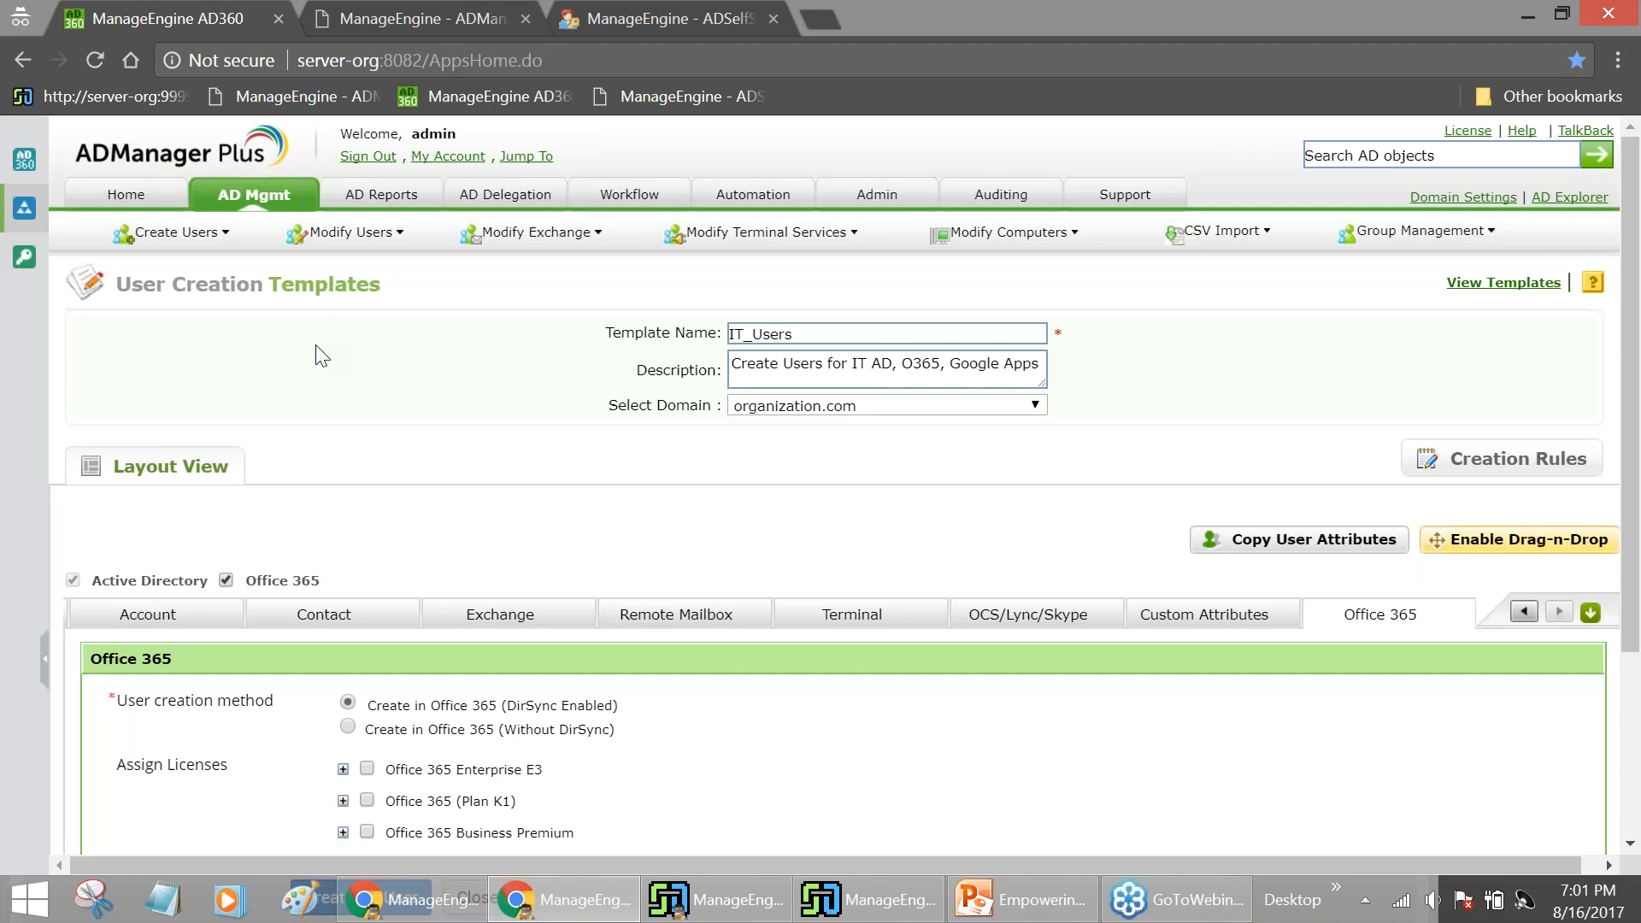
scroll(579, 376, down, 3)
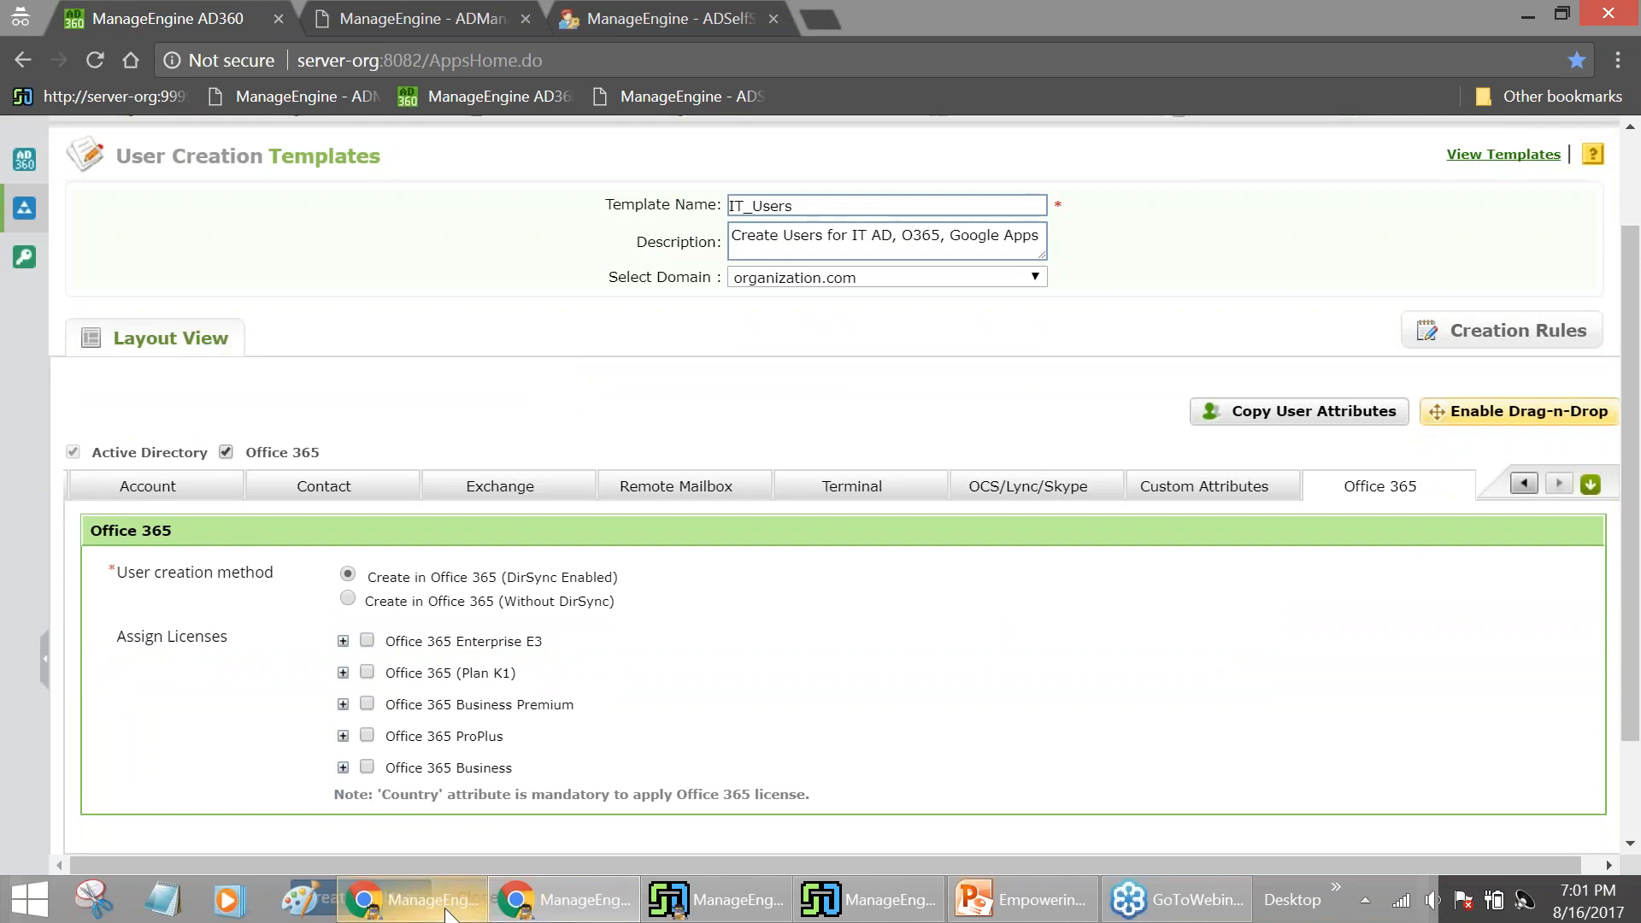
Bring up the new AD user form, enter the user's first name, and apply the IT_Users template
mouse_move(446, 913)
click(214, 773)
click(694, 913)
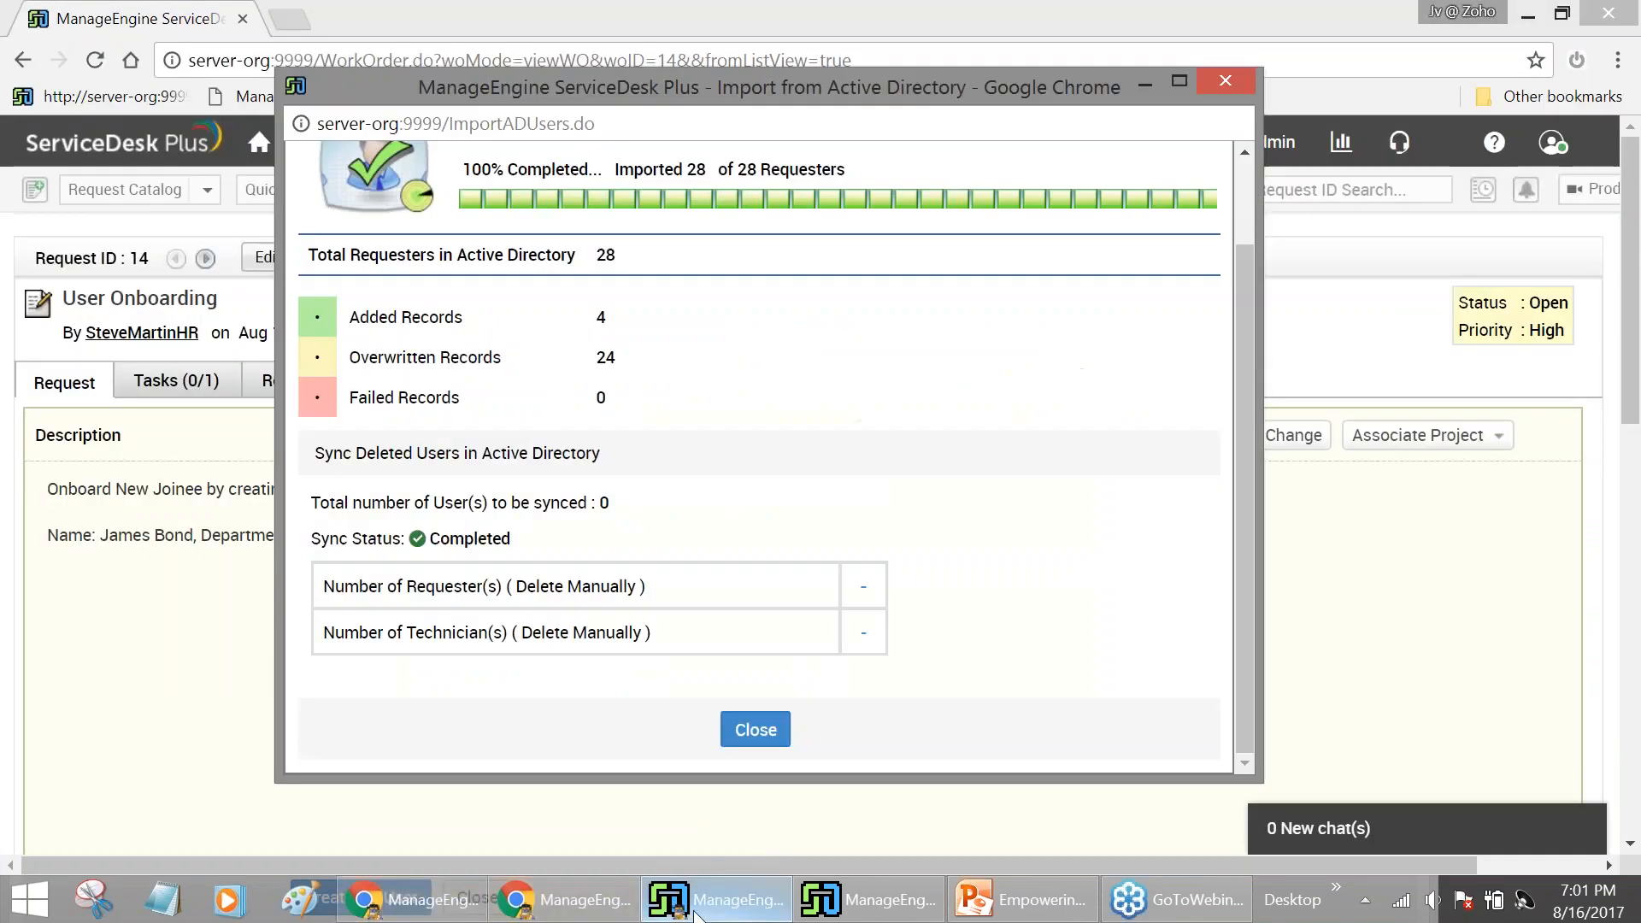
click(851, 908)
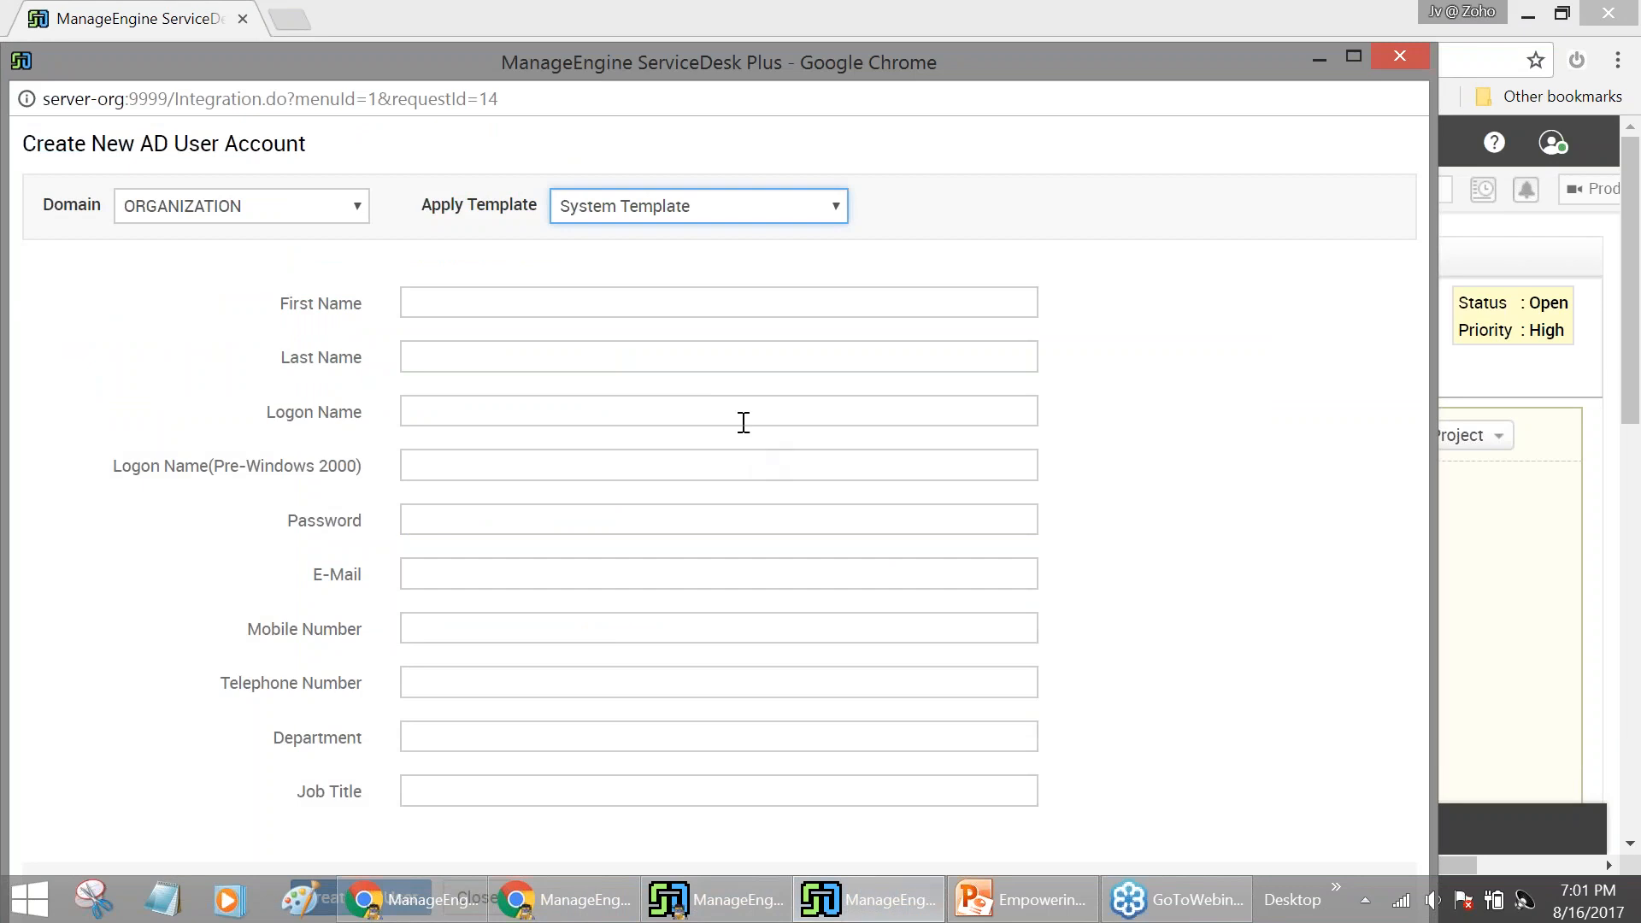
click(675, 303)
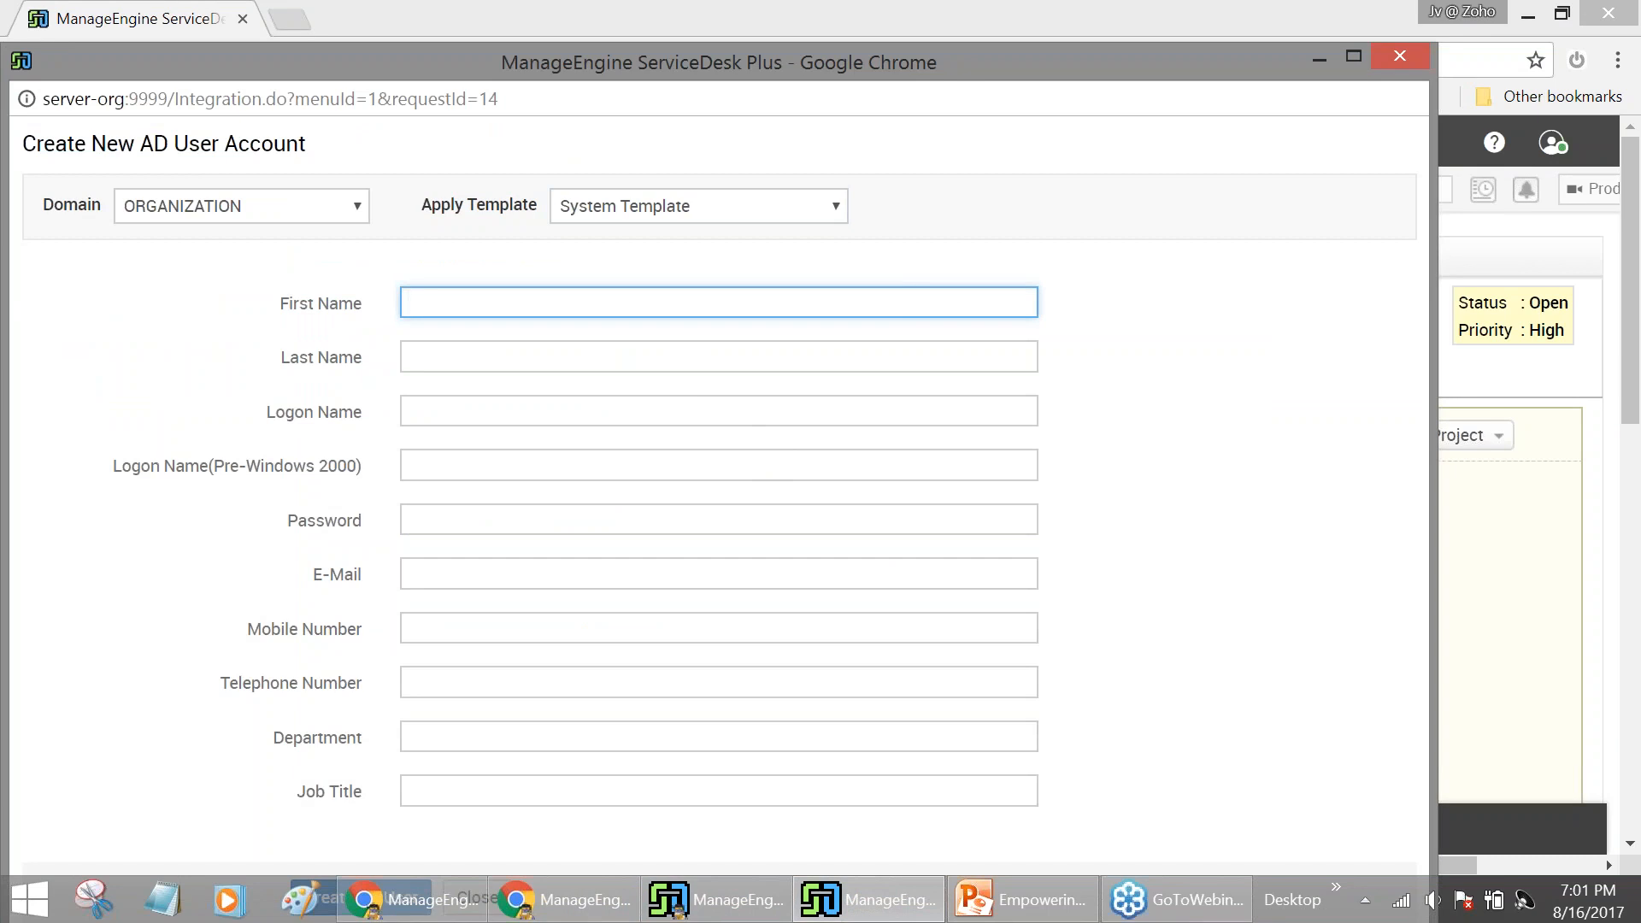
text(James)
click(604, 348)
click(592, 353)
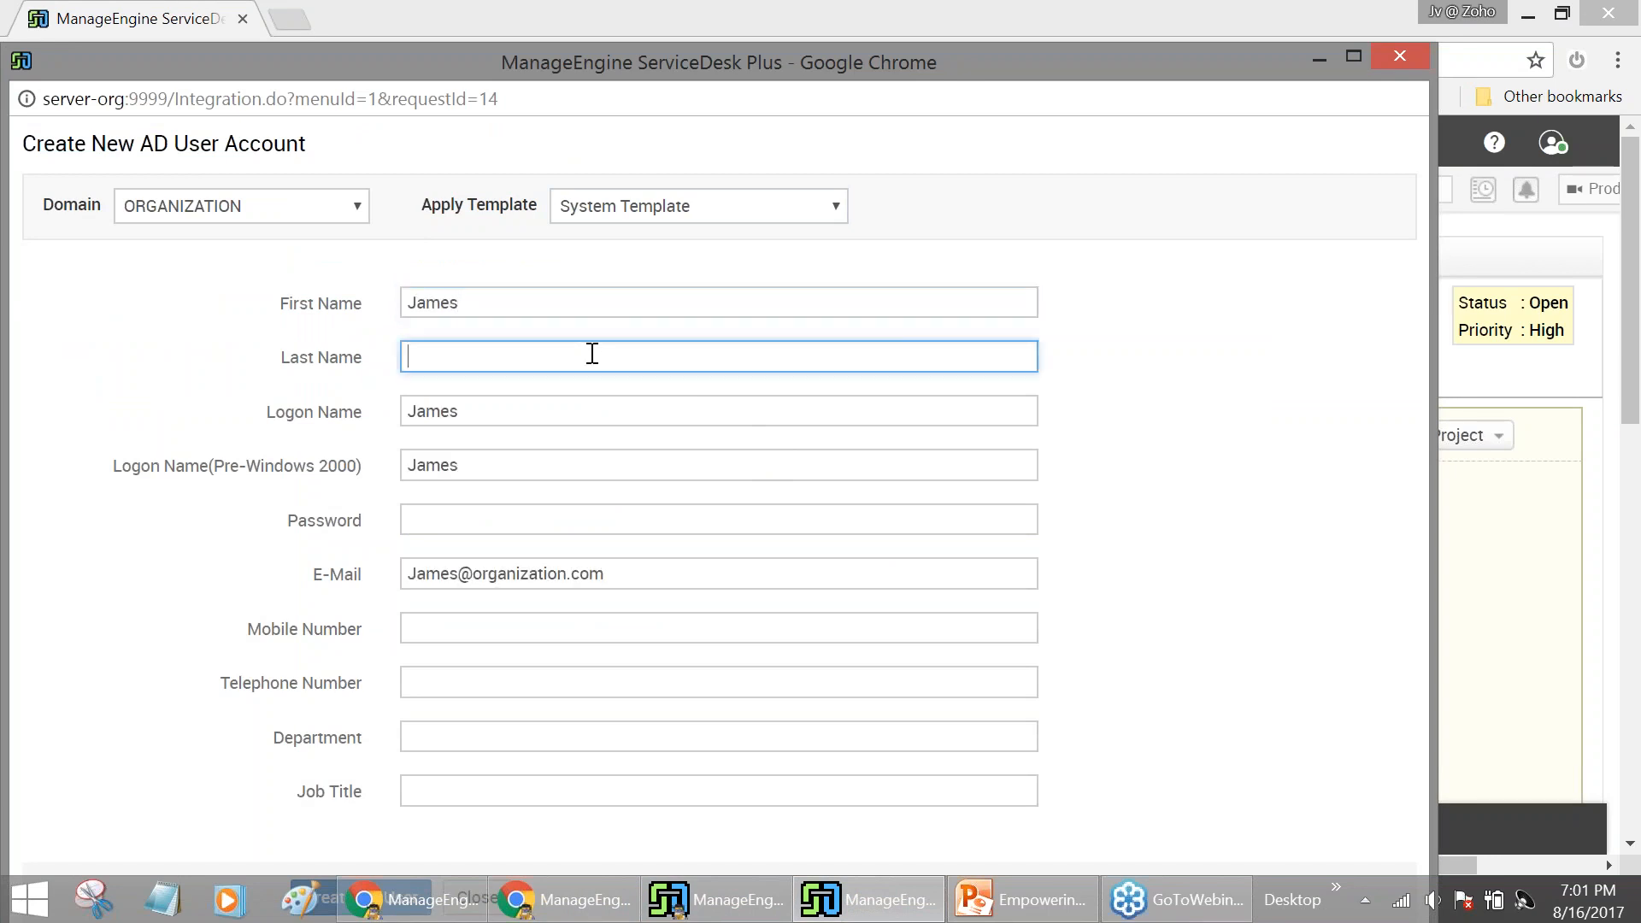
click(681, 215)
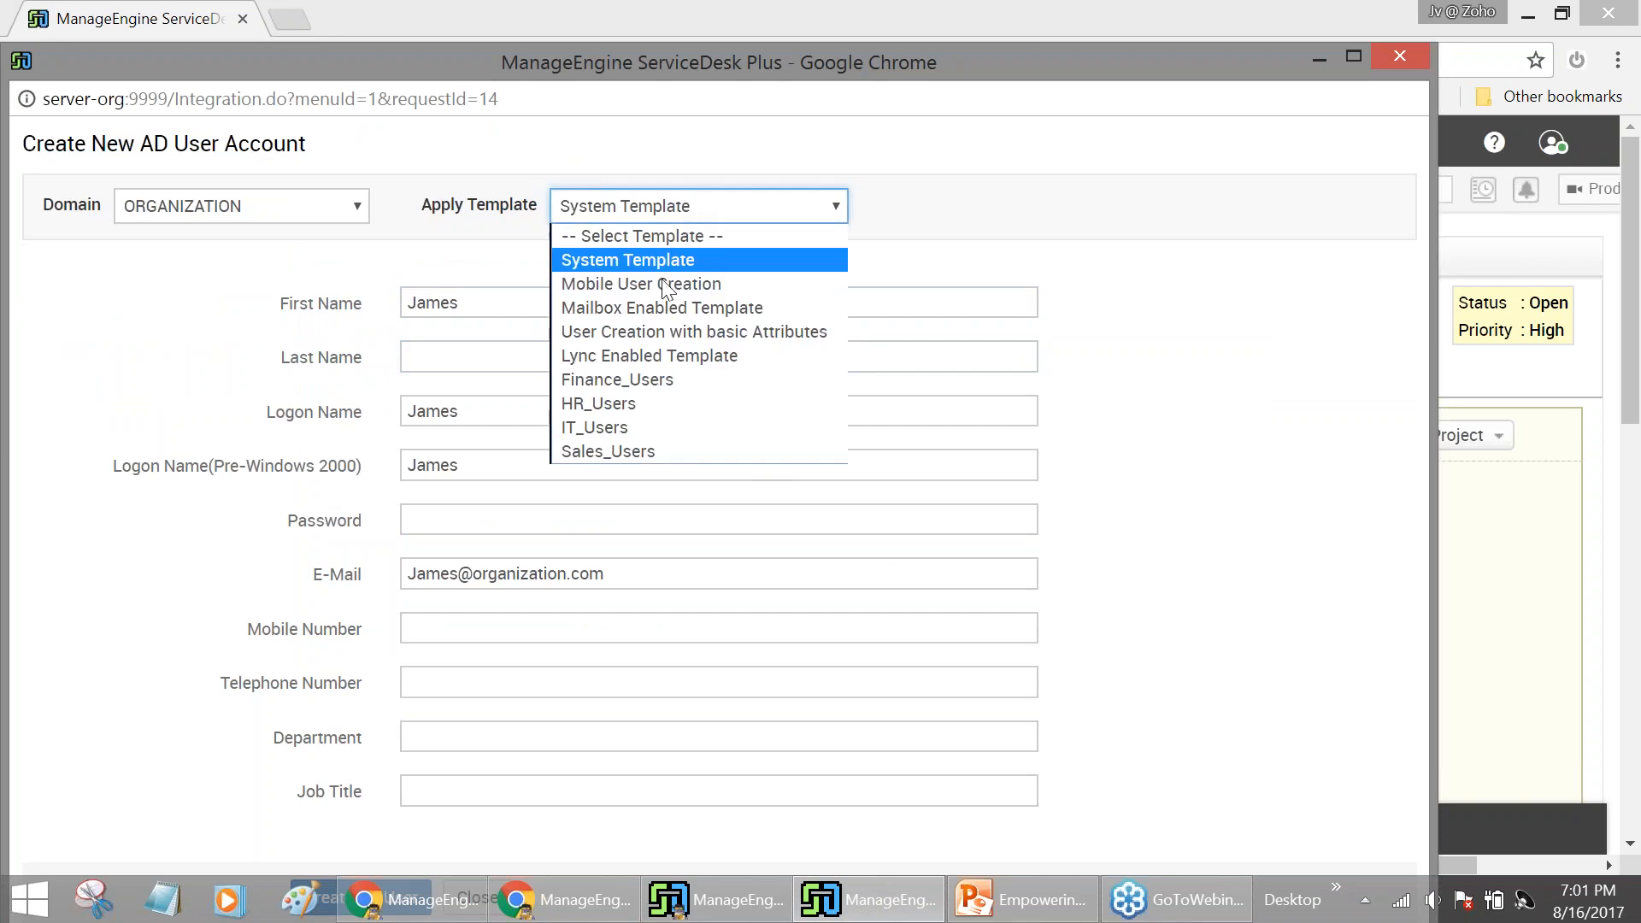
click(628, 426)
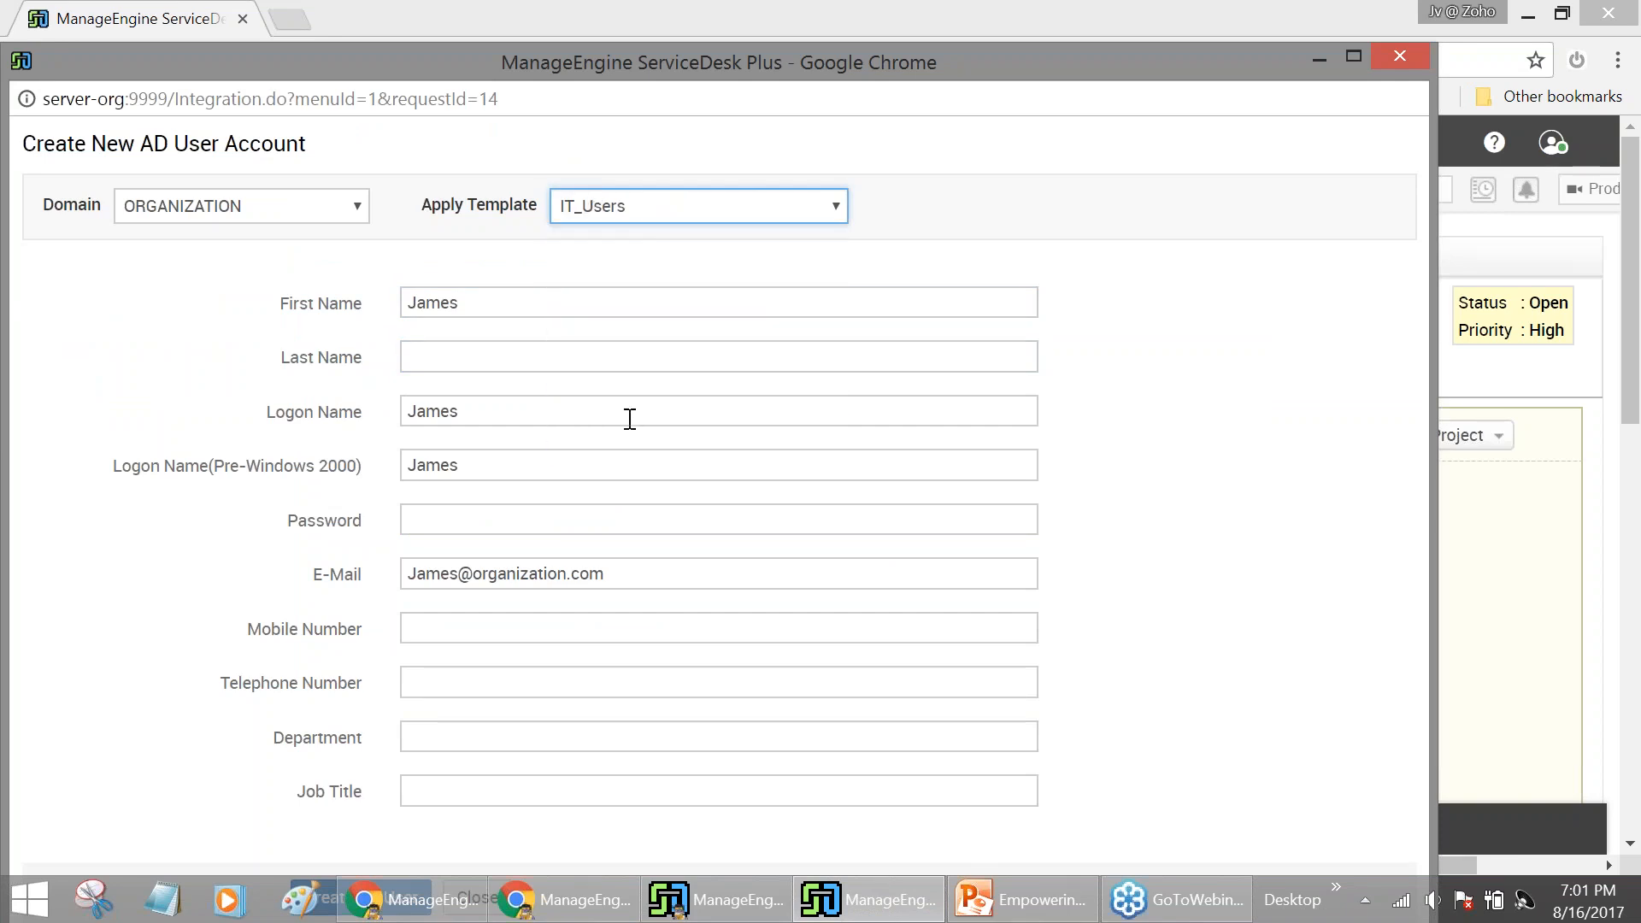
Enter the user's last name and the account password
click(533, 356)
text(Bond)
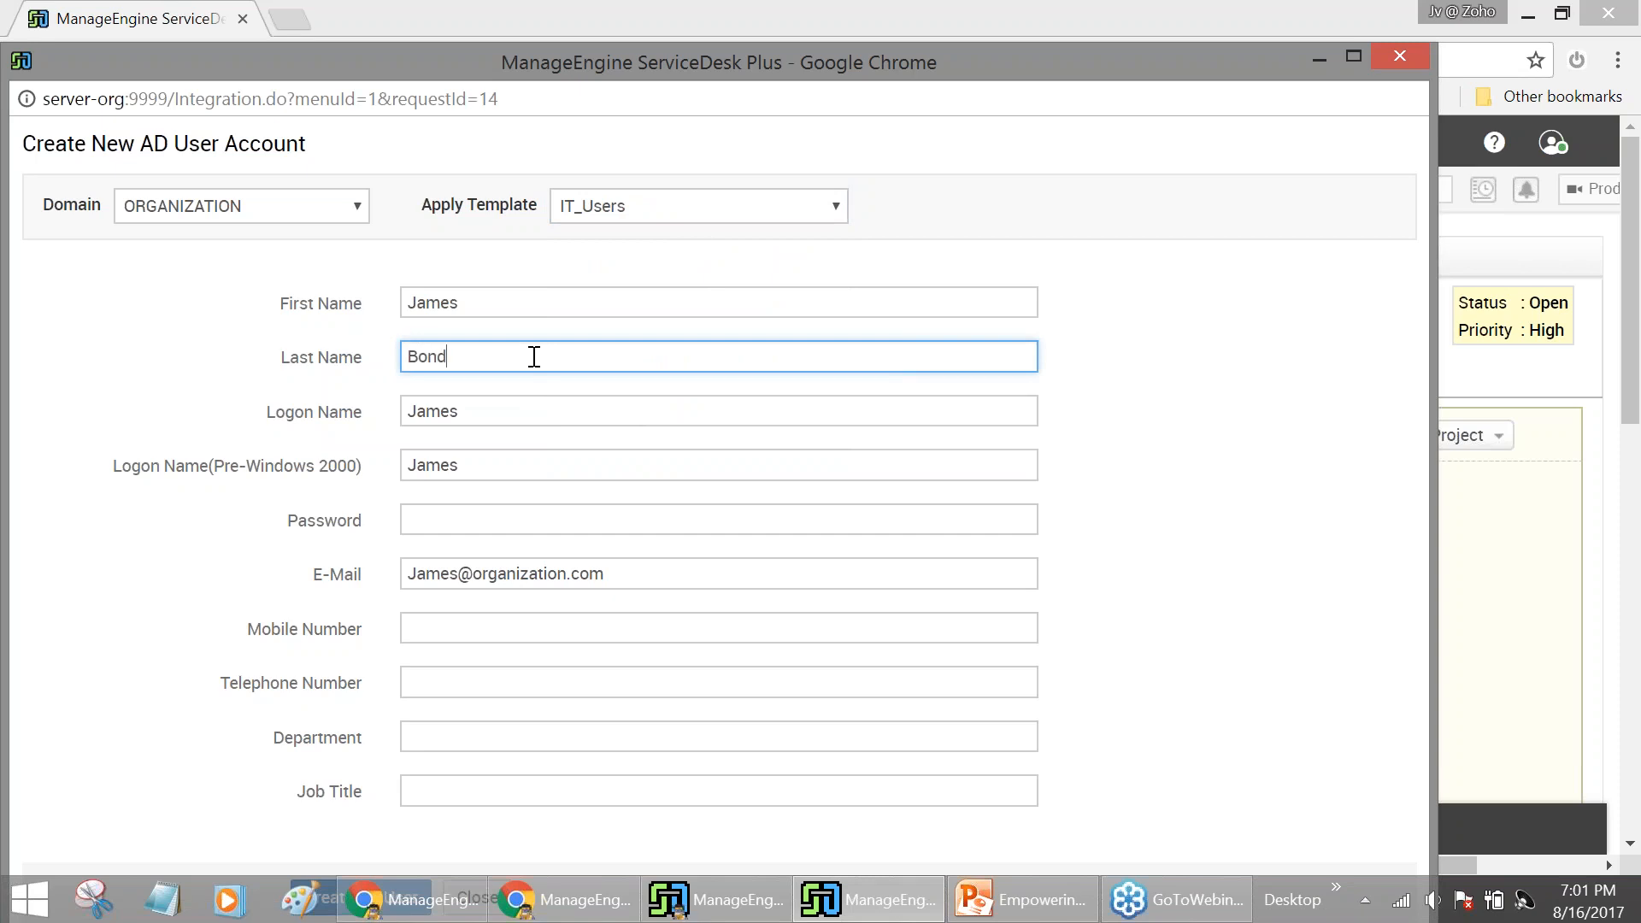
click(532, 518)
text(Passw)
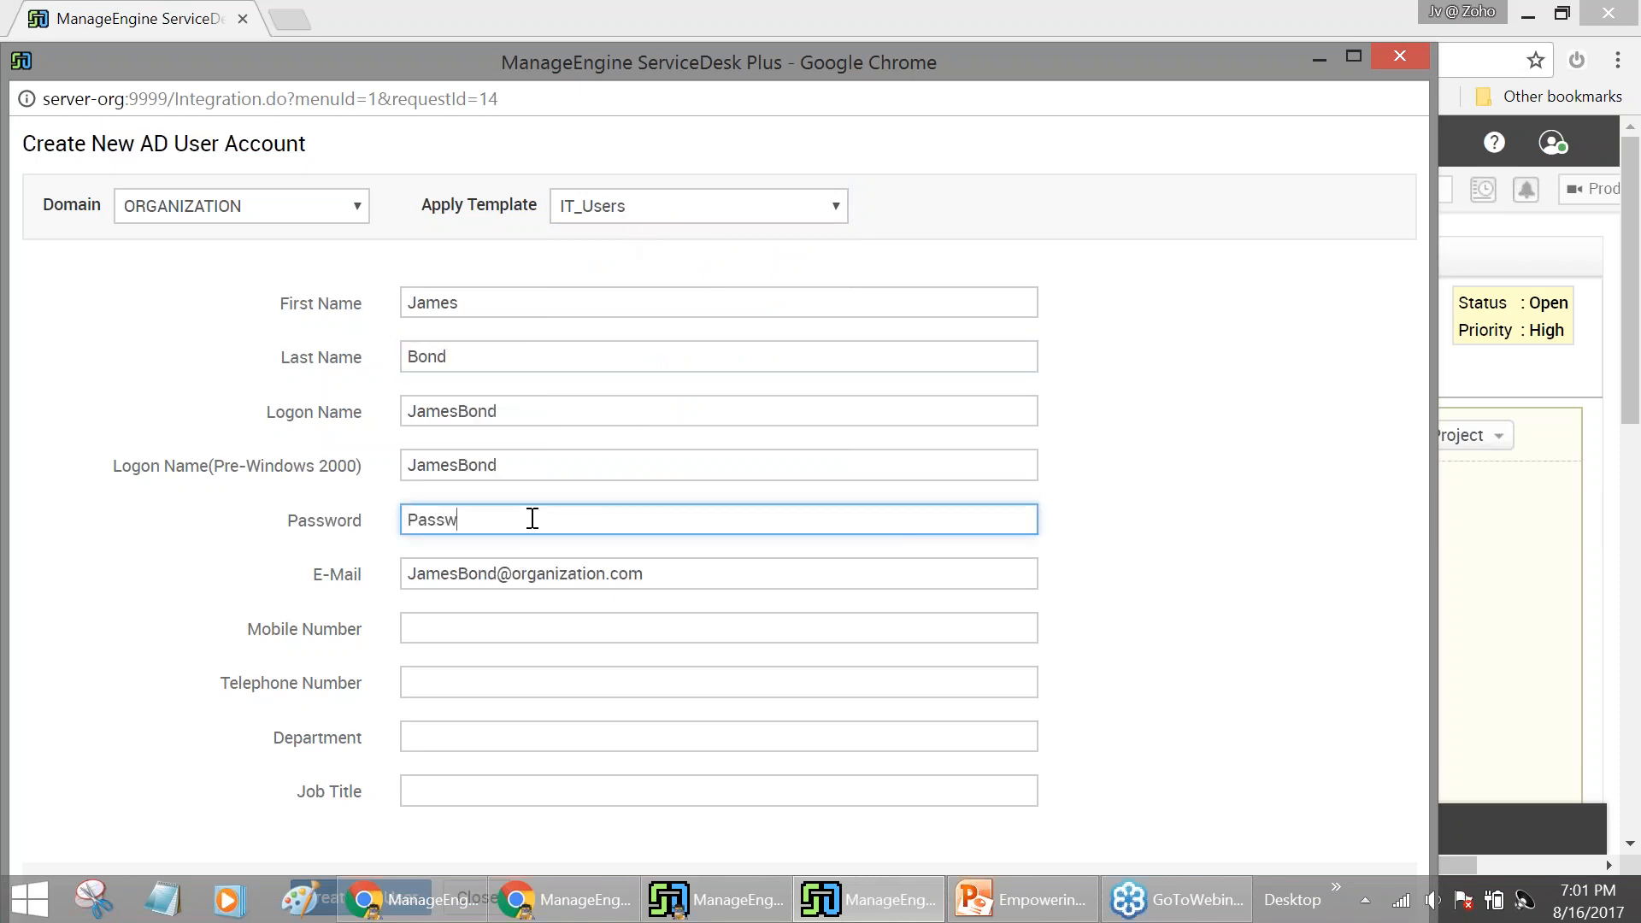
text(ord@123)
drag(732, 43, 822, 41)
scroll(810, 329, down, 2)
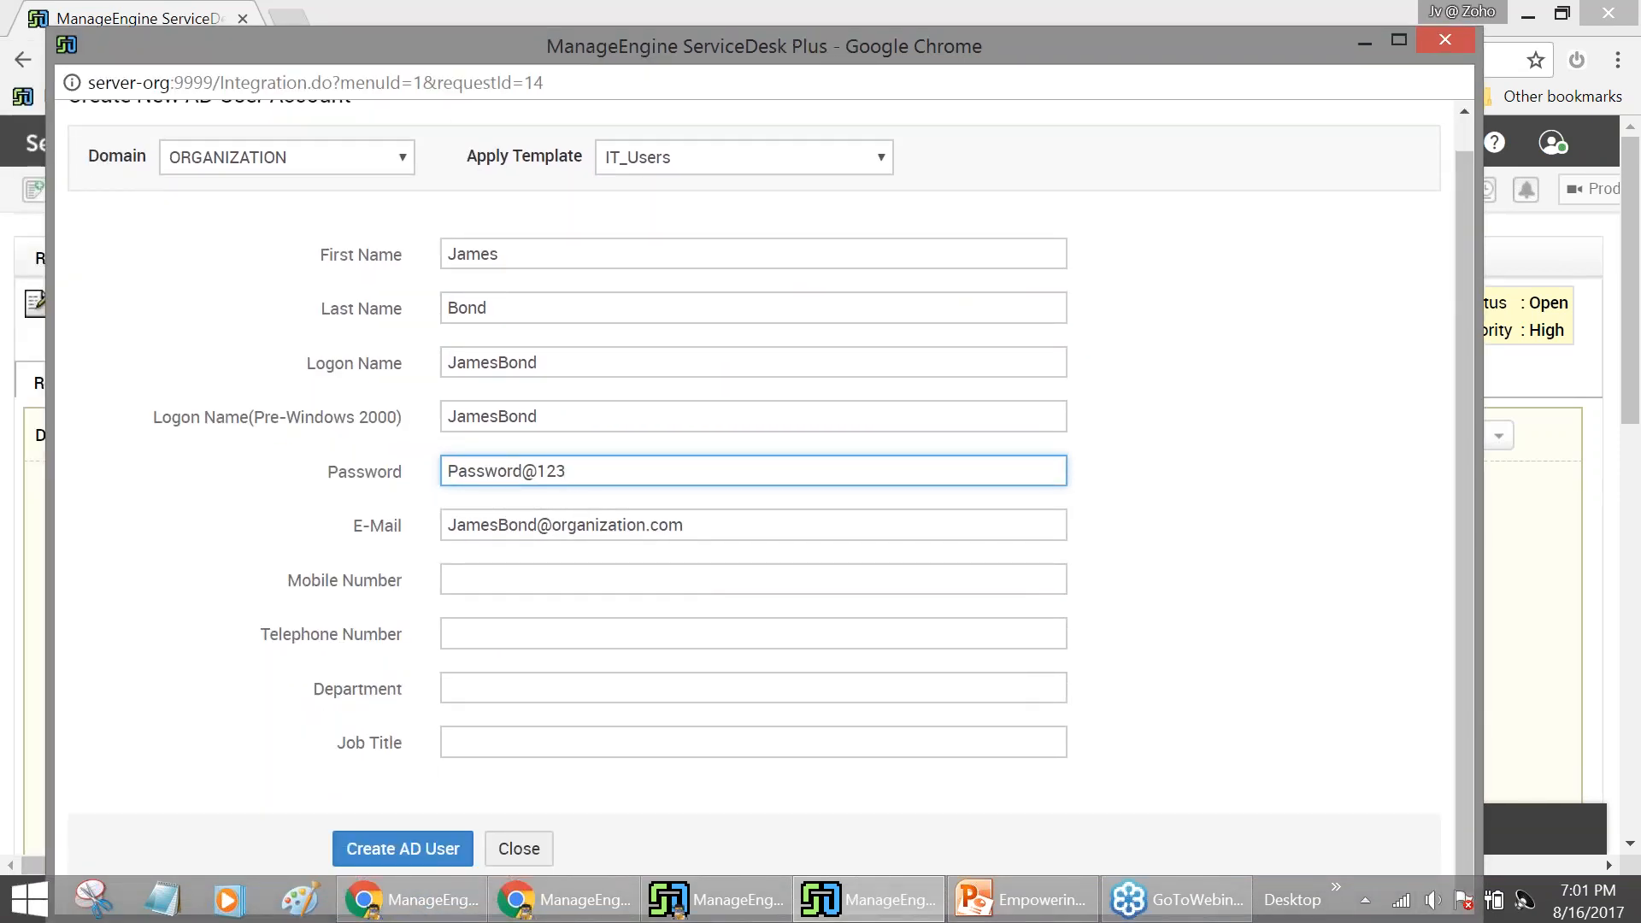
Fill in the user's mobile and telephone numbers and set the department to IT Dept
click(509, 571)
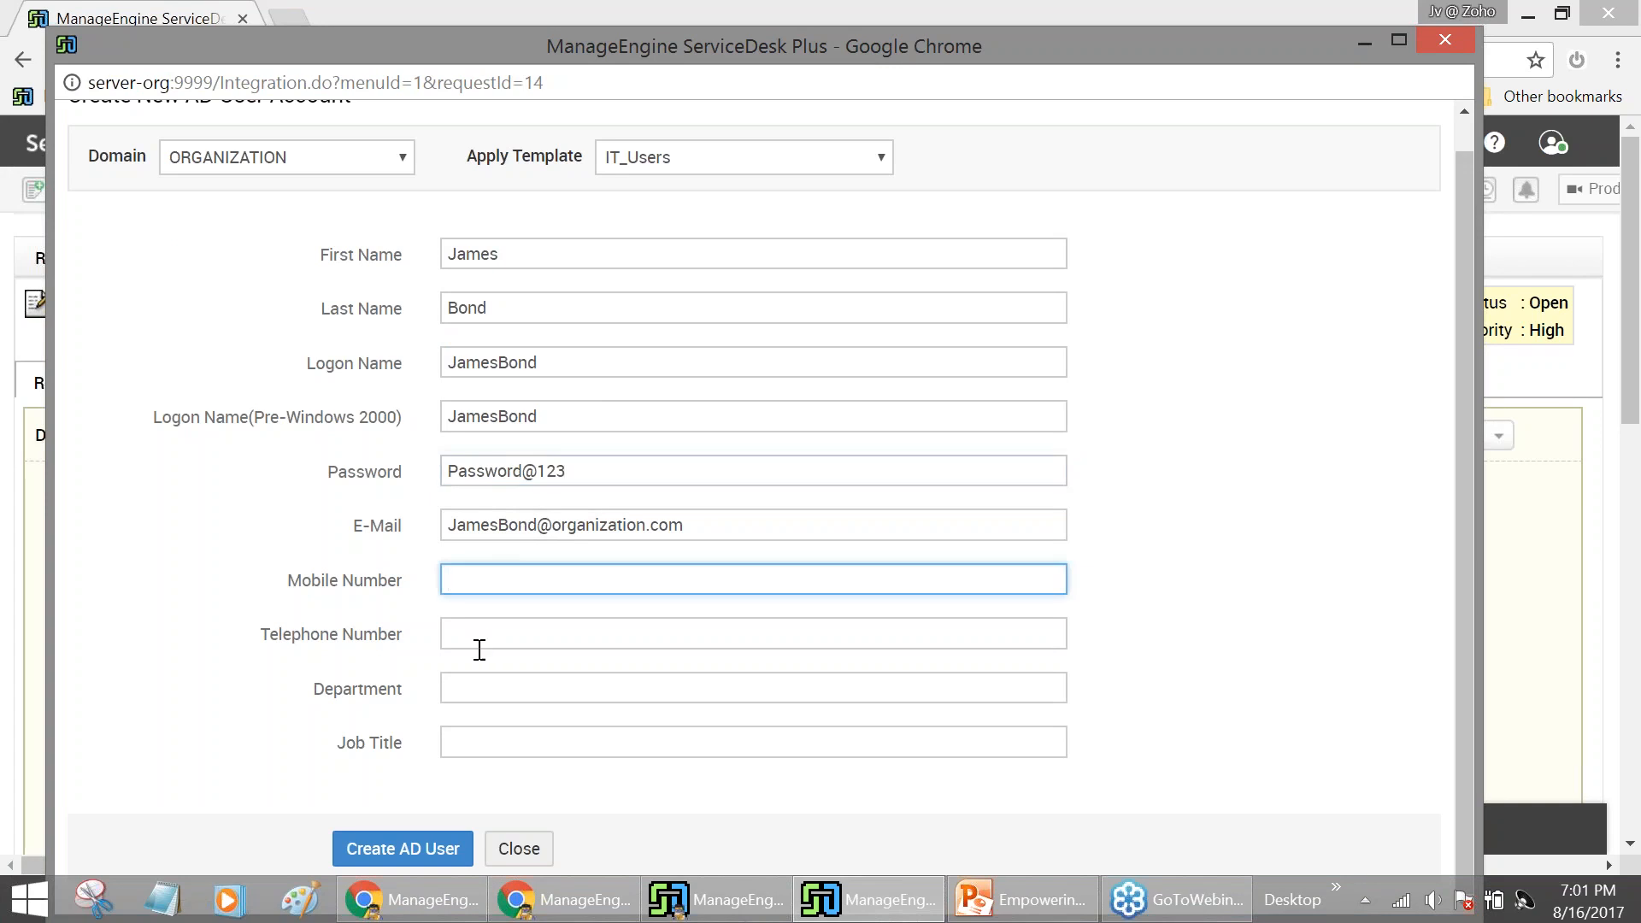
click(521, 625)
text(007)
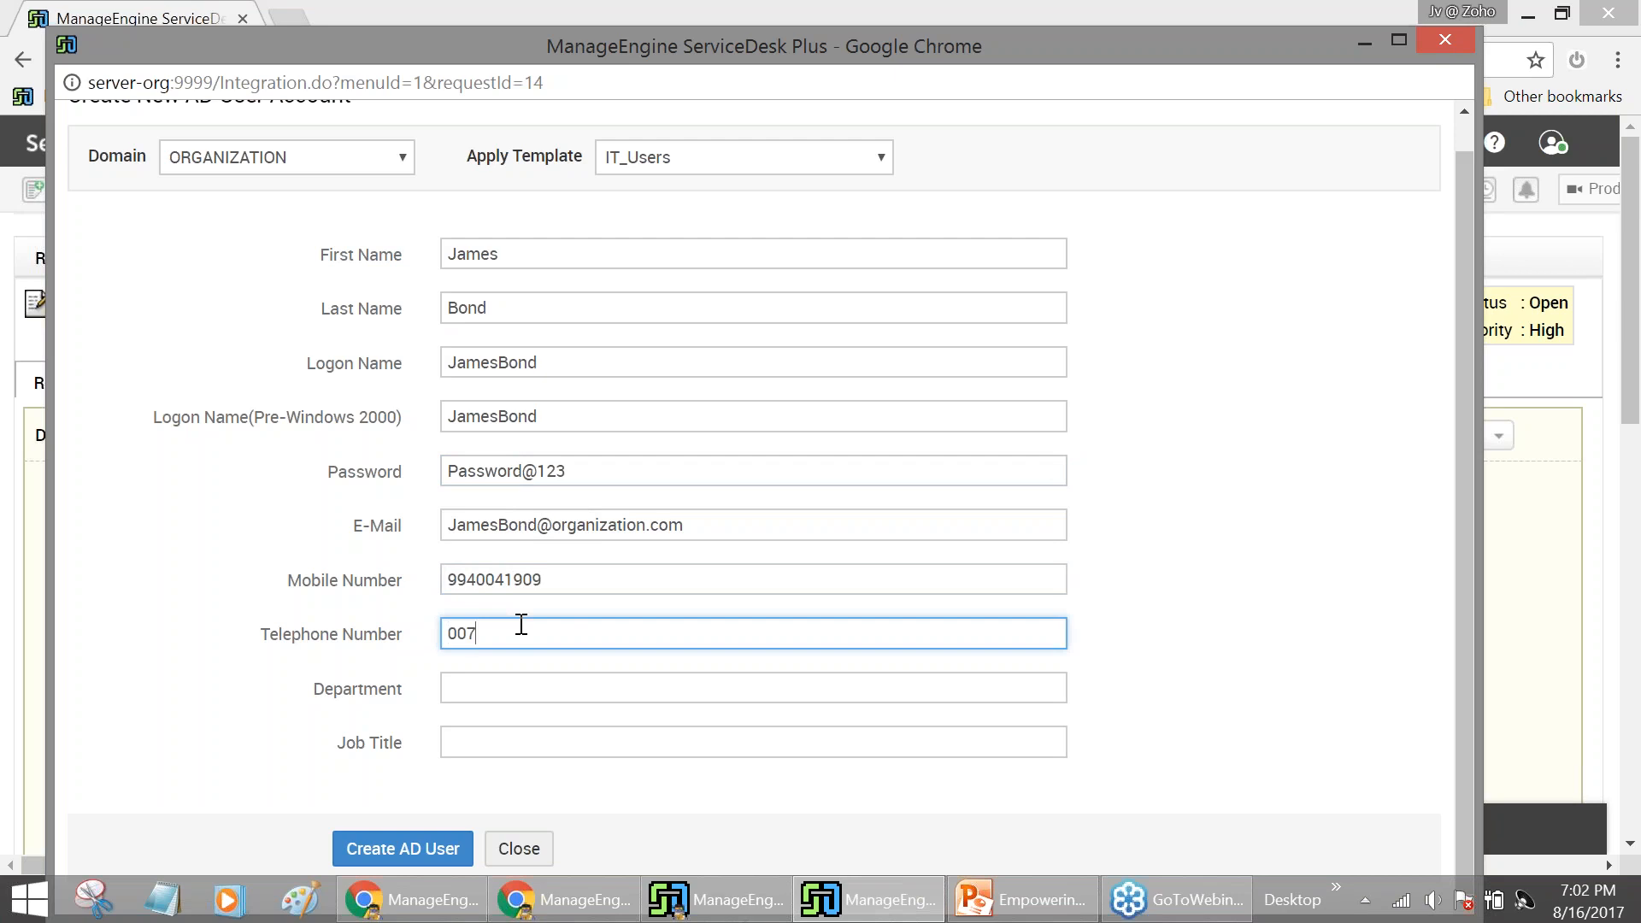
click(448, 687)
text(IT De)
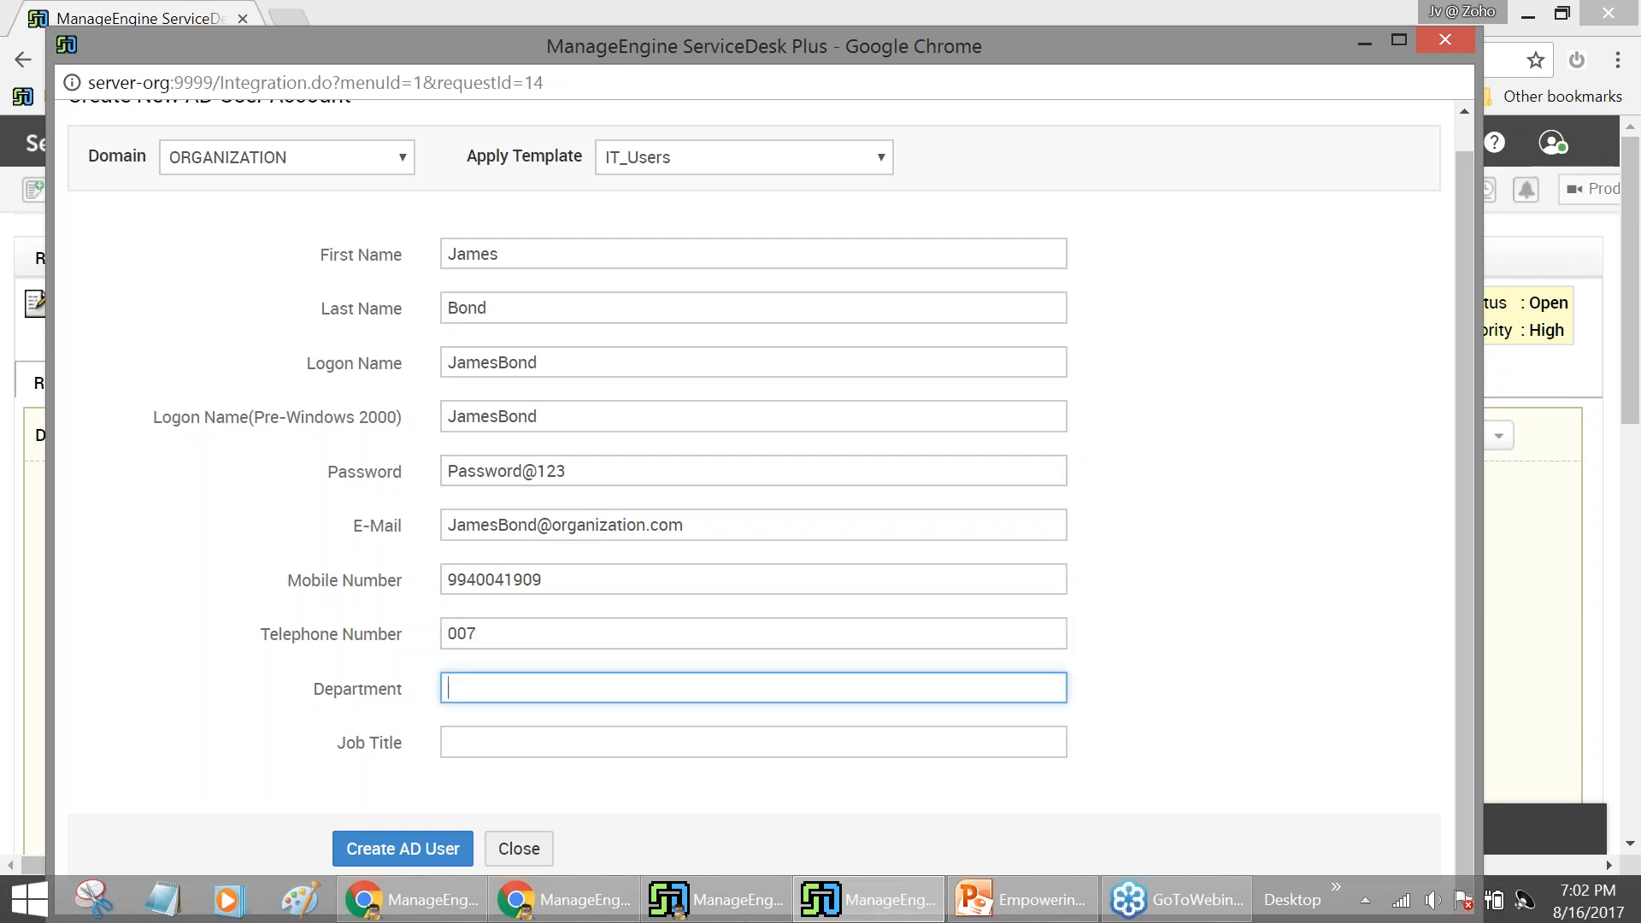
text(pt)
Set the job title to Trainee
click(462, 742)
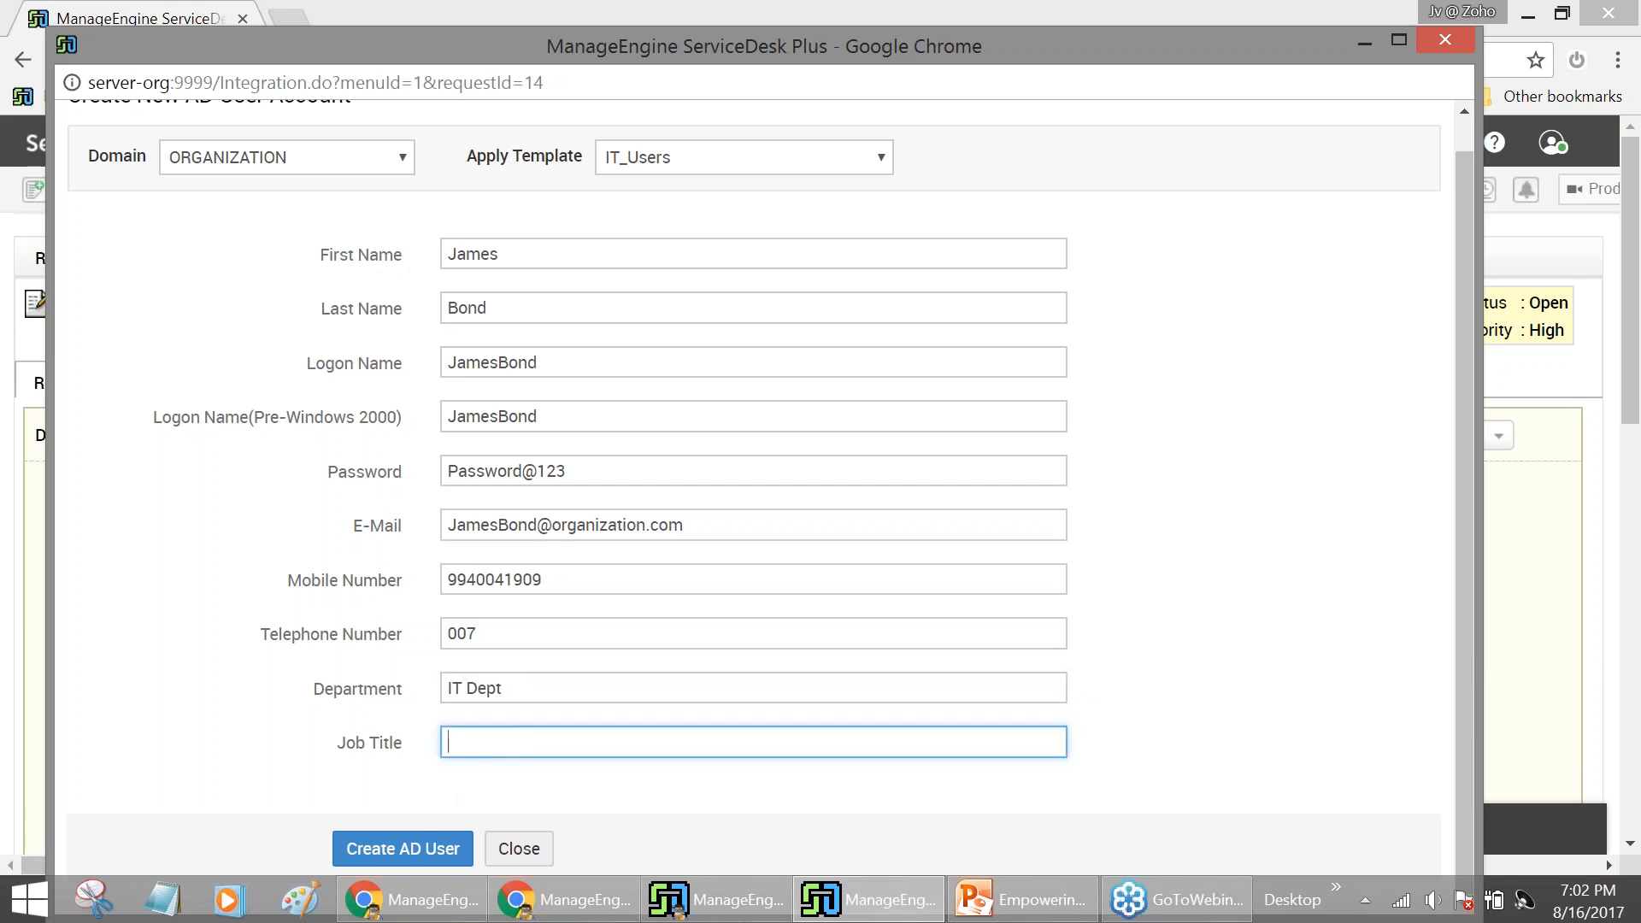
text(N)
key(BackSpace)
text(Traines)
key(BackSpace)
text(e)
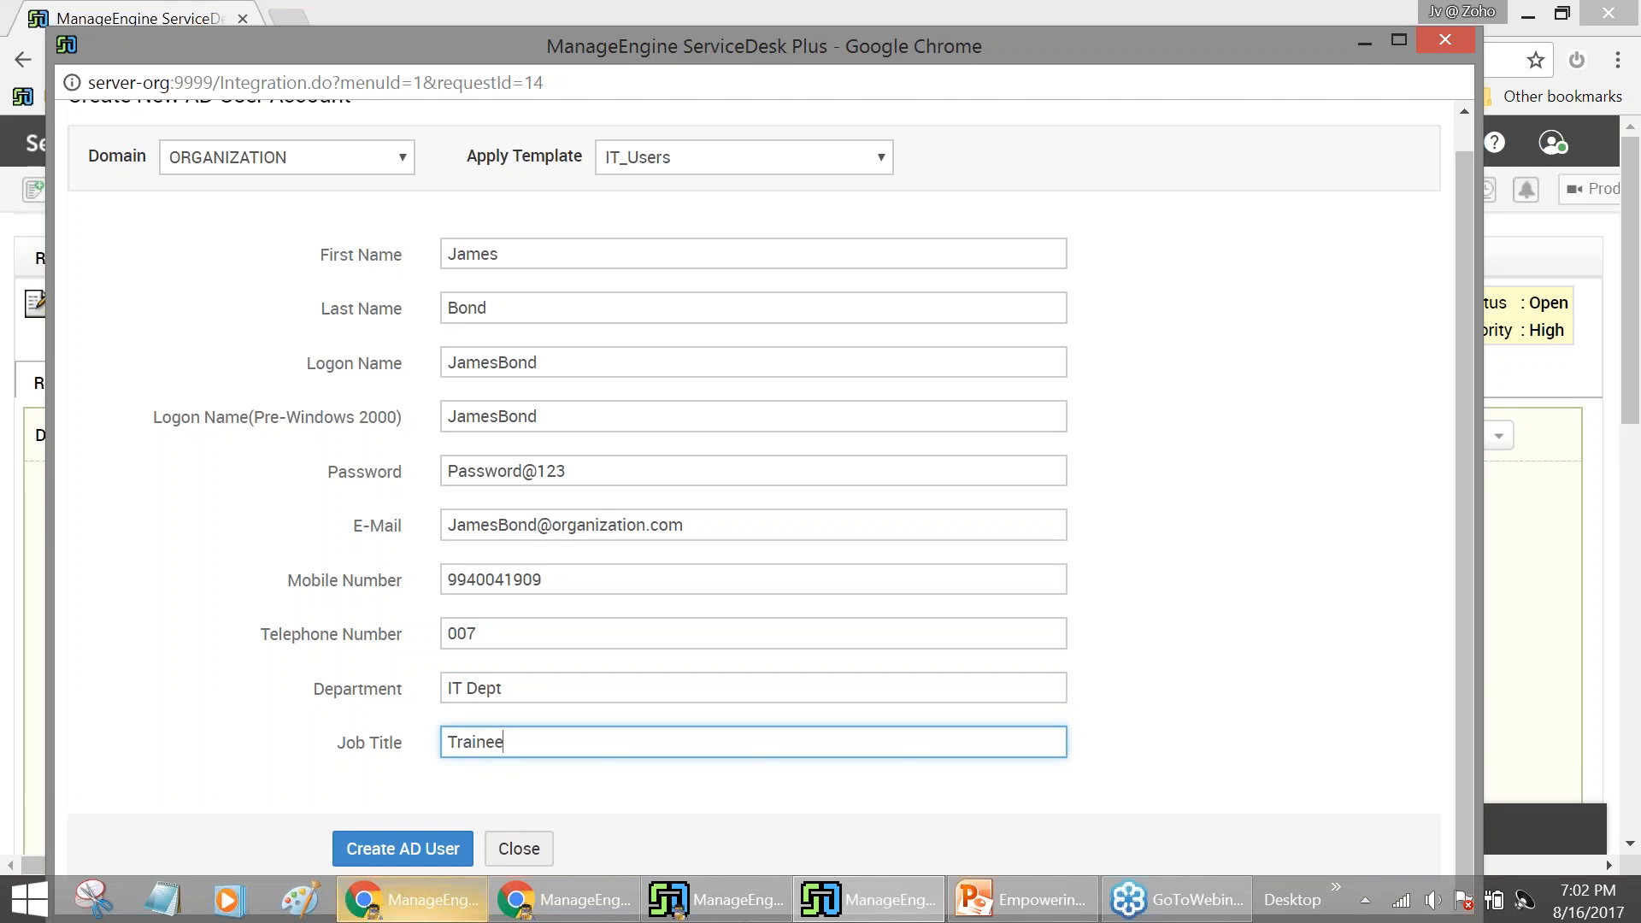
Submit the form to create the AD user account and highlight parts of the success message
click(416, 861)
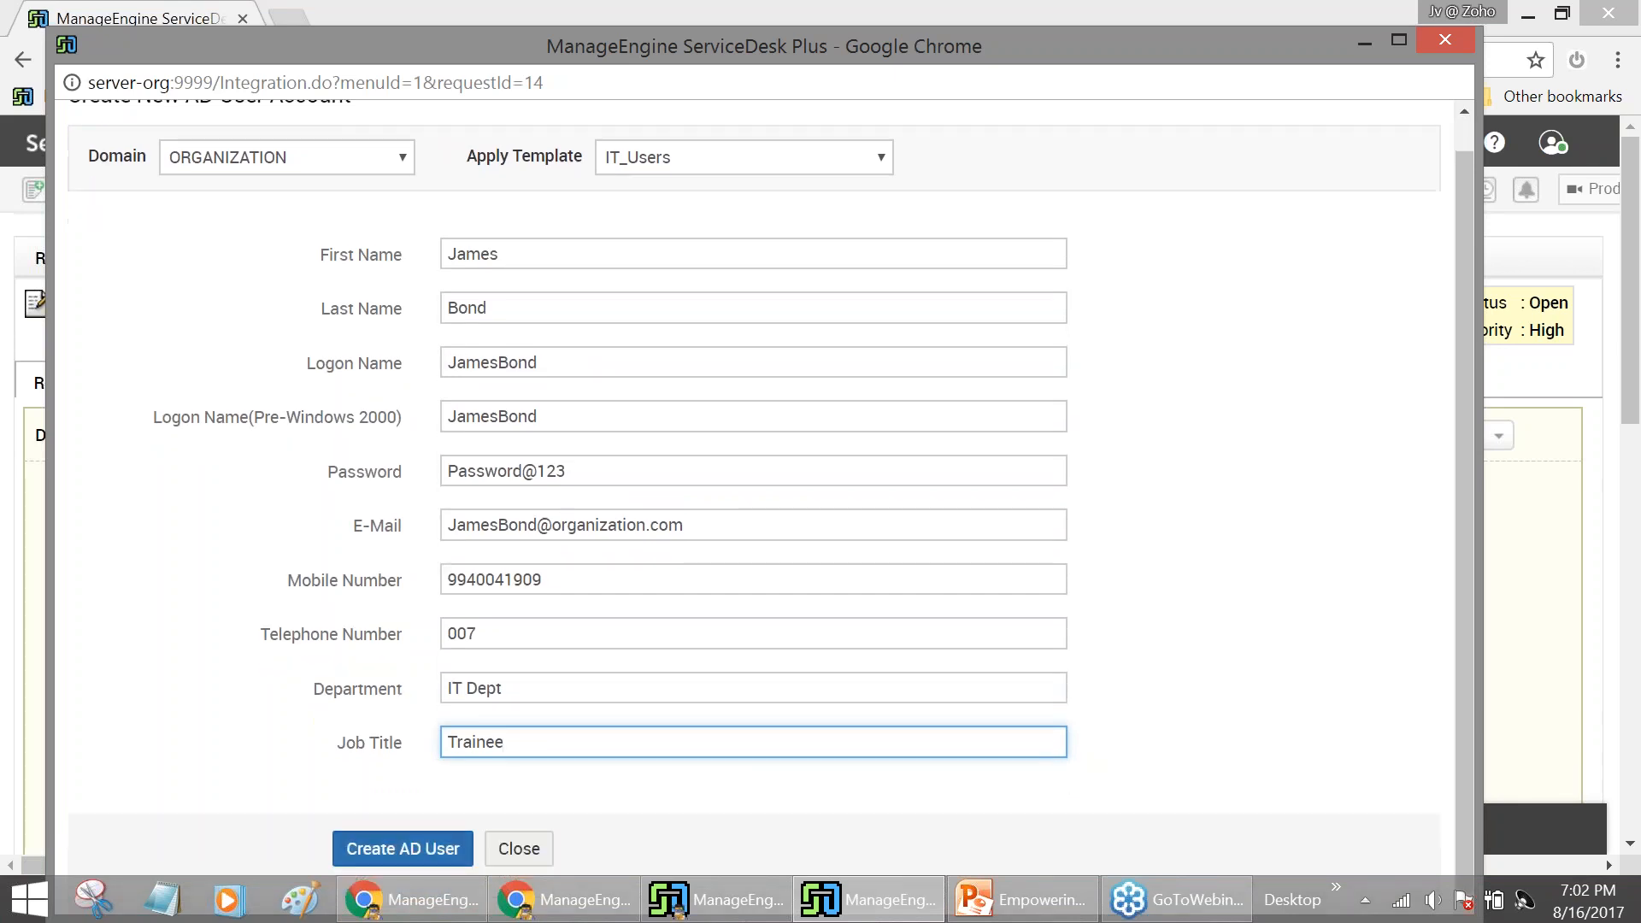
click(403, 848)
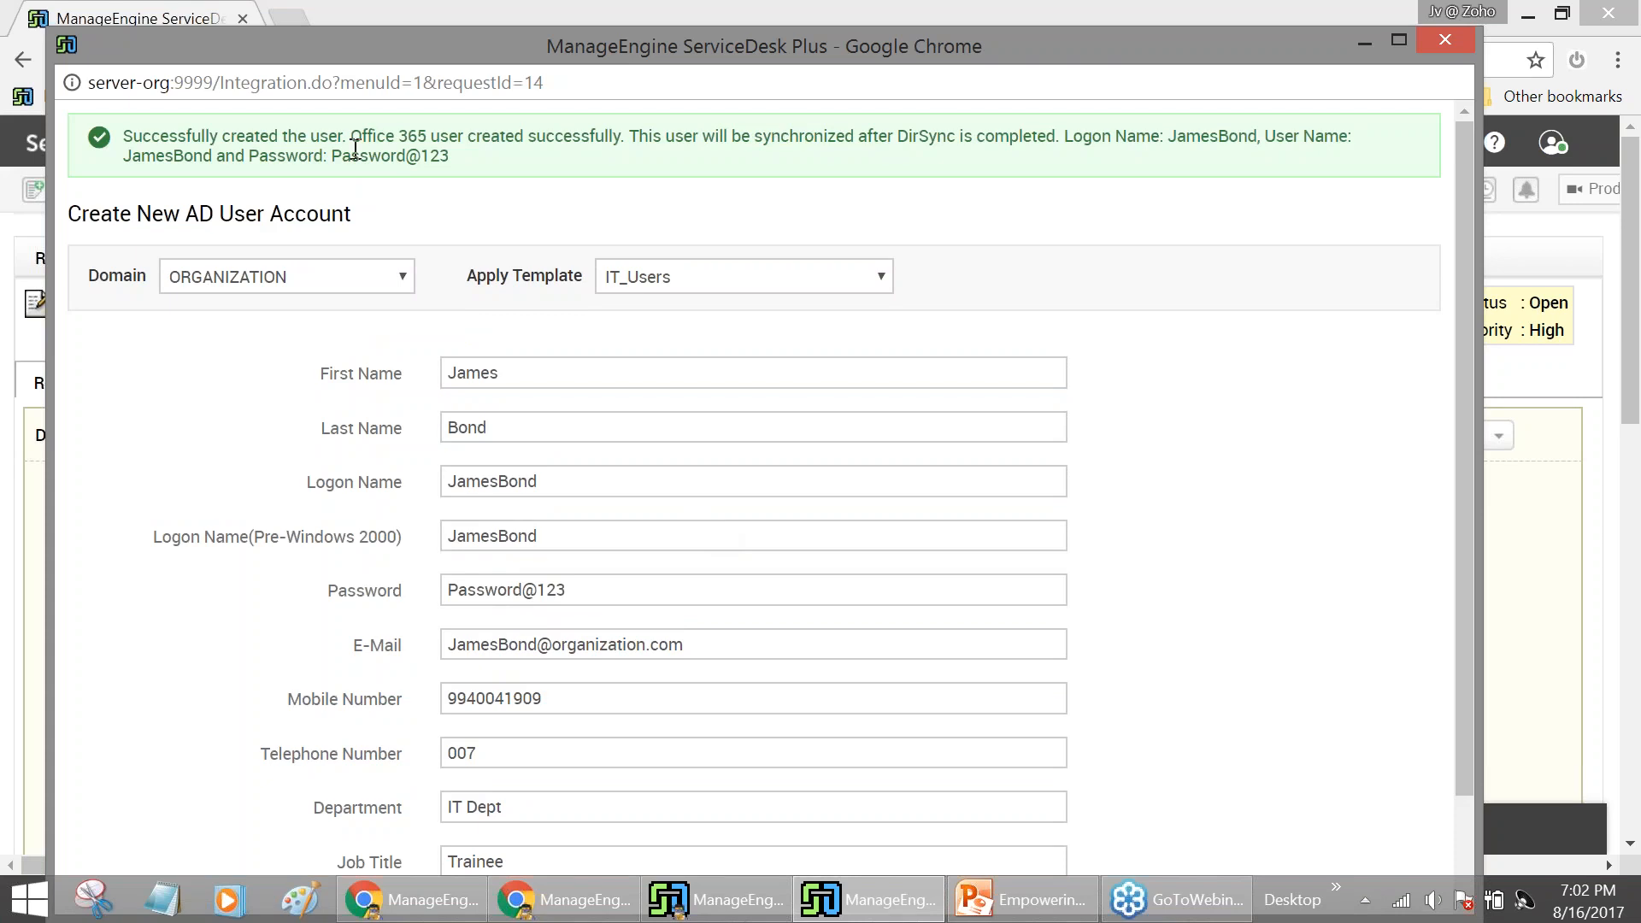
drag(347, 134, 622, 129)
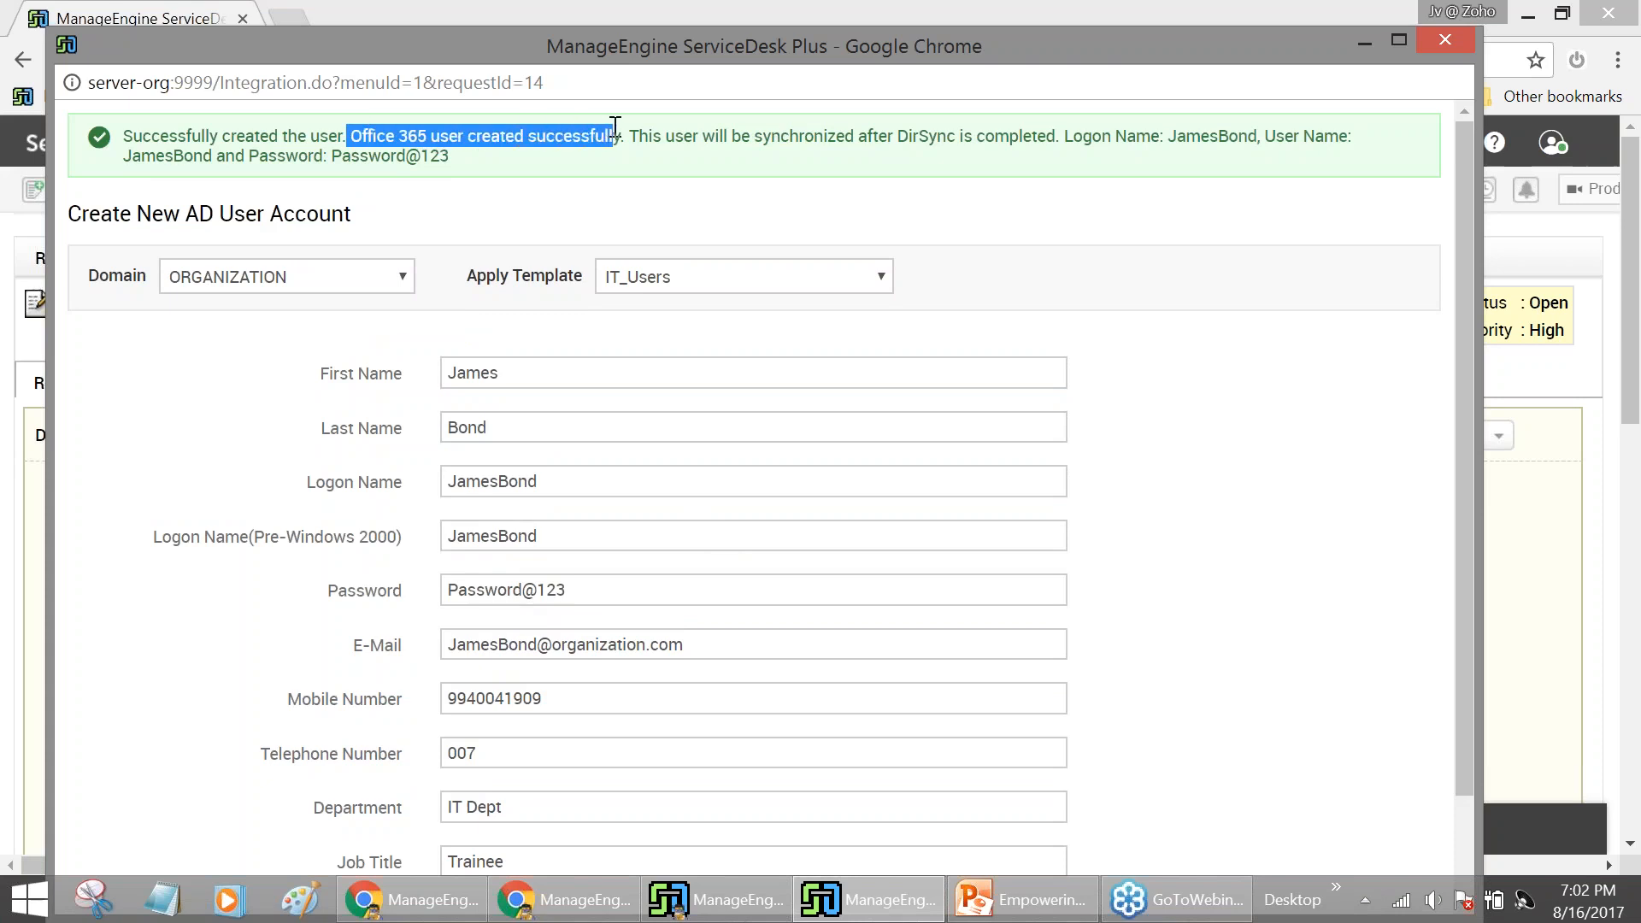
click(930, 132)
double_click(930, 133)
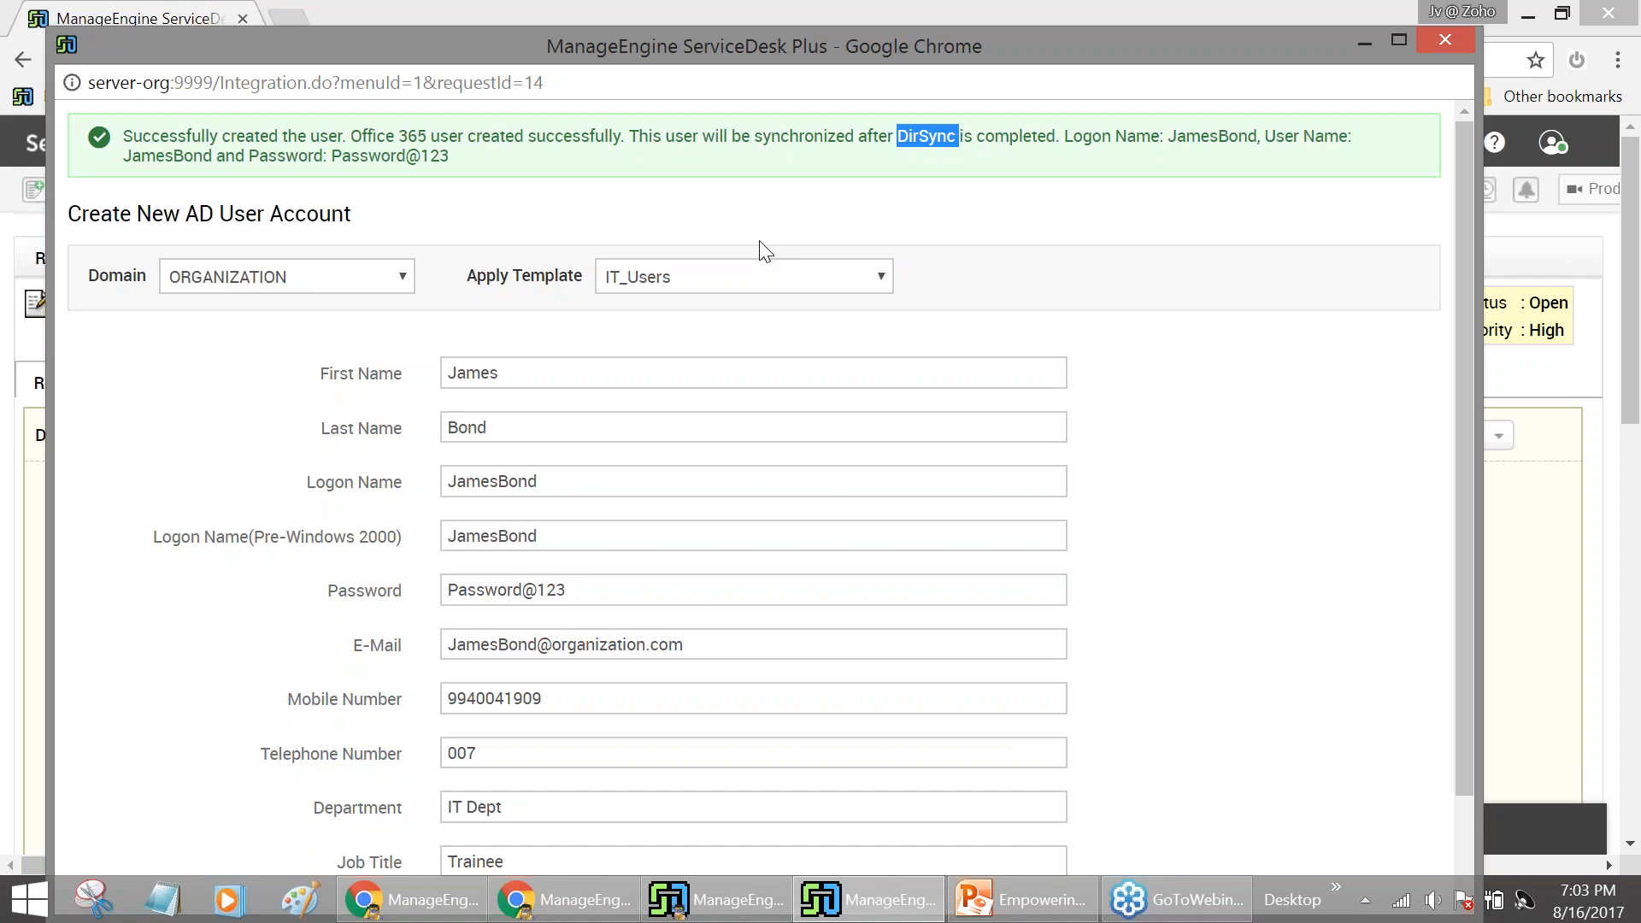
Review the confirmation, then minimize the form to reveal the Active Directory import results
scroll(759, 250, down, 2)
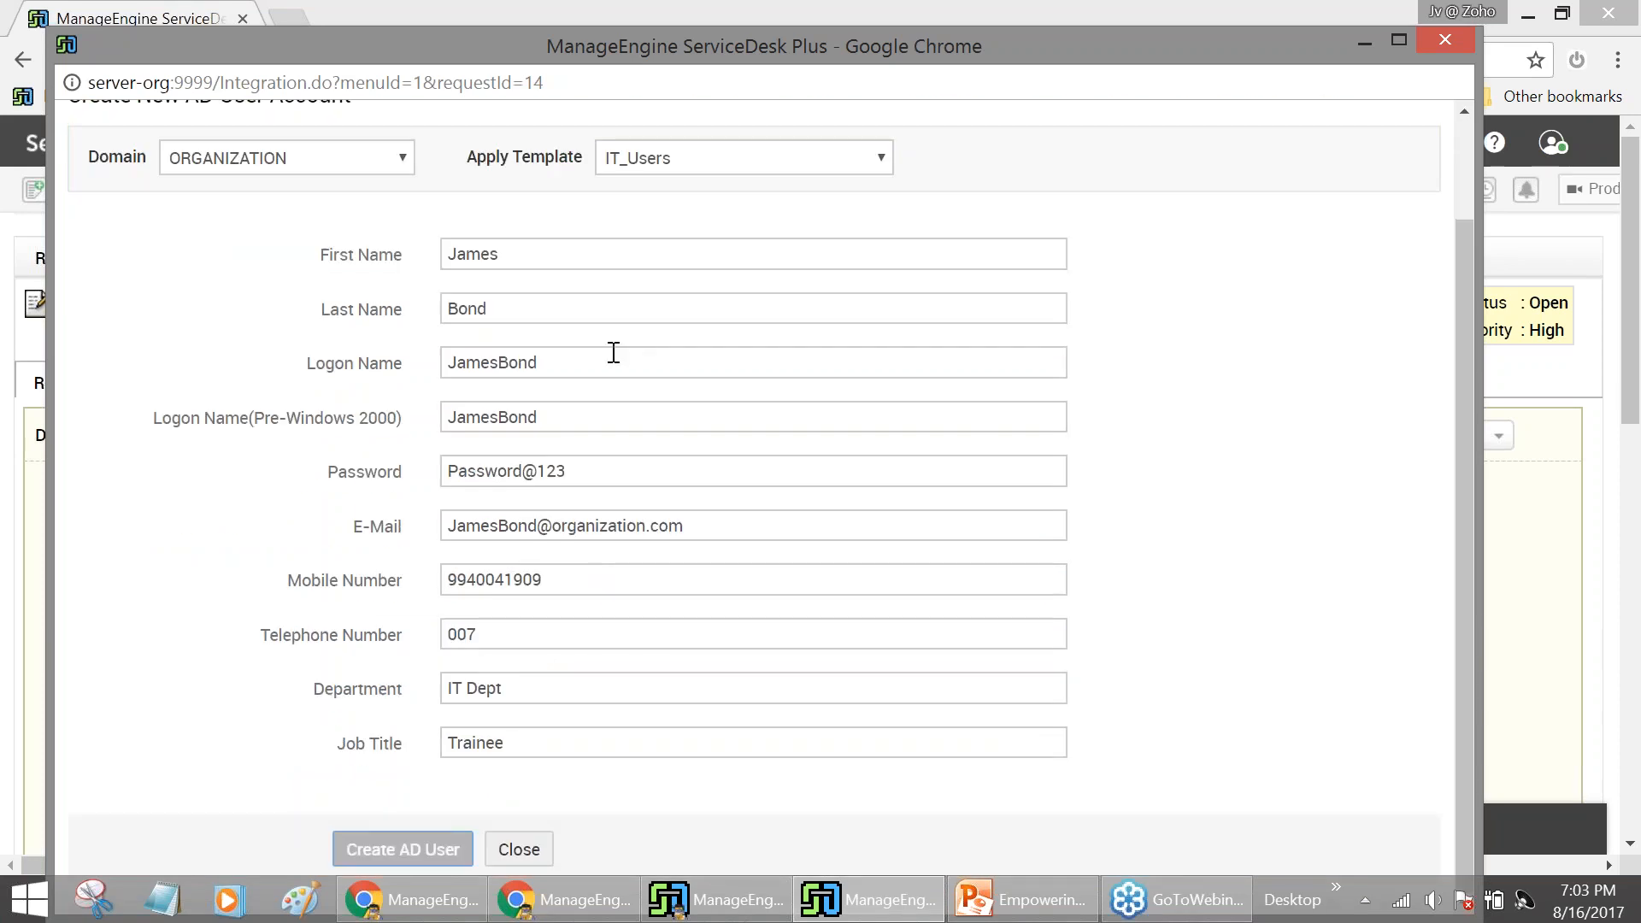
scroll(587, 372, up, 2)
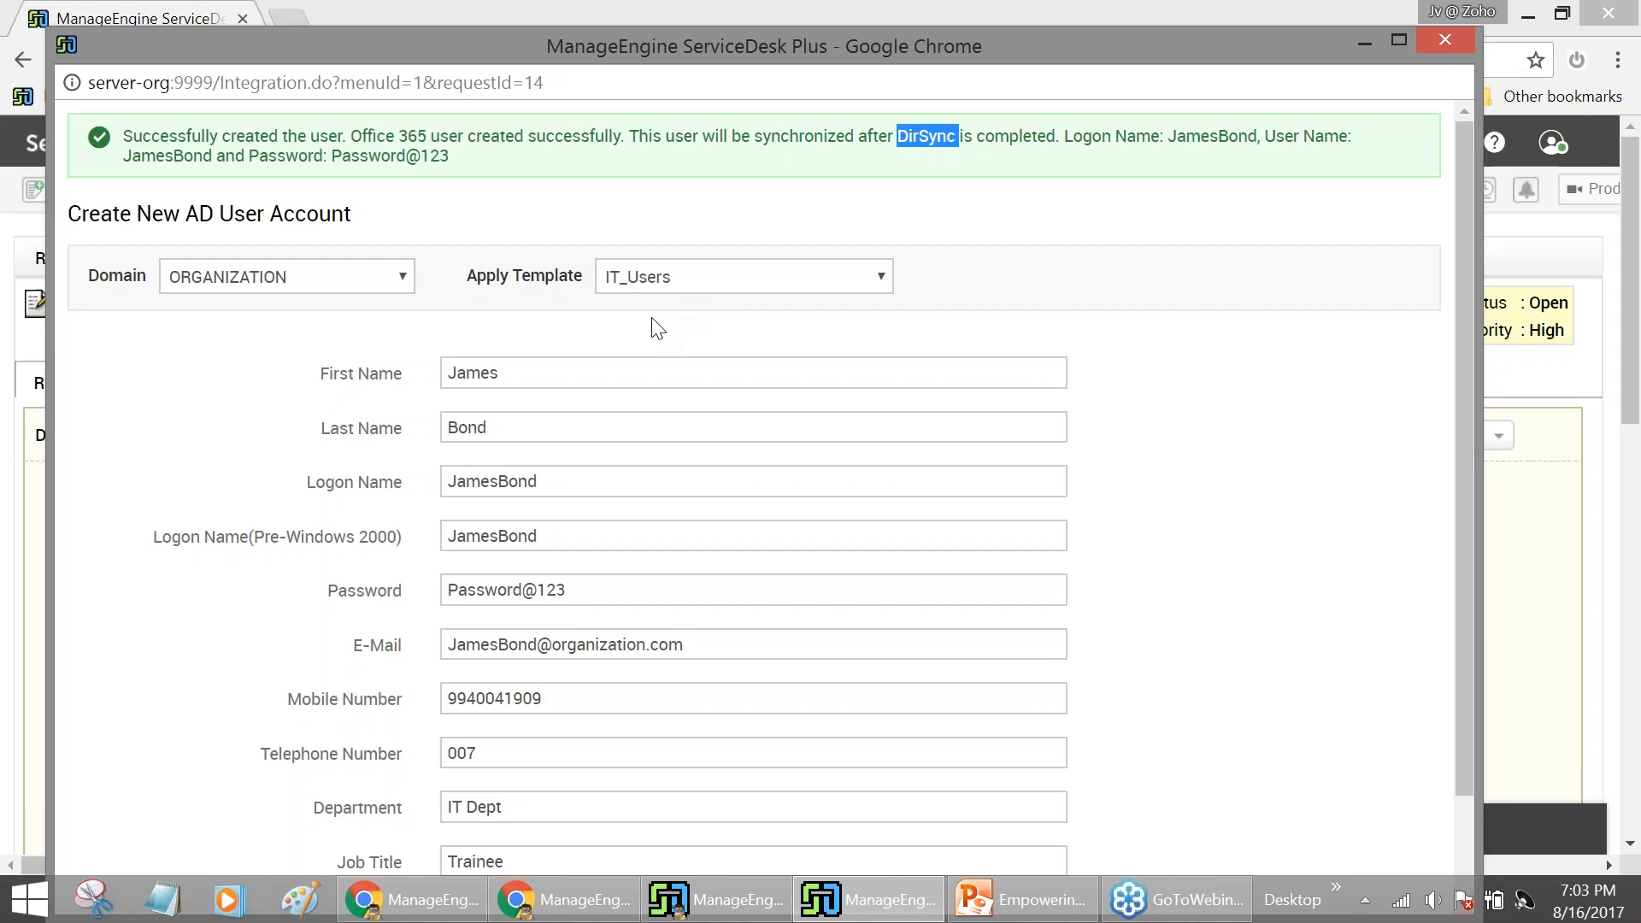
scroll(637, 461, down, 1)
scroll(636, 461, up, 1)
scroll(459, 205, down, 2)
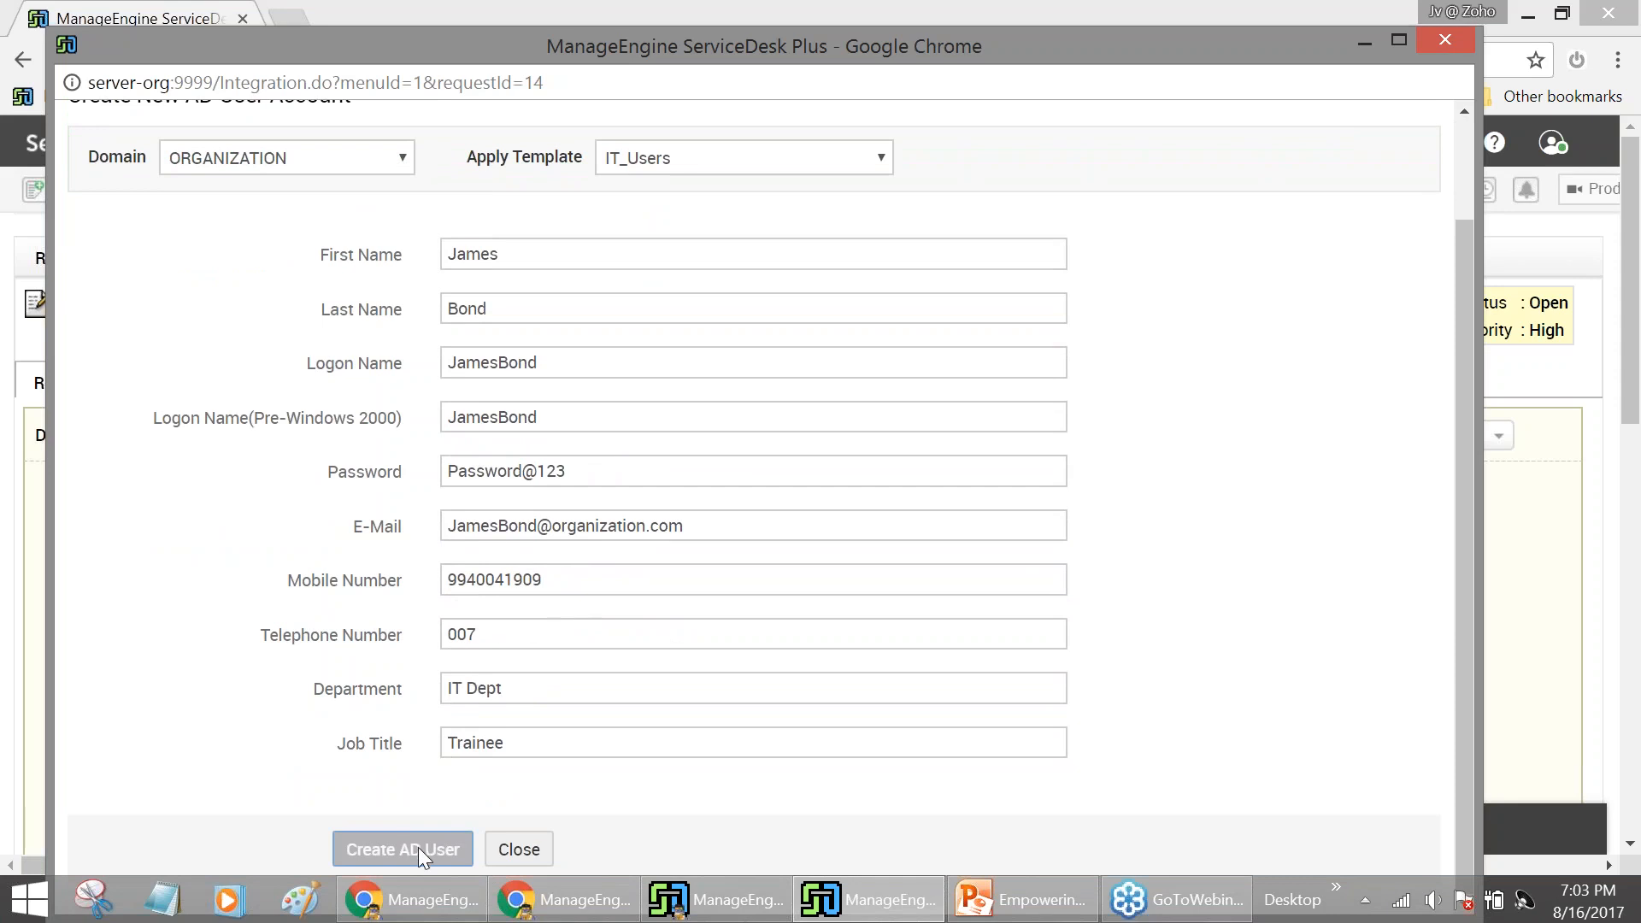
click(554, 314)
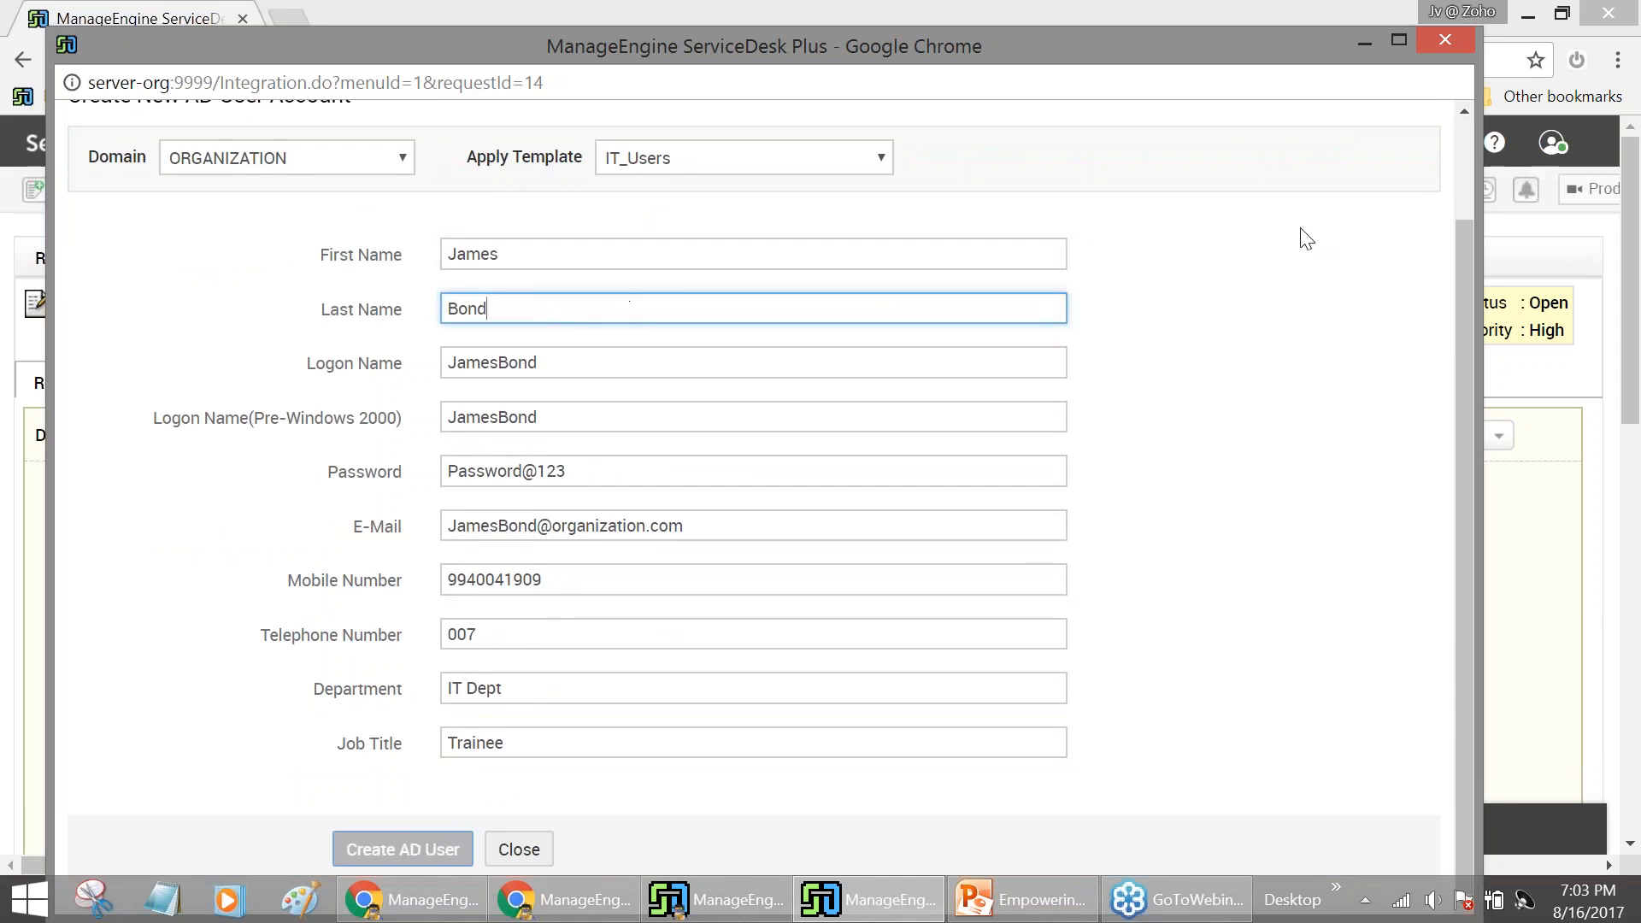
click(1365, 40)
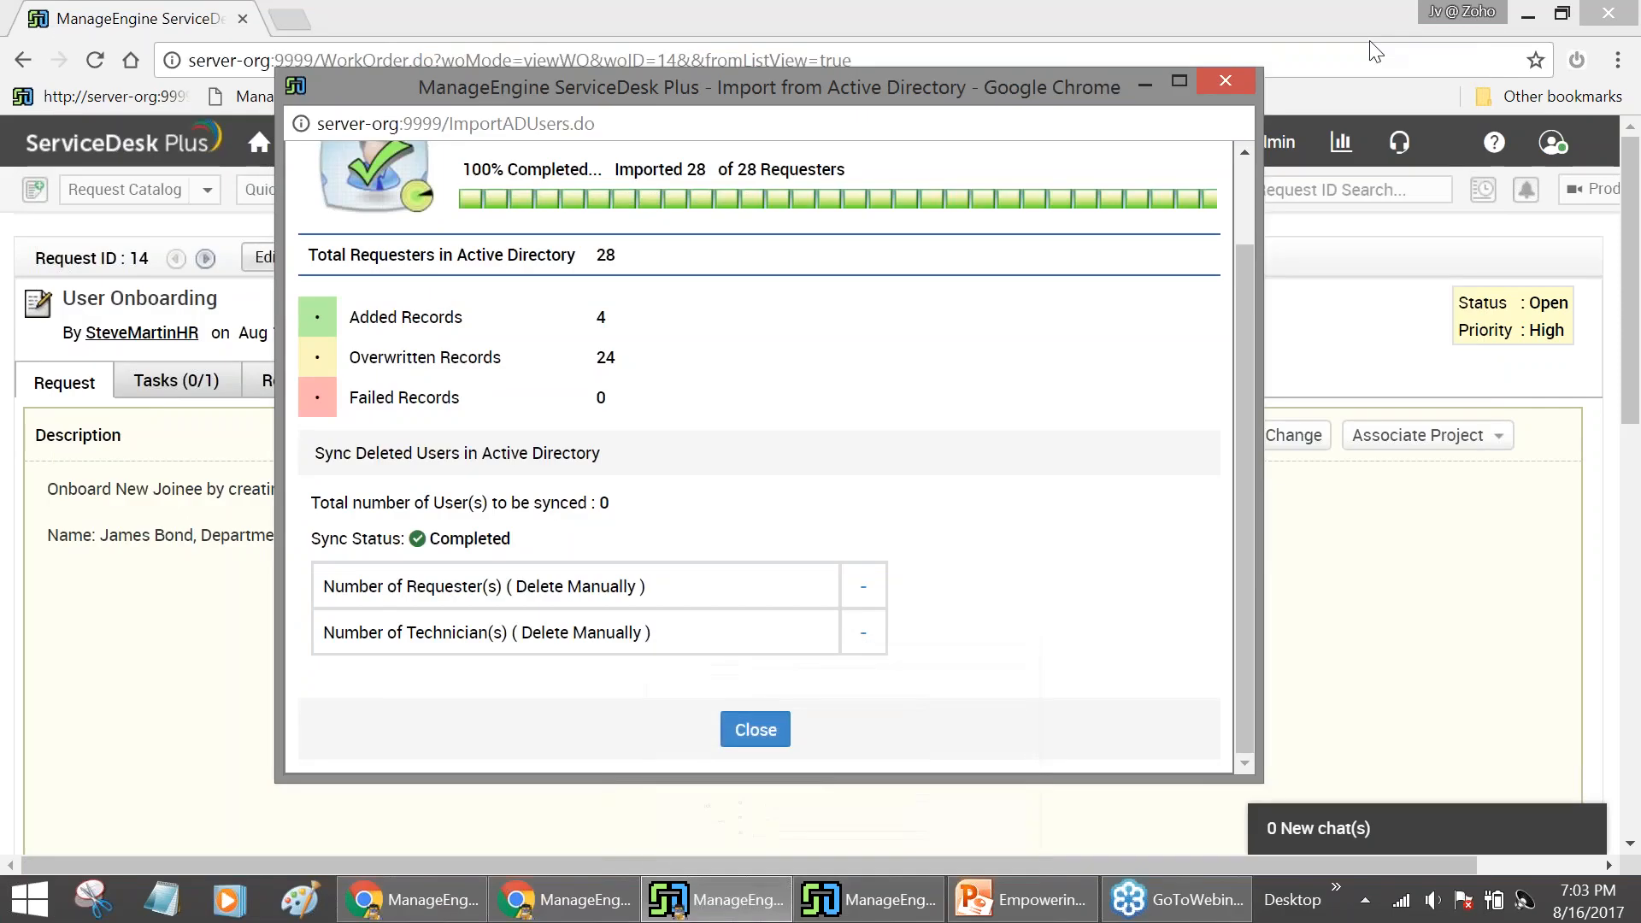
In ADManager Plus Domain Settings, refresh organization.com with OUs, groups and users included in the sync
click(1132, 83)
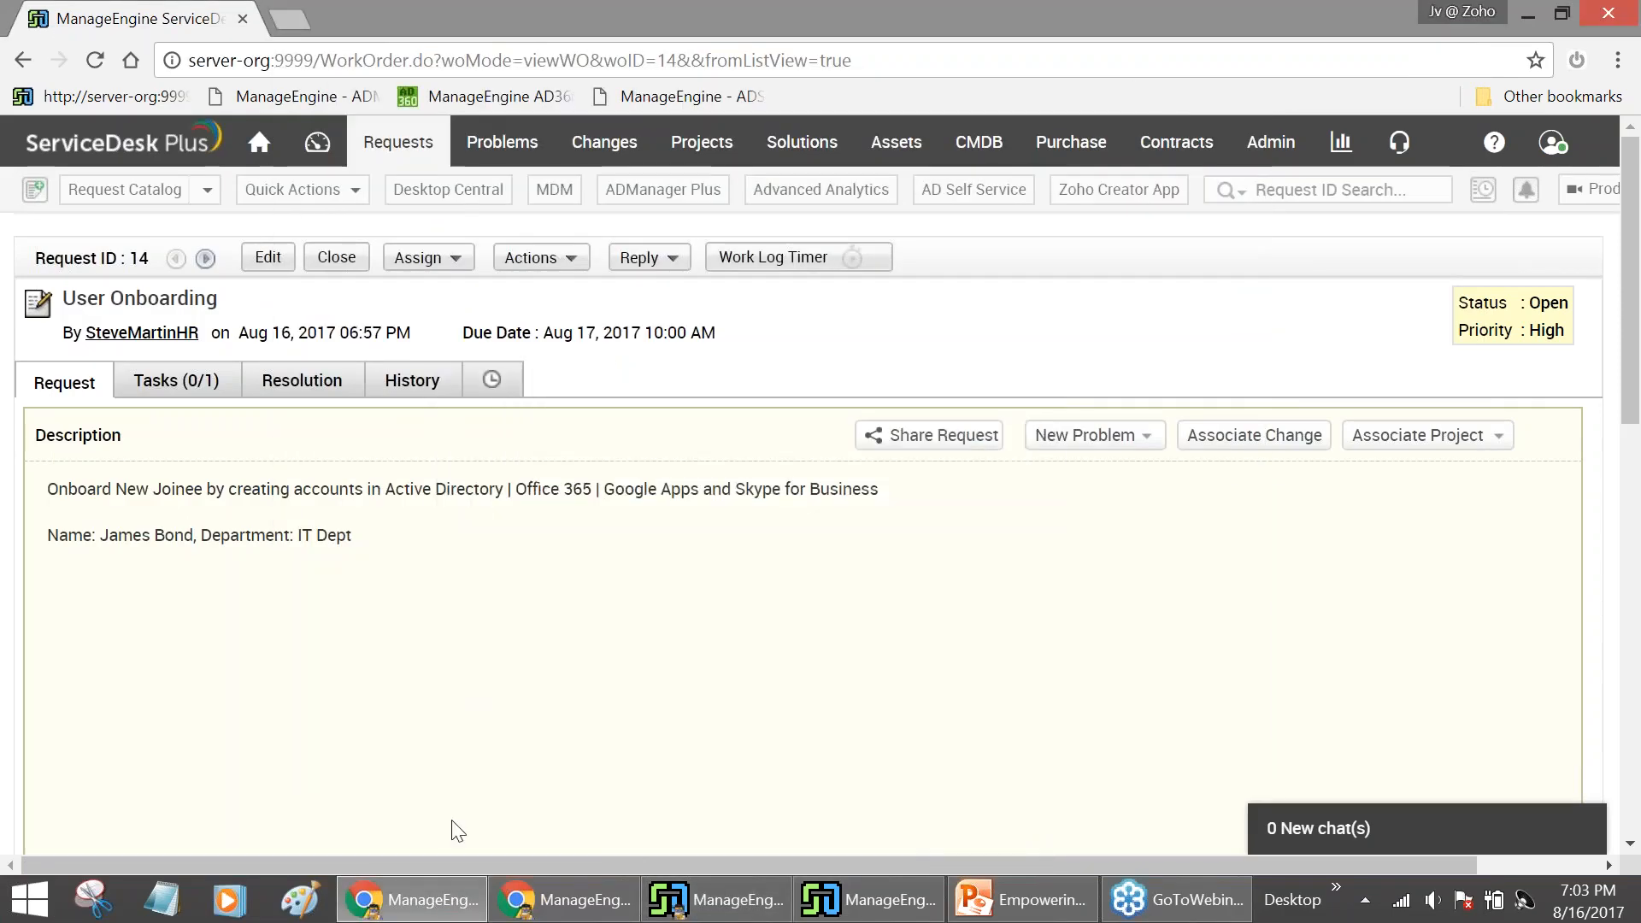
click(532, 893)
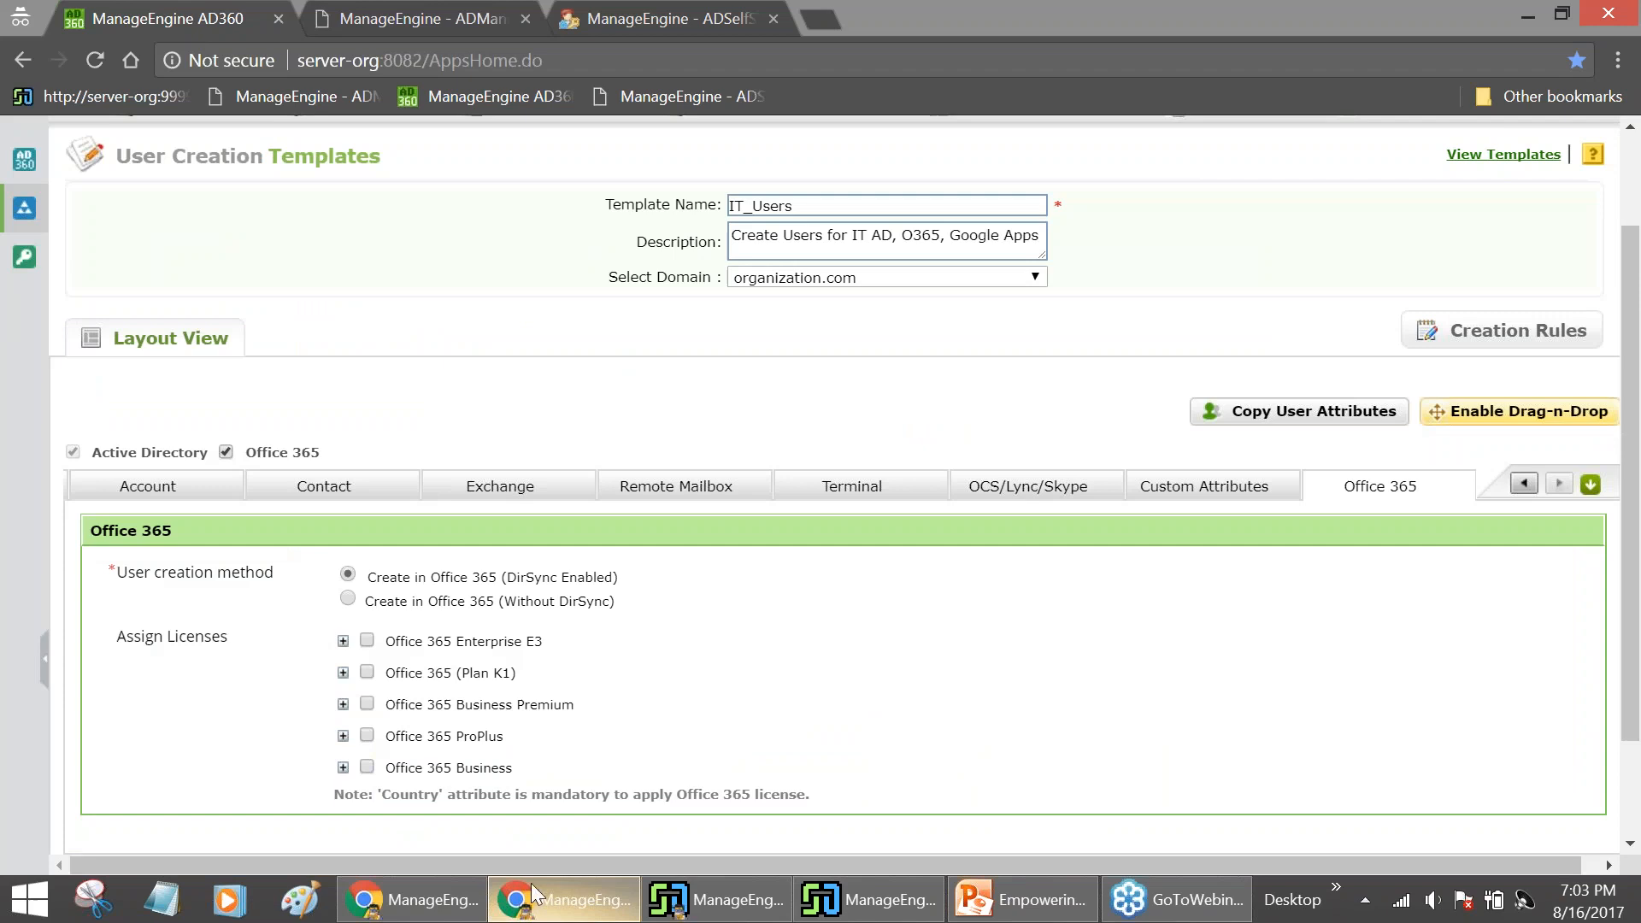
scroll(537, 460, up, 1)
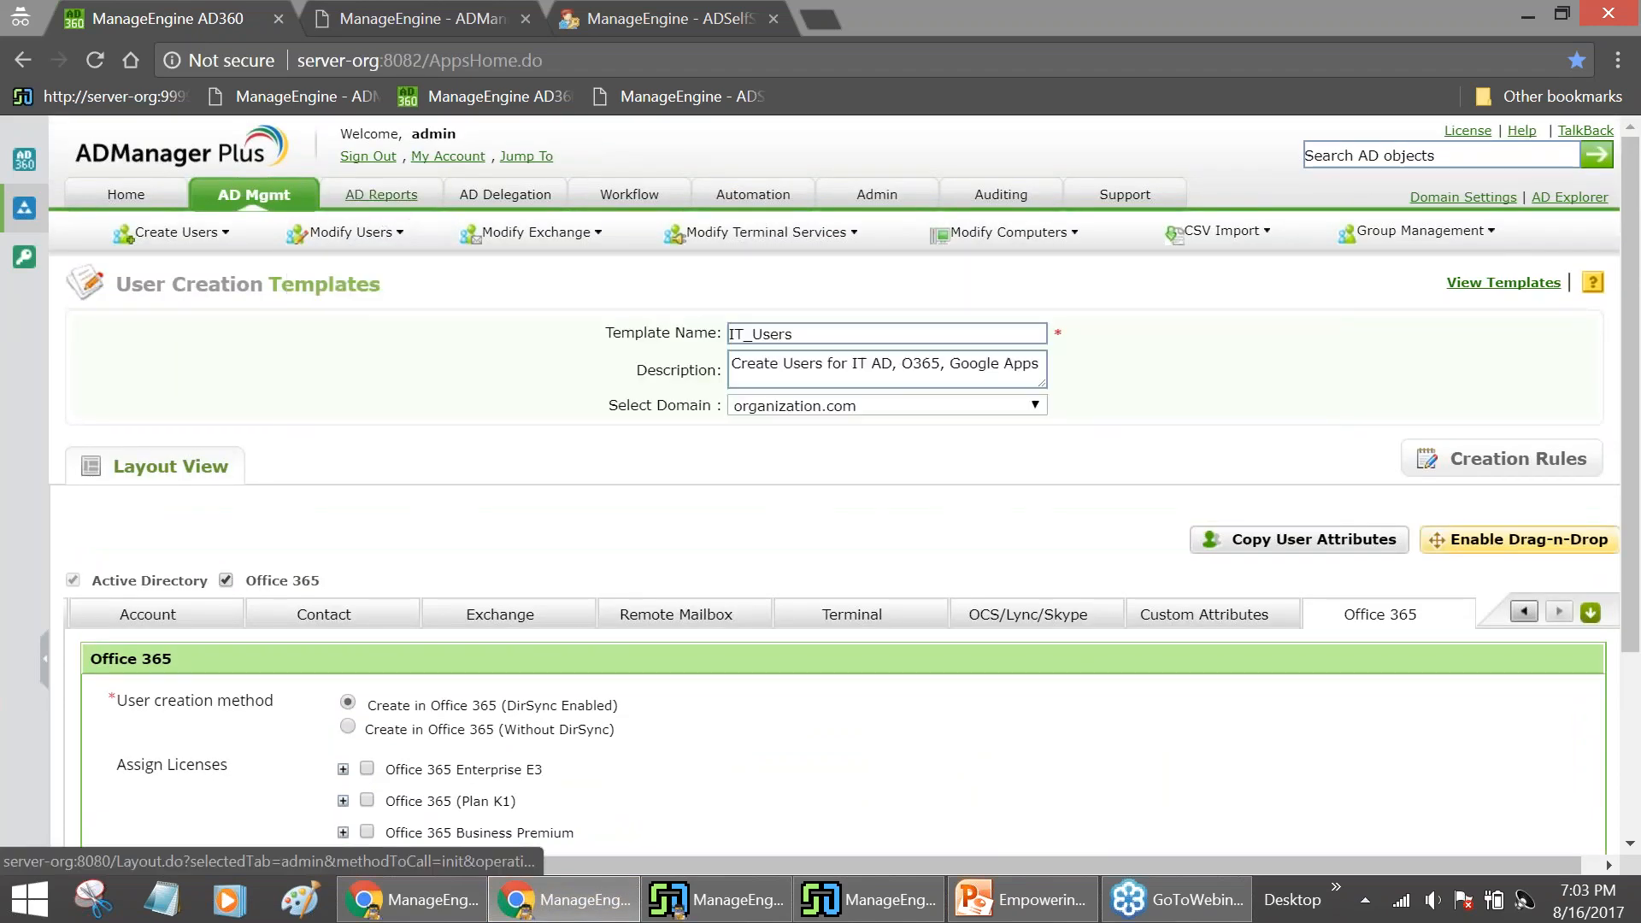
click(382, 195)
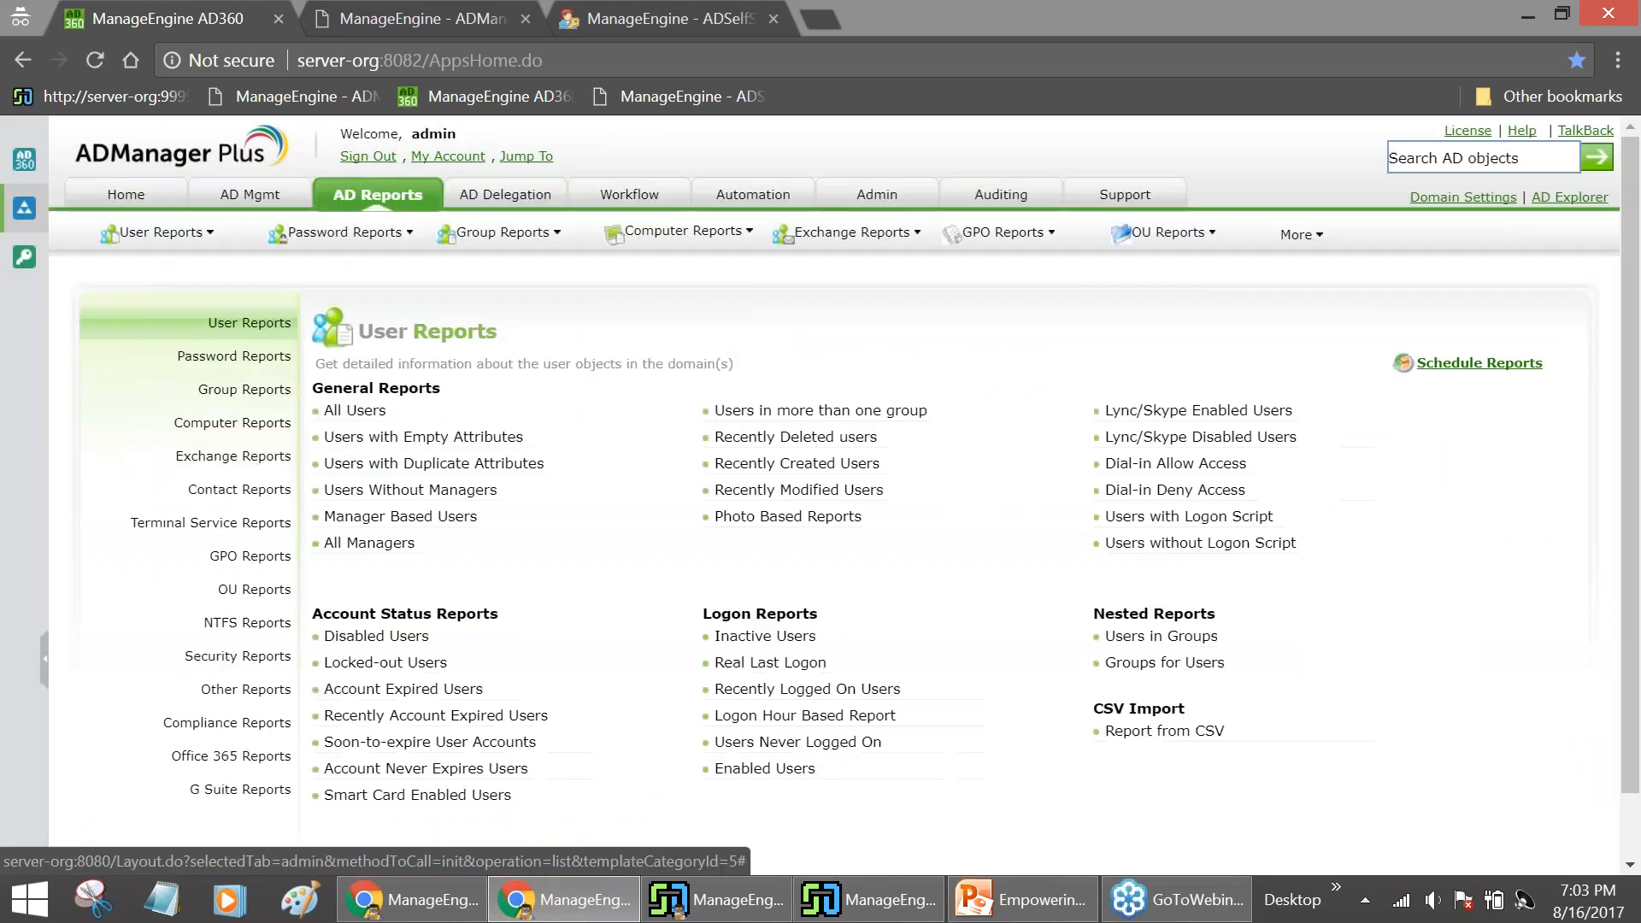
click(1460, 196)
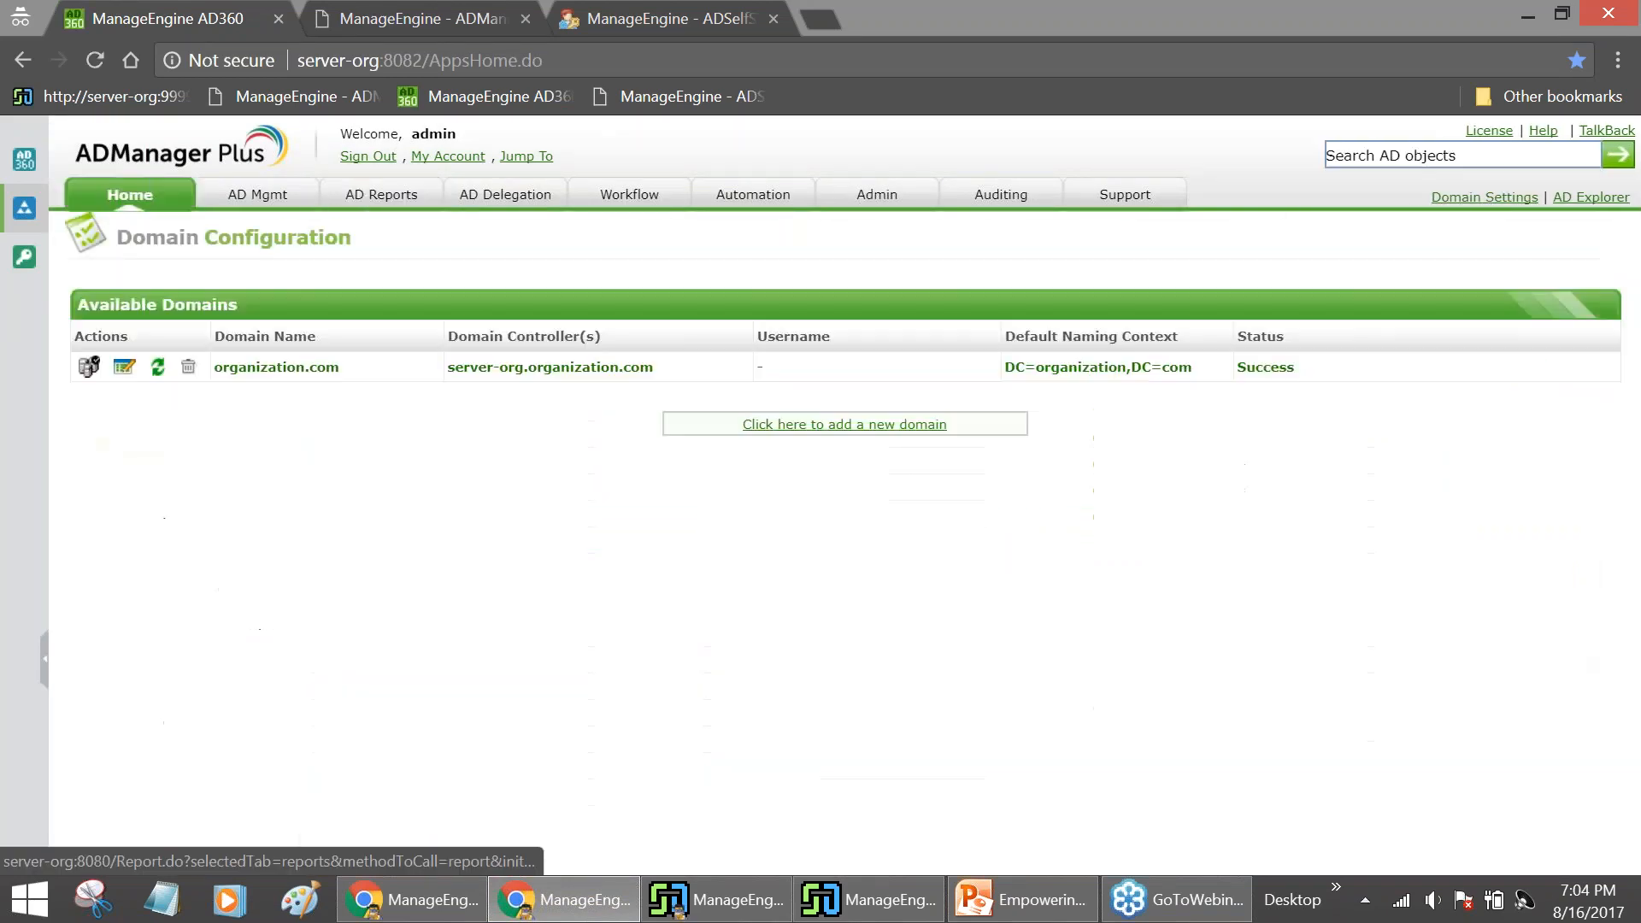
click(157, 366)
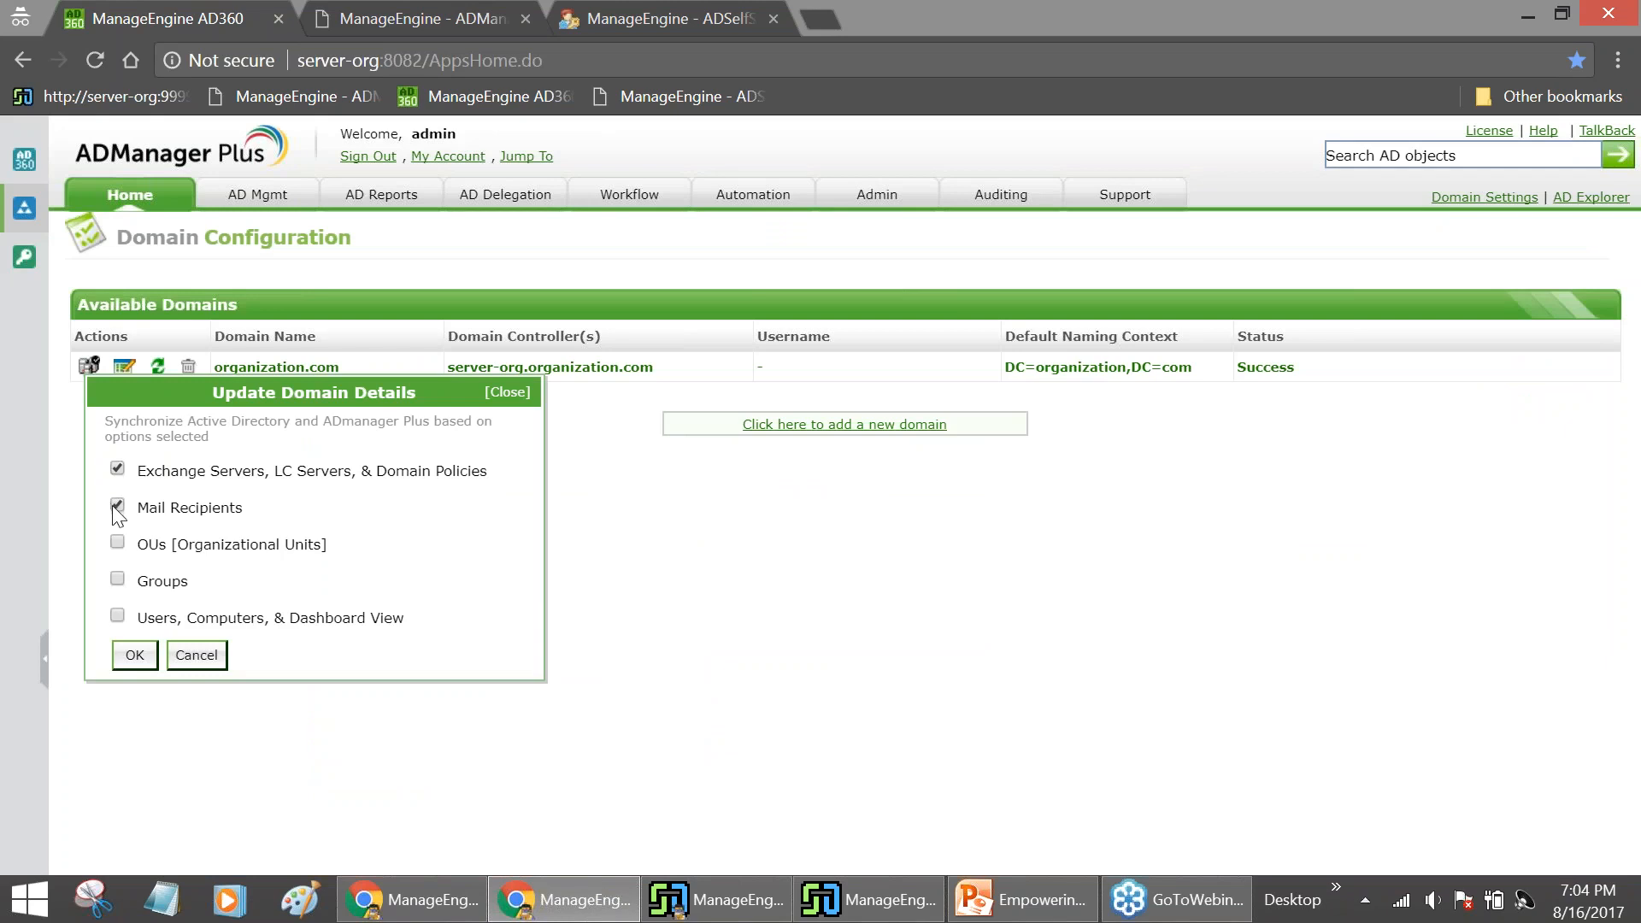
click(118, 544)
click(118, 580)
click(118, 617)
click(134, 654)
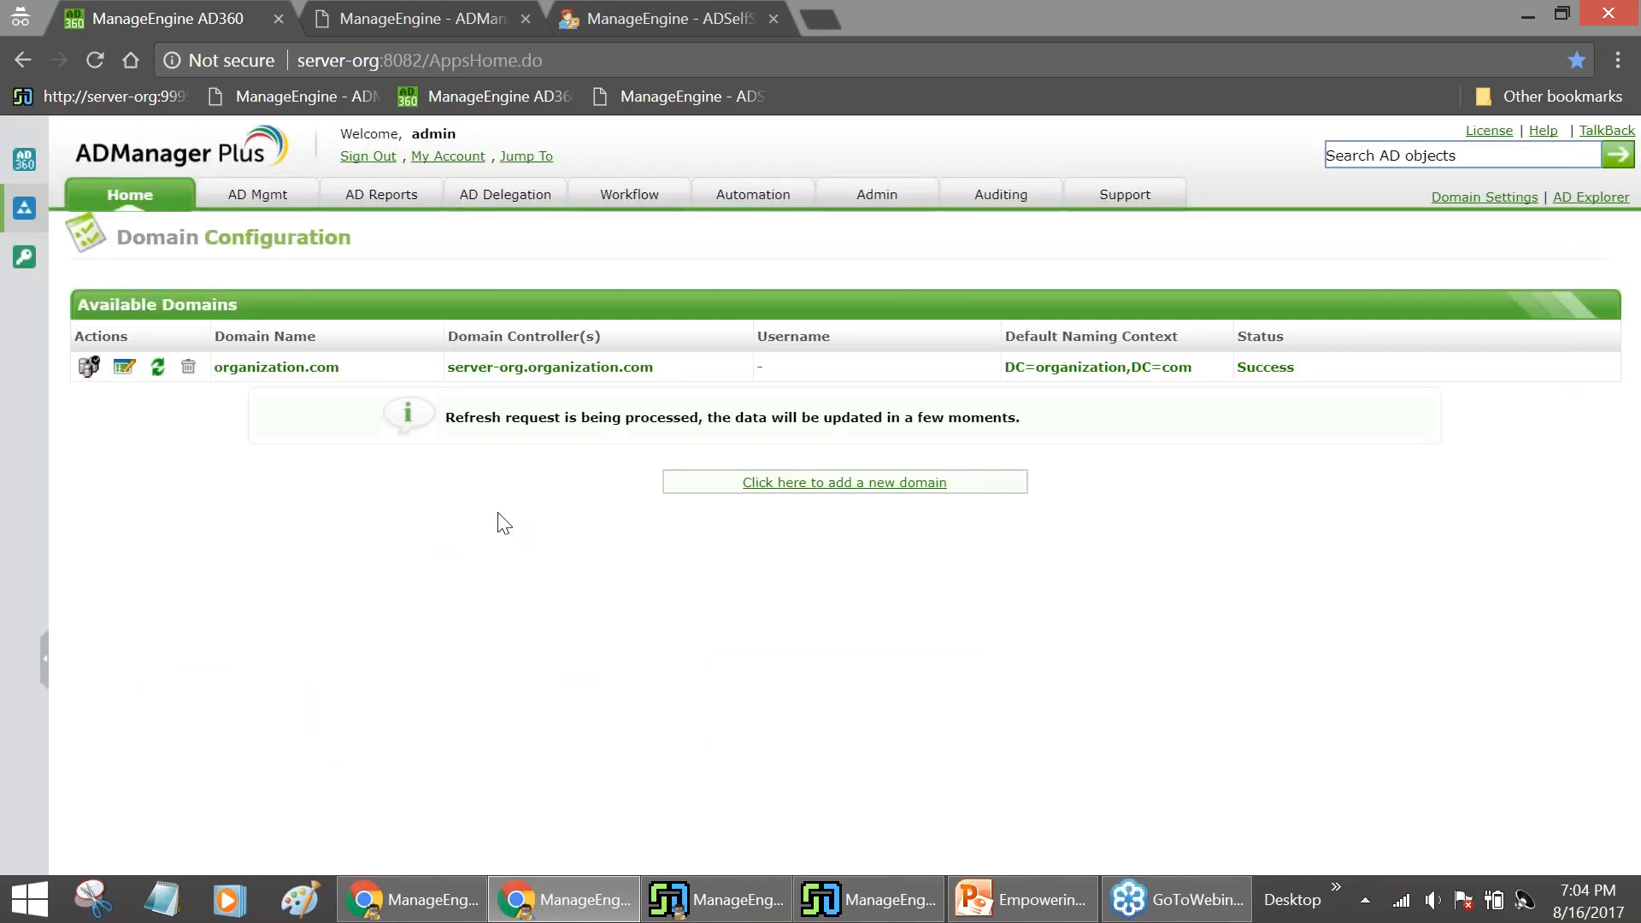
Run the Recently Created Users report for organization.com over the last 7 days
click(381, 195)
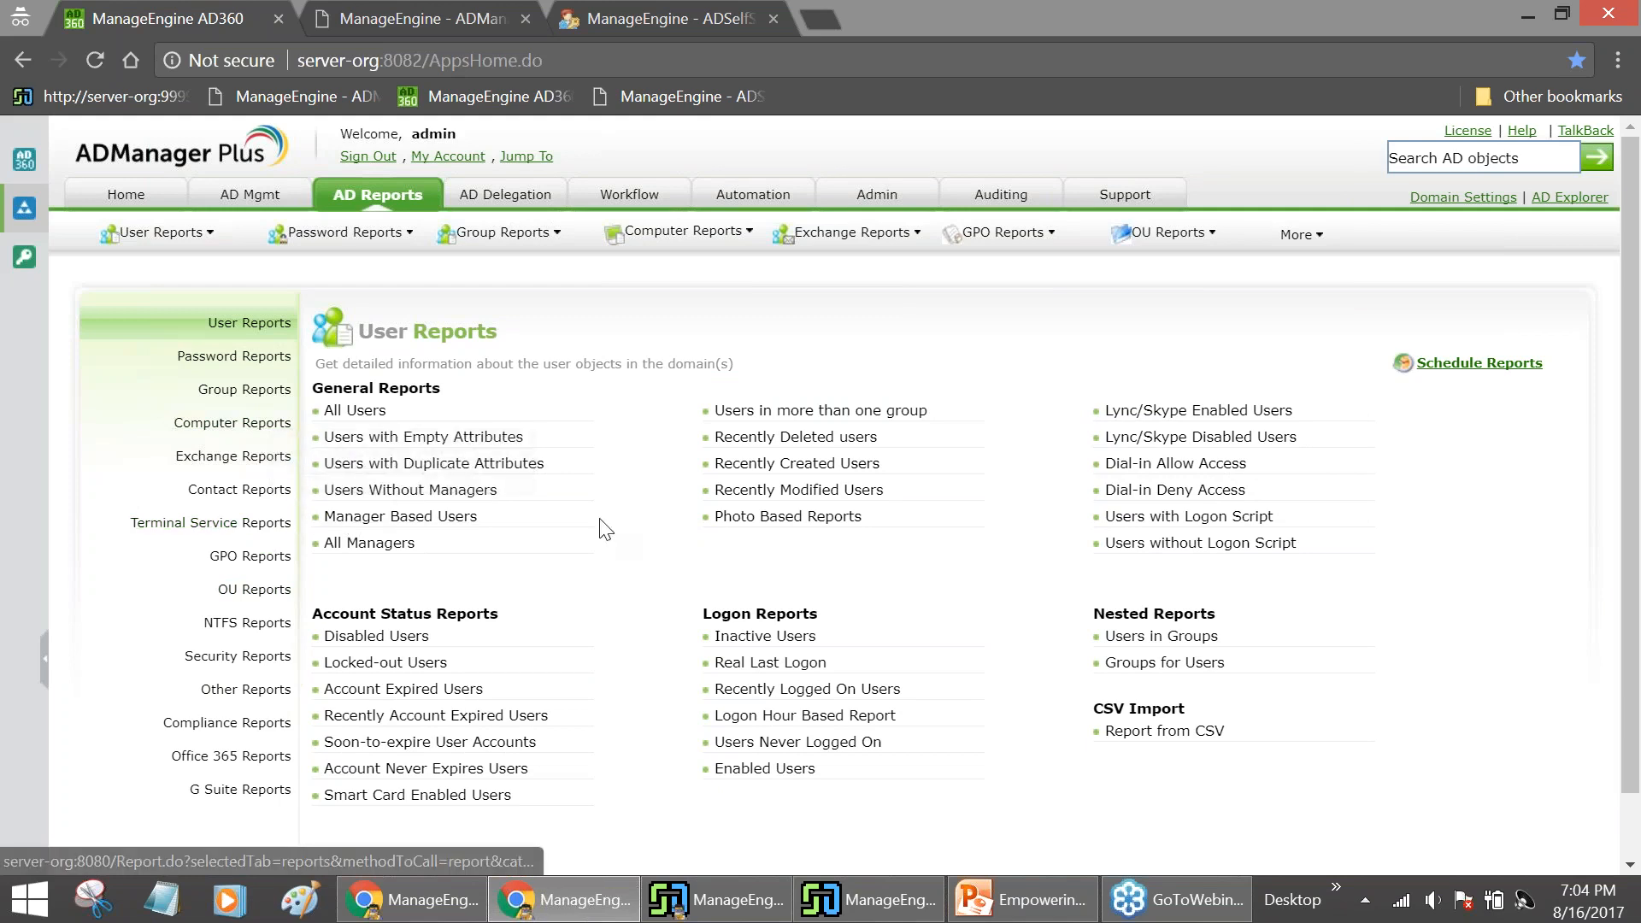
click(782, 468)
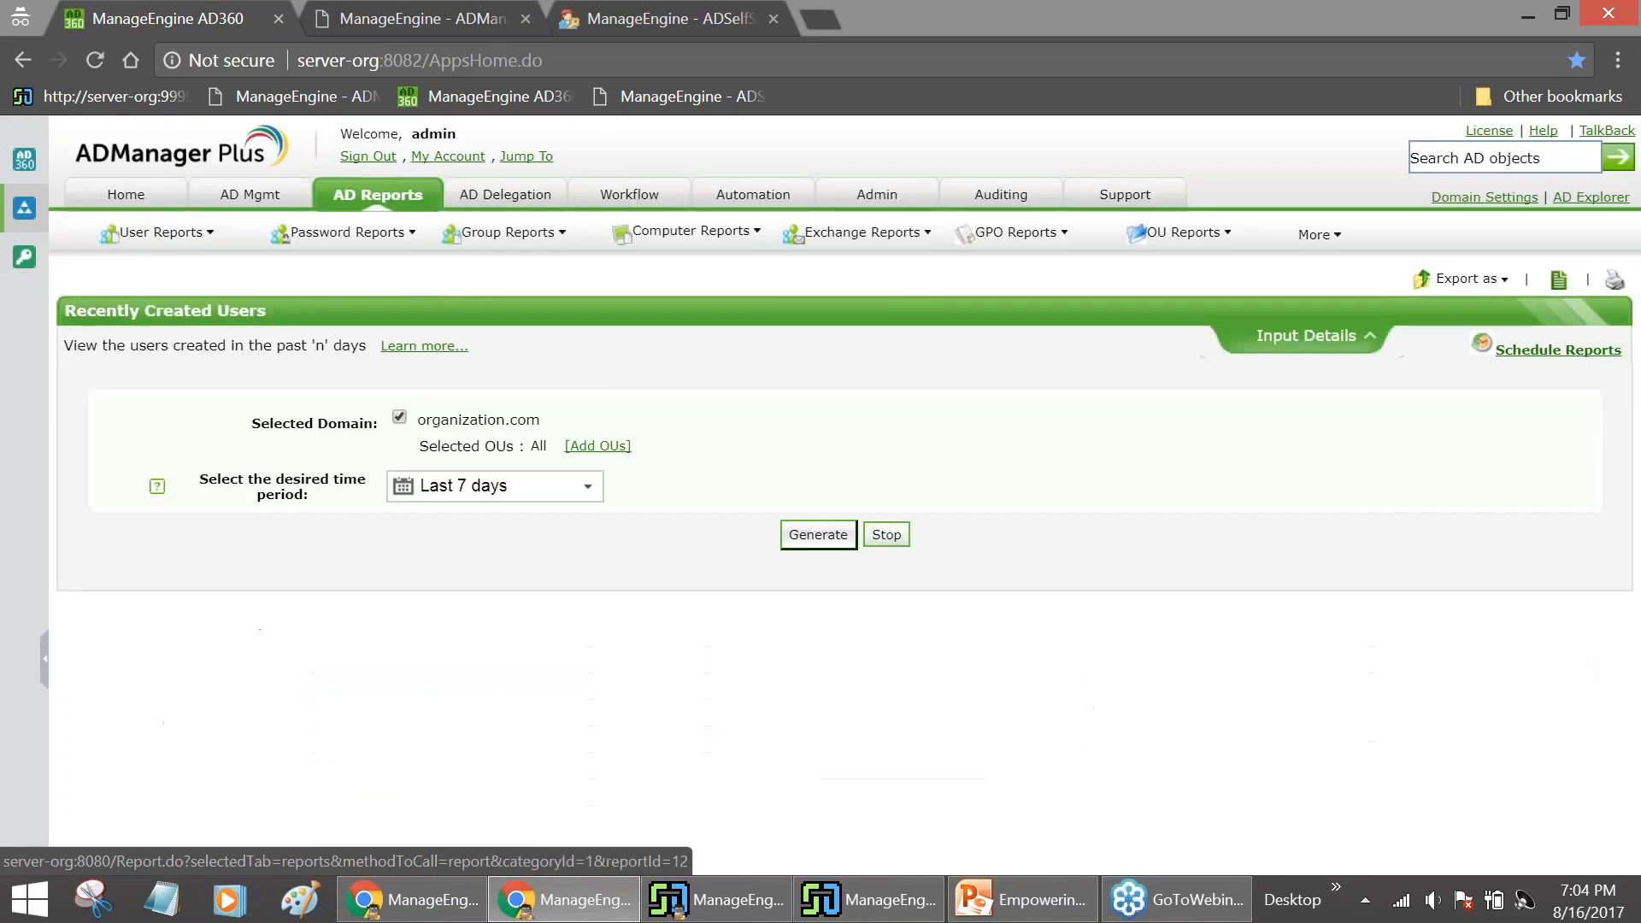
mouse_move(542, 498)
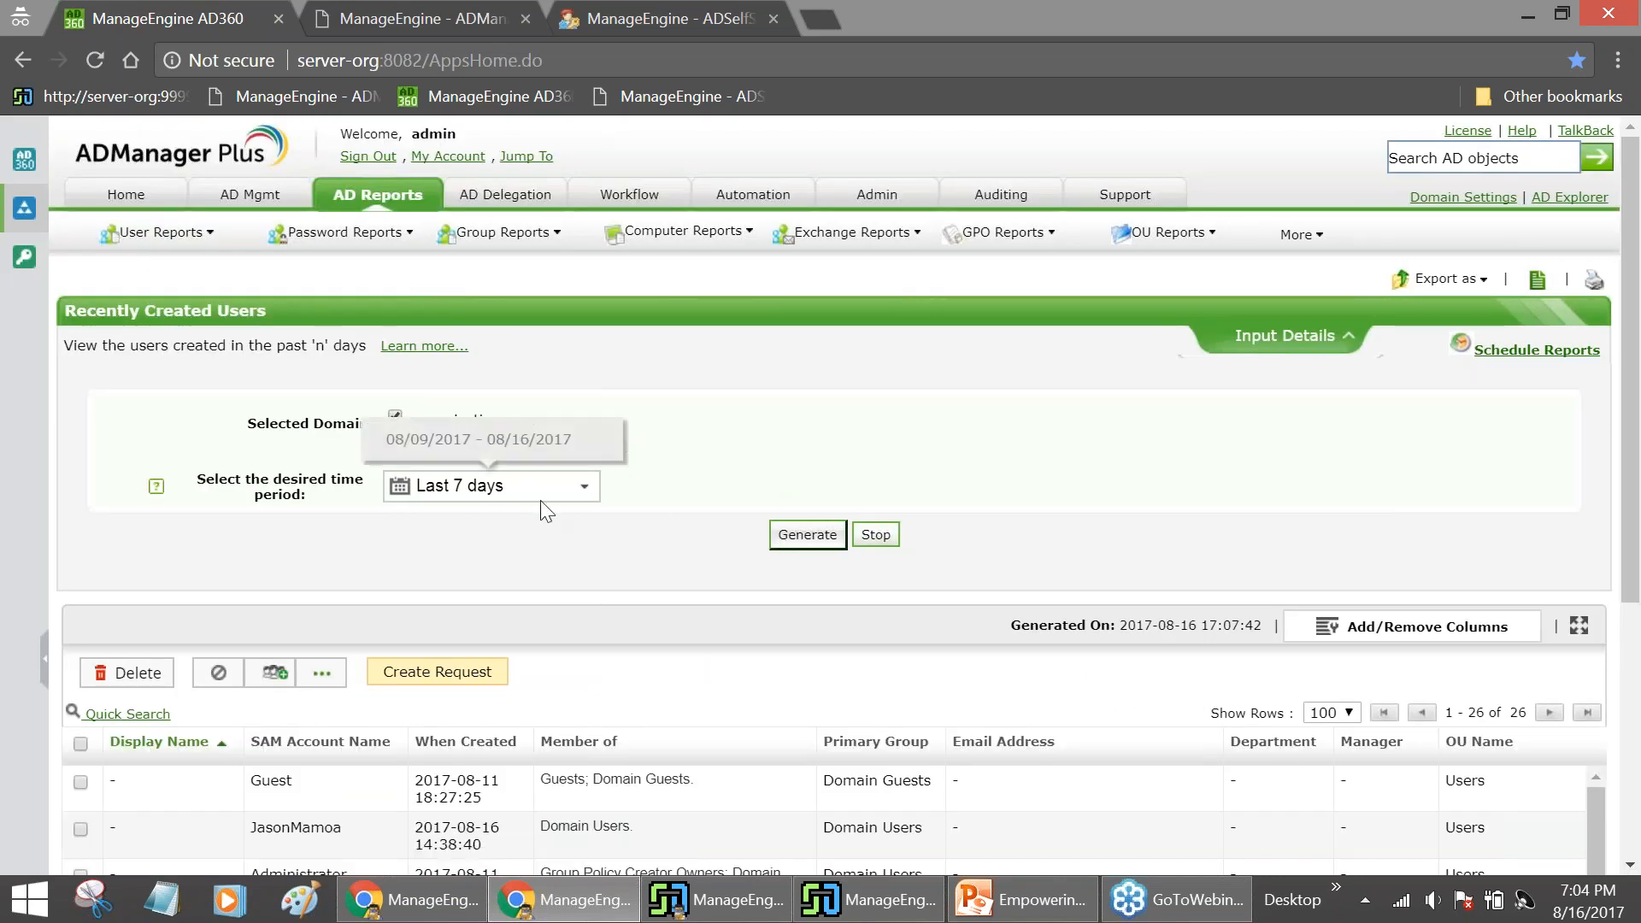
click(800, 542)
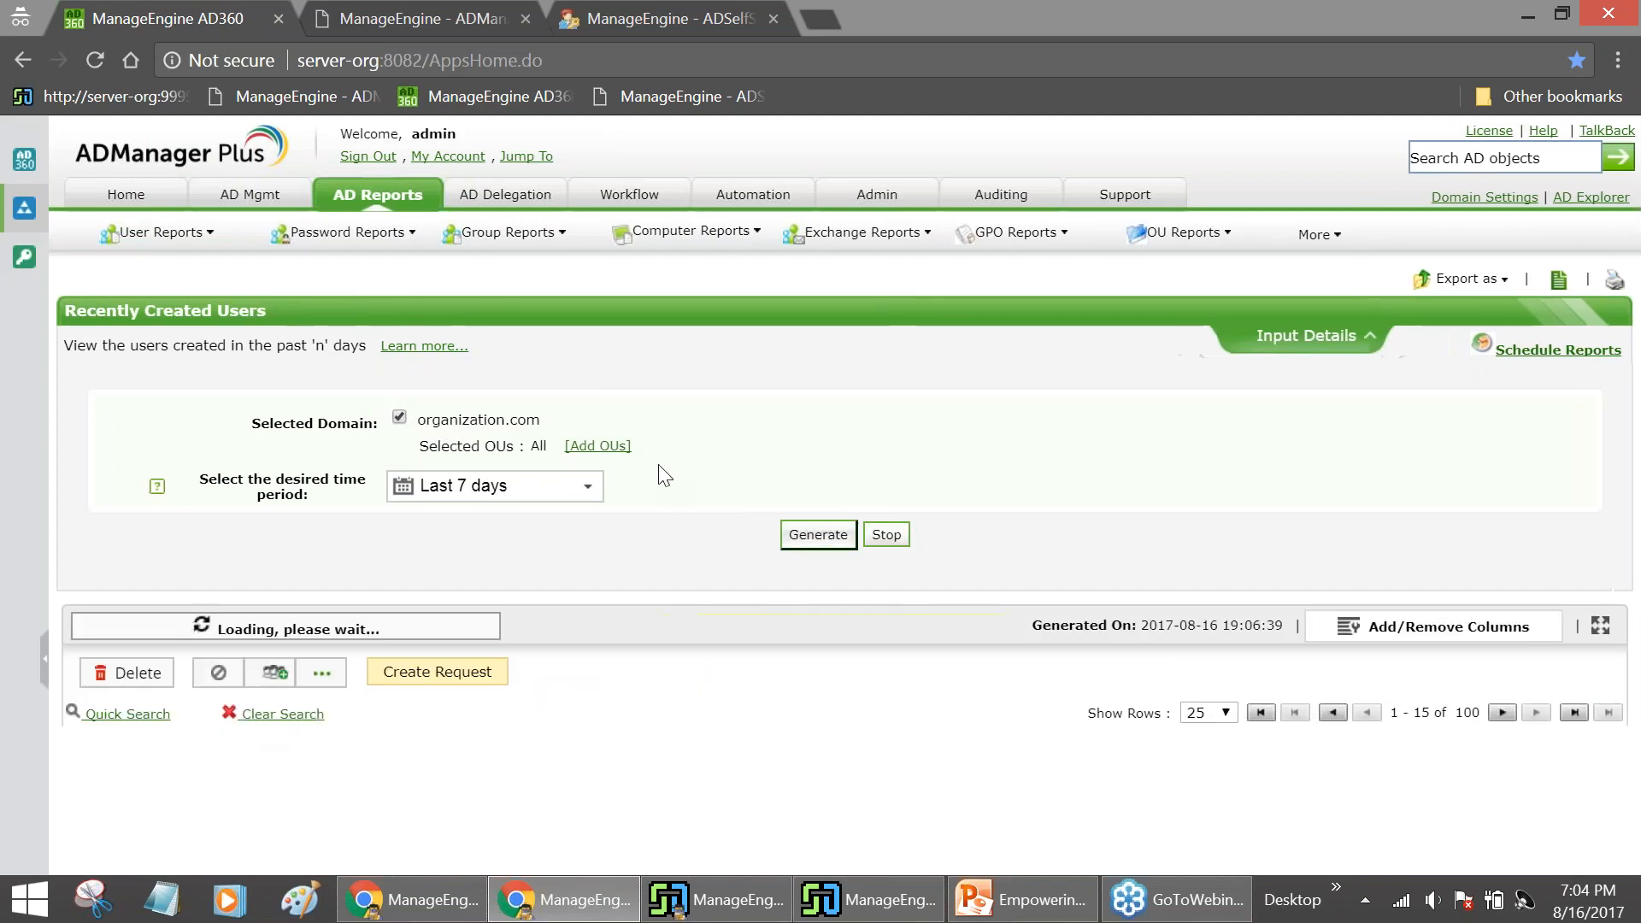
scroll(683, 417, down, 5)
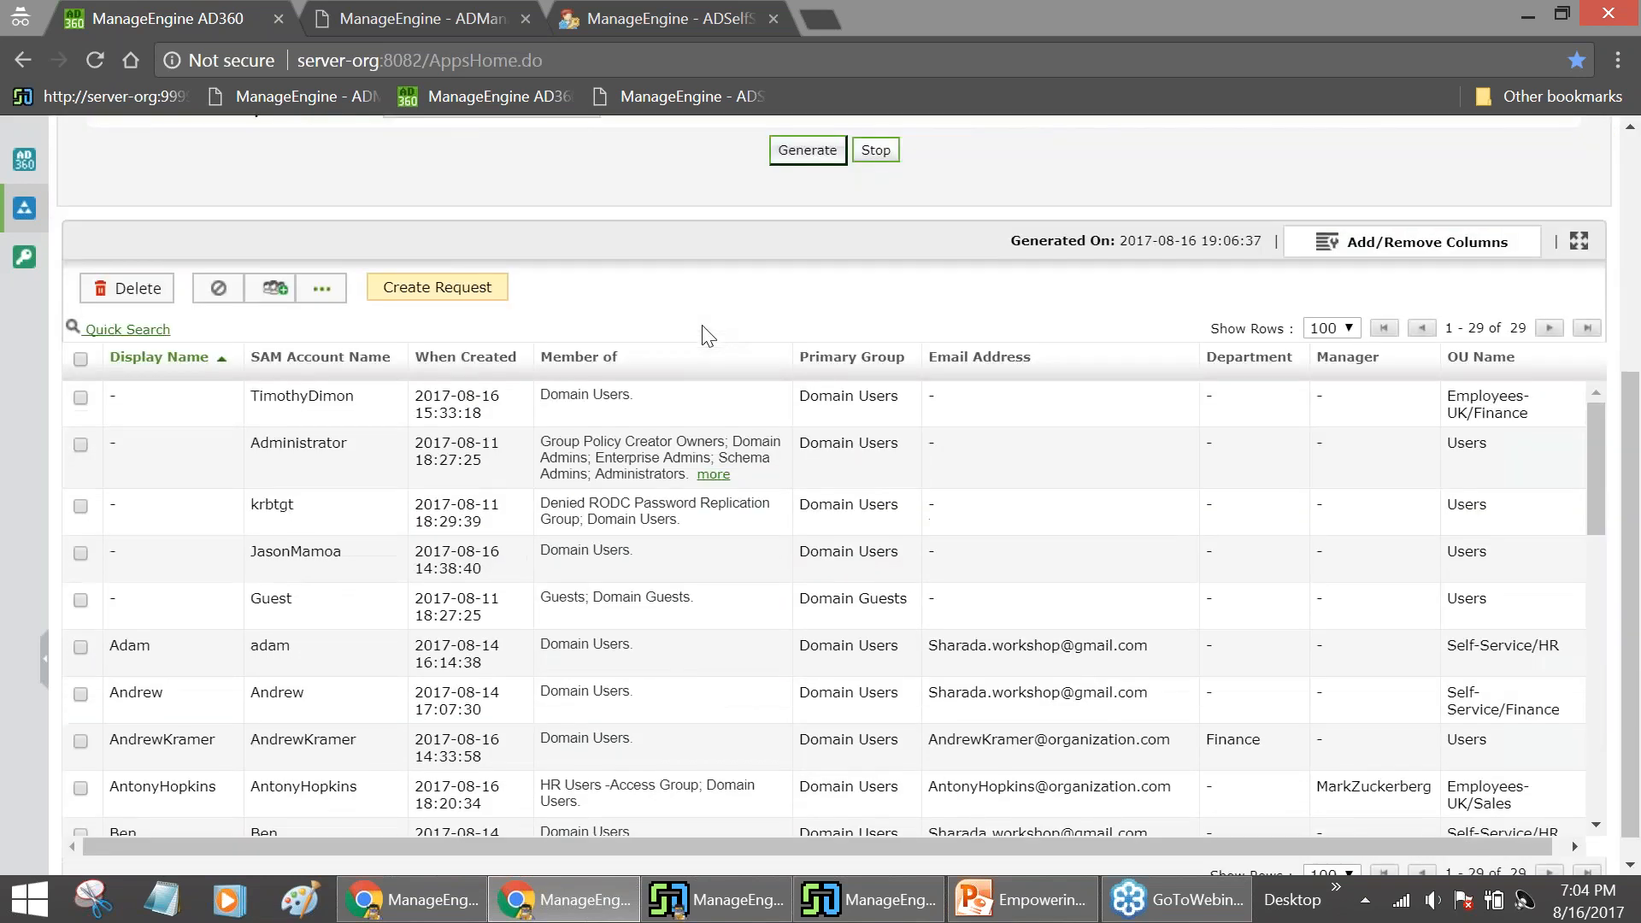
Find the new IT Dept user's row, compare it with the create-user form, and return to request 14
scroll(652, 444, down, 9)
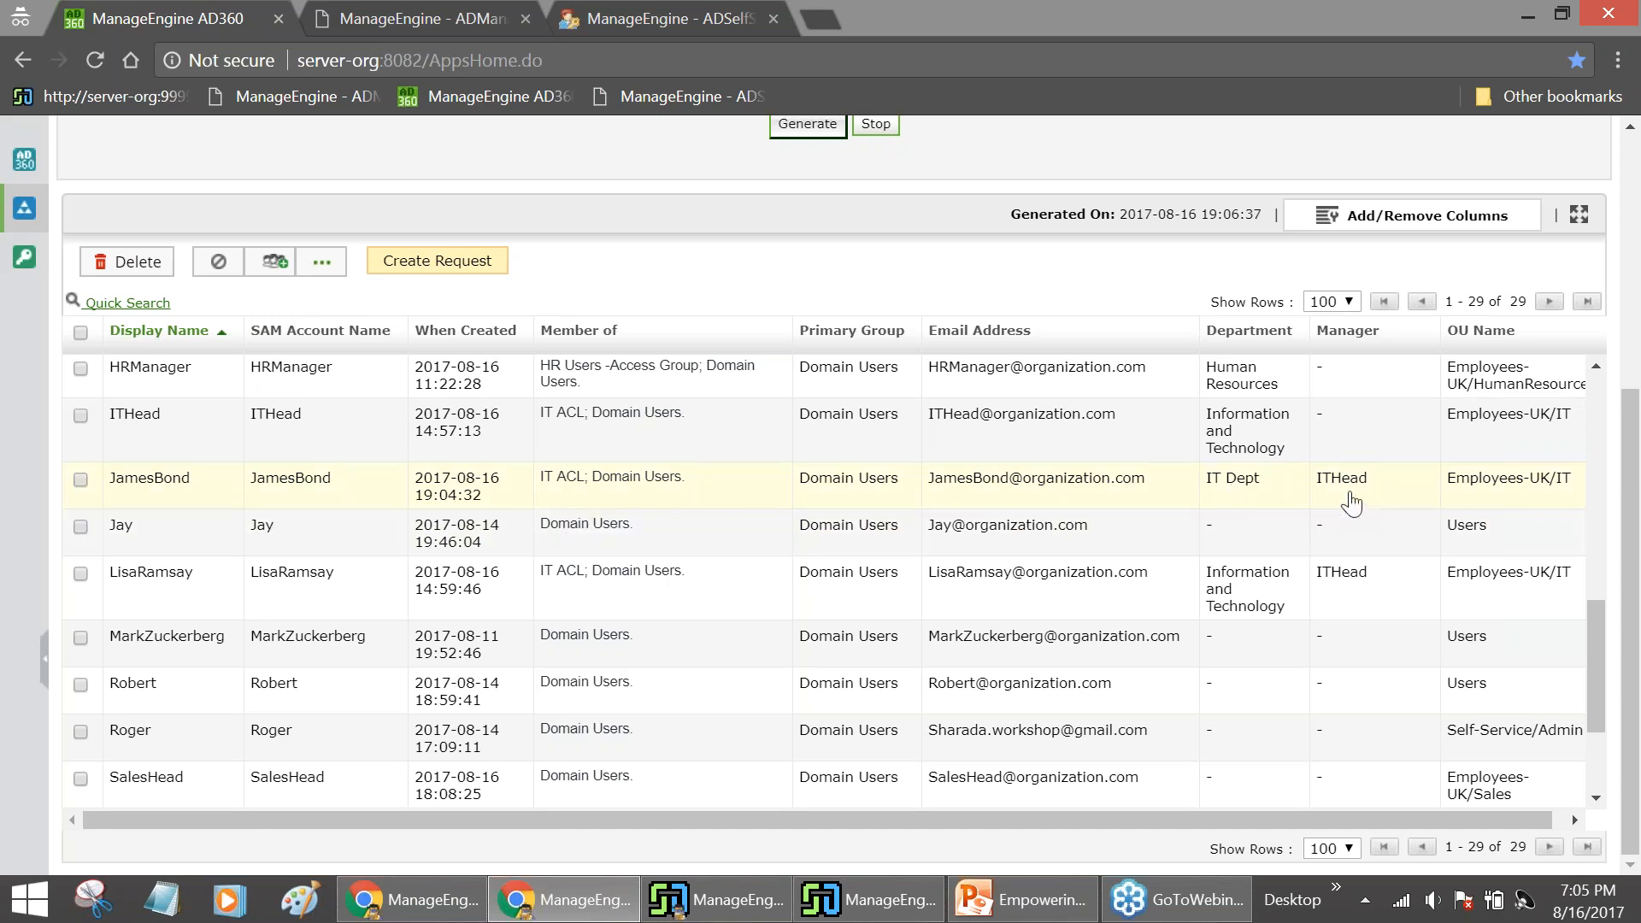
drag(1309, 823, 1398, 821)
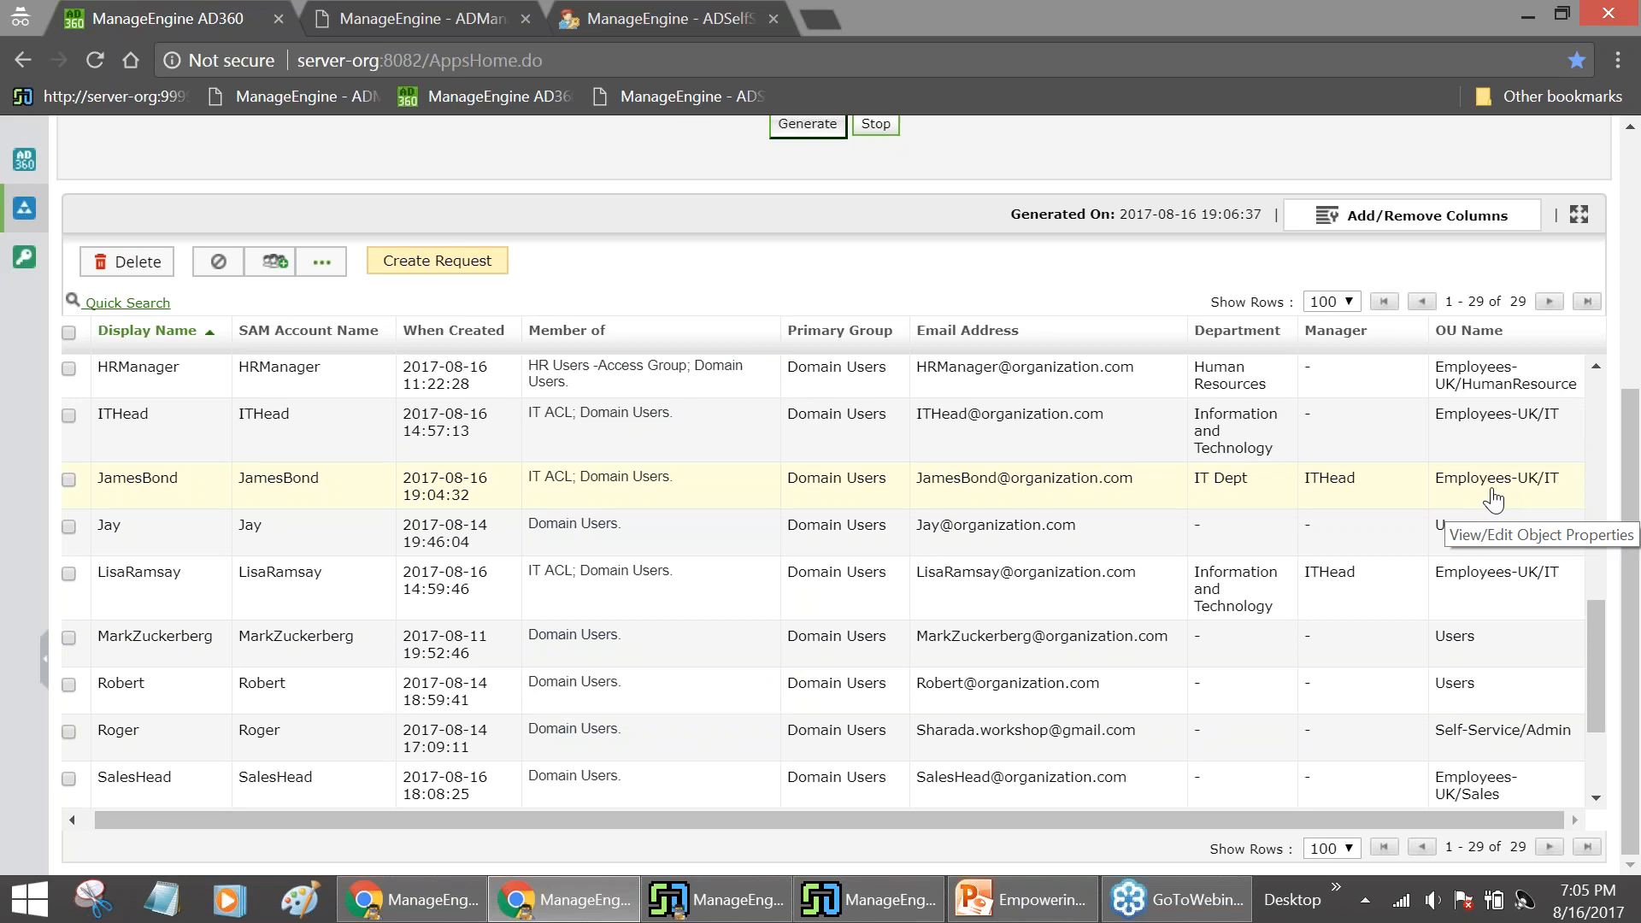
click(865, 915)
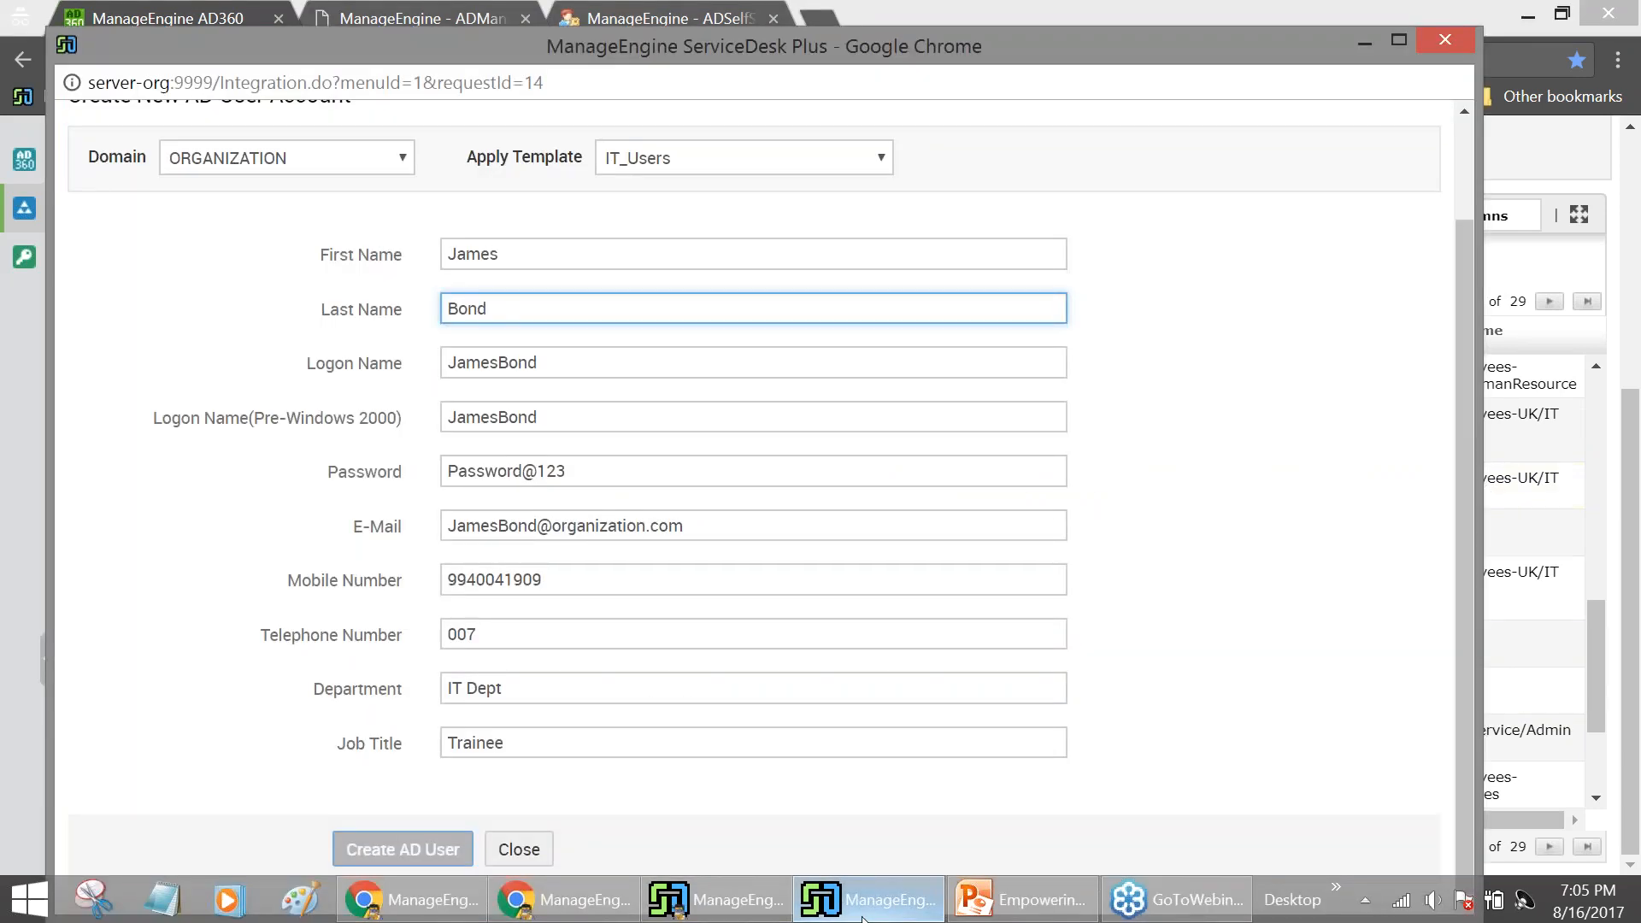
click(864, 916)
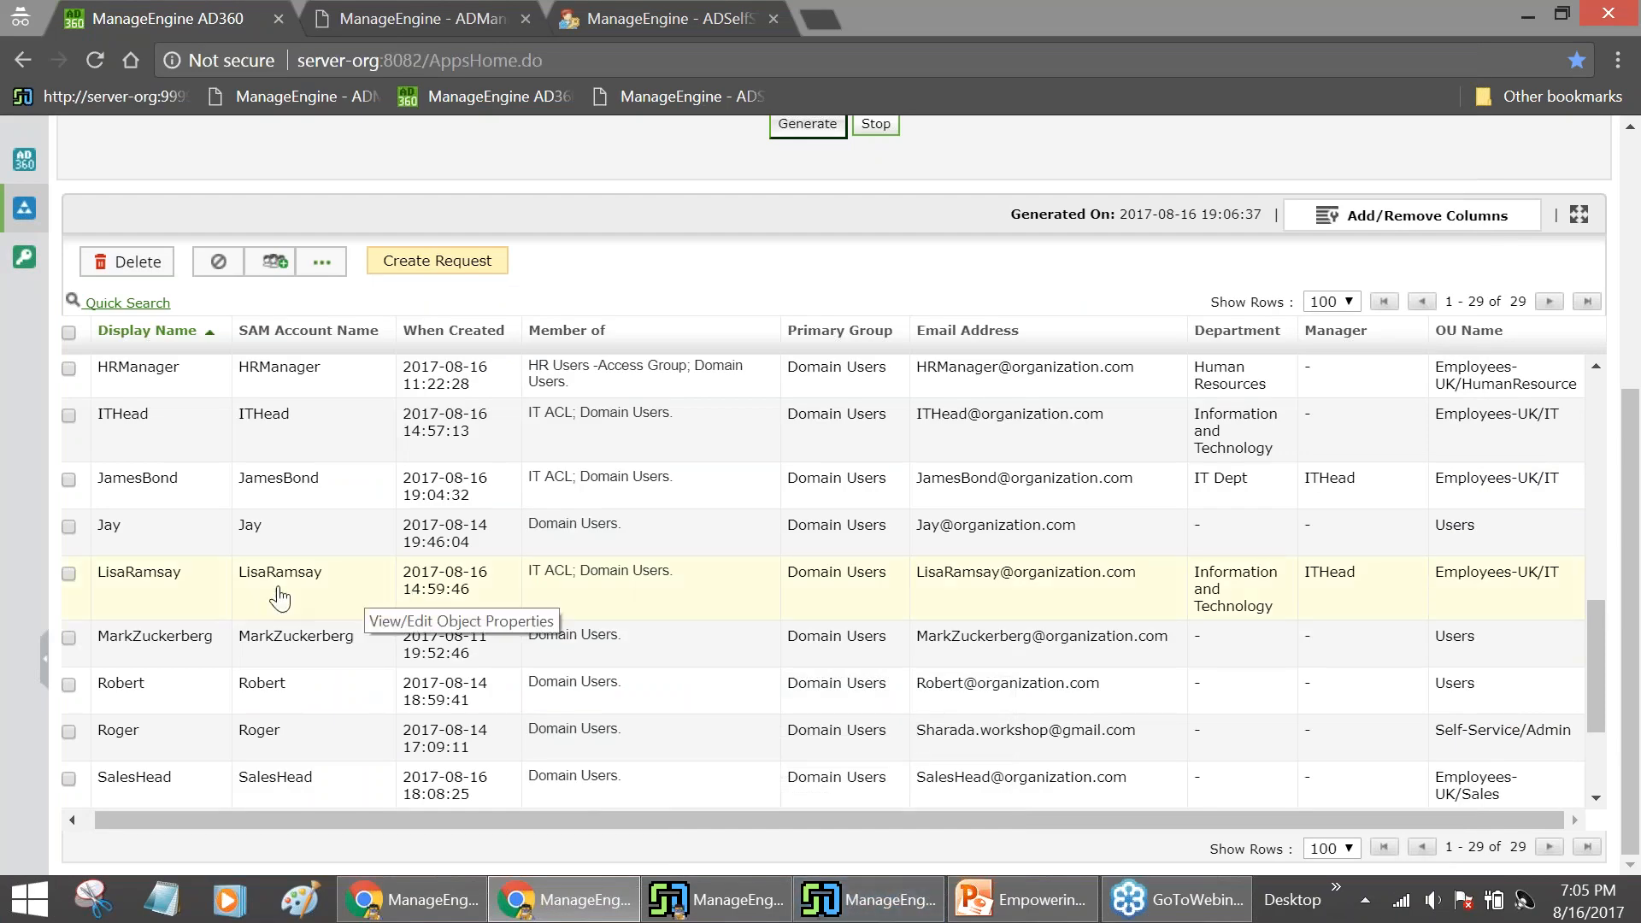
scroll(282, 491, down, 1)
scroll(264, 470, up, 1)
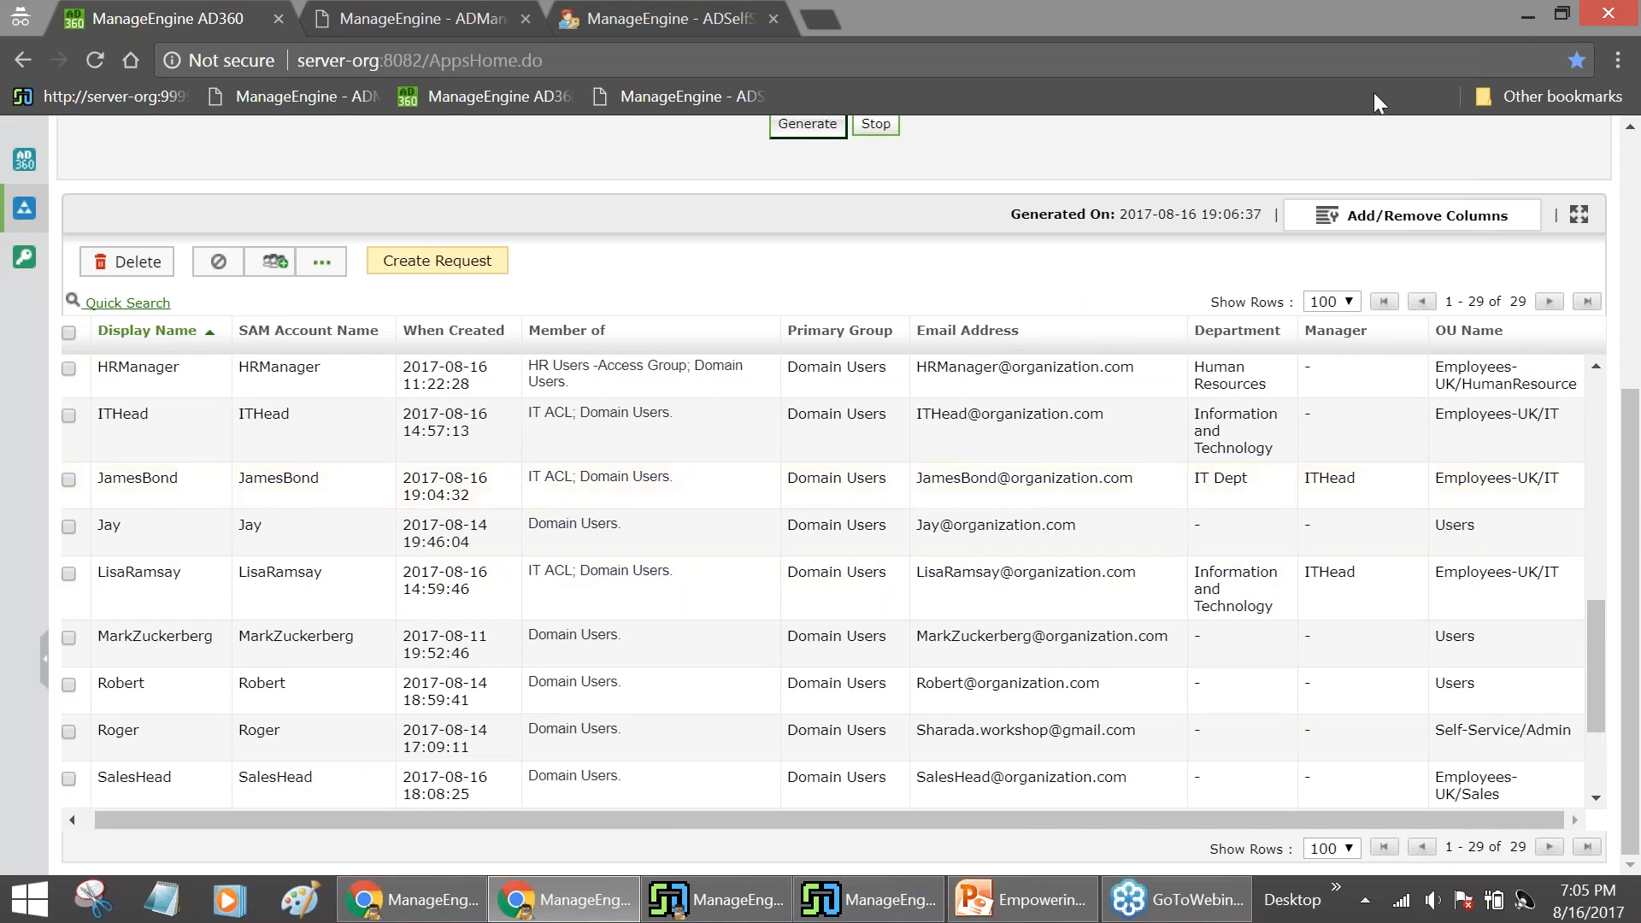
click(410, 899)
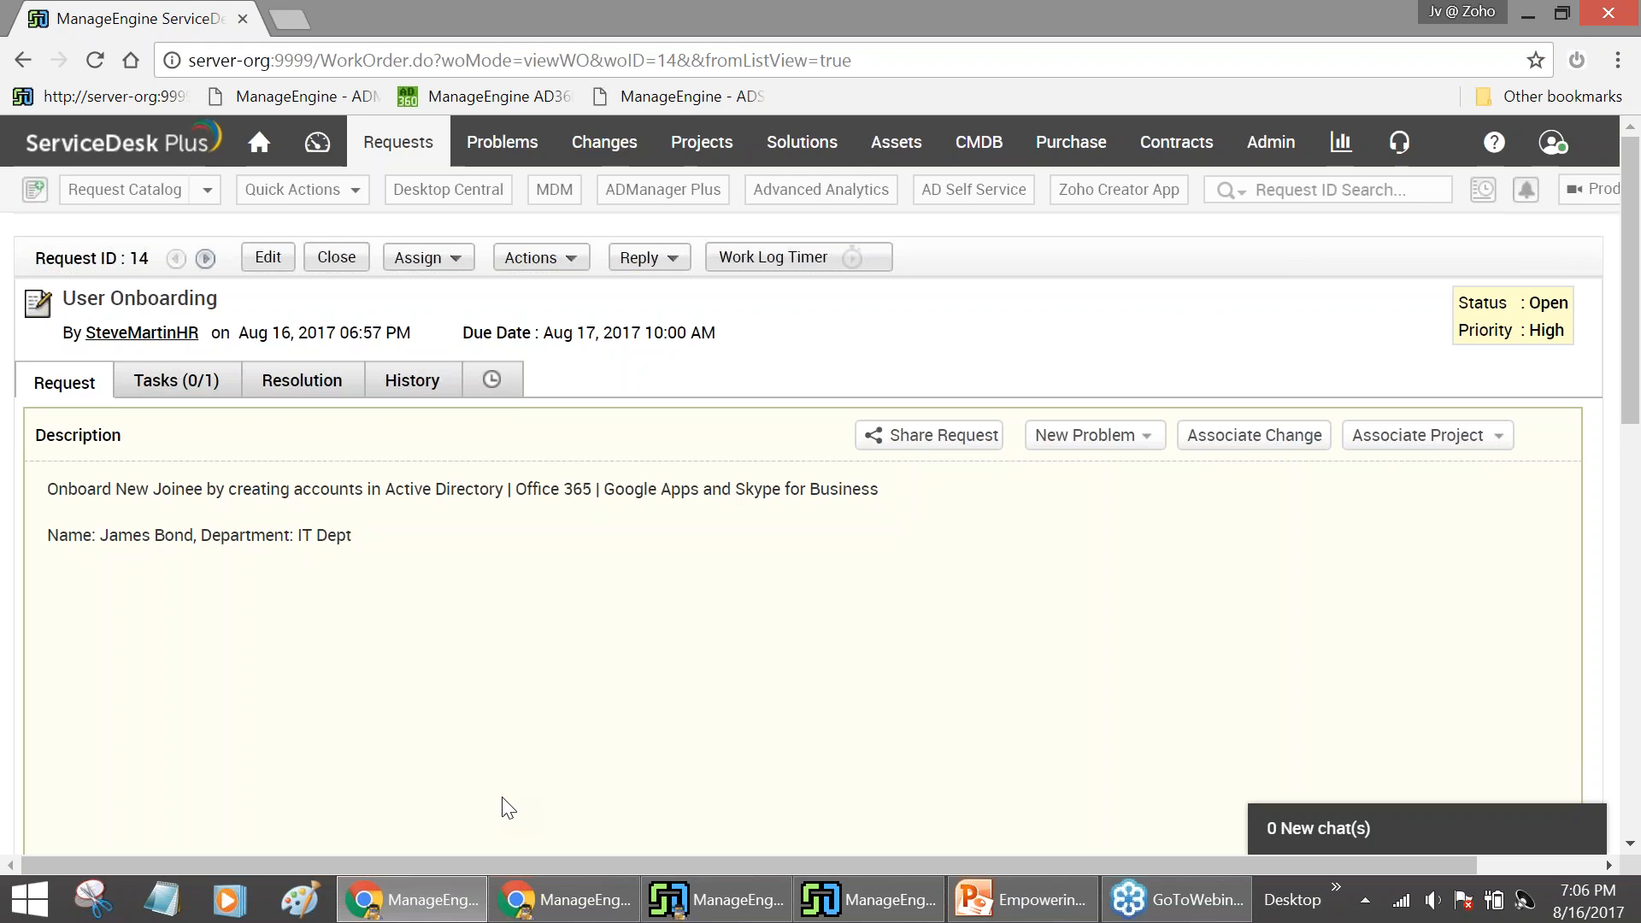
Open request 12, Off Board AD User, and launch Delete User(s) in AD for the ORGANIZATION domain
click(423, 145)
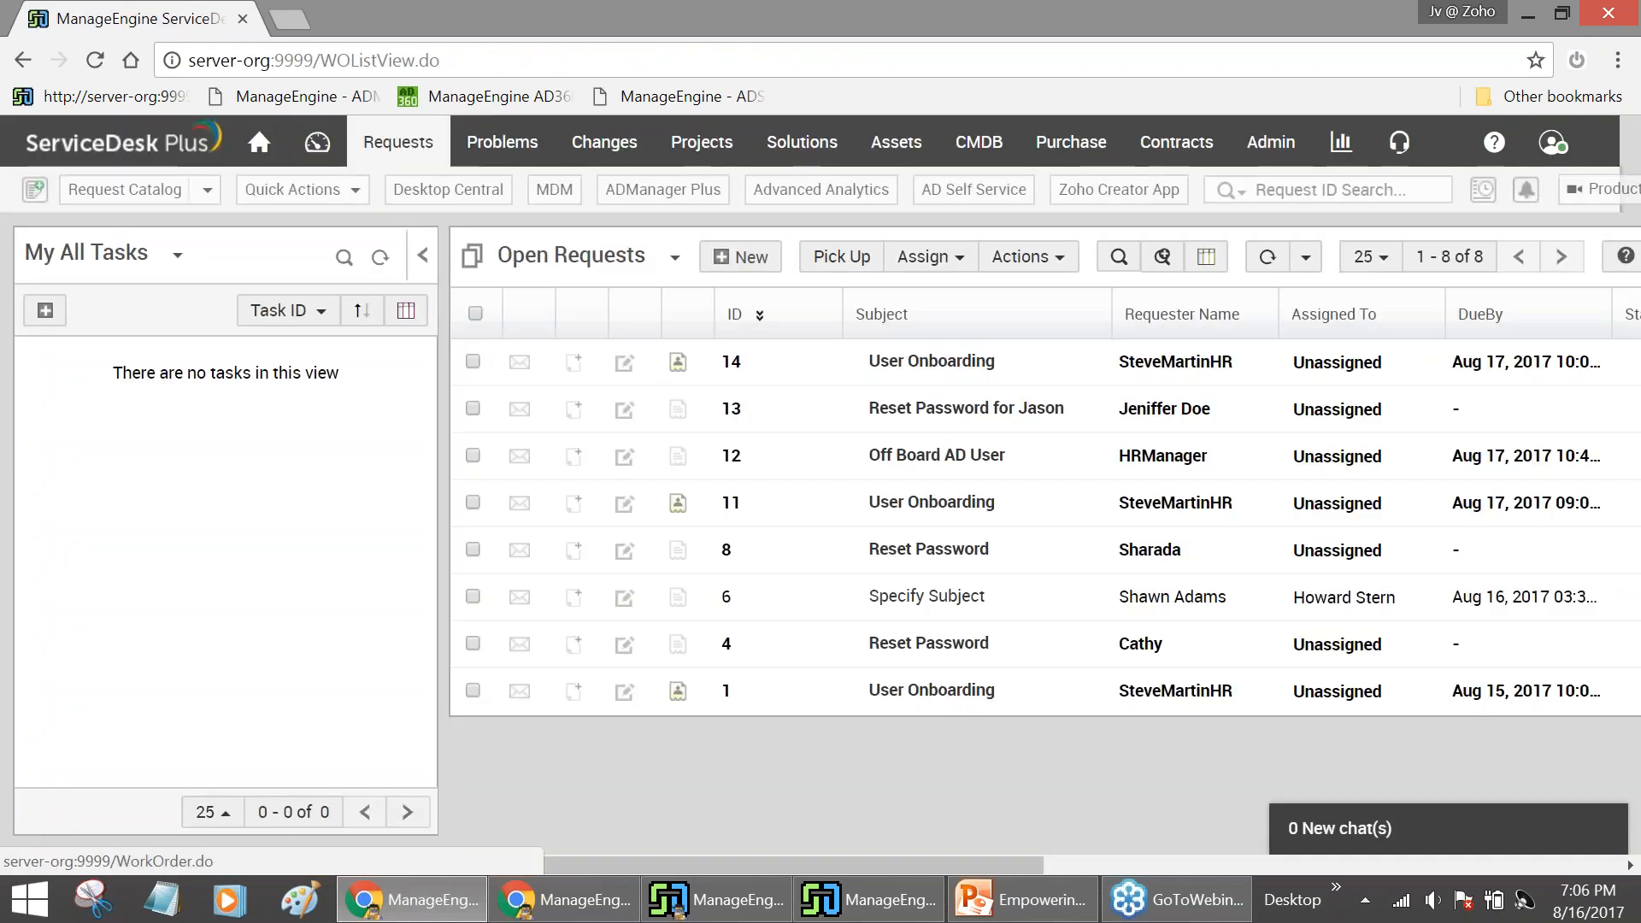
mouse_move(882, 466)
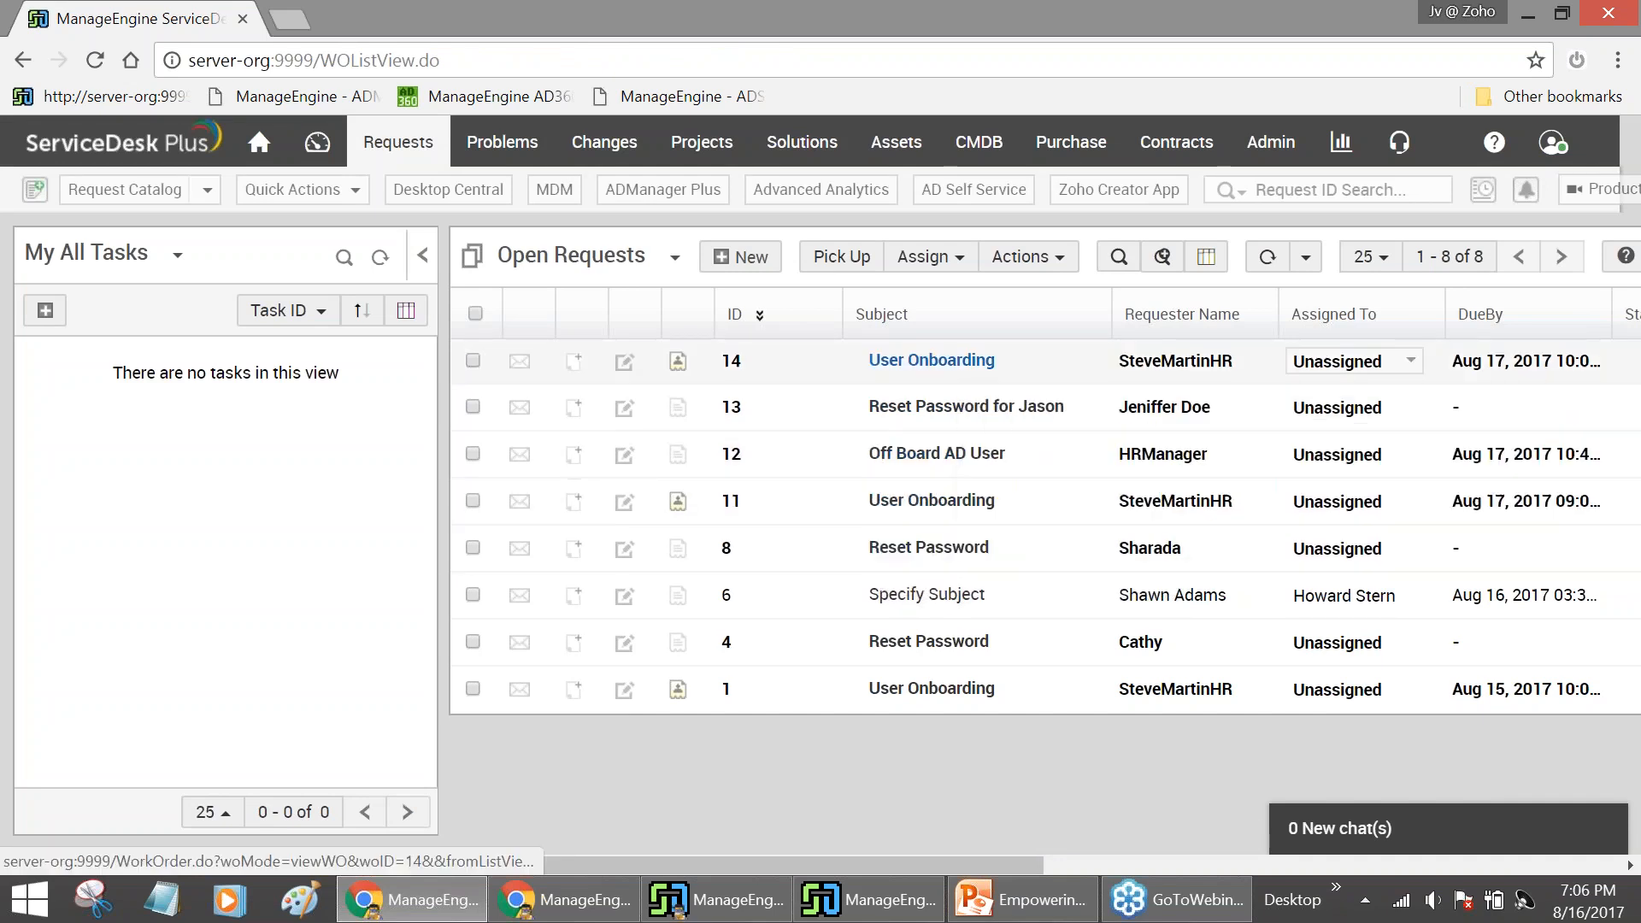
mouse_move(973, 400)
mouse_move(989, 456)
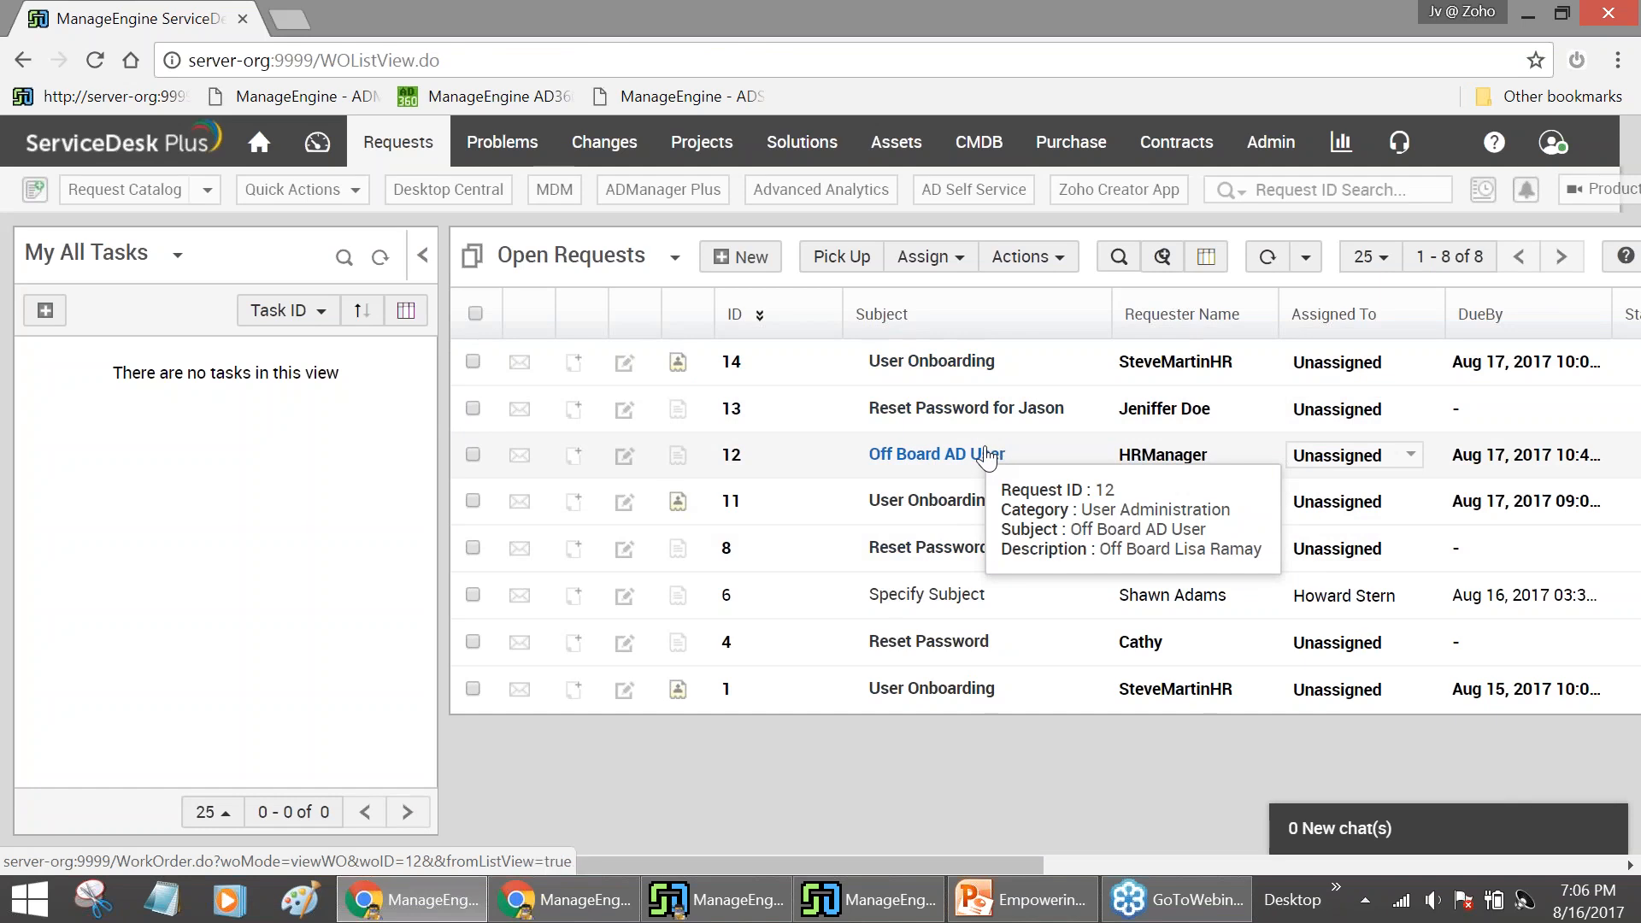
click(987, 455)
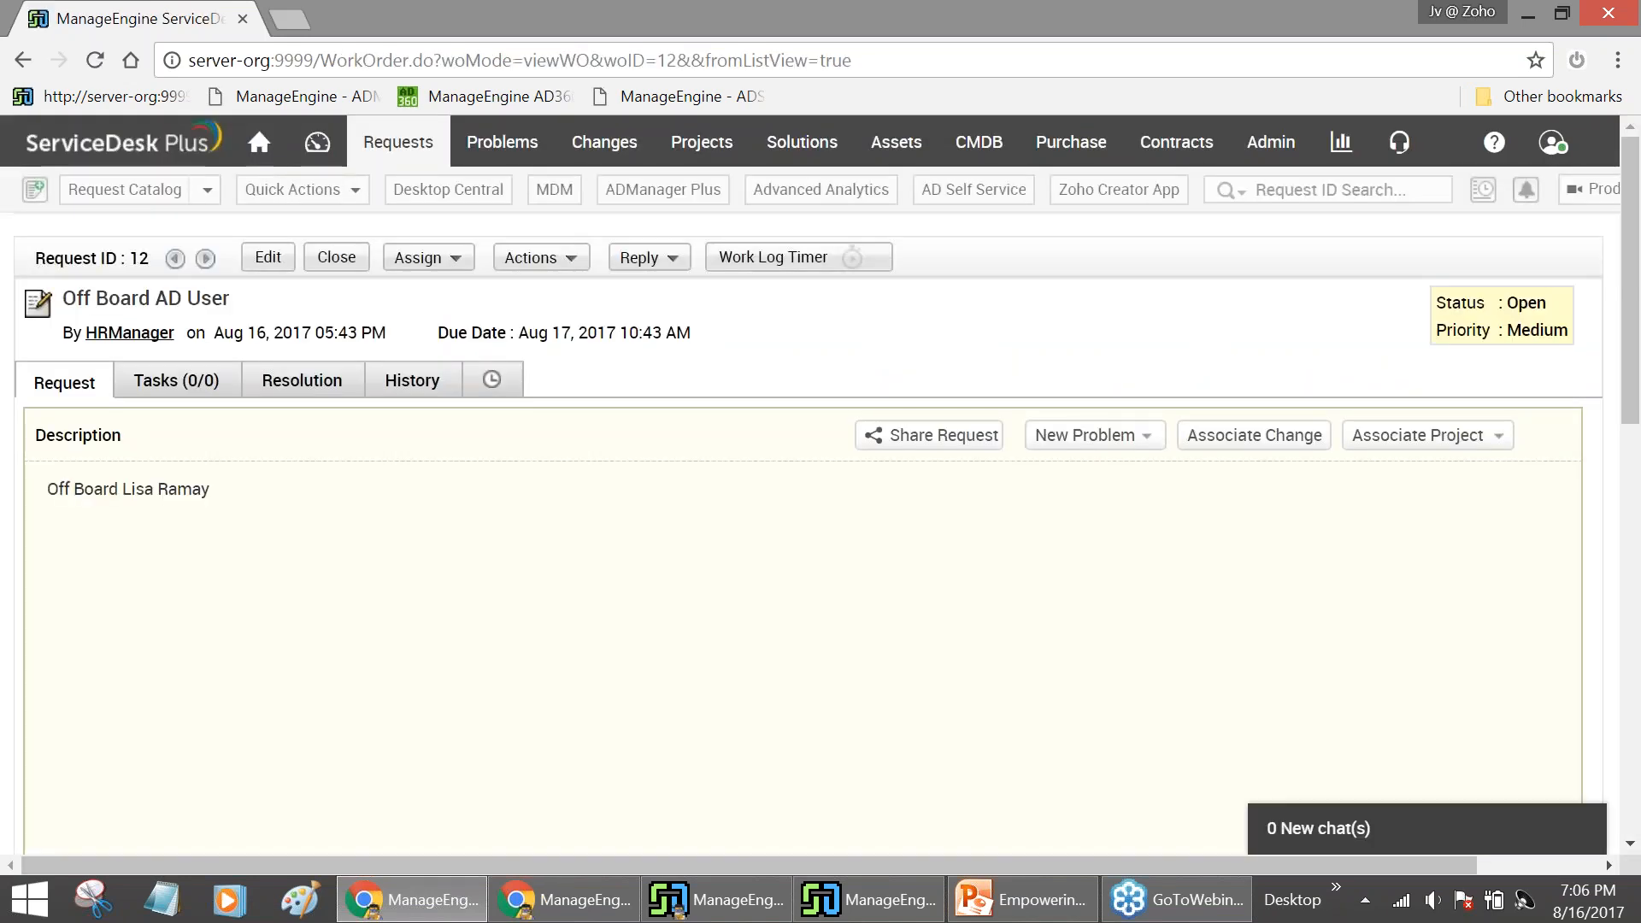
click(571, 259)
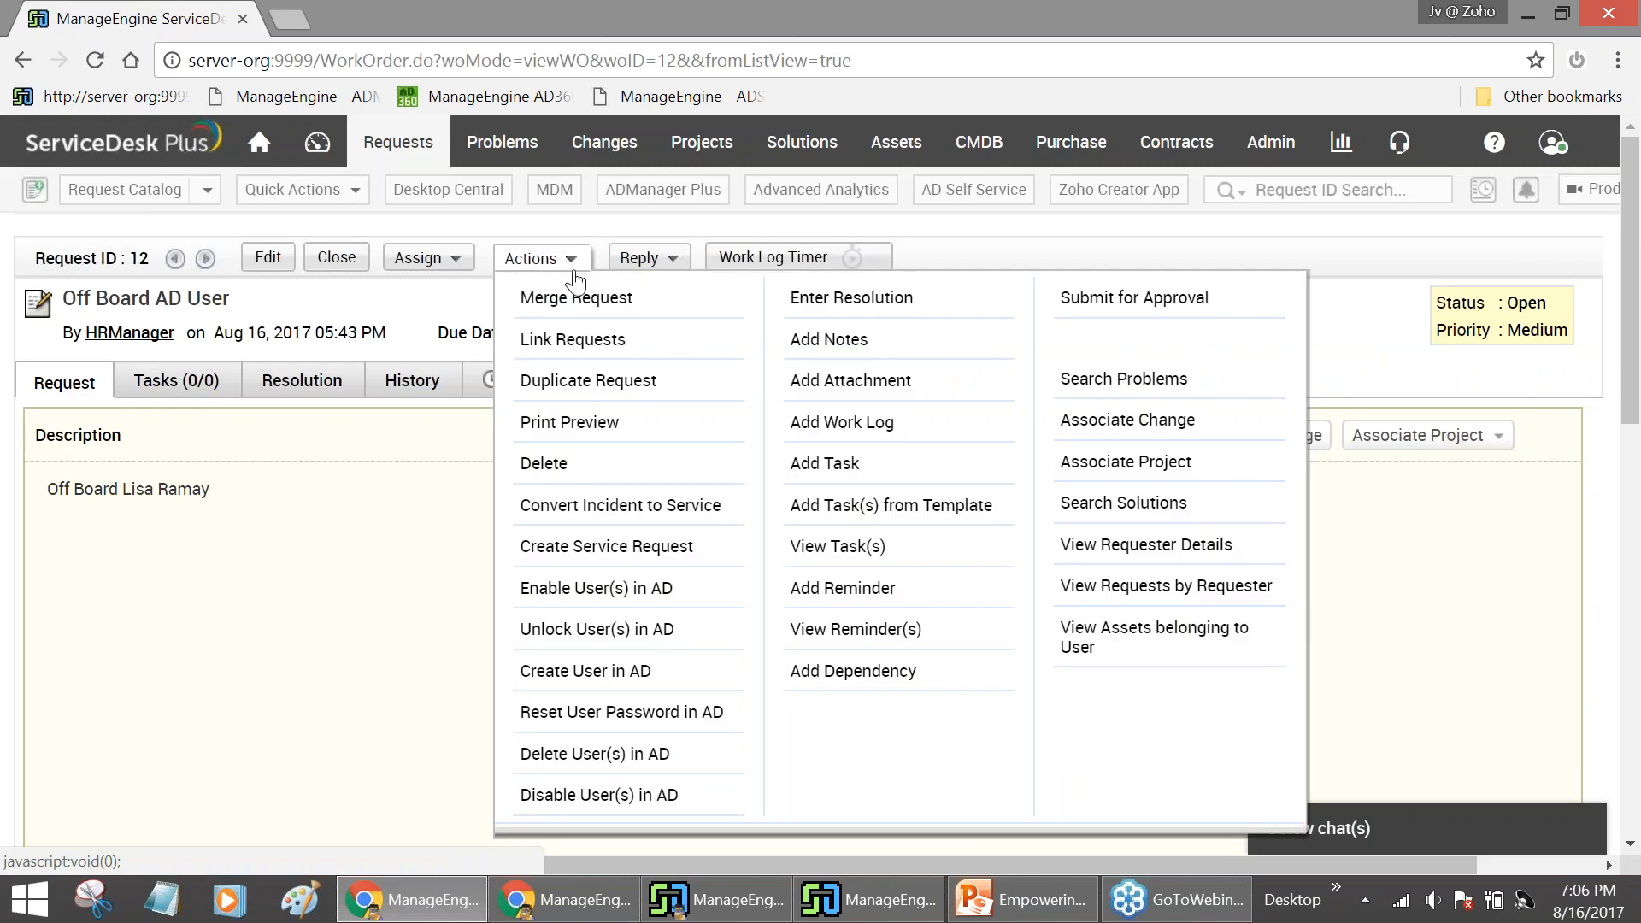
click(601, 754)
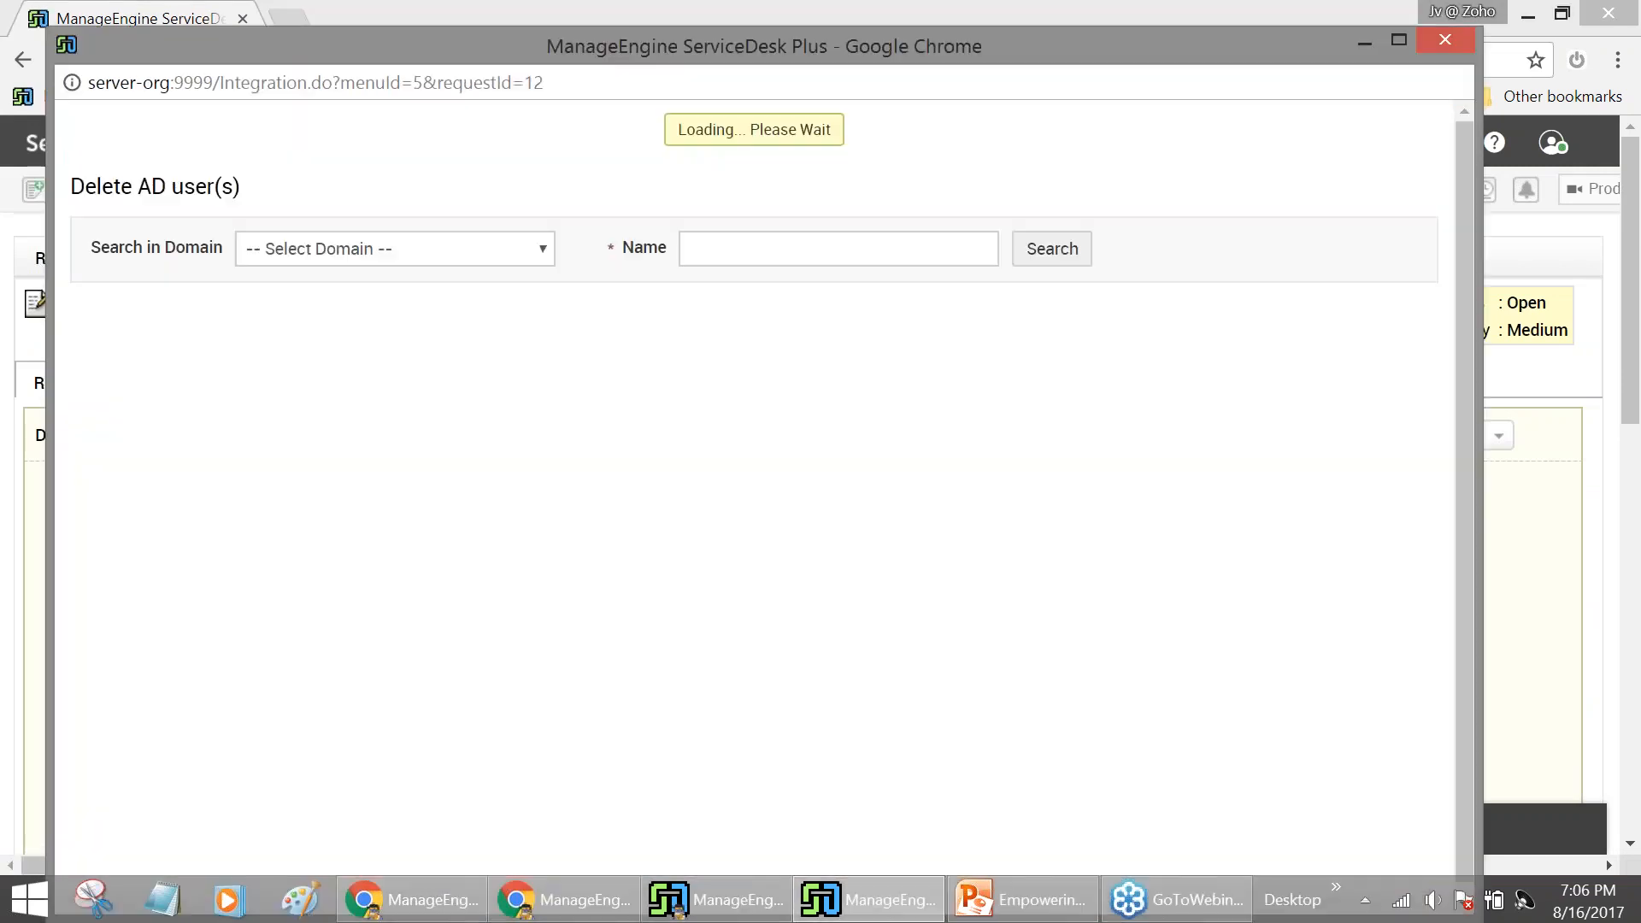
click(836, 194)
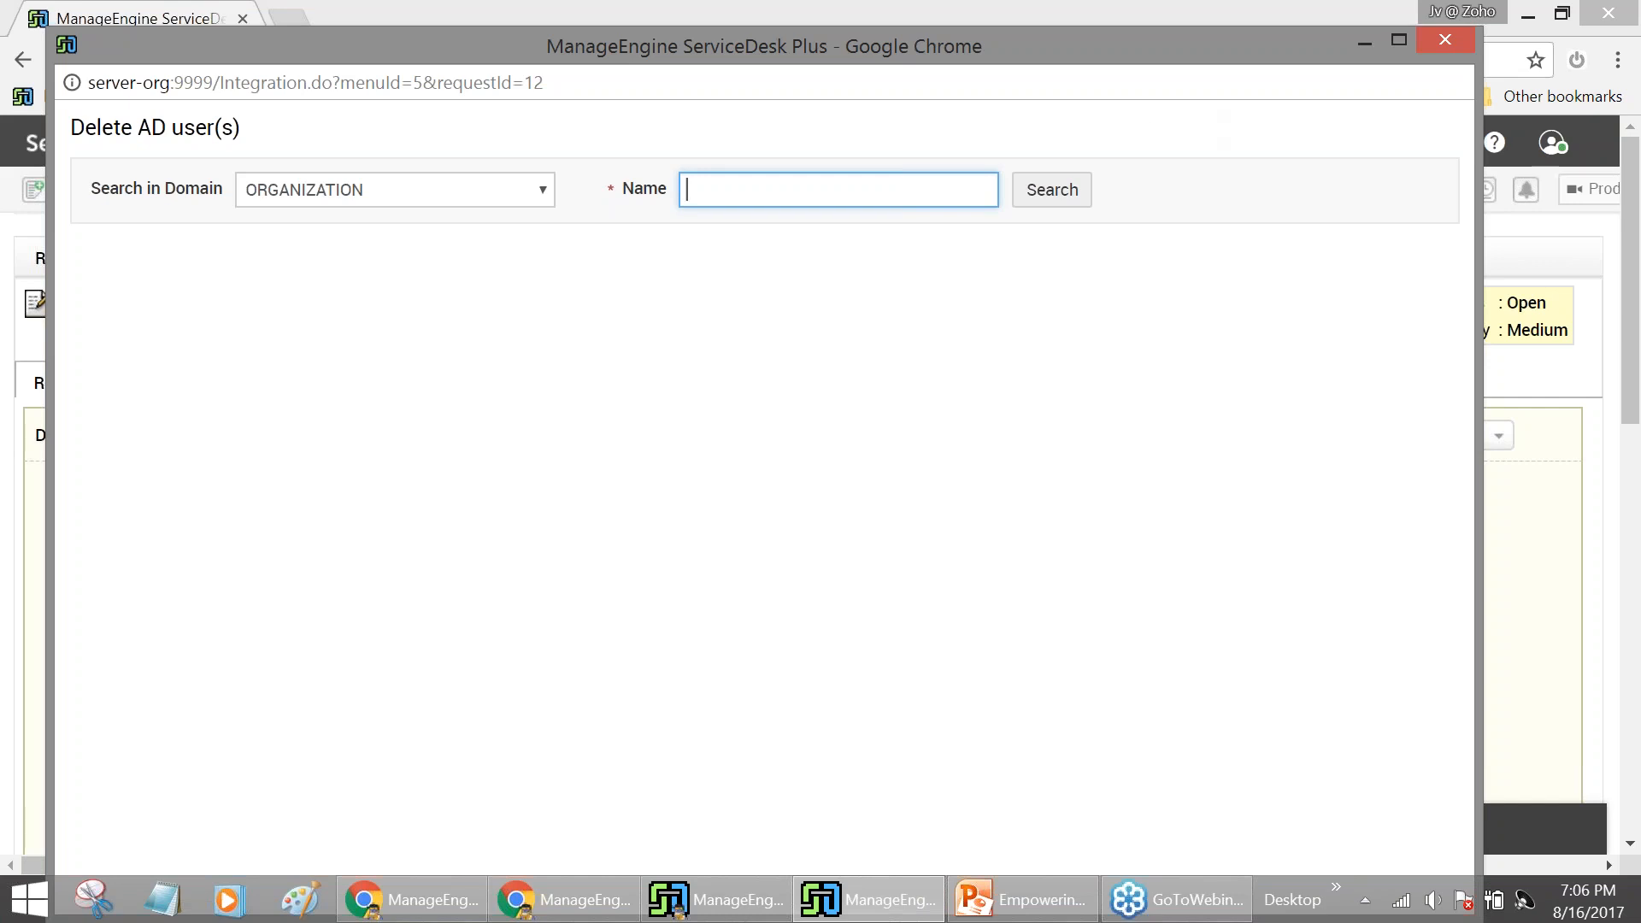
Minimize the empty Delete AD user(s) window to get back to request 12
click(1365, 43)
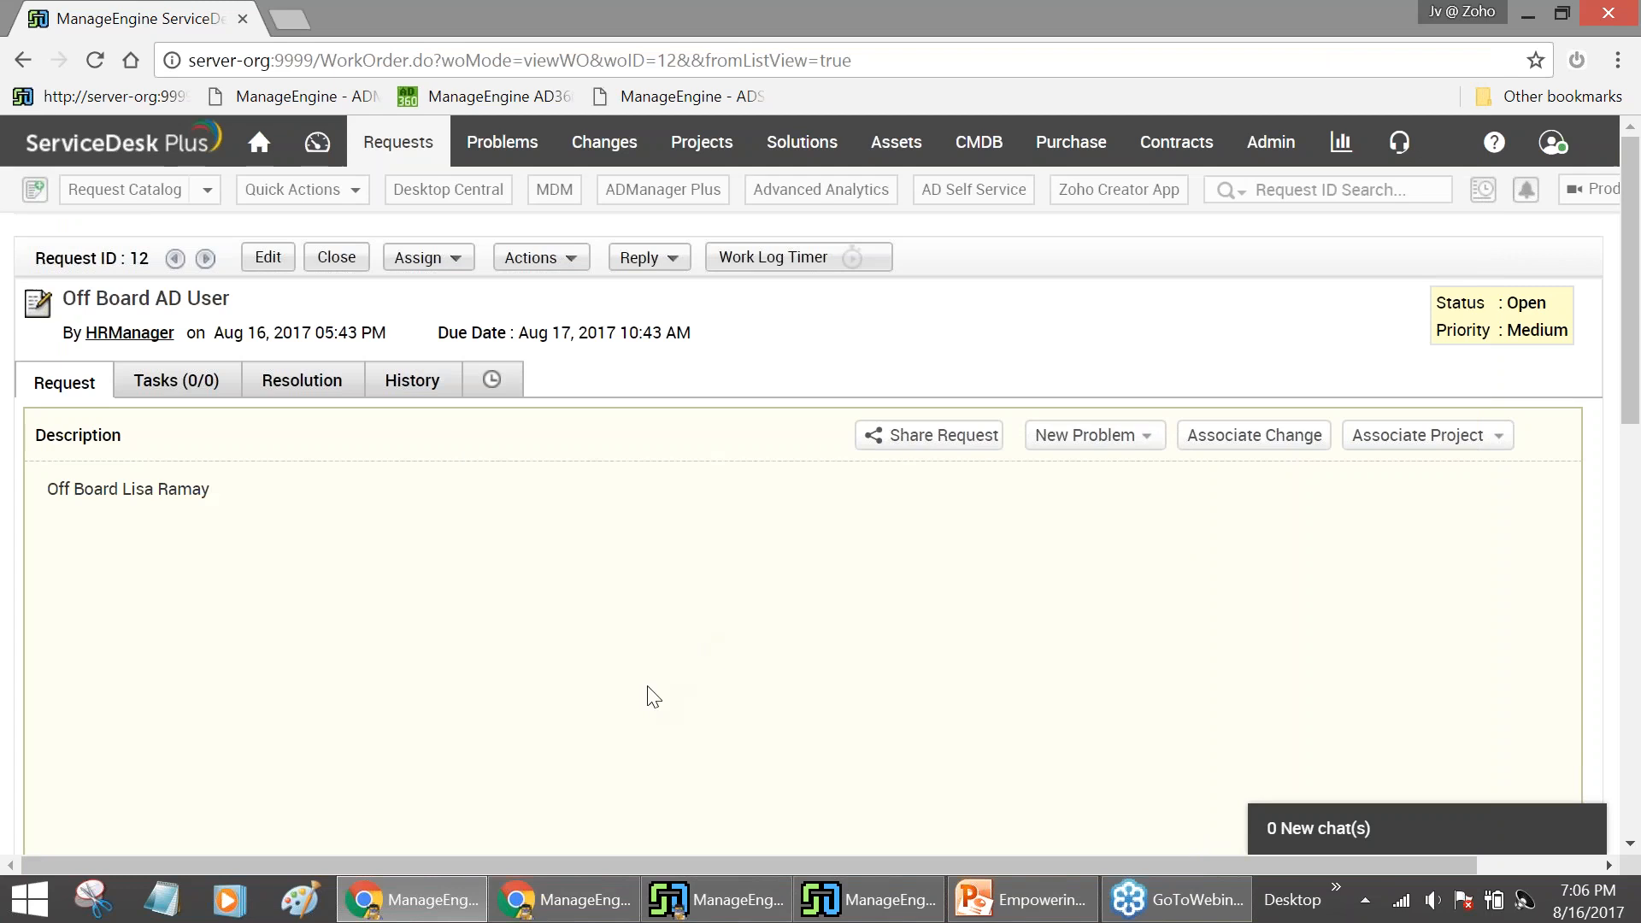
In ADManager Plus's Delete/Disable Policy, enable Delete Office365 Account and Disable Skype(Lync) User
click(594, 901)
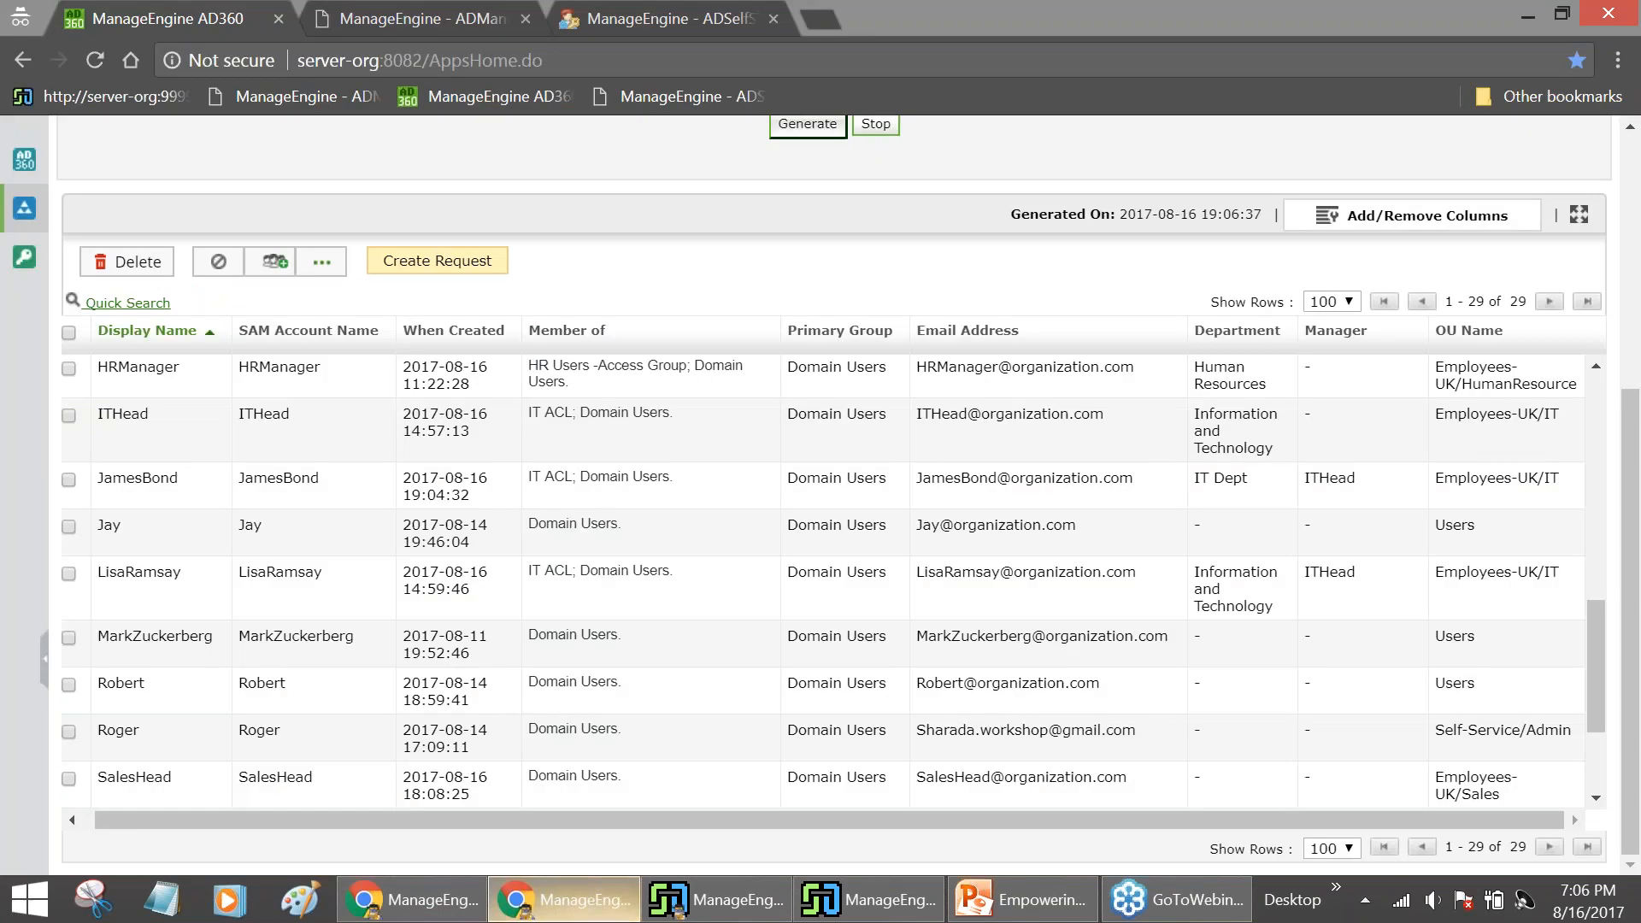
scroll(728, 294, up, 5)
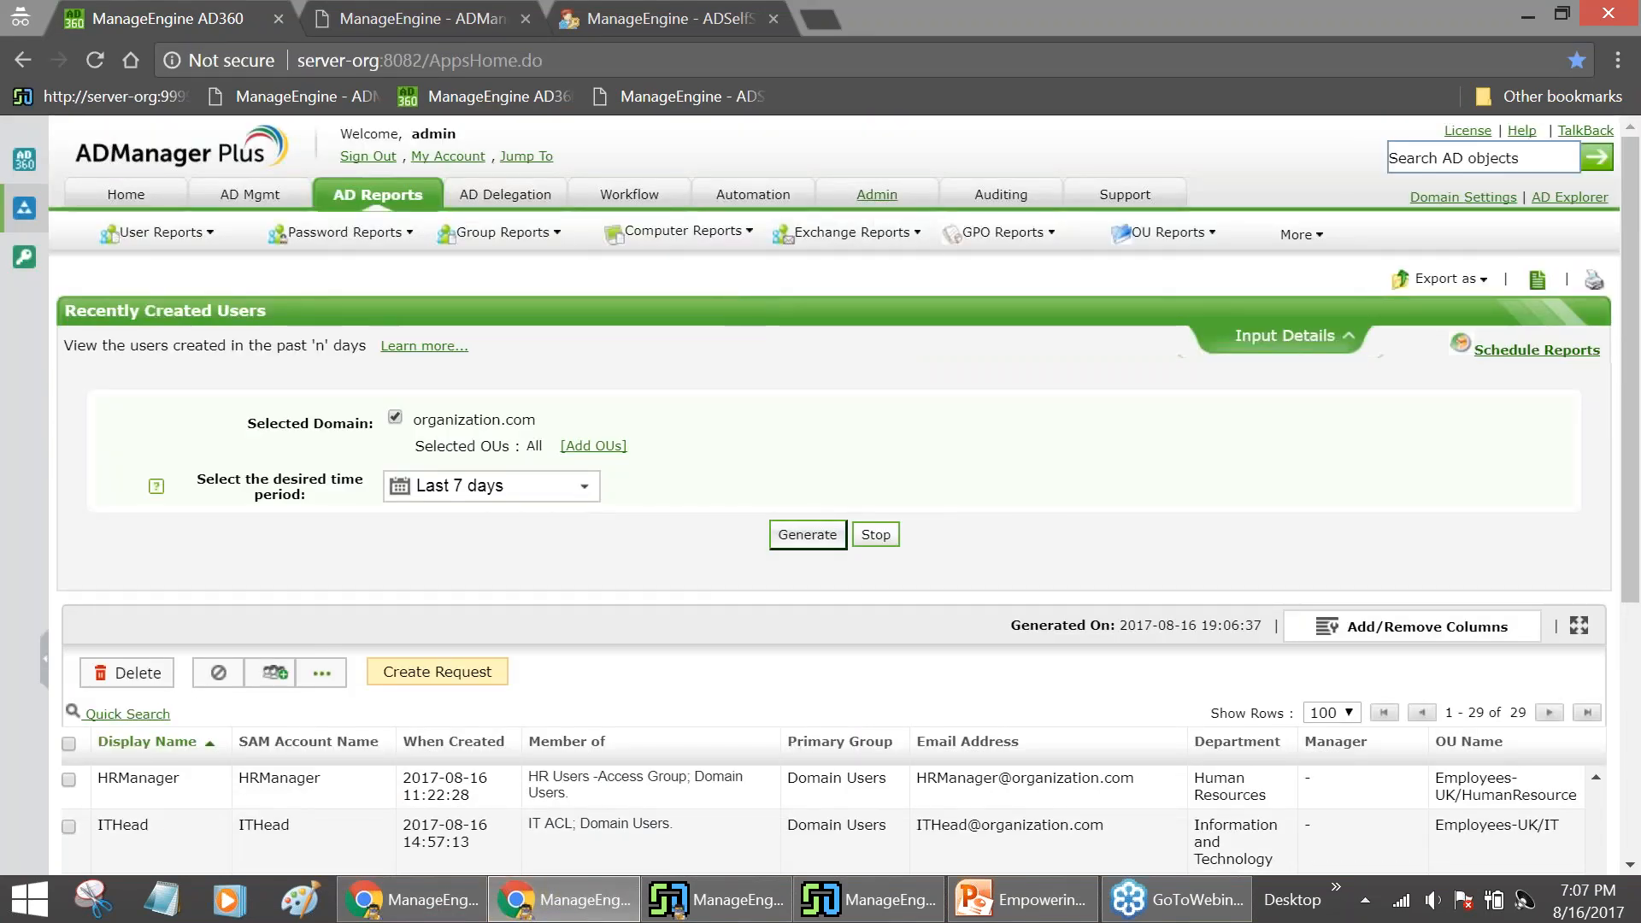
click(876, 195)
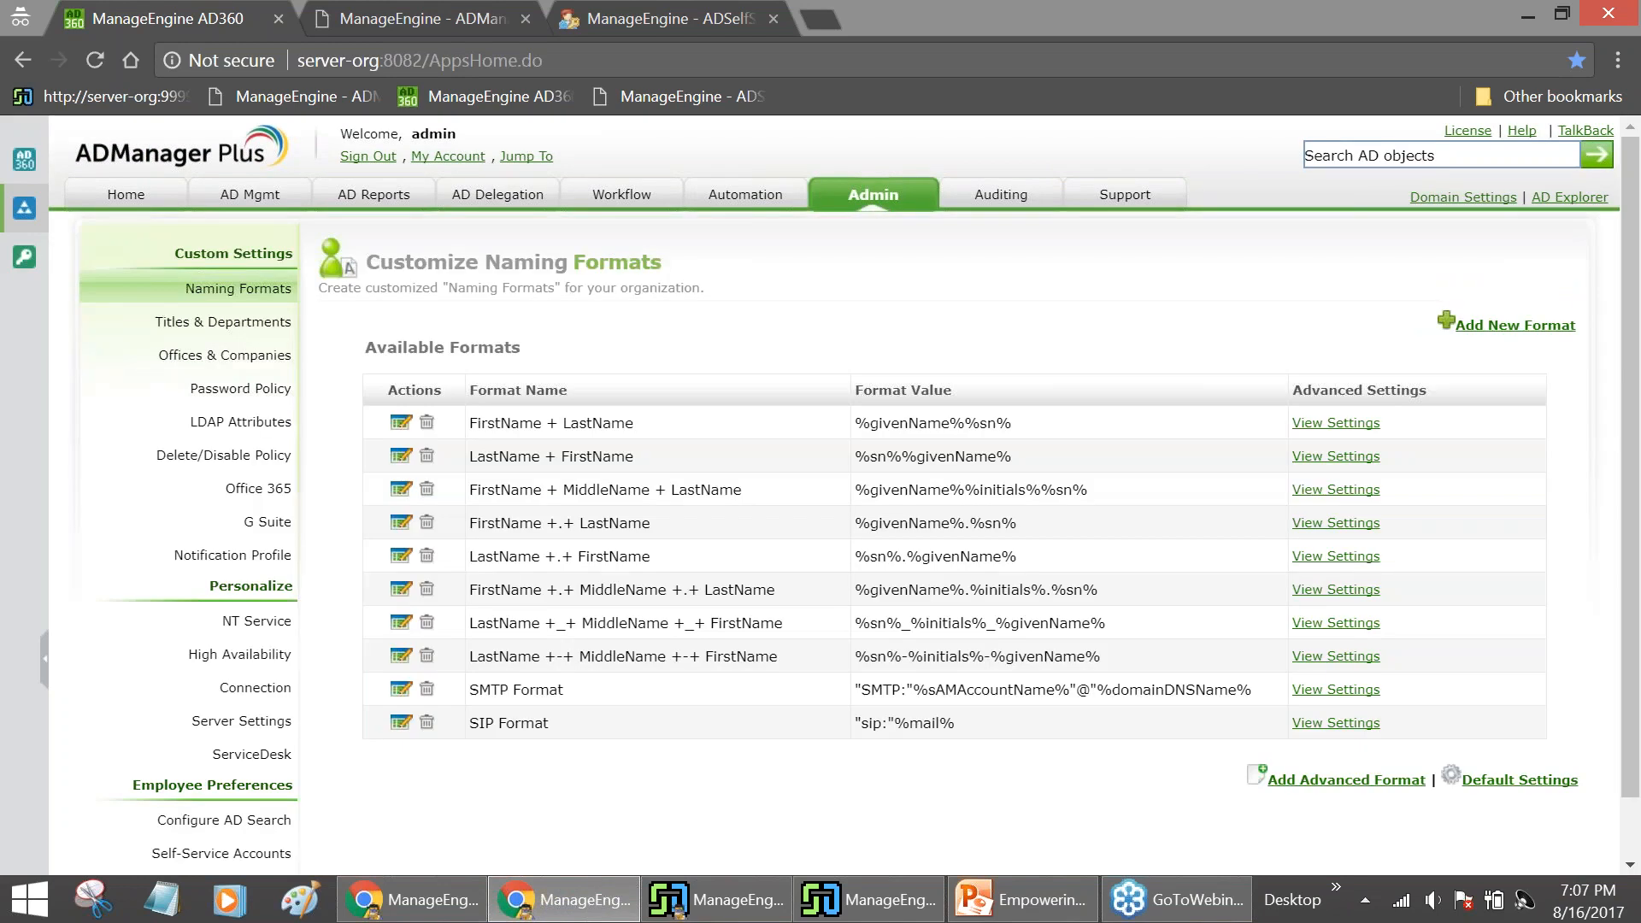
click(285, 460)
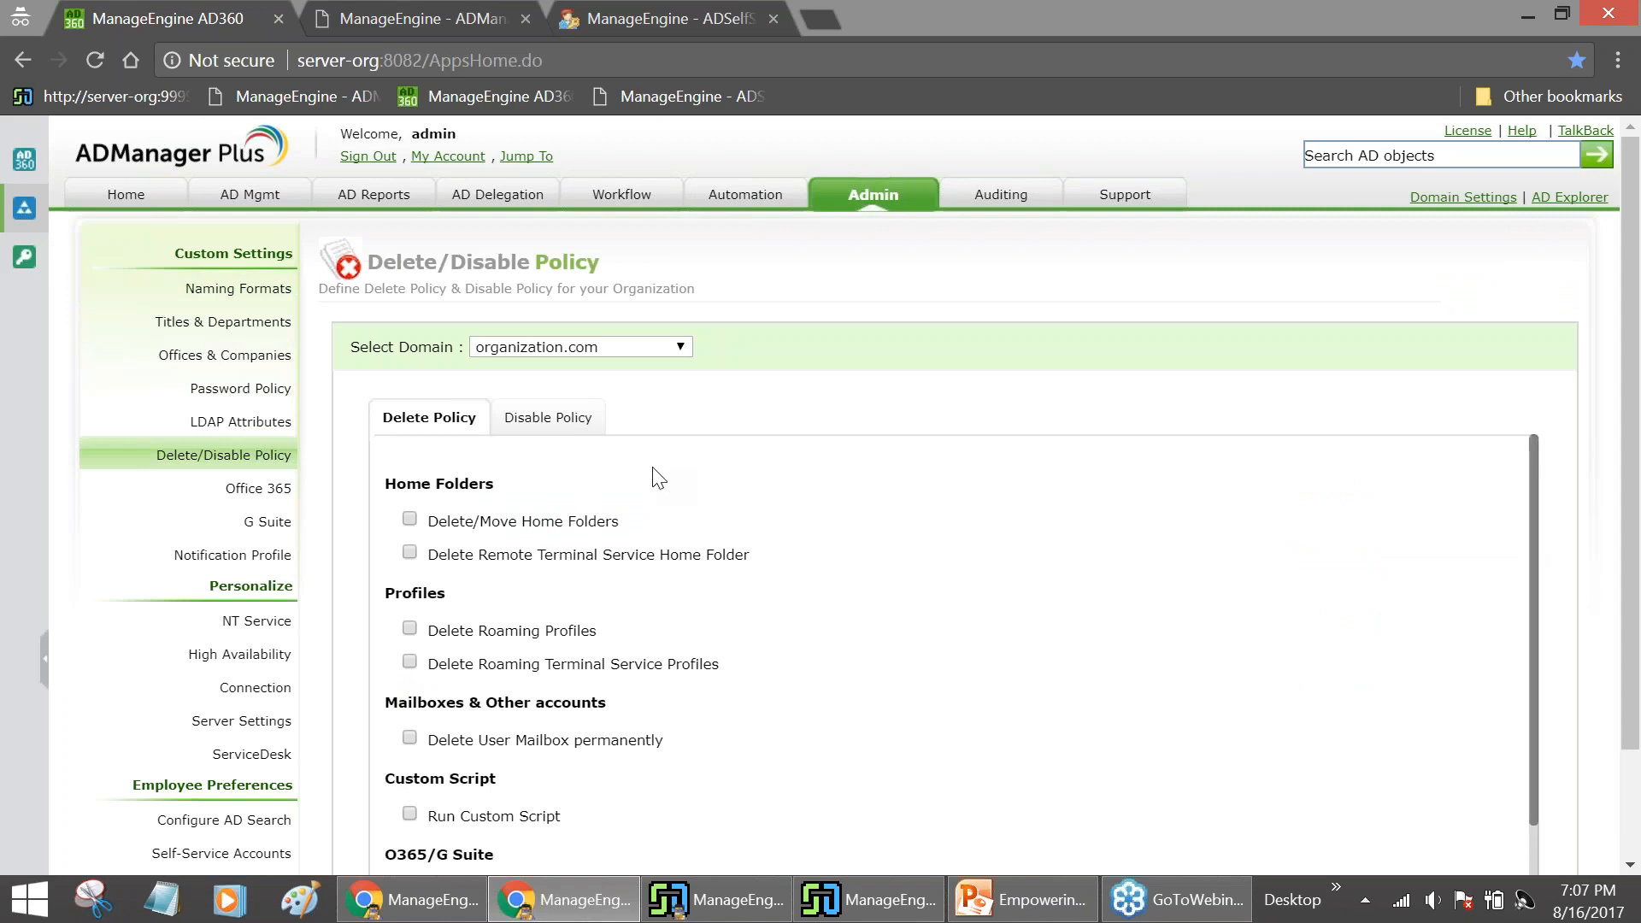
scroll(659, 477, down, 1)
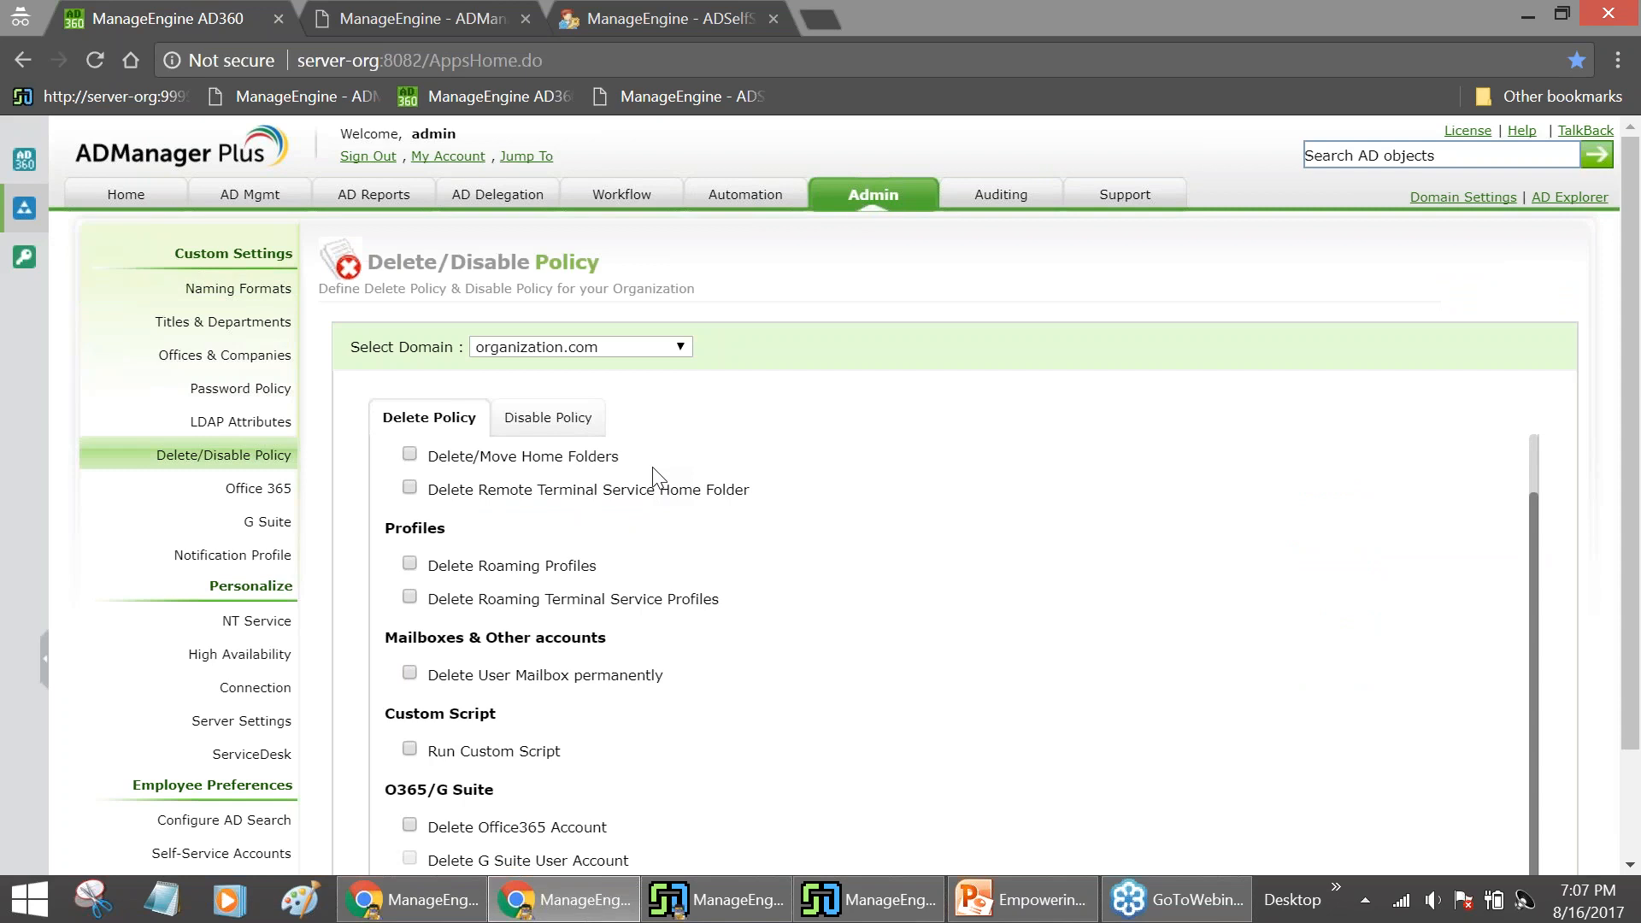
drag(1633, 678, 1636, 802)
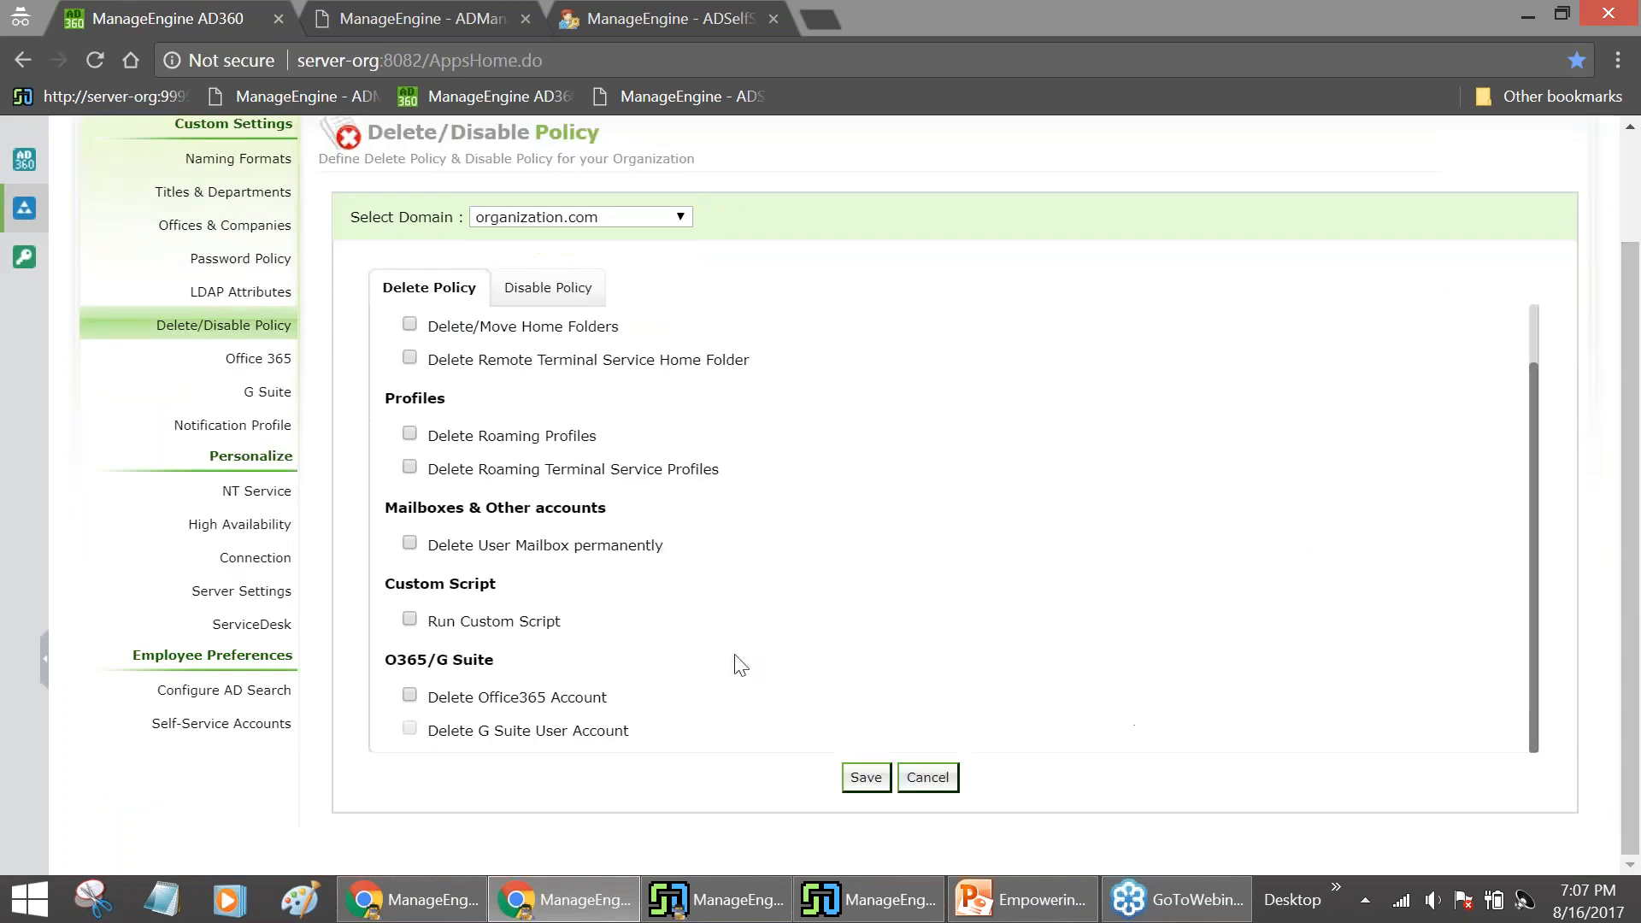
click(410, 696)
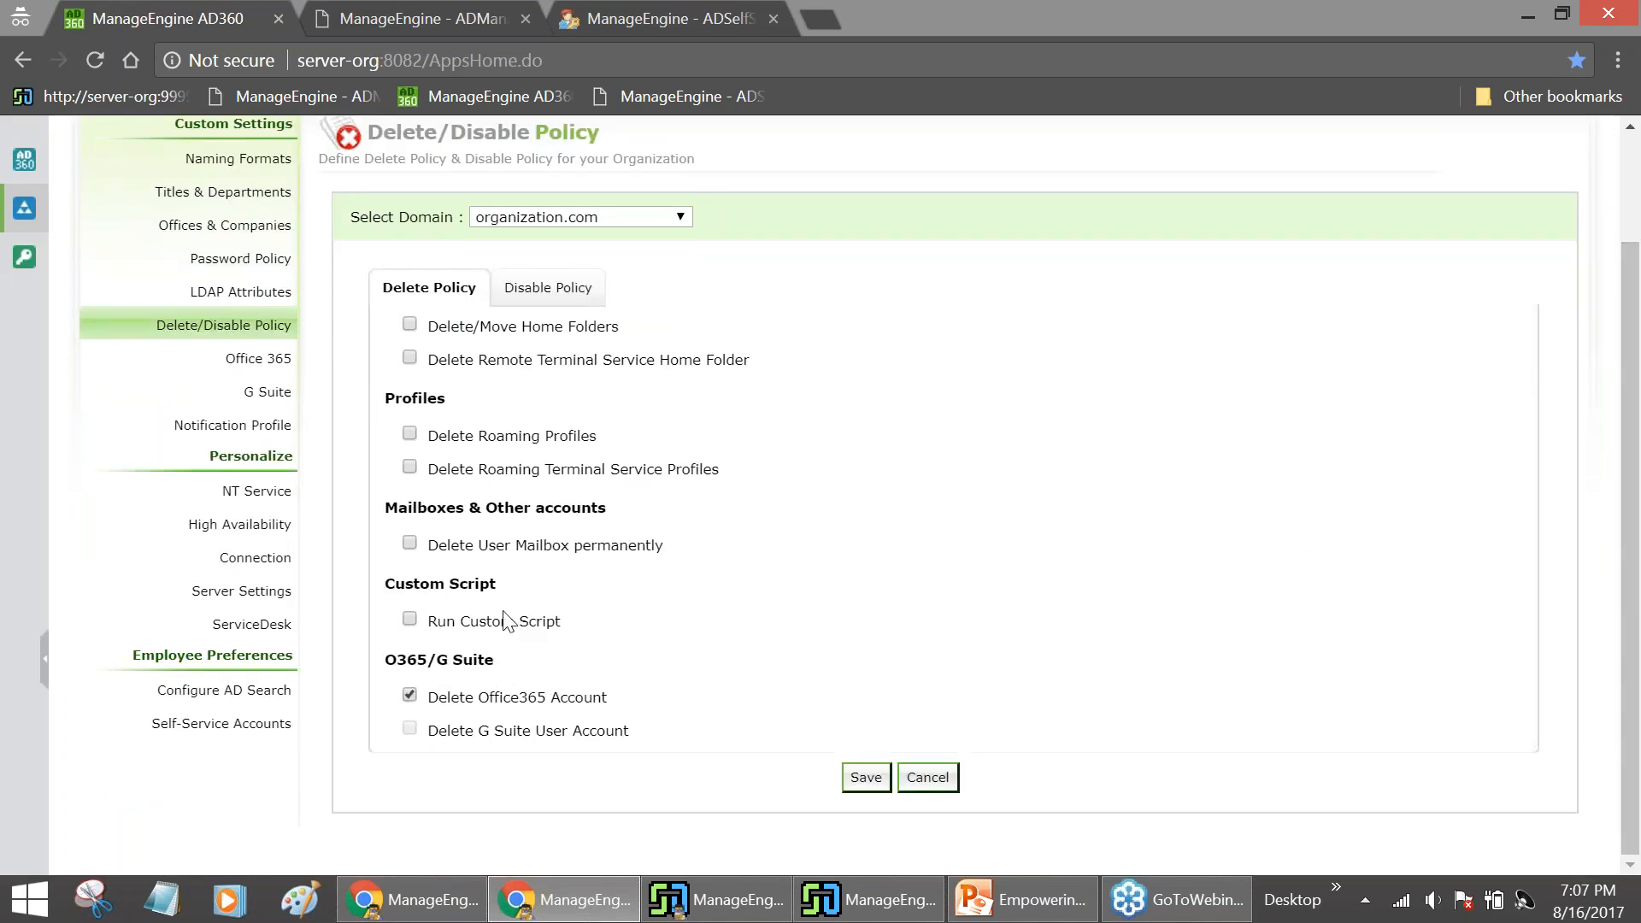
click(513, 305)
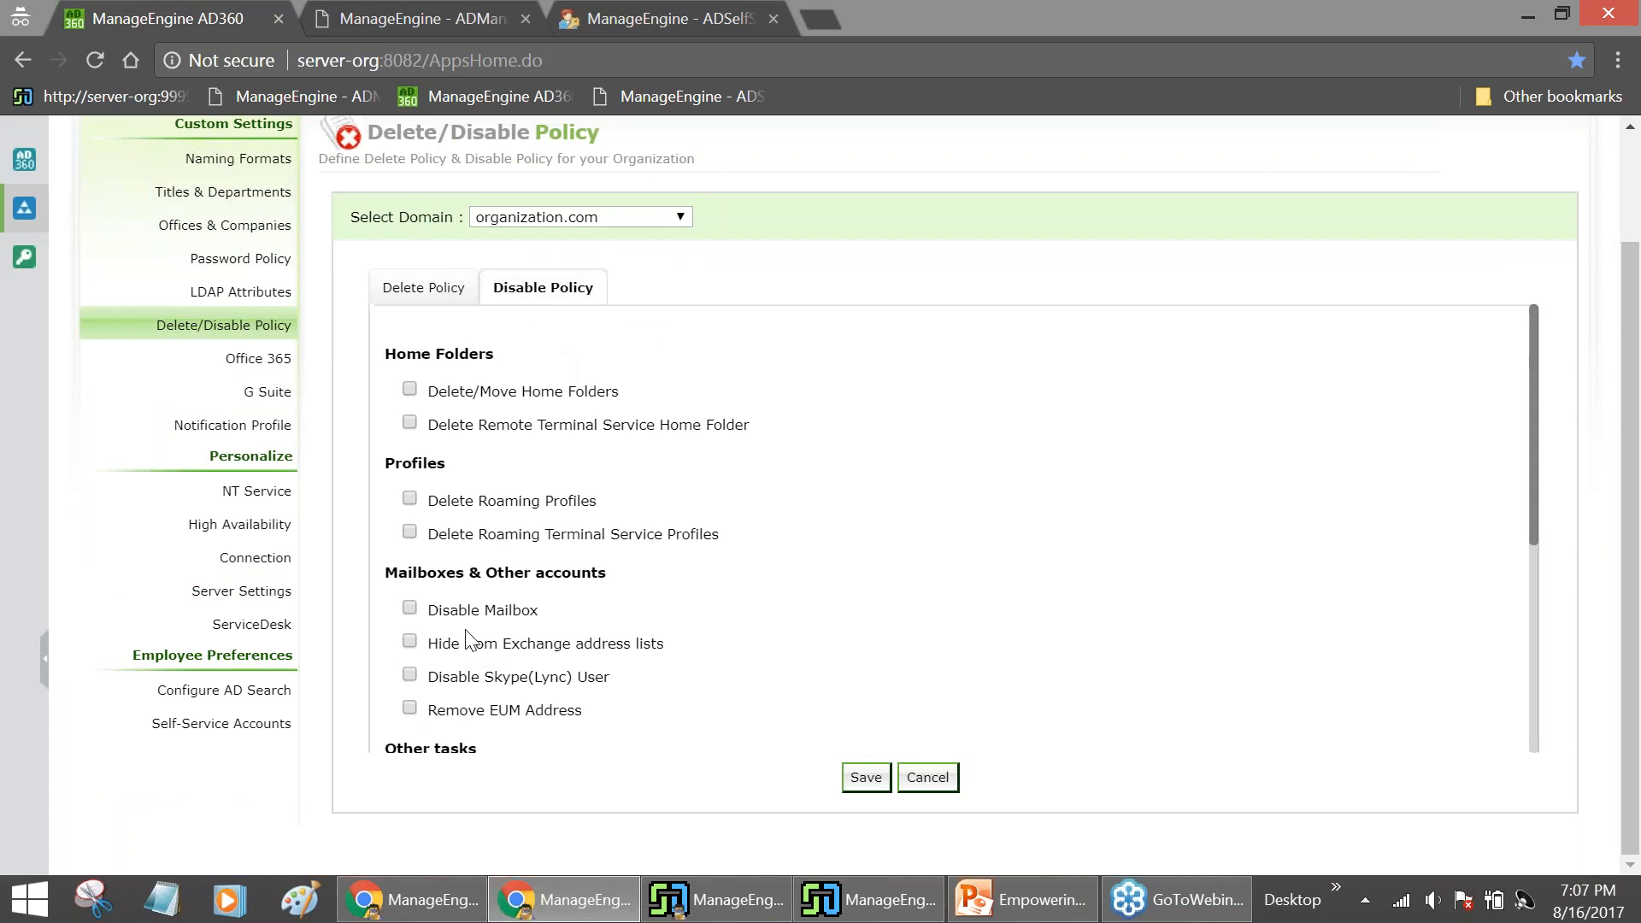
click(411, 675)
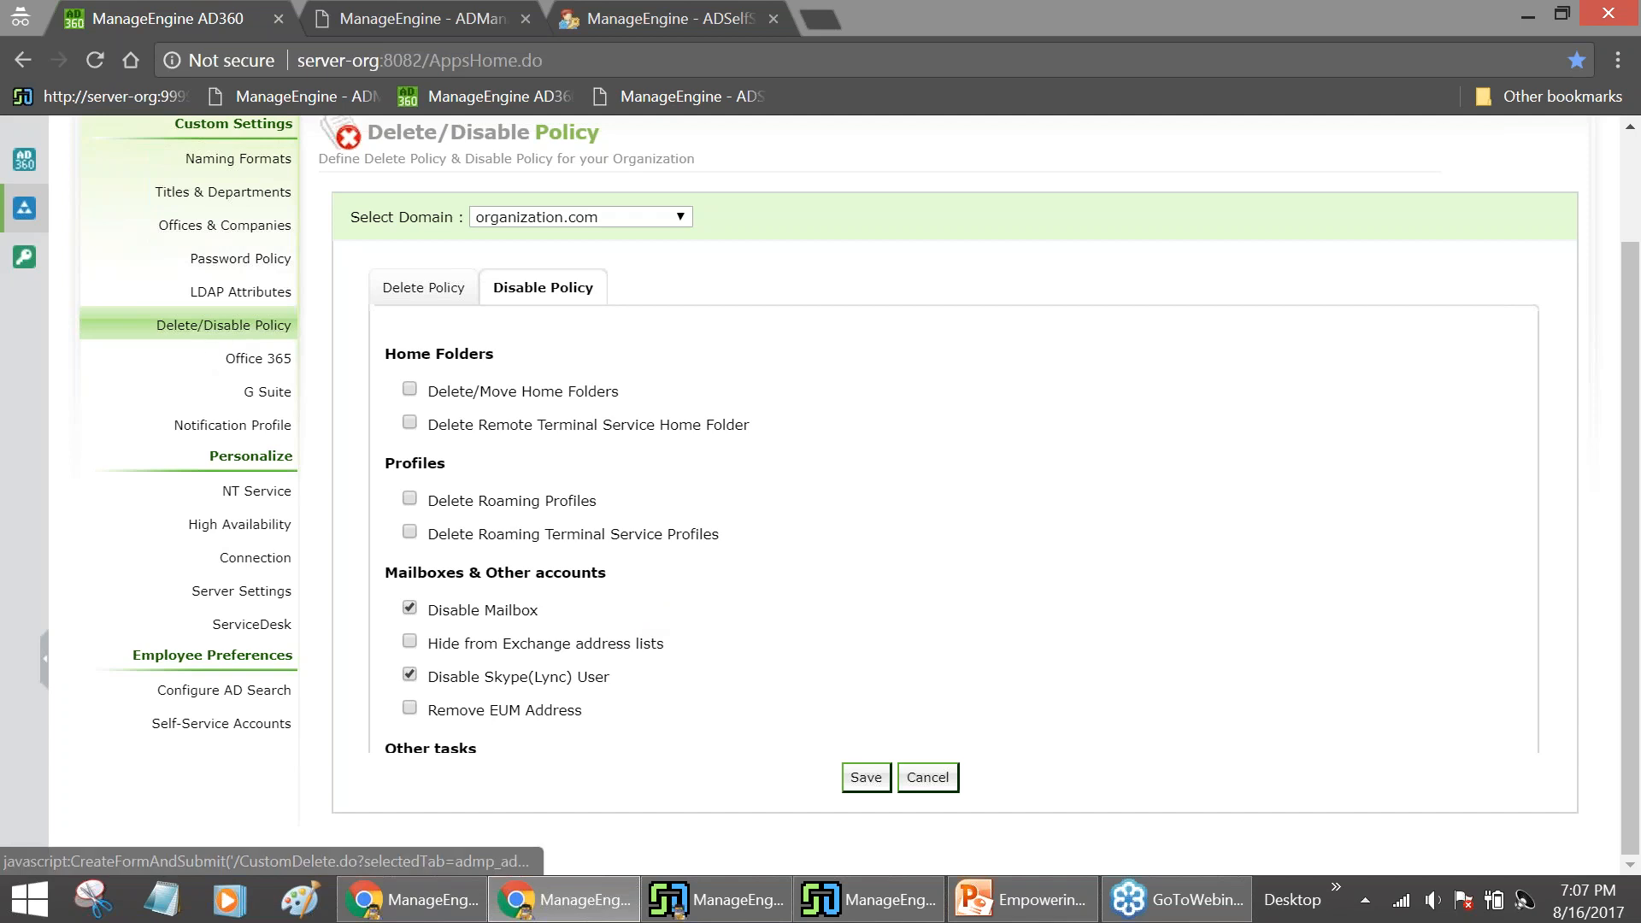
scroll(820, 495, up, 2)
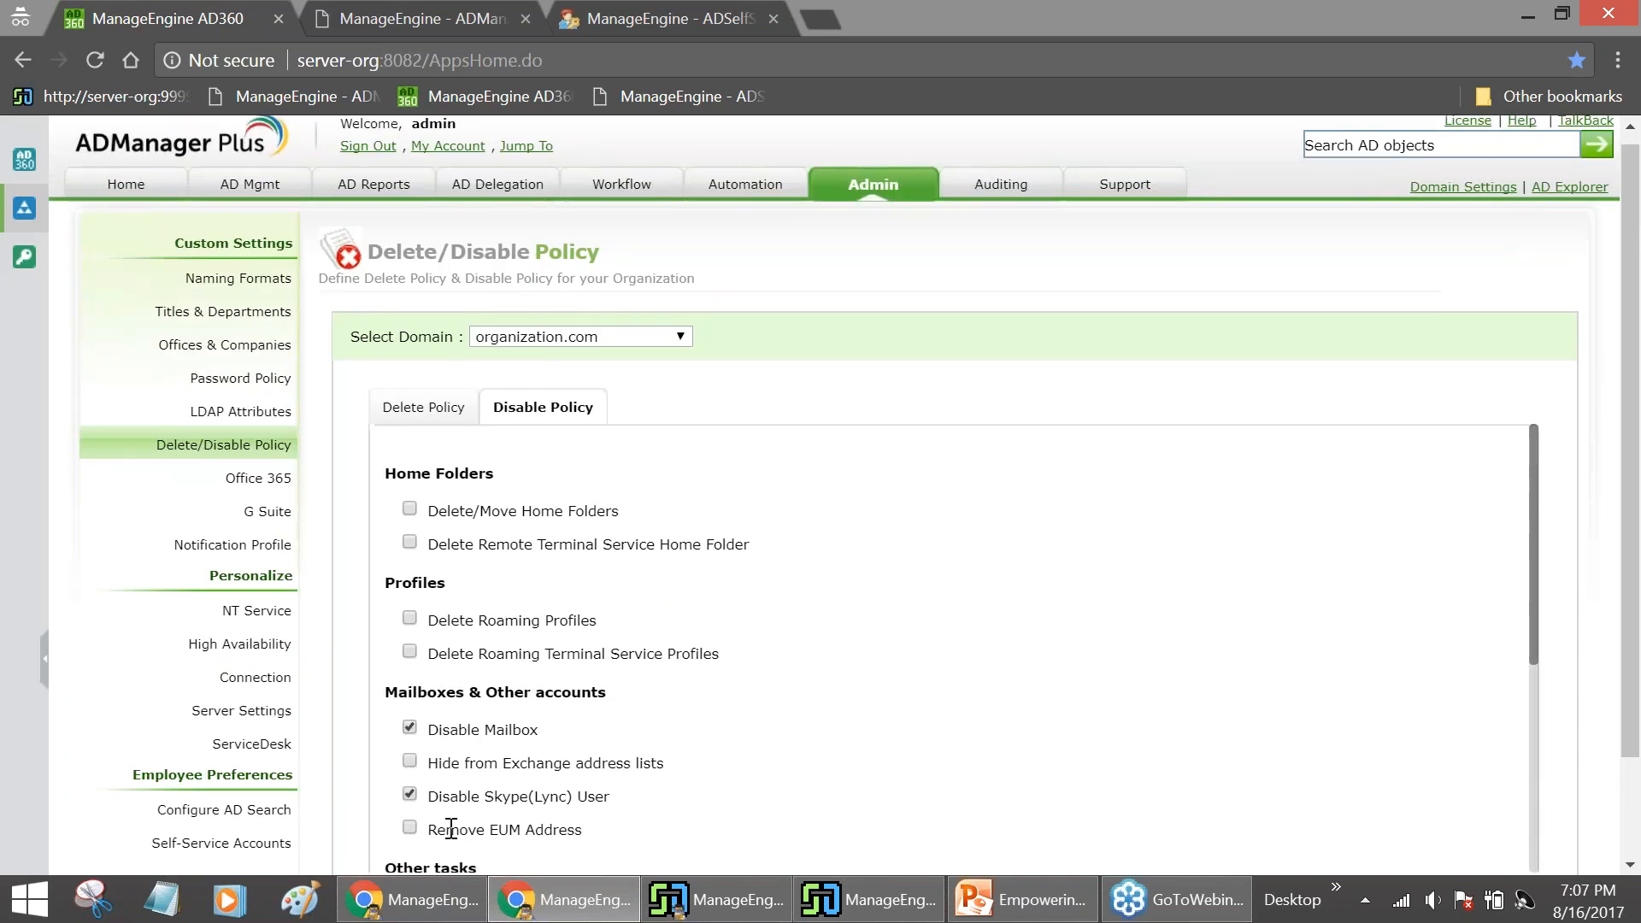
In request 12, select the user's name and launch Delete User(s) in AD
click(410, 899)
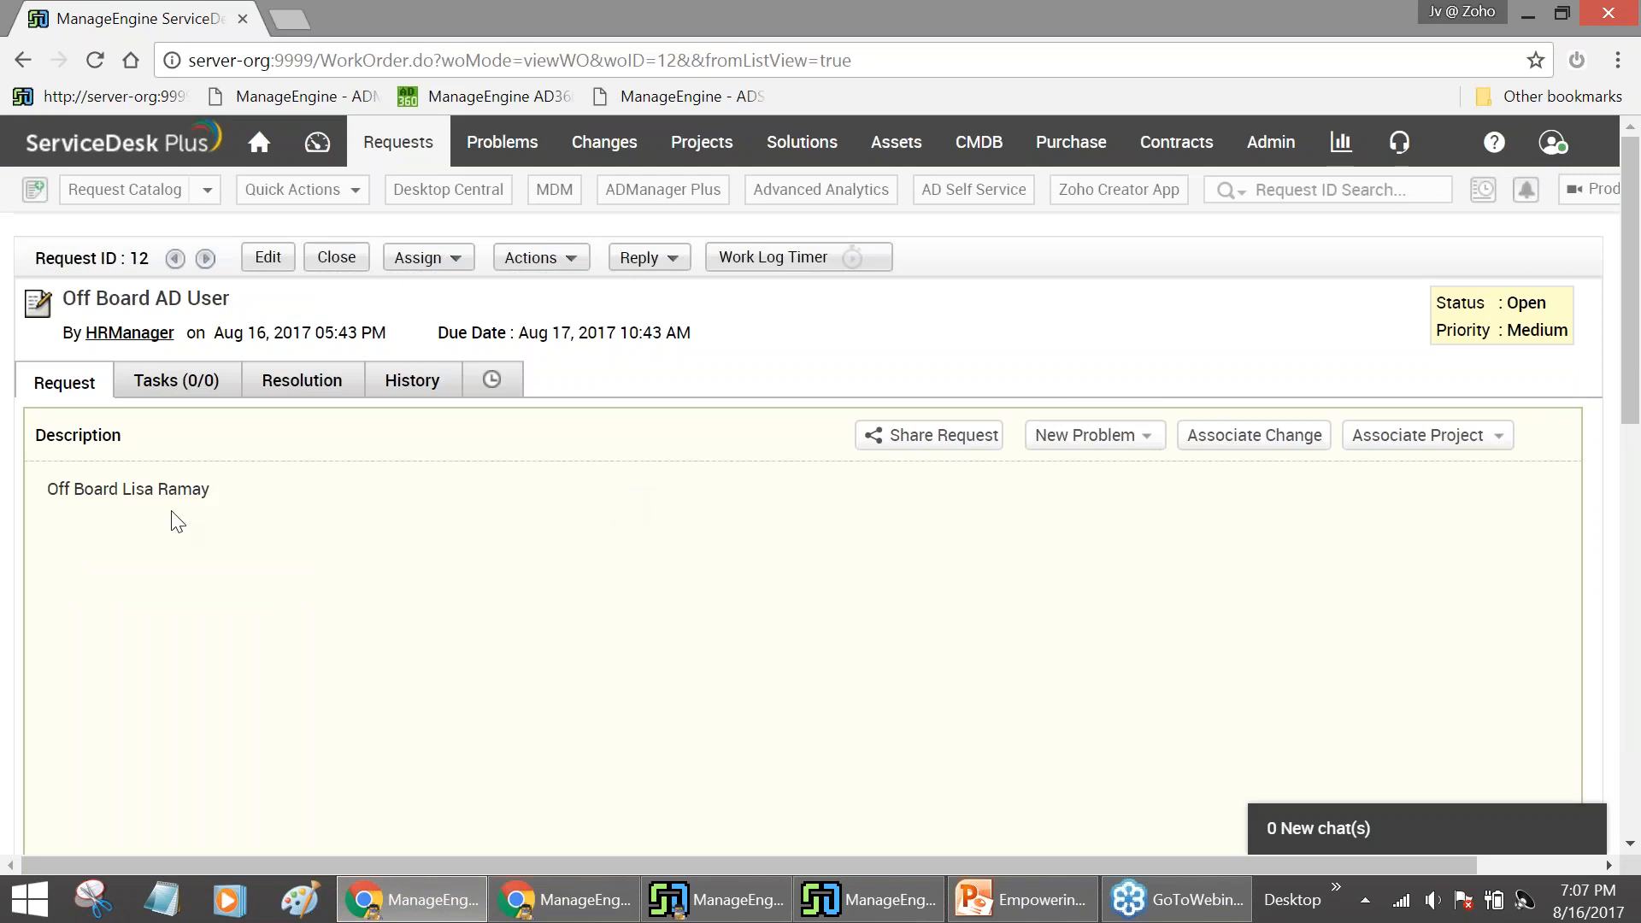
drag(124, 489, 216, 481)
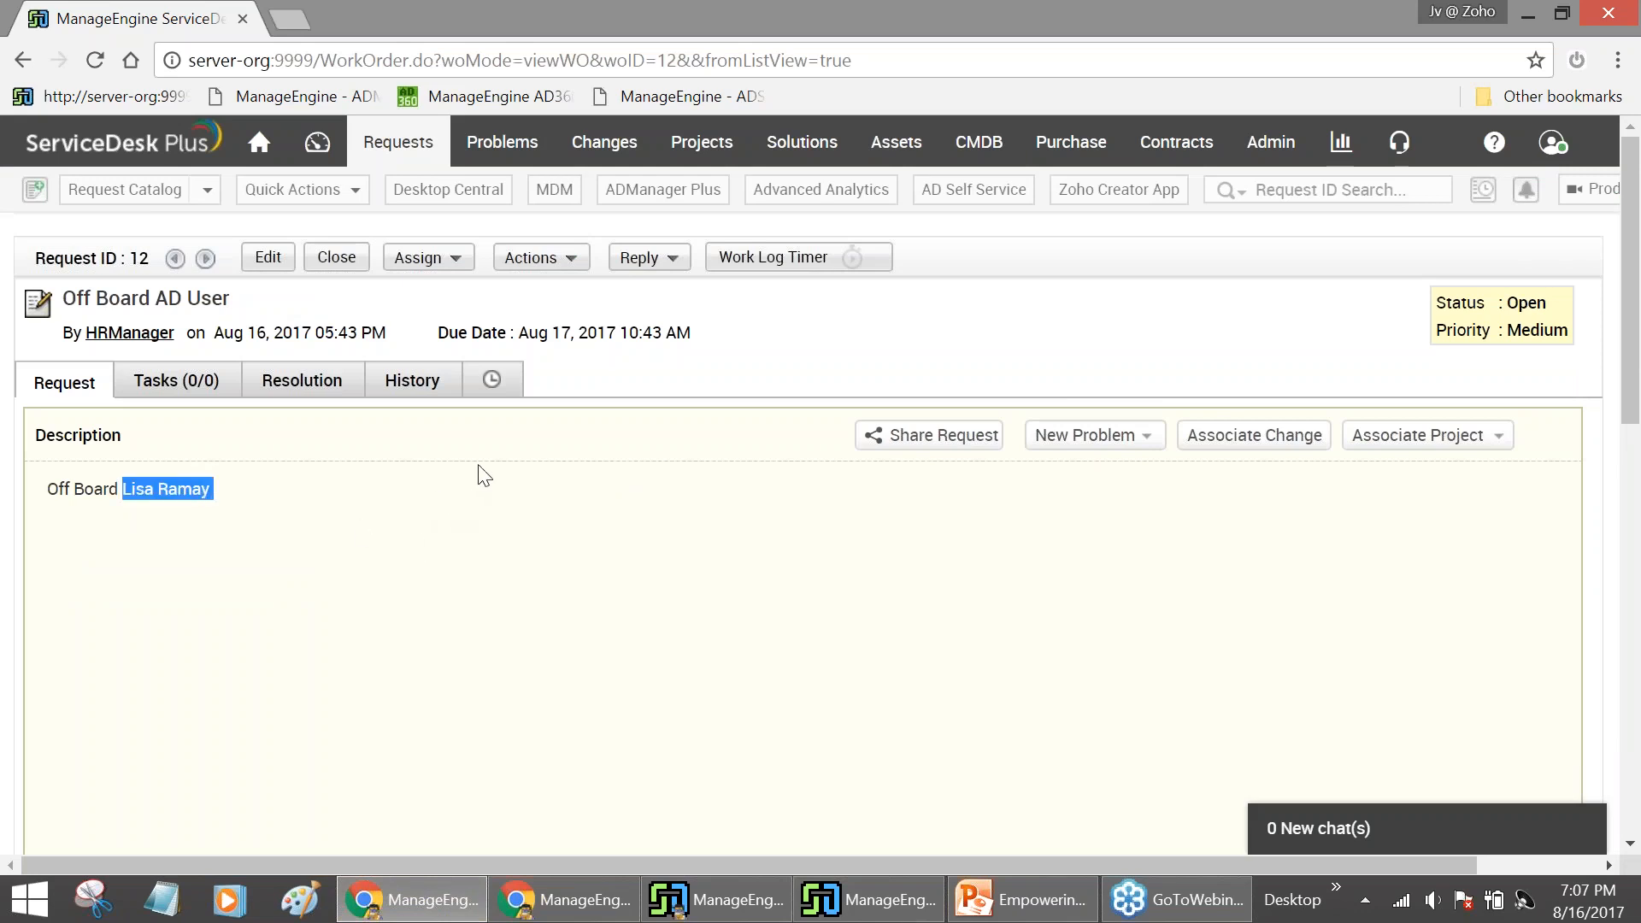
click(569, 264)
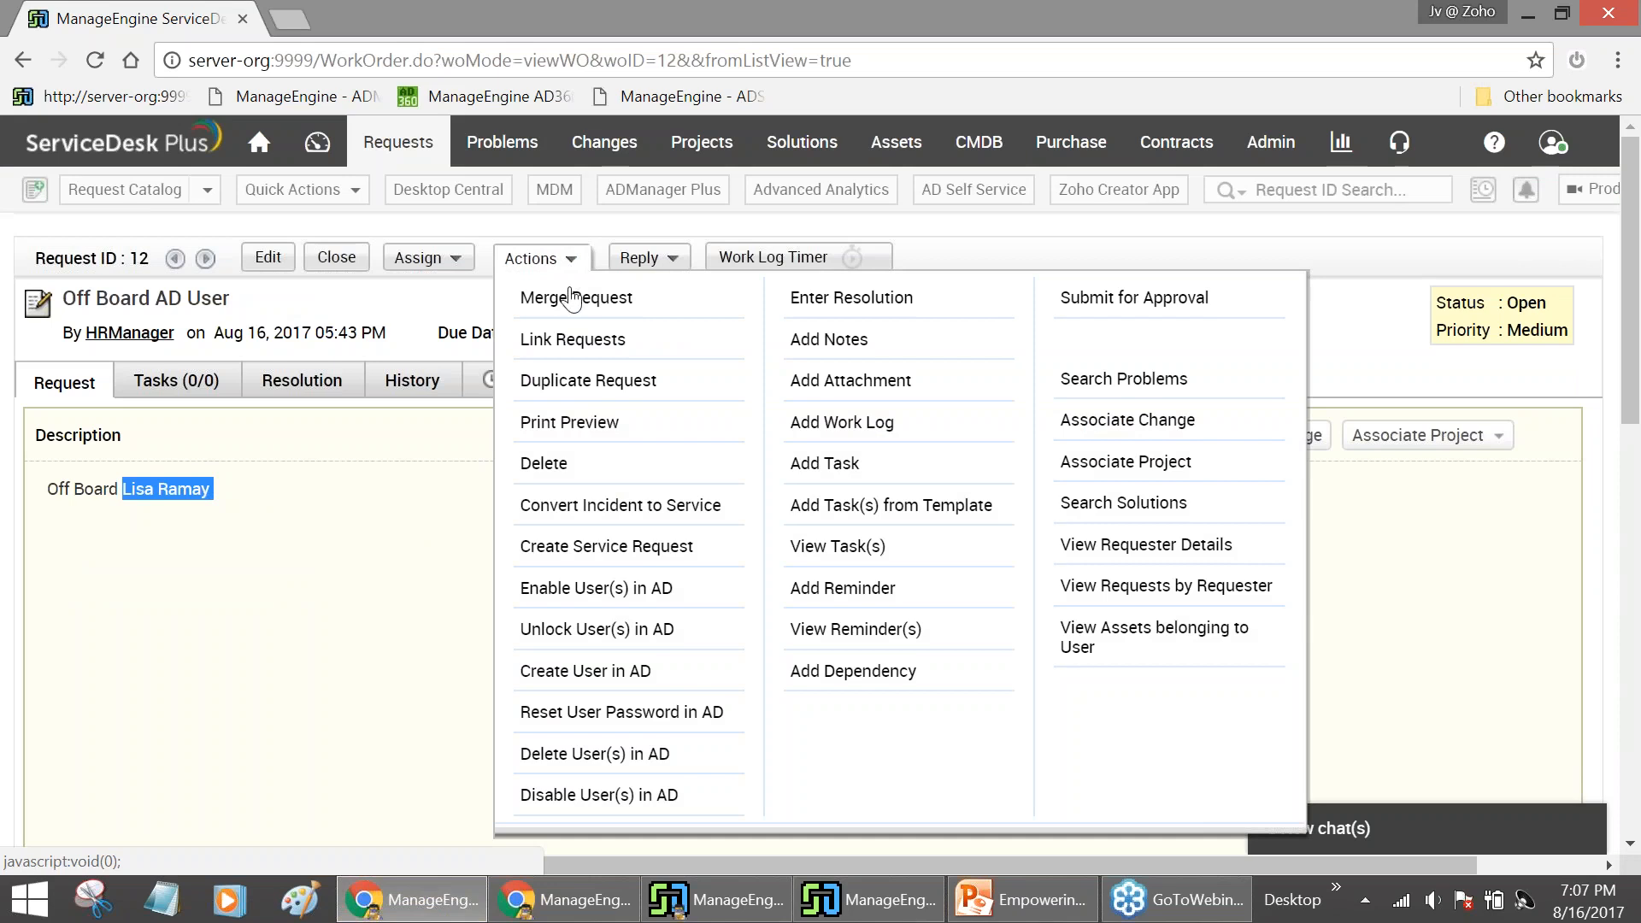
click(592, 755)
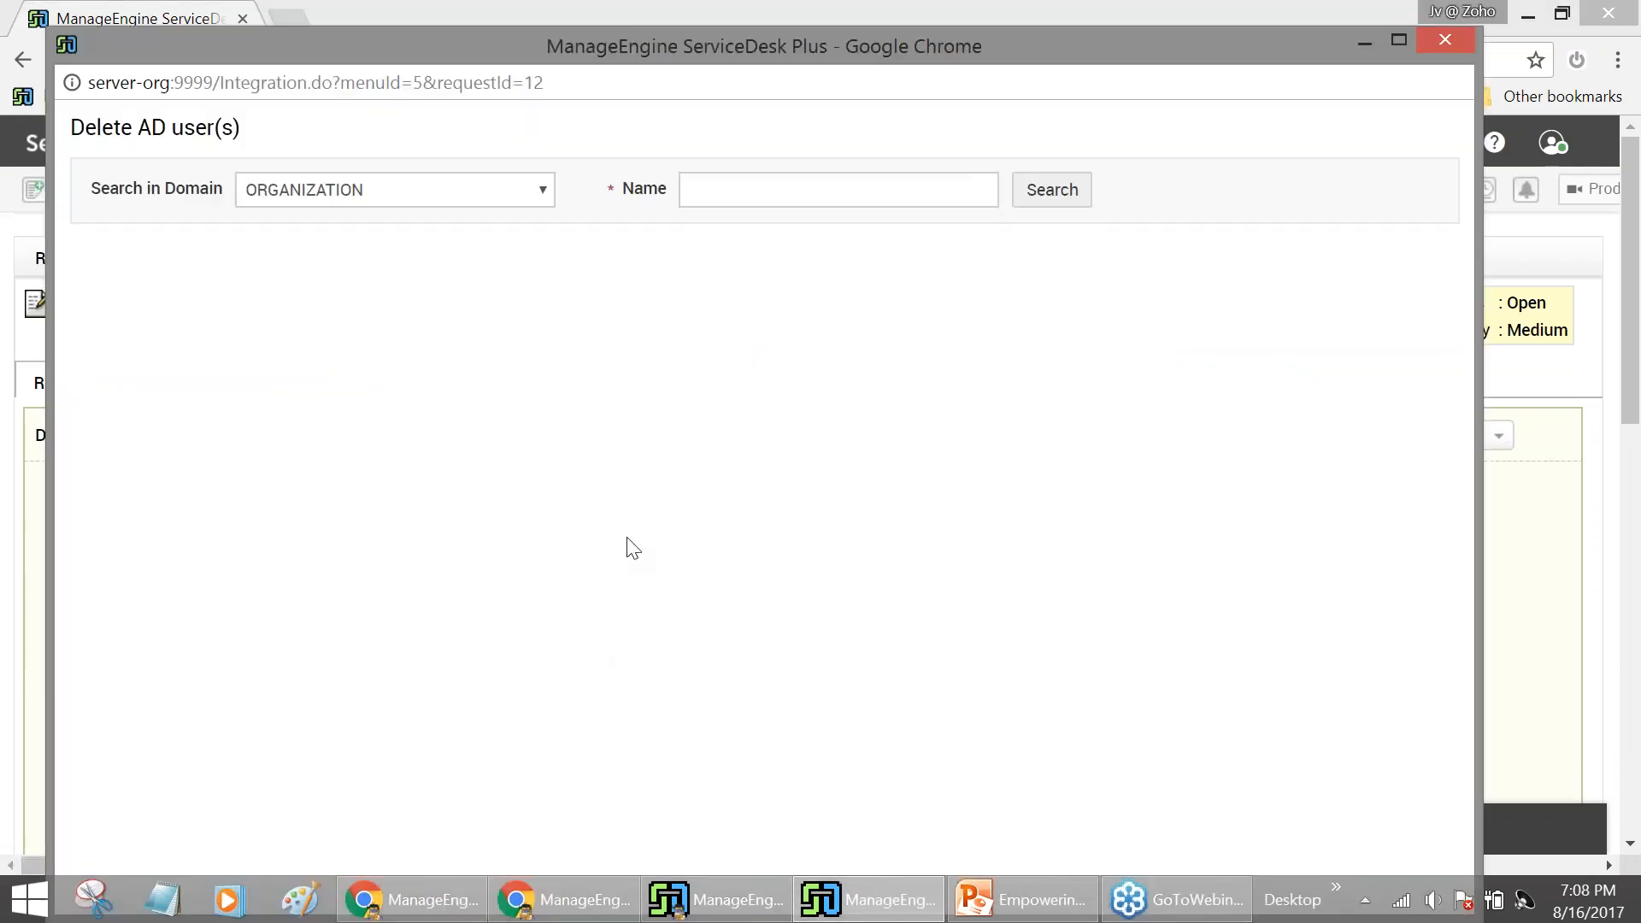
Search for the off-boarding user, tick the result, delete the AD account, and minimize the window
click(771, 208)
text(lisa)
key(Return)
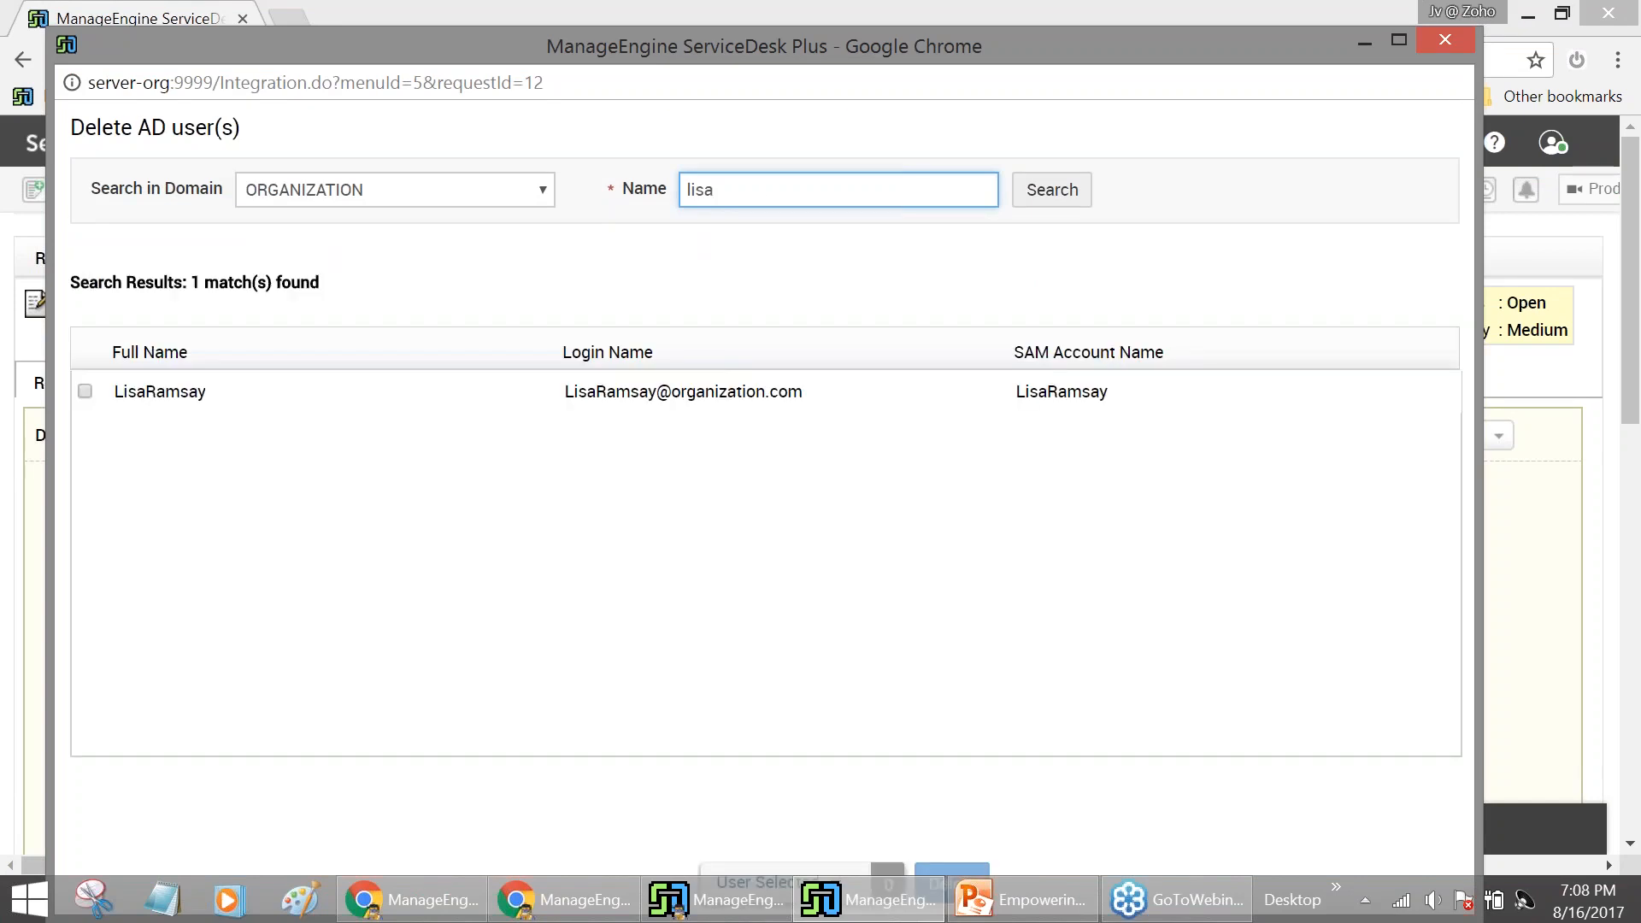
click(713, 395)
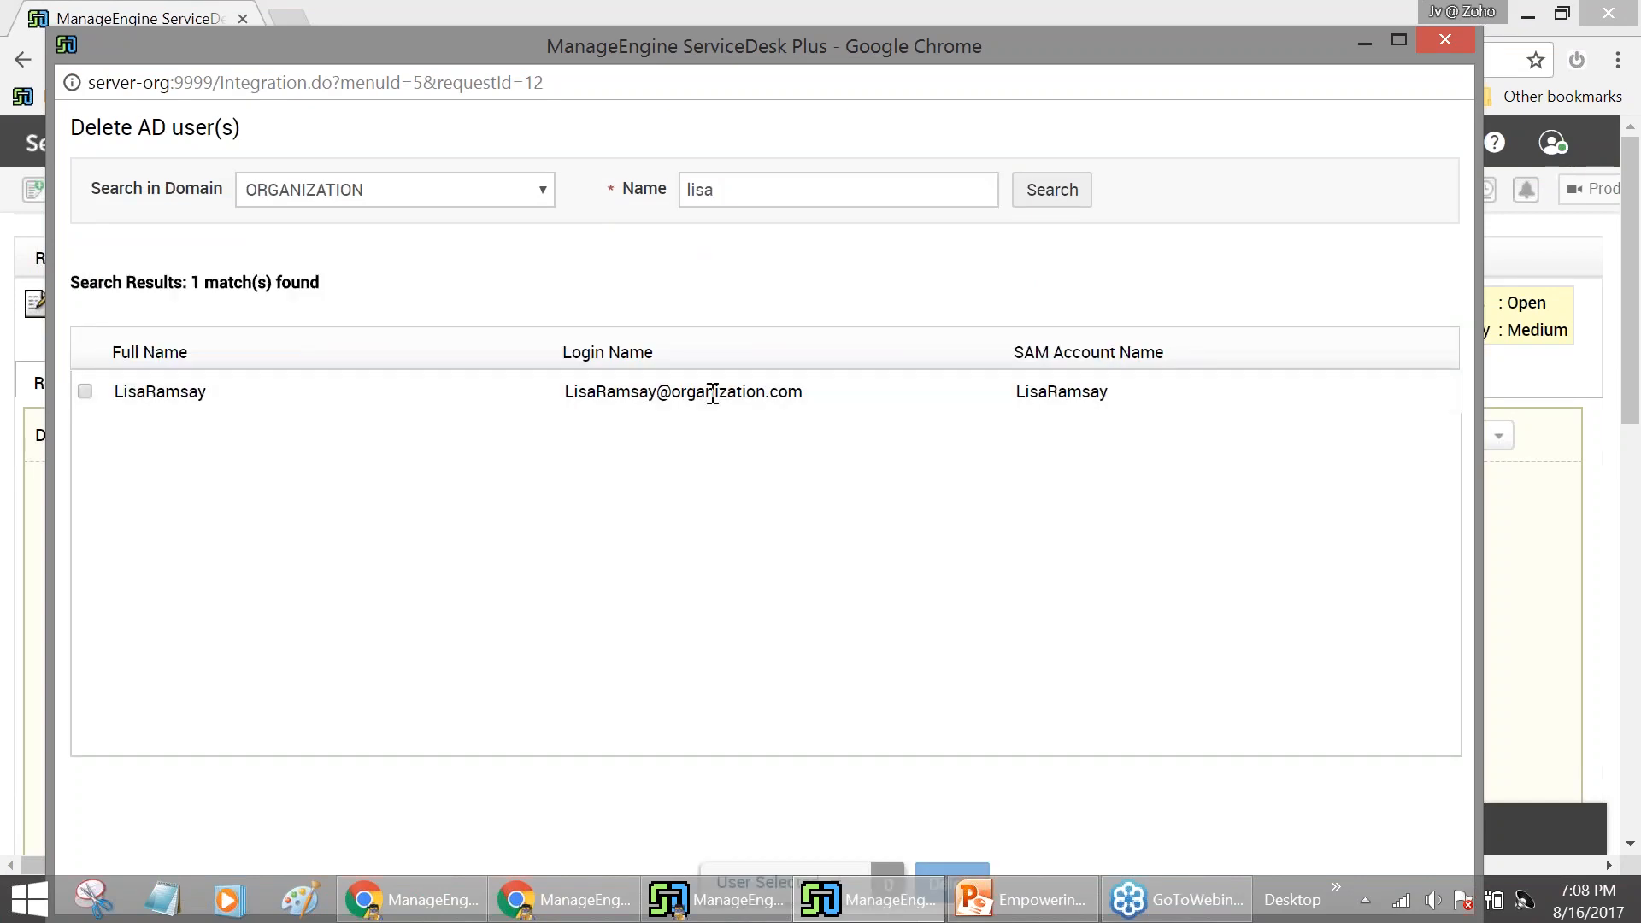
mouse_move(879, 26)
mouse_down()
mouse_move(881, 100)
mouse_move(898, 21)
mouse_up()
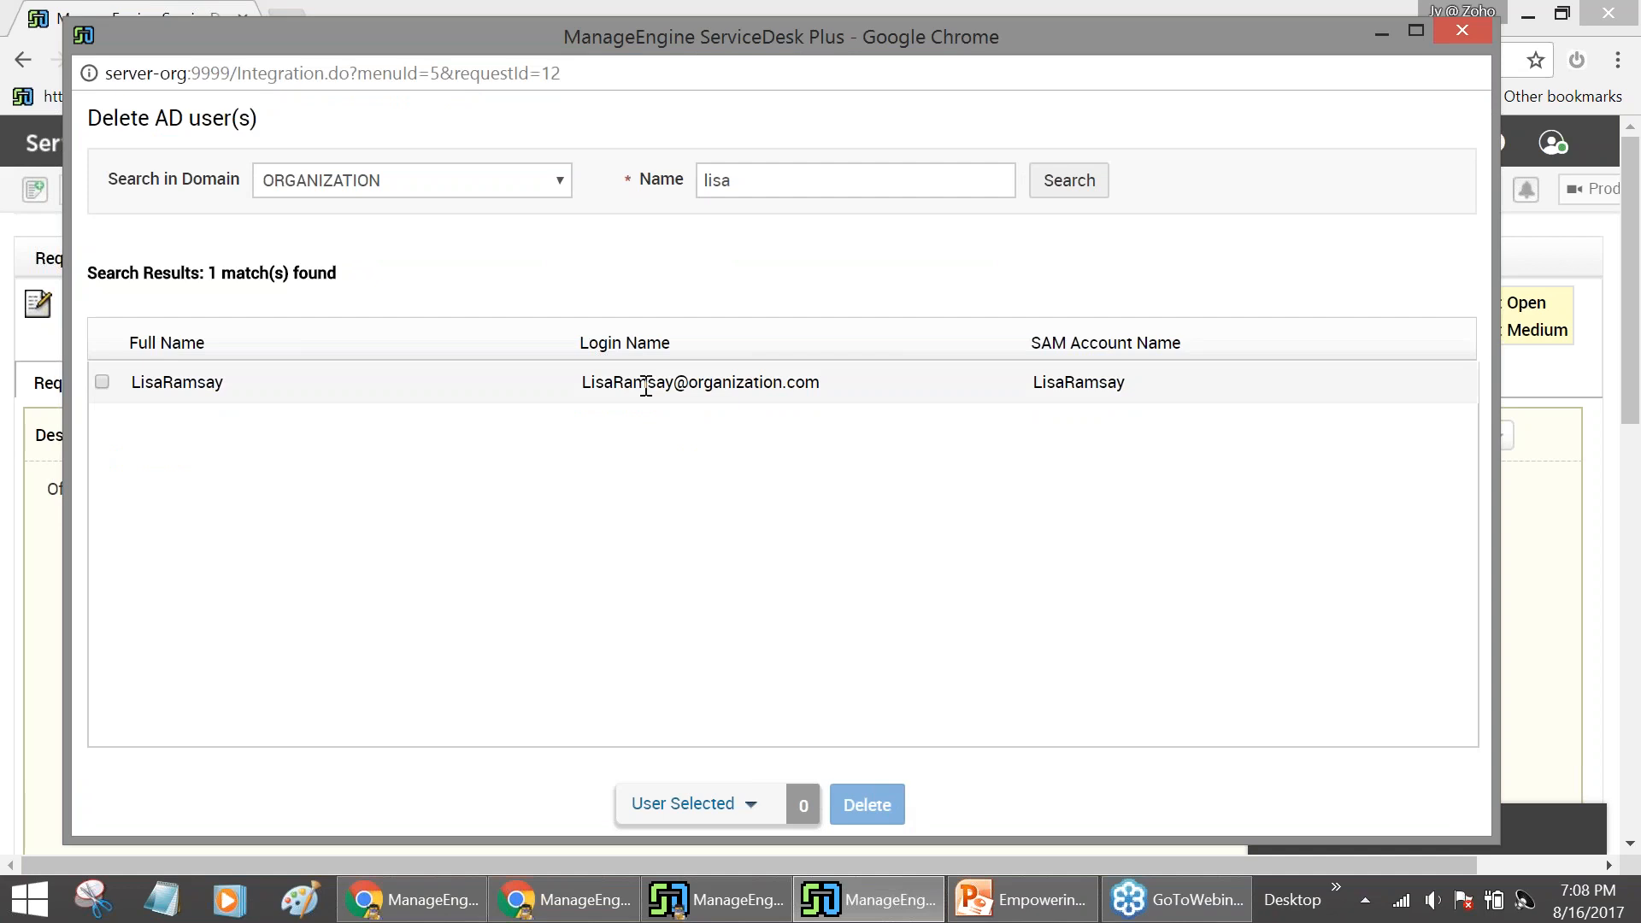
click(103, 382)
click(869, 807)
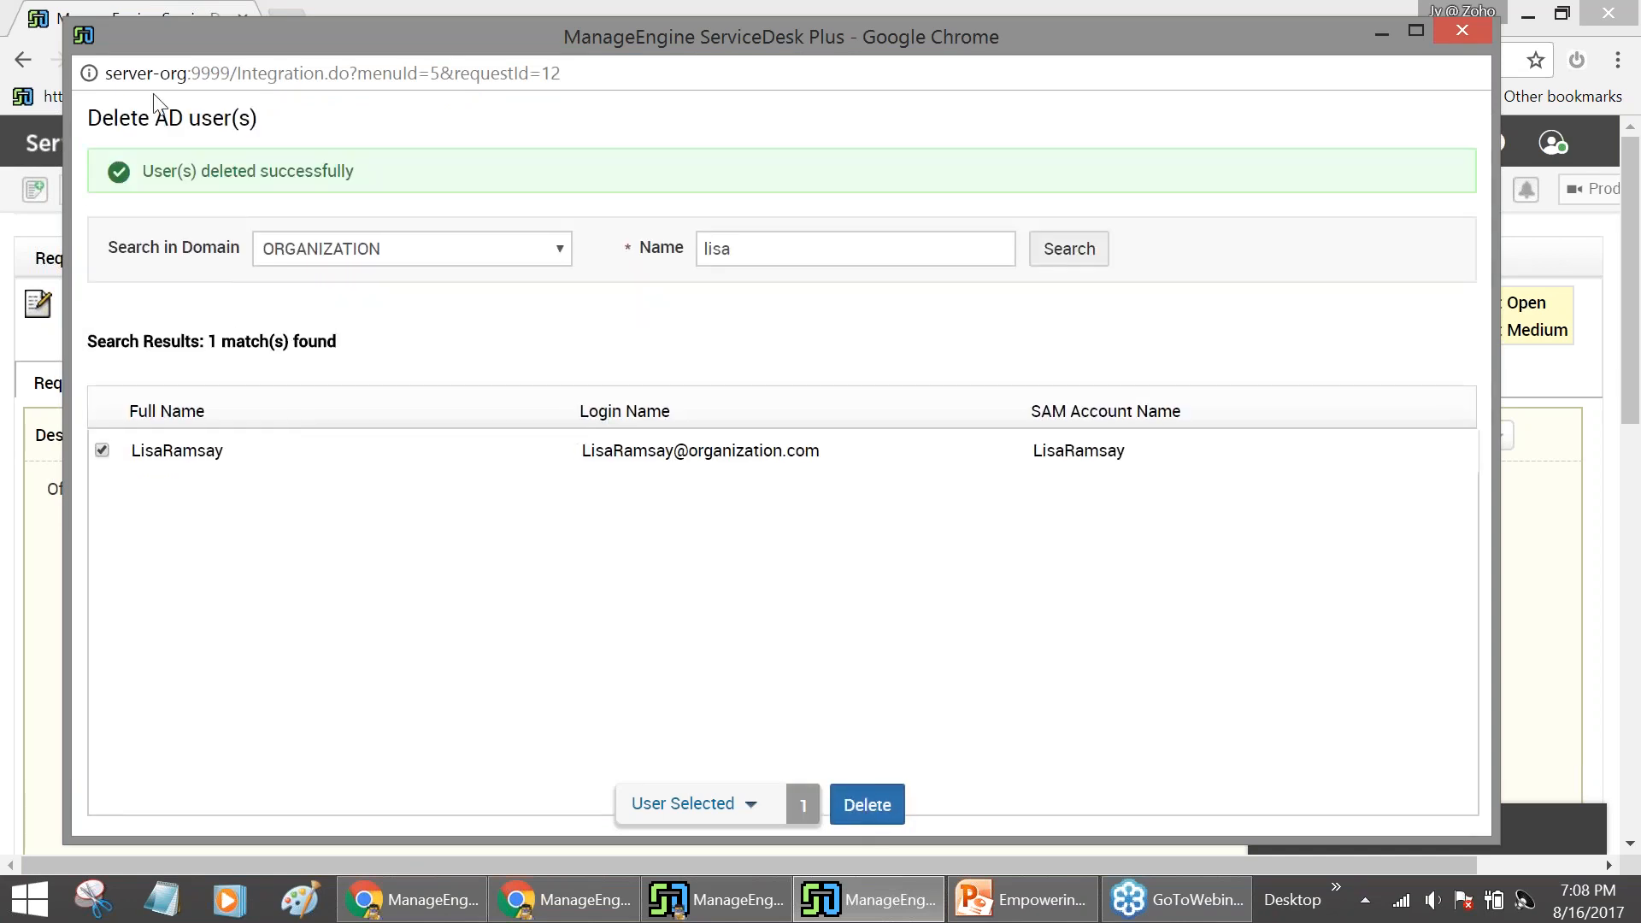
click(1368, 35)
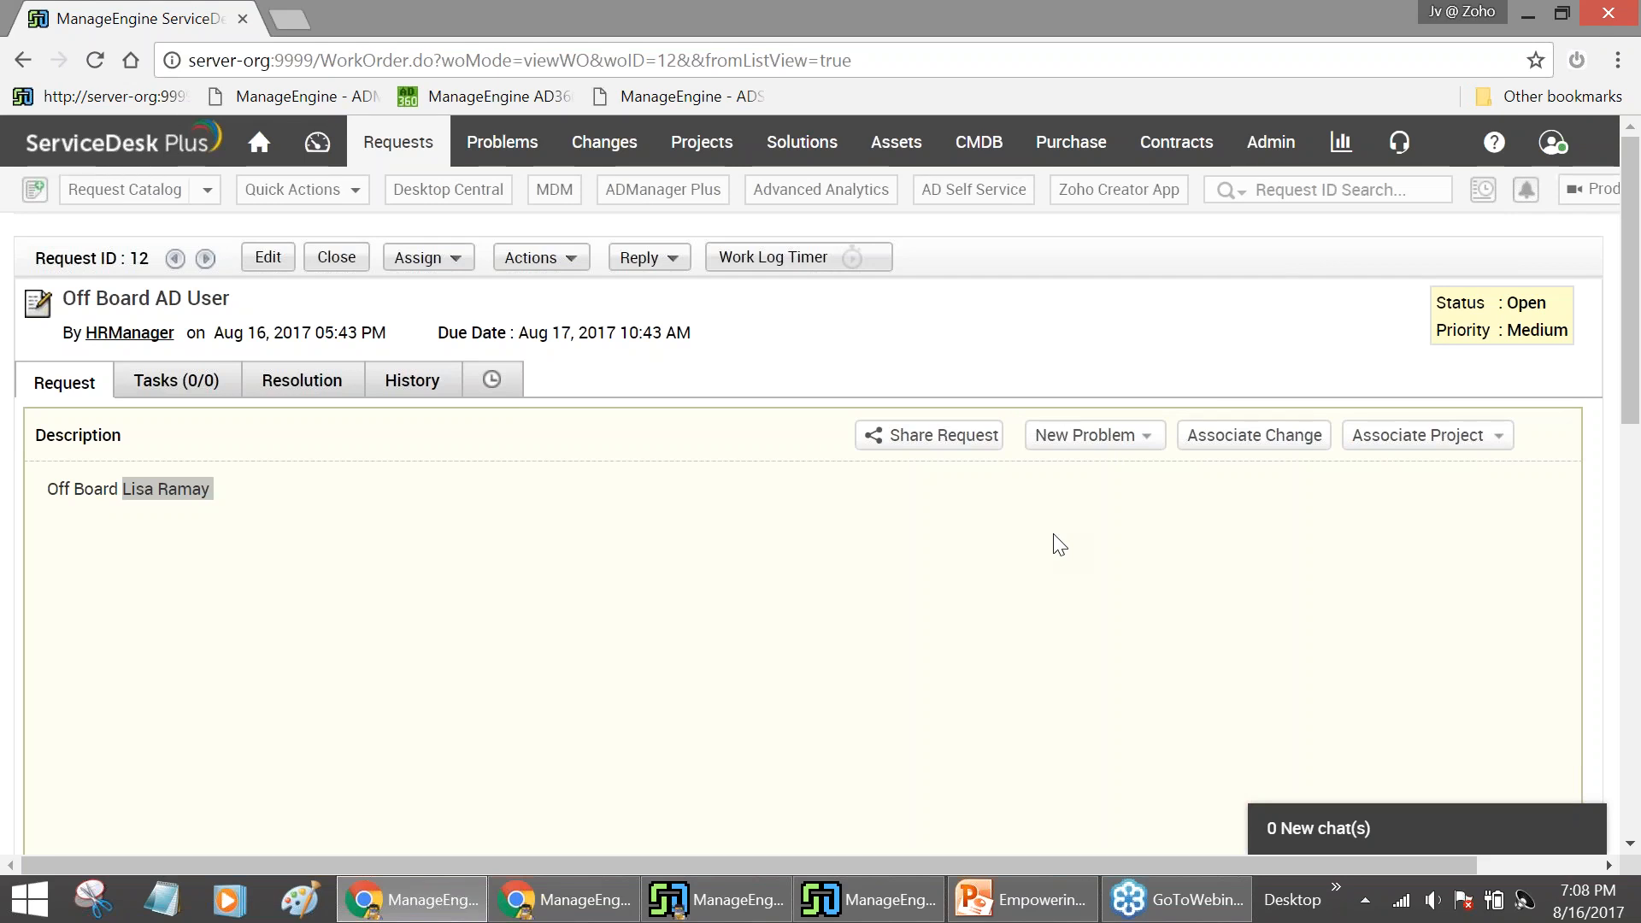
Open password-reset request 13 and launch Enable AD Users from its Actions menu
click(411, 145)
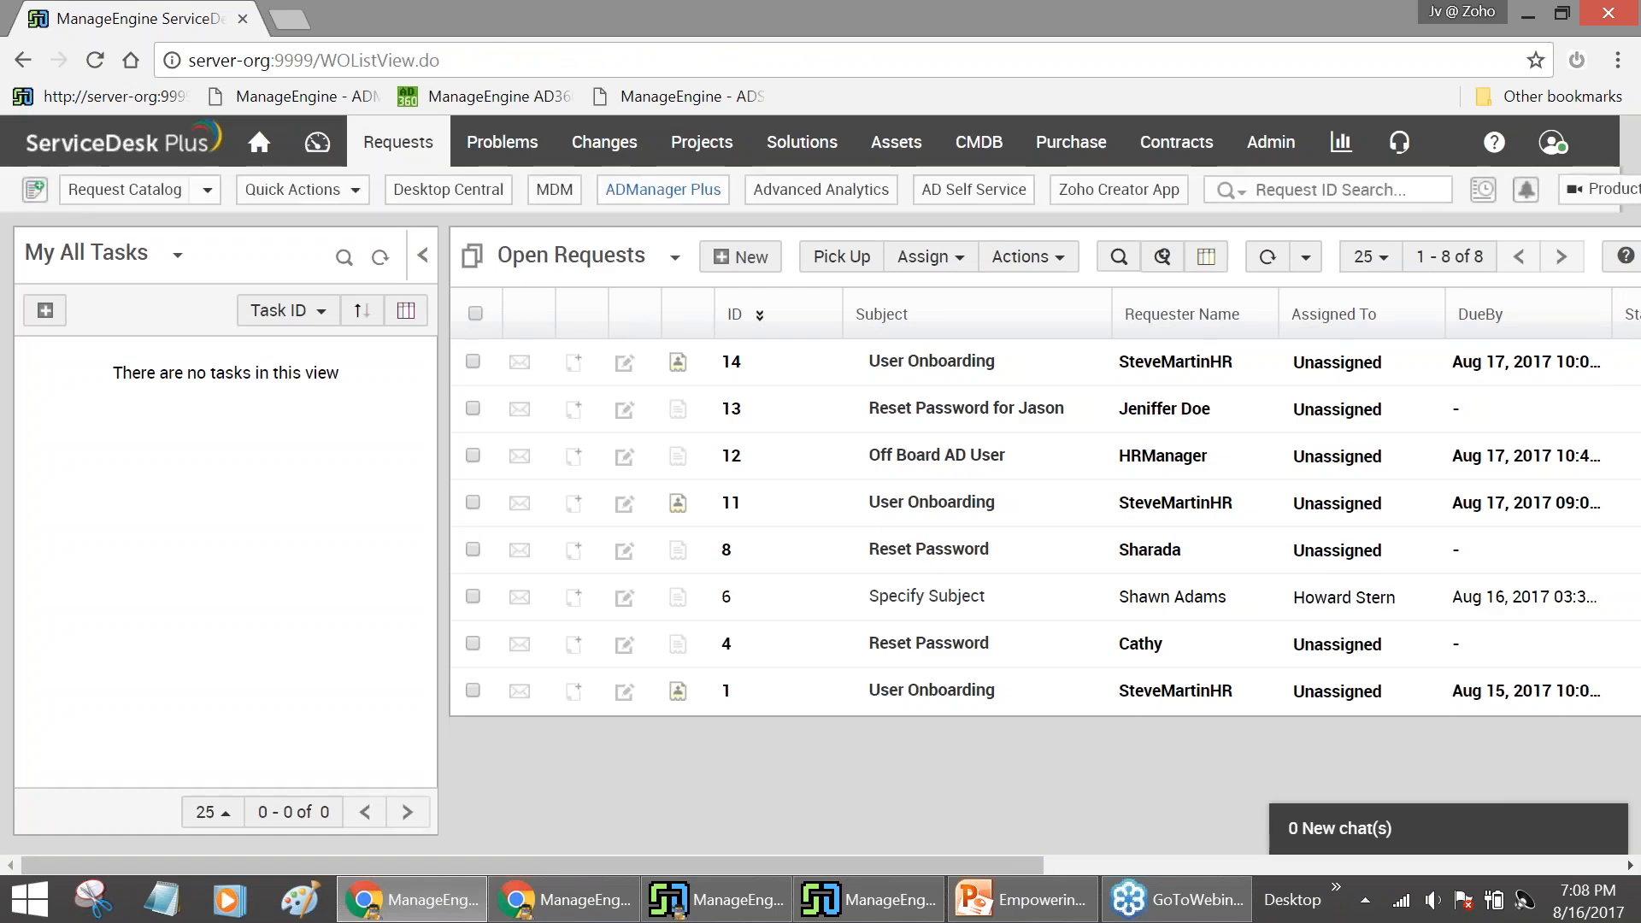
mouse_move(926, 412)
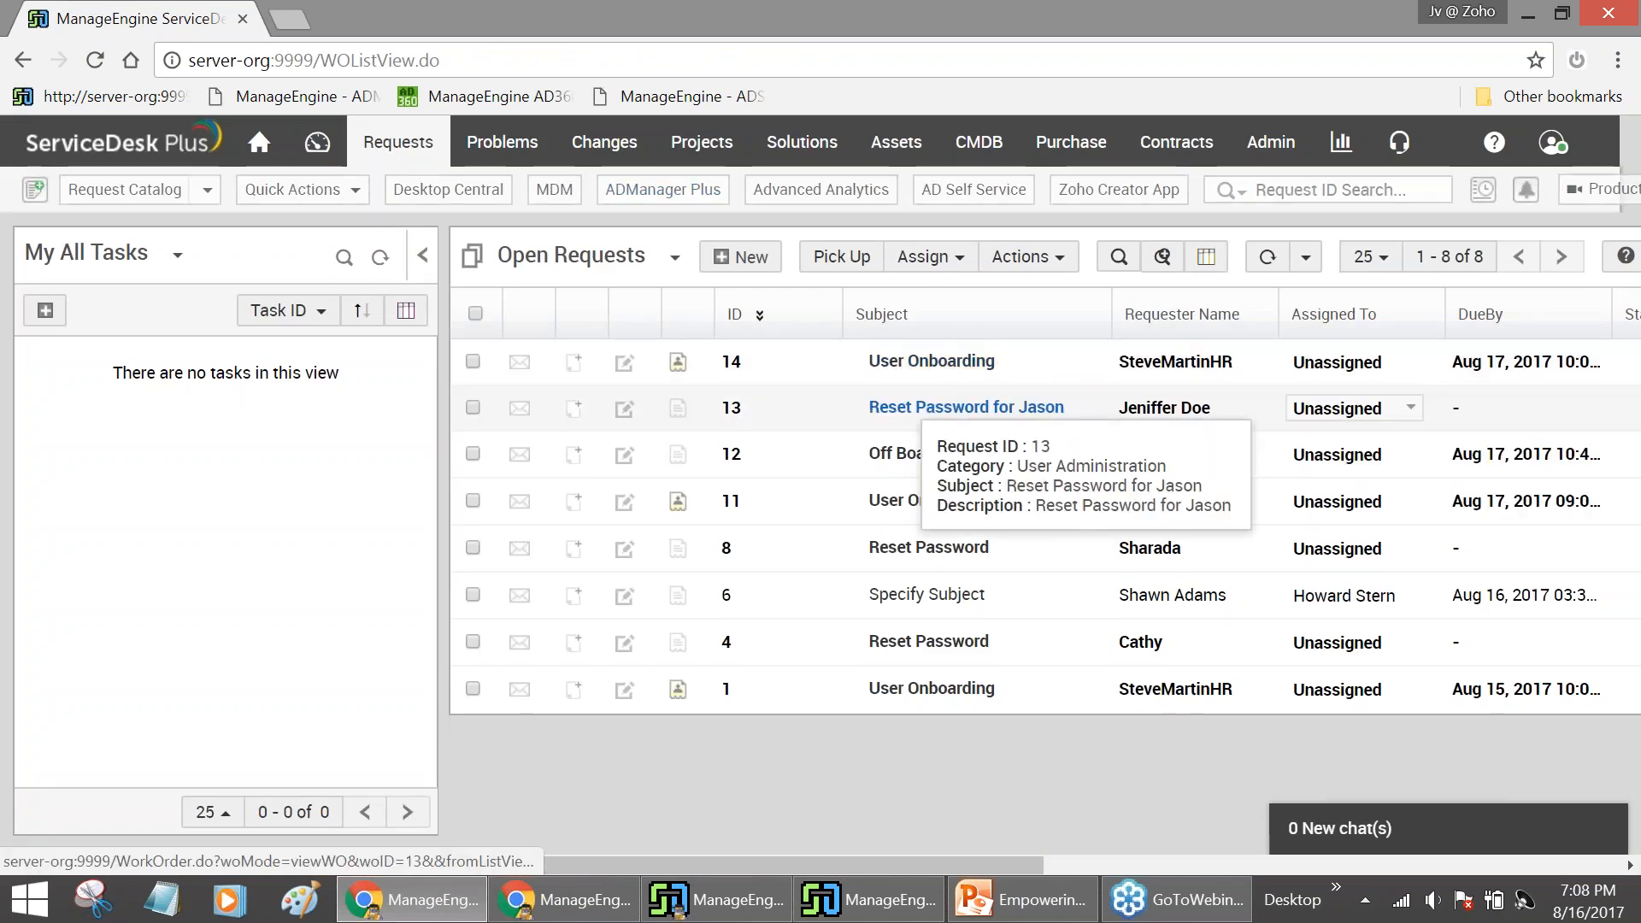
click(1056, 413)
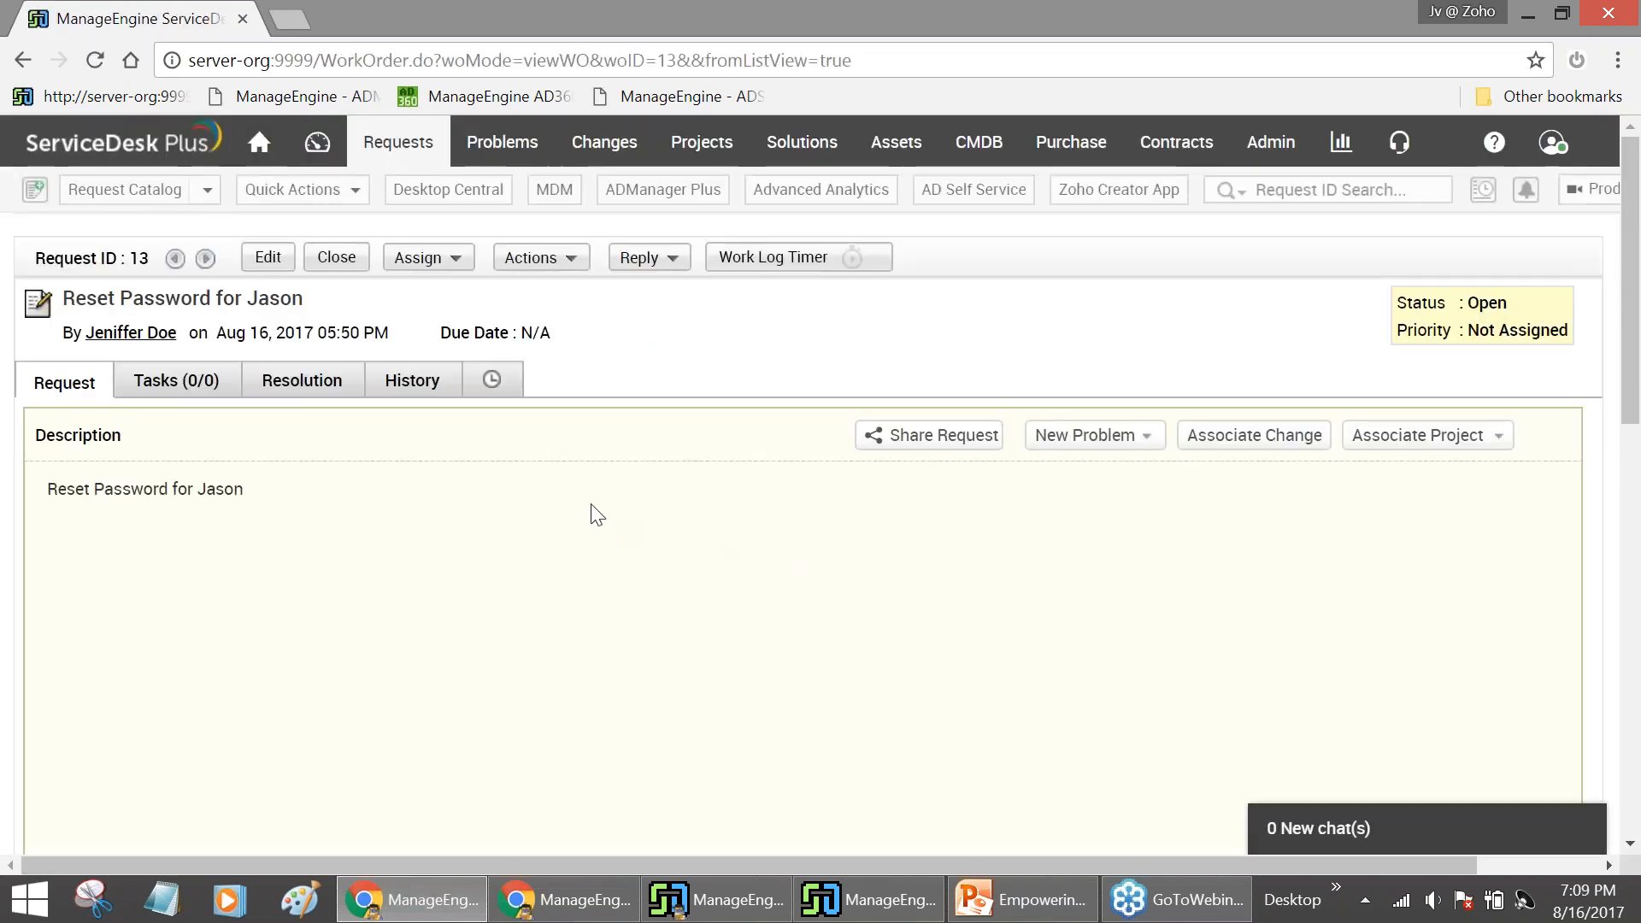
click(456, 261)
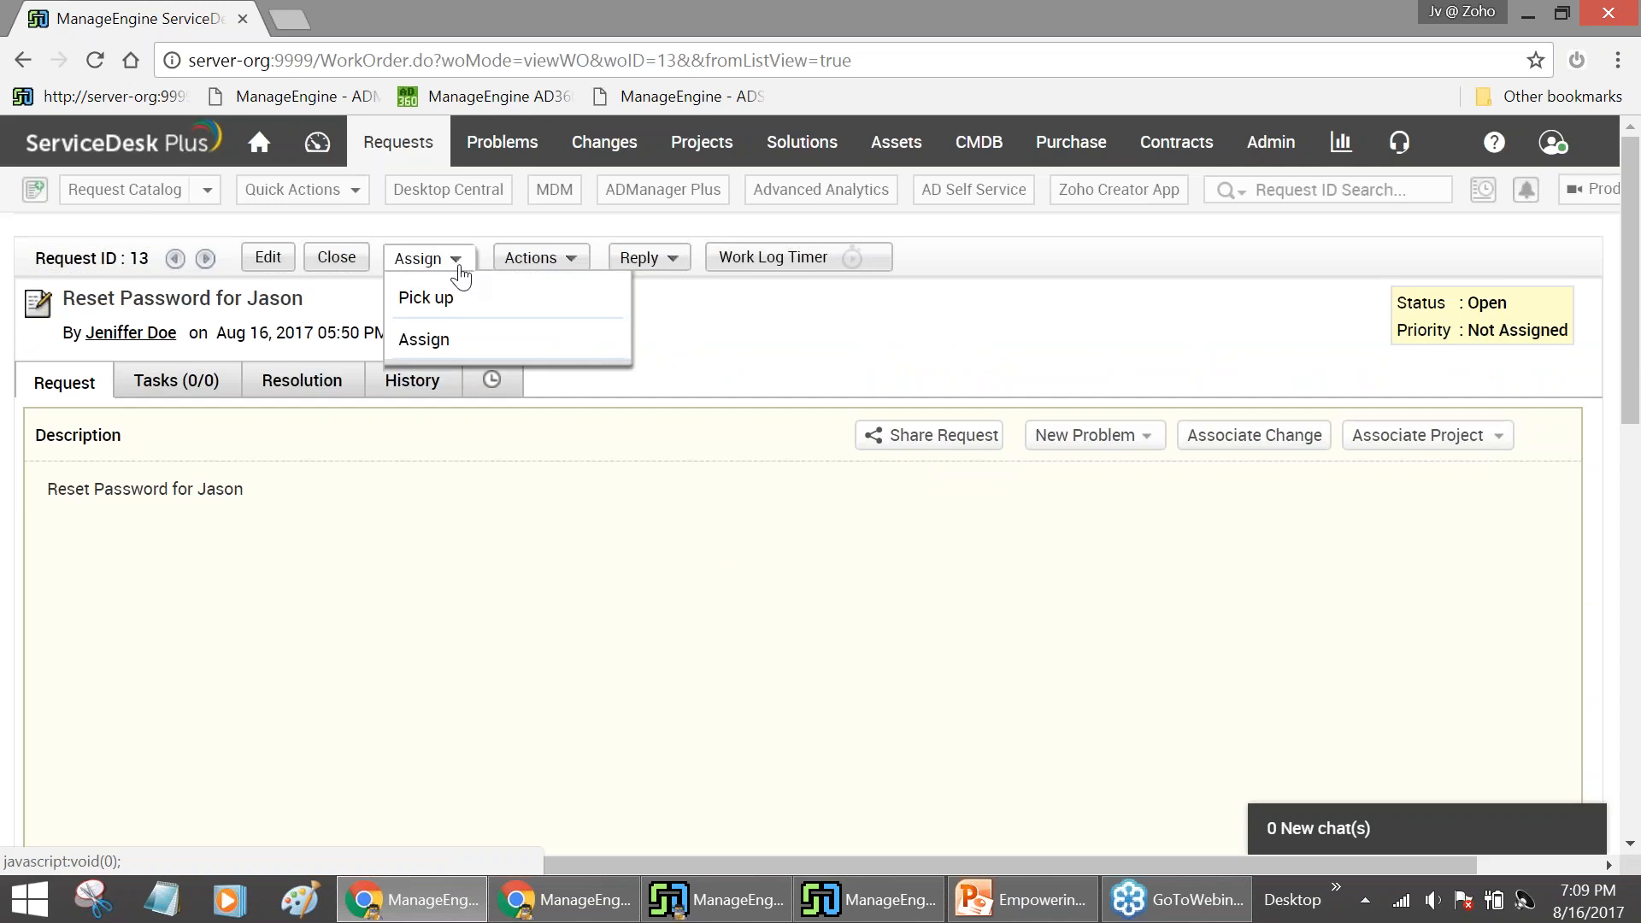
click(539, 258)
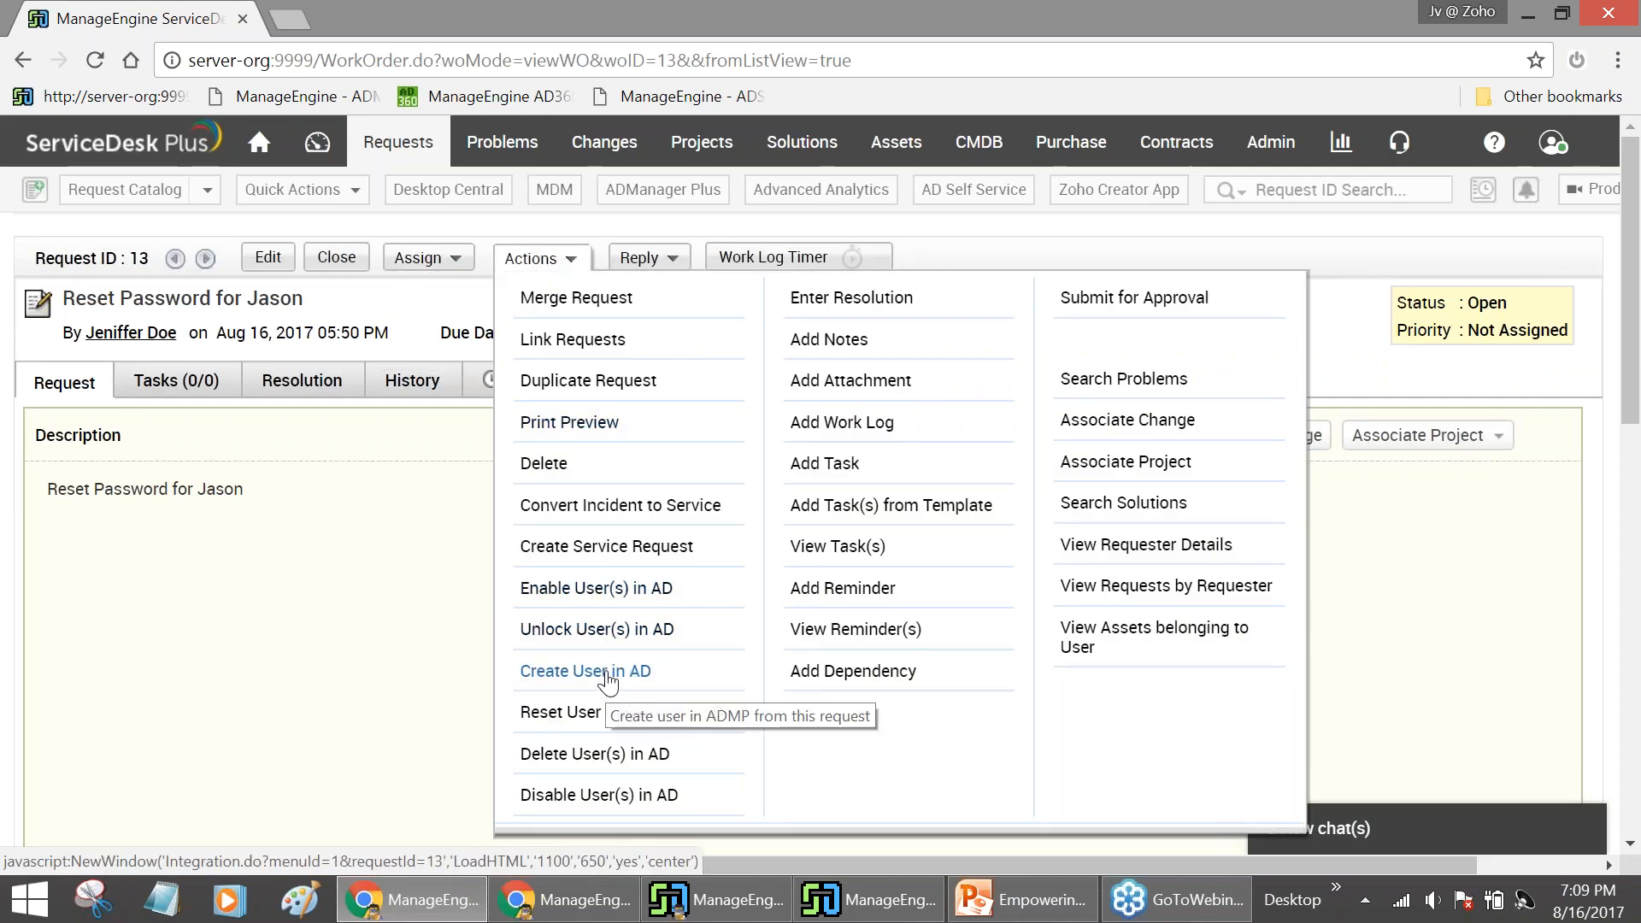
click(629, 606)
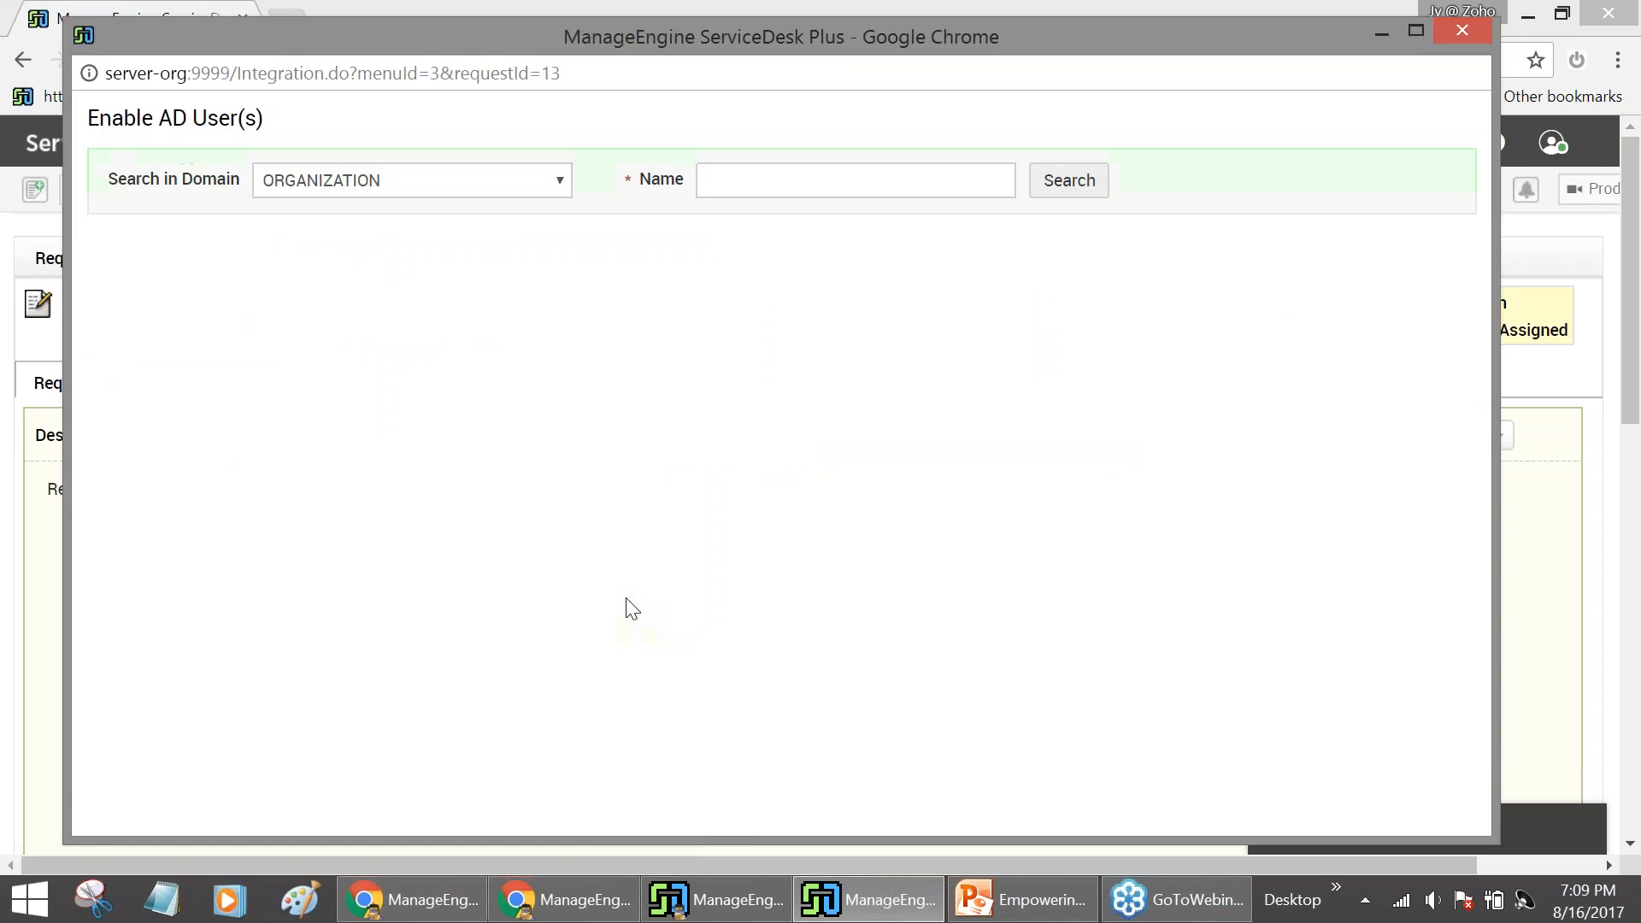
Search for the requester's account, try to enable it, and minimize the dialog
click(767, 195)
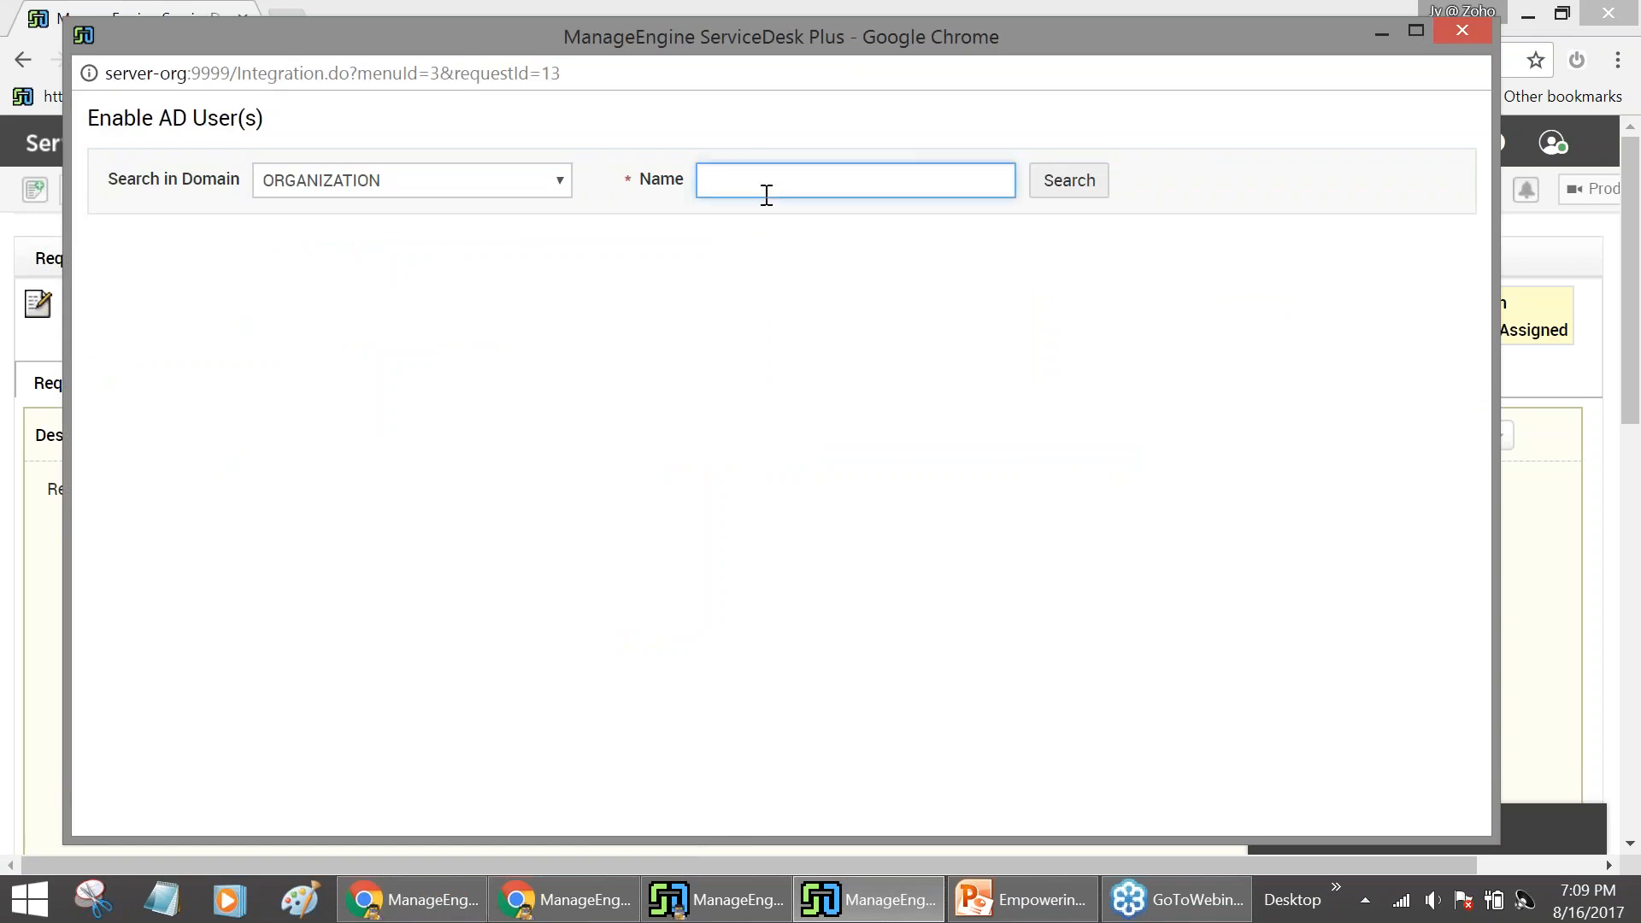
text(jason)
key(Return)
click(102, 382)
click(971, 804)
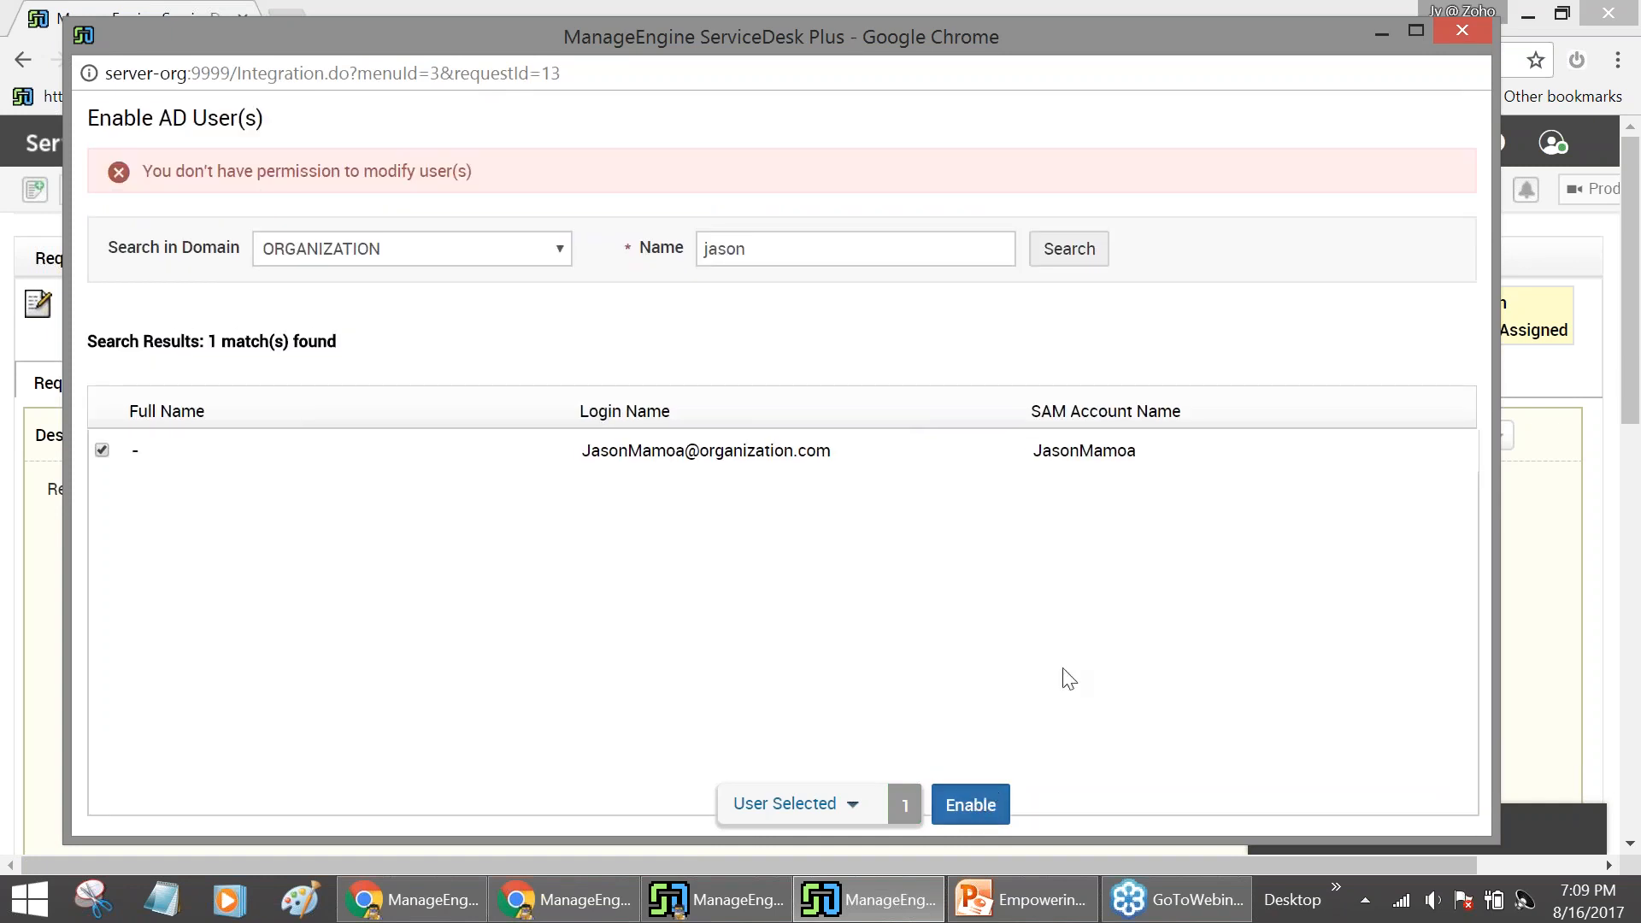
click(1382, 34)
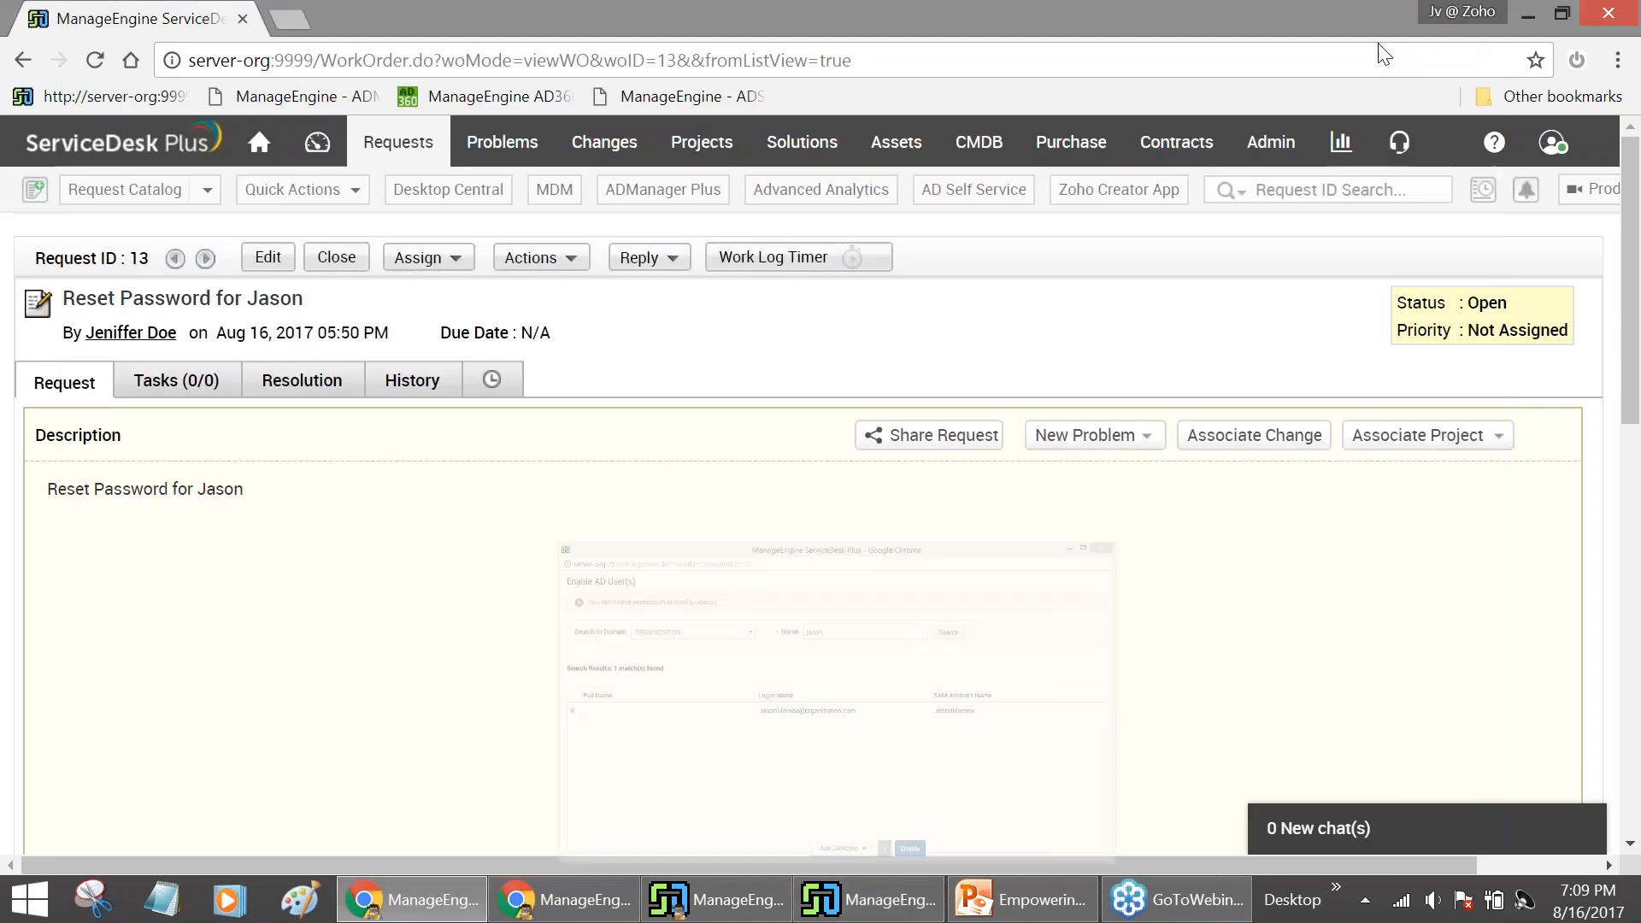
Check the signed-in technician's profile against ADManager Plus's Help Desk Delegation settings
click(1564, 154)
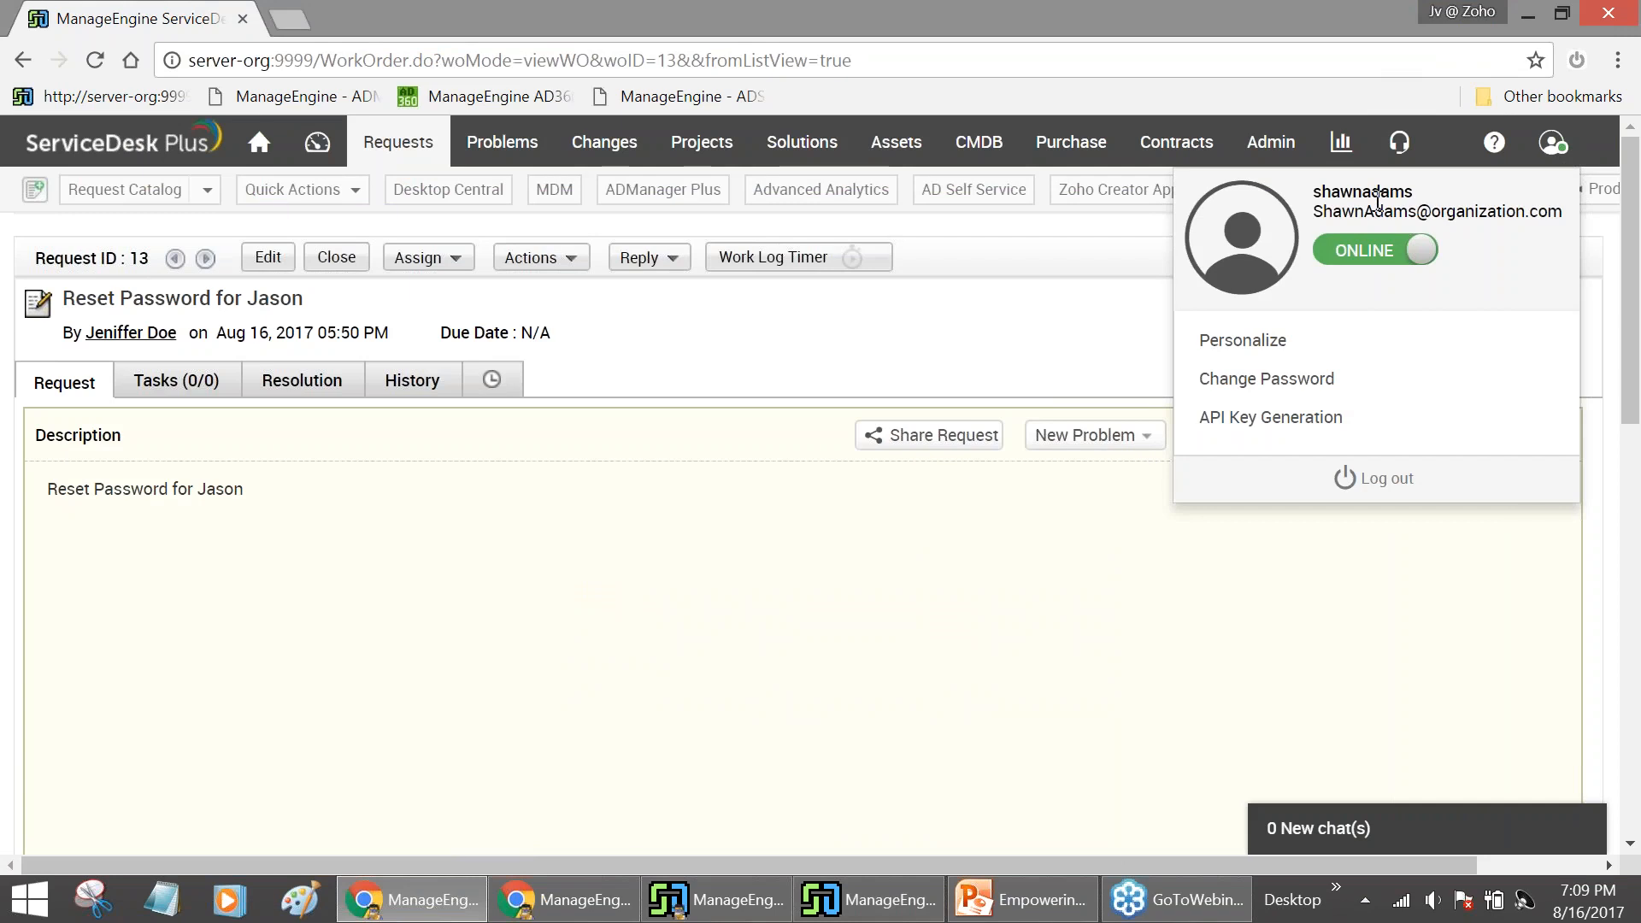
click(599, 913)
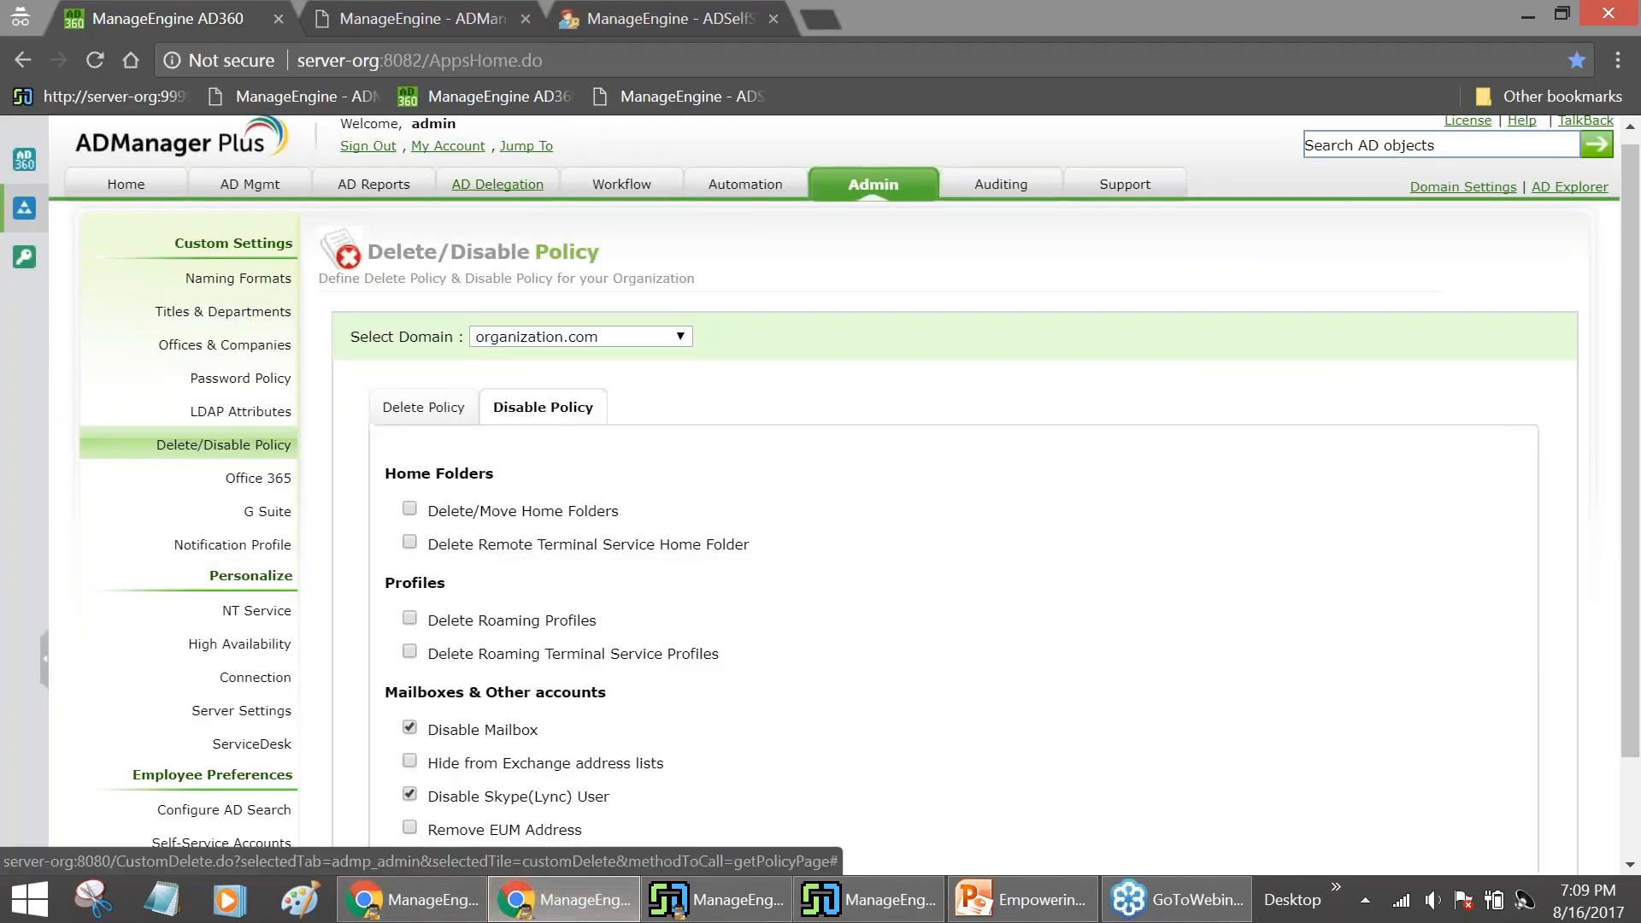
click(498, 183)
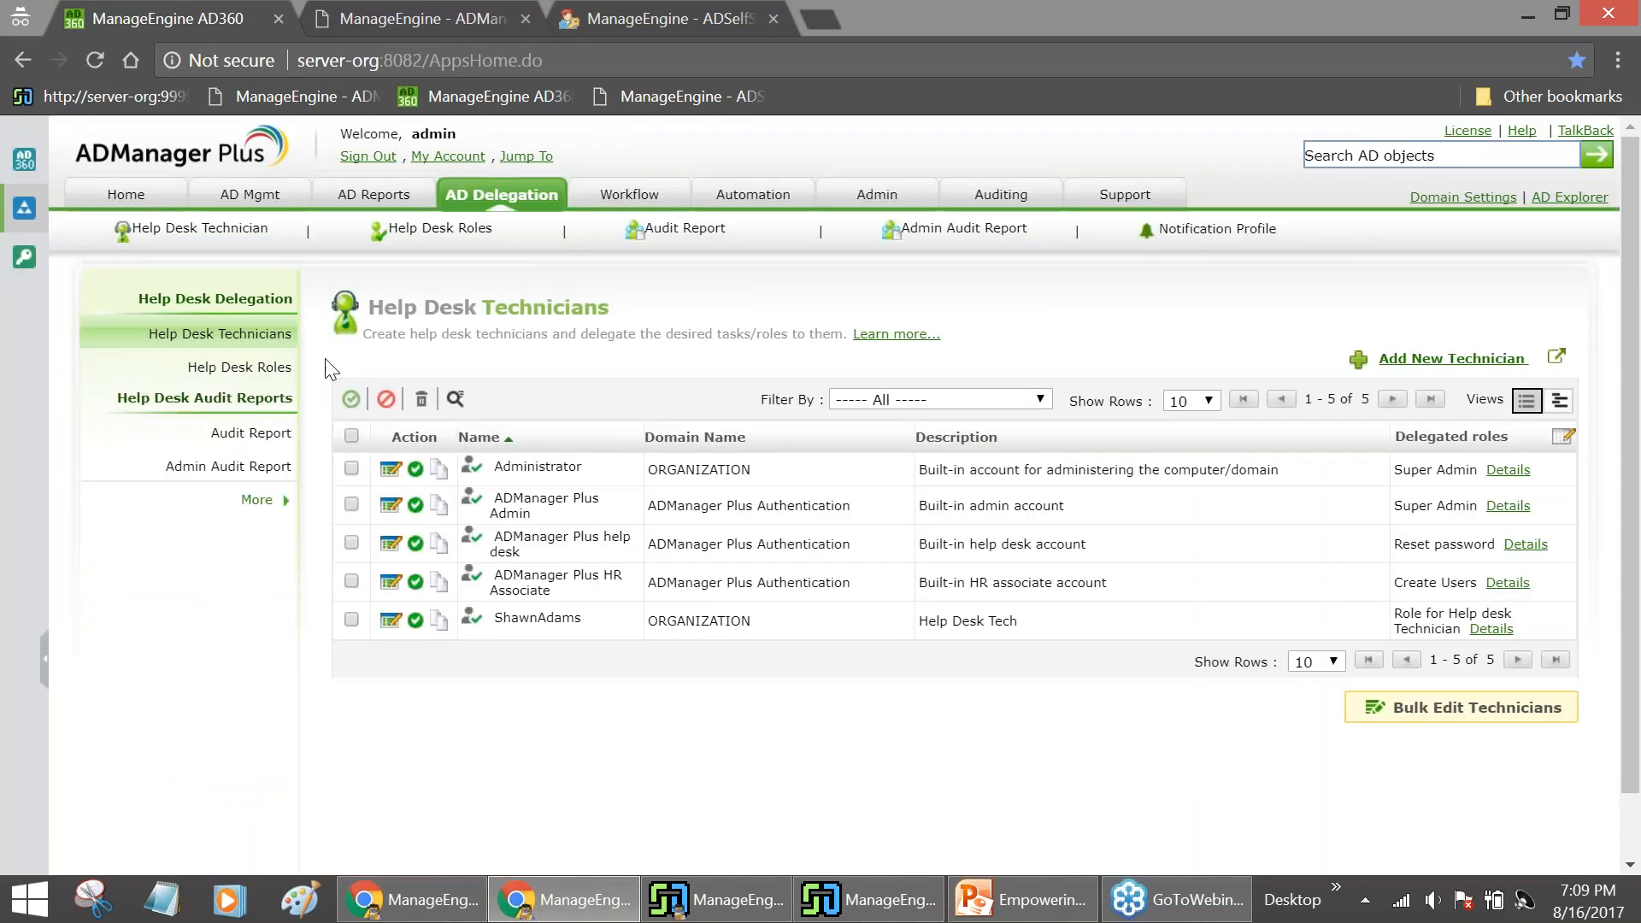
click(382, 907)
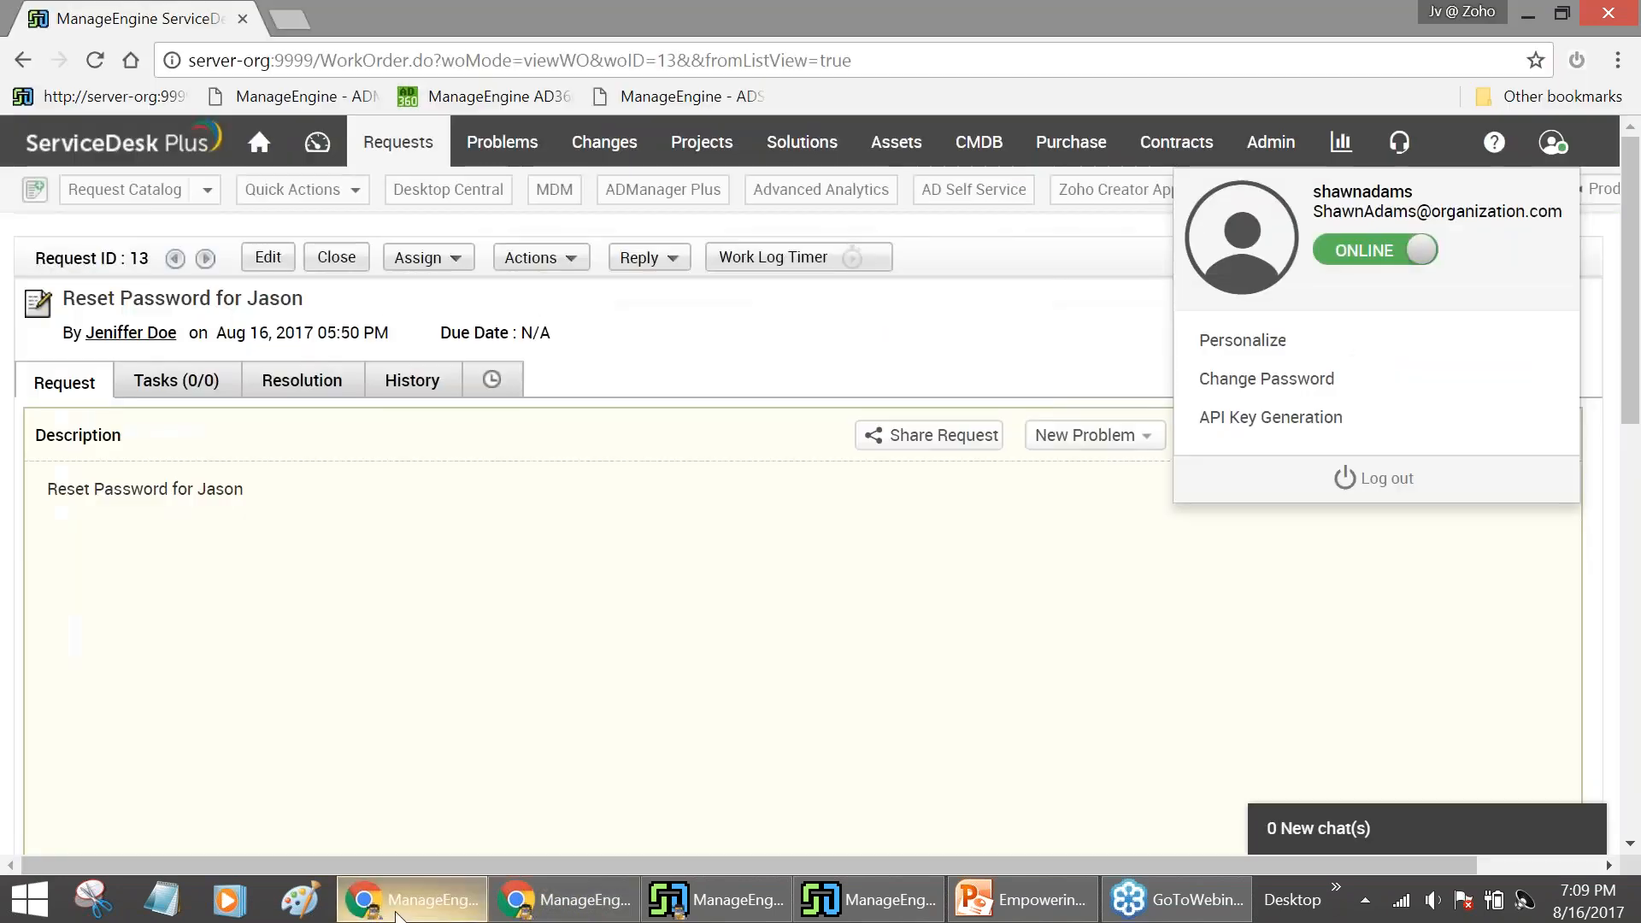
Review the enable dialog's permission error and compare it with the Help Desk Technicians list
click(718, 902)
click(846, 908)
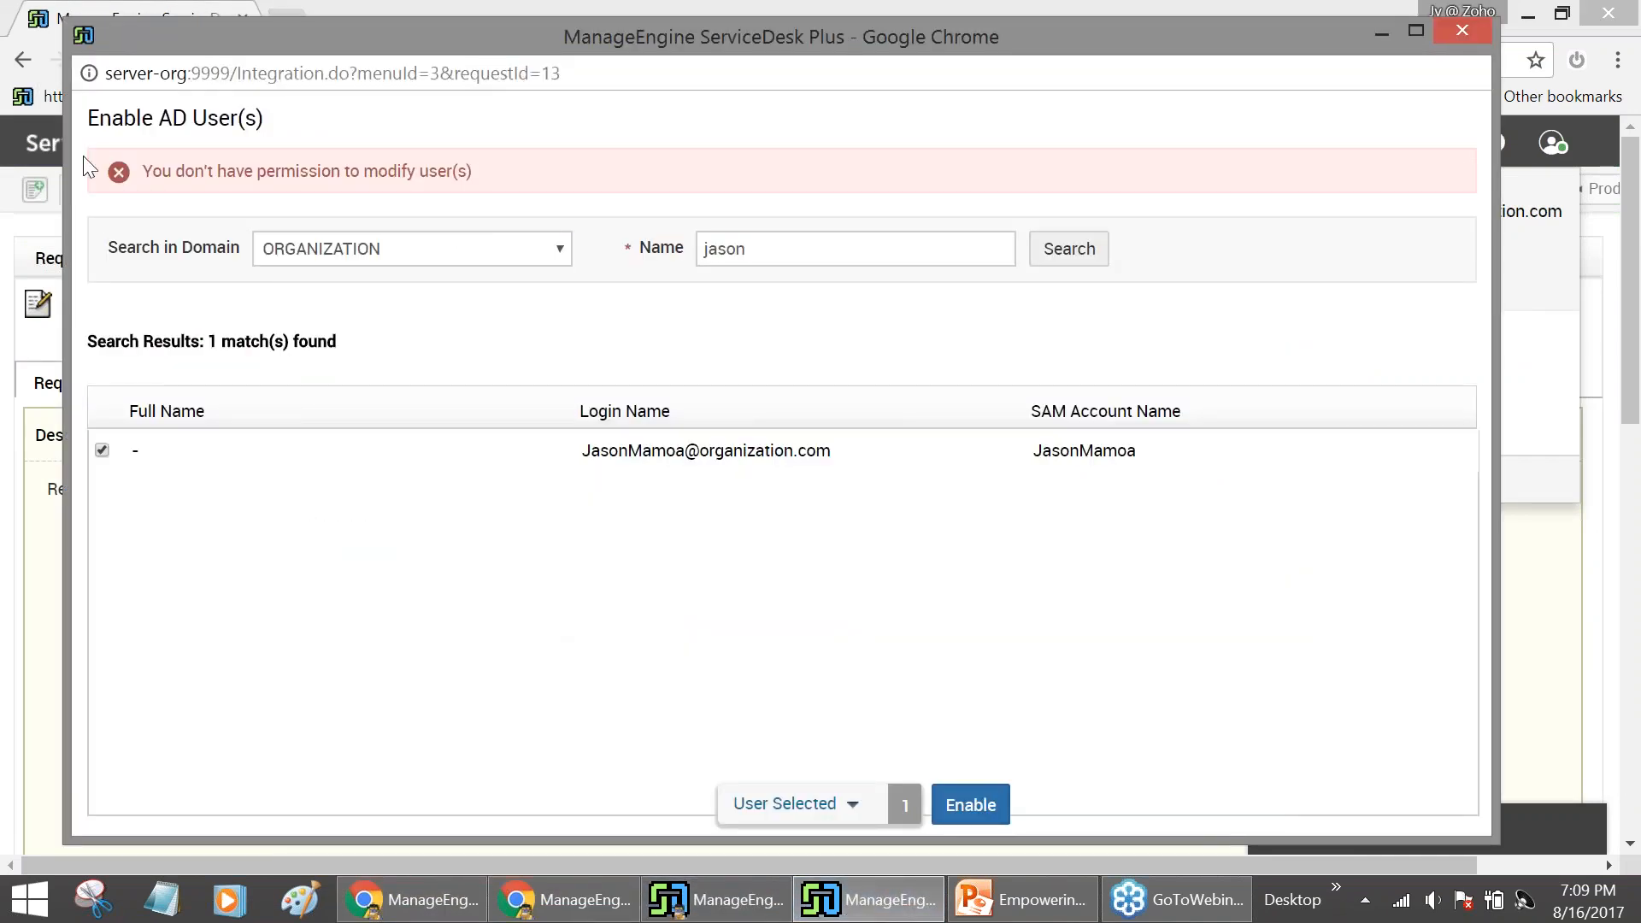
drag(143, 171, 453, 193)
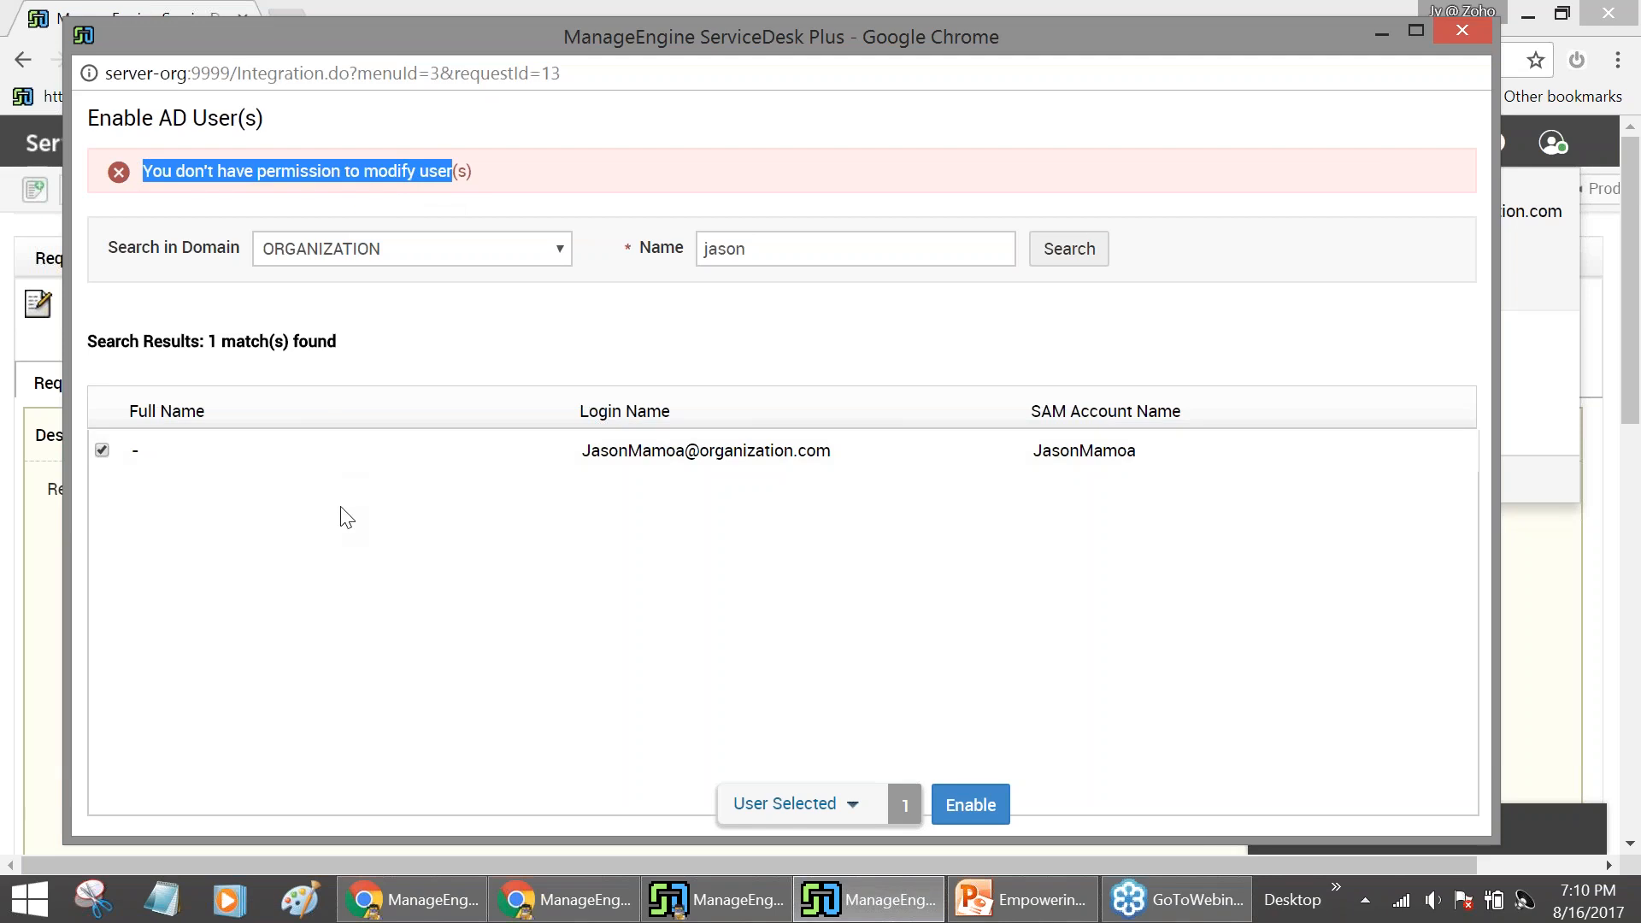
click(539, 914)
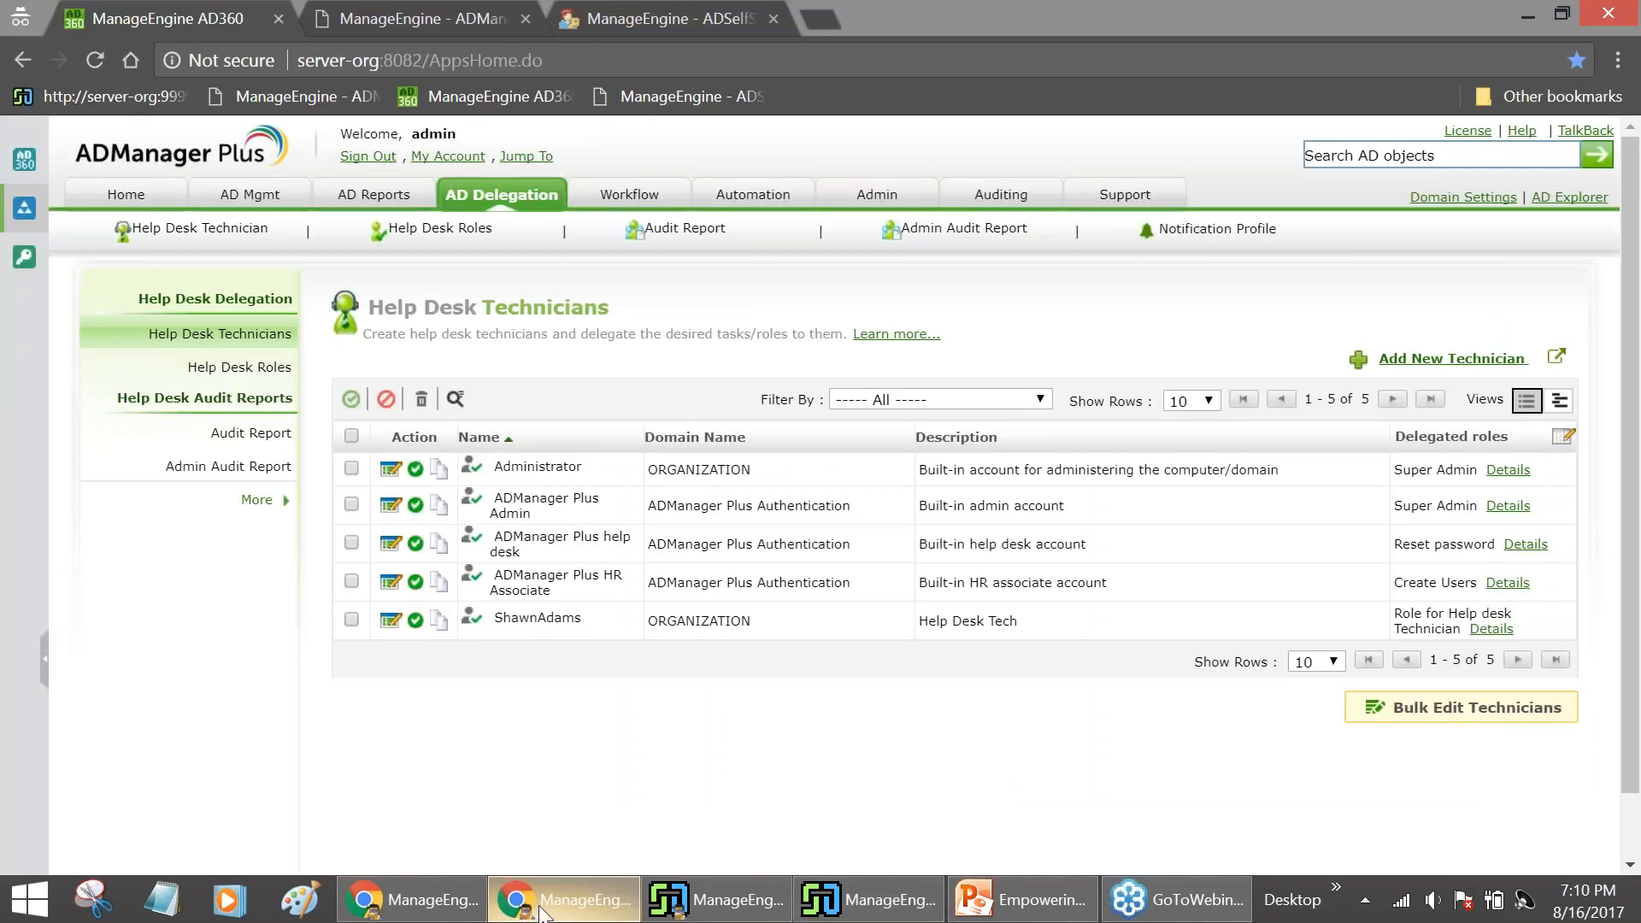
click(454, 884)
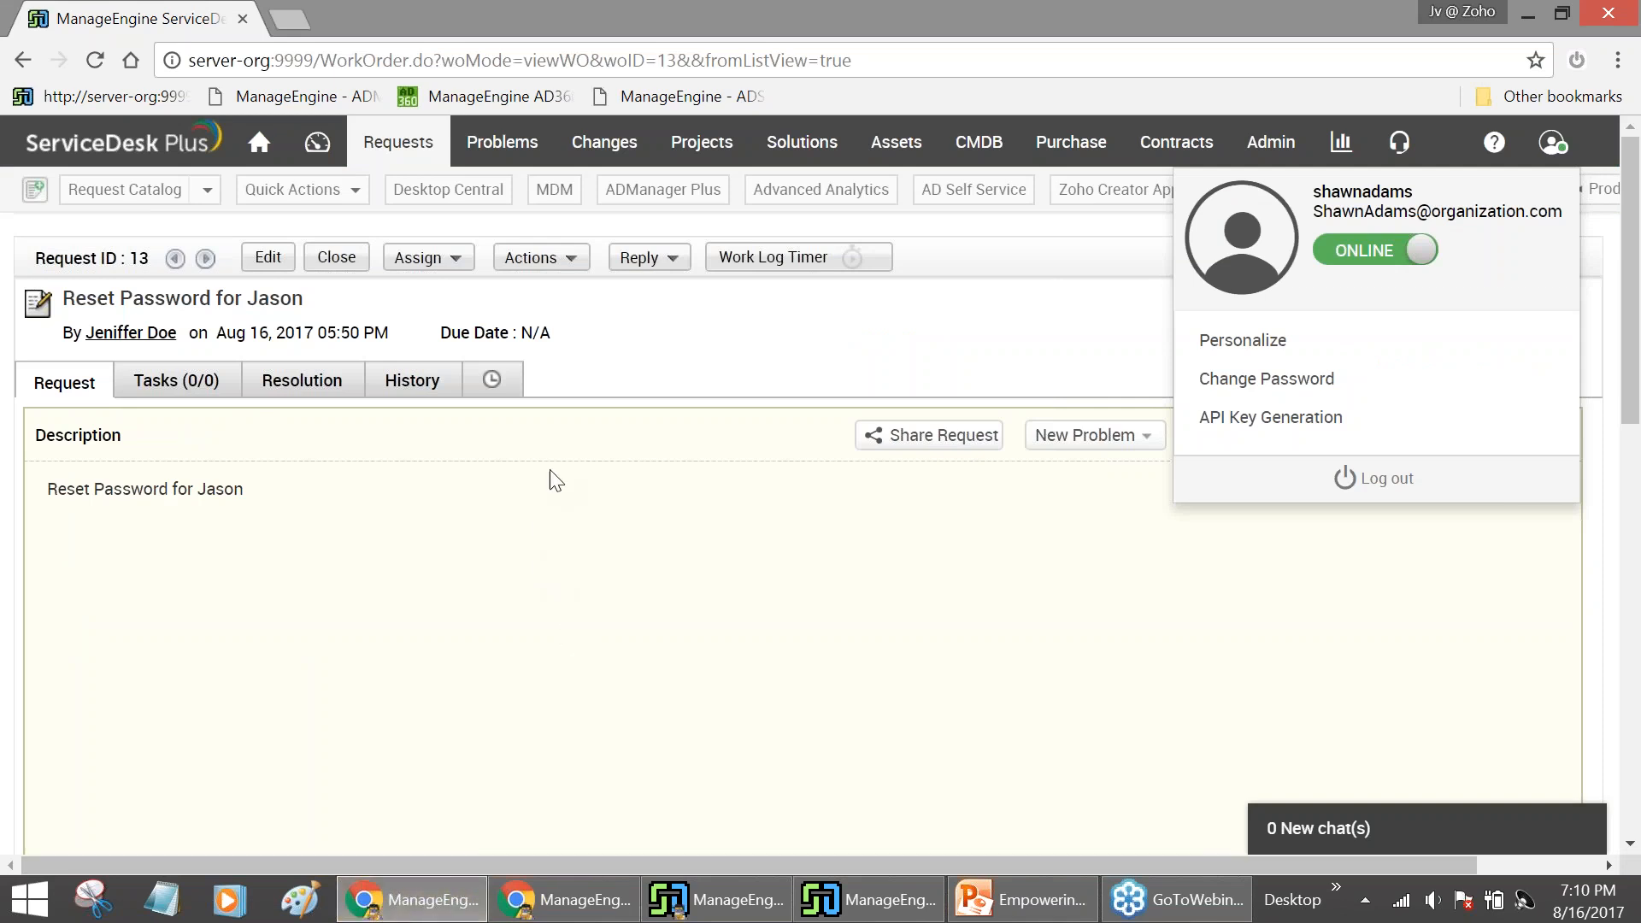
Unlock the requester's AD account from request 13 using Unlock User(s) in AD
click(587, 356)
click(578, 272)
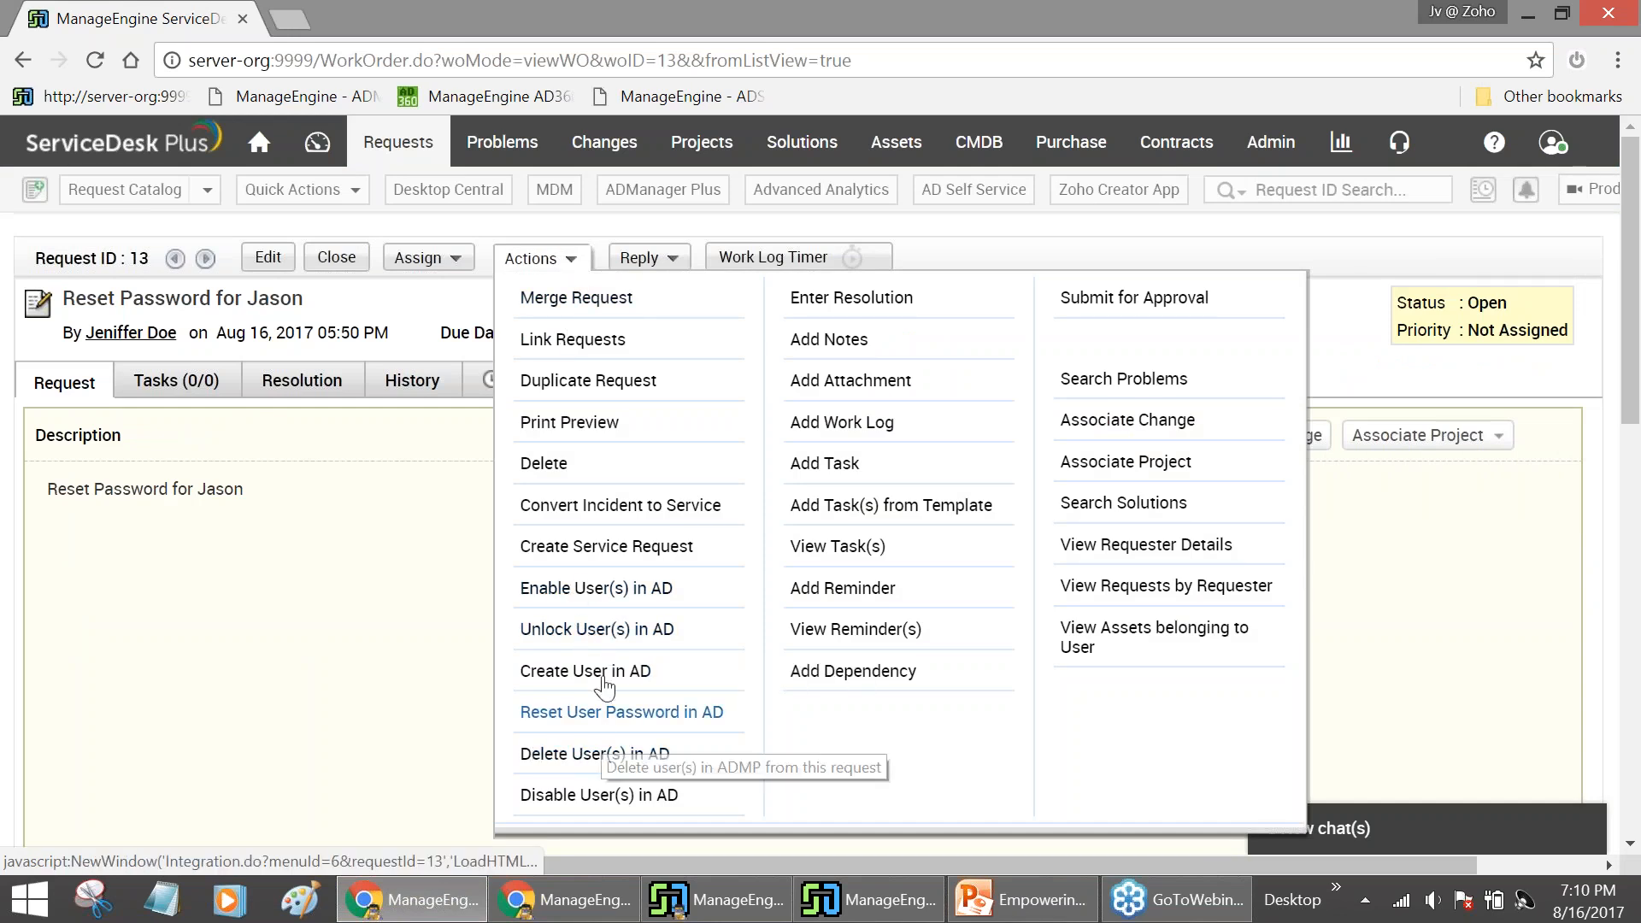
click(605, 632)
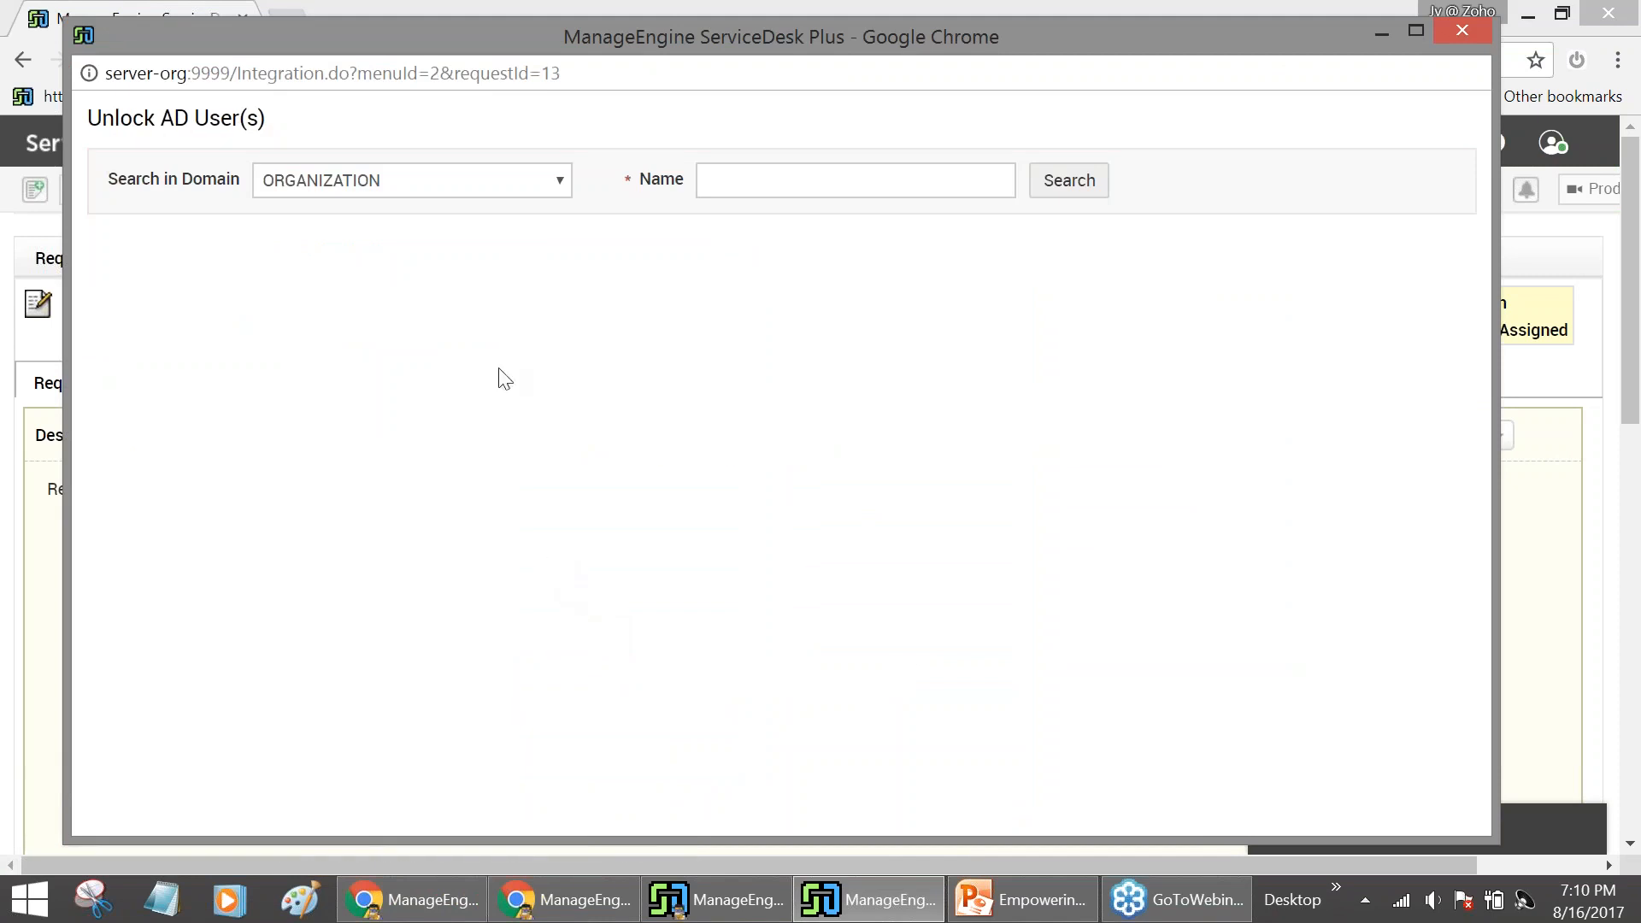
click(762, 180)
text(jason)
key(Return)
click(102, 381)
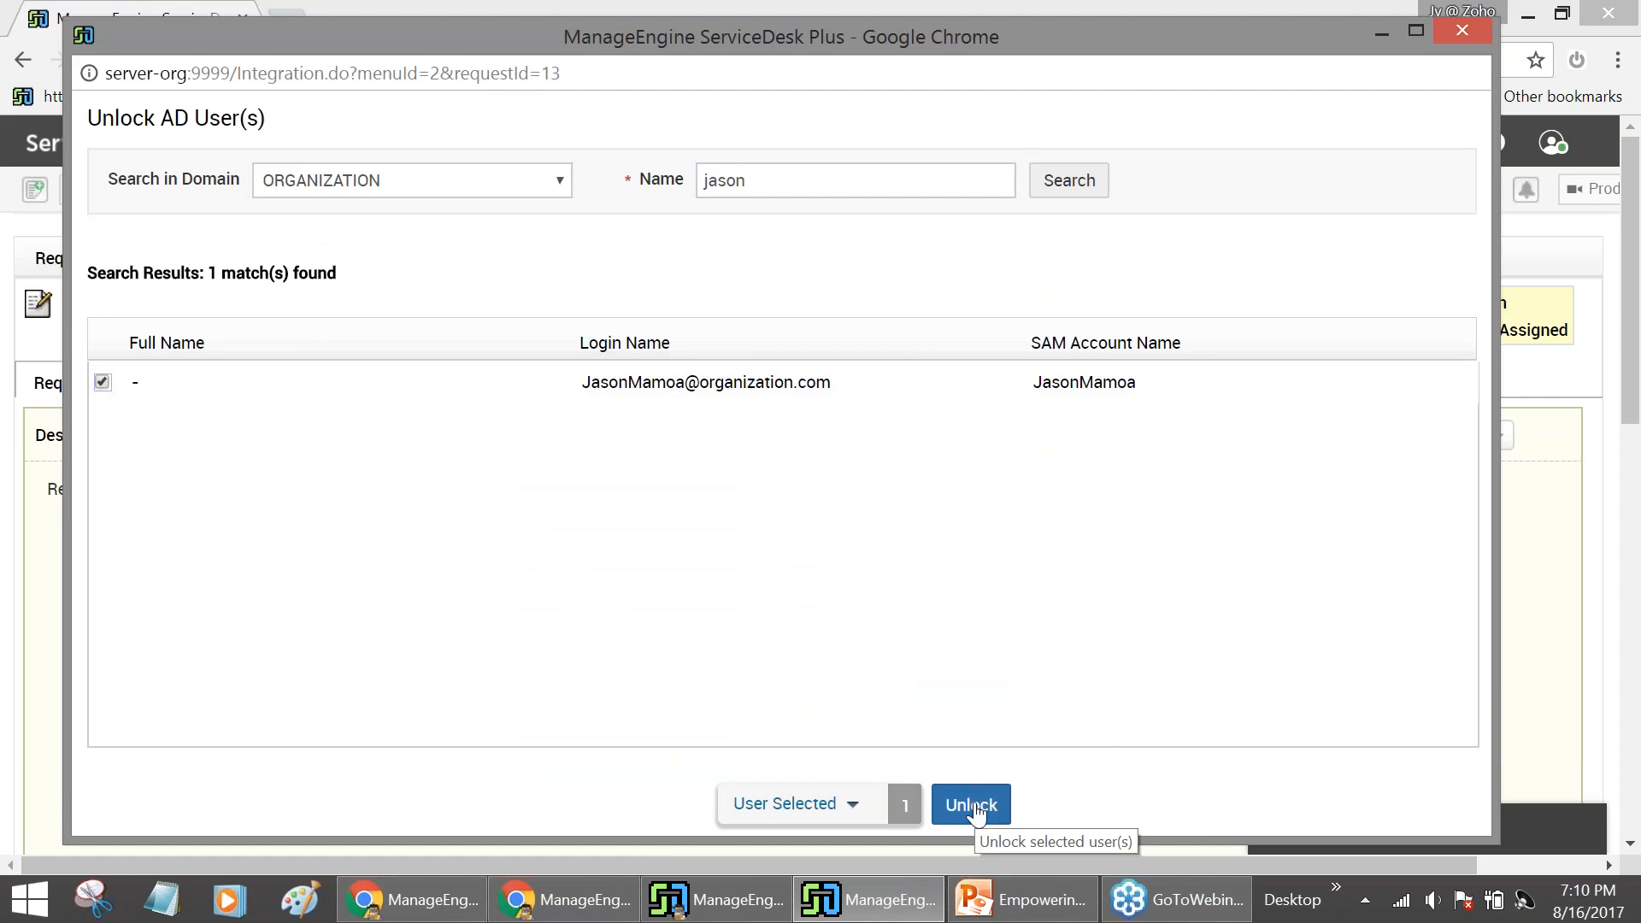
click(972, 805)
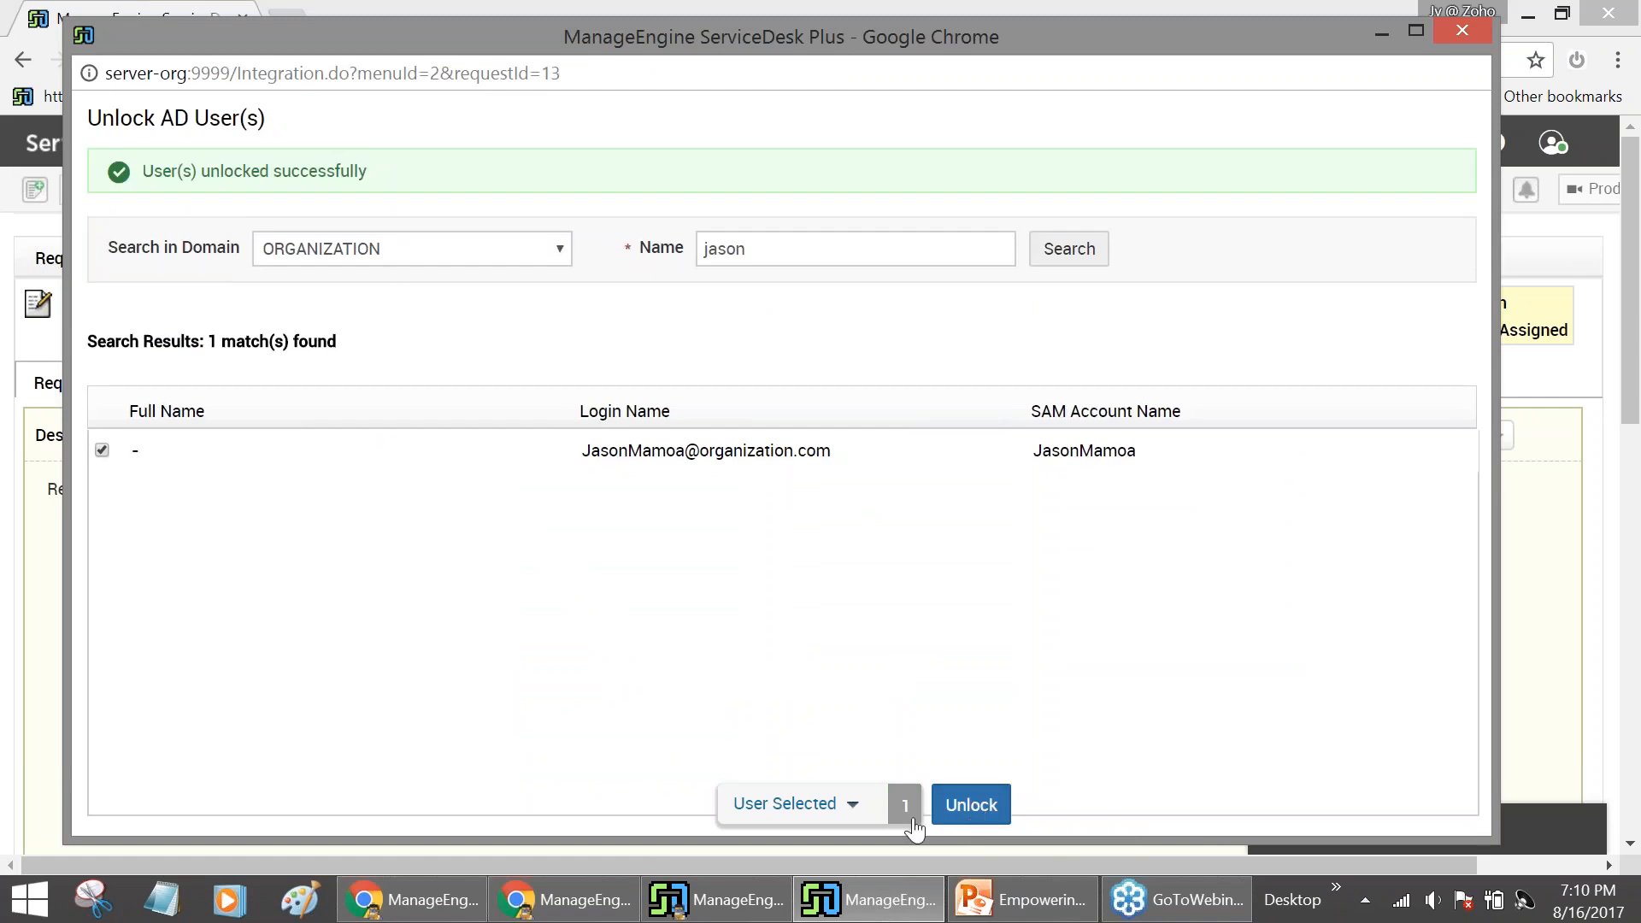
click(755, 914)
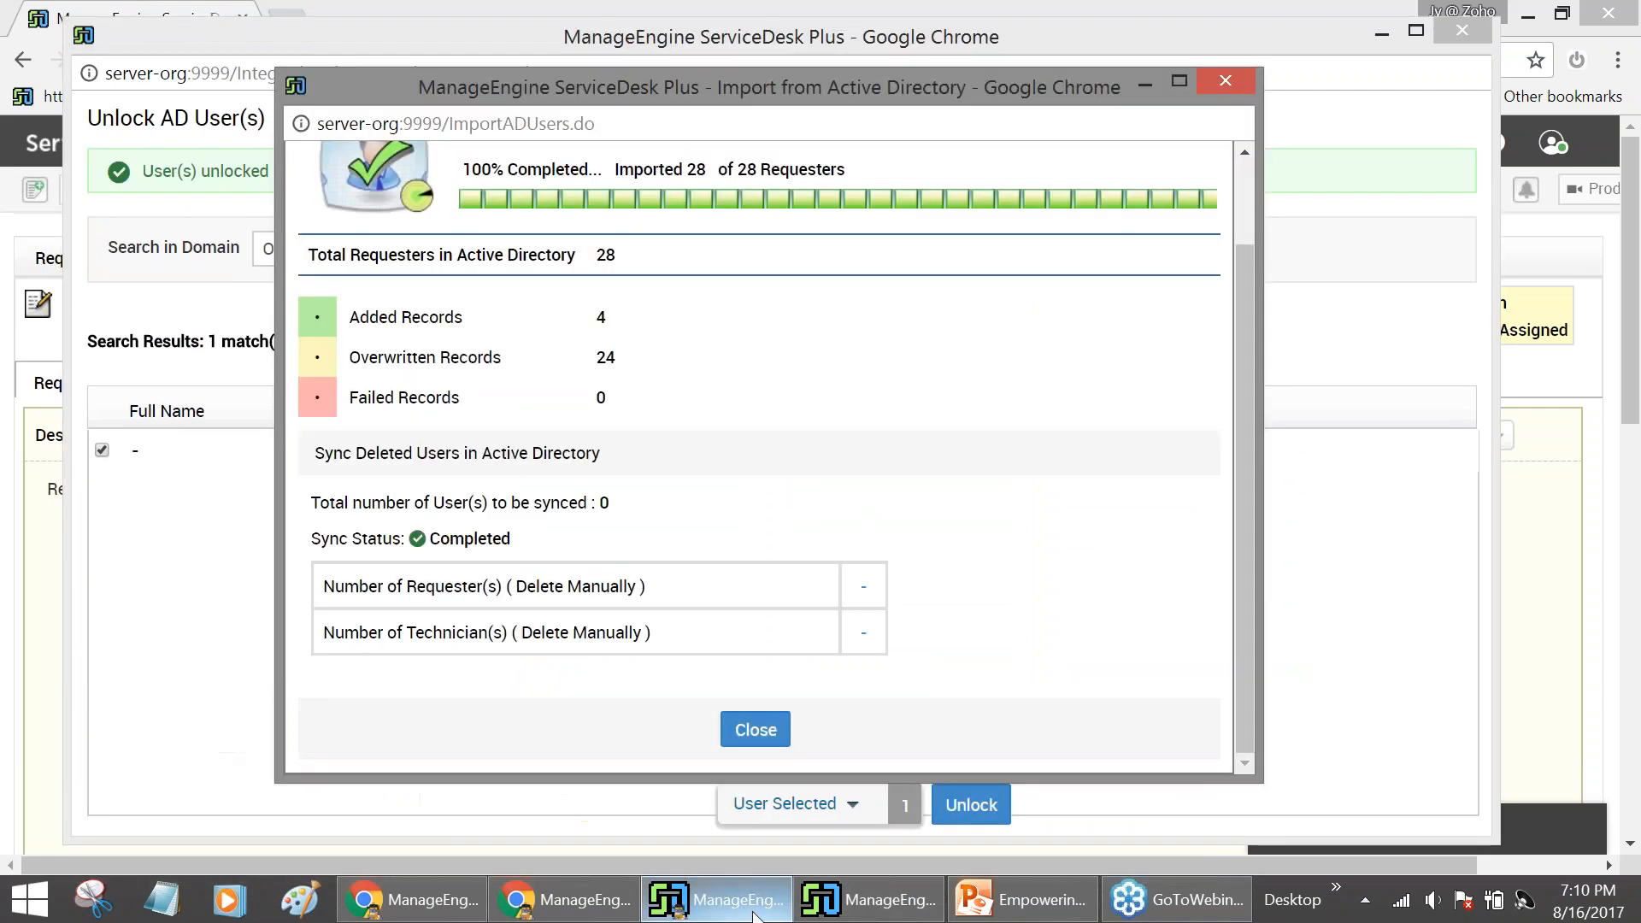
click(592, 902)
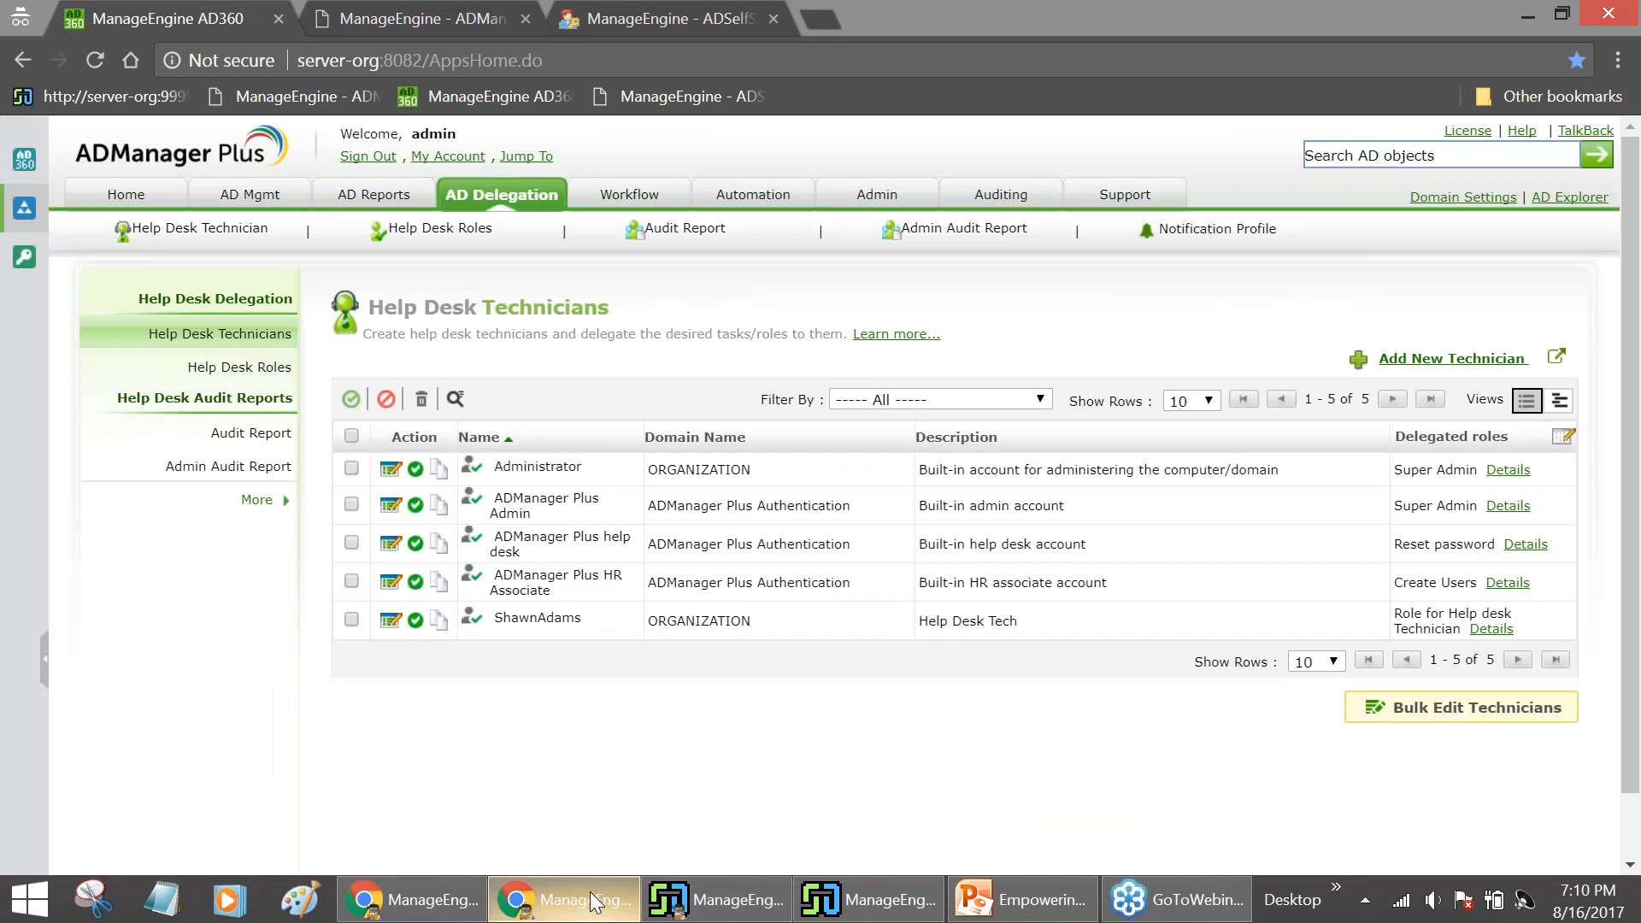
Review the AD Management permissions granted by Role for Help desk Technician
click(278, 367)
scroll(598, 680, down, 2)
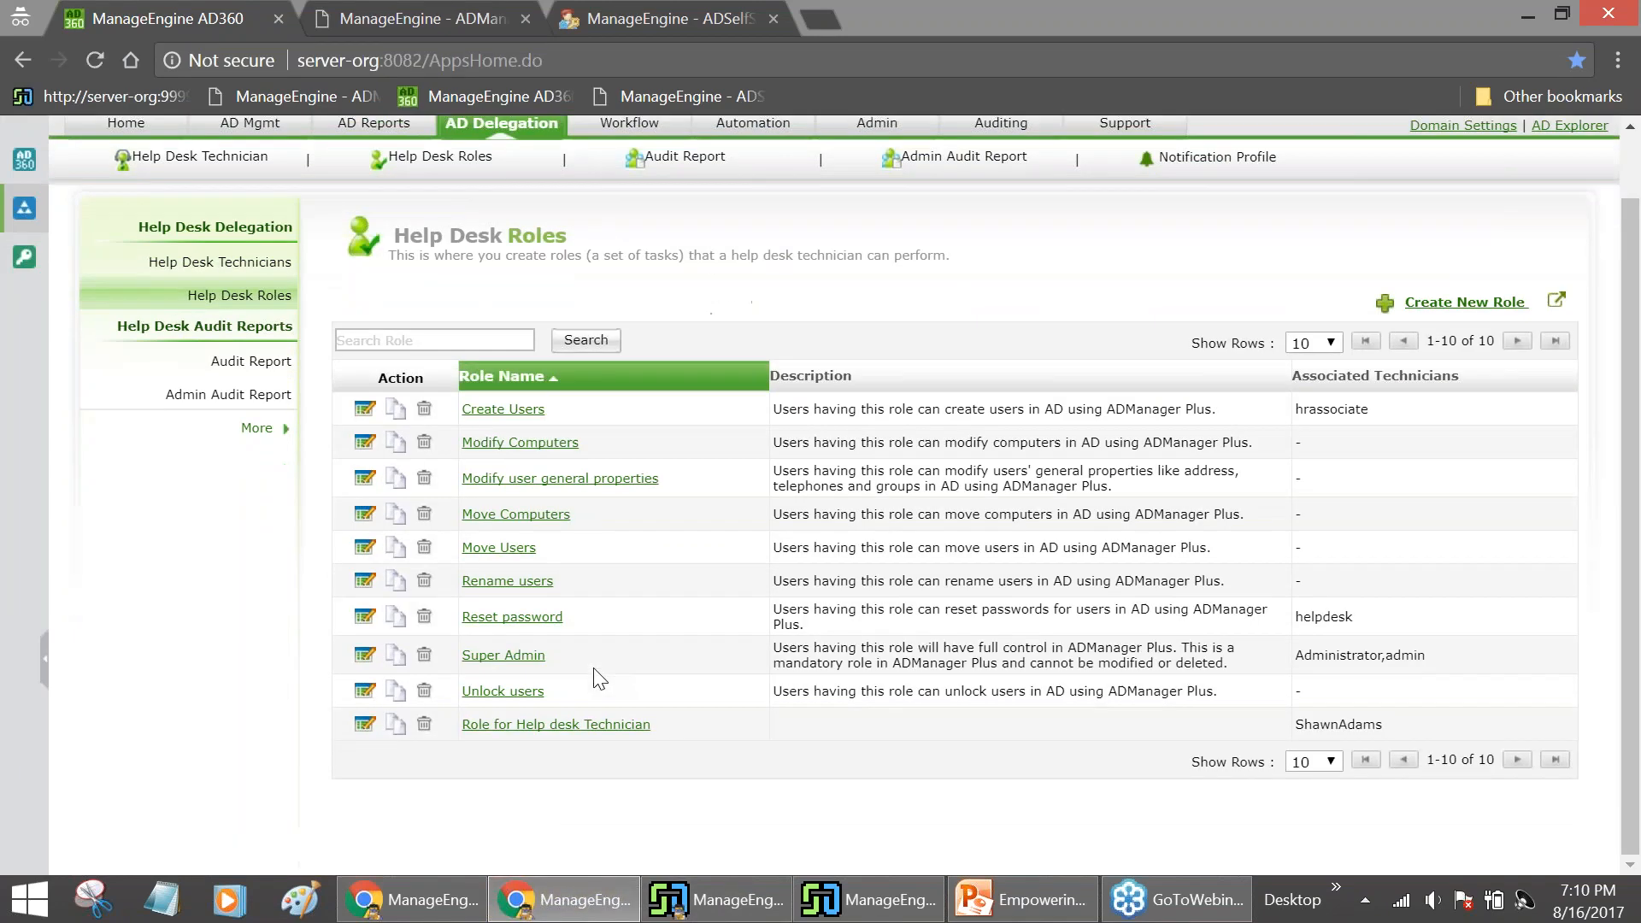
click(586, 727)
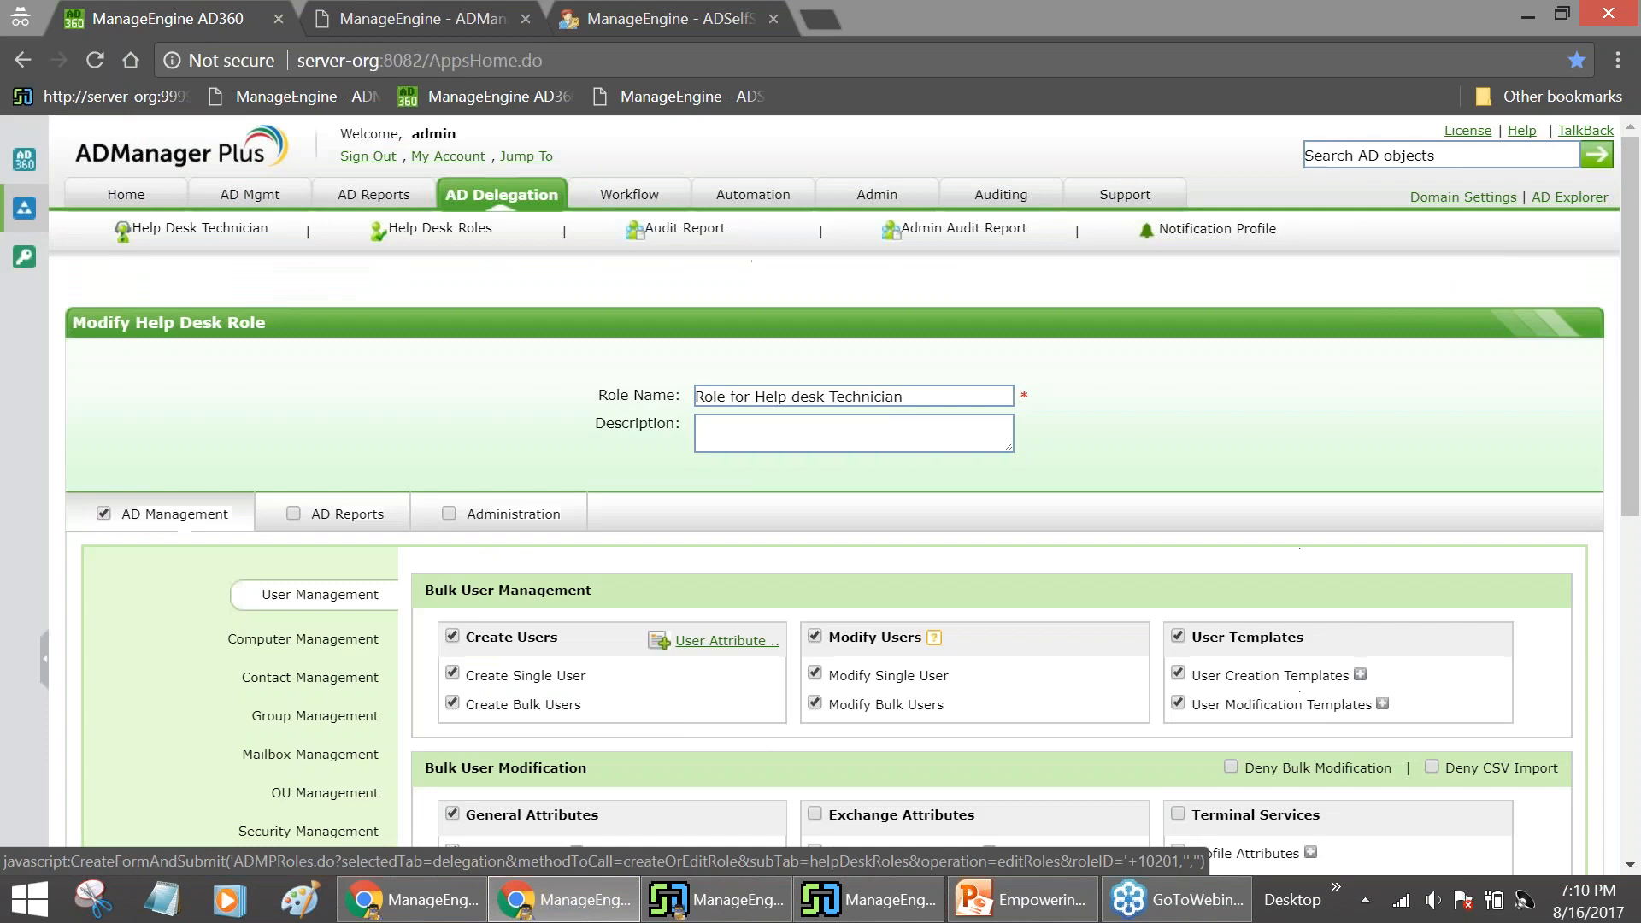
scroll(715, 722, down, 3)
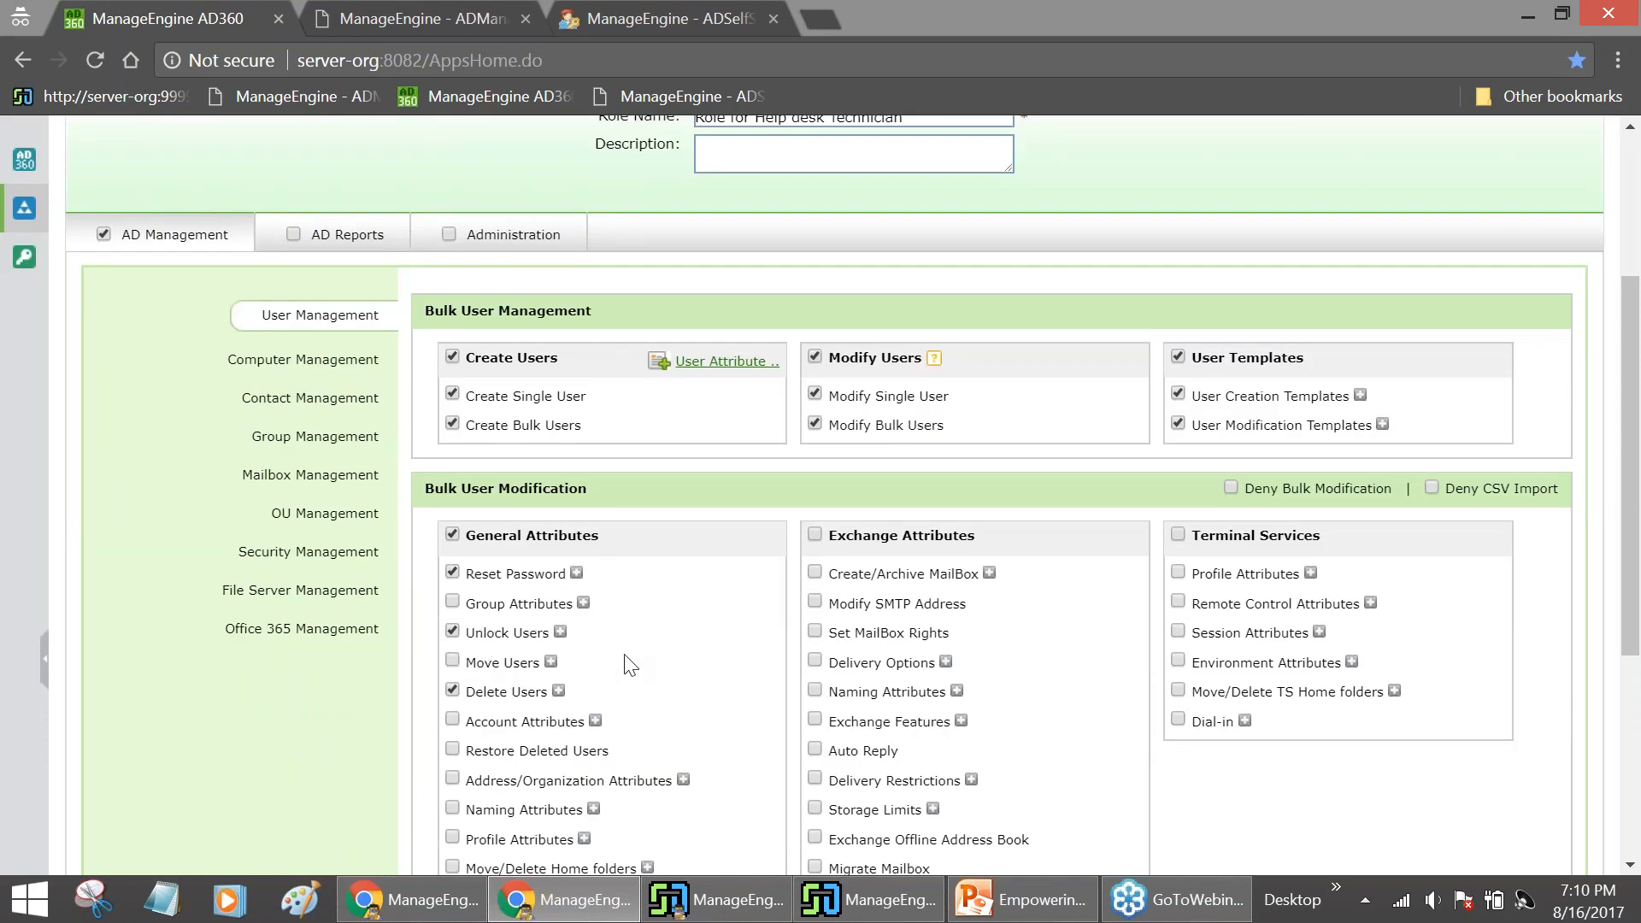
scroll(635, 665, down, 1)
scroll(636, 670, down, 2)
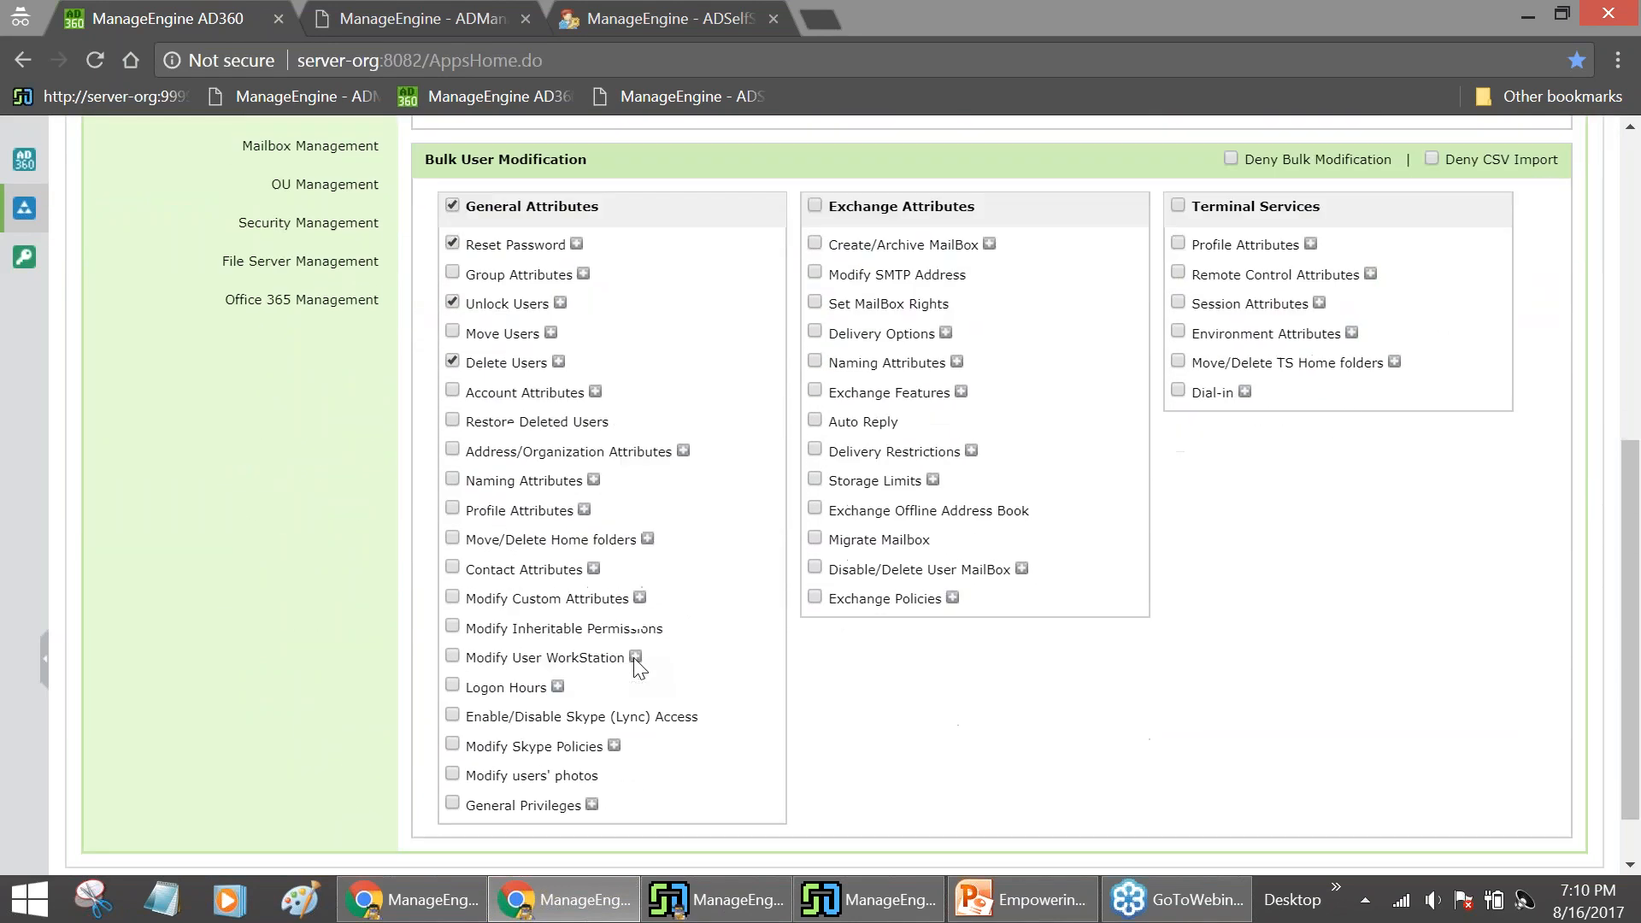
scroll(519, 716, up, 4)
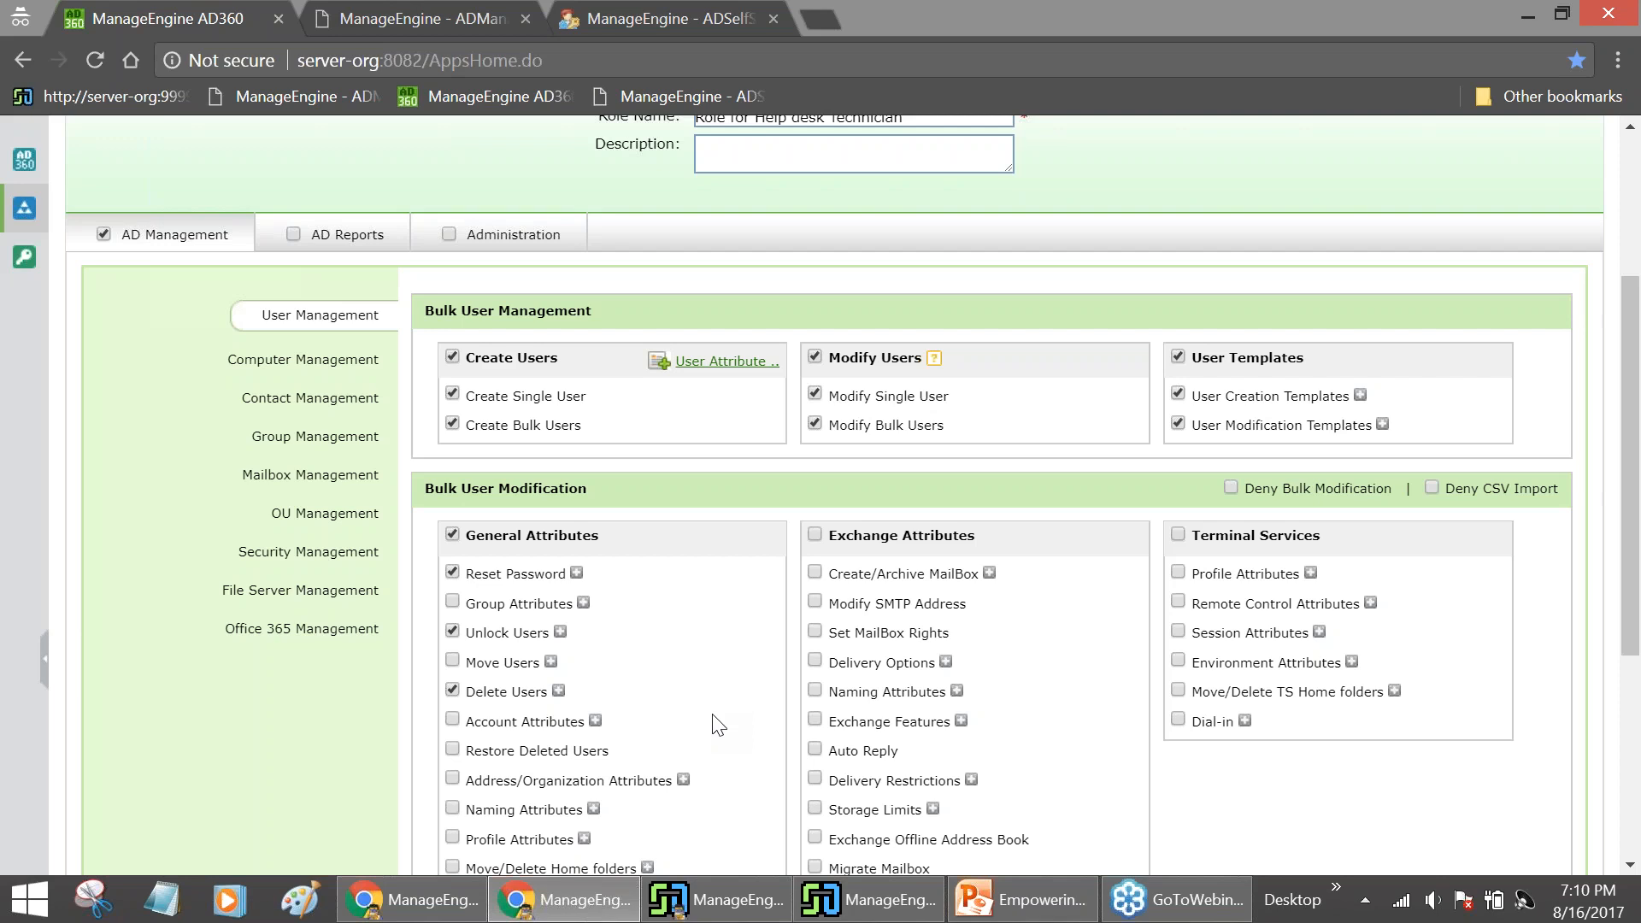
click(446, 904)
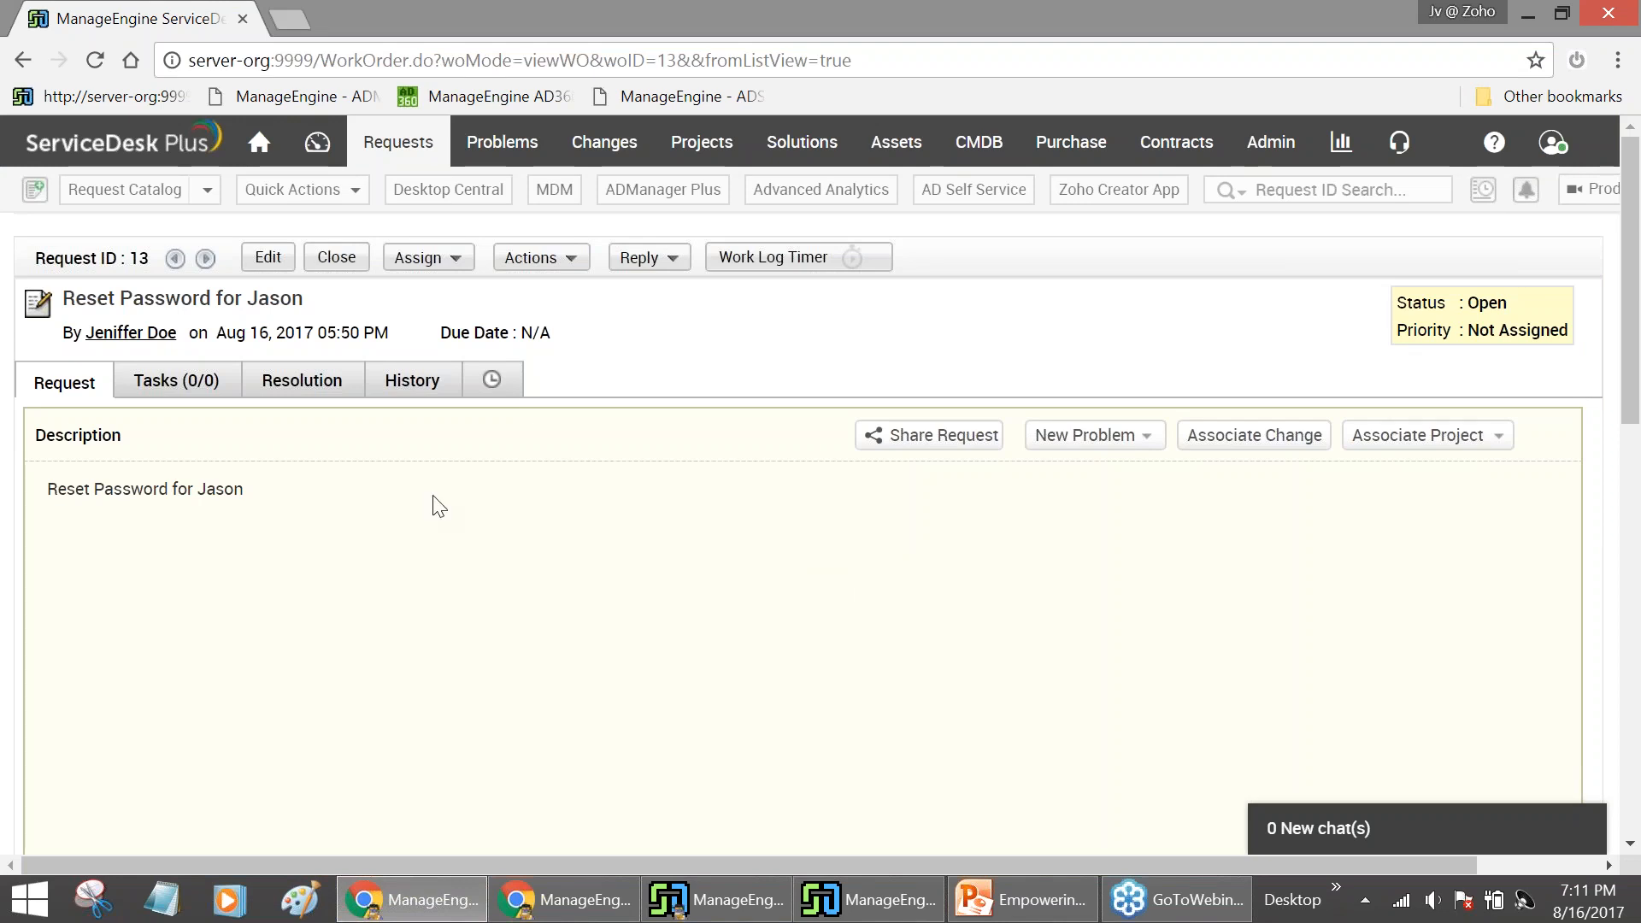
Launch Reset User Password in AD for request 13 and open the requester's new-password form
drag(45, 489, 247, 489)
click(530, 257)
click(587, 713)
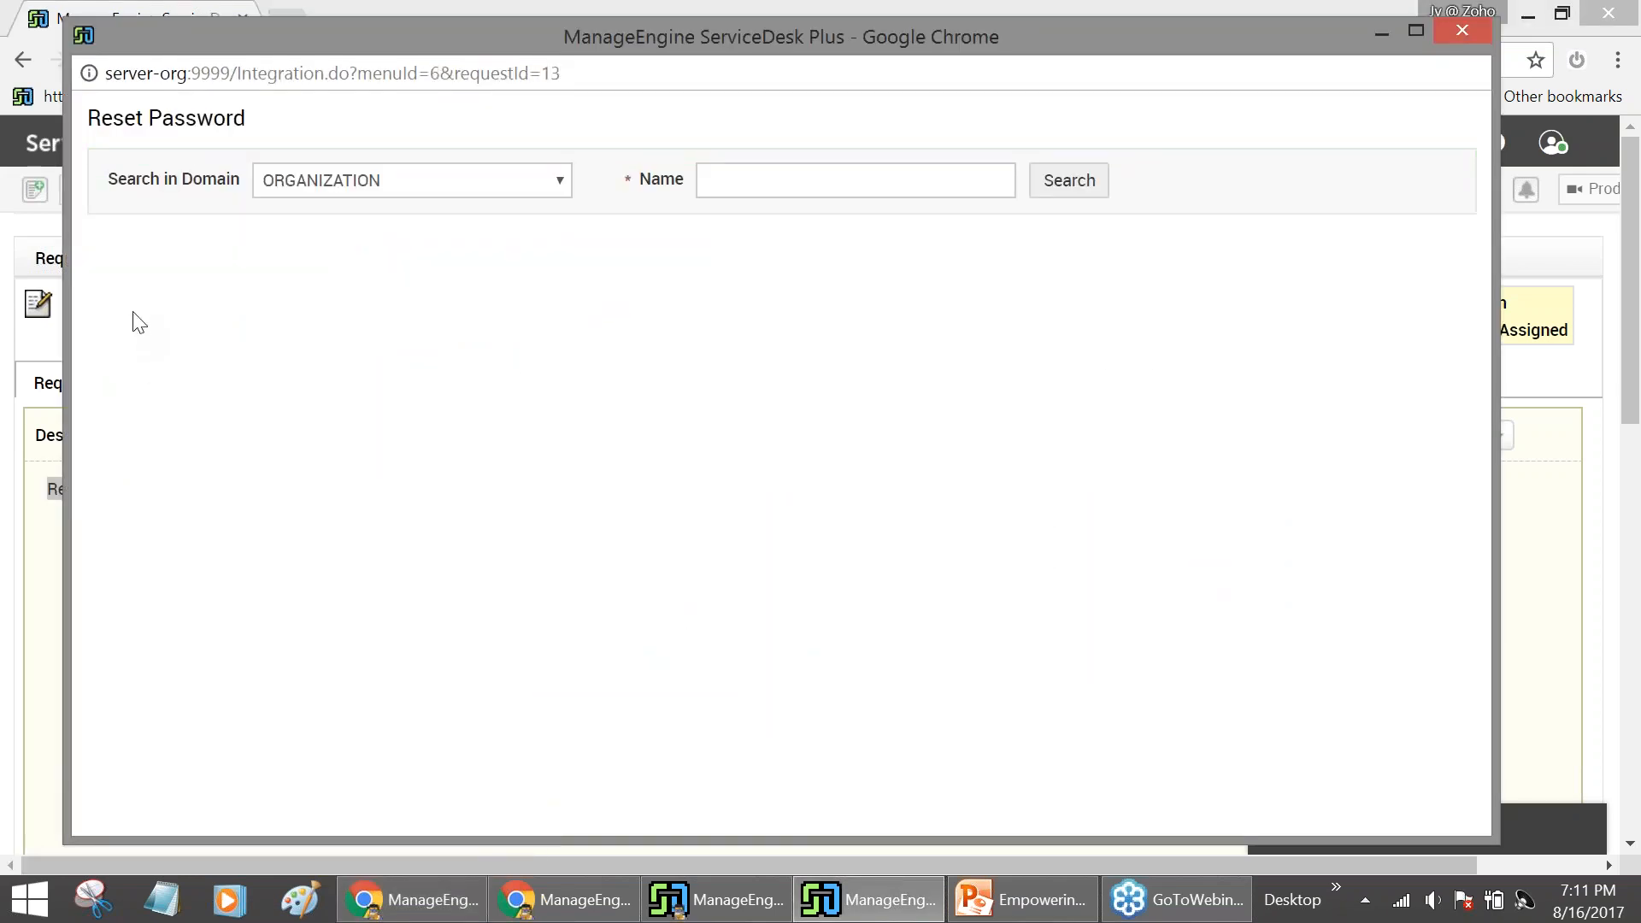
click(975, 181)
text(jasoni)
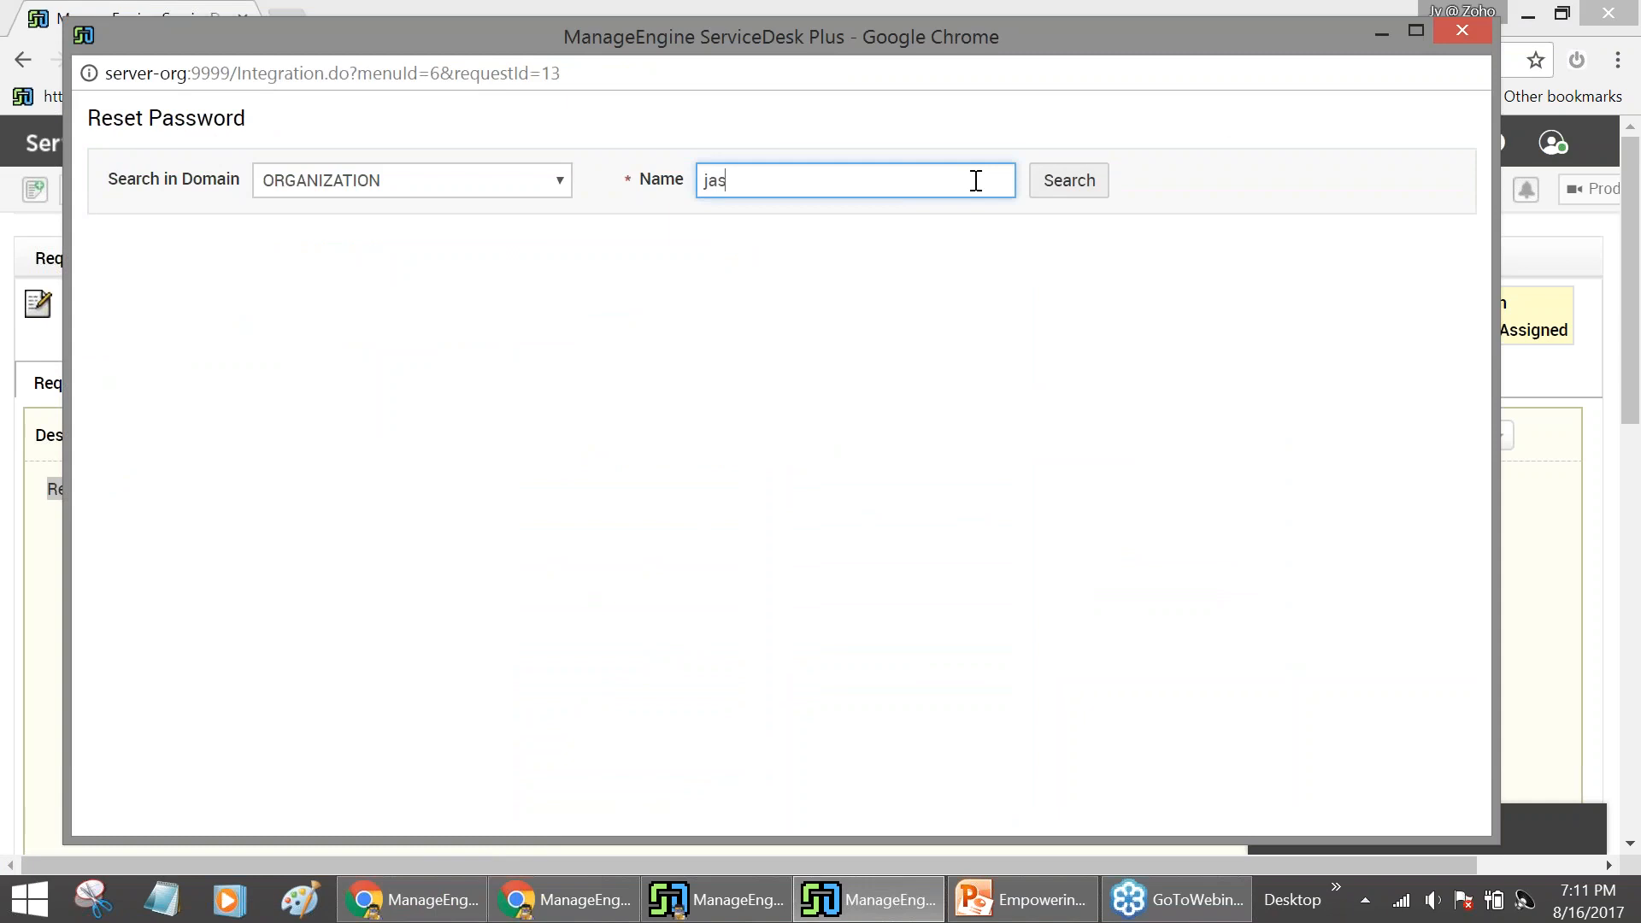
key(Return)
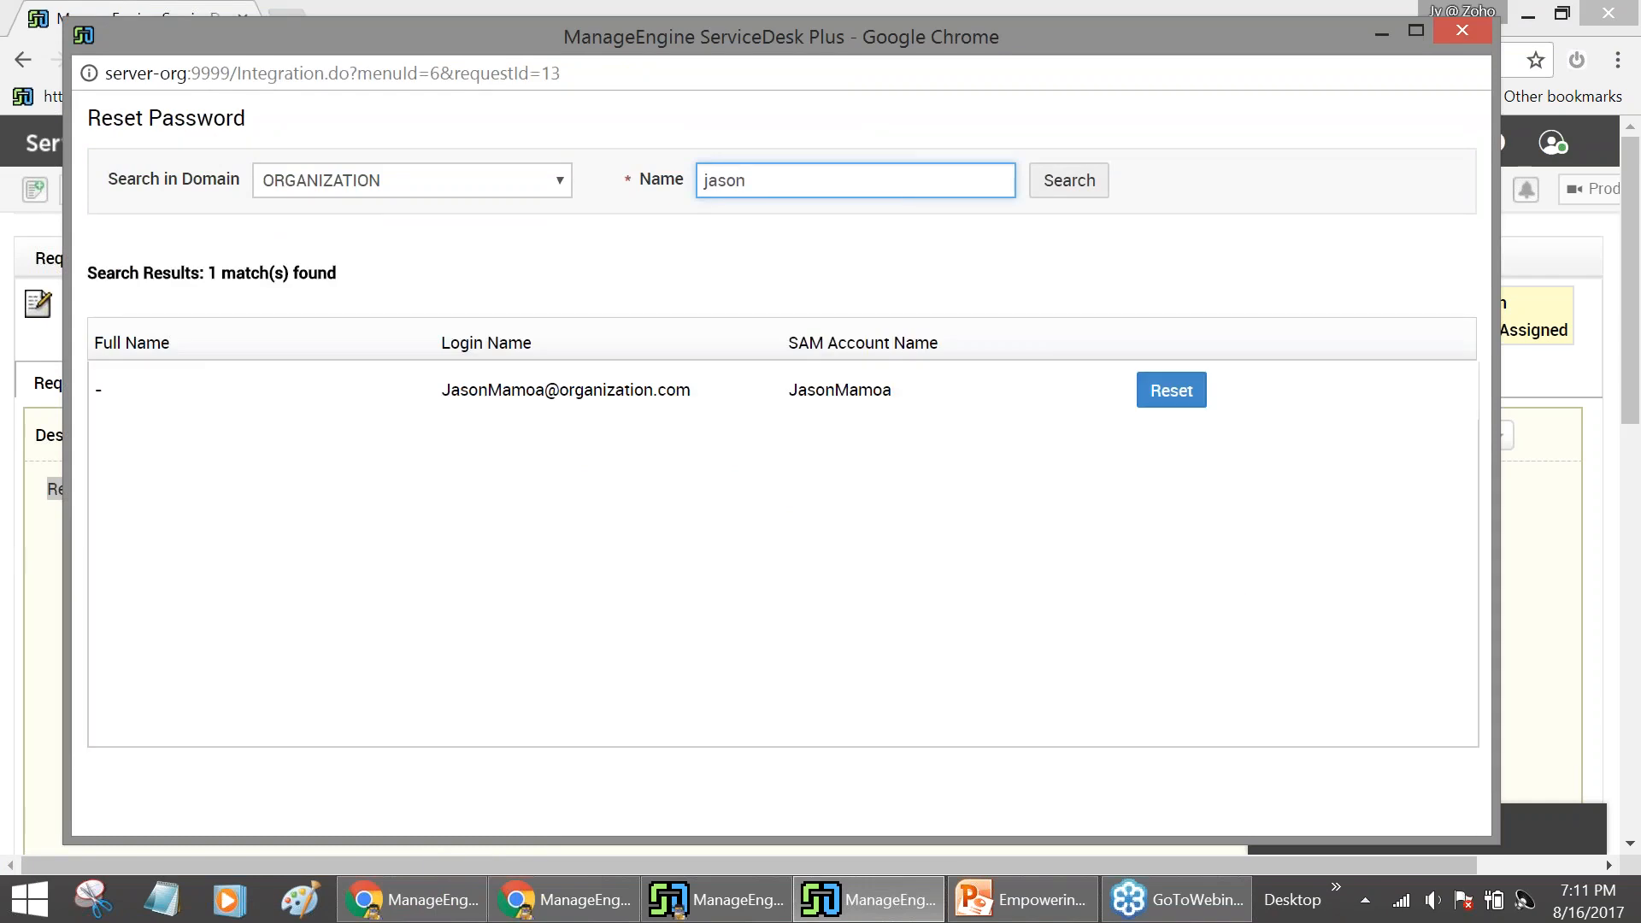
click(1151, 399)
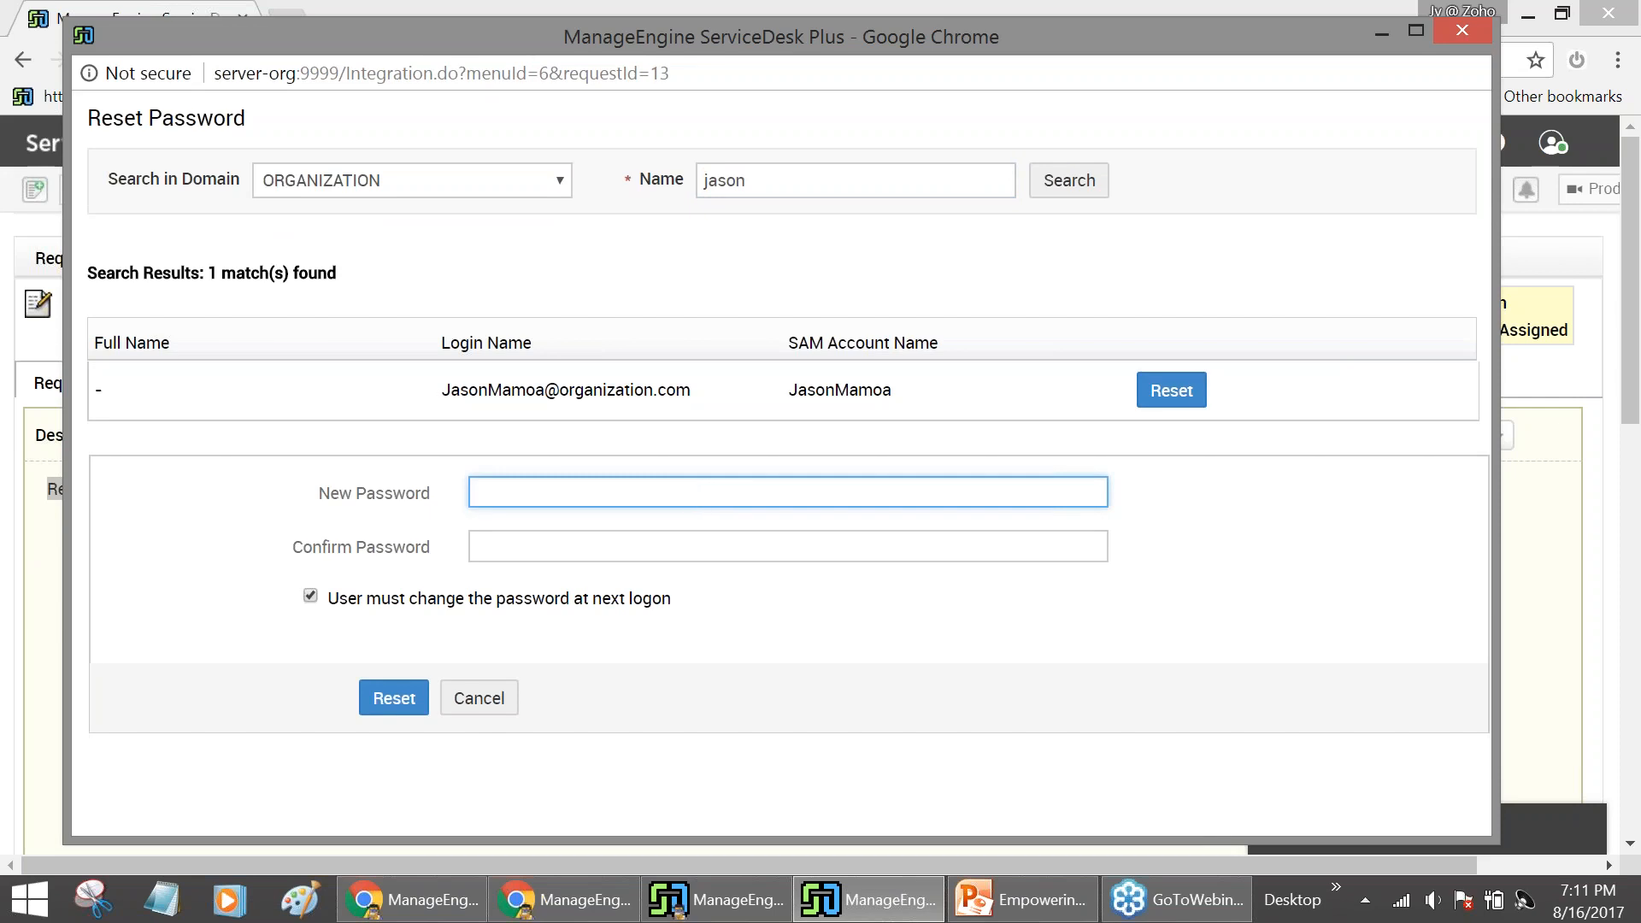
click(731, 906)
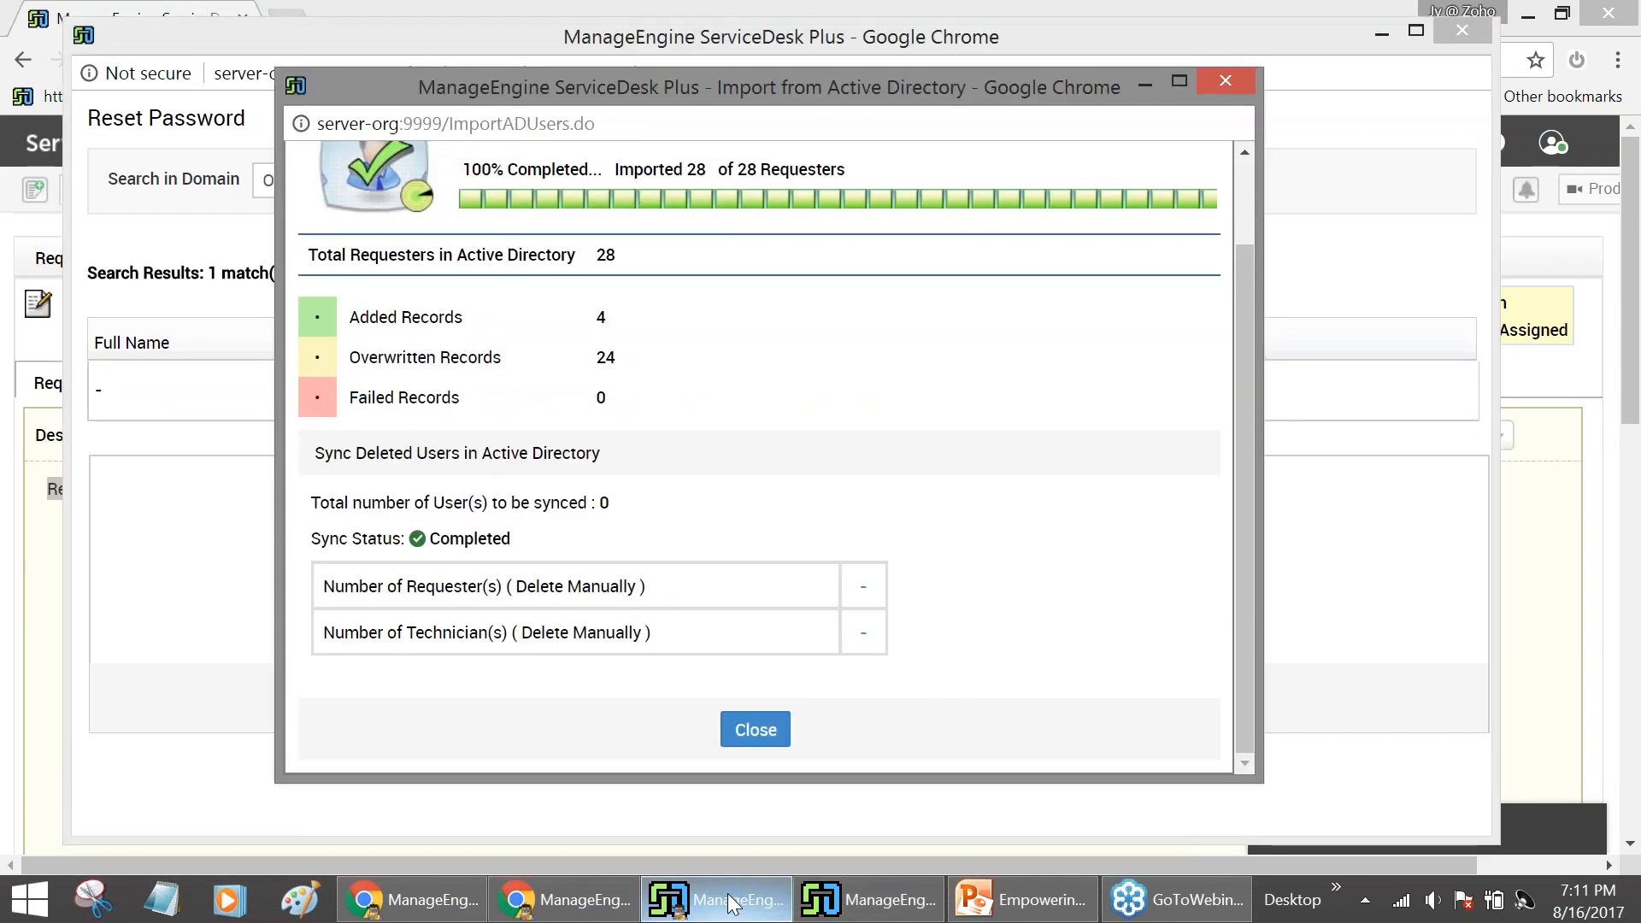
click(1021, 899)
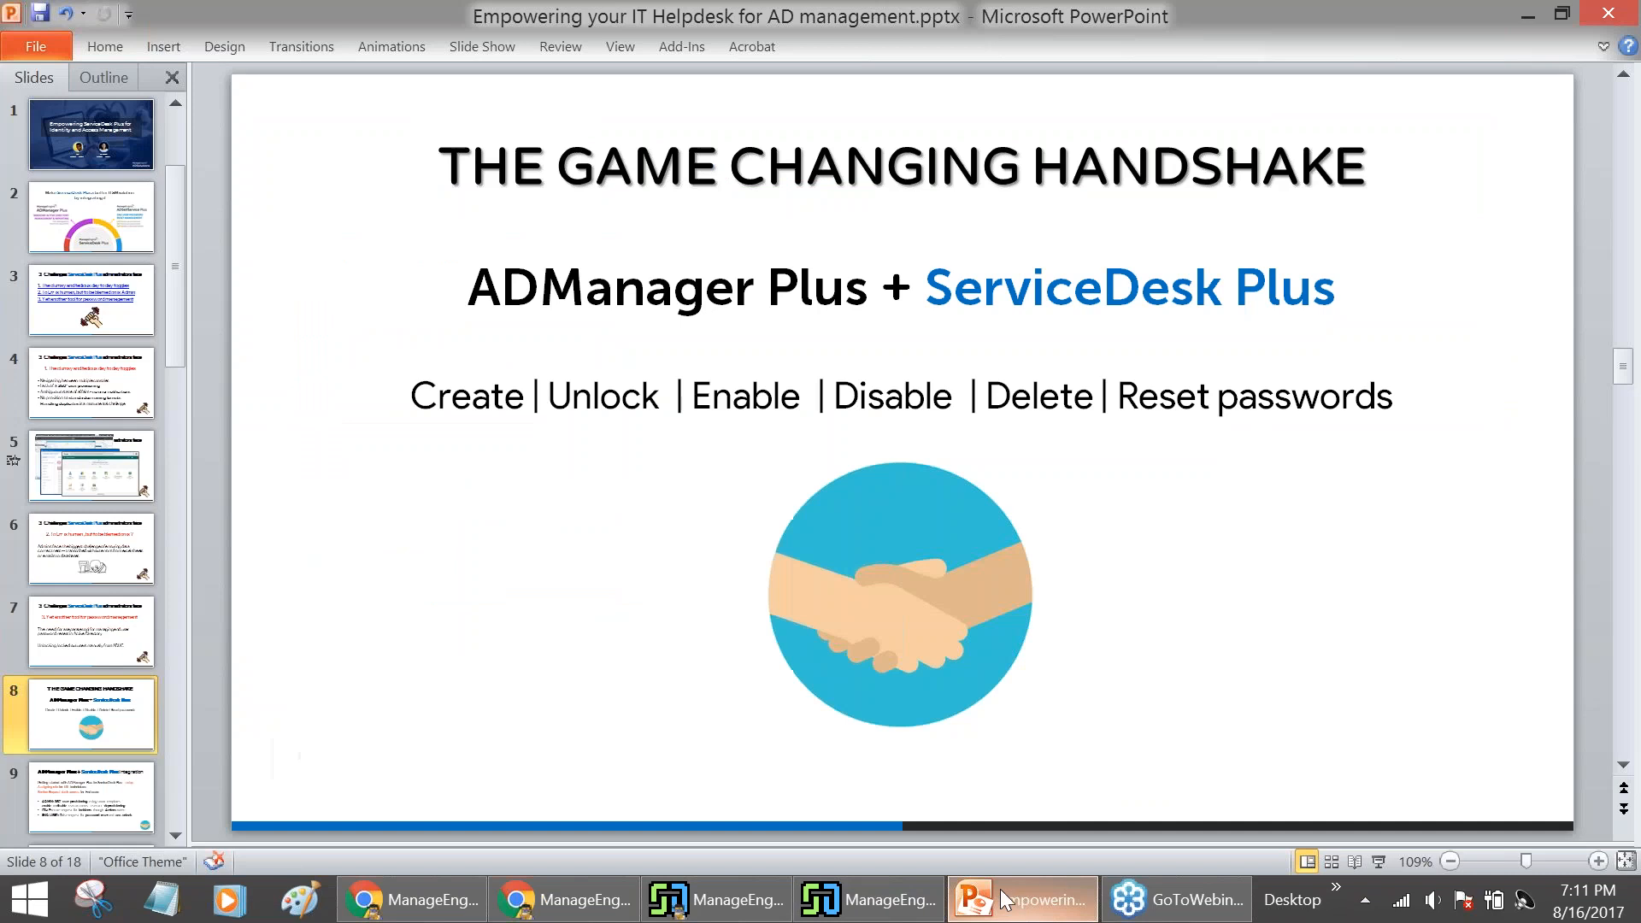
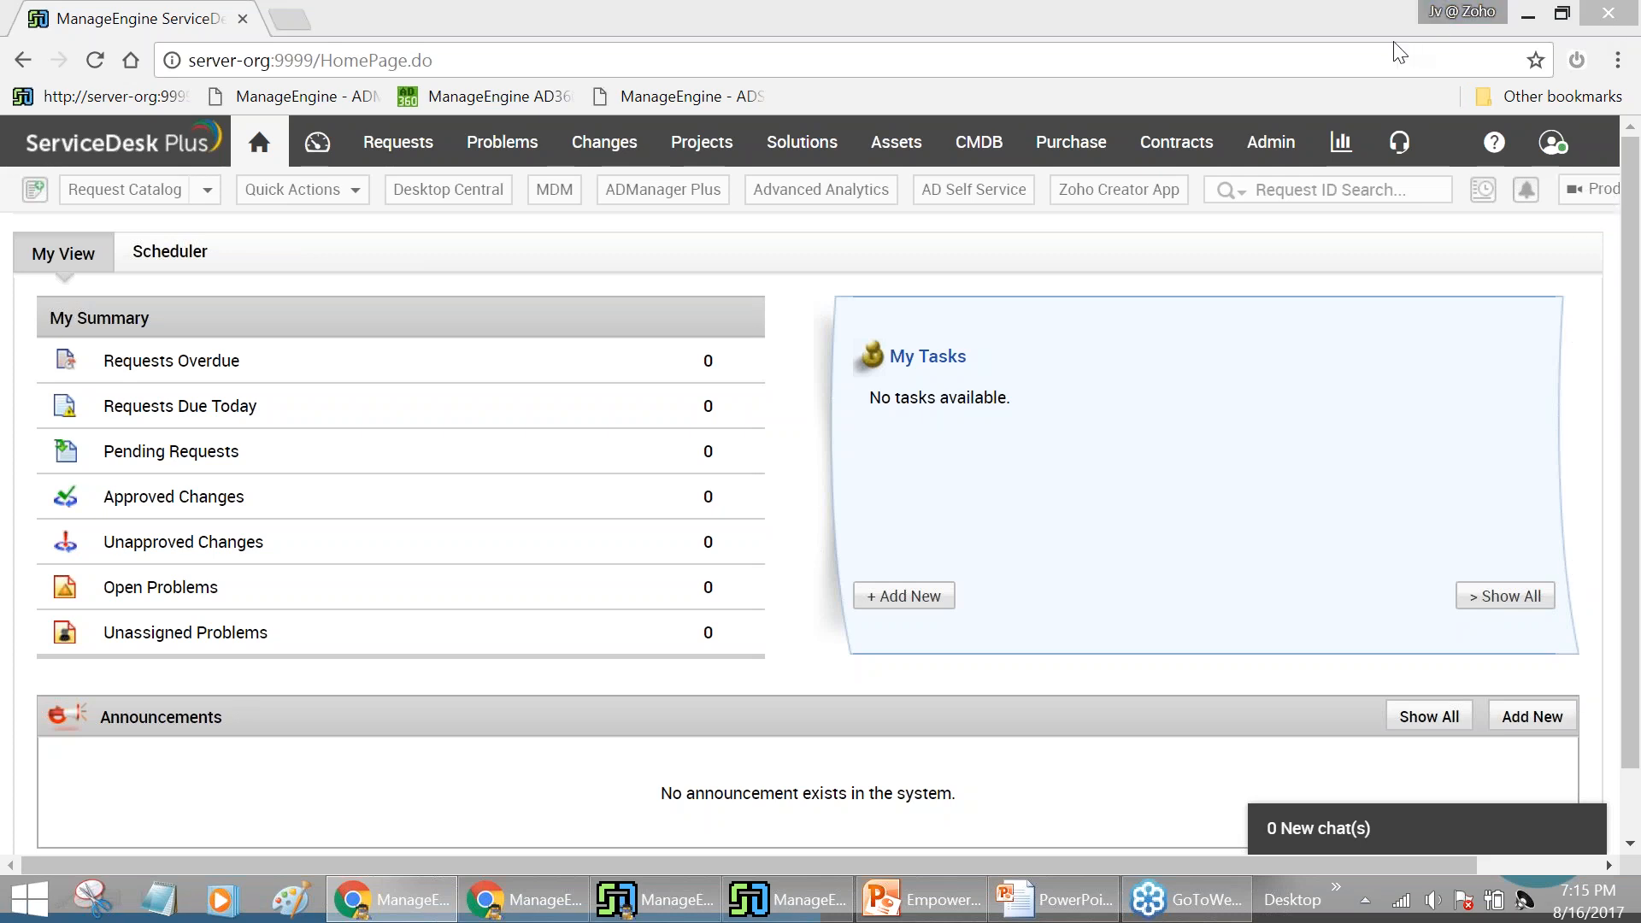
Follow the Configure link in the 'AD Self Service integration is not enabled' popup to Admin > ME Integrations
mouse_move(4, 10)
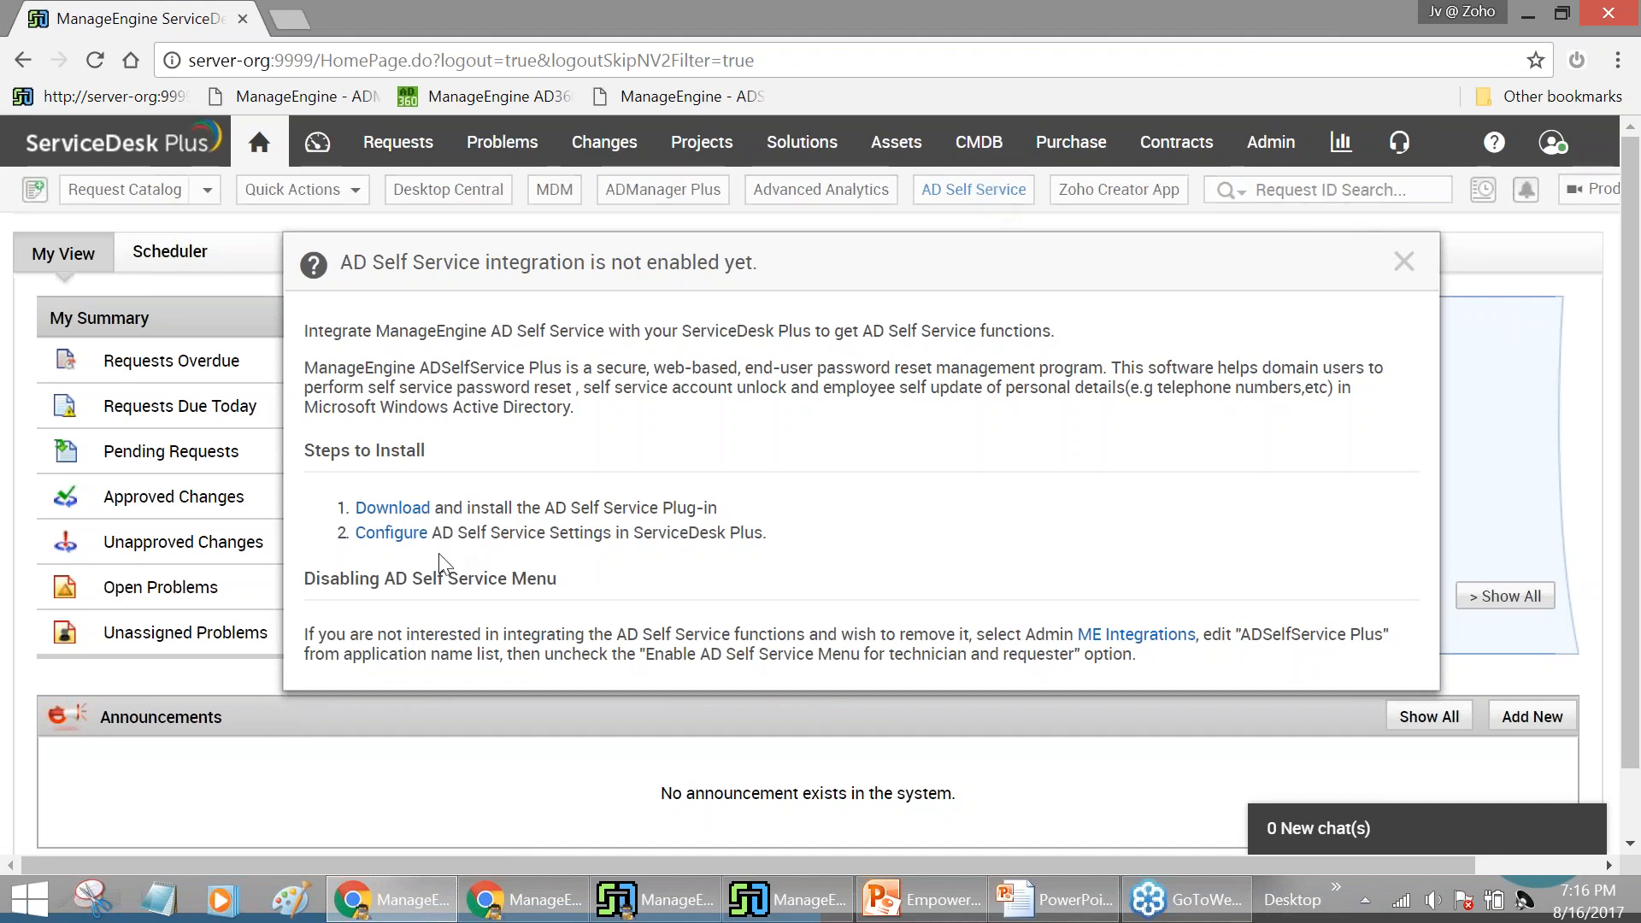
click(372, 535)
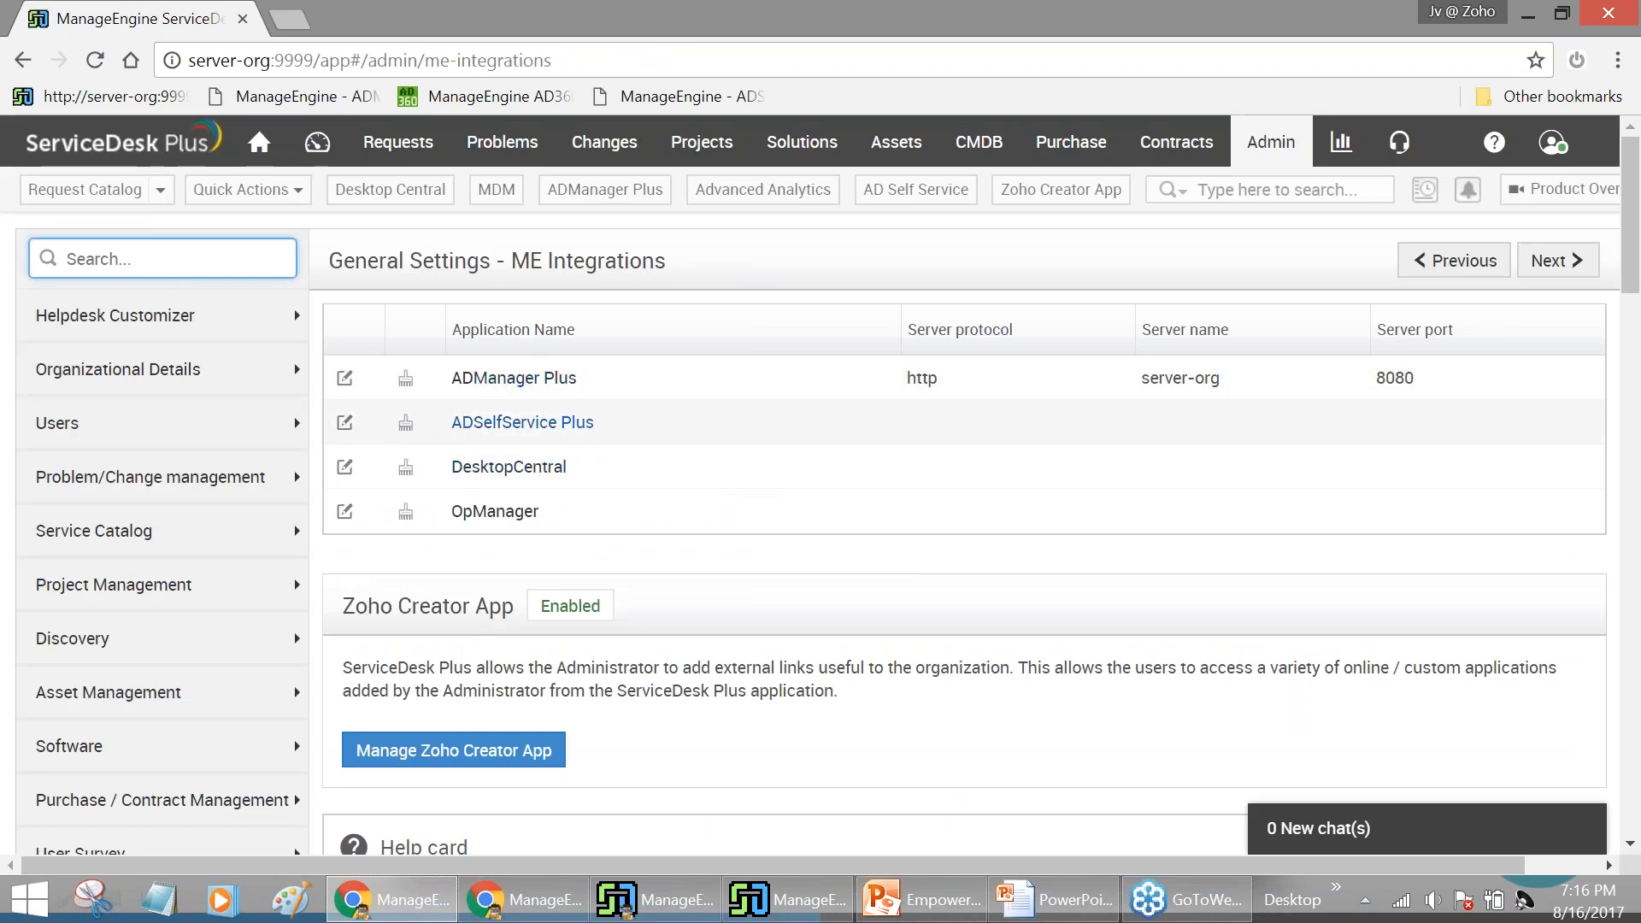
Point the ADSelfService Plus integration at server-org, port 8888, then test the connection and save
click(345, 422)
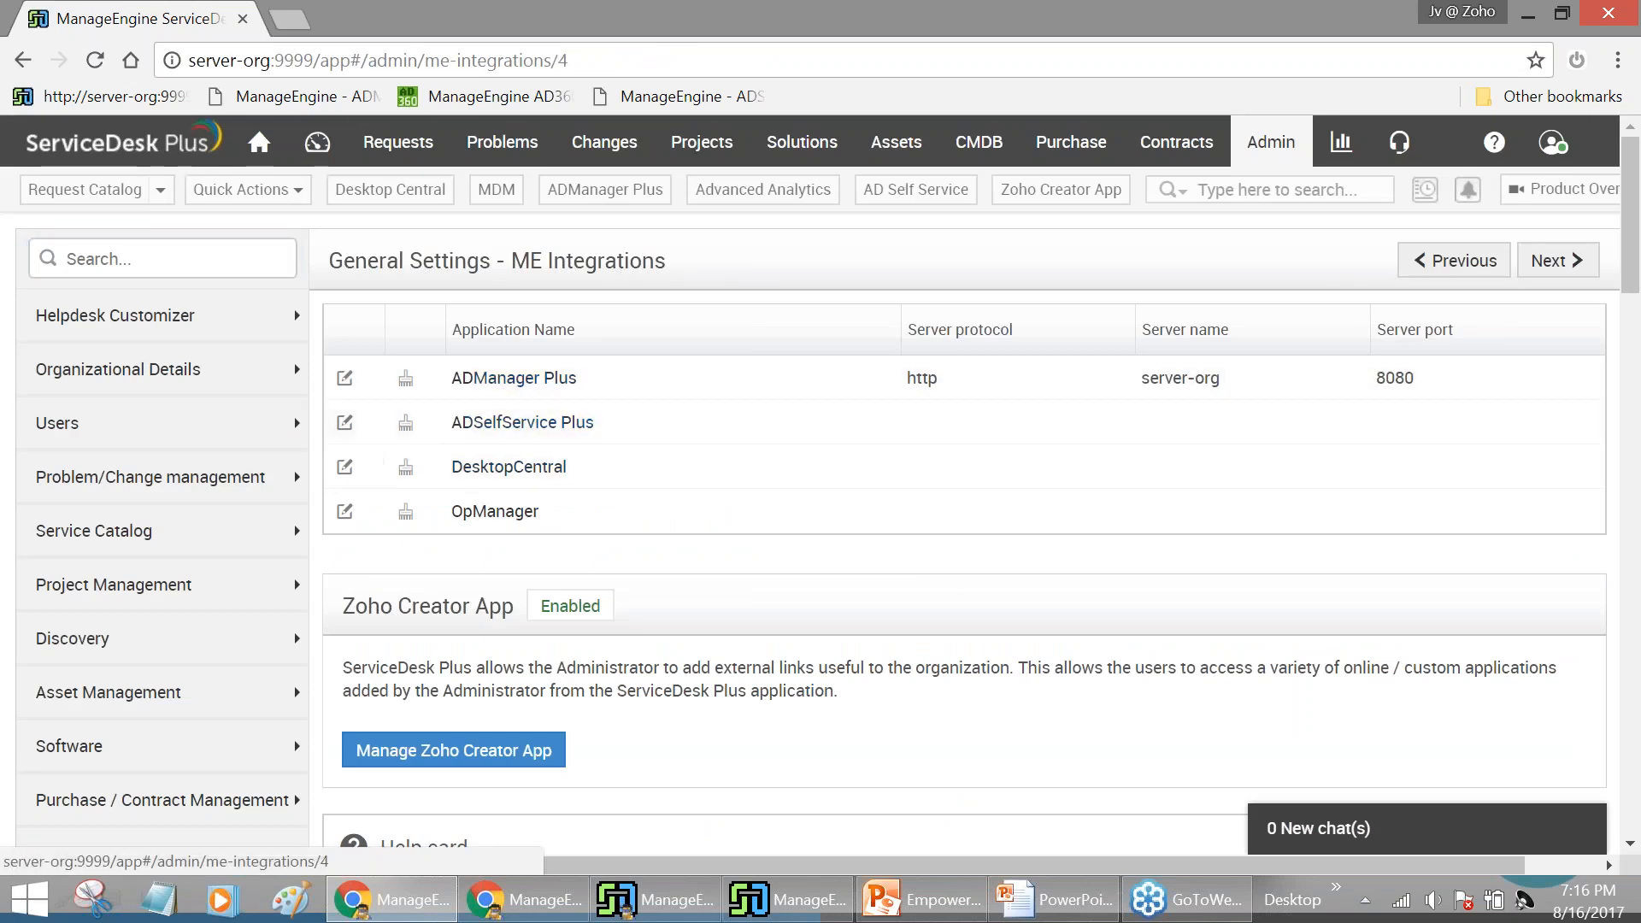
scroll(821, 427, down, 4)
click(817, 432)
text(server-org)
click(722, 493)
text(8888)
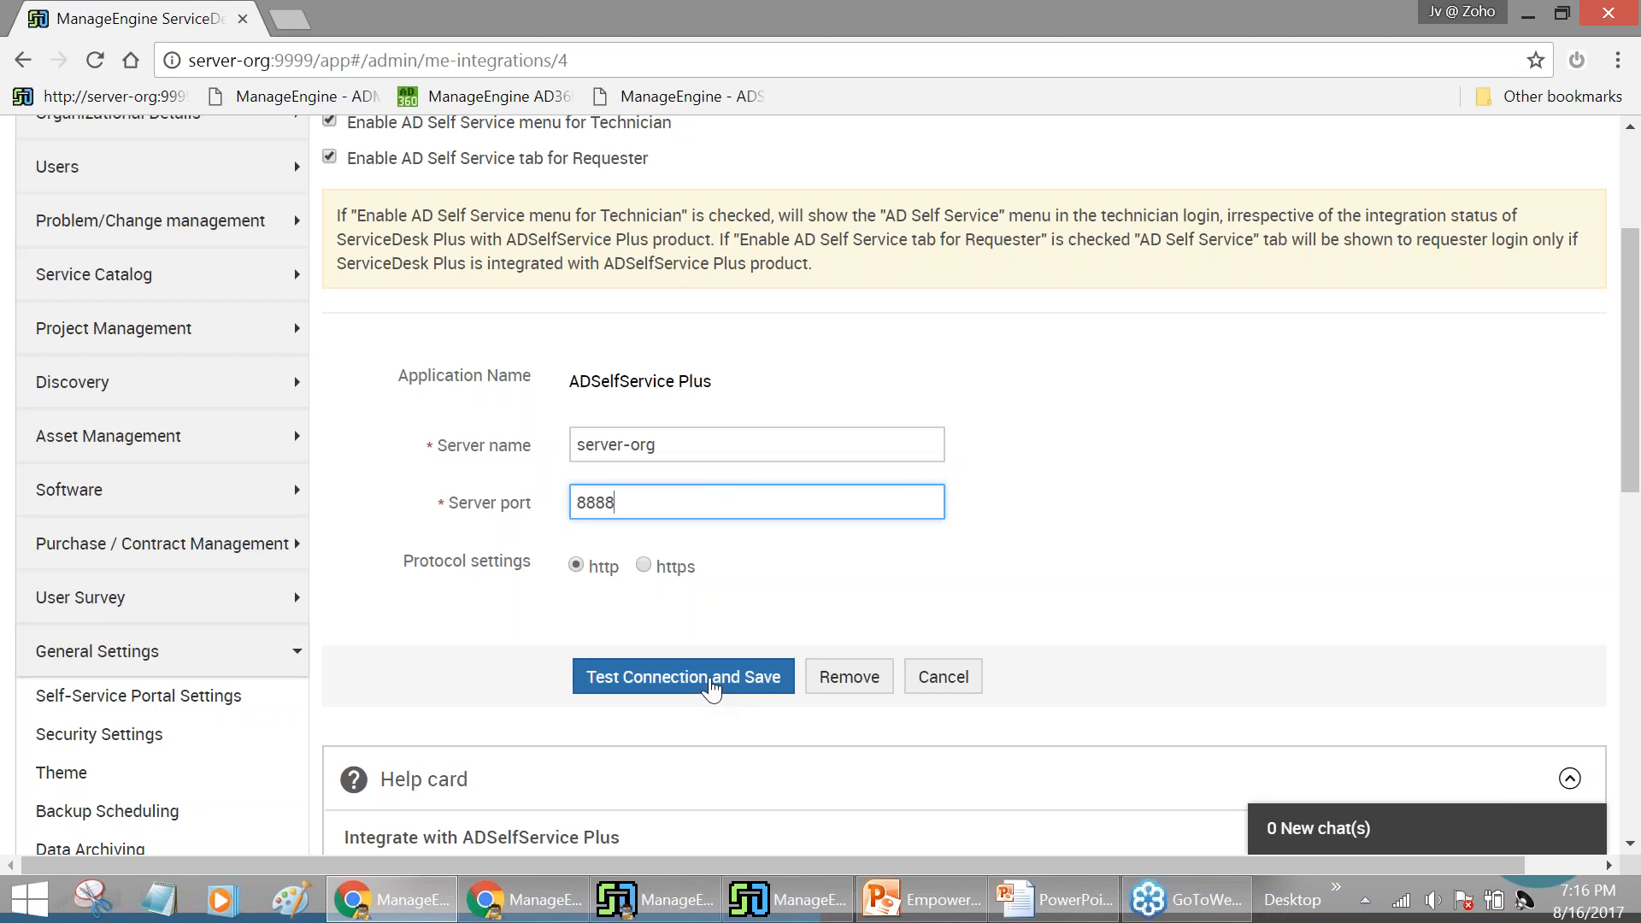
click(696, 685)
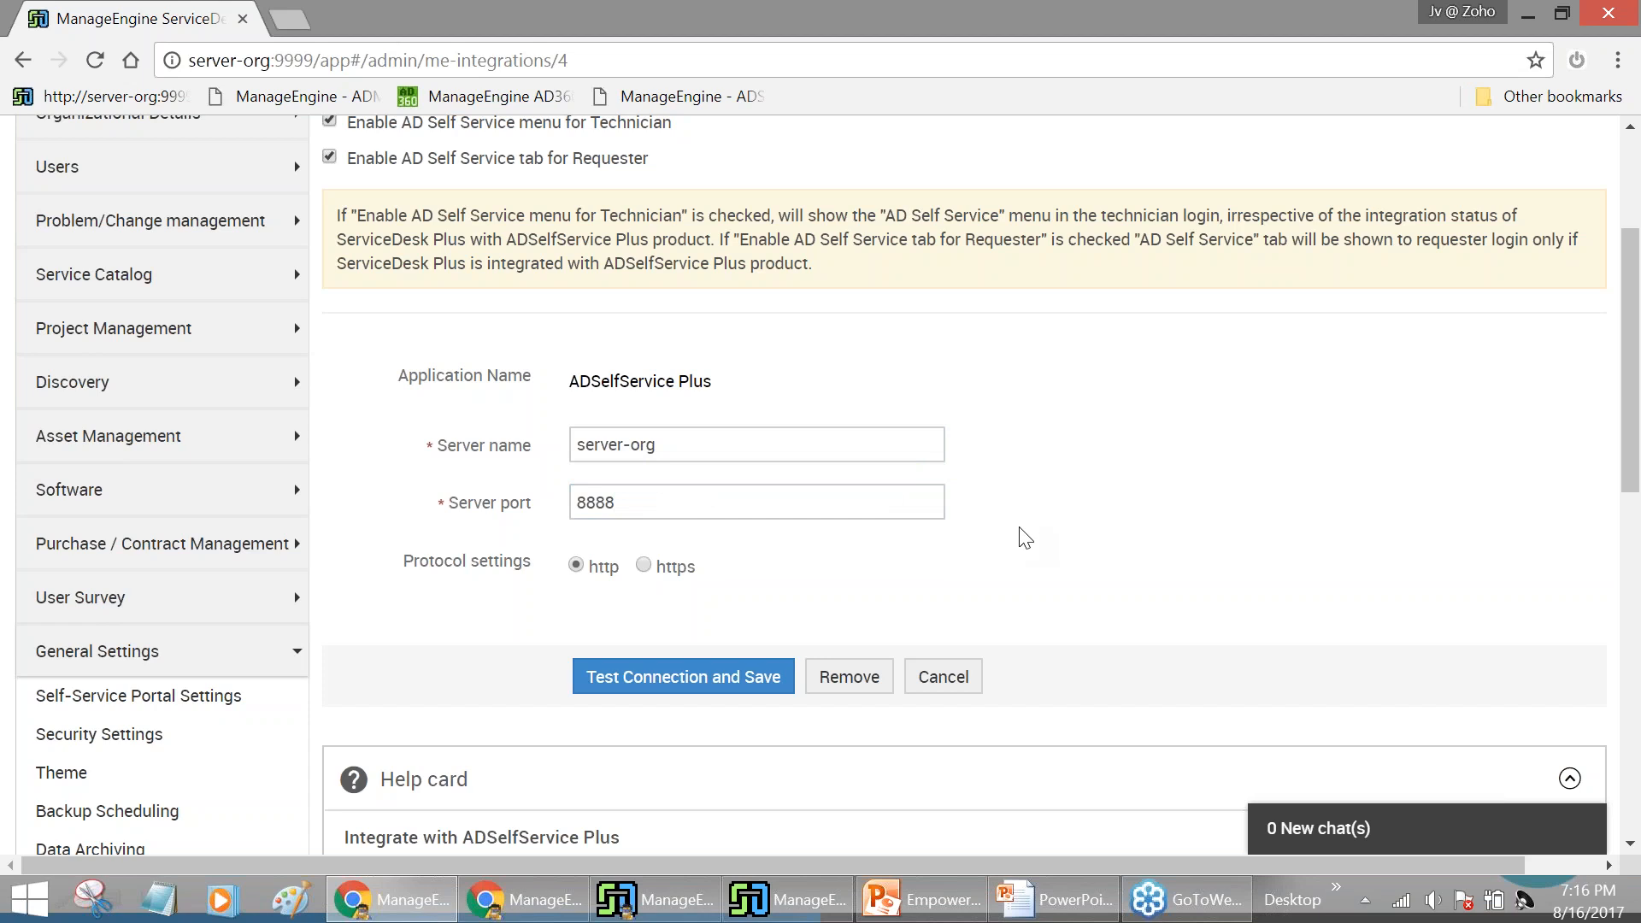
scroll(1029, 530, up, 3)
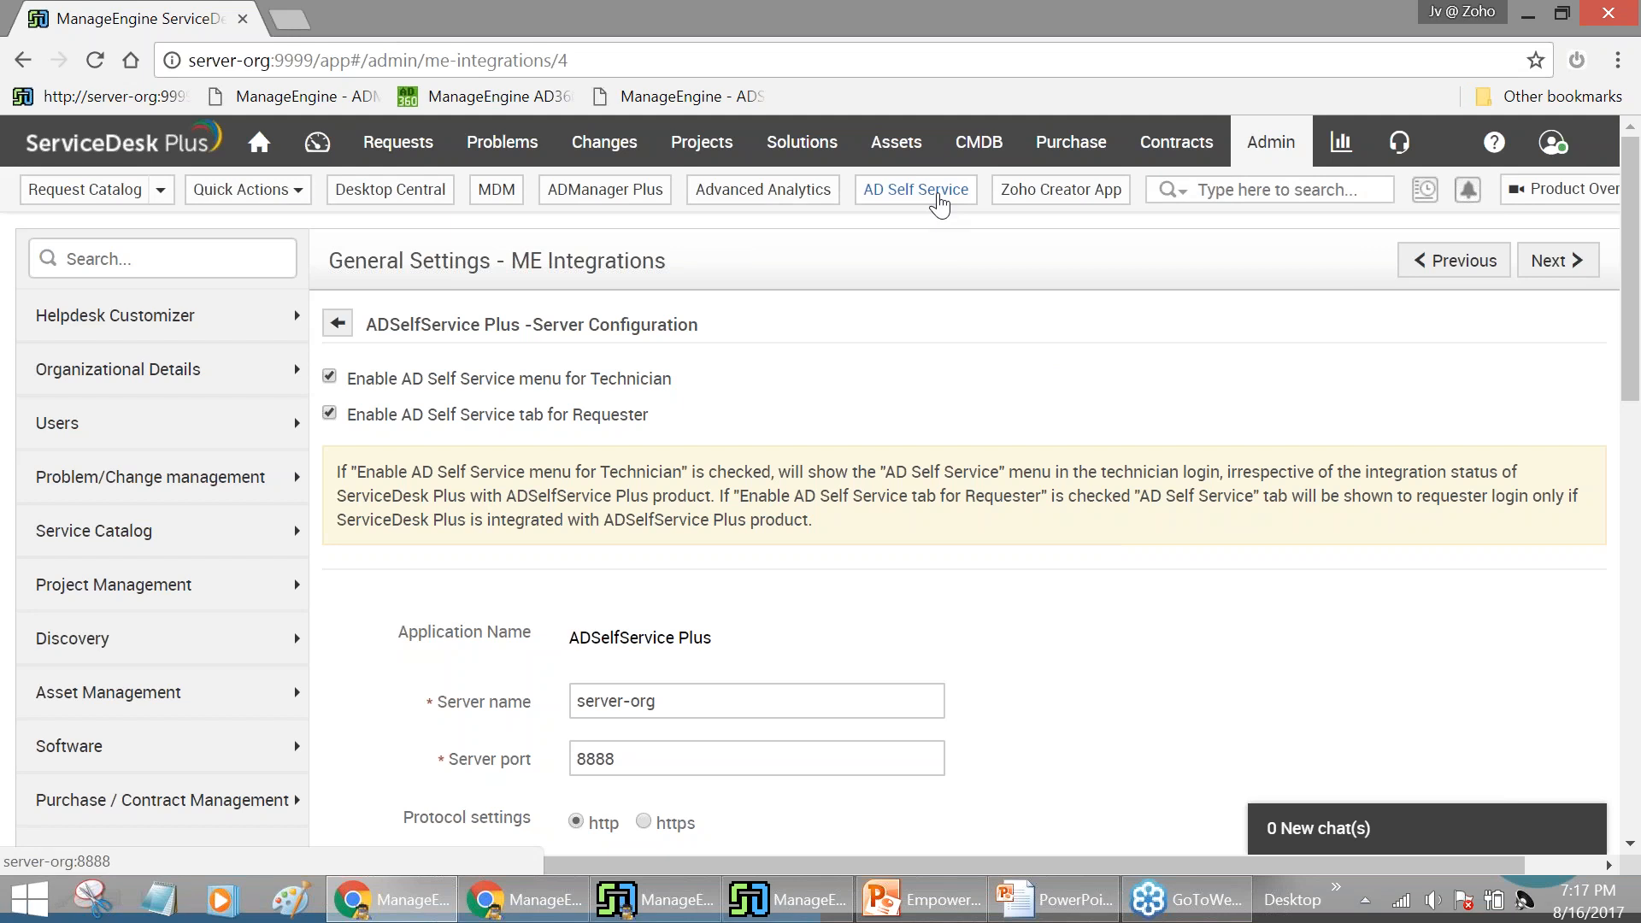
Open ADSelfService Plus, sign in as admin, glance at Reports, and go to the Configuration tab
click(939, 199)
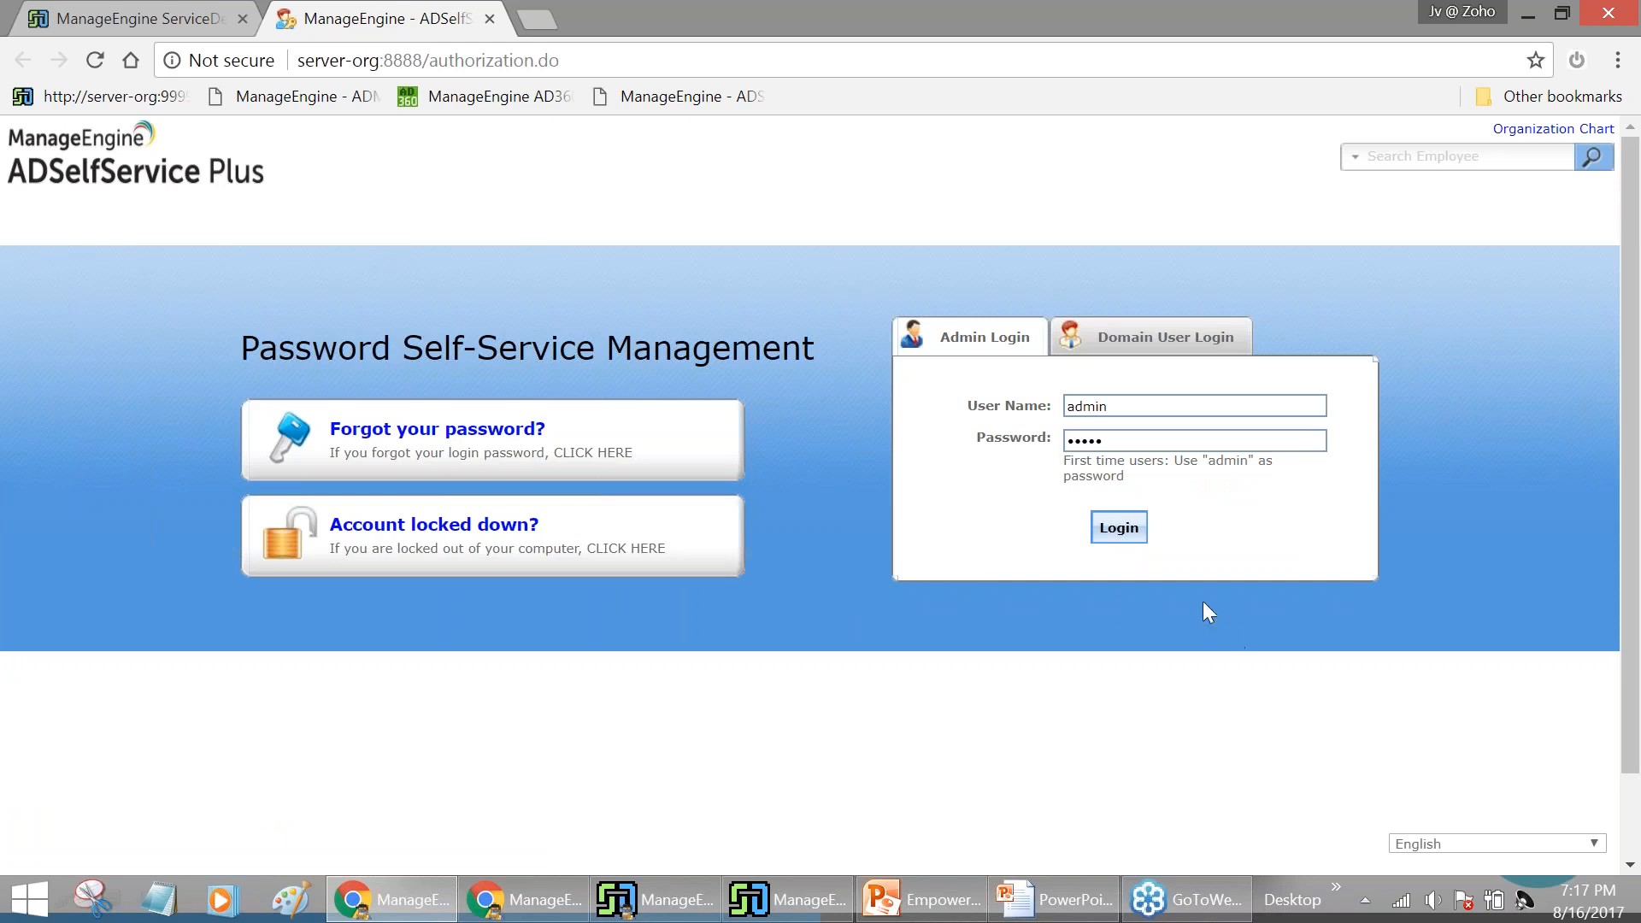
click(1116, 545)
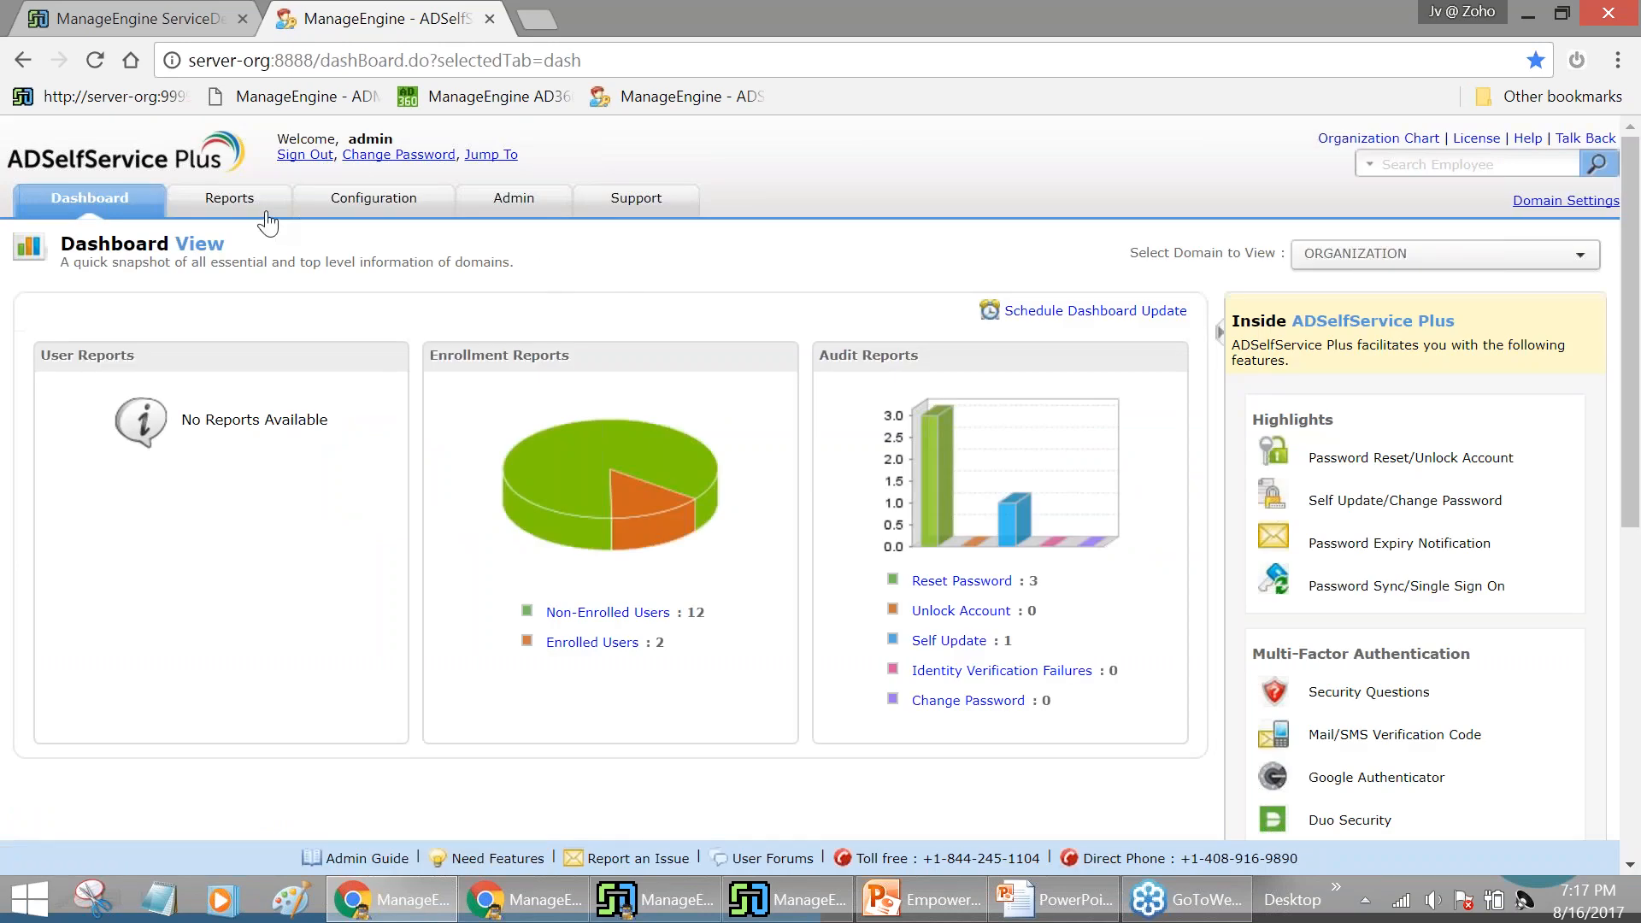
click(266, 214)
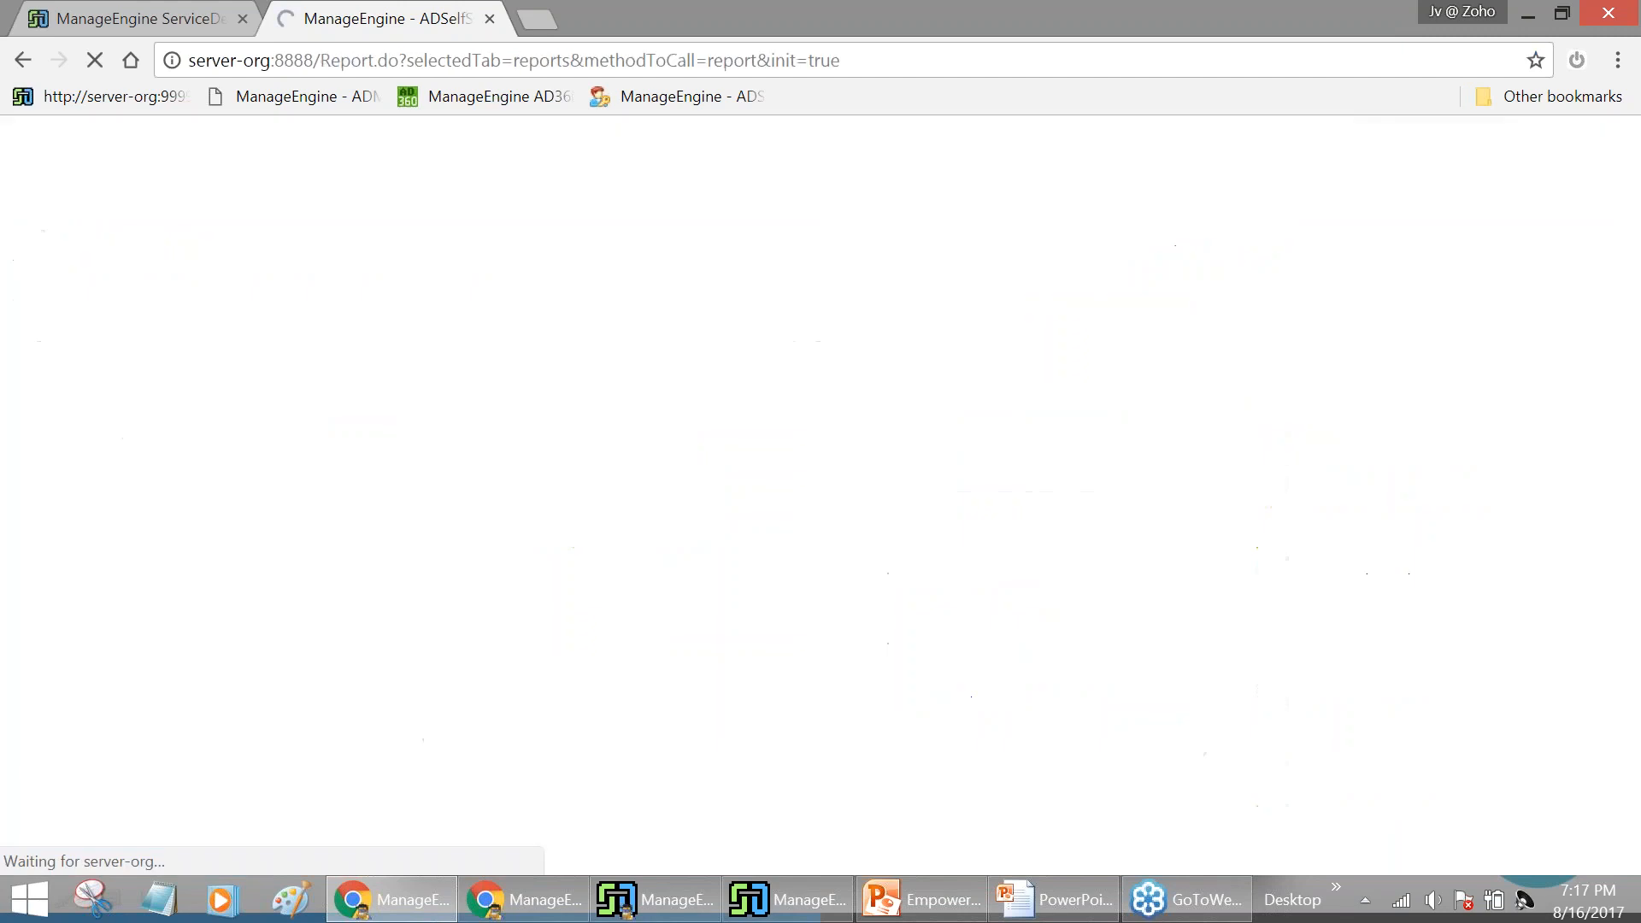
click(357, 212)
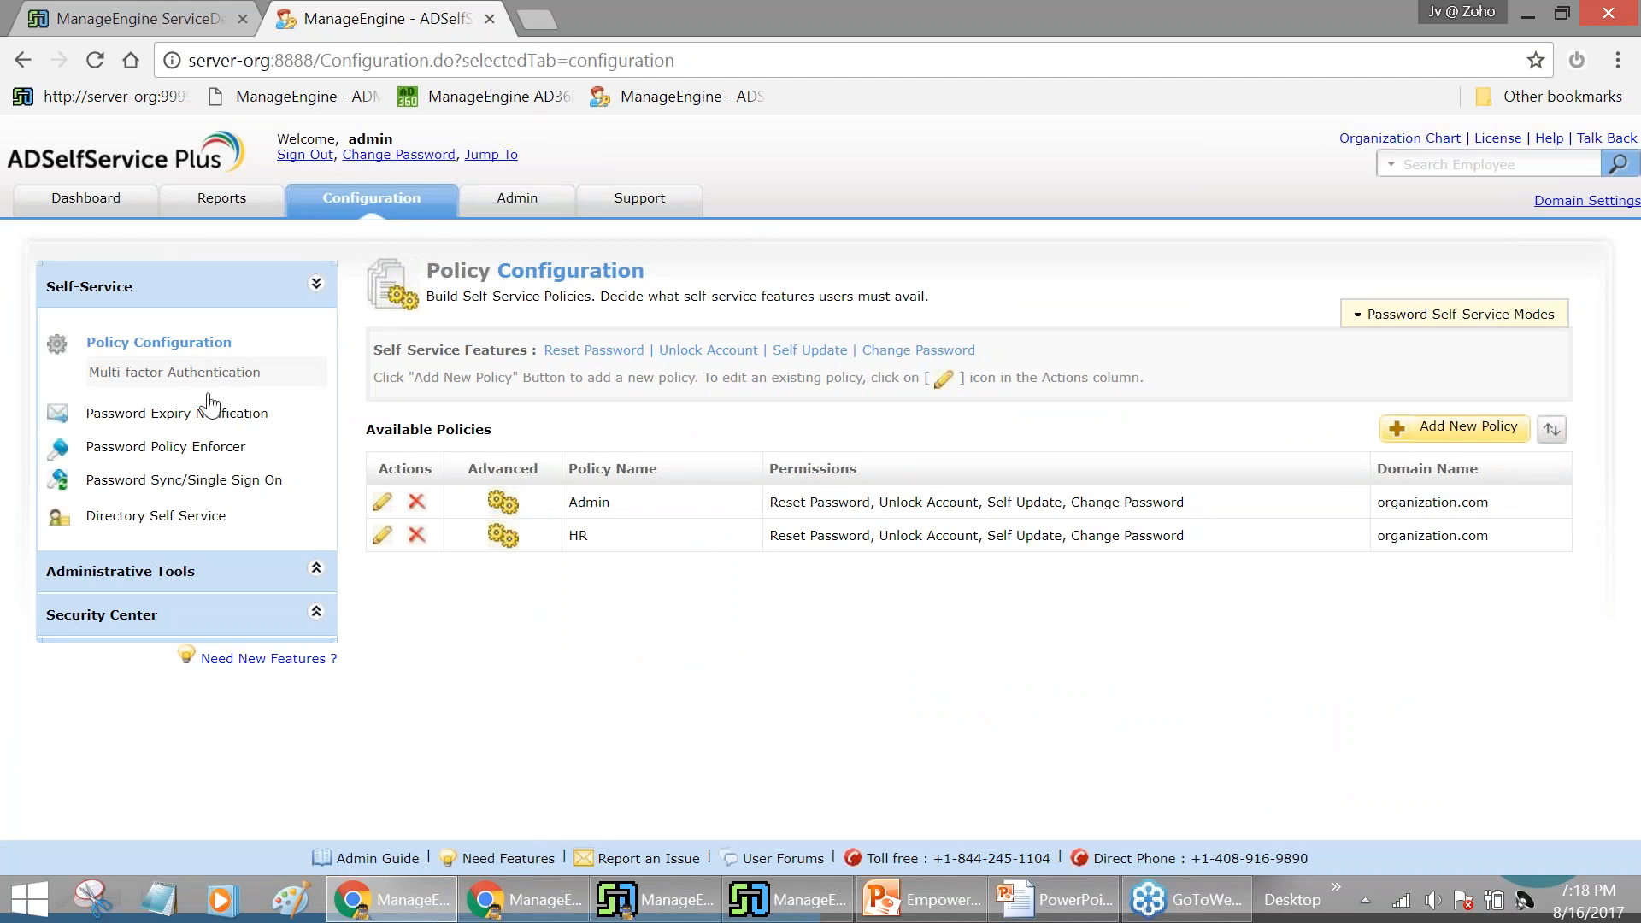
Browse the Password Sync/Single Sign On application tiles, then bring up the Password Expiry Notification scheduler
click(201, 486)
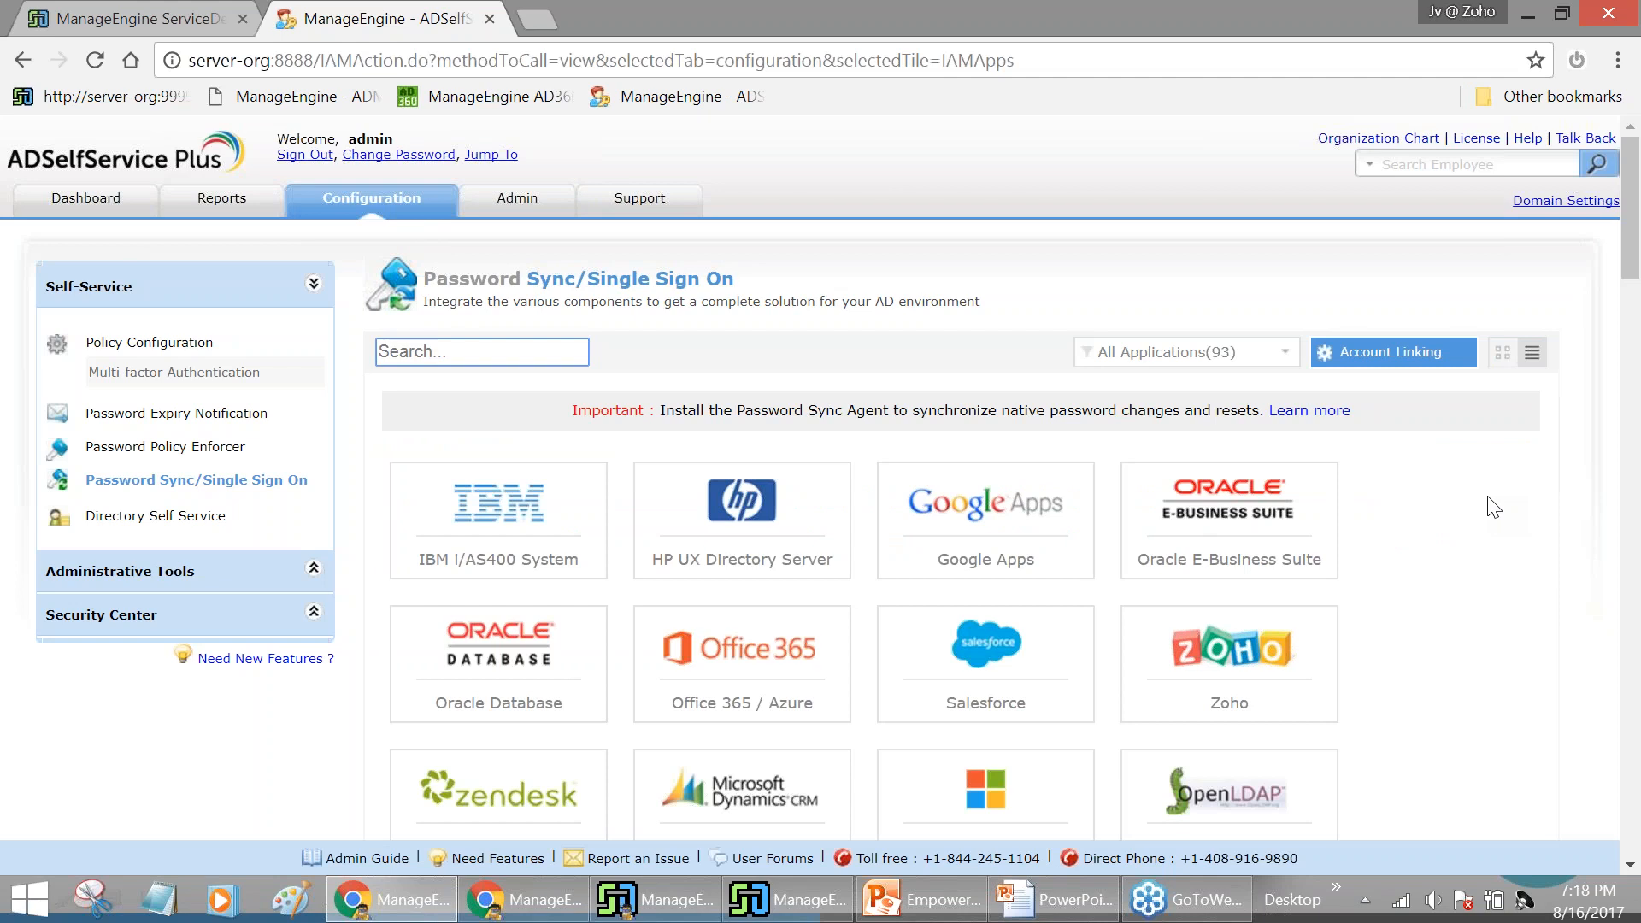
scroll(1494, 508, down, 3)
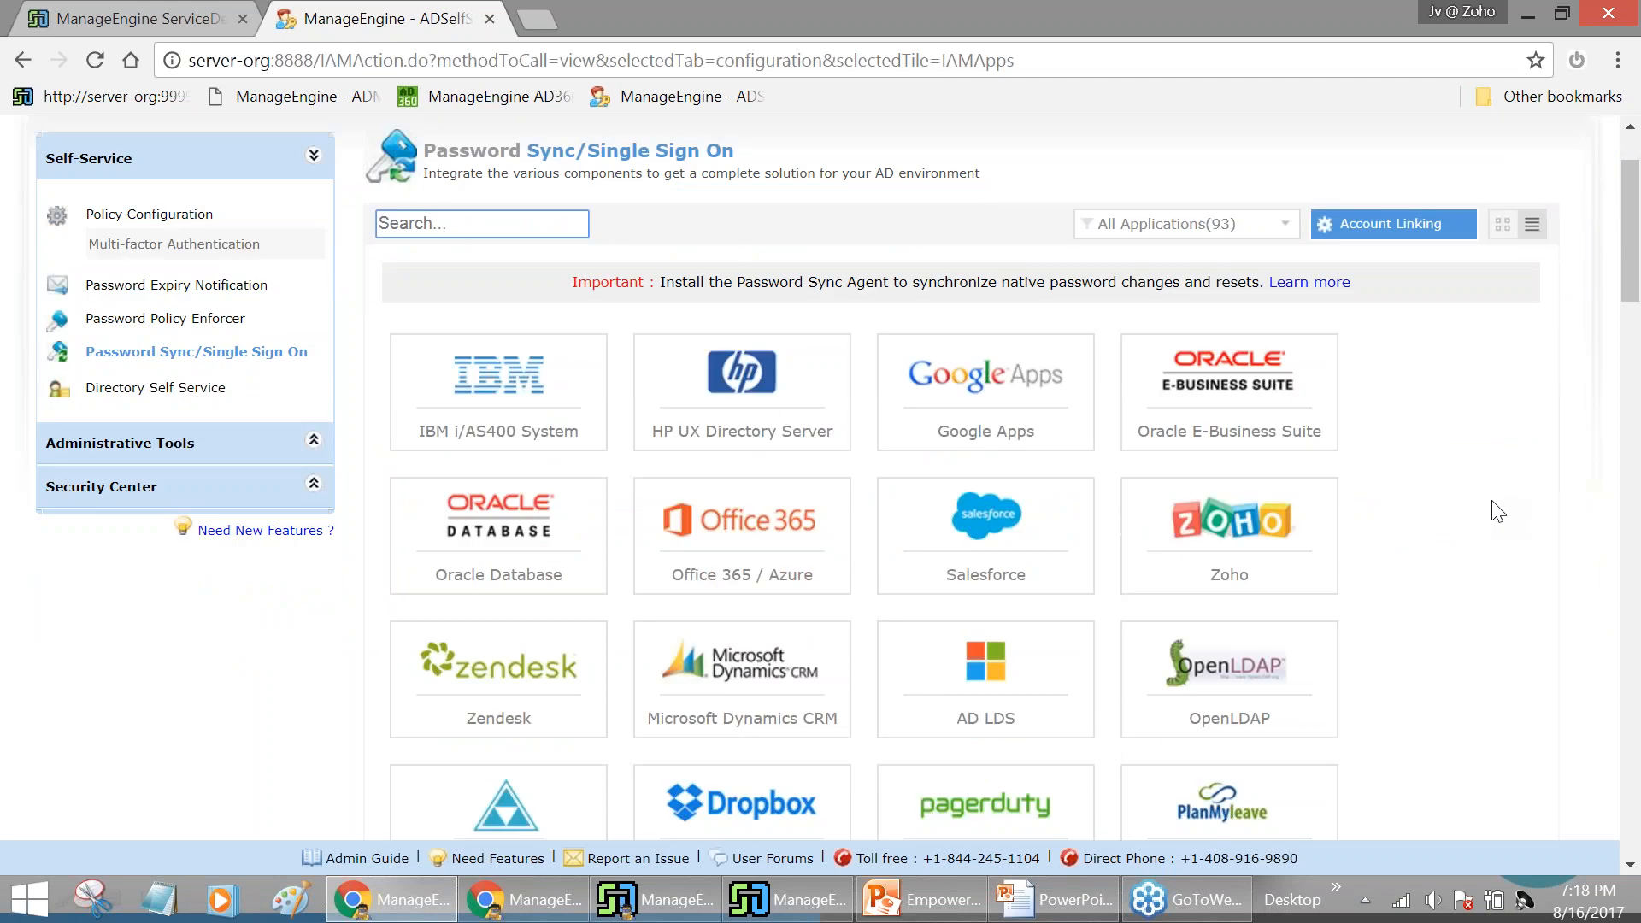
scroll(1497, 511, down, 6)
scroll(1498, 511, down, 5)
scroll(1487, 519, down, 5)
scroll(1485, 533, down, 7)
scroll(1484, 573, down, 5)
scroll(1485, 598, up, 14)
scroll(1470, 607, up, 4)
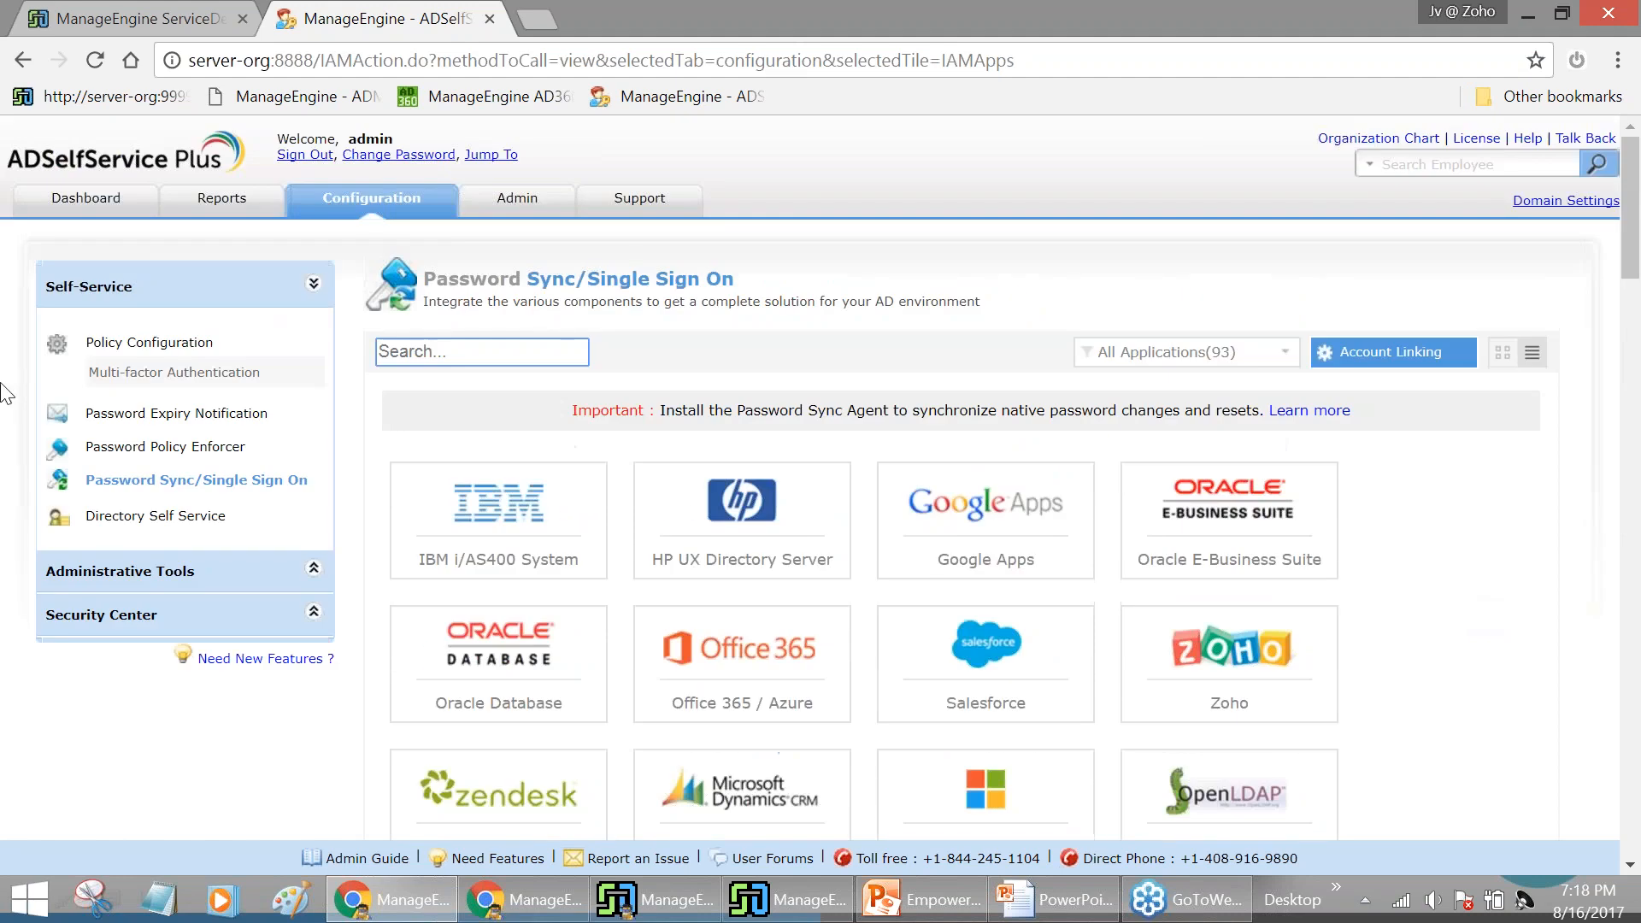
click(141, 414)
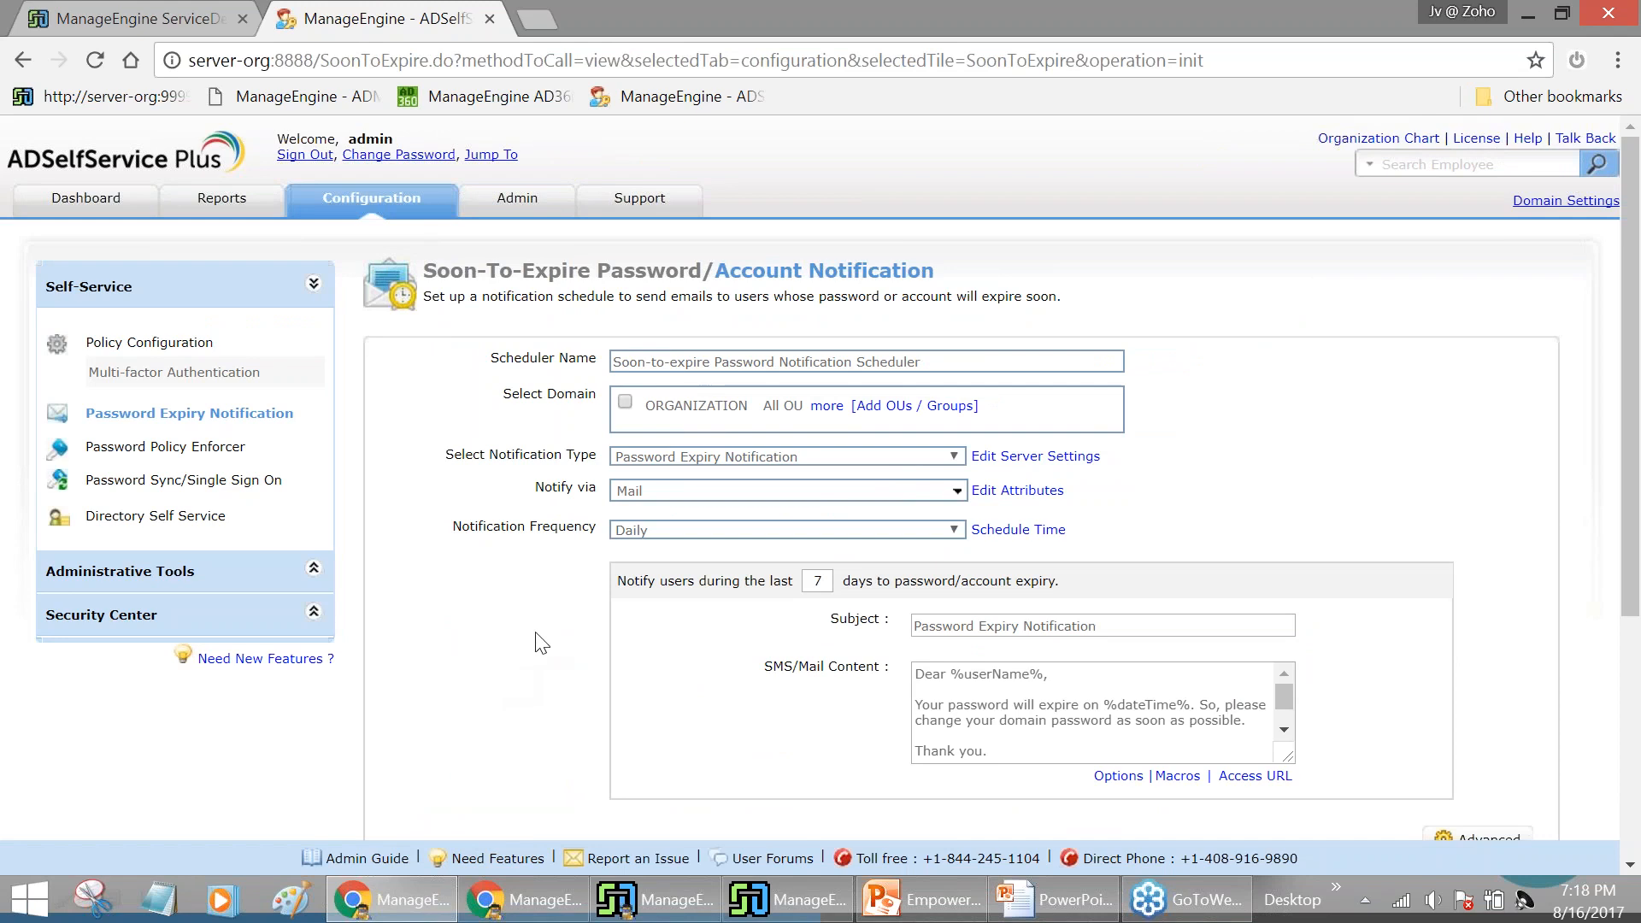
Check the Notify via options keeping Mail, then go to the Password Policy Enforcer settings
click(811, 491)
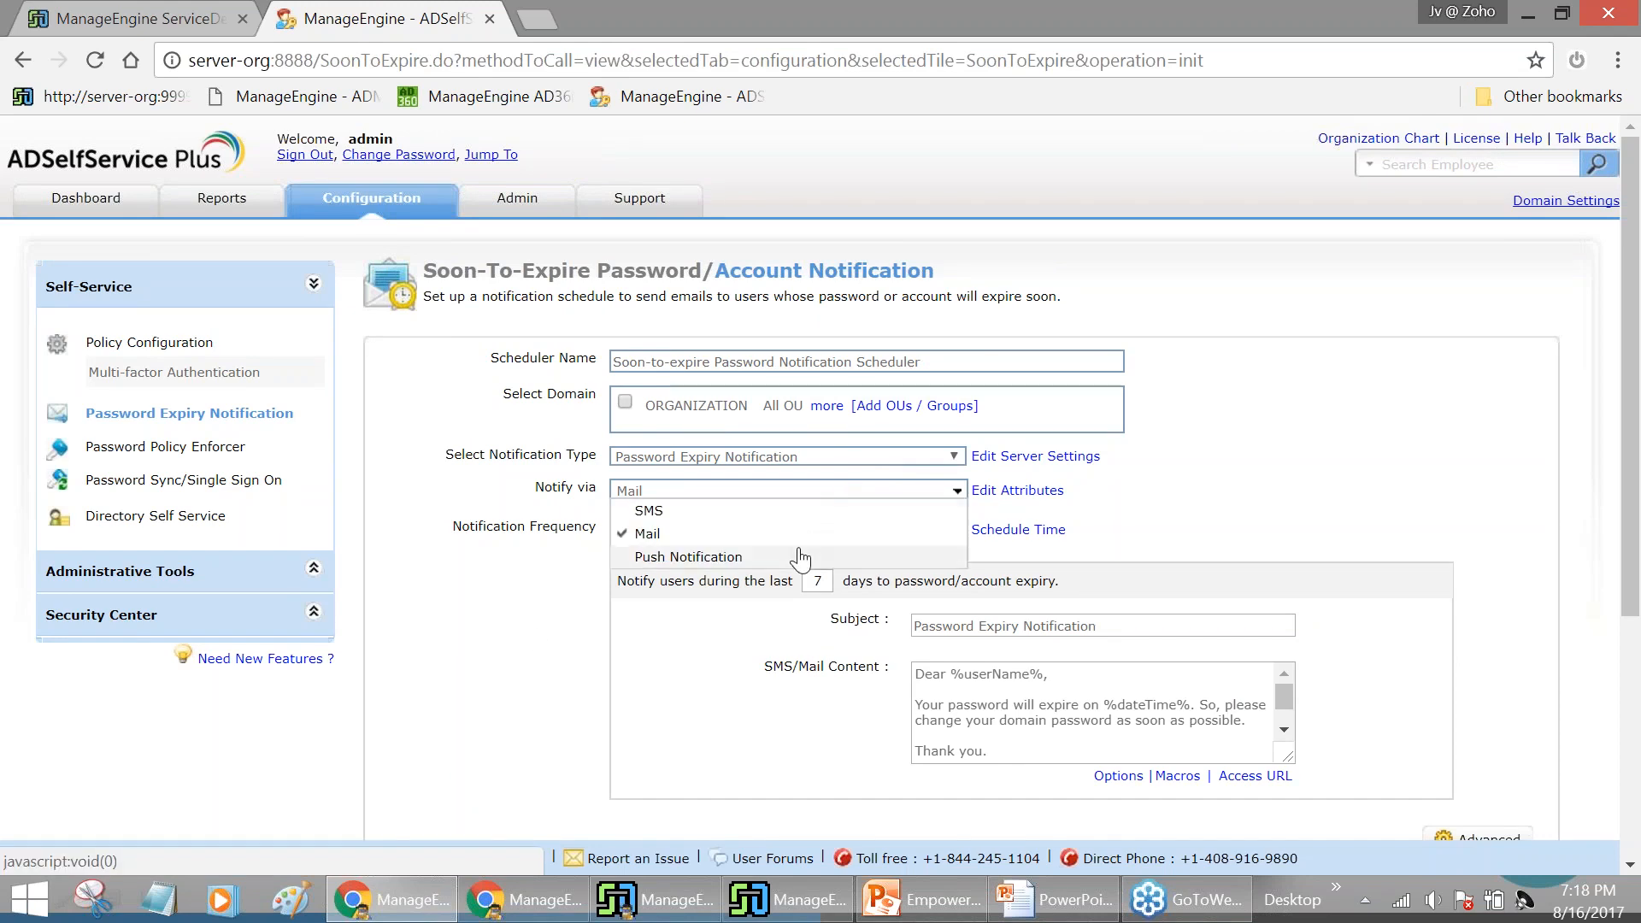
click(489, 596)
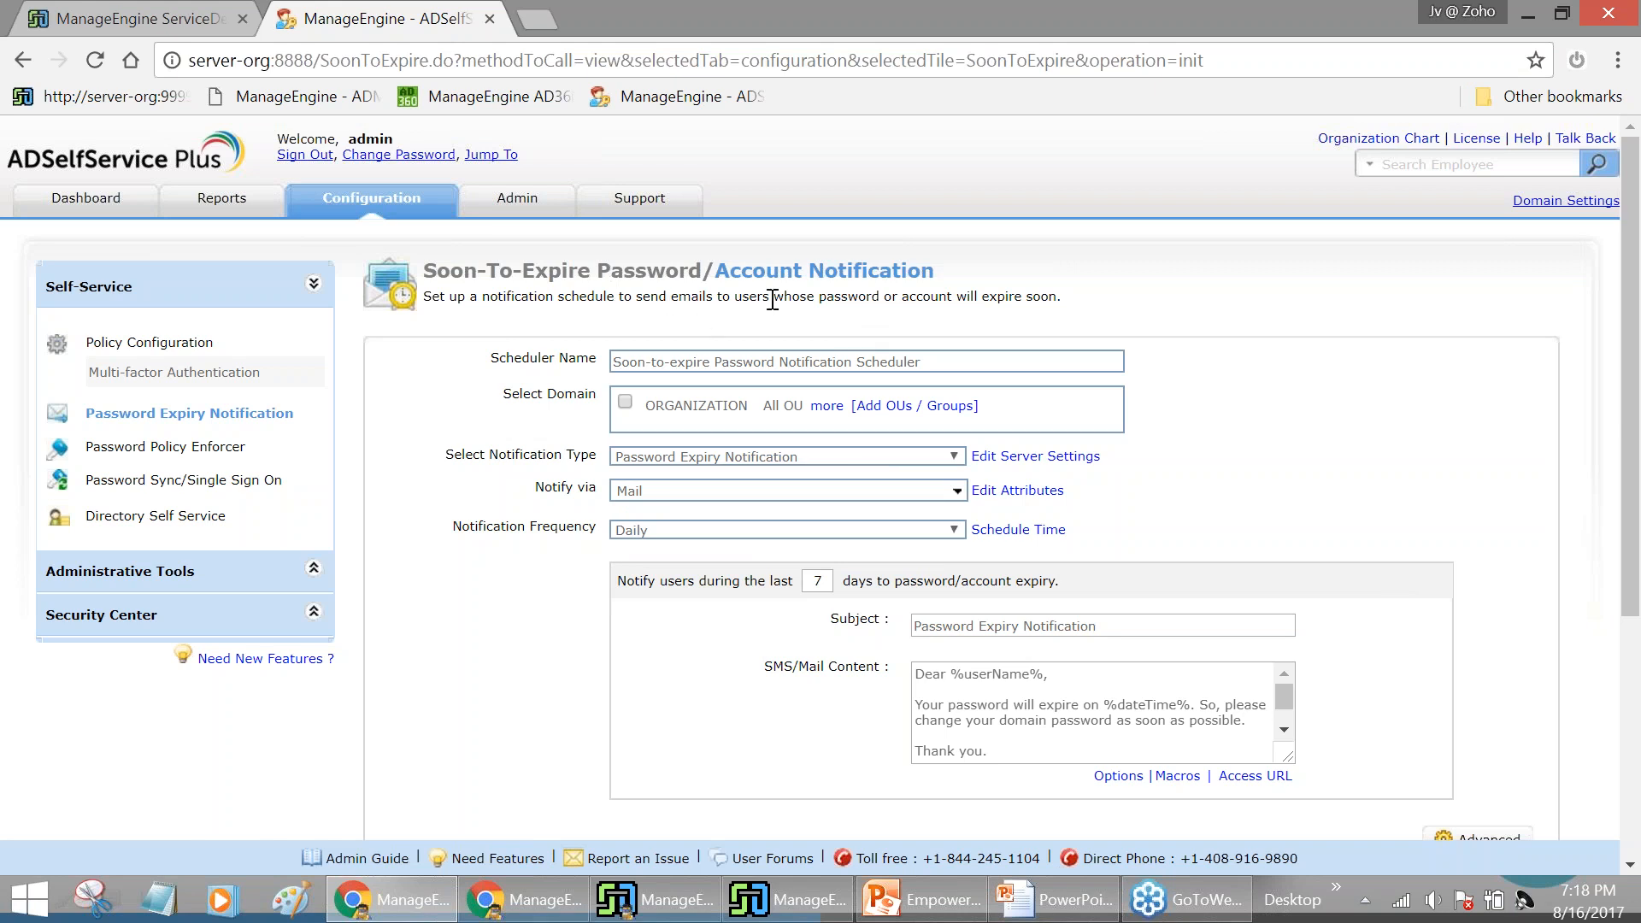
click(199, 453)
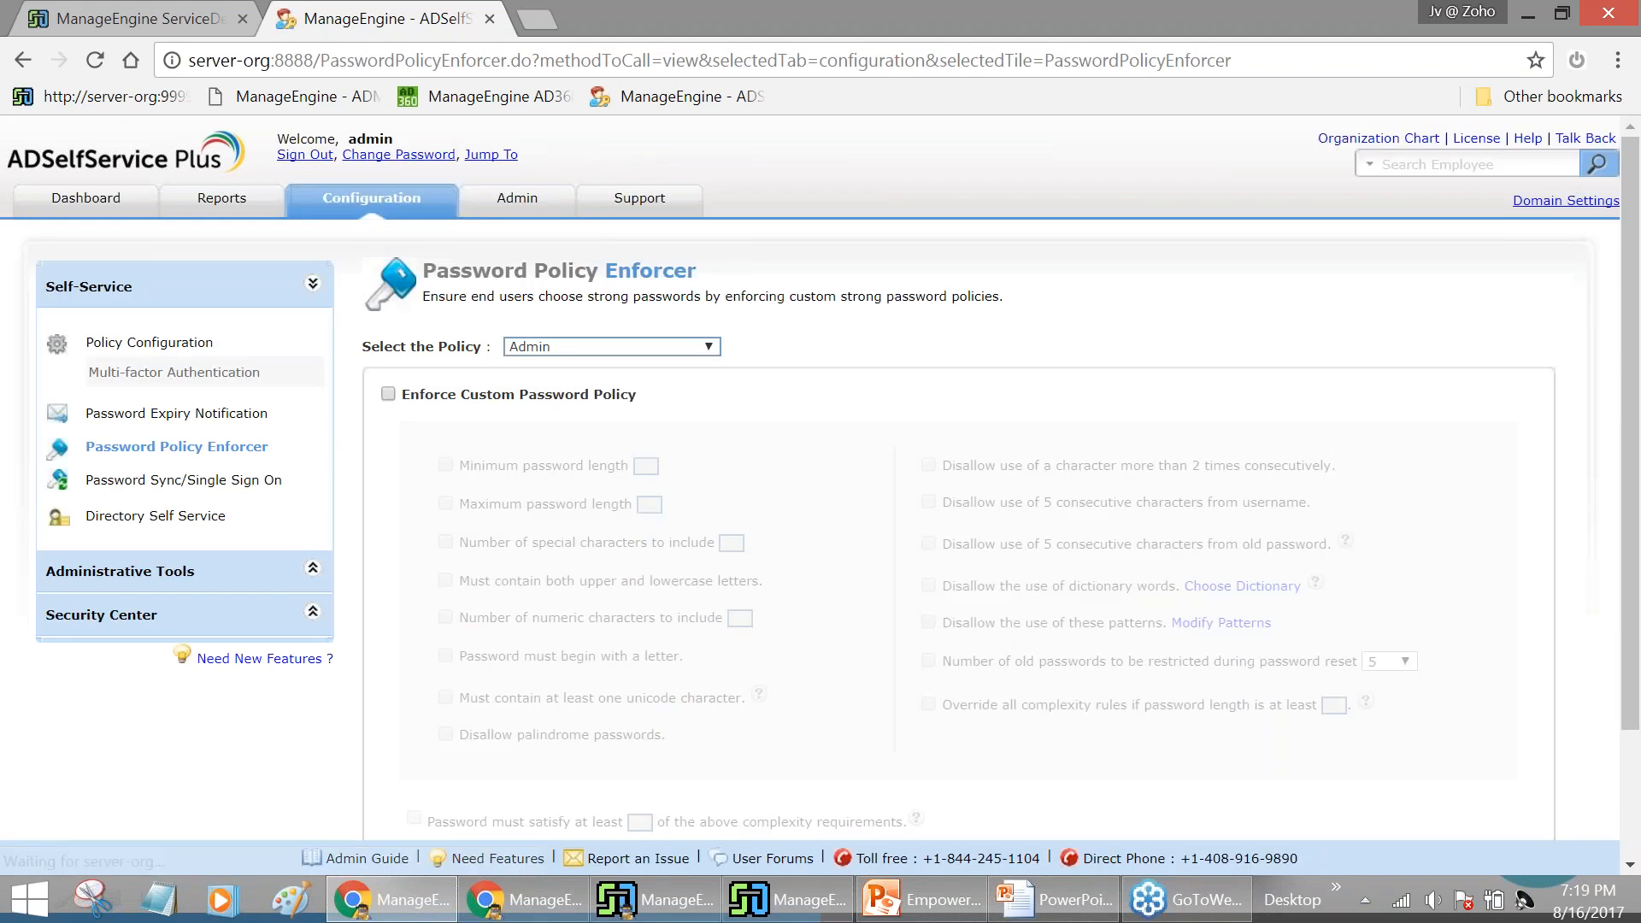
scroll(859, 398, down, 3)
scroll(860, 399, up, 2)
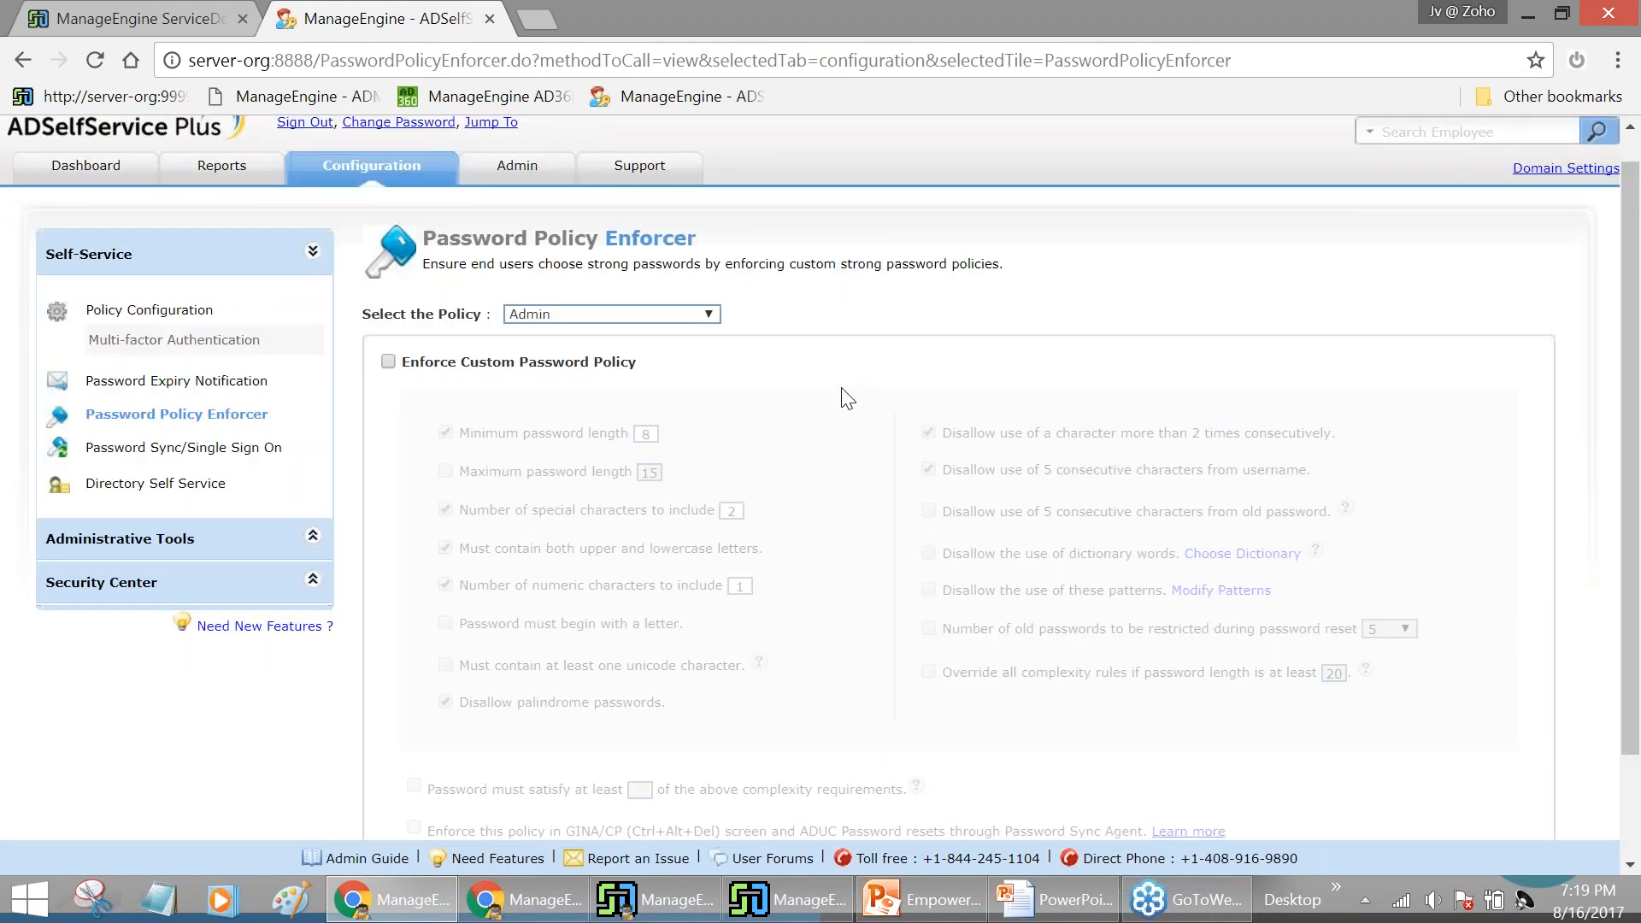
click(388, 364)
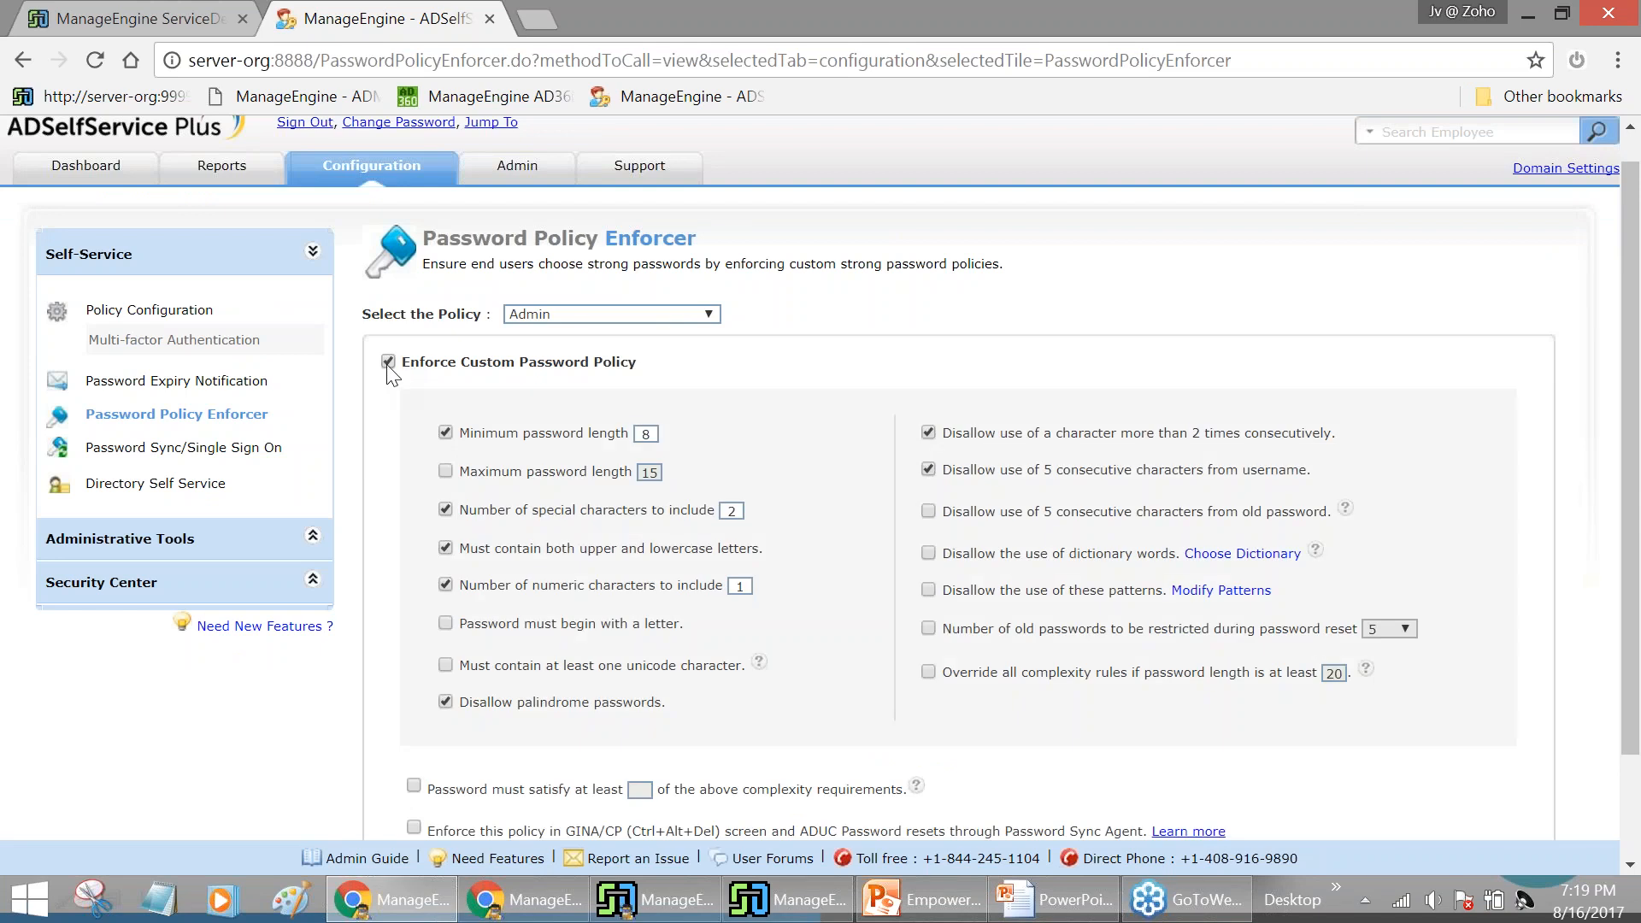
click(664, 315)
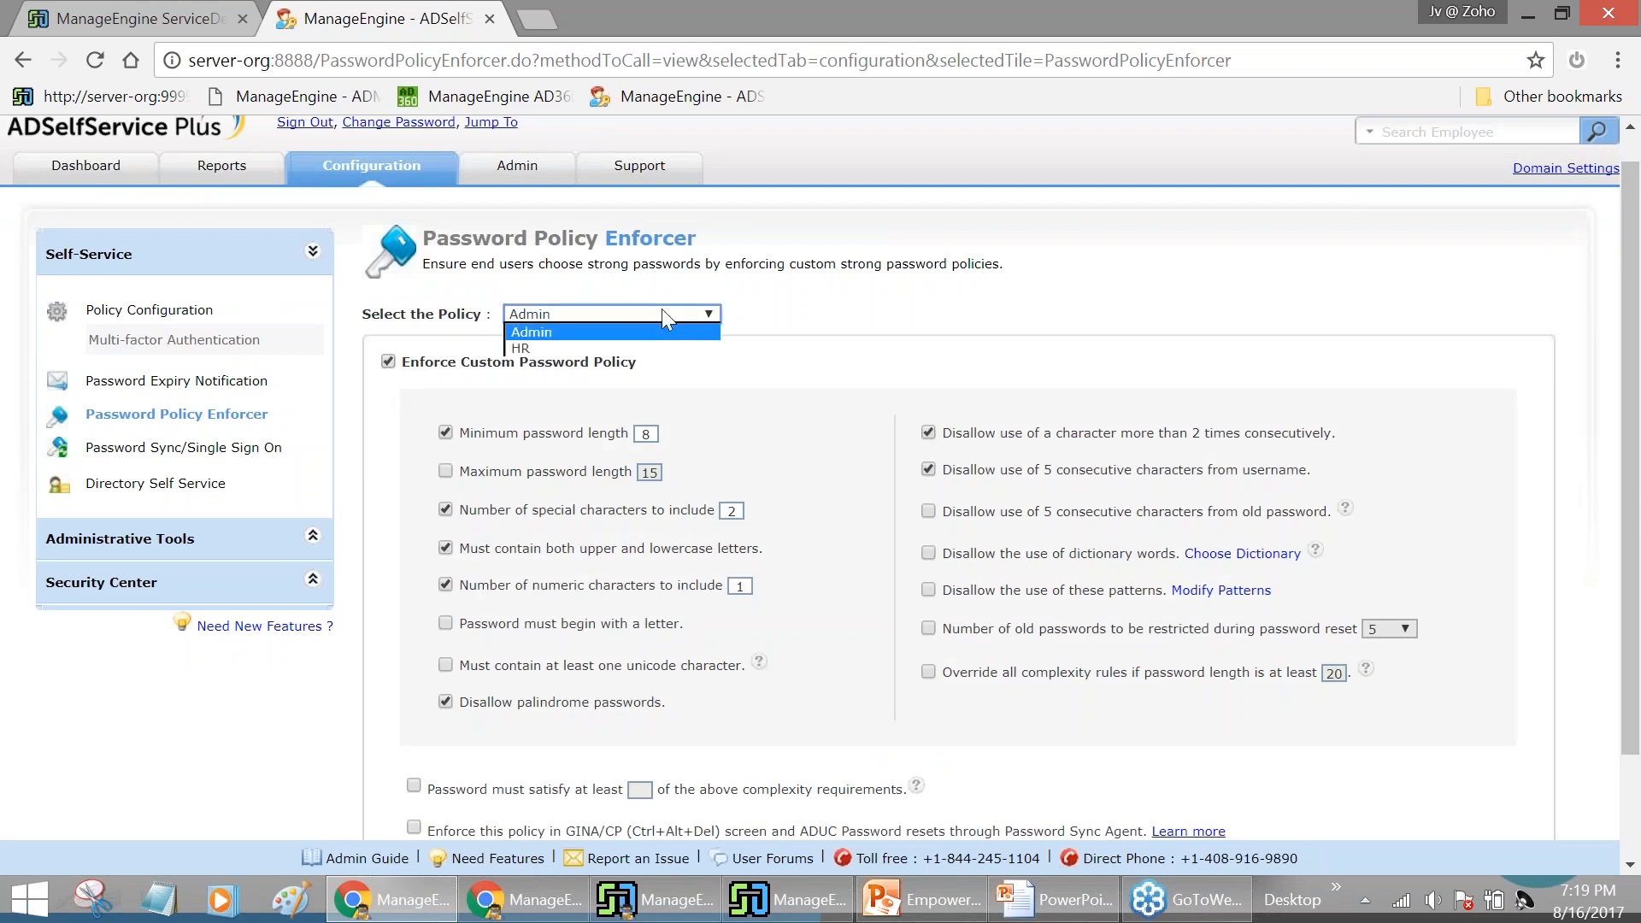
click(663, 315)
click(388, 361)
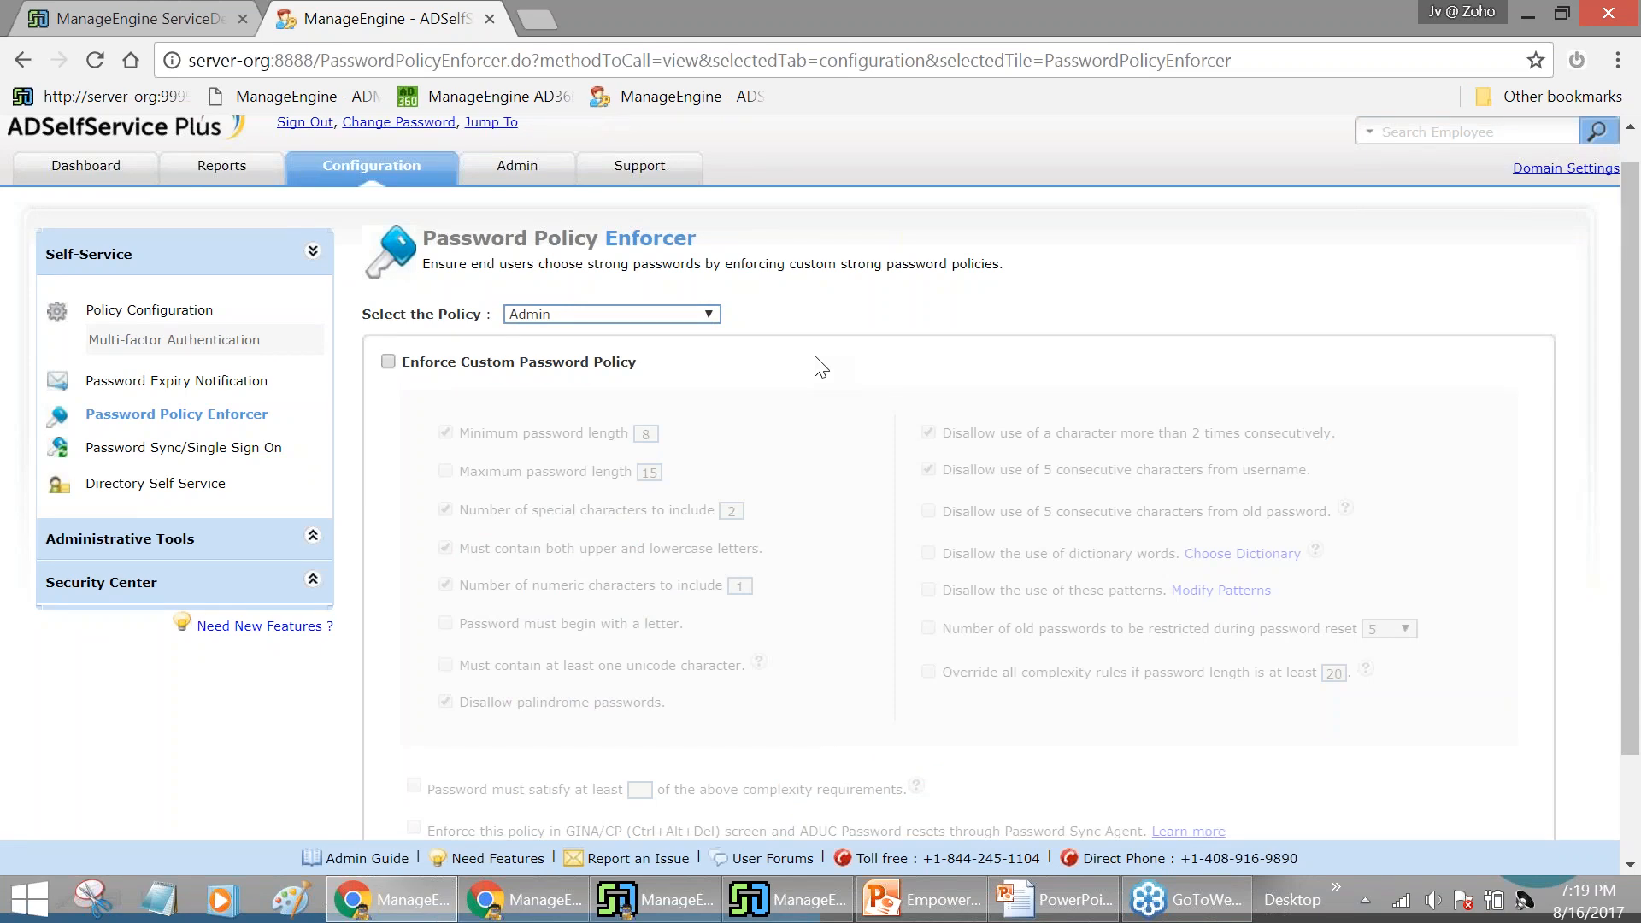
scroll(819, 366, down, 3)
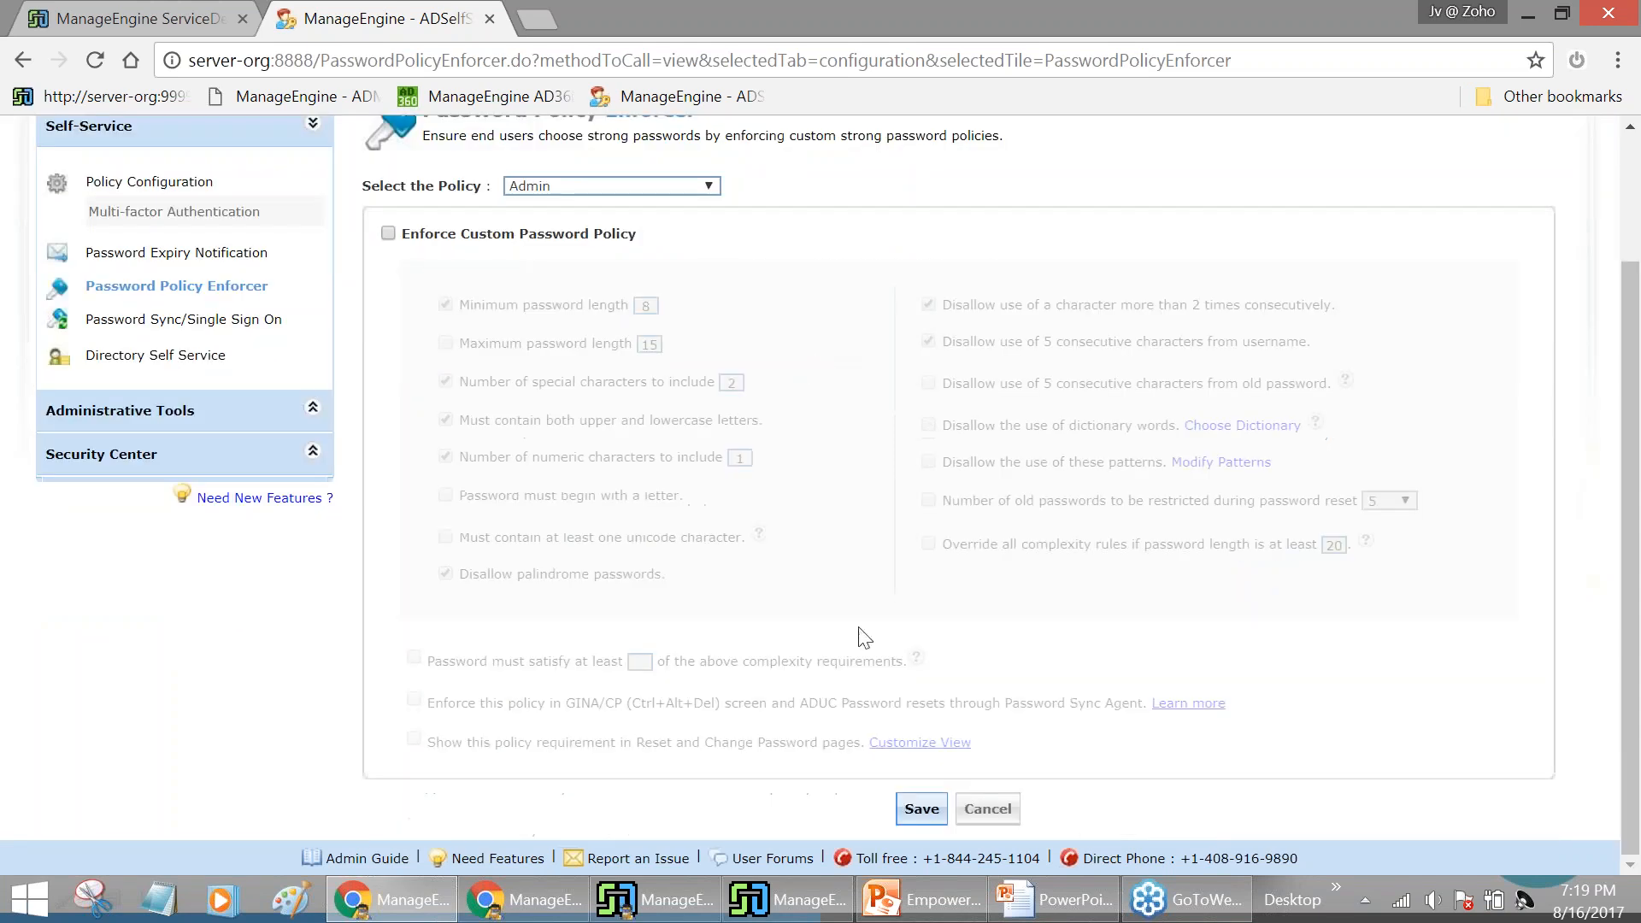
click(388, 233)
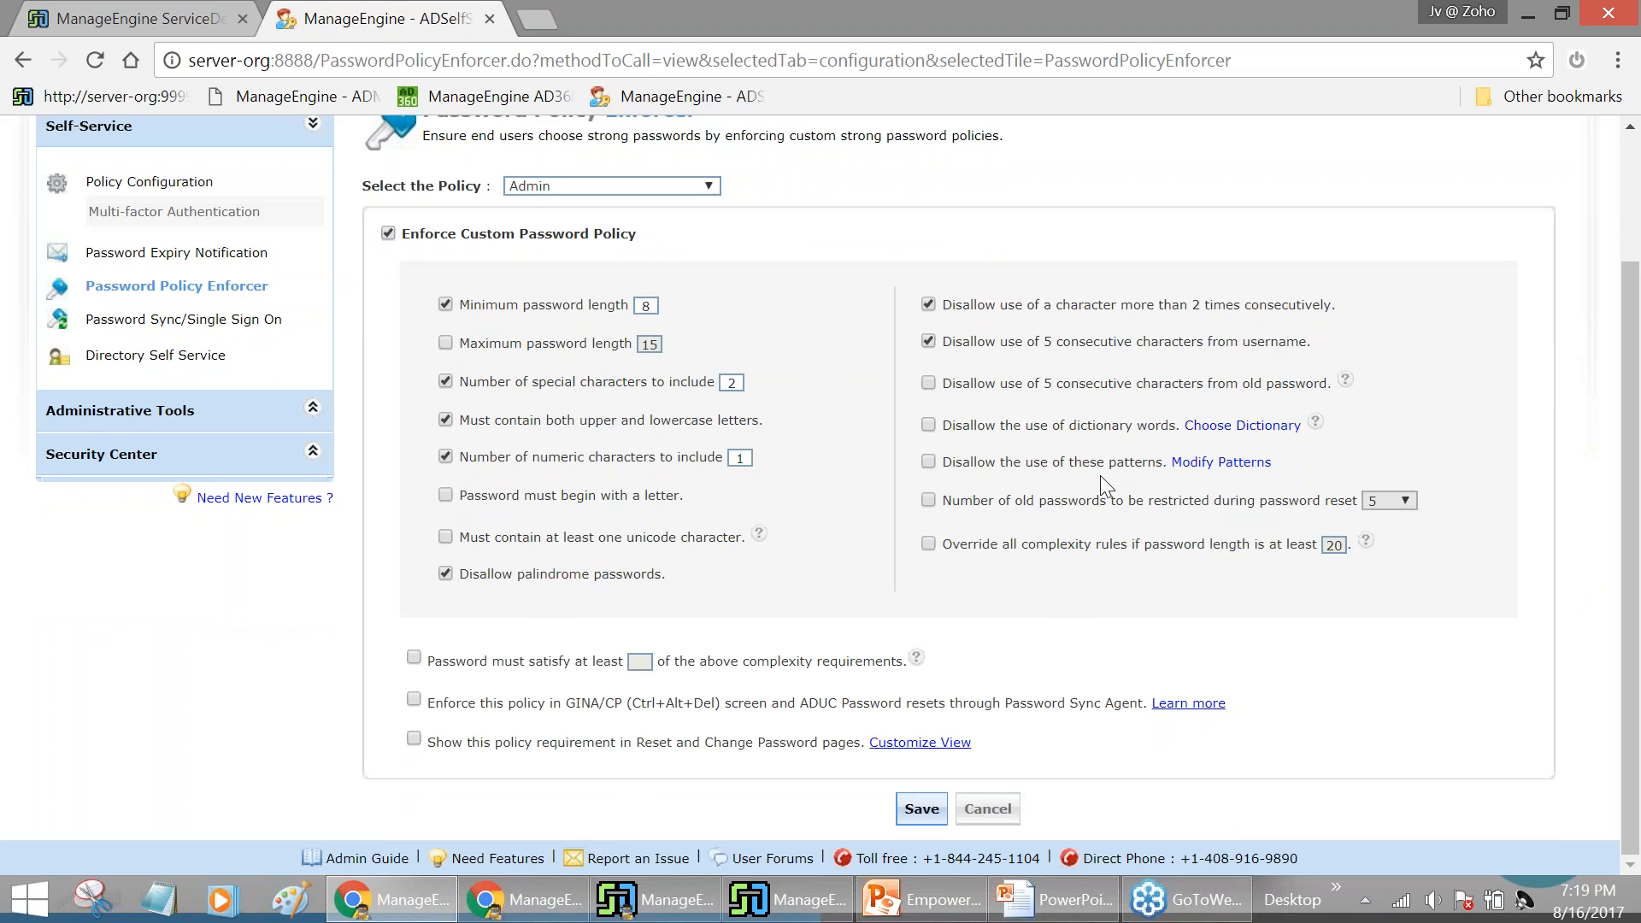
scroll(1053, 572, up, 3)
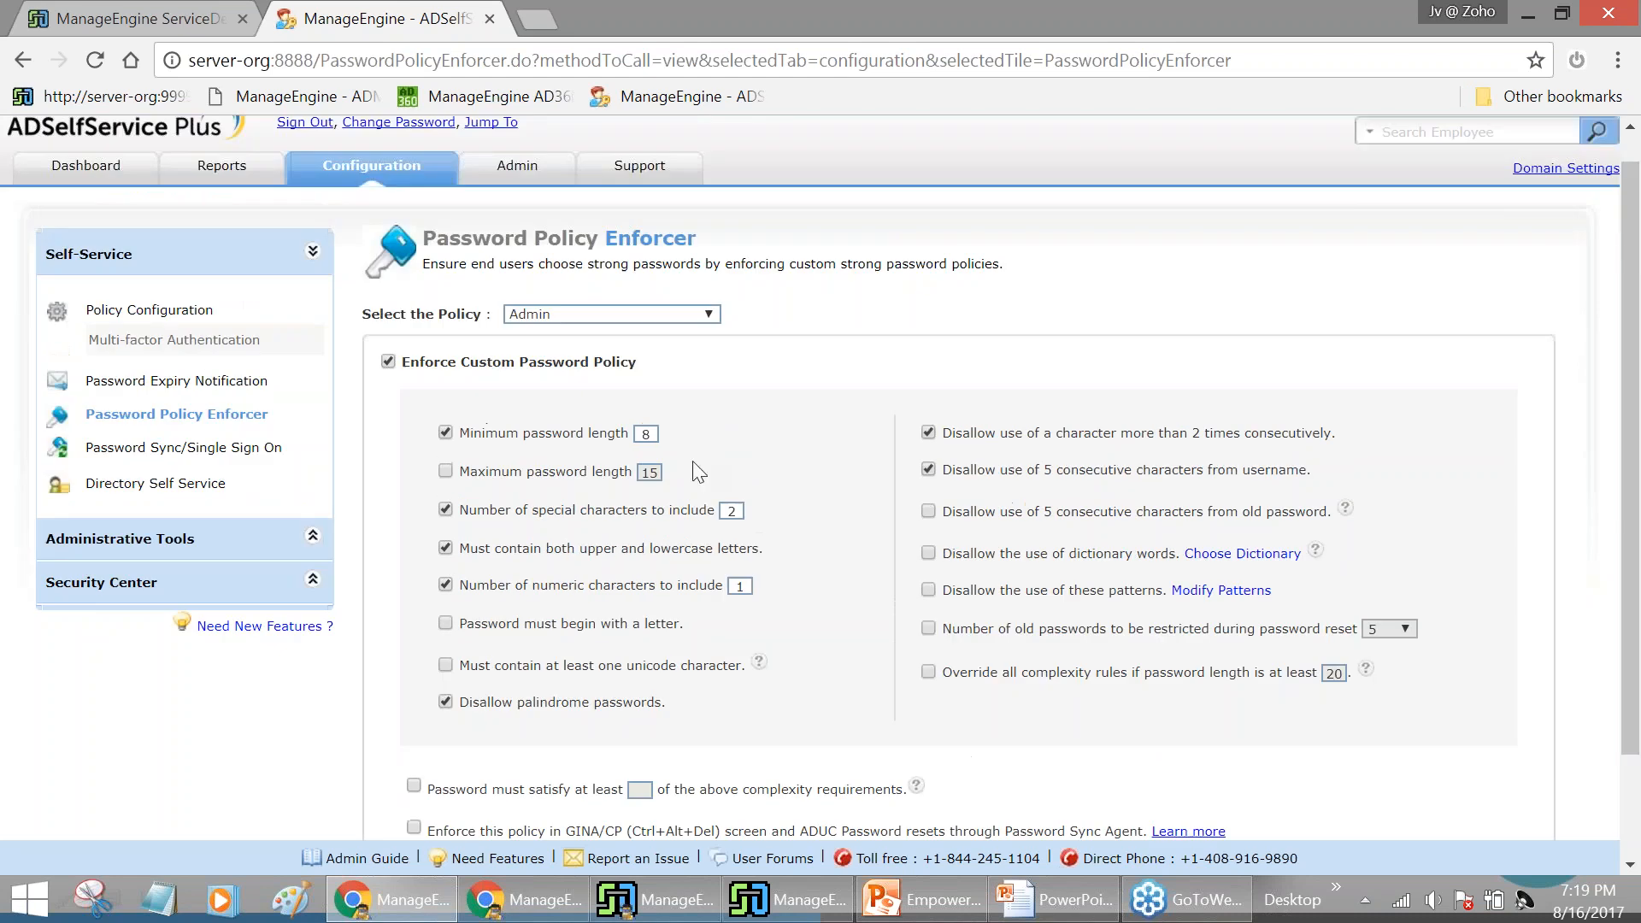
click(389, 362)
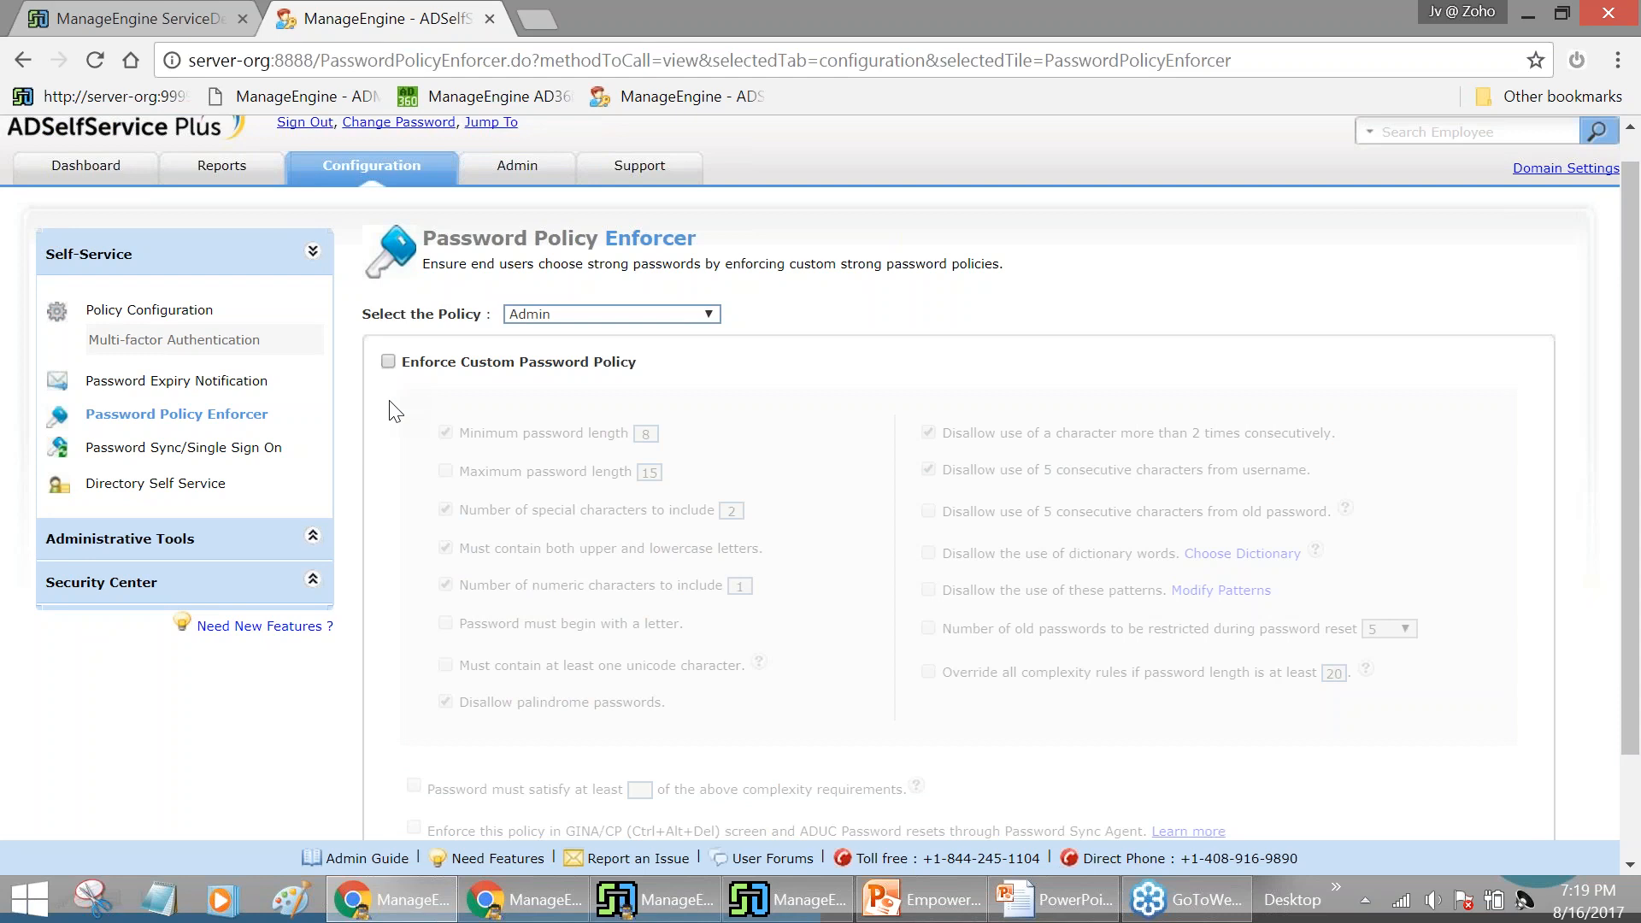
Review the ServiceDesk Plus connection details (server-org, port 9999, http) under Admin > Product Settings > Connection
click(529, 180)
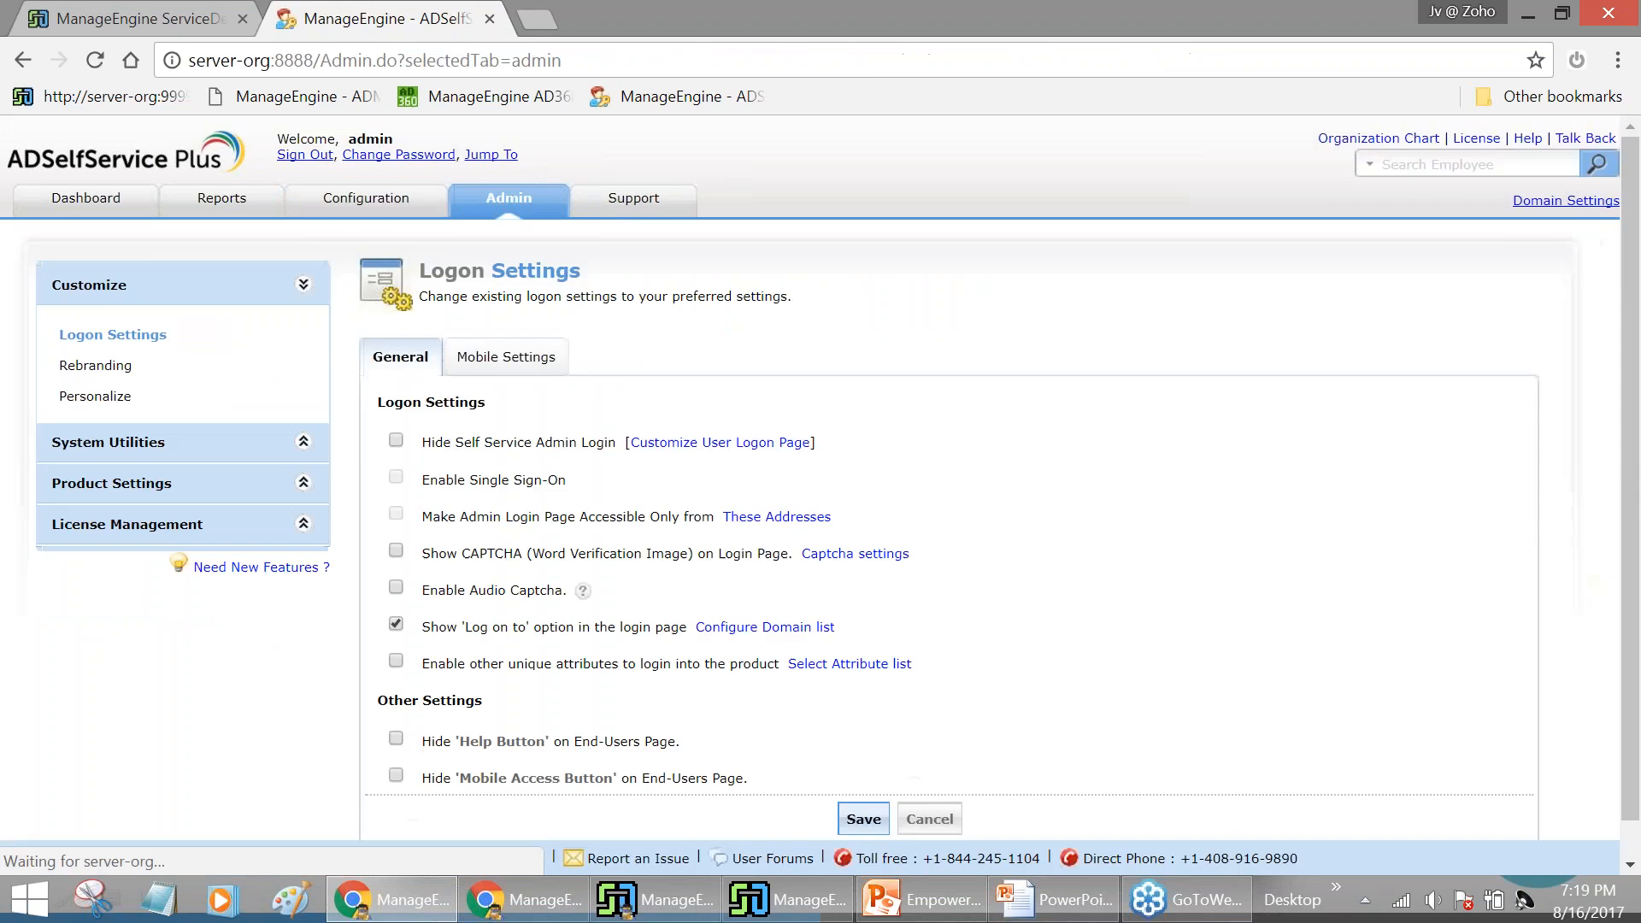
click(202, 485)
click(105, 418)
scroll(1165, 308, down, 2)
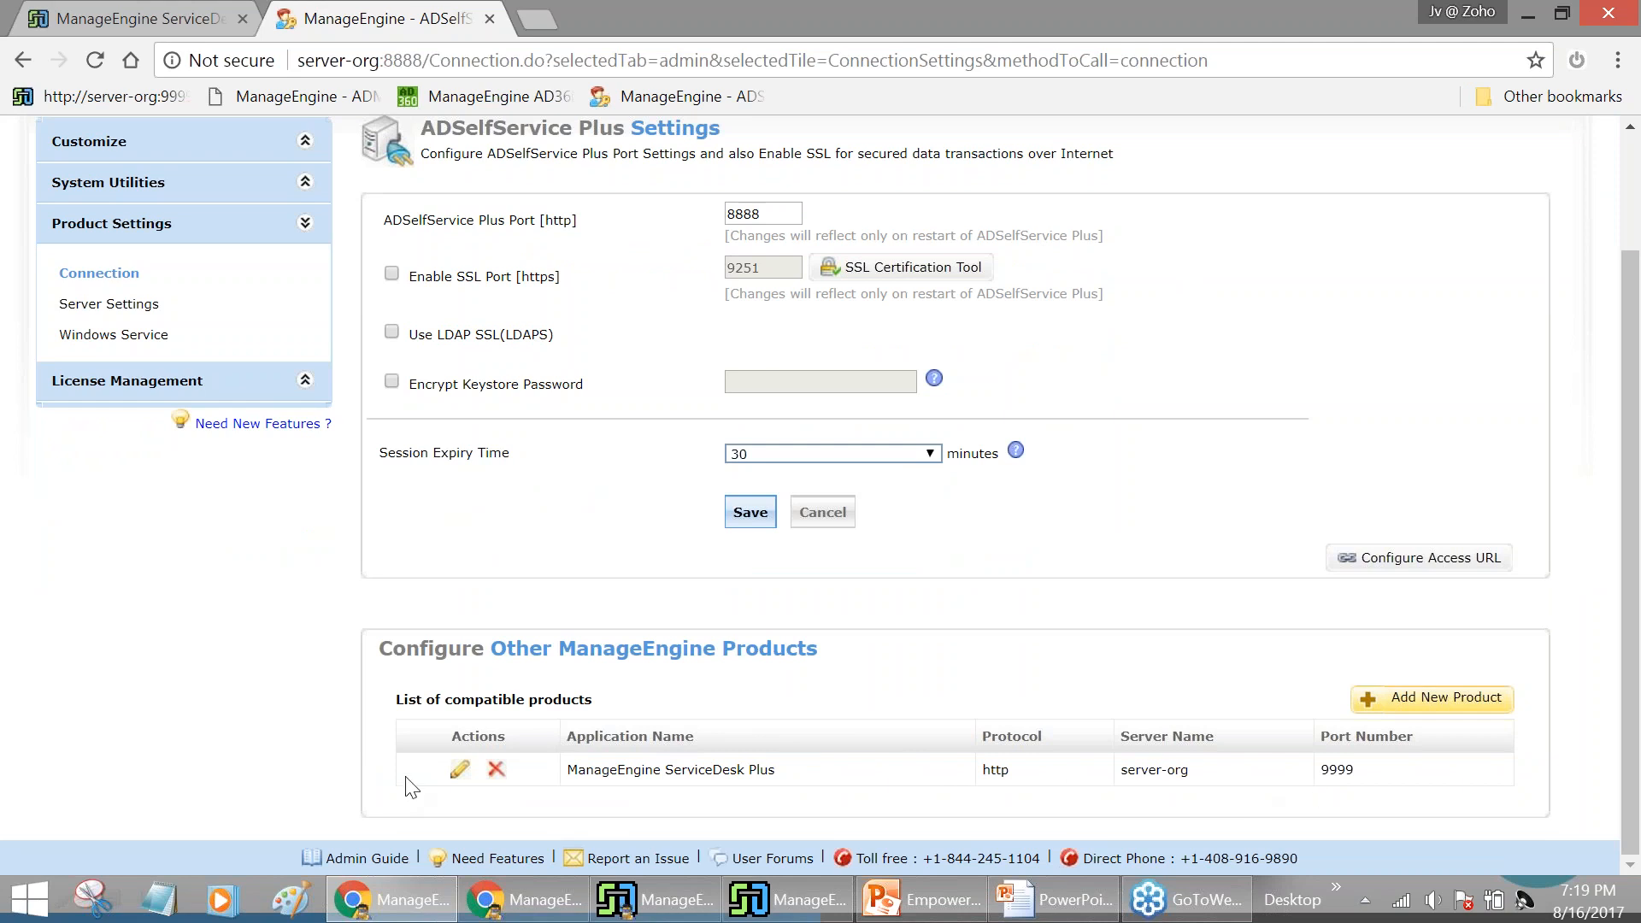
click(460, 774)
scroll(1094, 504, down, 8)
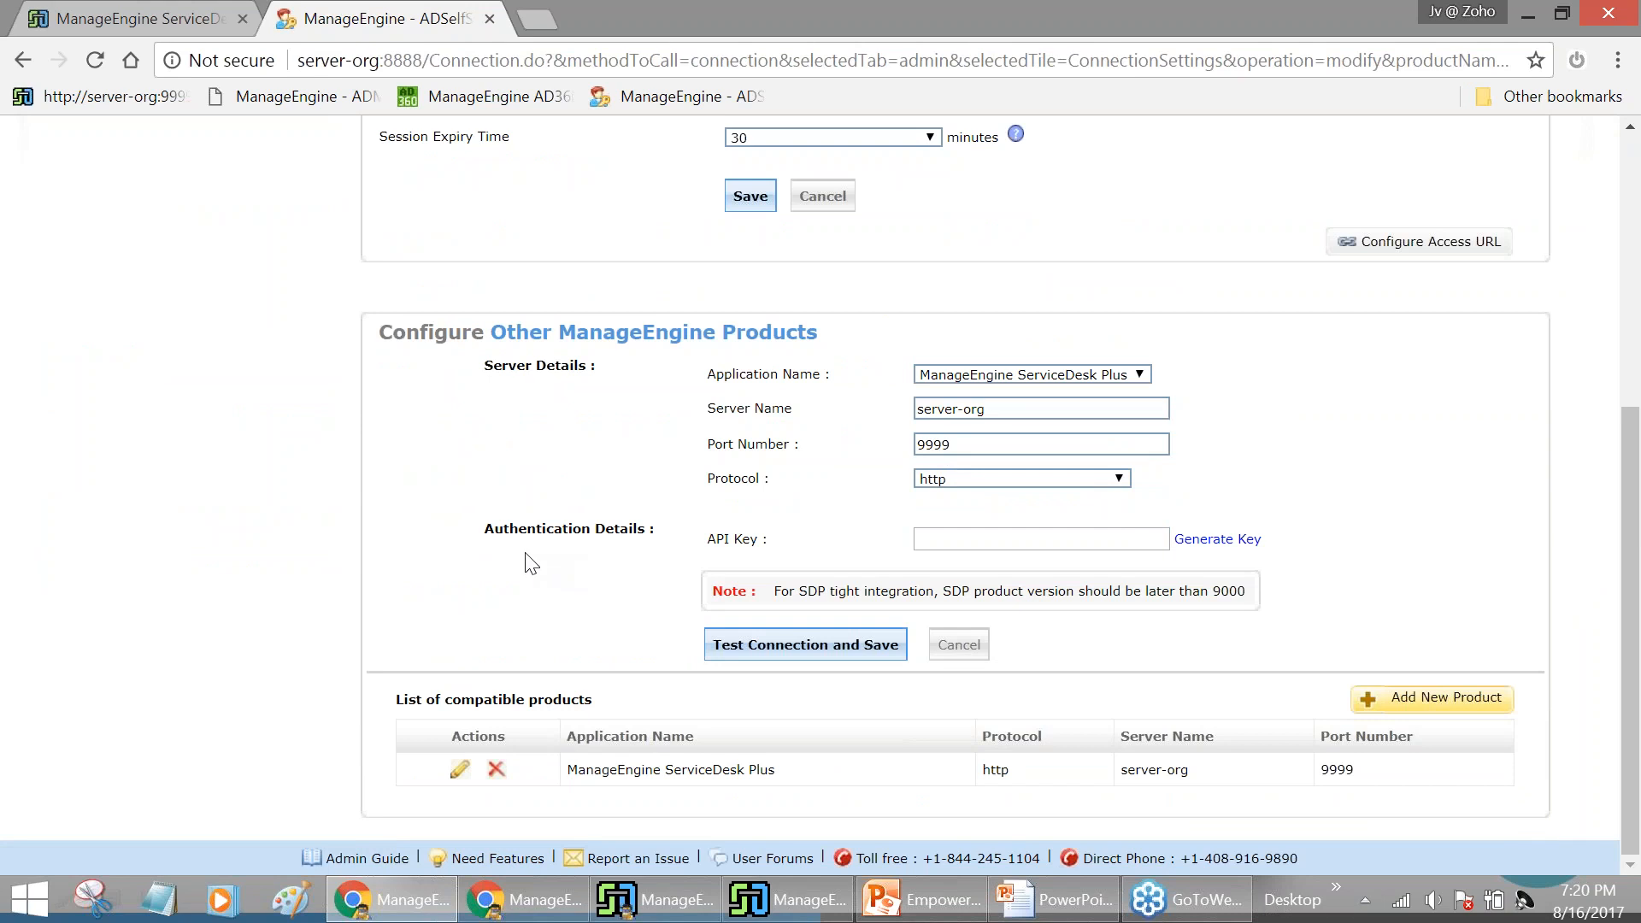
click(162, 19)
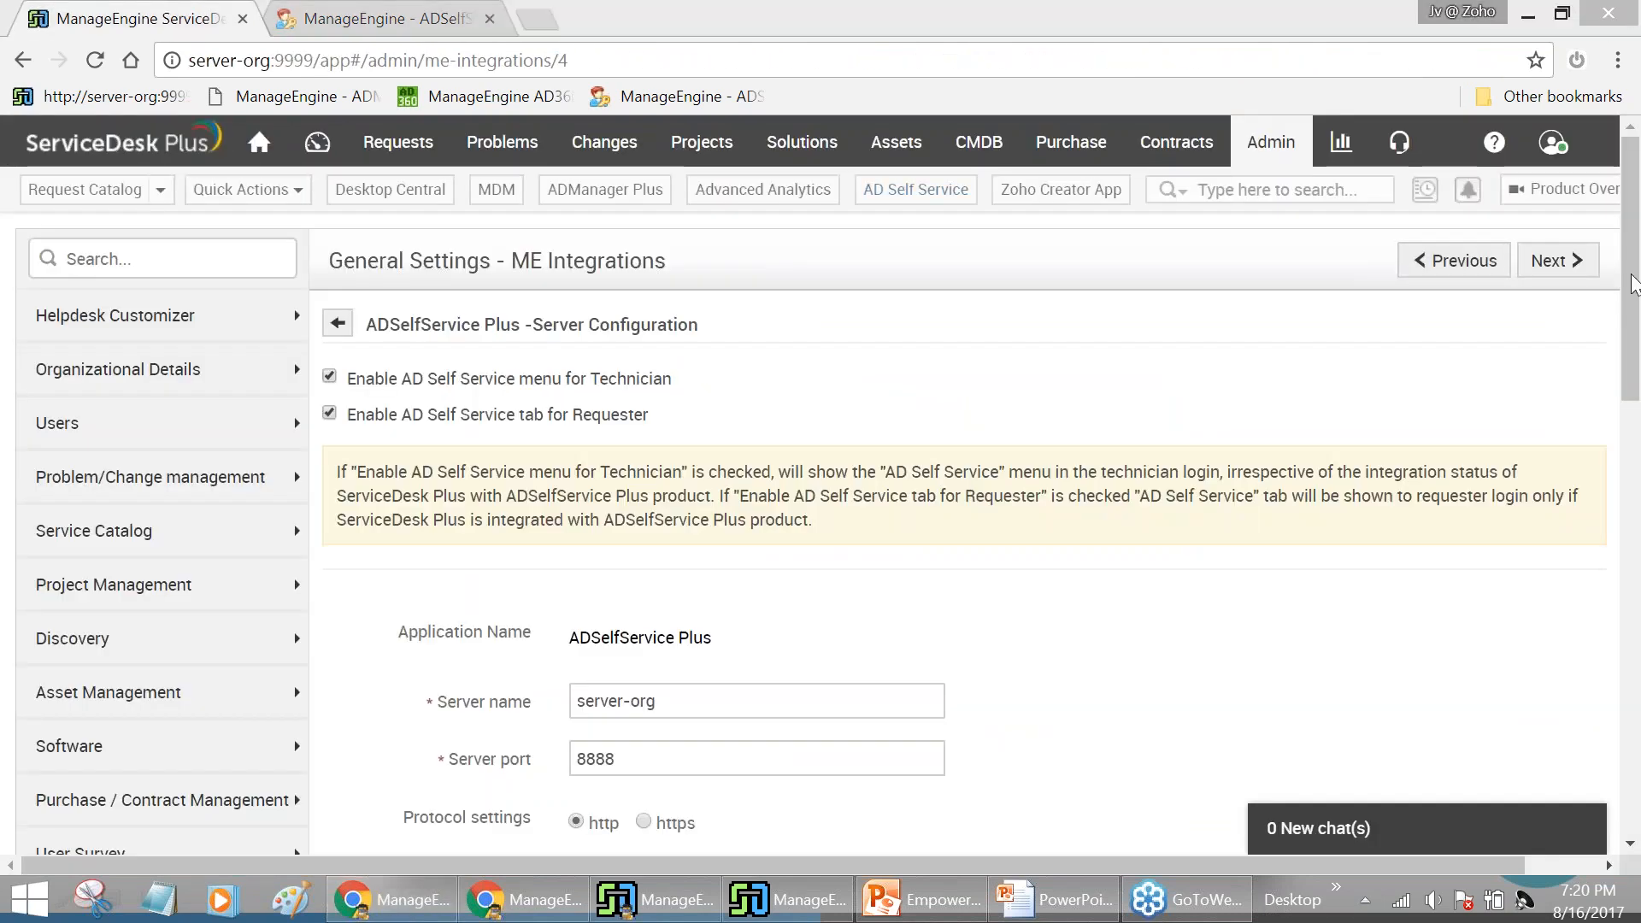
Regenerate the administrator's never-expiring ServiceDesk Plus API key, copy it, and return to ADSelfService Plus
click(1552, 142)
click(1381, 419)
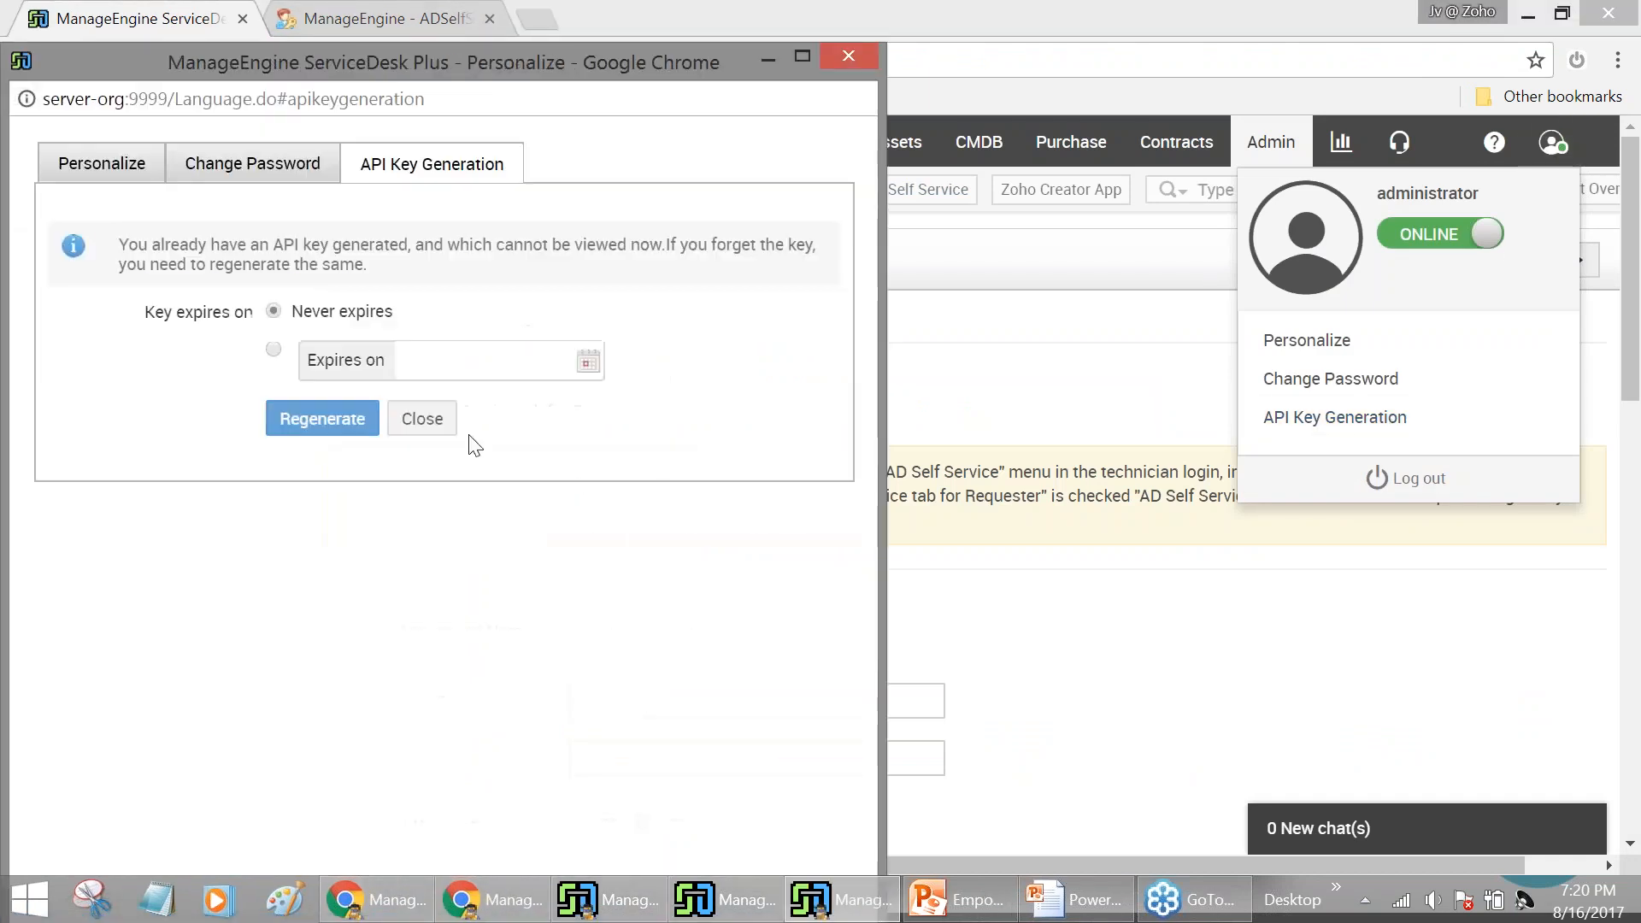
click(329, 421)
drag(310, 414, 651, 419)
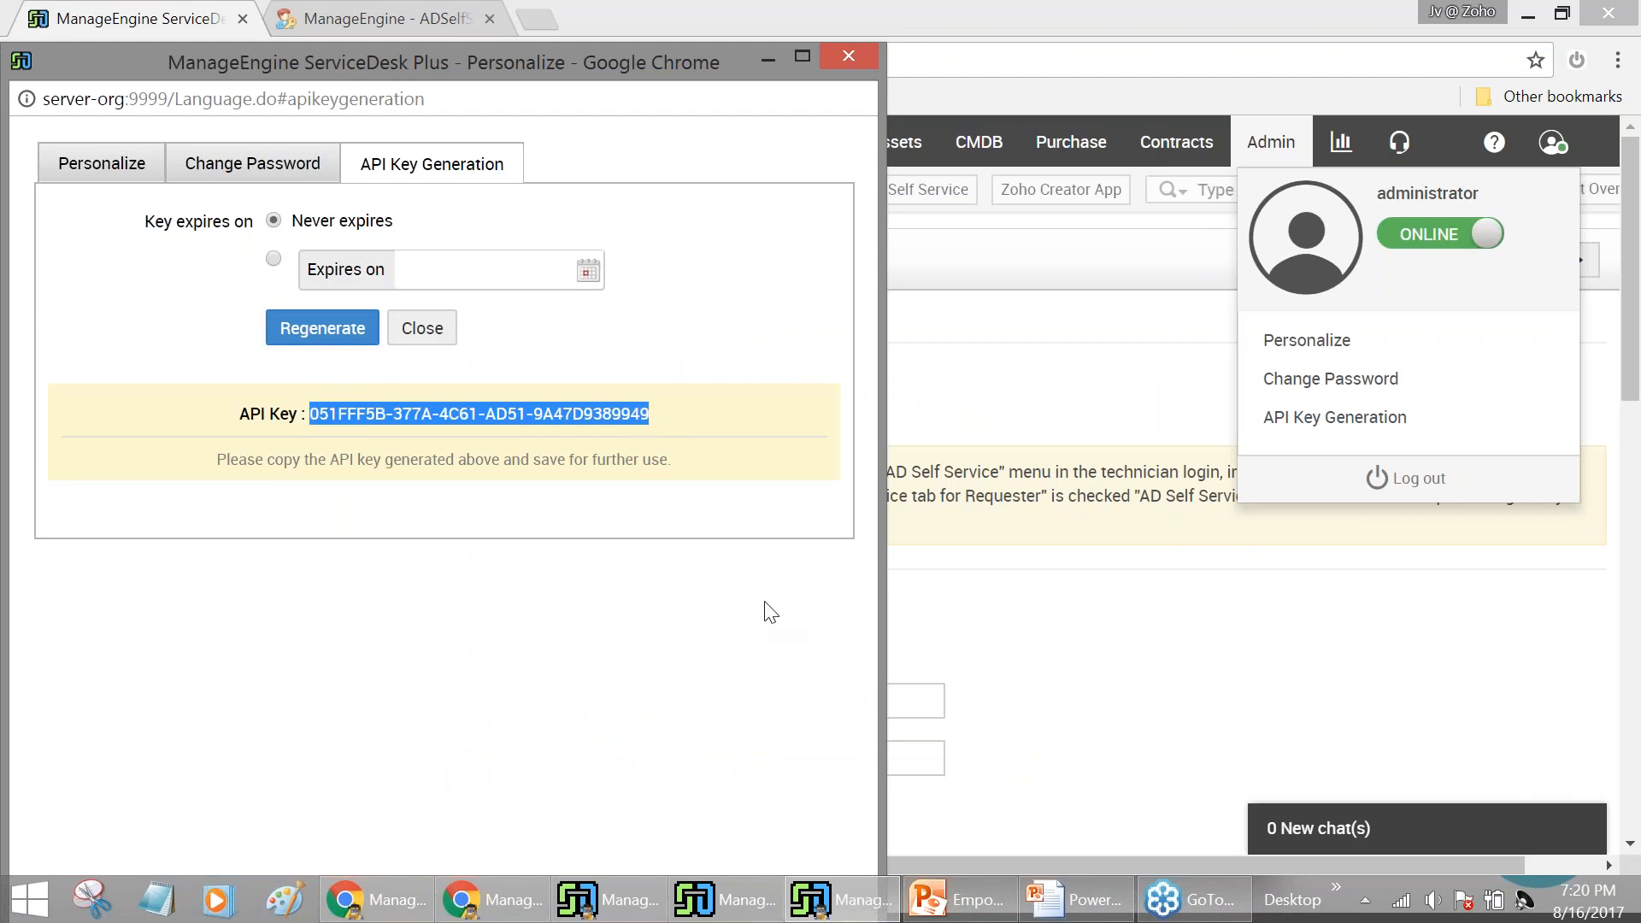
click(872, 46)
click(373, 15)
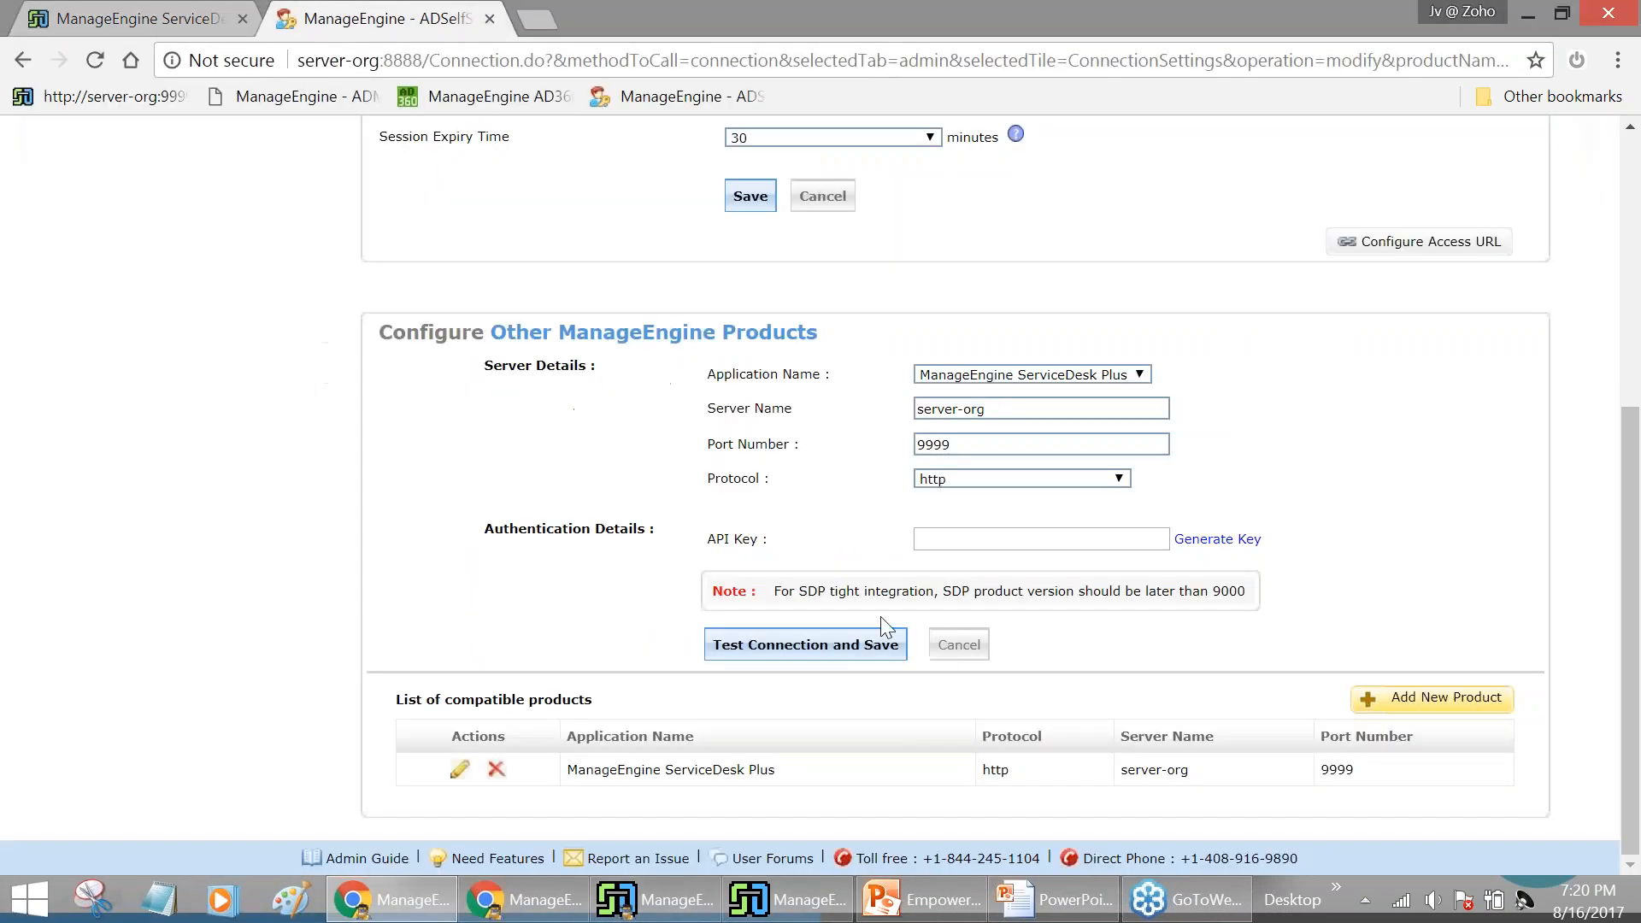
Paste the API key into the ServiceDesk Plus connection, then test the connection and save
click(1089, 541)
key(ctrl+v)
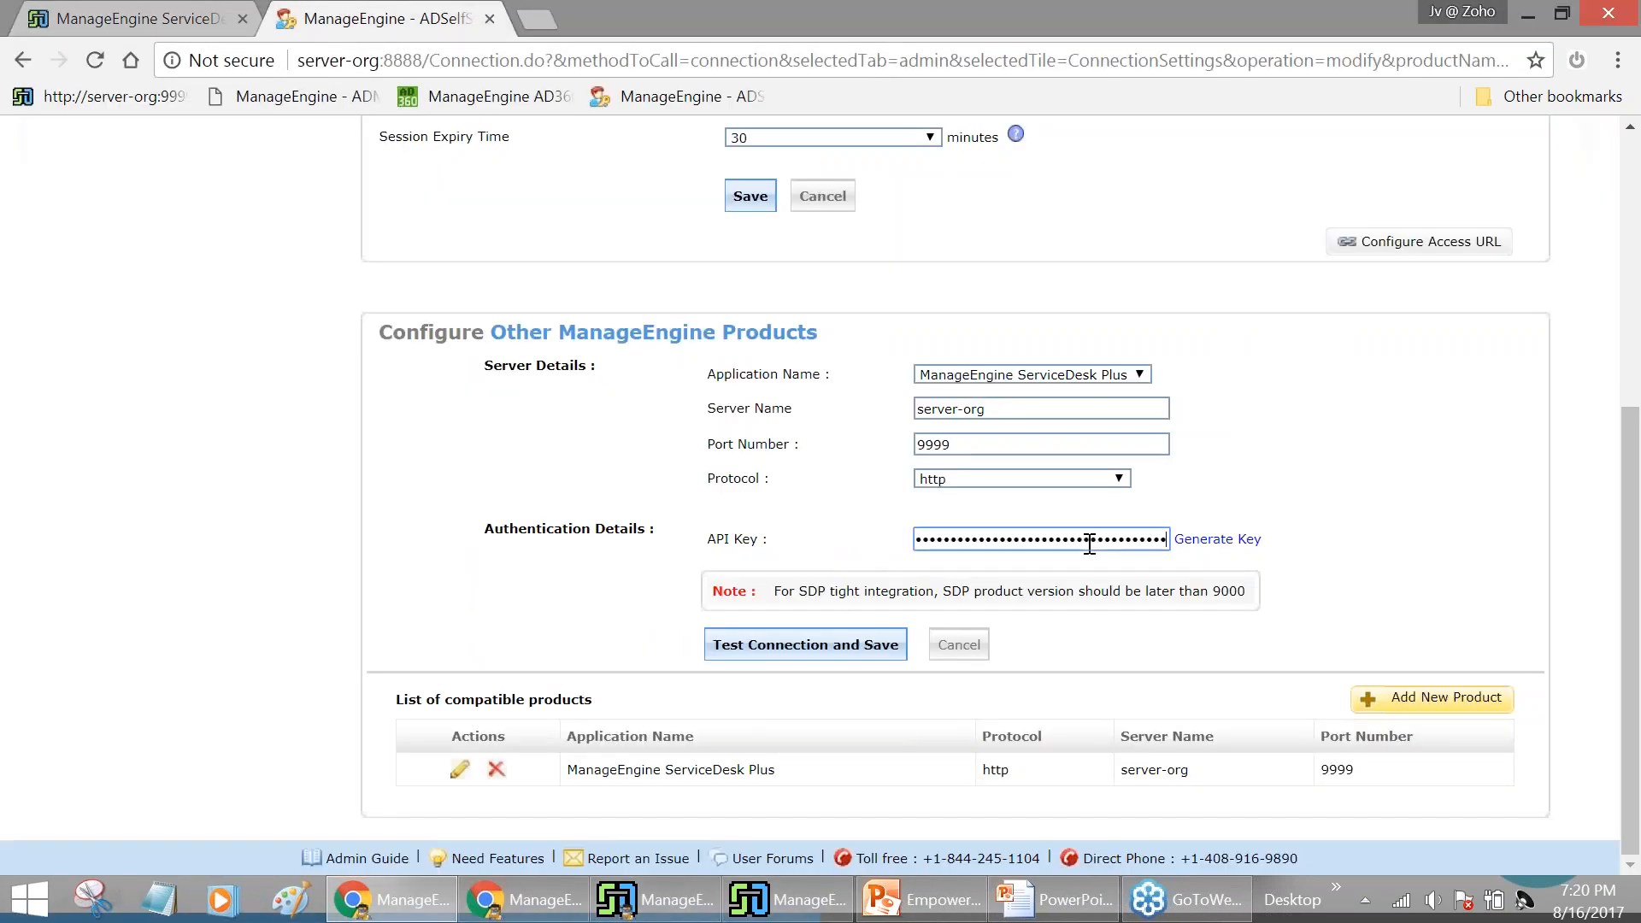
click(816, 648)
scroll(897, 641, down, 3)
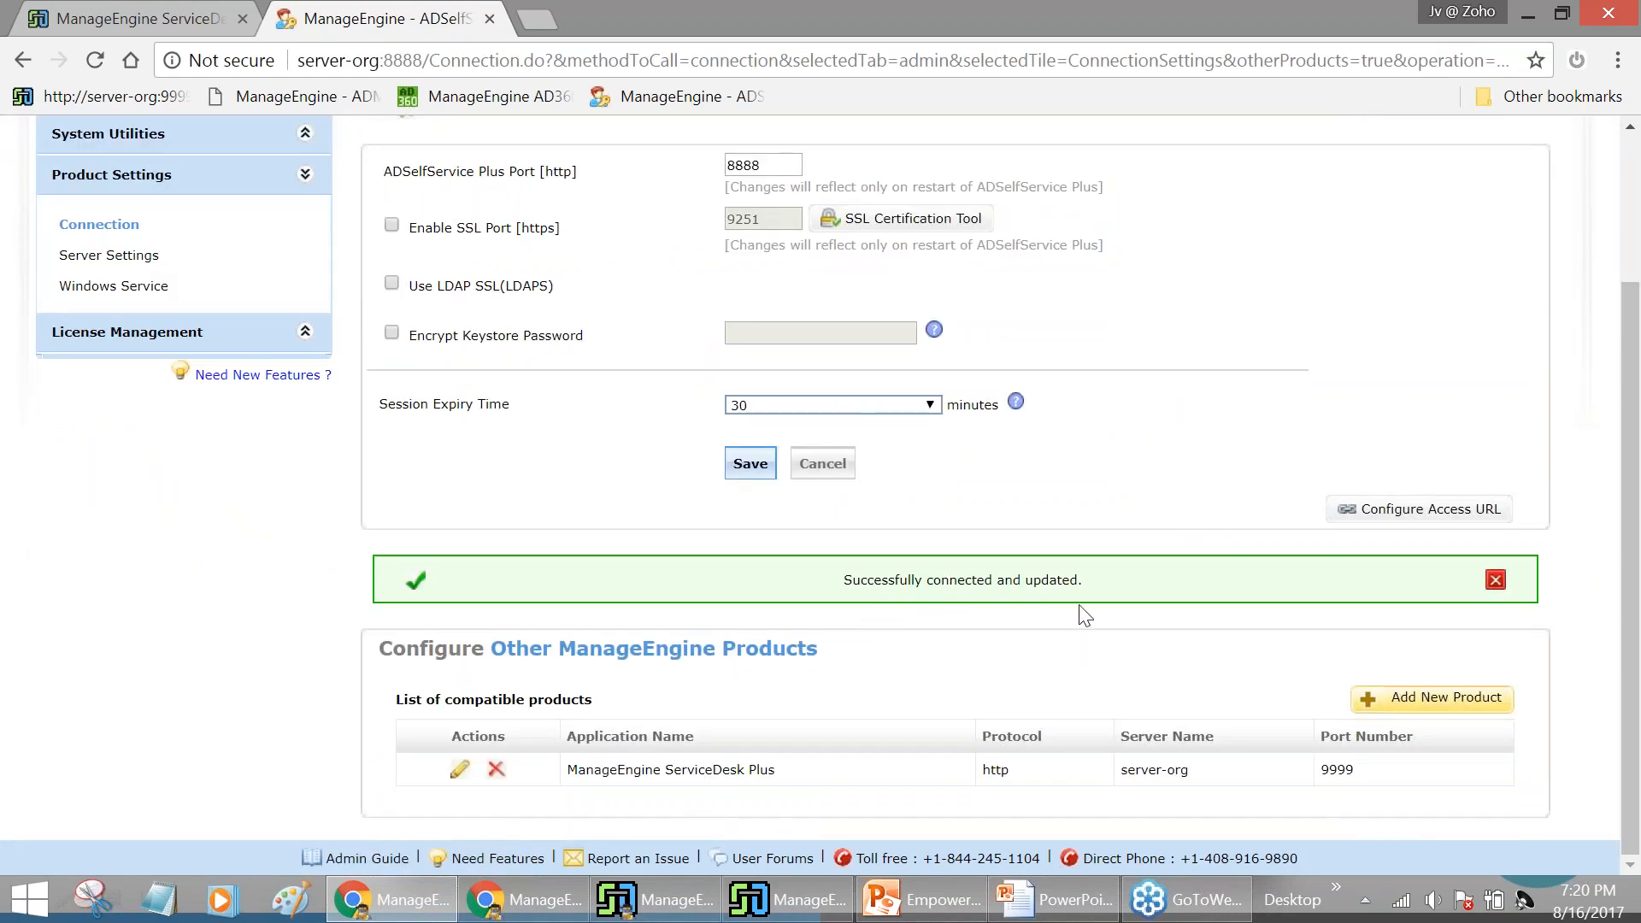
scroll(1099, 606, up, 2)
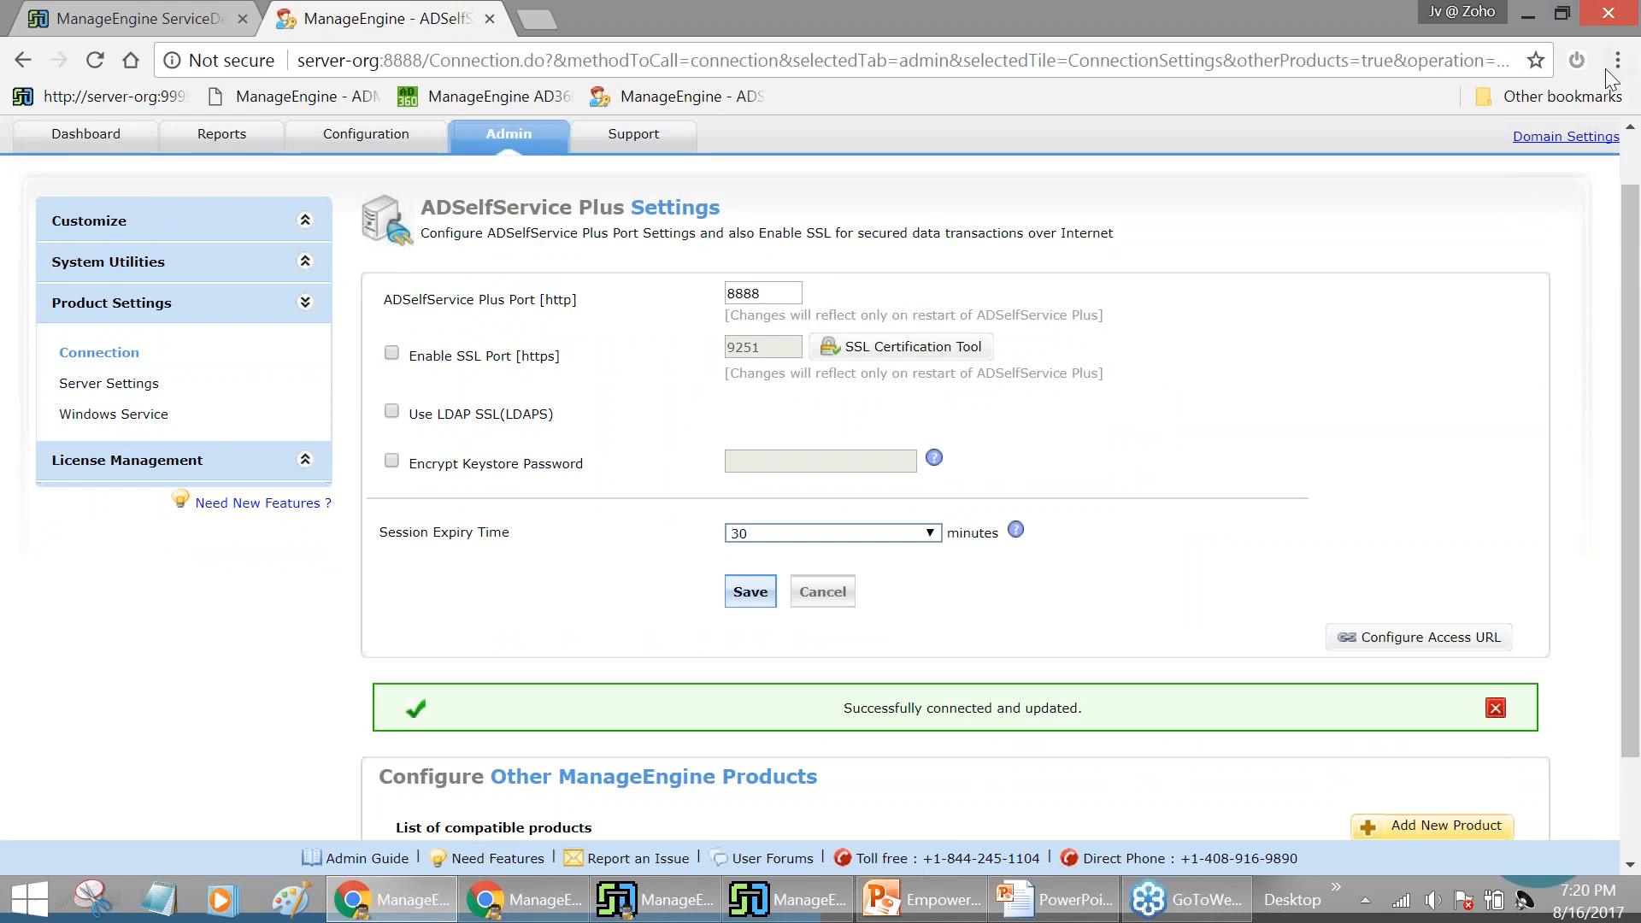
Show the integration overview slide, then return to the ADSelfService Plus settings page
click(1060, 902)
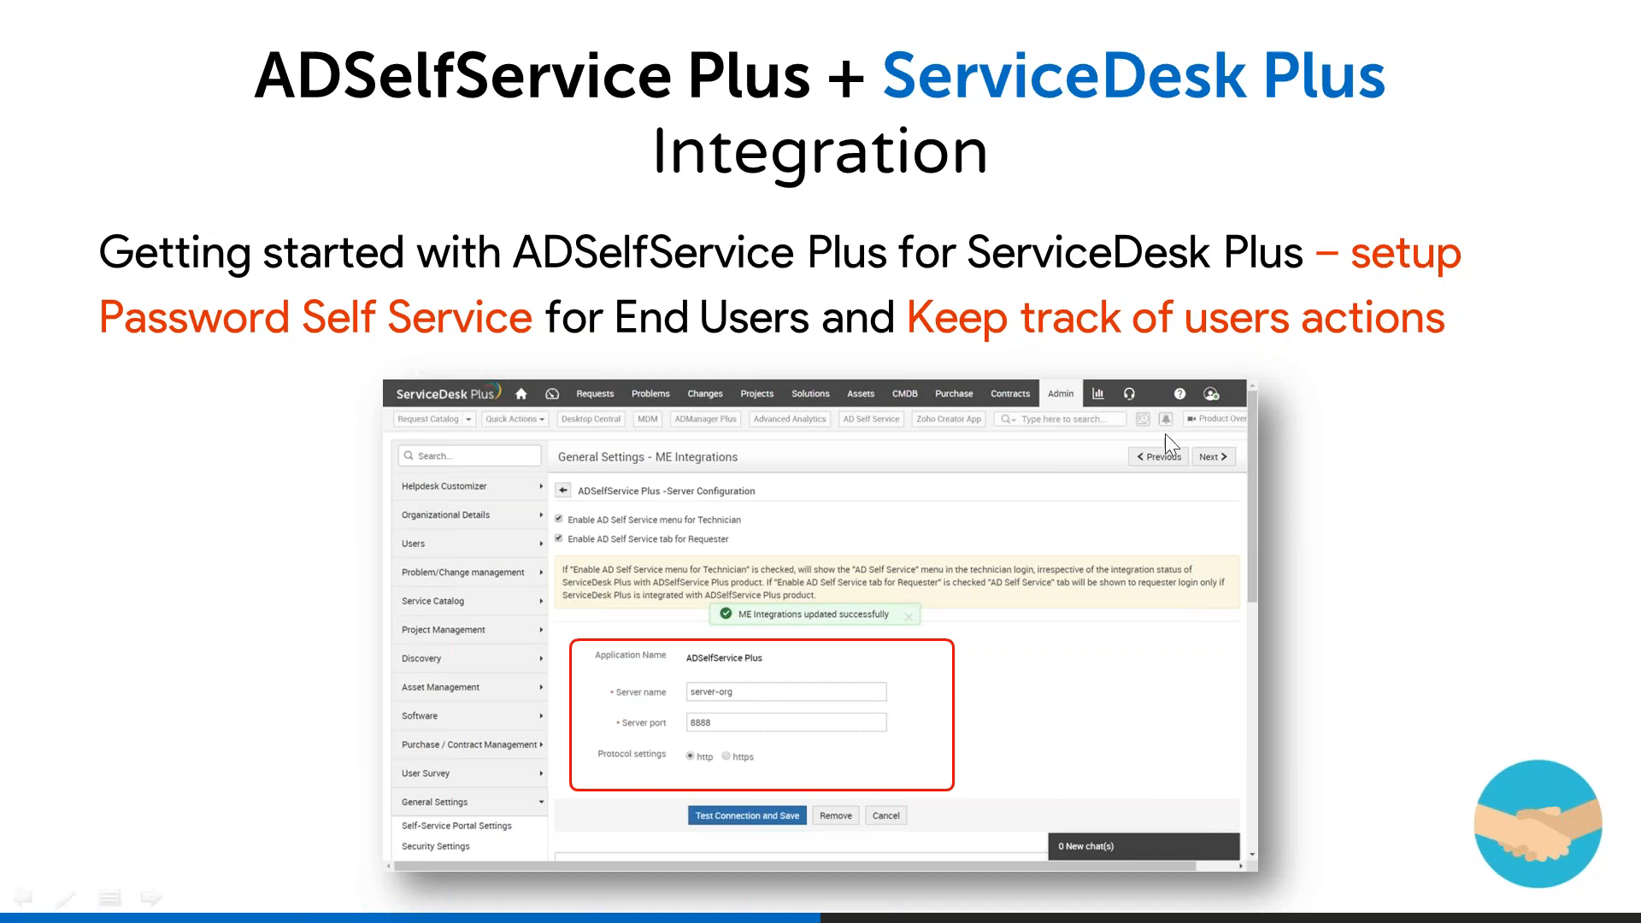
key(alt+Tab)
key(alt+Tab)
key(alt+shift+Tab)
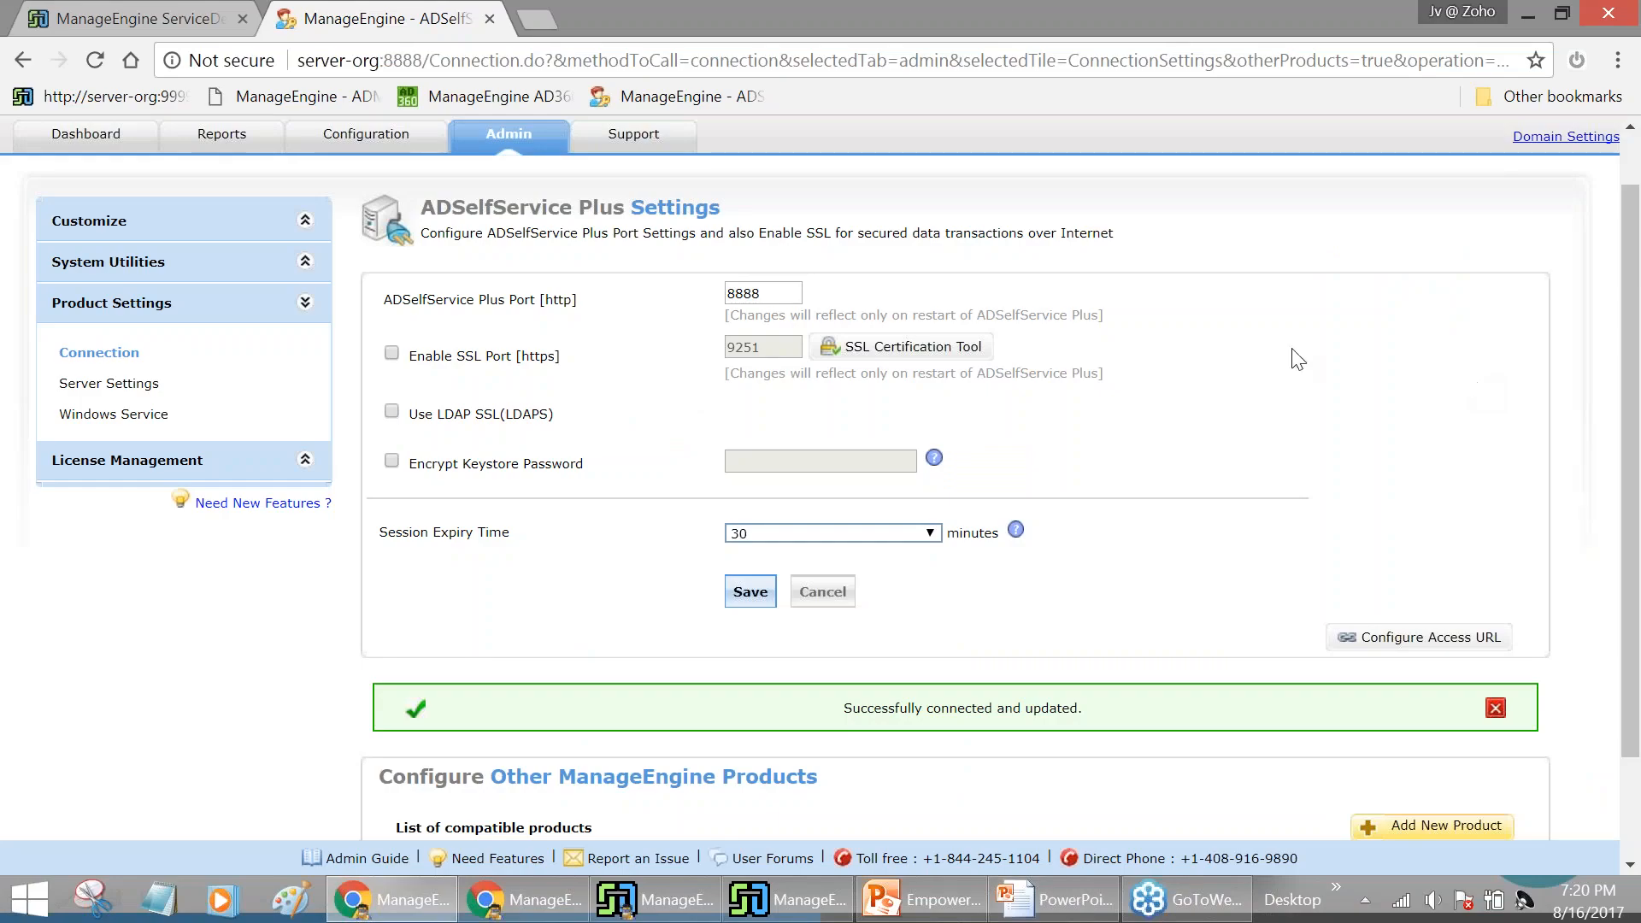
scroll(1180, 368, up, 1)
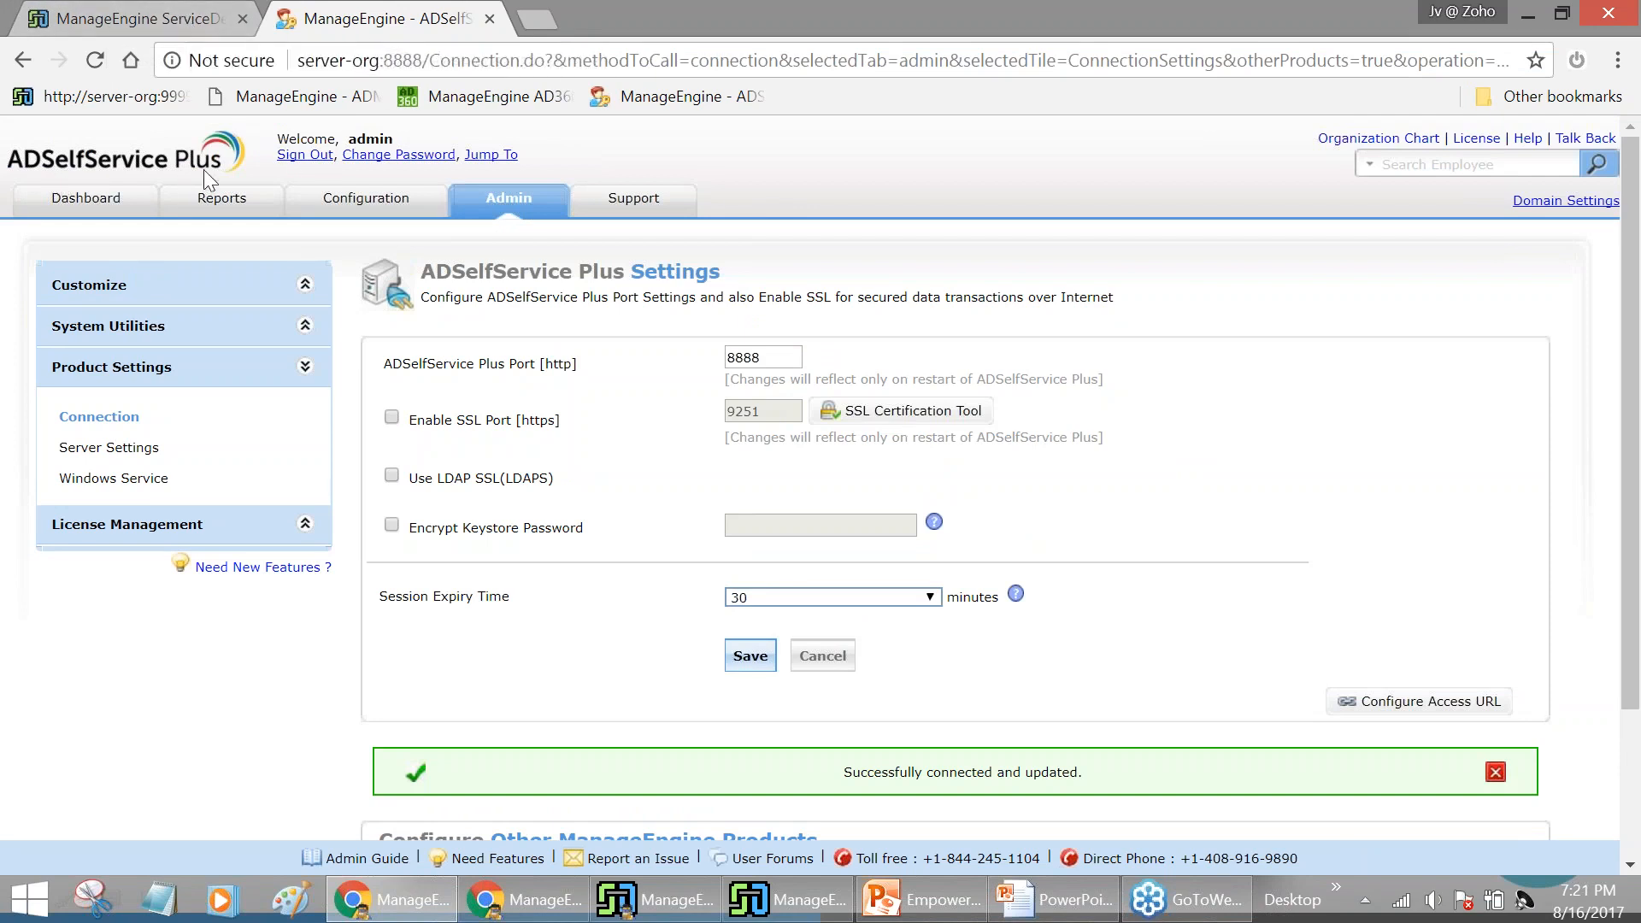
Start a new self-service policy covering the Finance OU under Self-Service
click(383, 215)
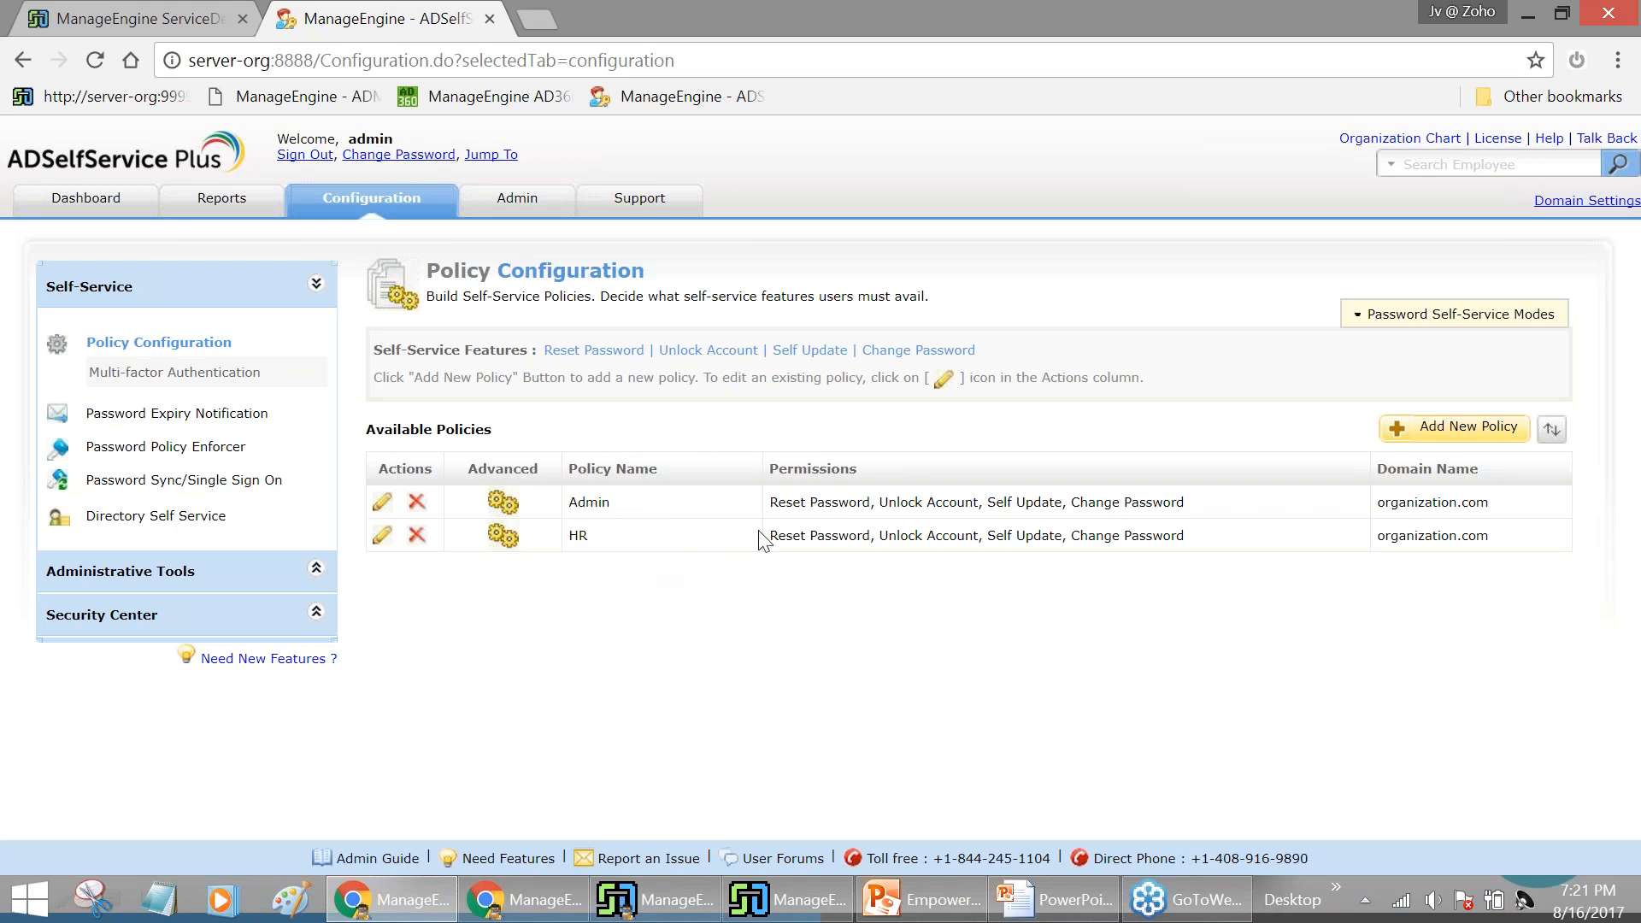
click(1466, 444)
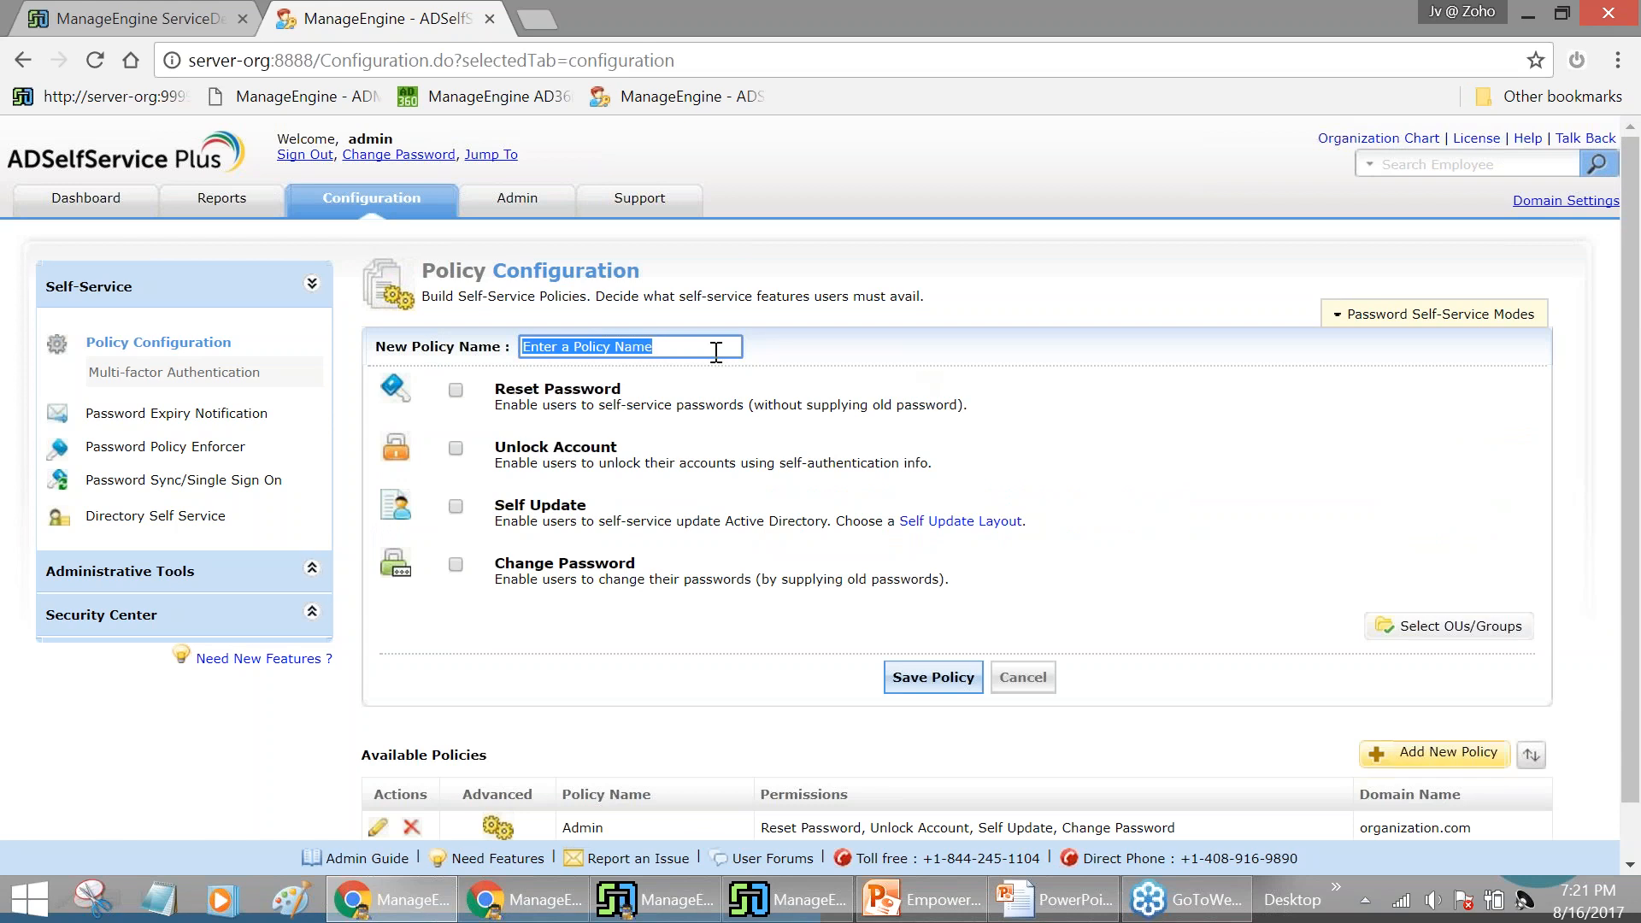
click(1402, 629)
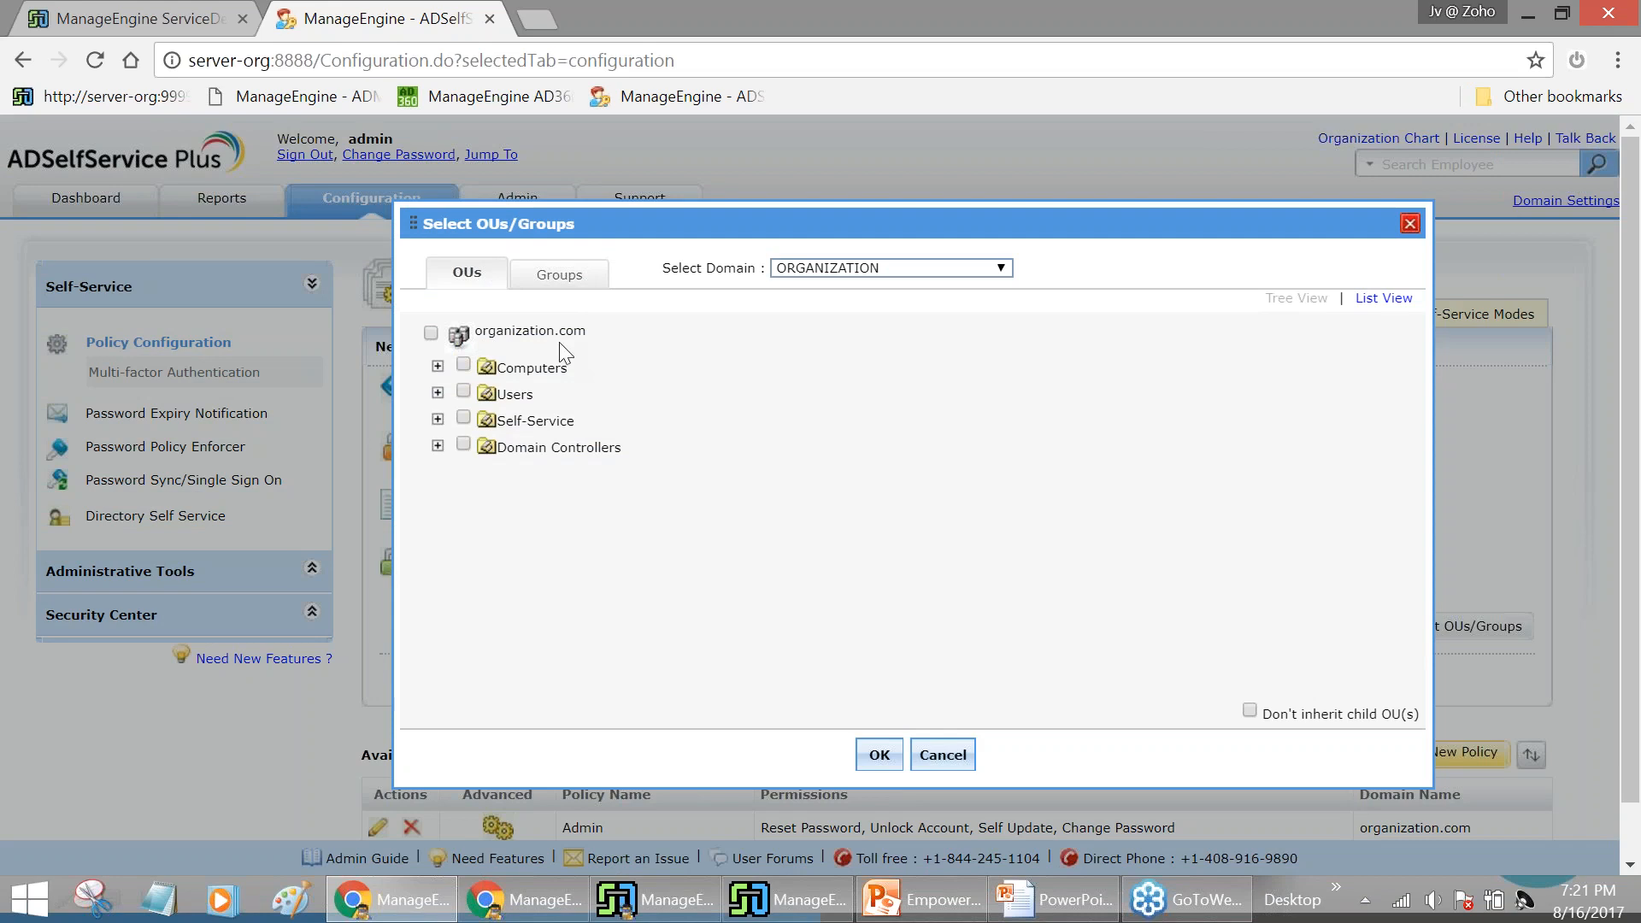
click(438, 419)
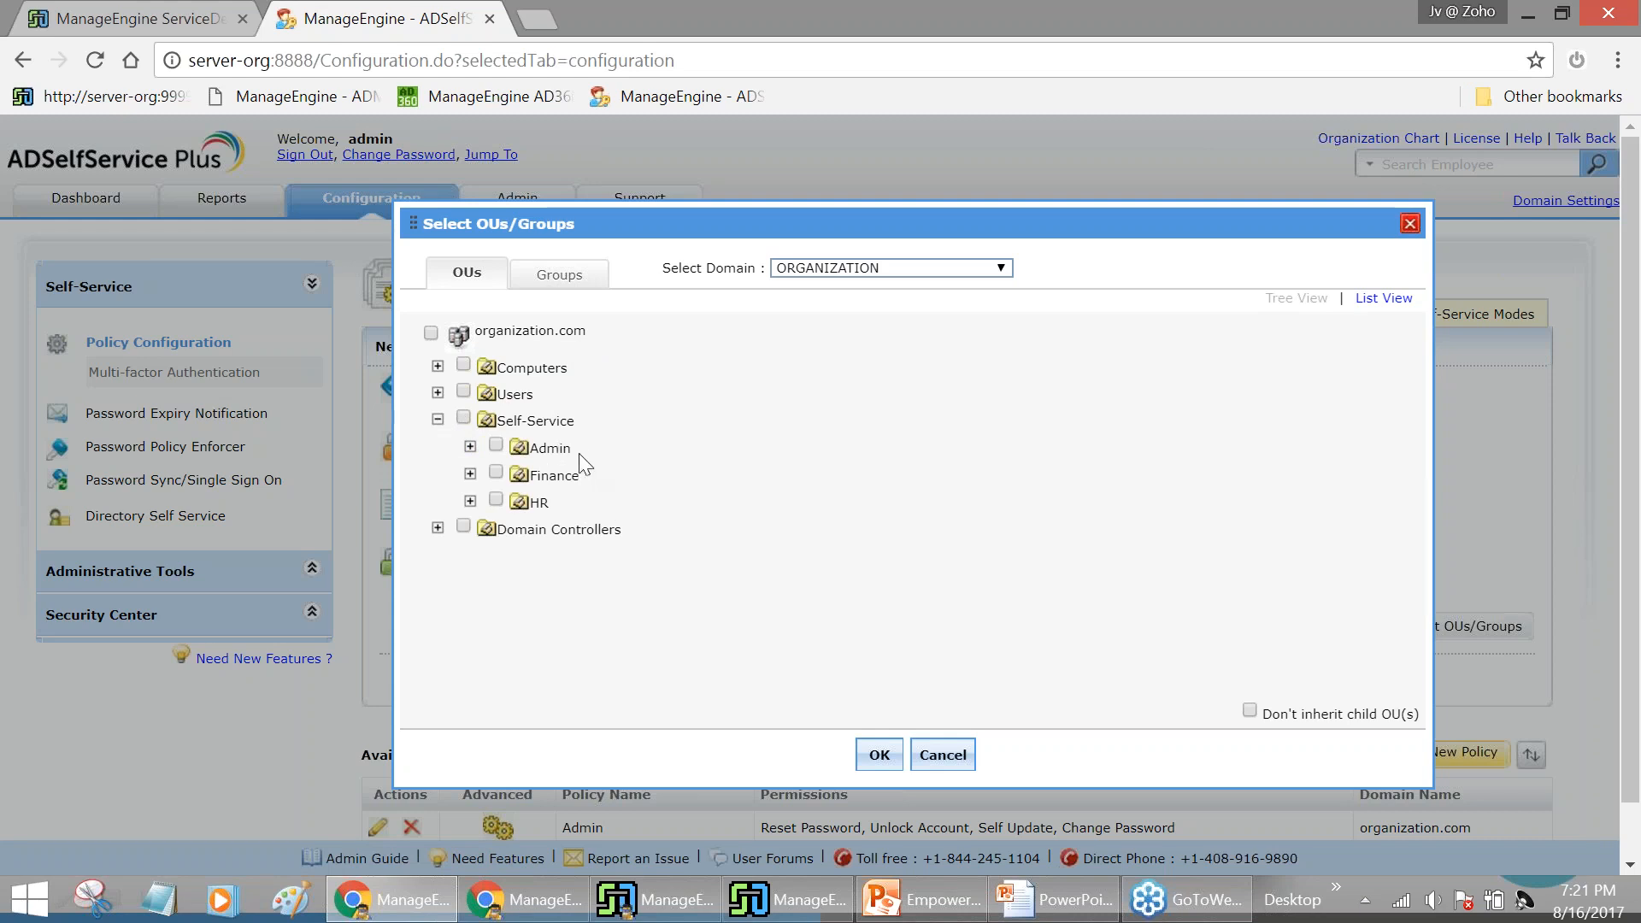
click(495, 473)
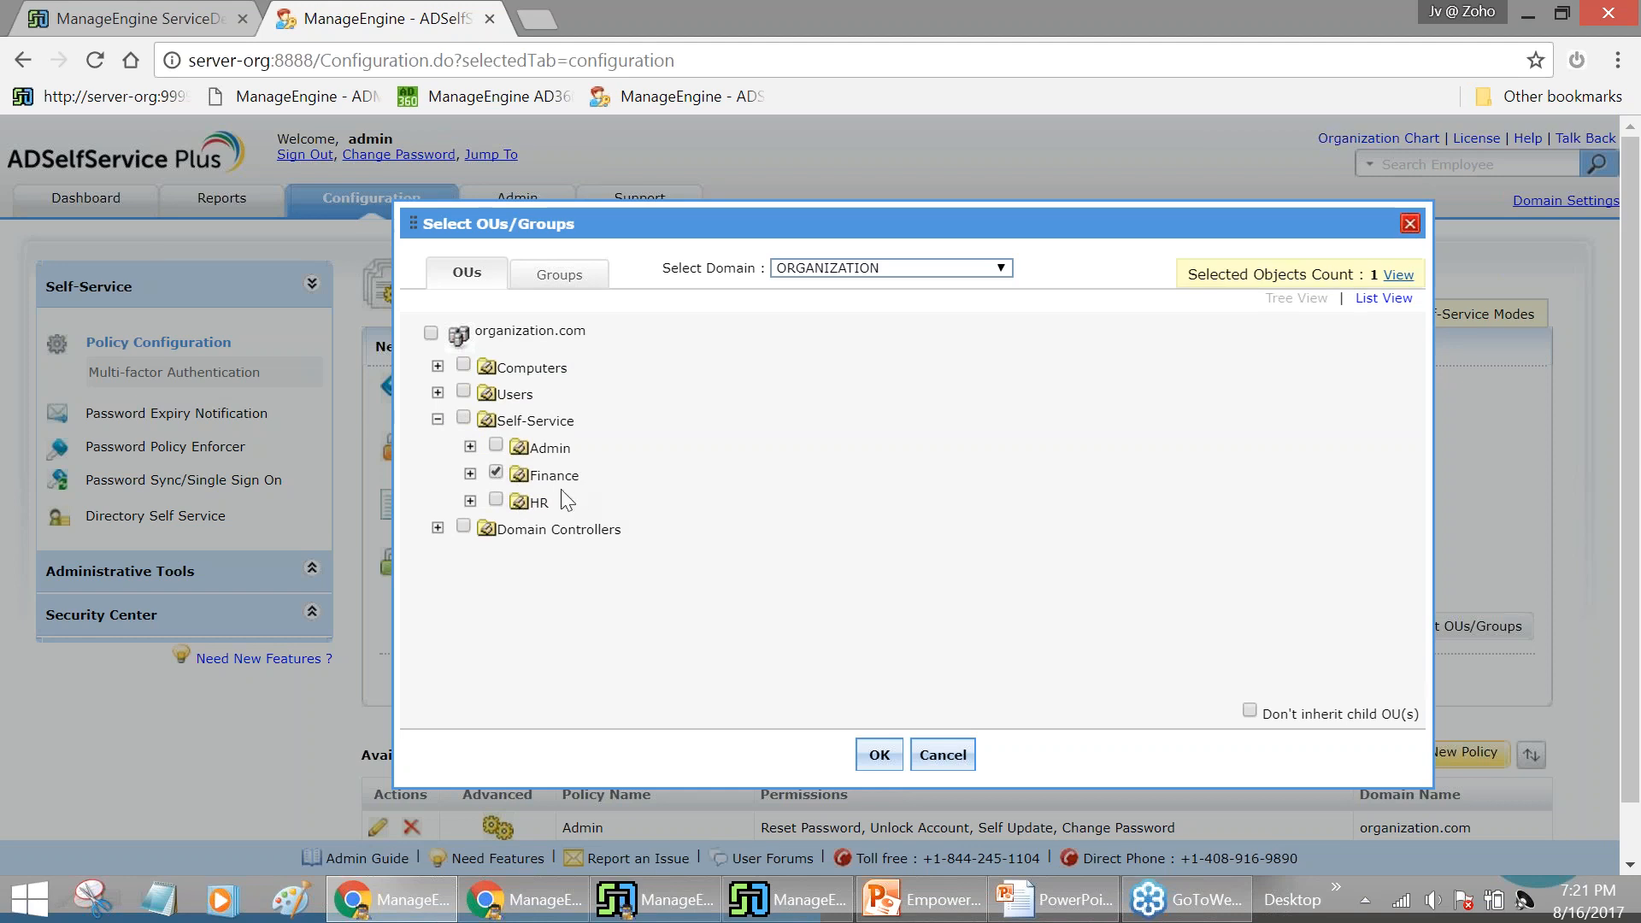
click(880, 756)
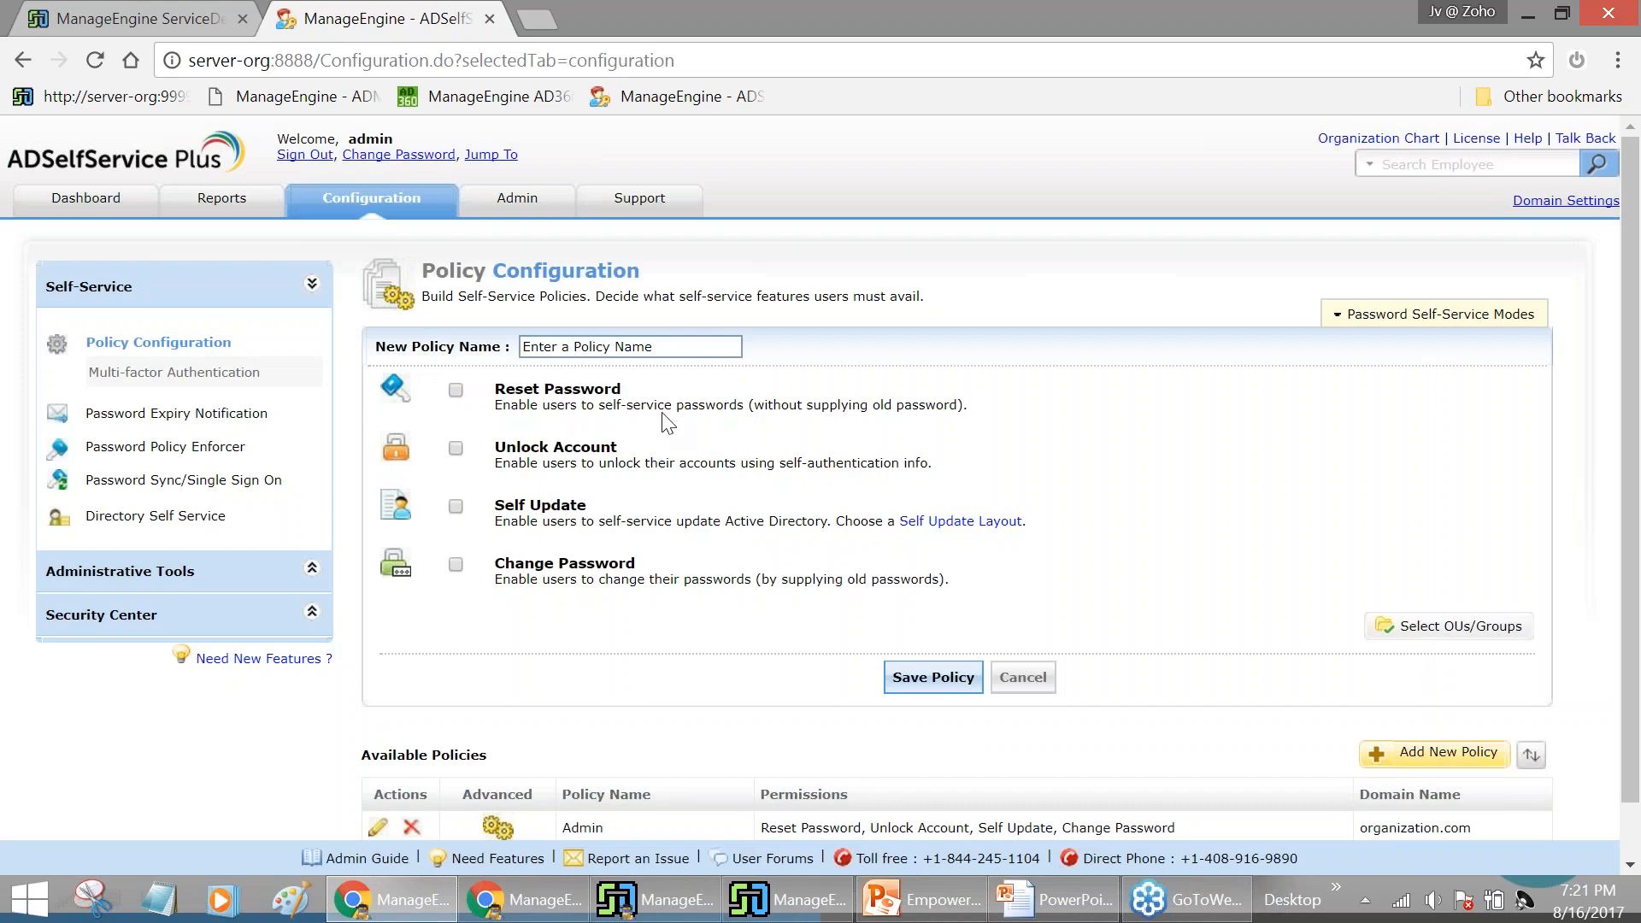
Name the policy Finance, allow Reset Password, Unlock Account and Change Password, and save it
click(667, 342)
text(Fia)
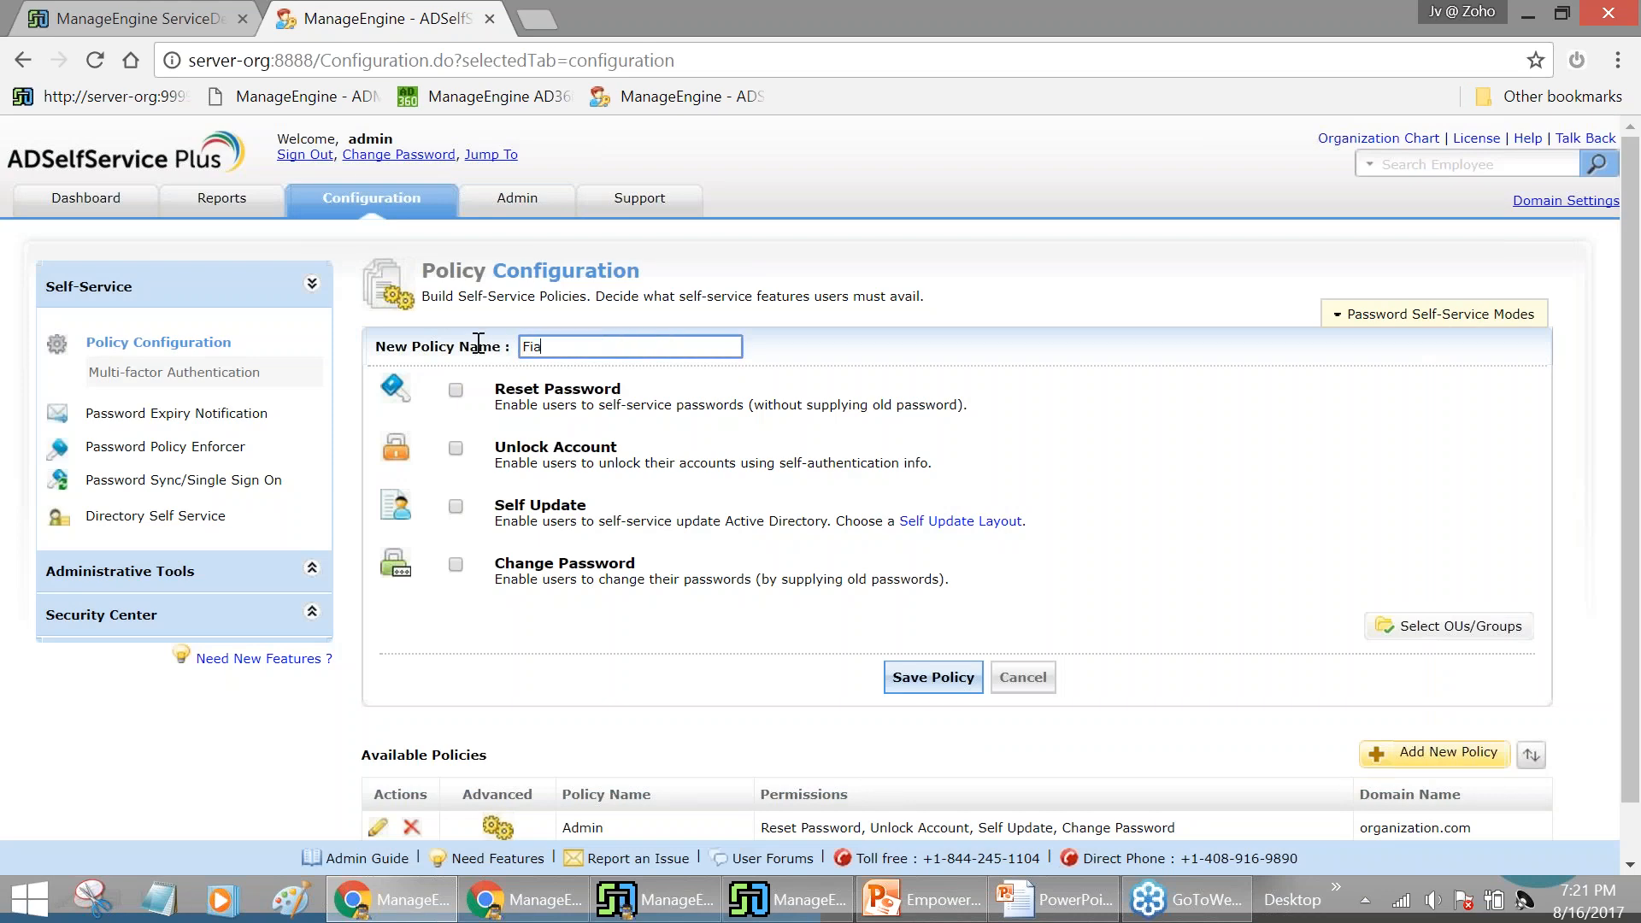
text(nnance)
click(455, 391)
click(455, 448)
click(456, 566)
click(923, 684)
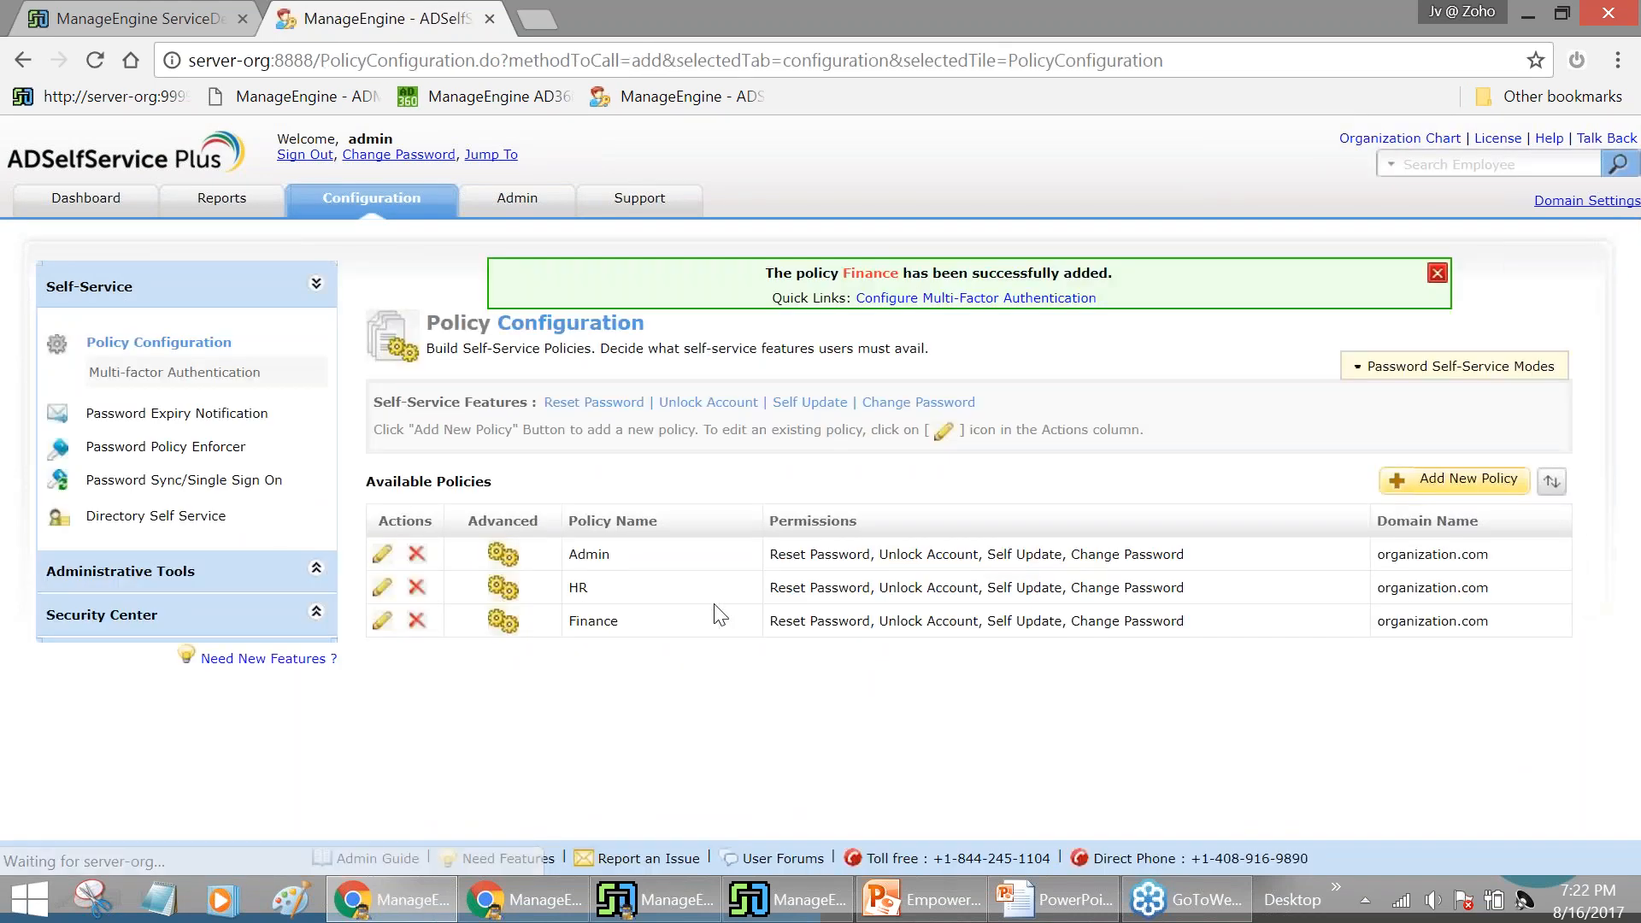
click(1437, 274)
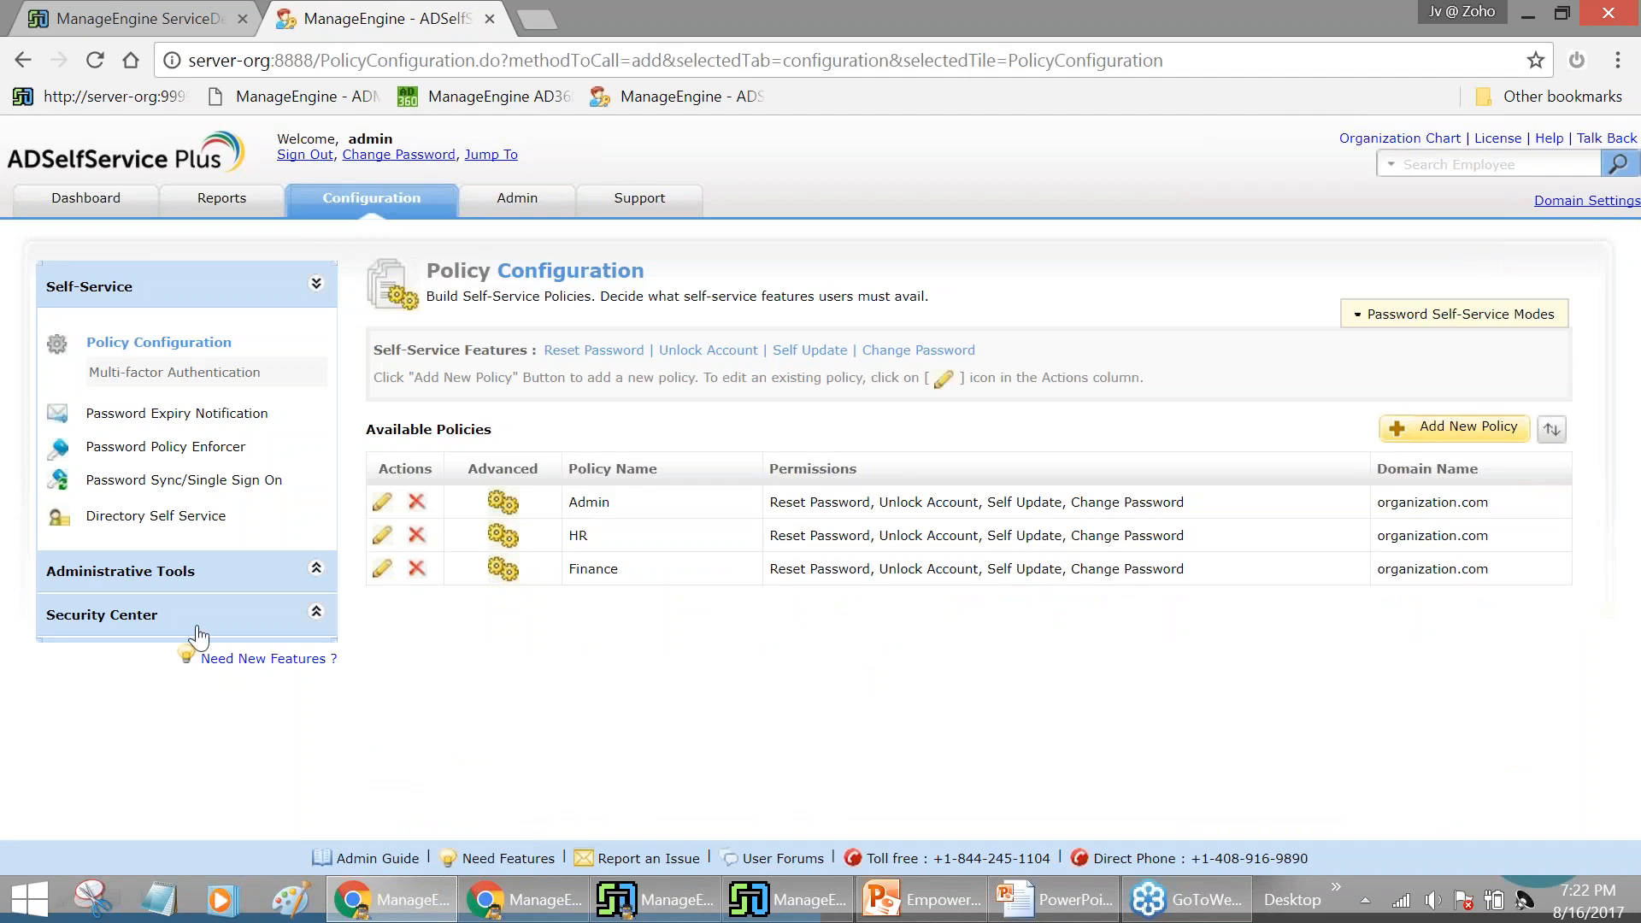
In the Admin policy's advanced Notification settings, enable Create request in ServiceDesk Plus and apply
click(505, 511)
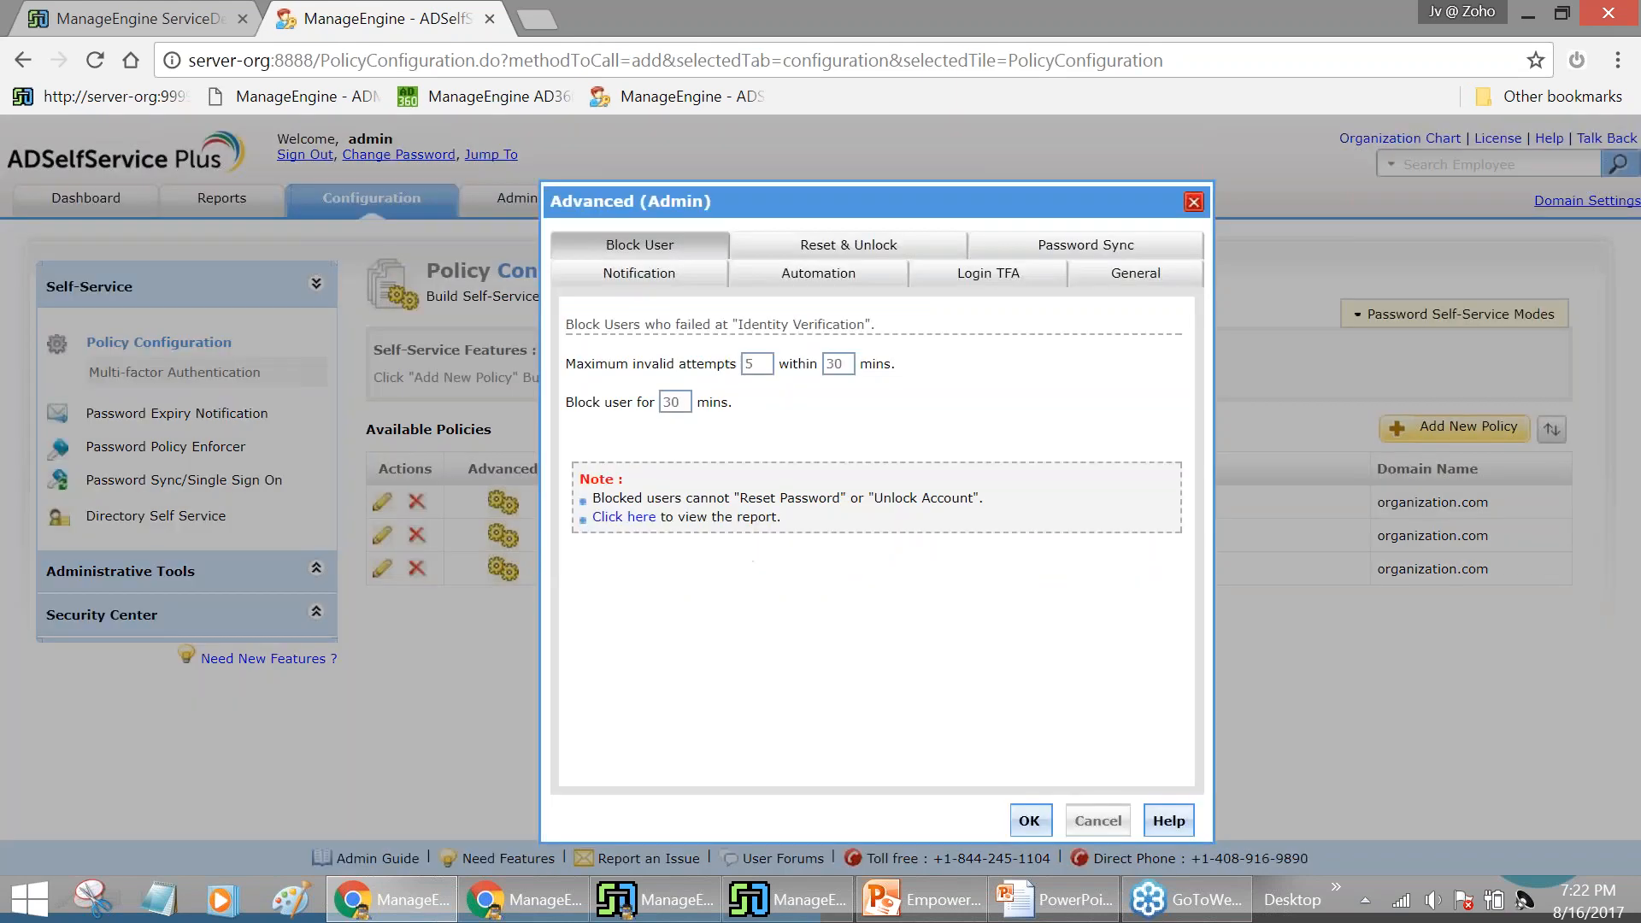
click(695, 280)
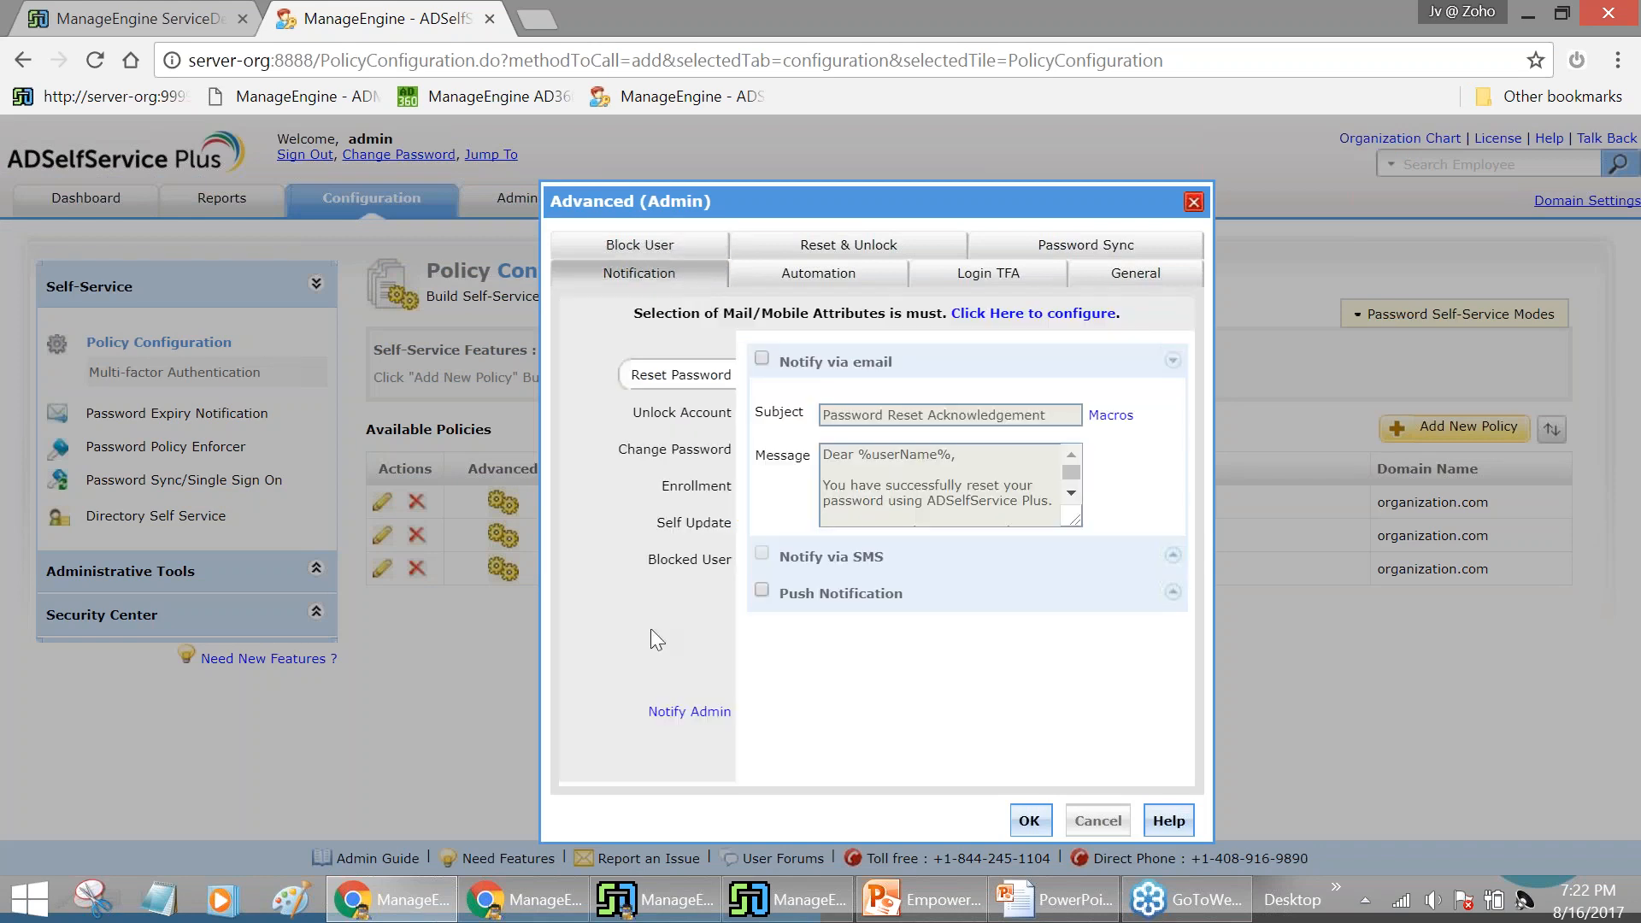
click(667, 714)
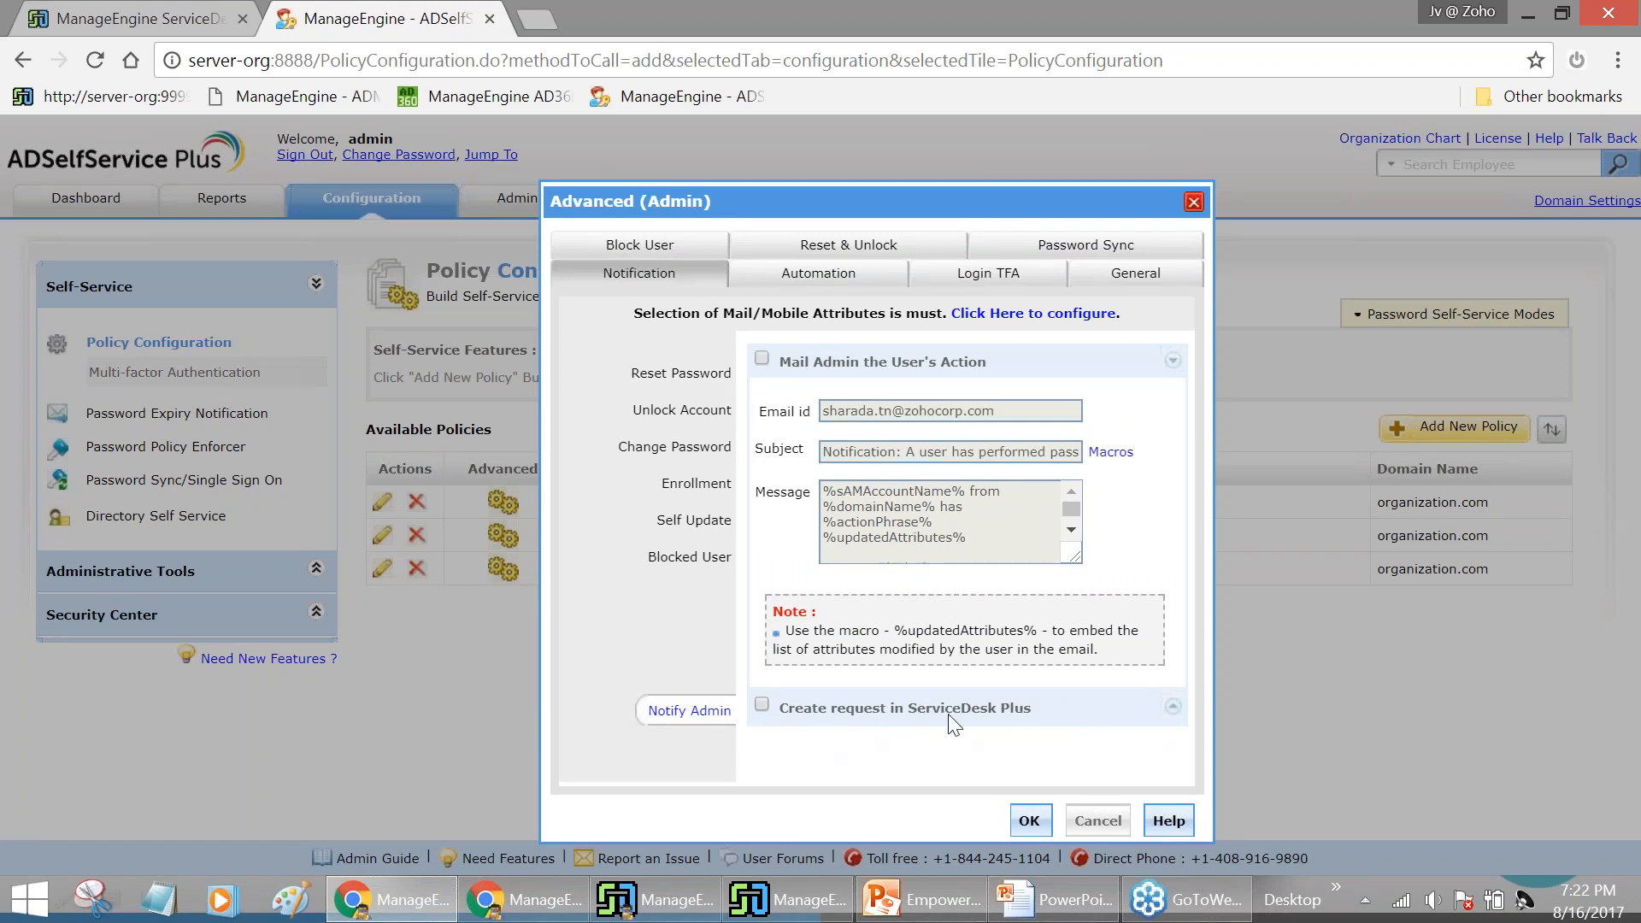
click(758, 705)
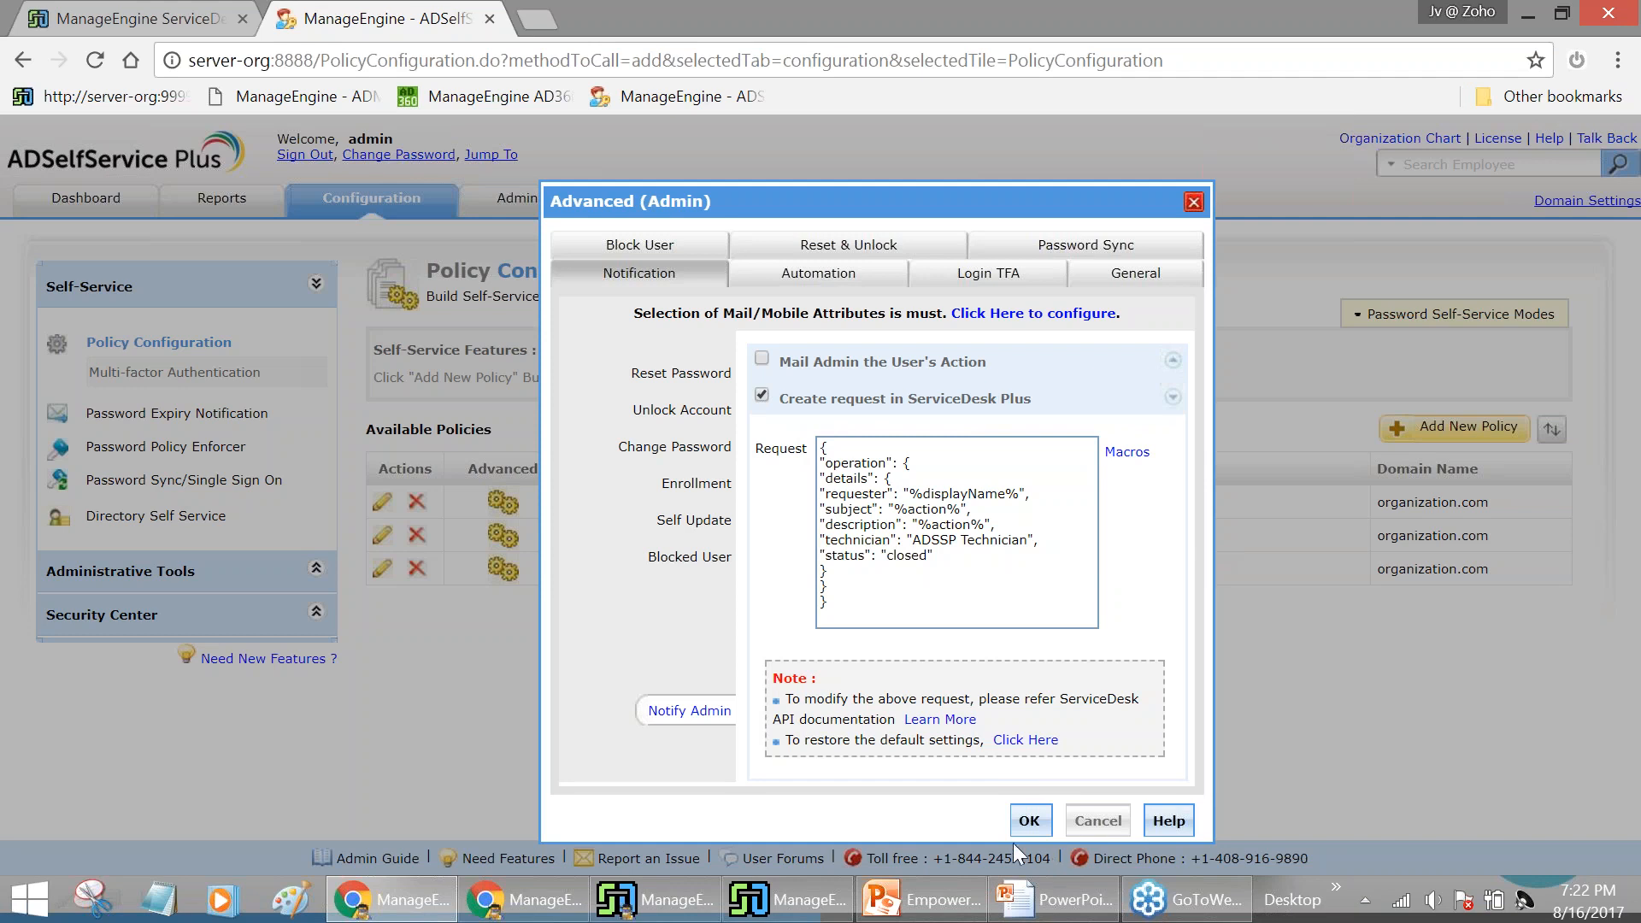
click(1030, 823)
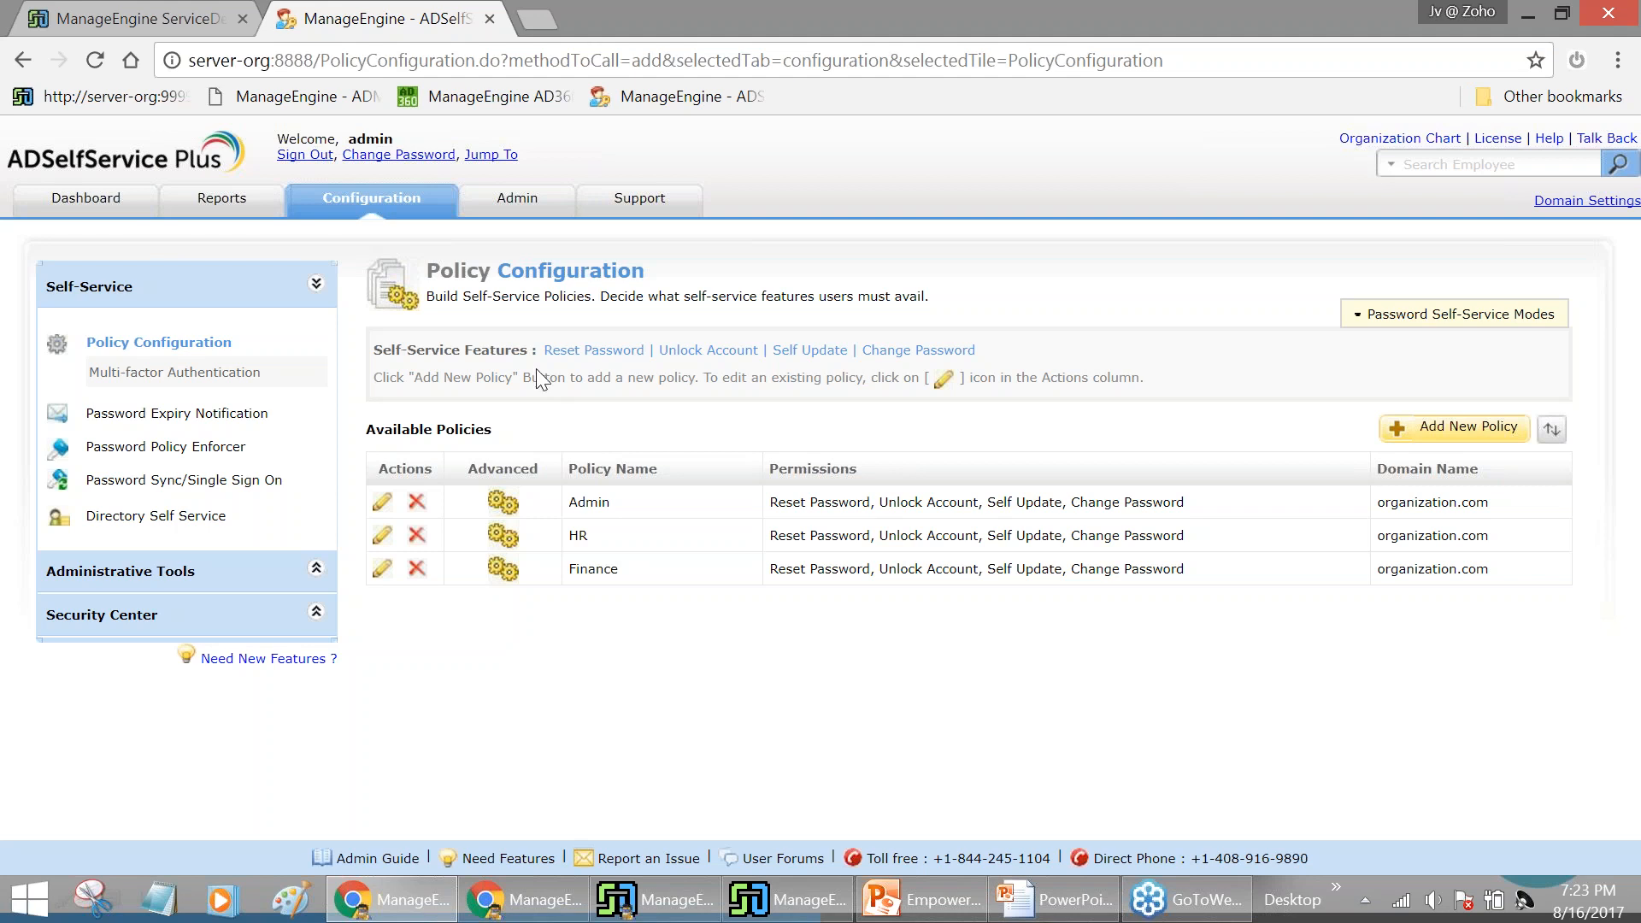
Switch to ServiceDesk Plus and log the administrator out
click(175, 373)
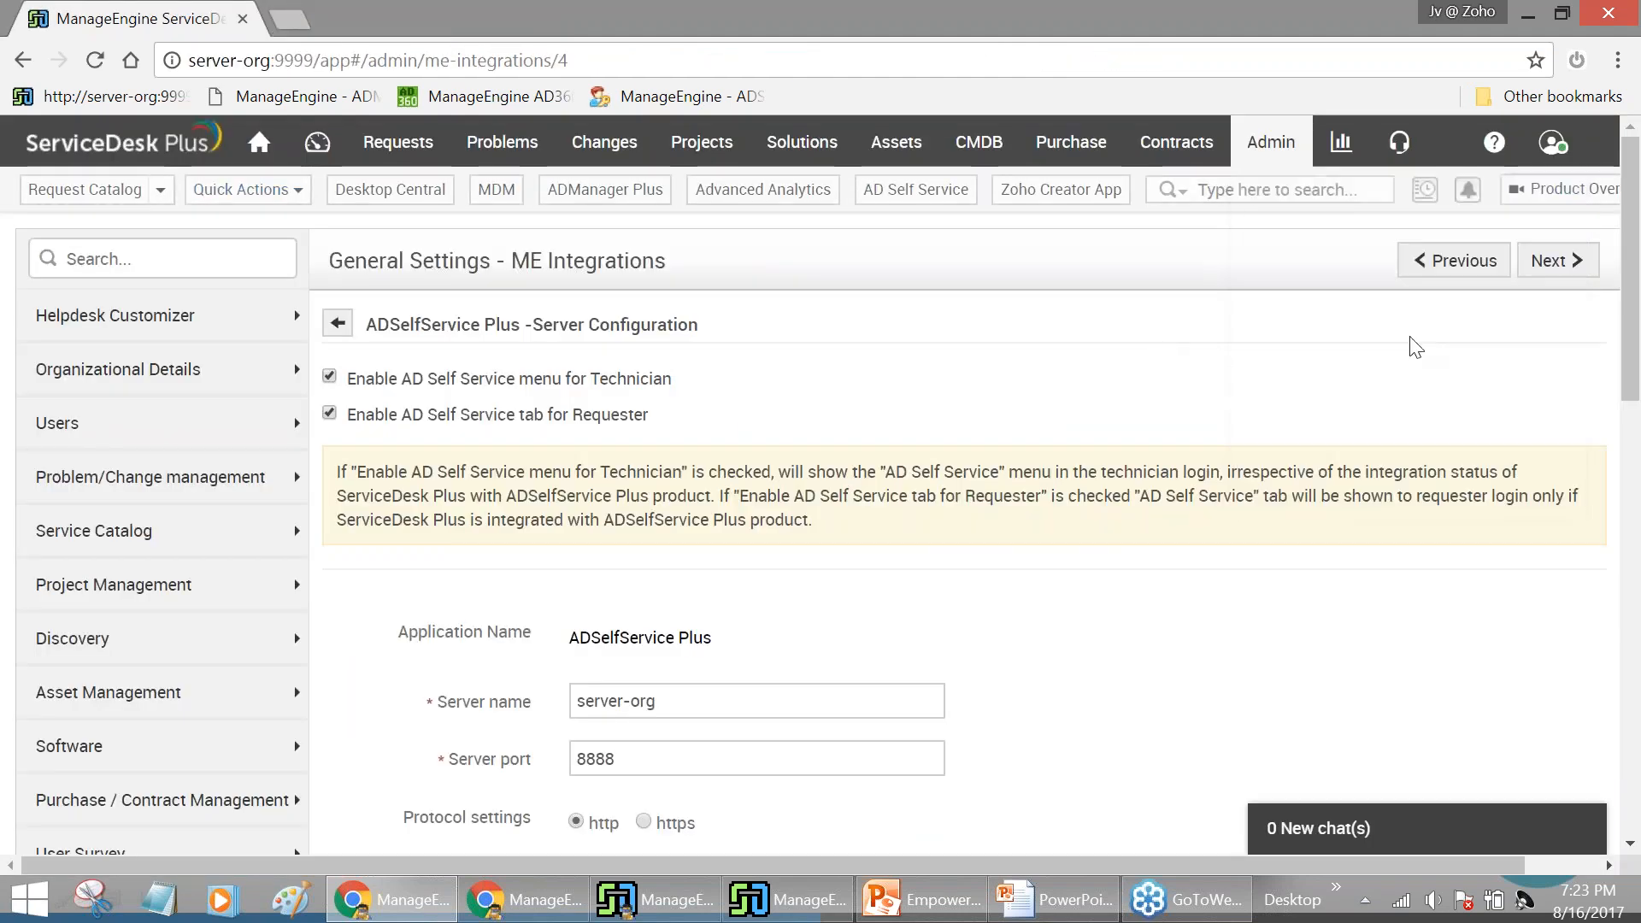
click(1552, 141)
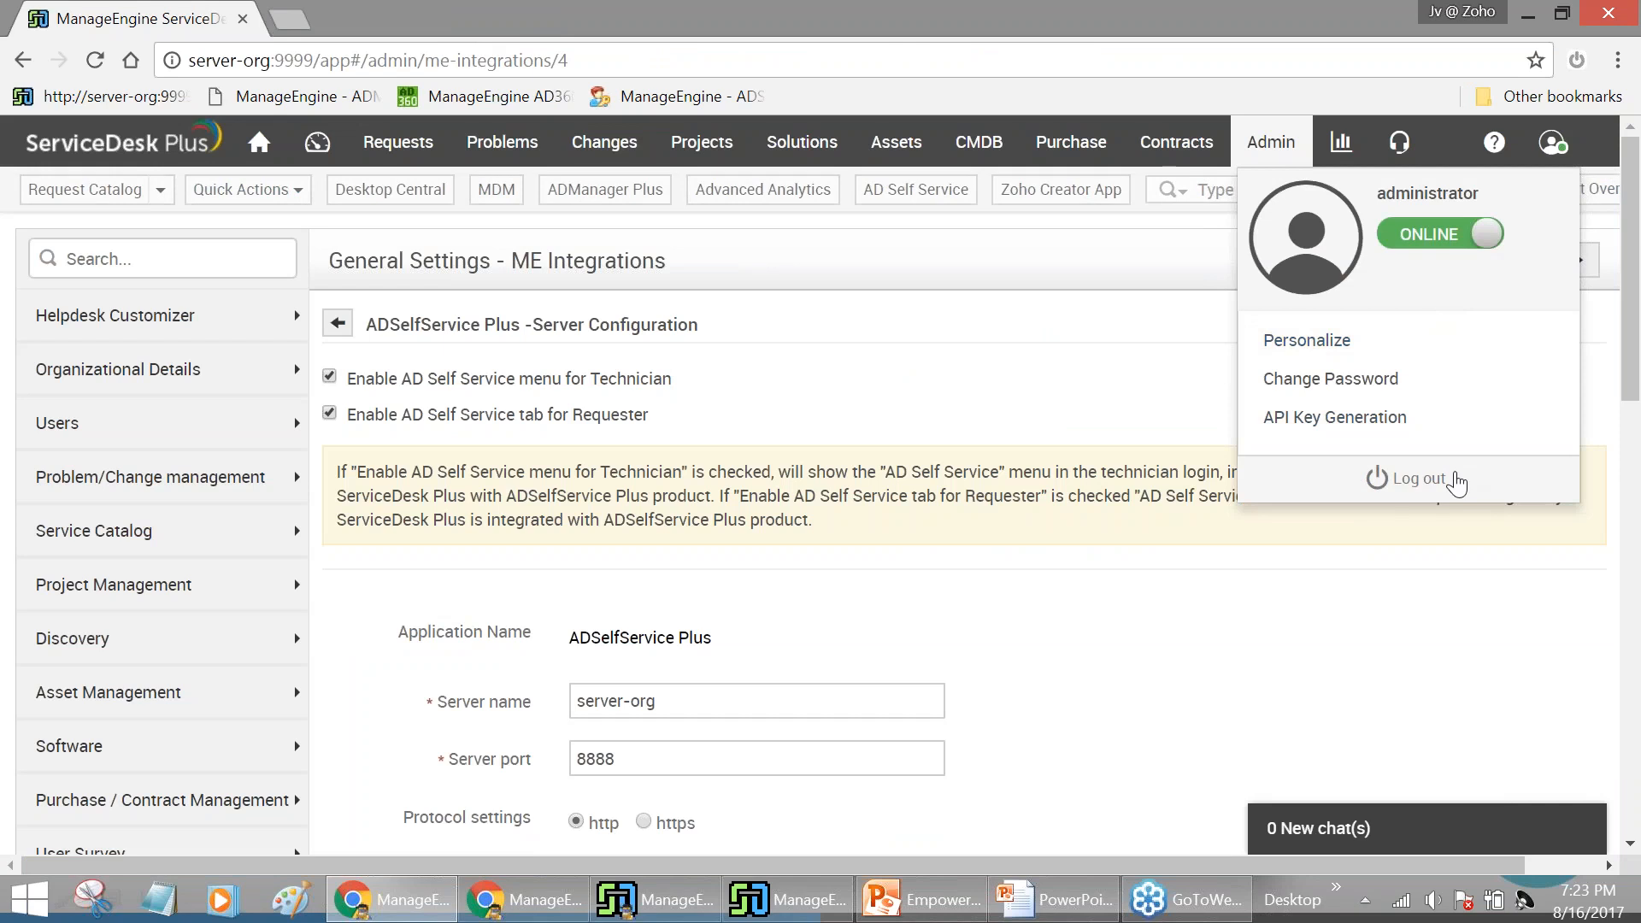
click(1454, 478)
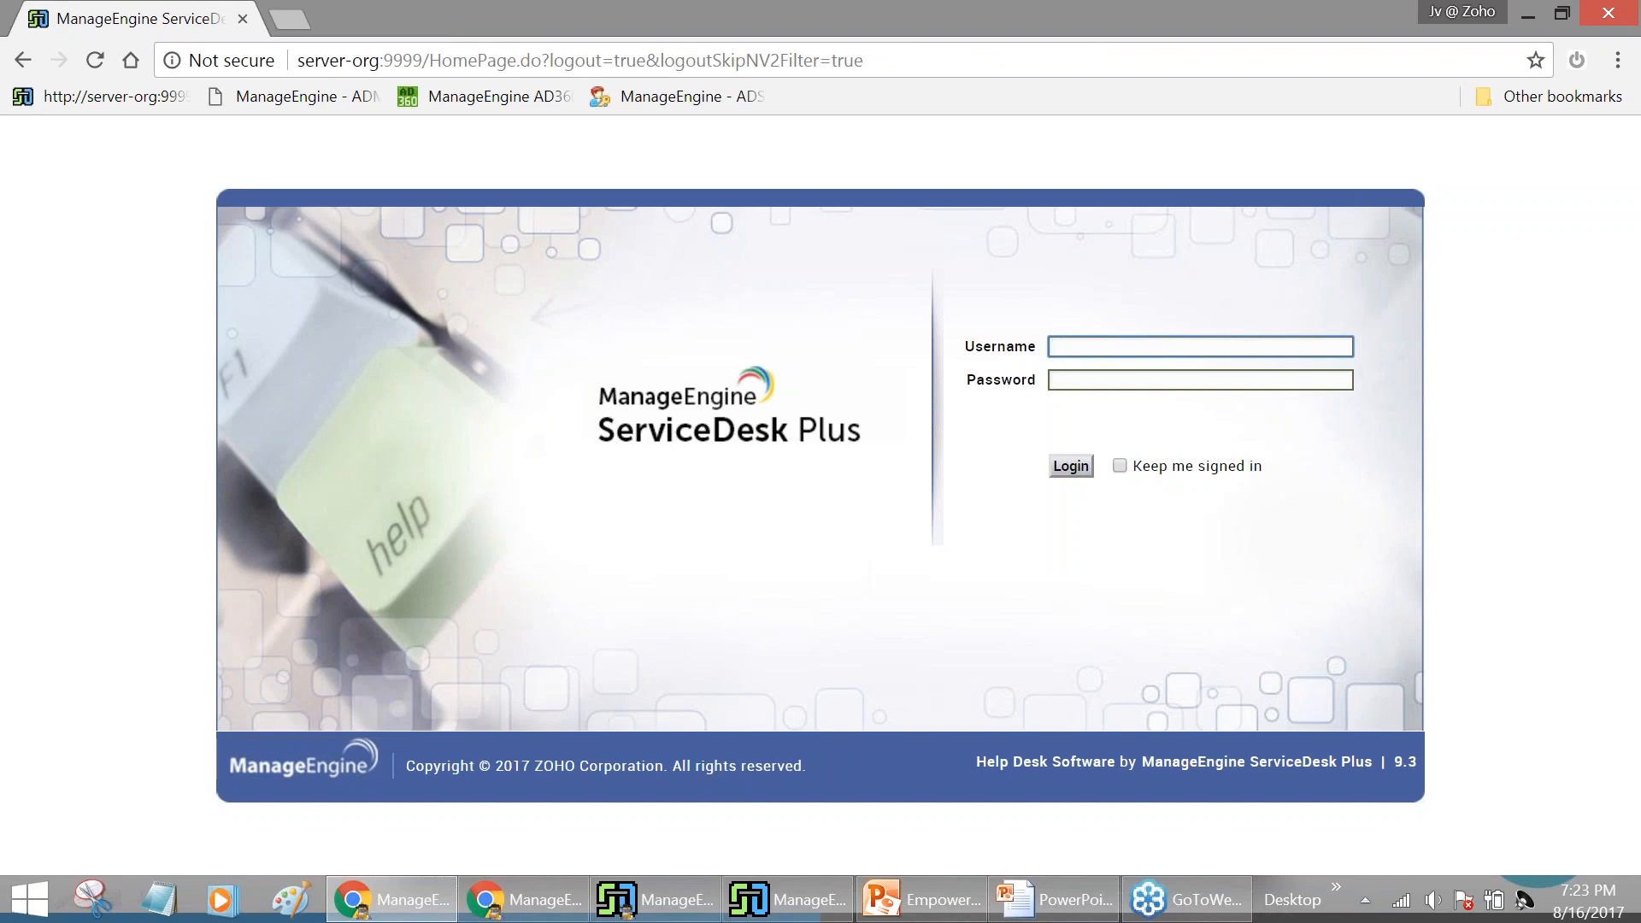
Sign in to ServiceDesk Plus with the requester's username and password
text(sharada)
key(Tab)
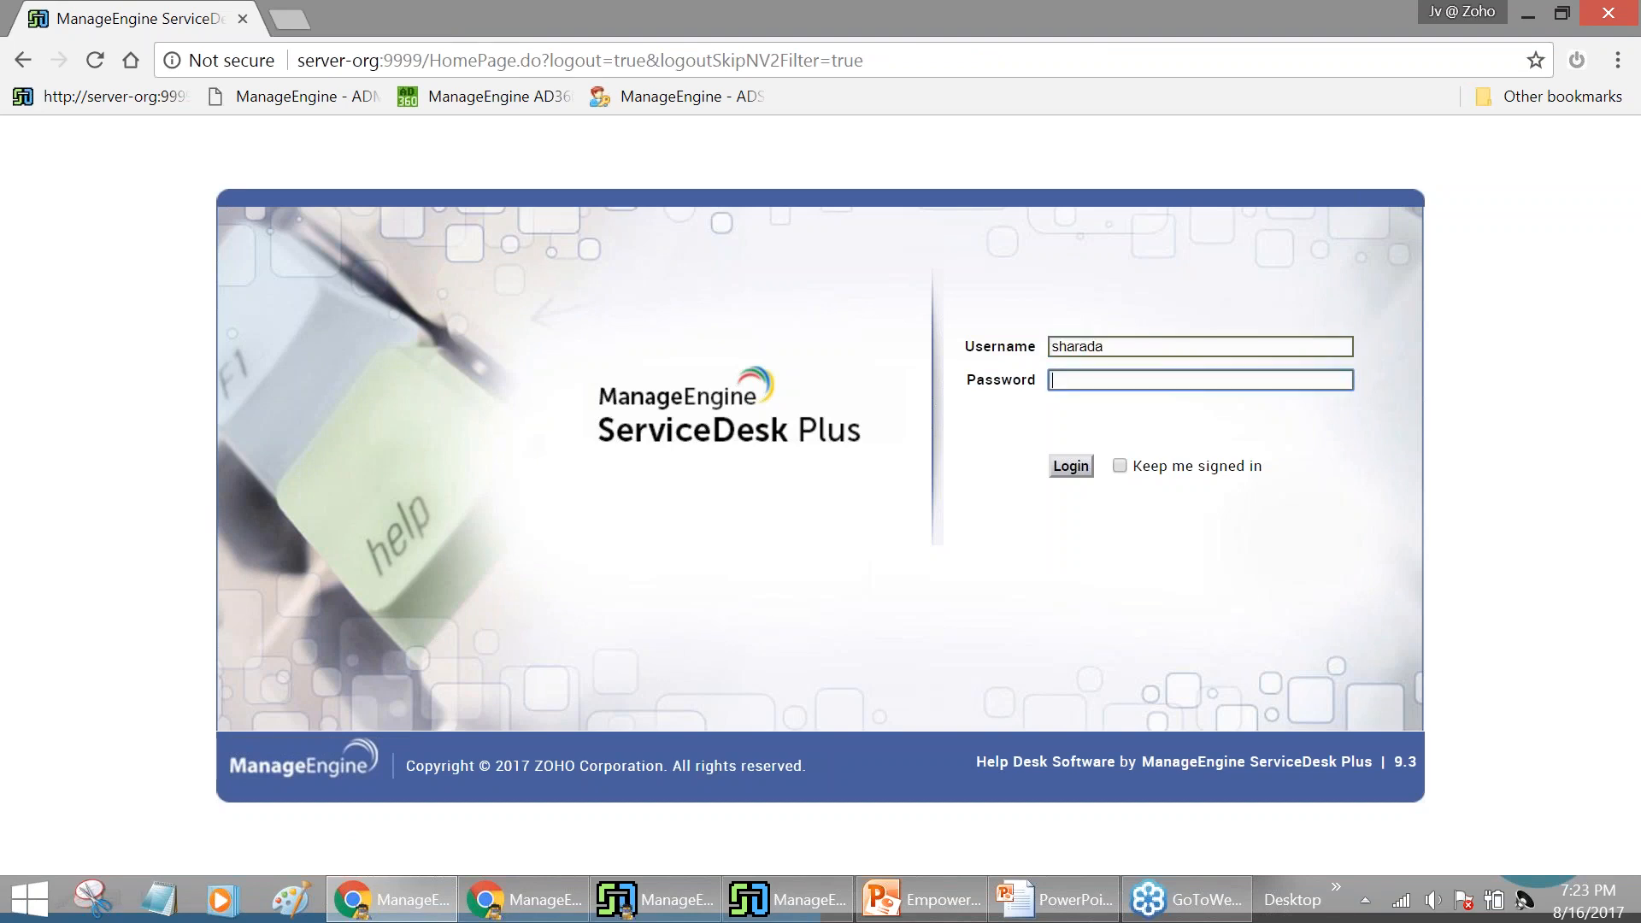
text(*********)
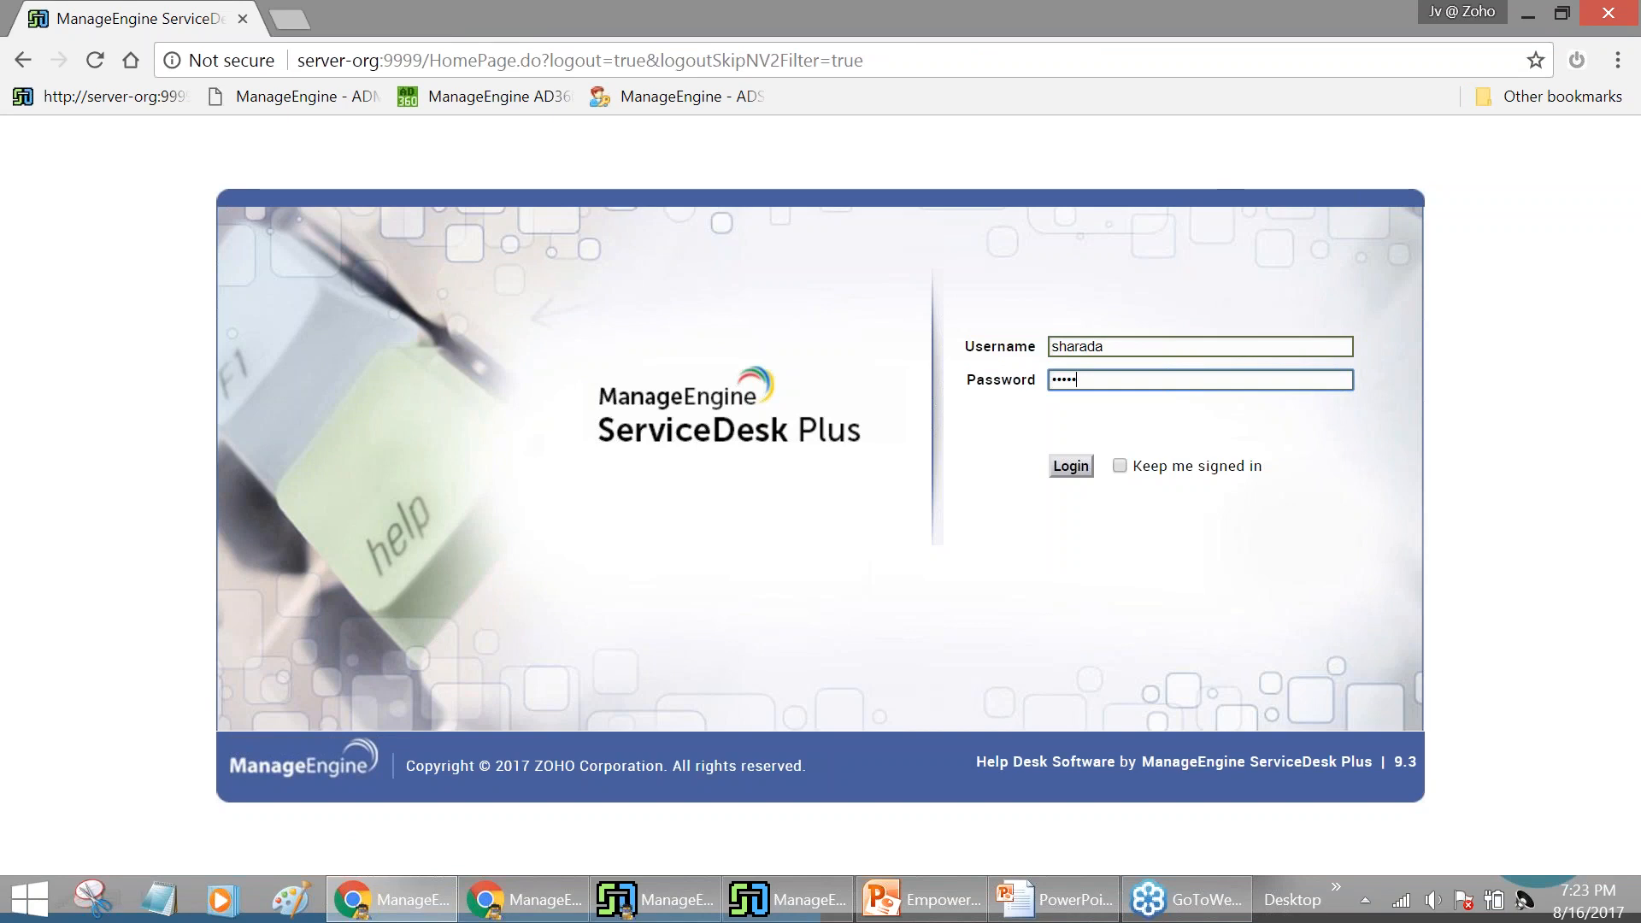
text(***)
click(1060, 470)
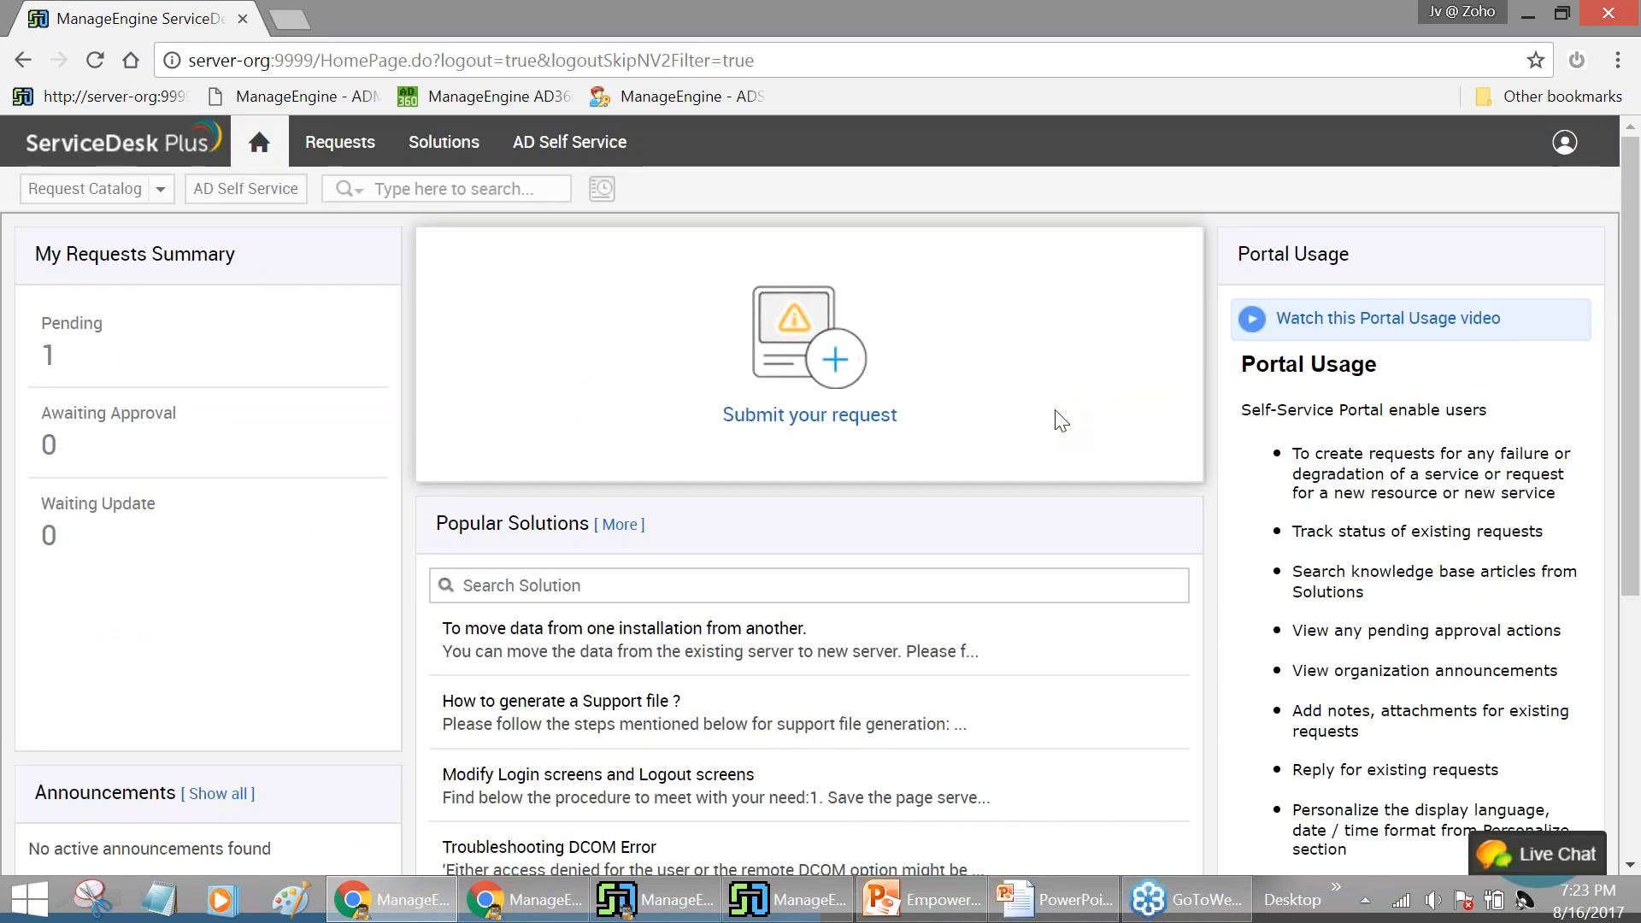
Open the 'Request reset password for an AD Account' template and review its prefilled form
click(835, 363)
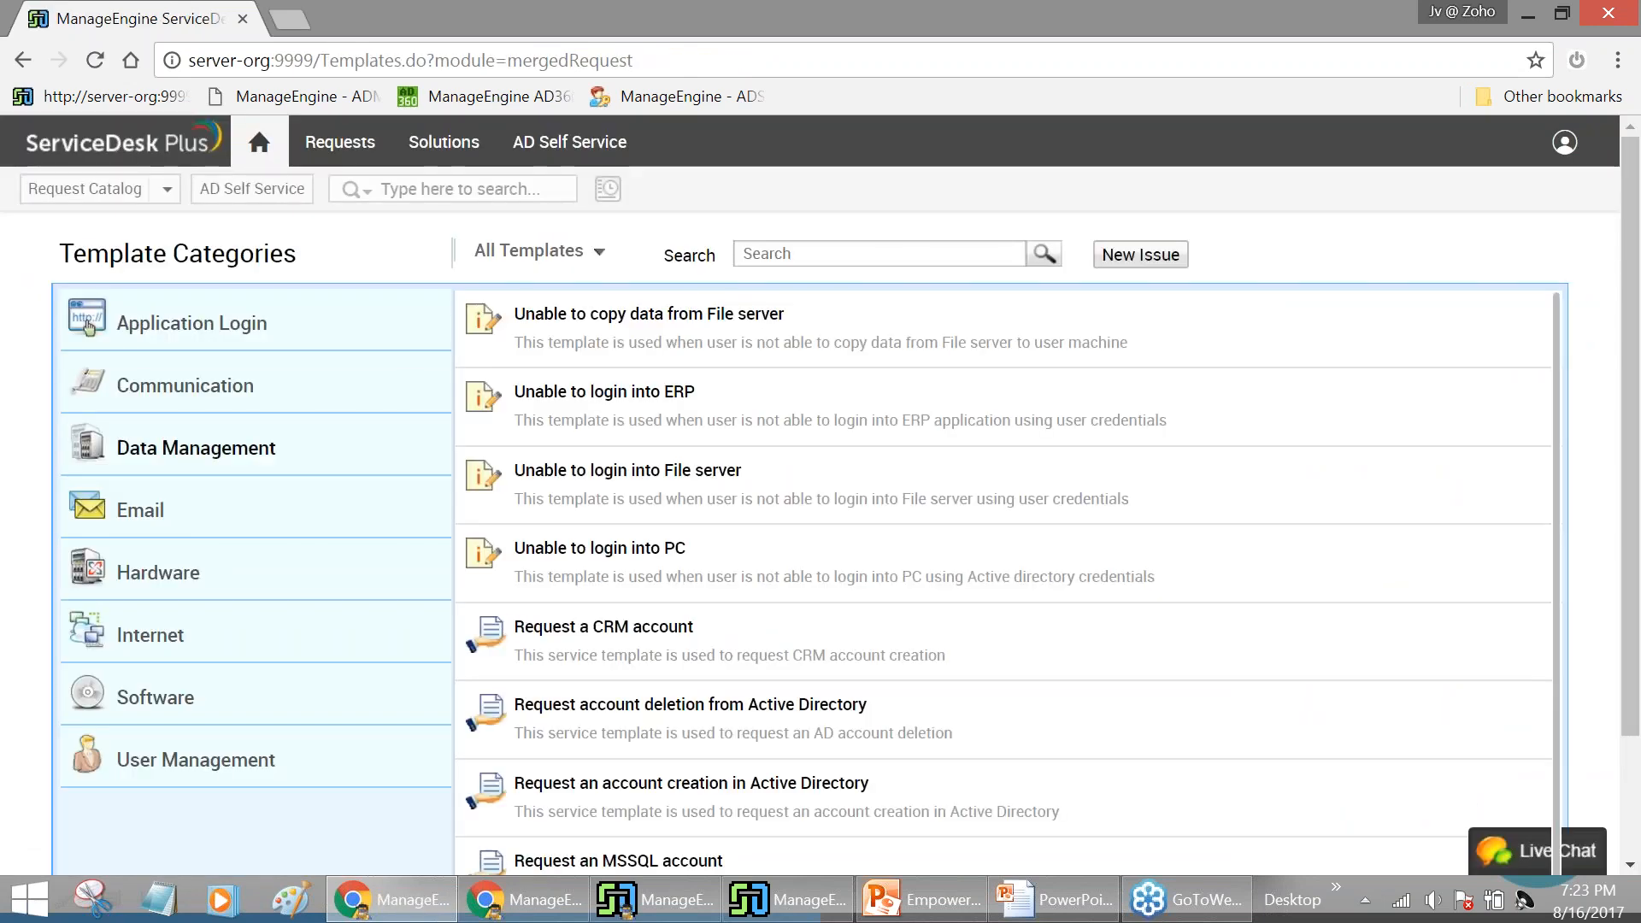
scroll(88, 326, down, 3)
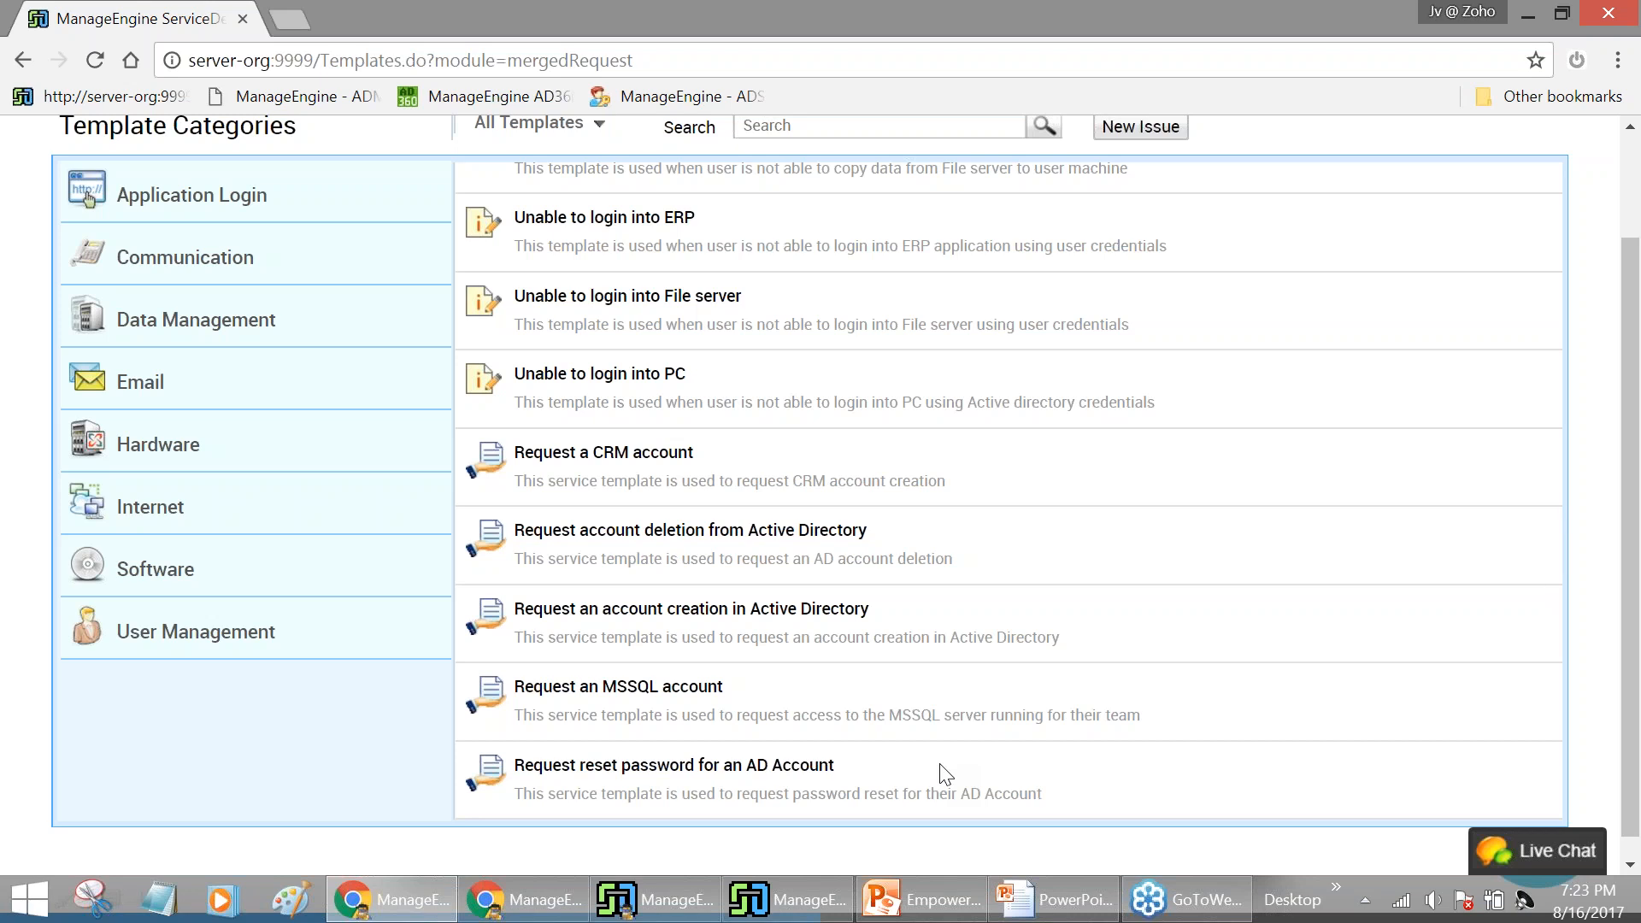
click(694, 769)
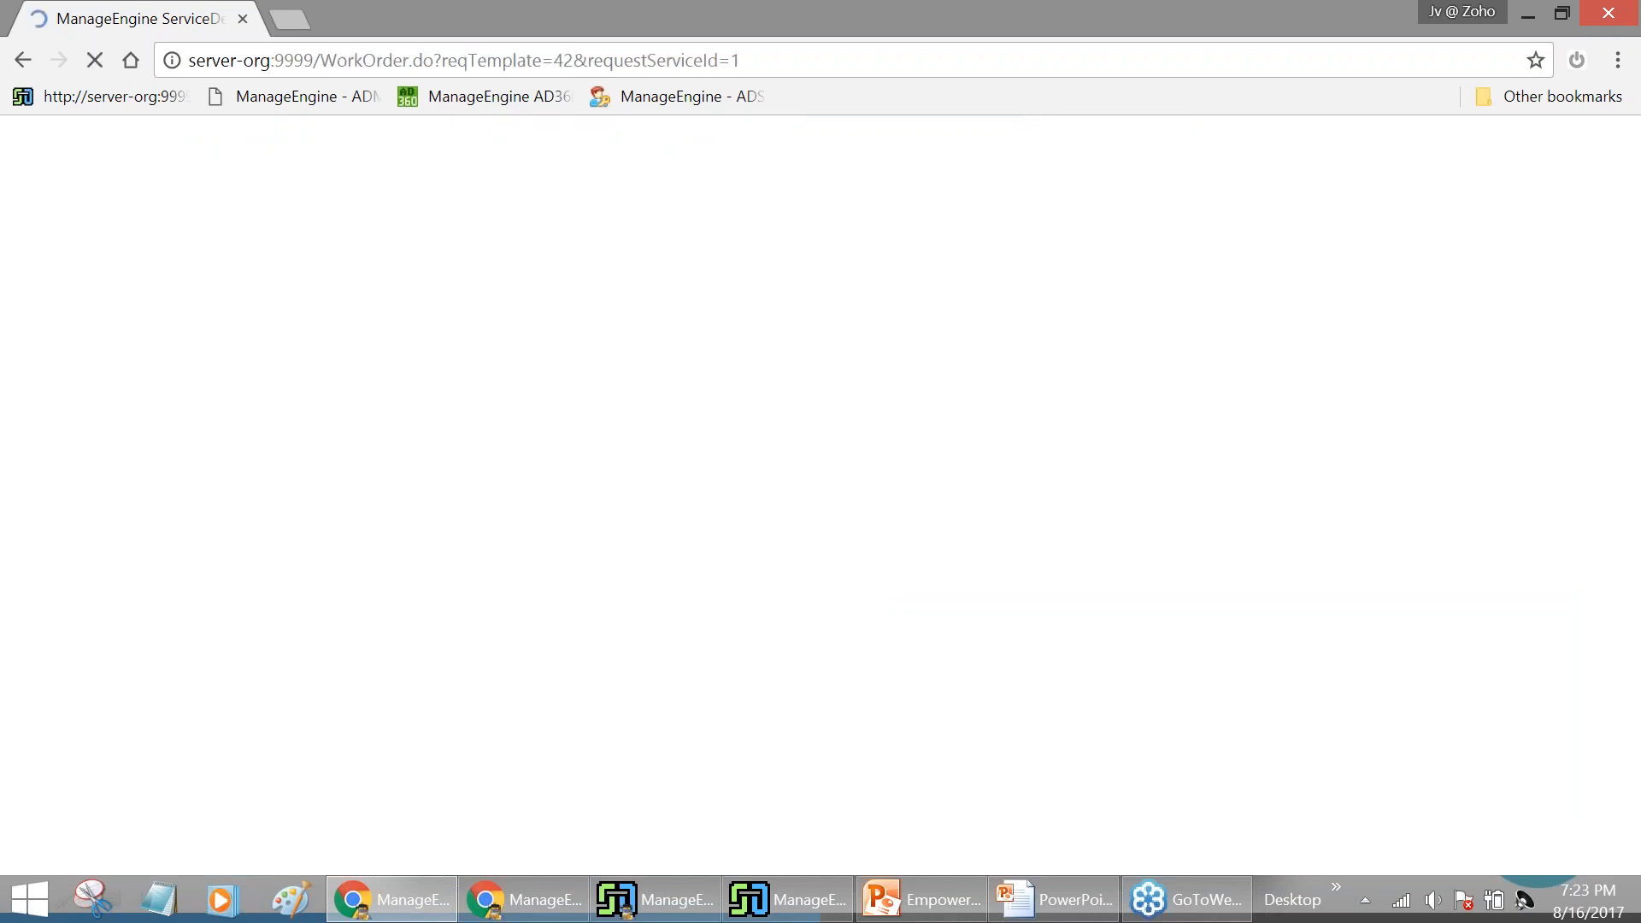
scroll(697, 417, down, 3)
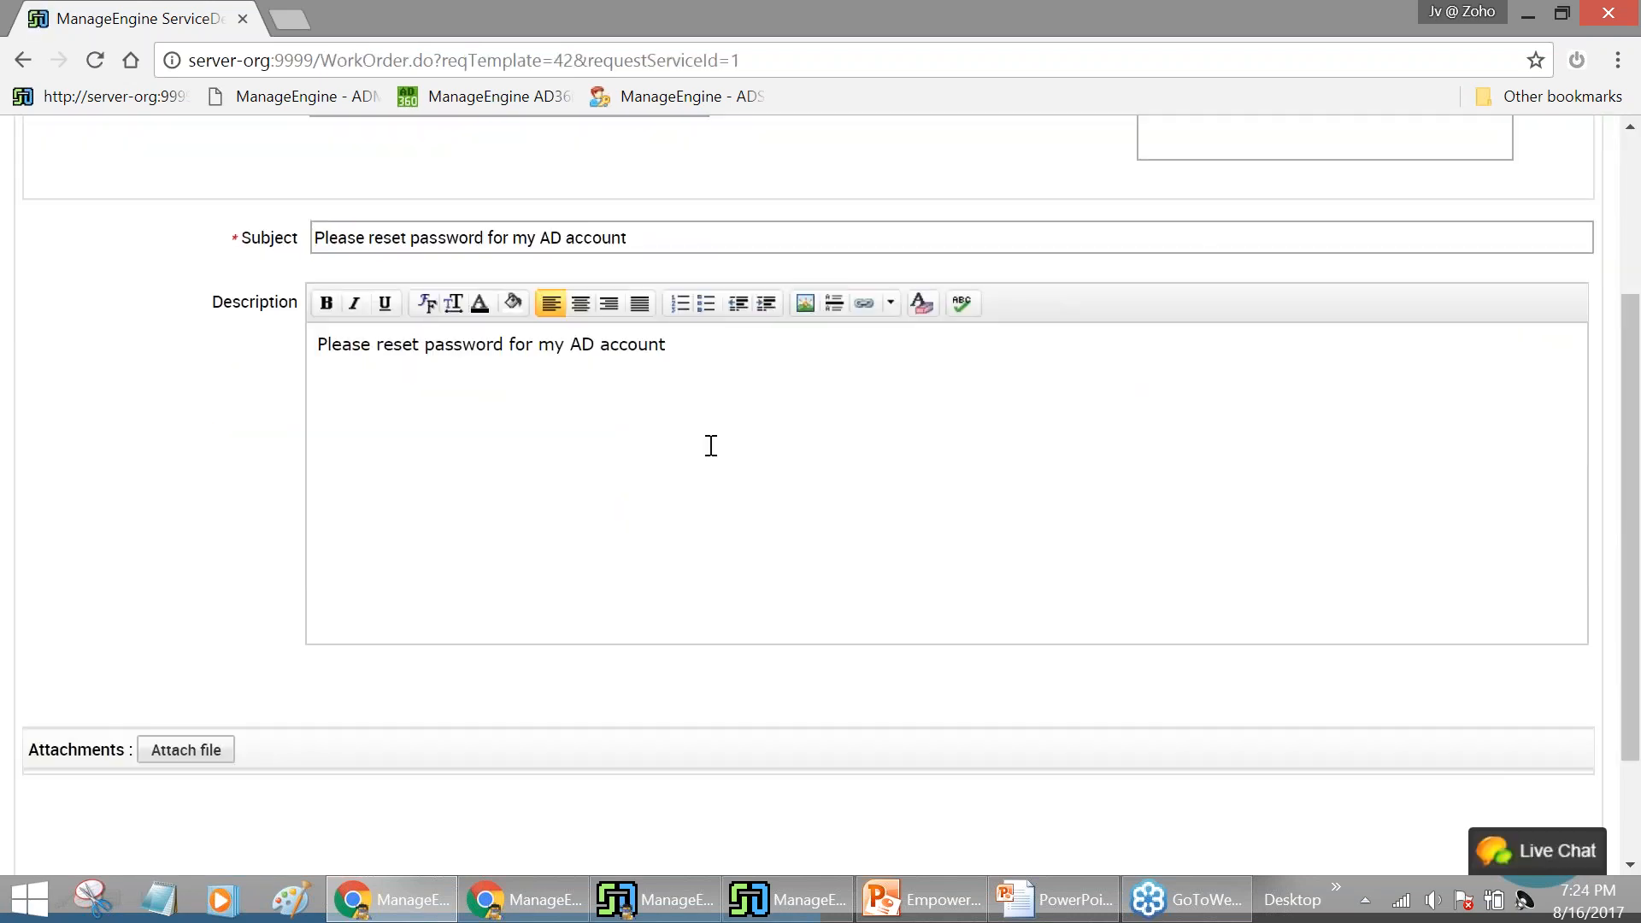
scroll(842, 680, down, 2)
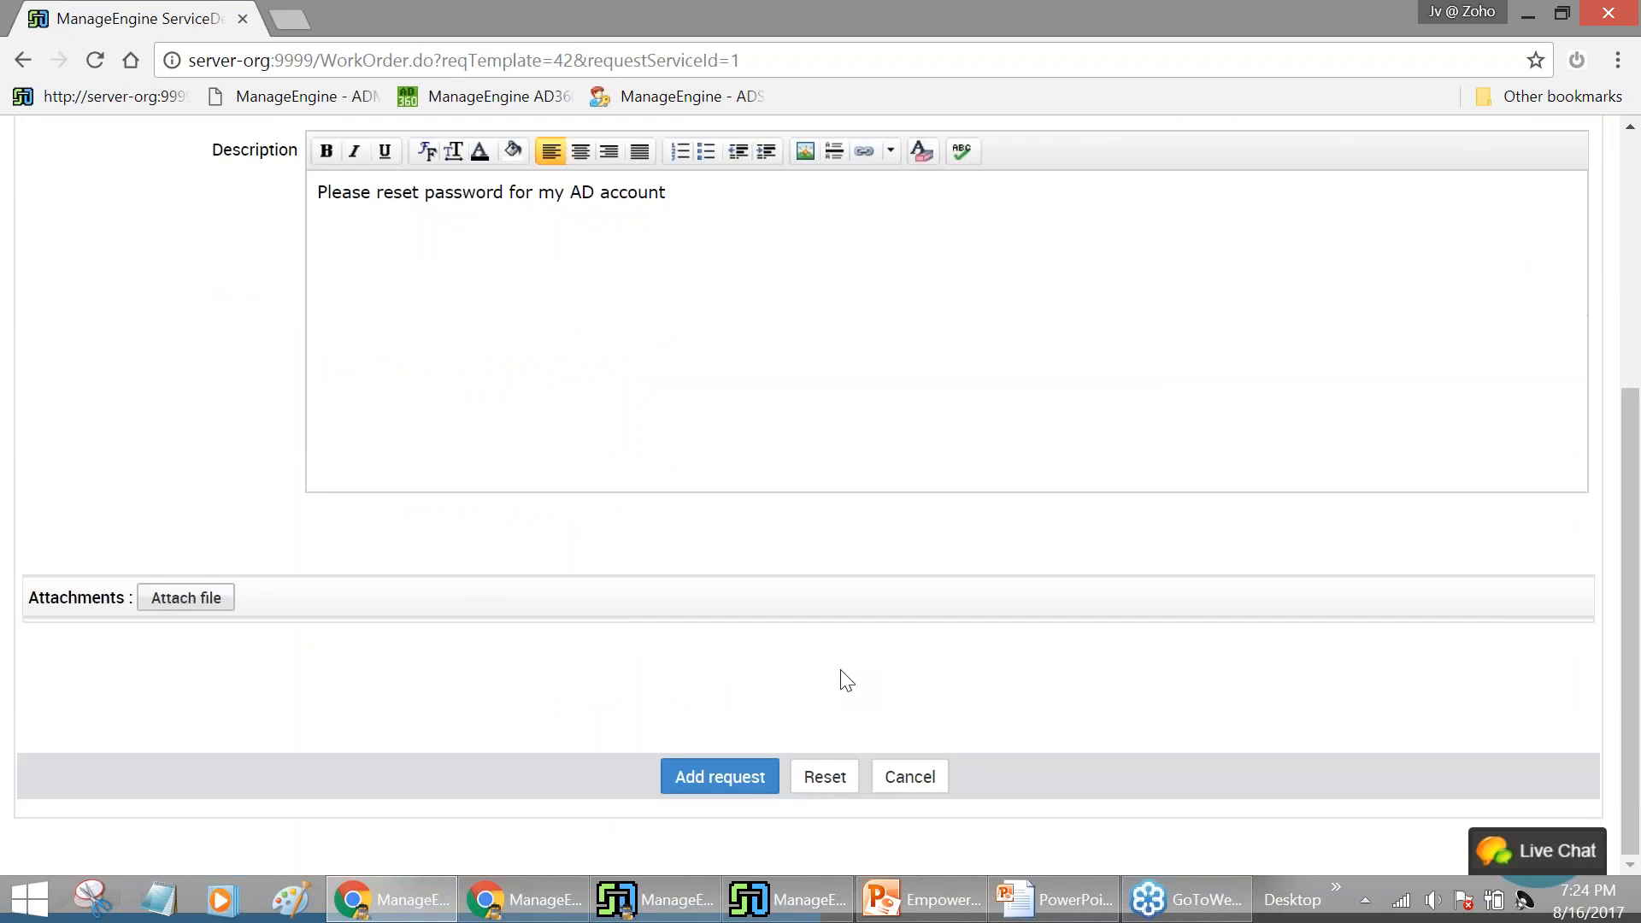
scroll(846, 682, up, 5)
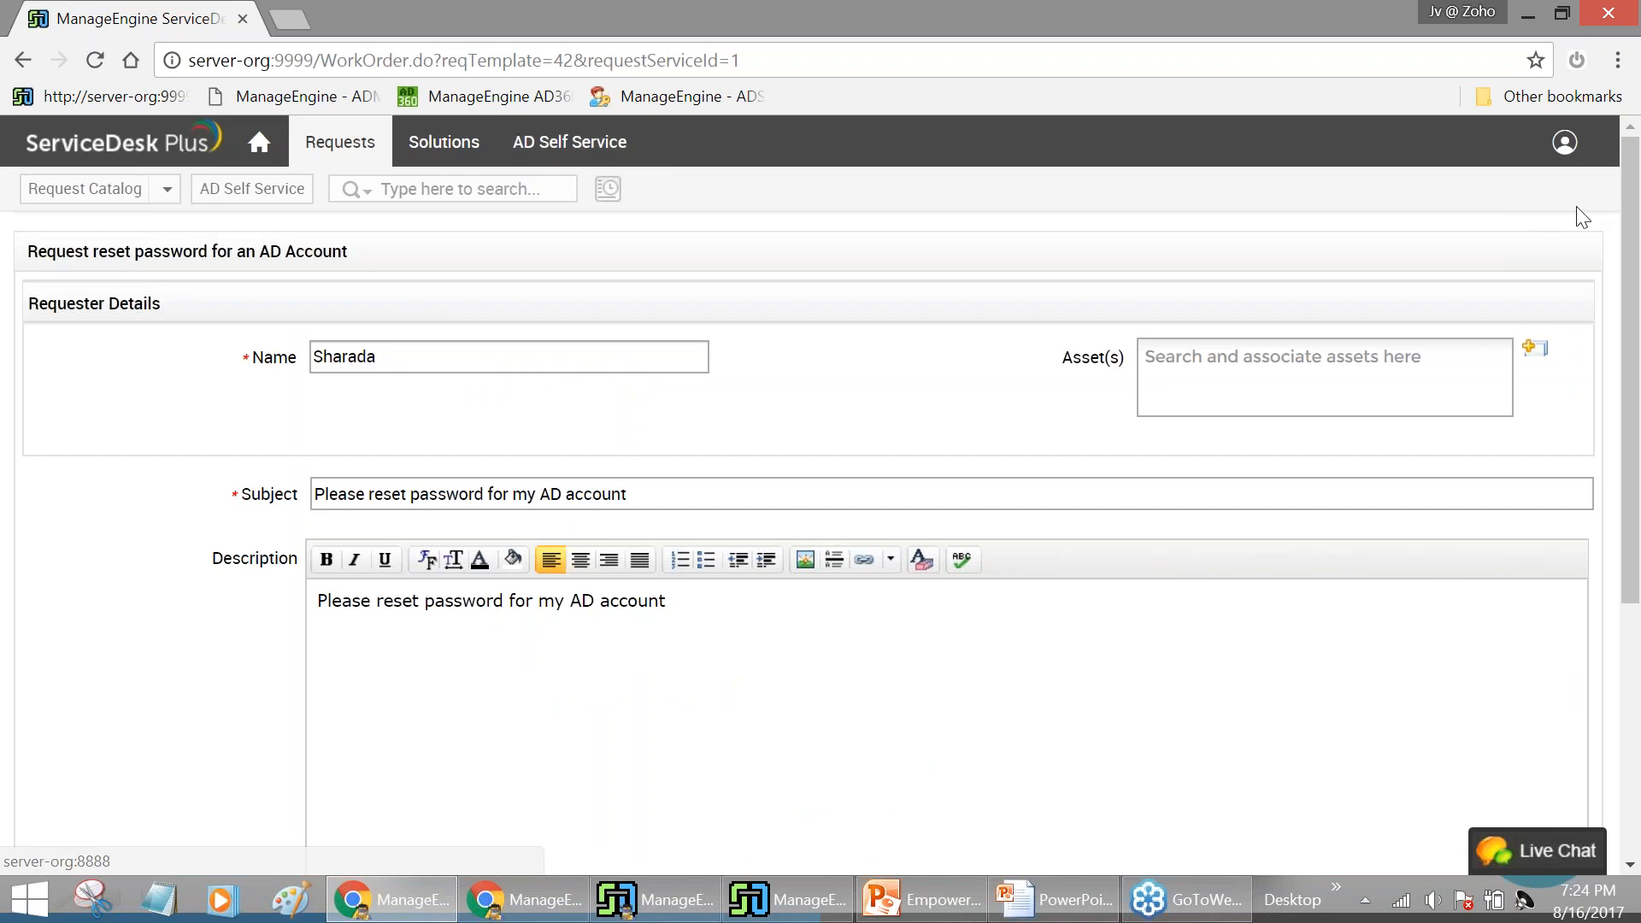
click(1565, 142)
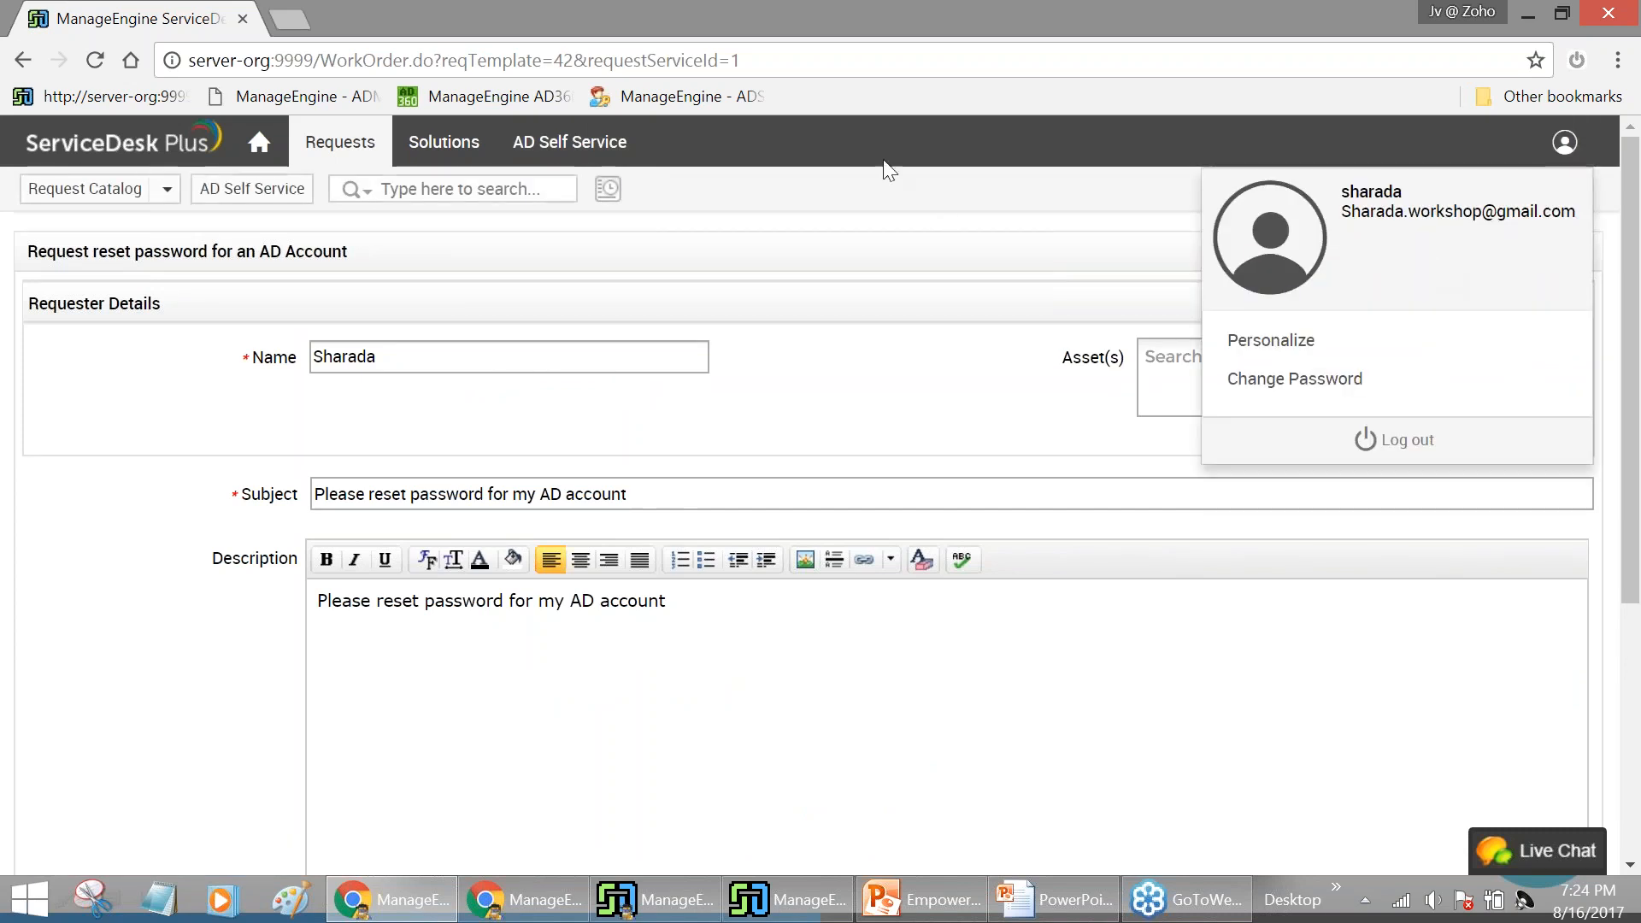
On the AD Self Service portal, start 'Forgot your password?' and submit the domain user name
click(571, 162)
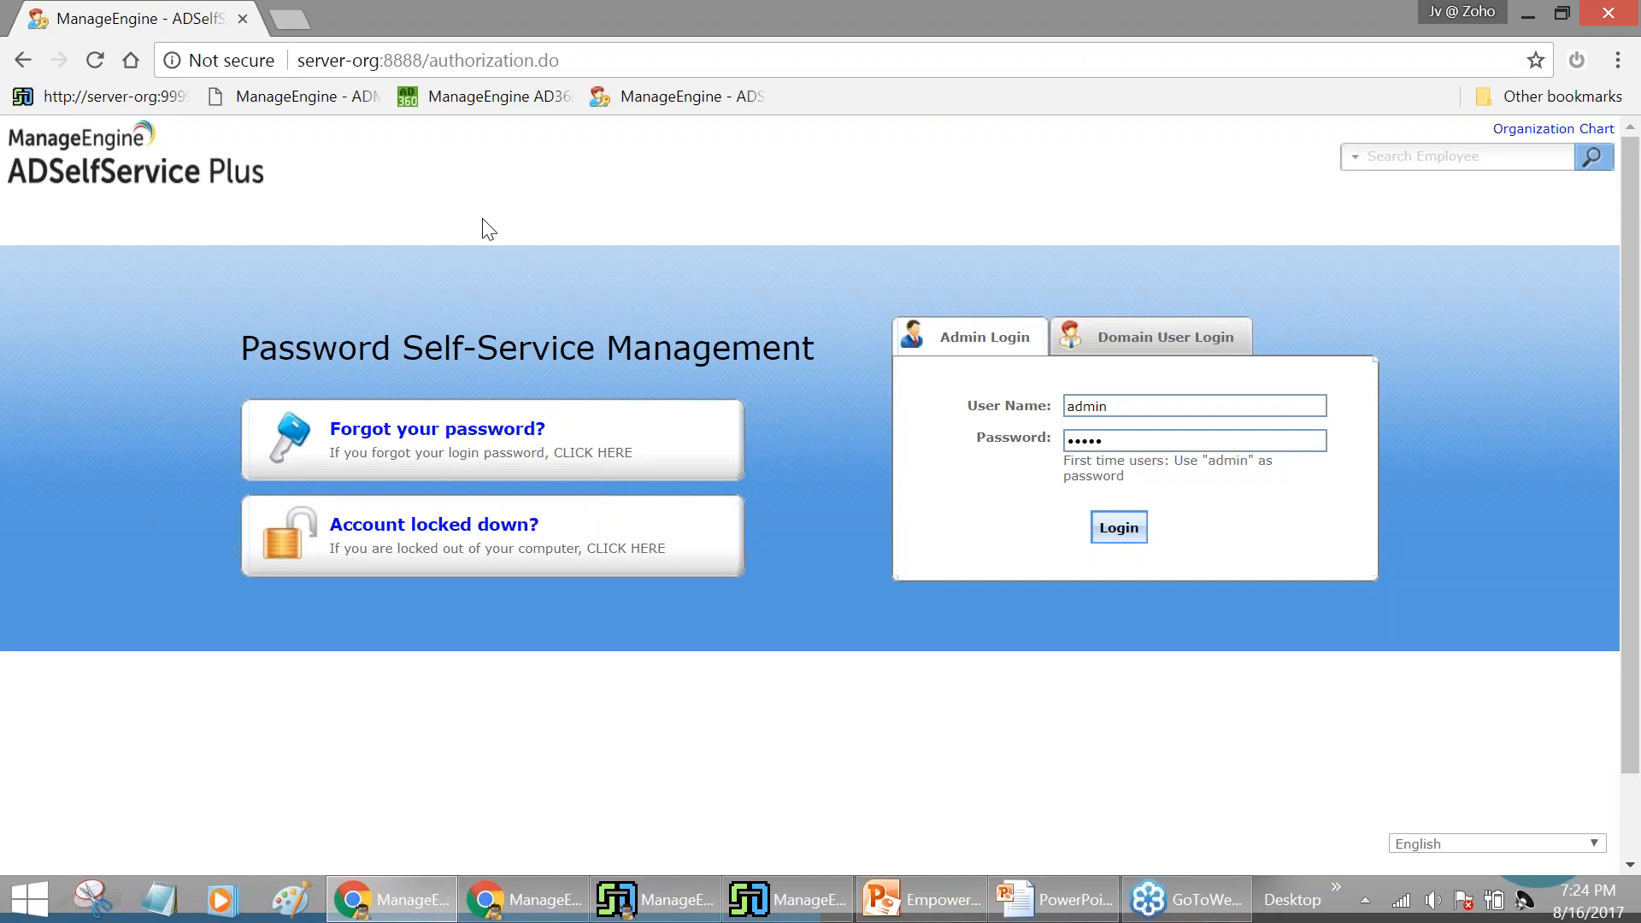
click(465, 439)
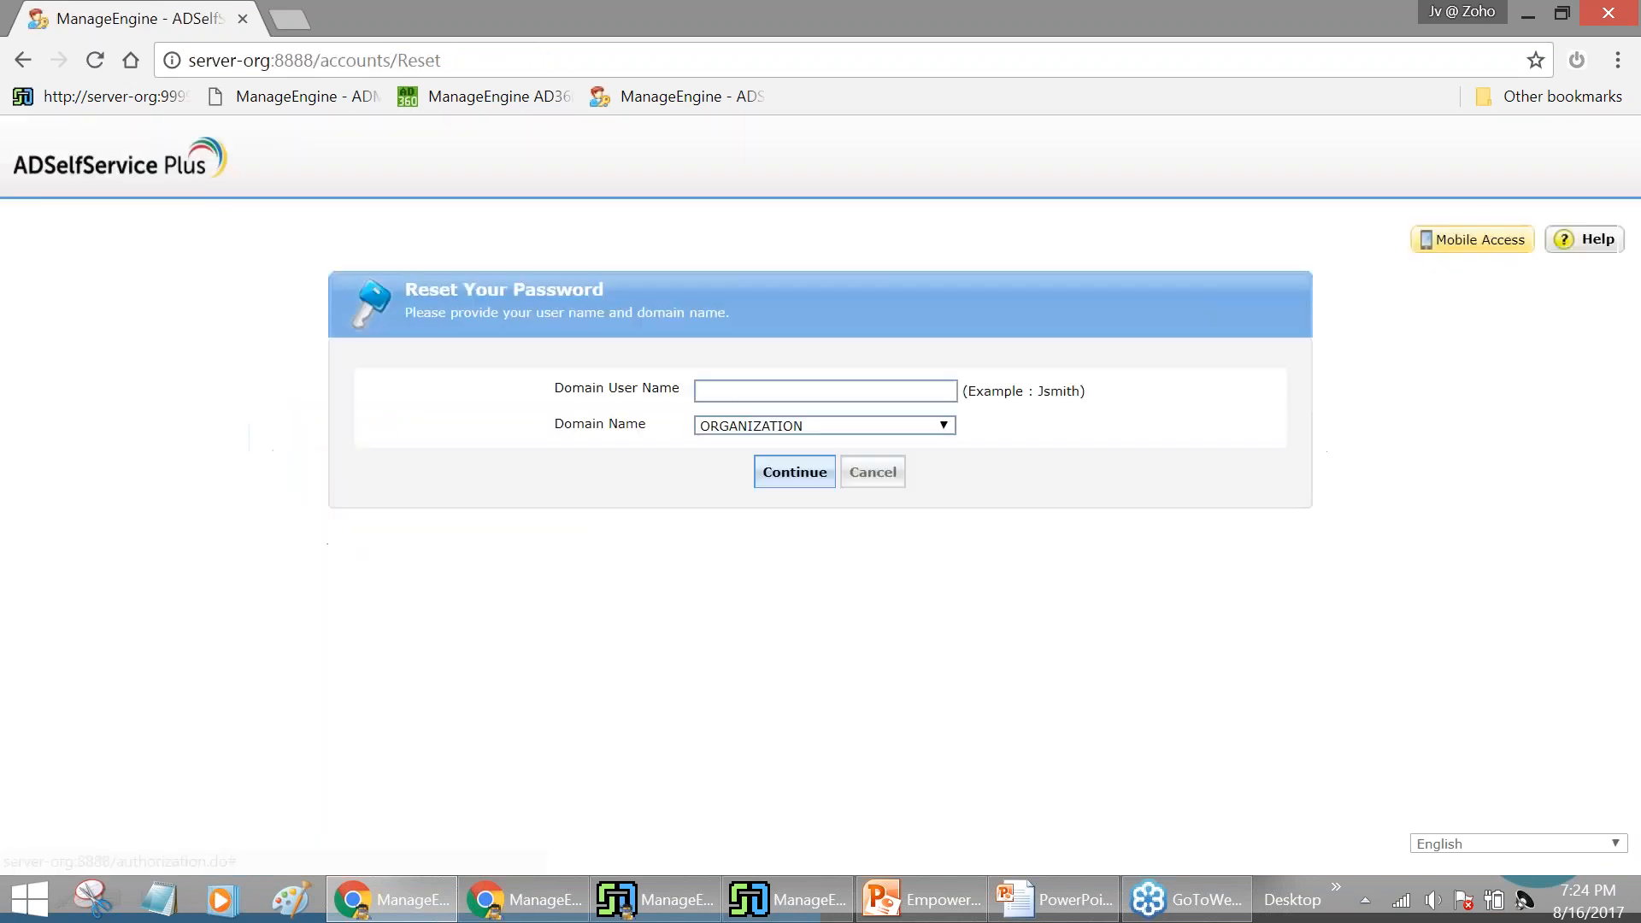
click(800, 389)
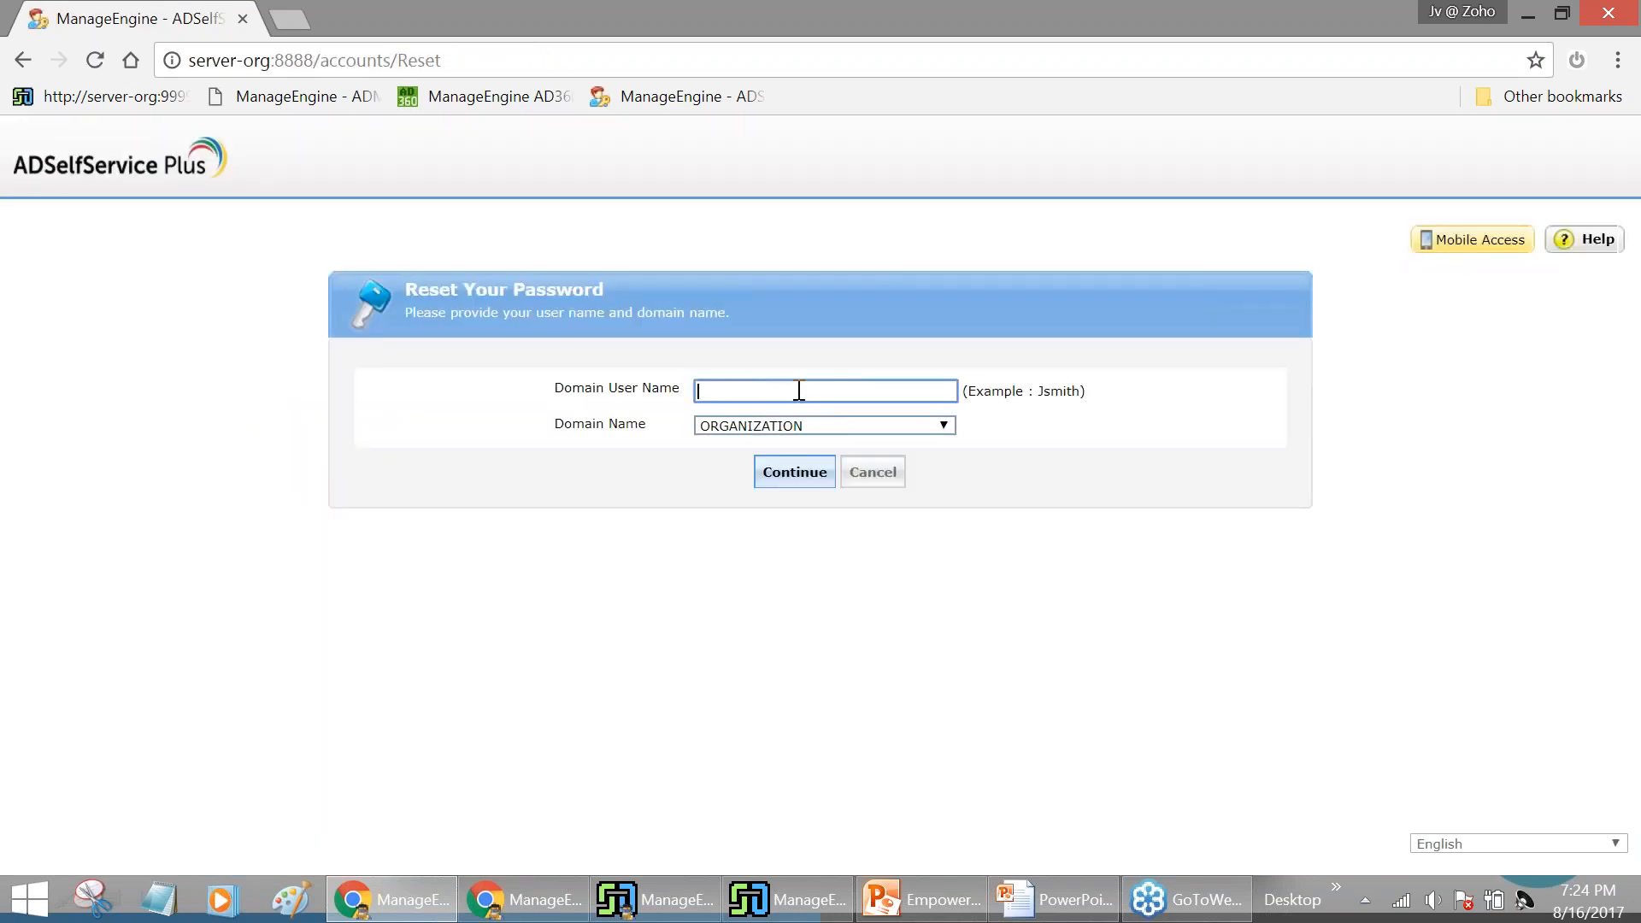
text(sharada)
click(803, 480)
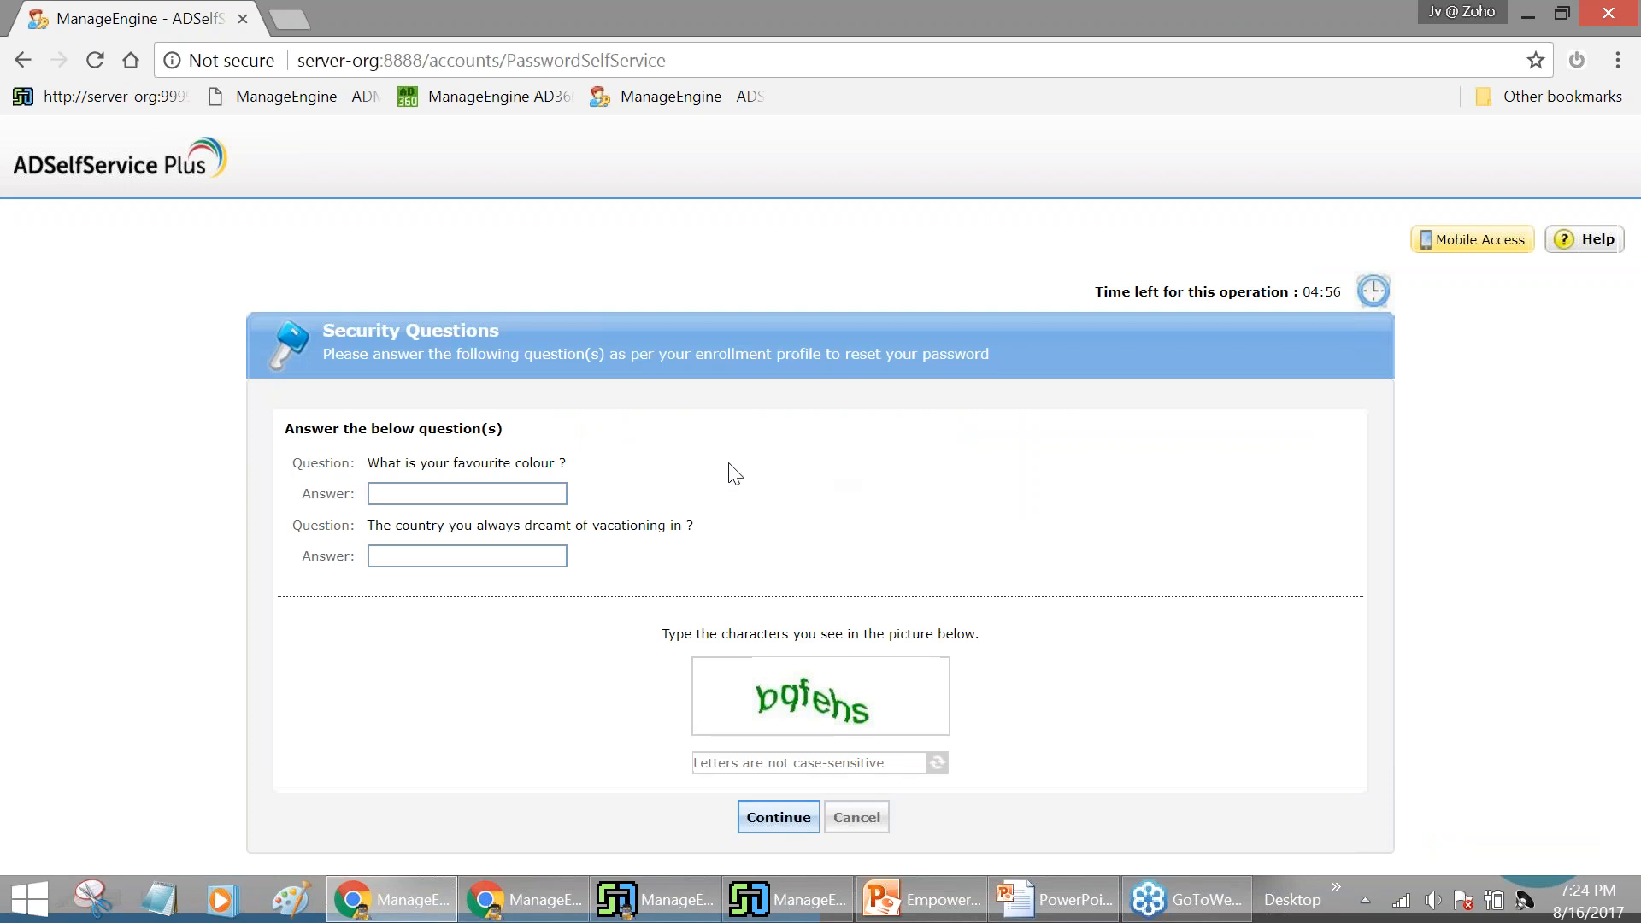
Answer both security questions, enter the CAPTCHA 'bqfehs', and submit
click(540, 493)
text(•••••)
key(Tab)
text(•••••)
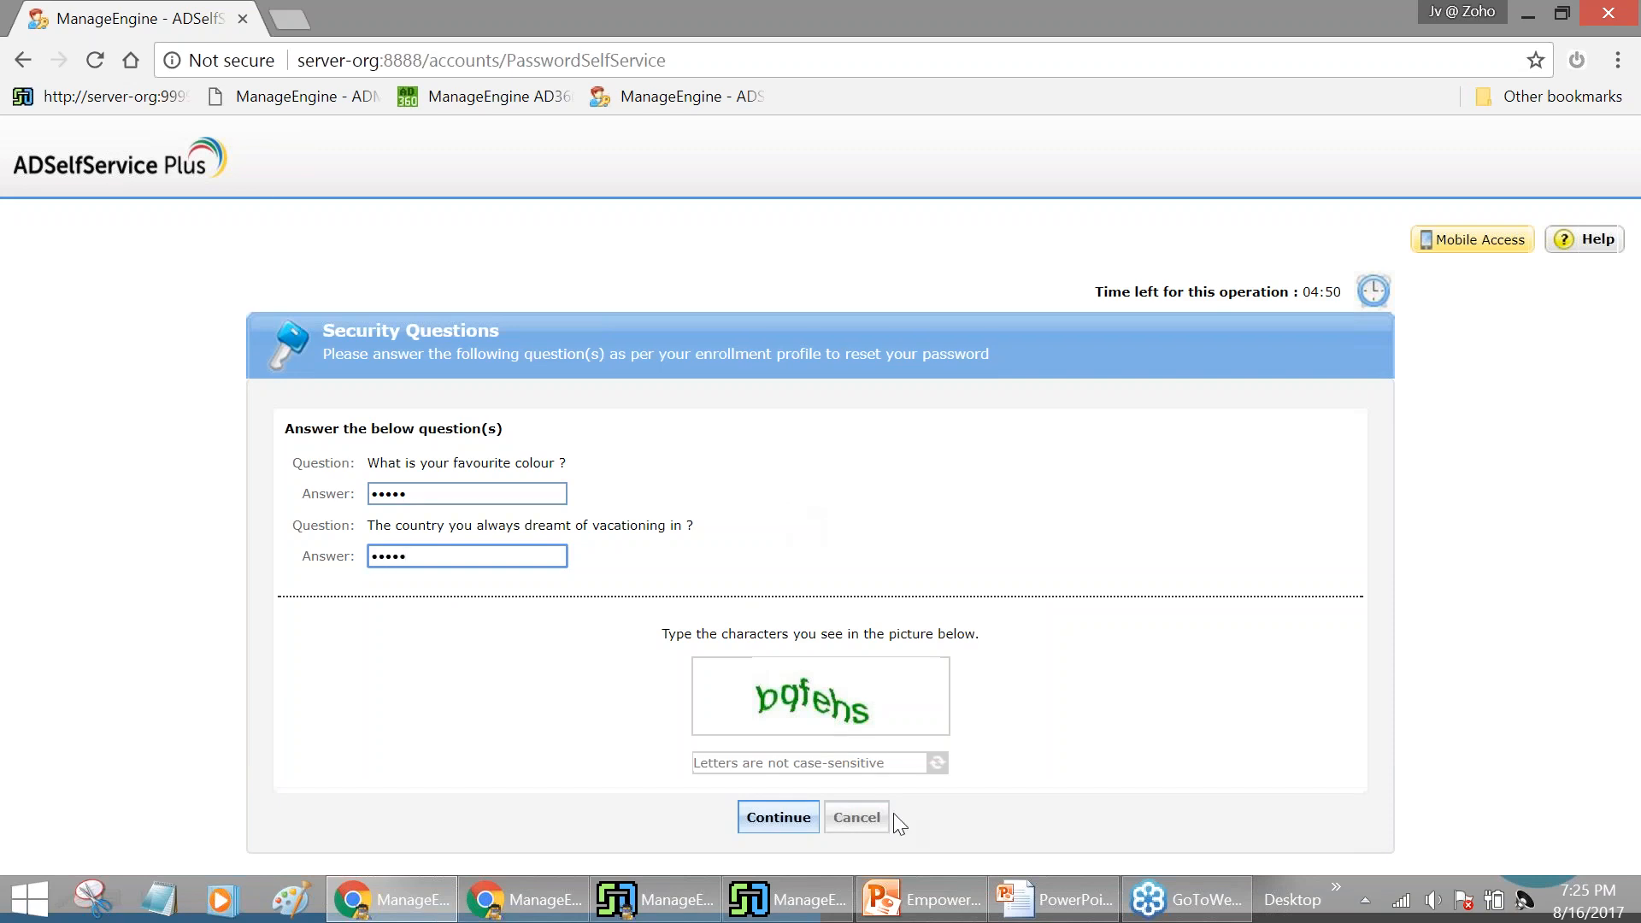
click(867, 762)
text(b)
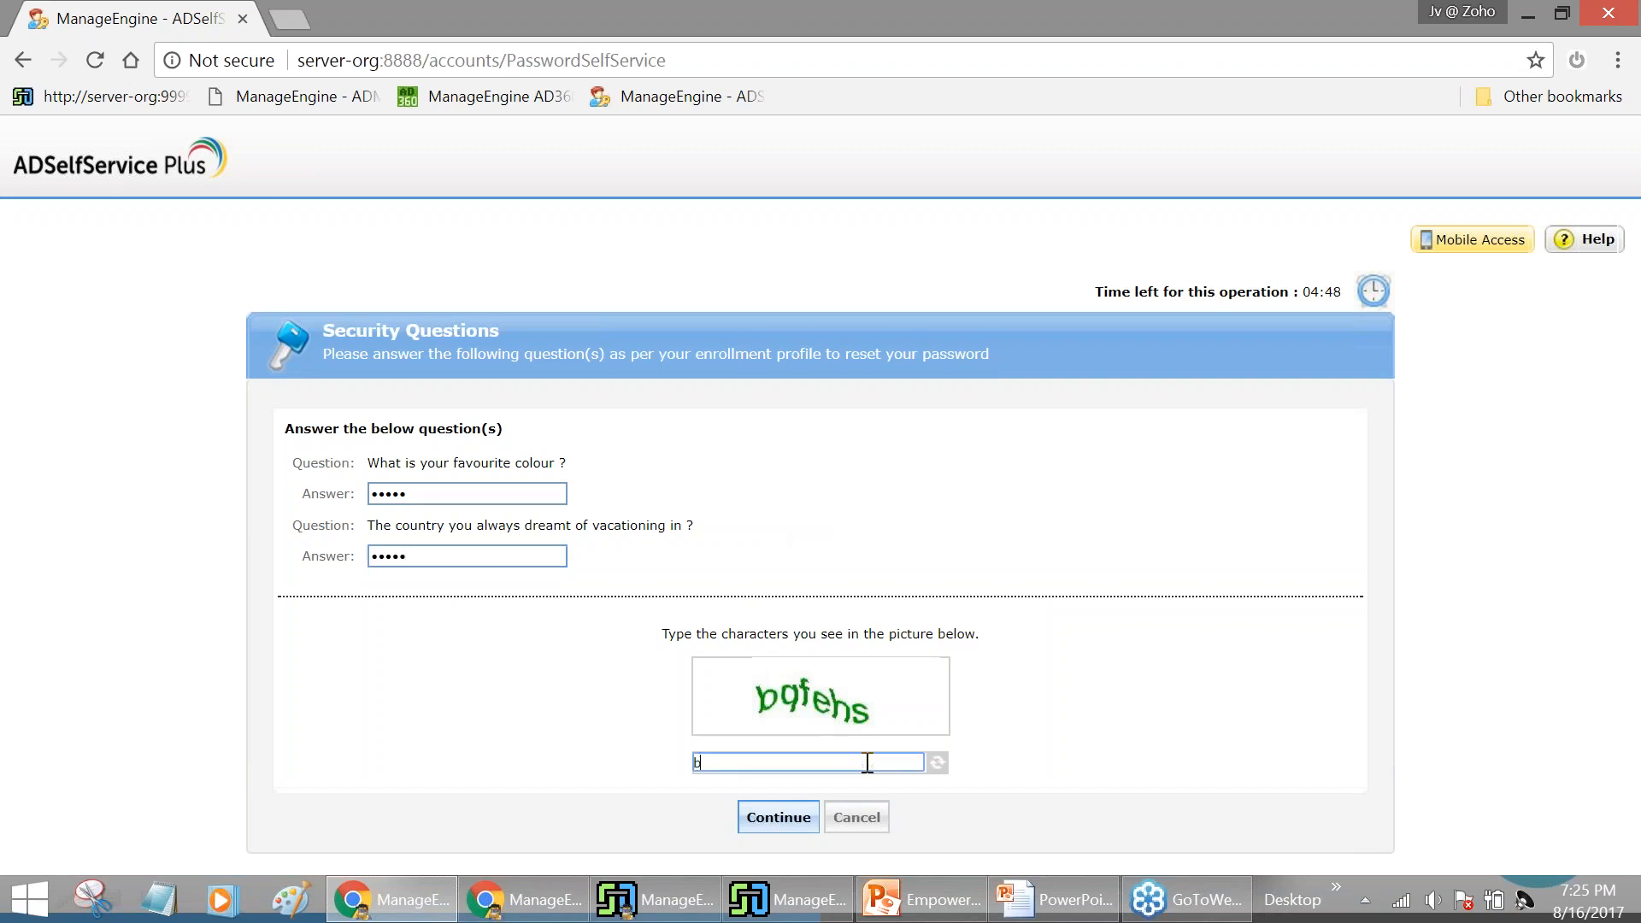
text(qfehs)
key(Return)
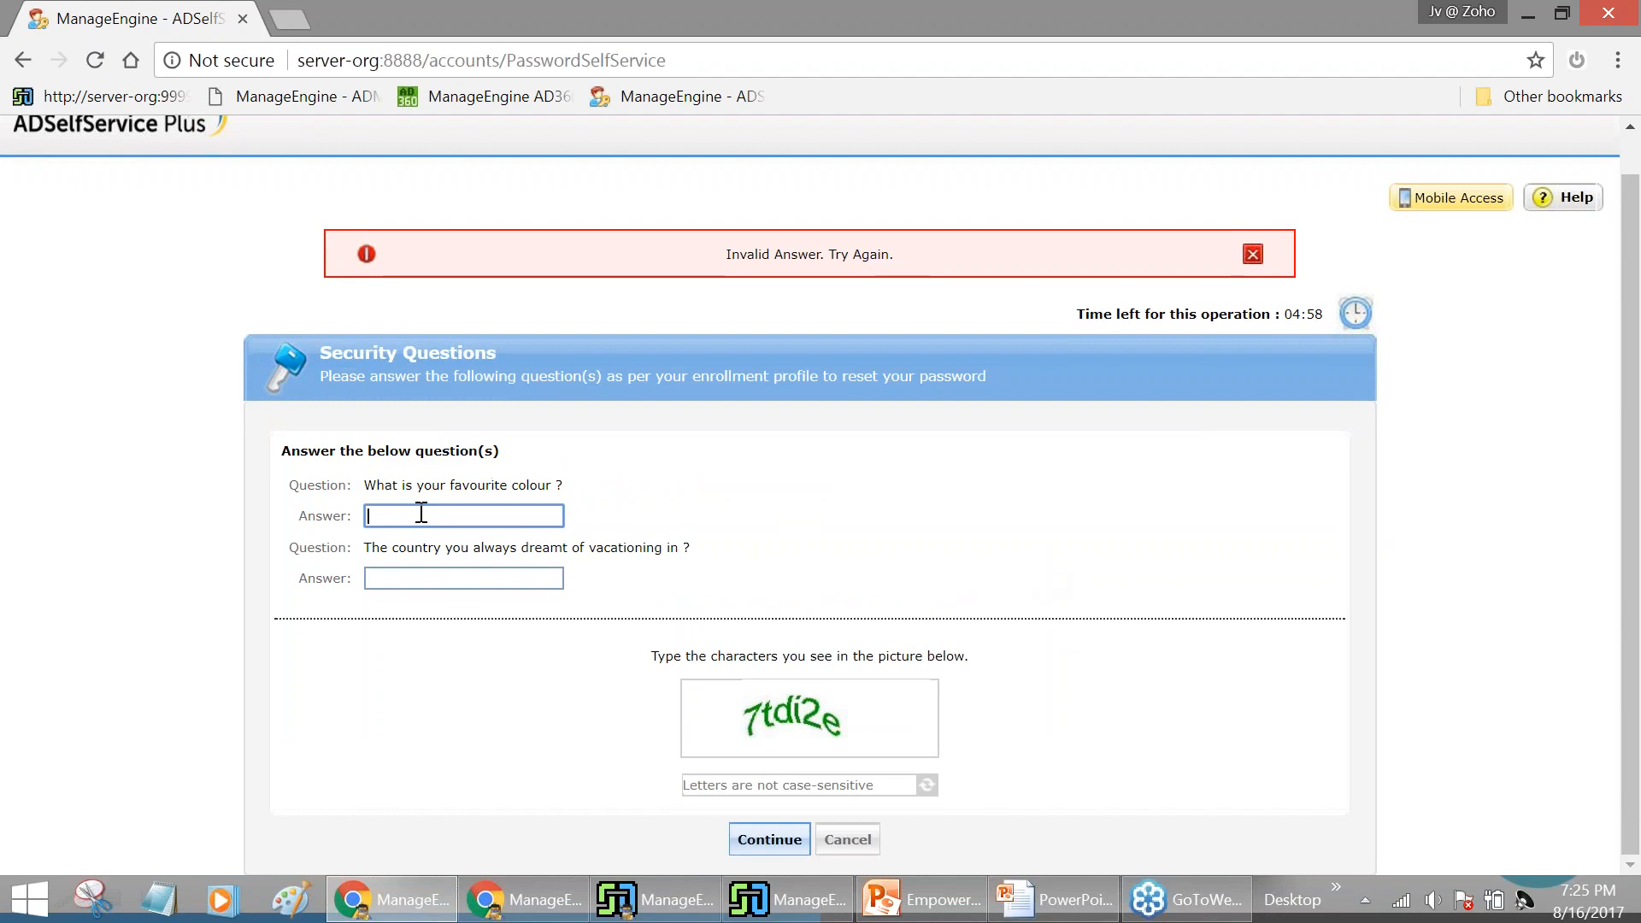
After 'Invalid Answer', re-enter both answers with the new CAPTCHA '7tdi2e' and continue
text(••)
key(BackSpace)
key(BackSpace)
key(BackSpace)
key(BackSpace)
key(BackSpace)
text(•••••)
key(Tab)
text(•••••)
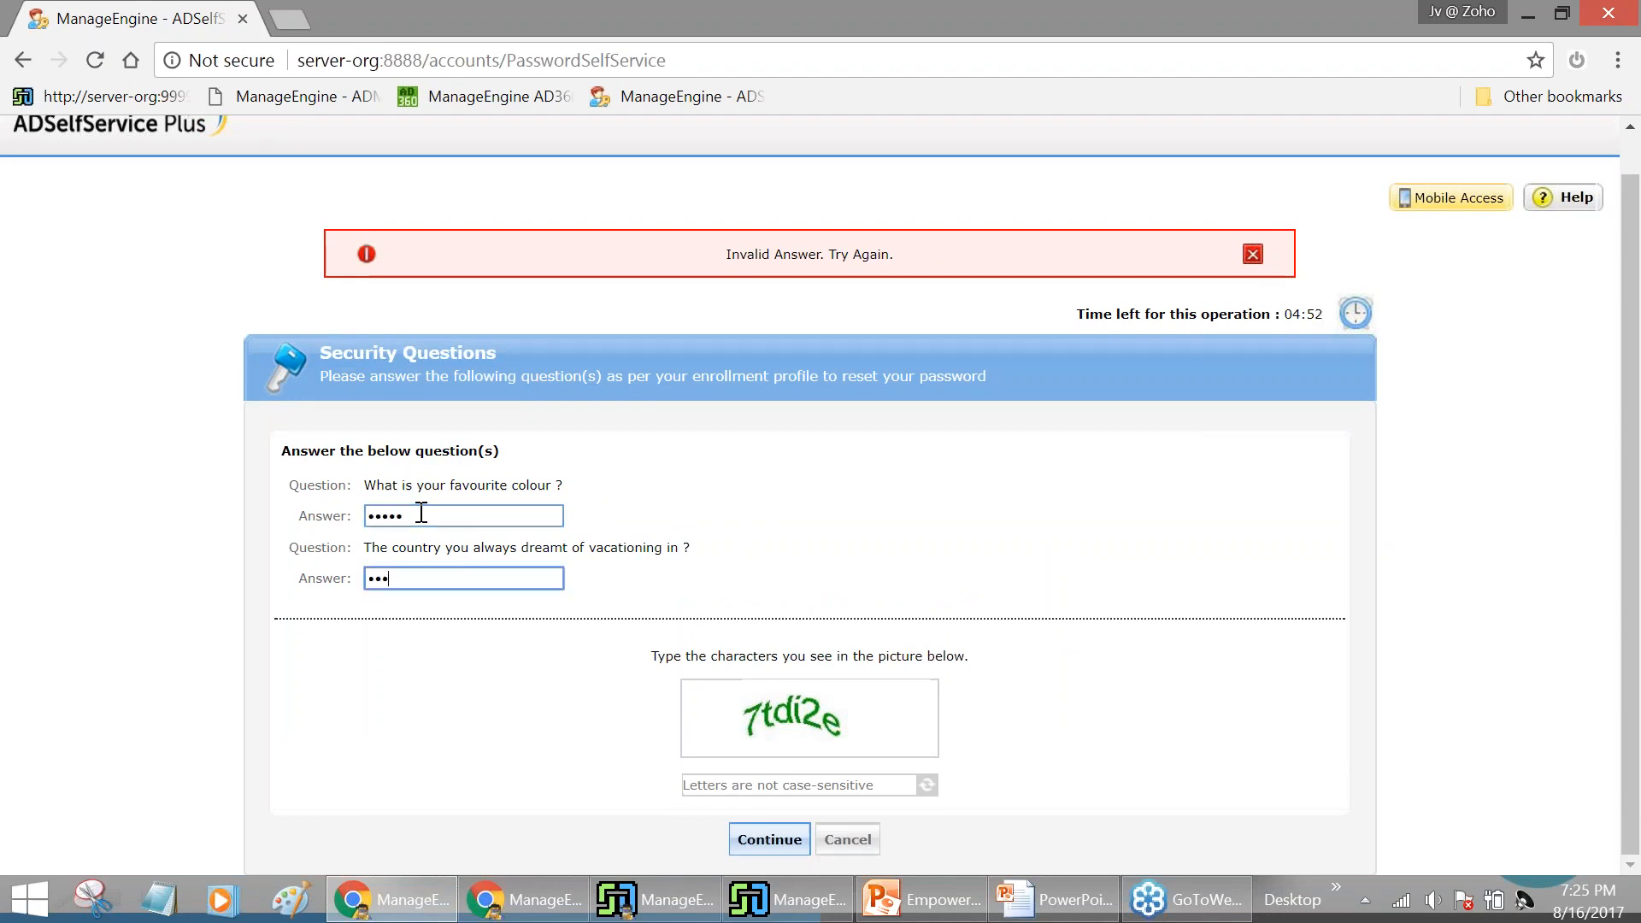
key(Tab)
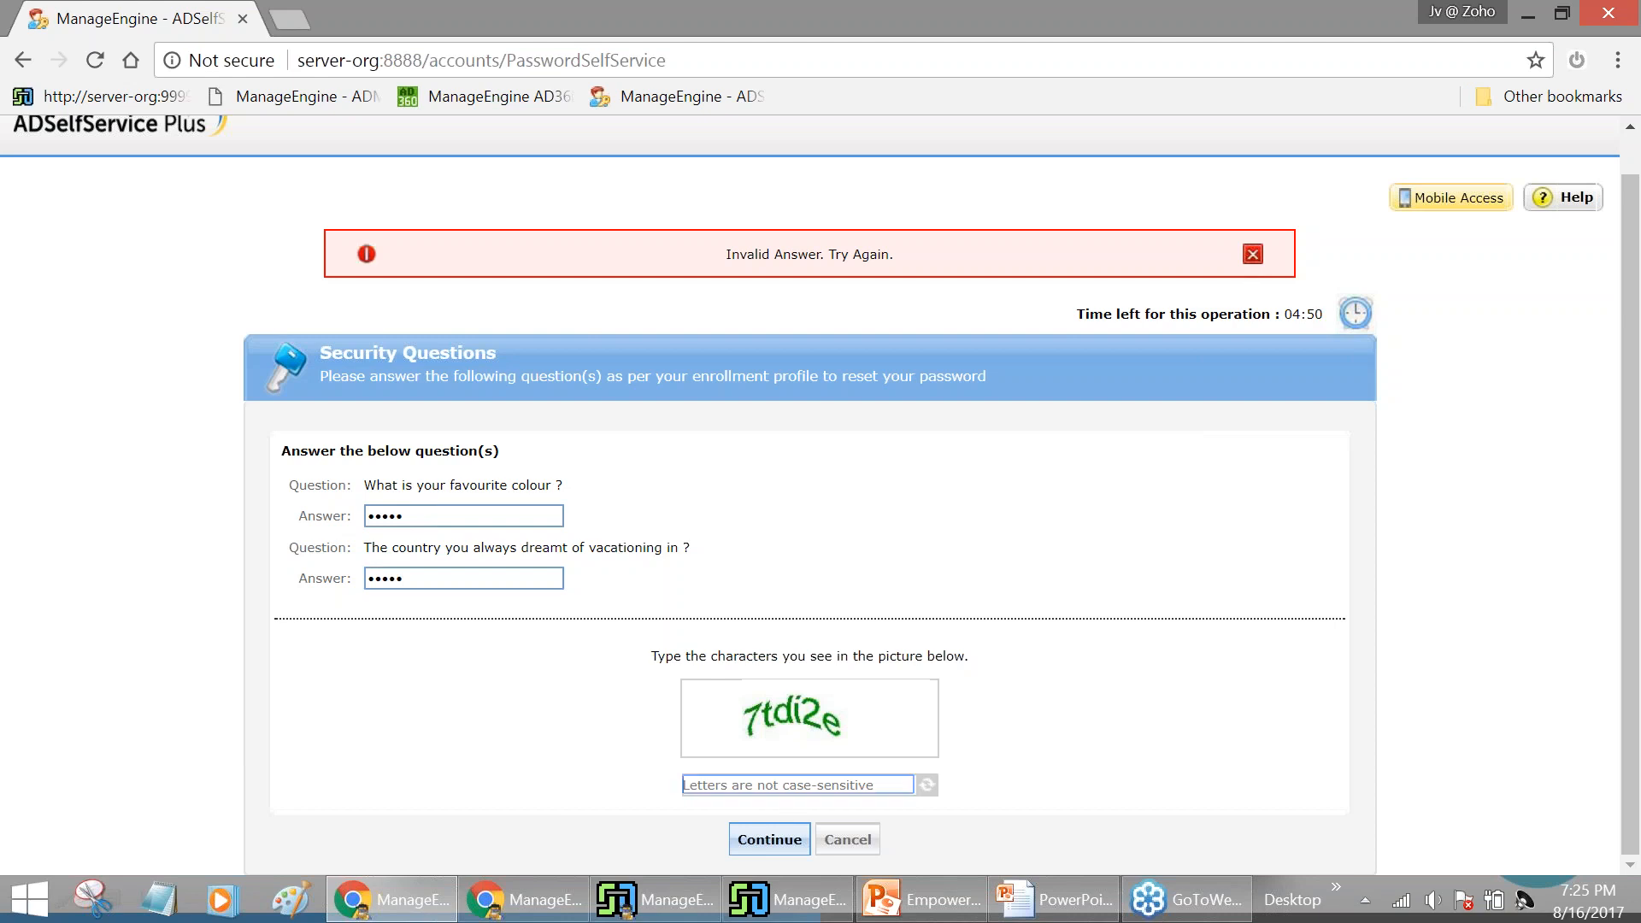
text(7tdi2e)
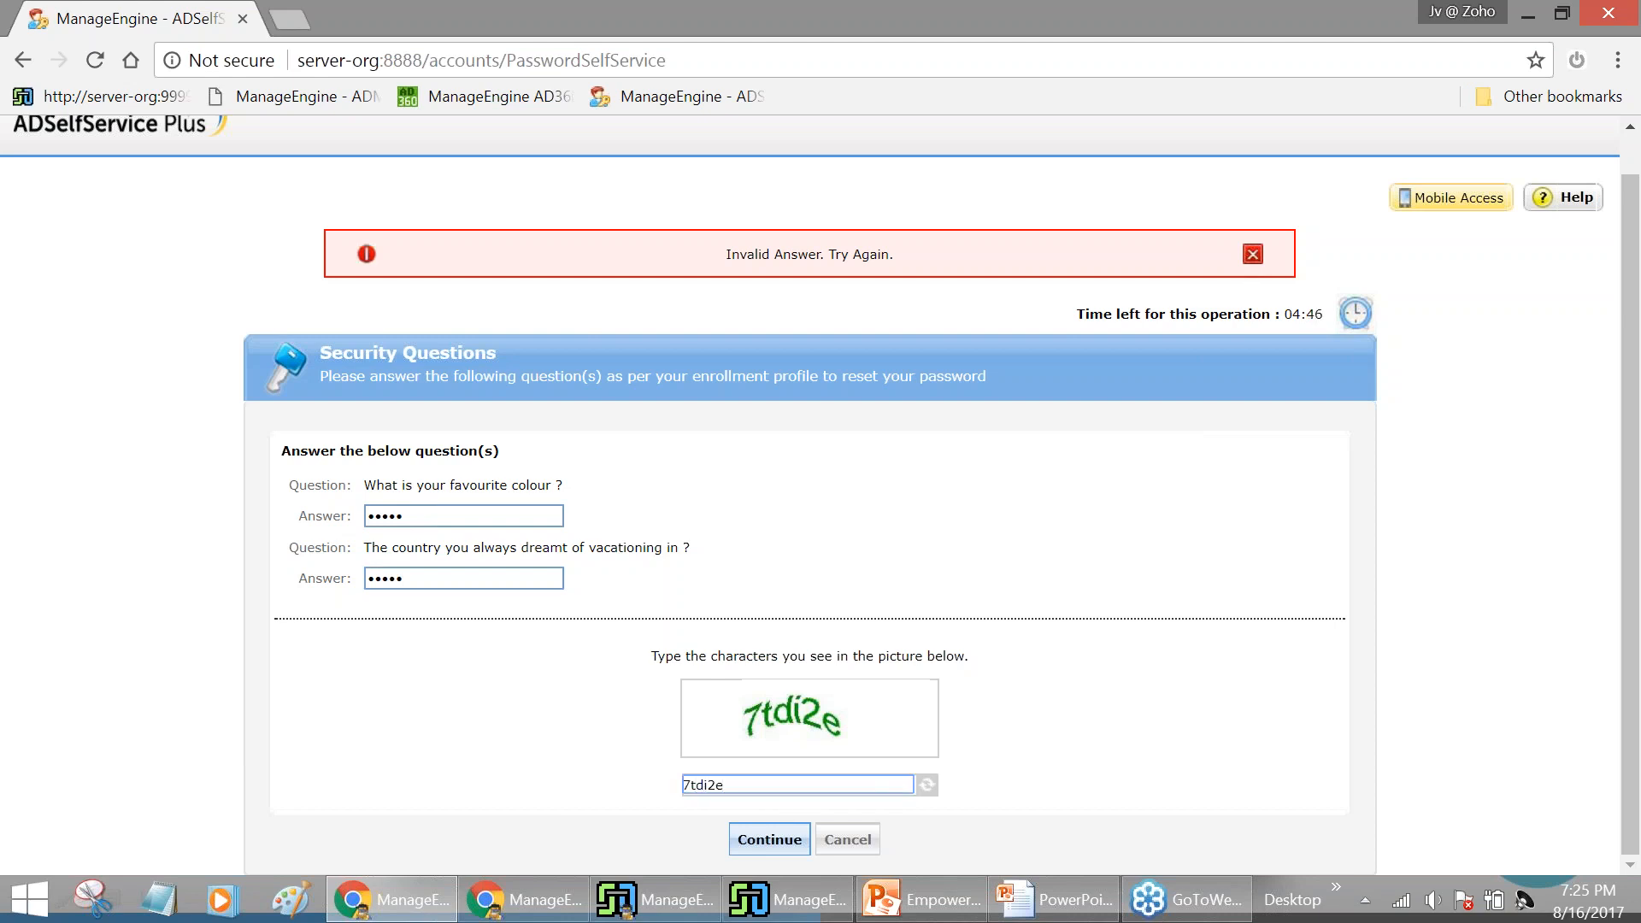
click(781, 851)
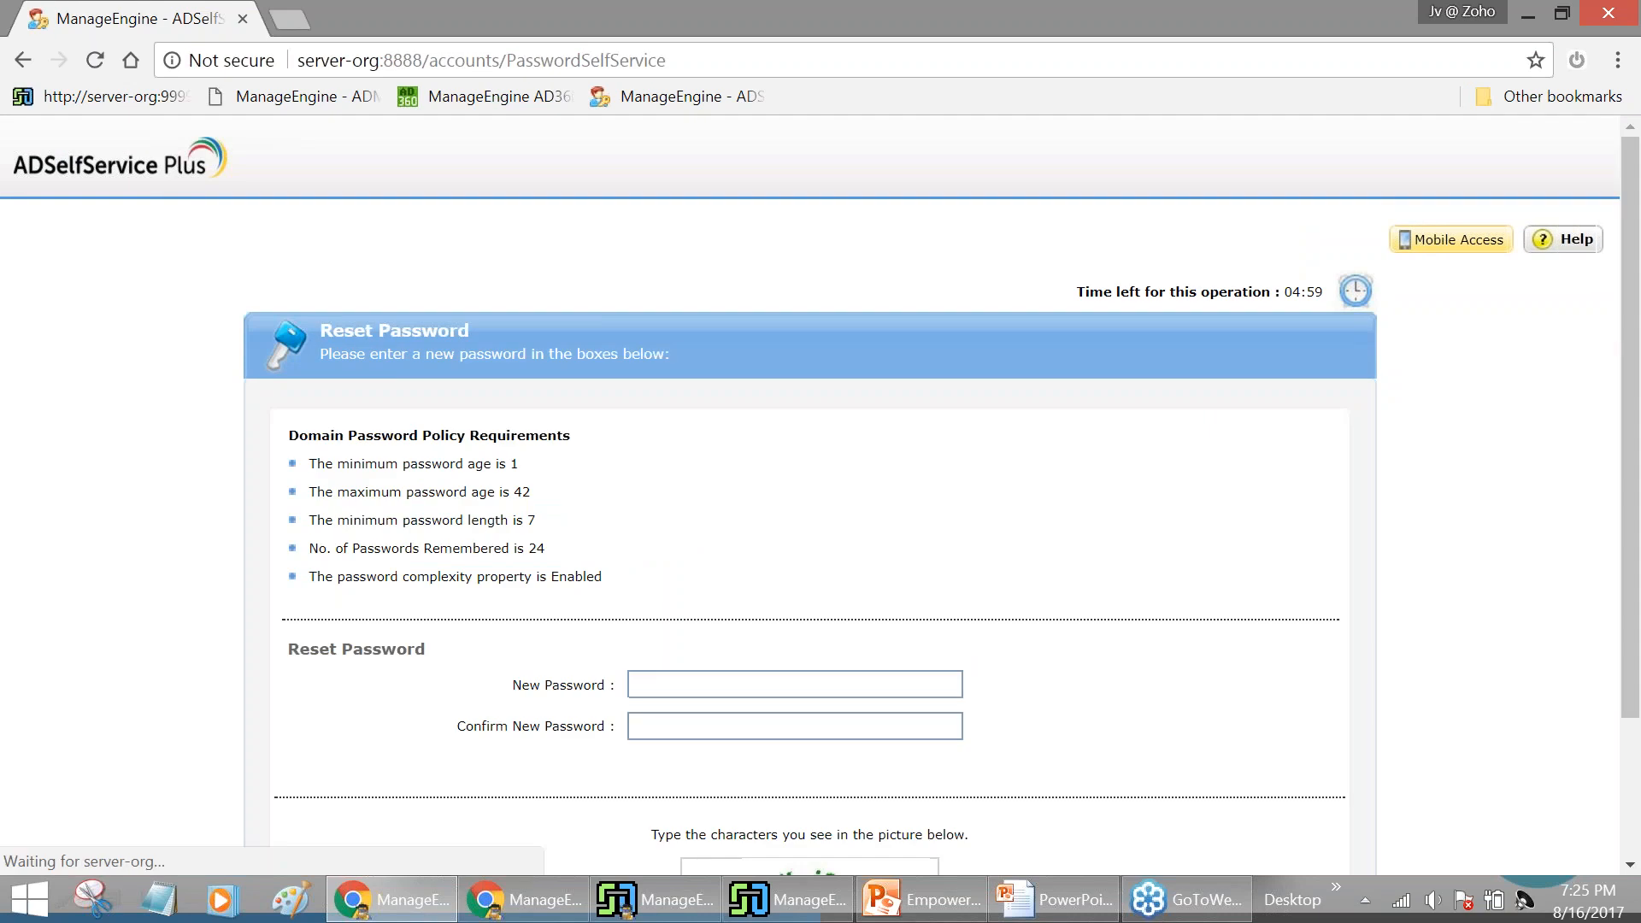
Enter the new account password and confirm it
scroll(1038, 502, down, 1)
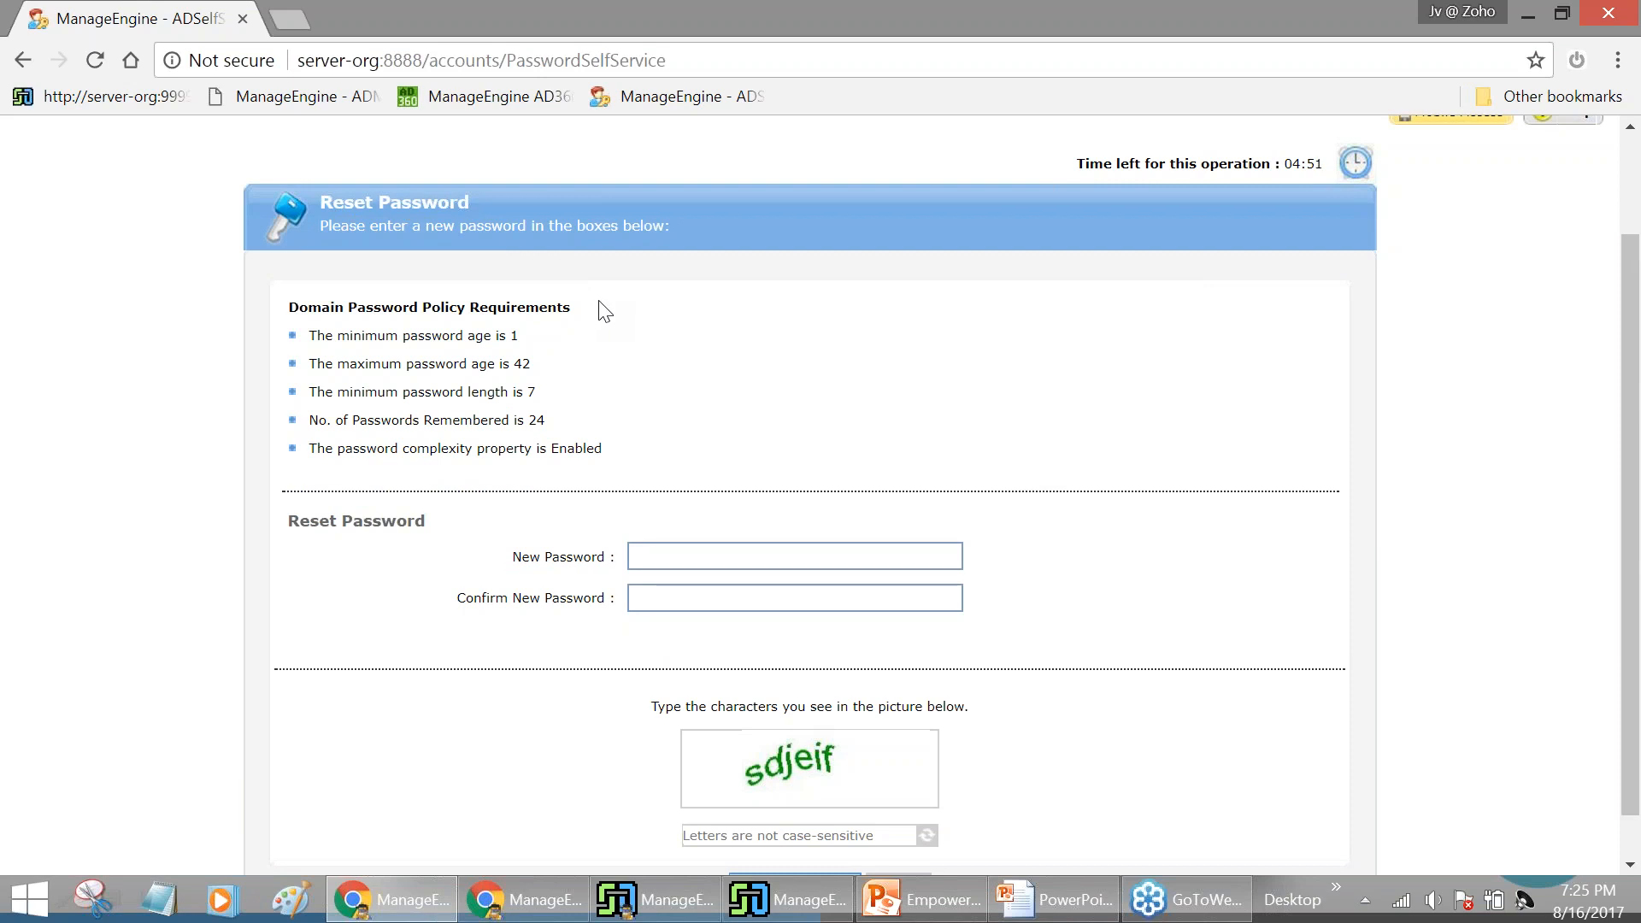
scroll(638, 459, down, 1)
click(701, 510)
text(******)
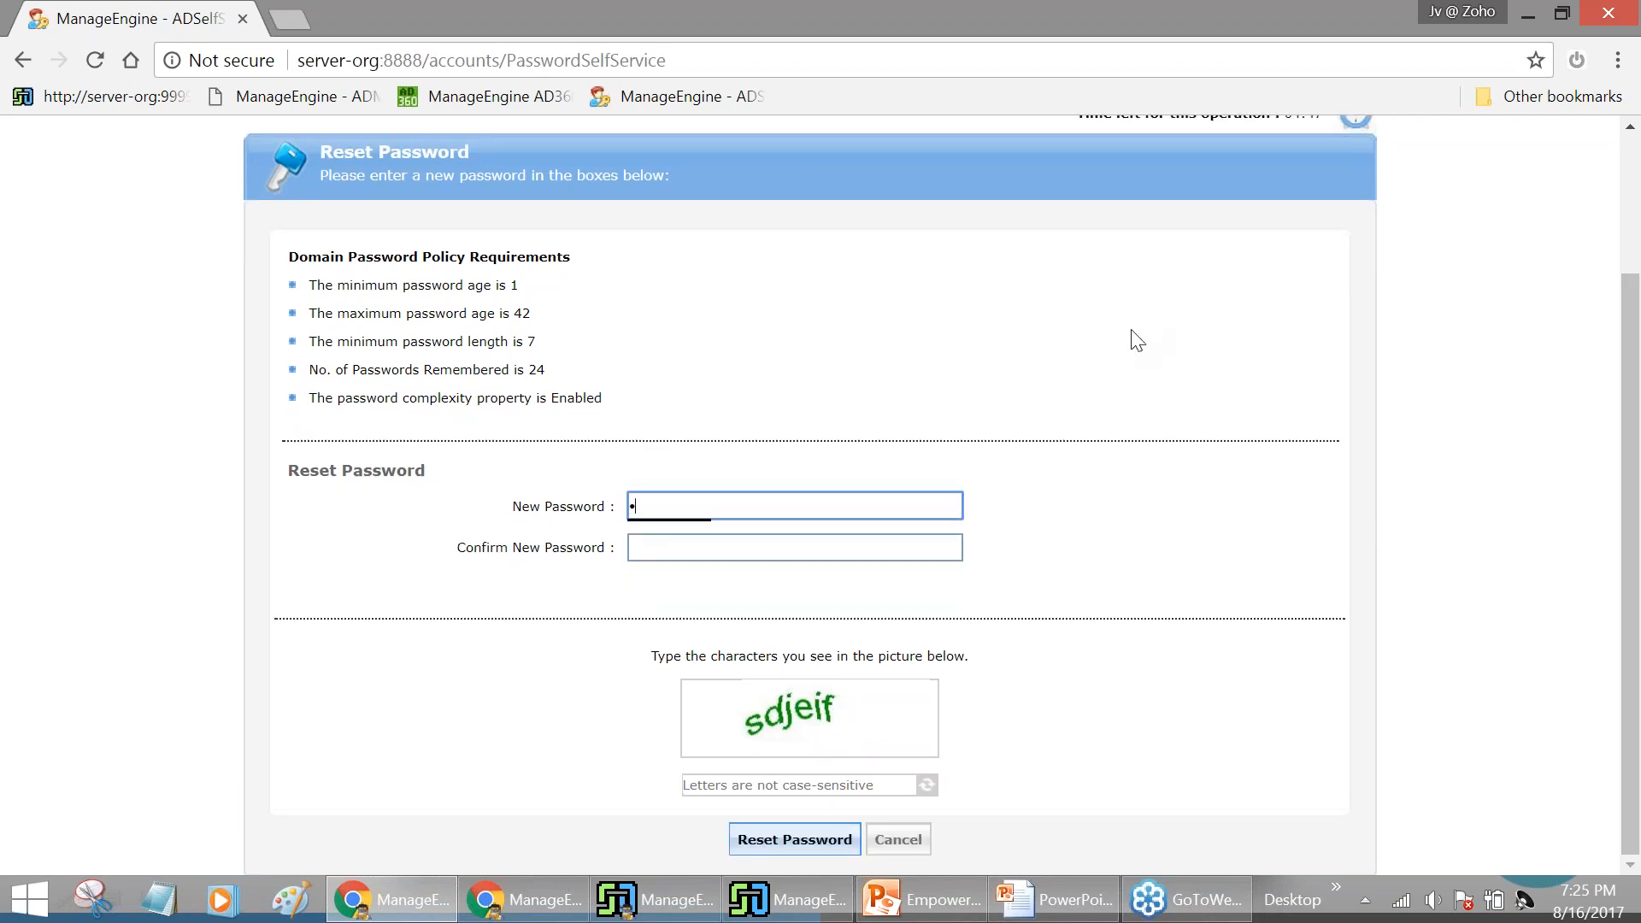
text(******)
key(Tab)
text(*********)
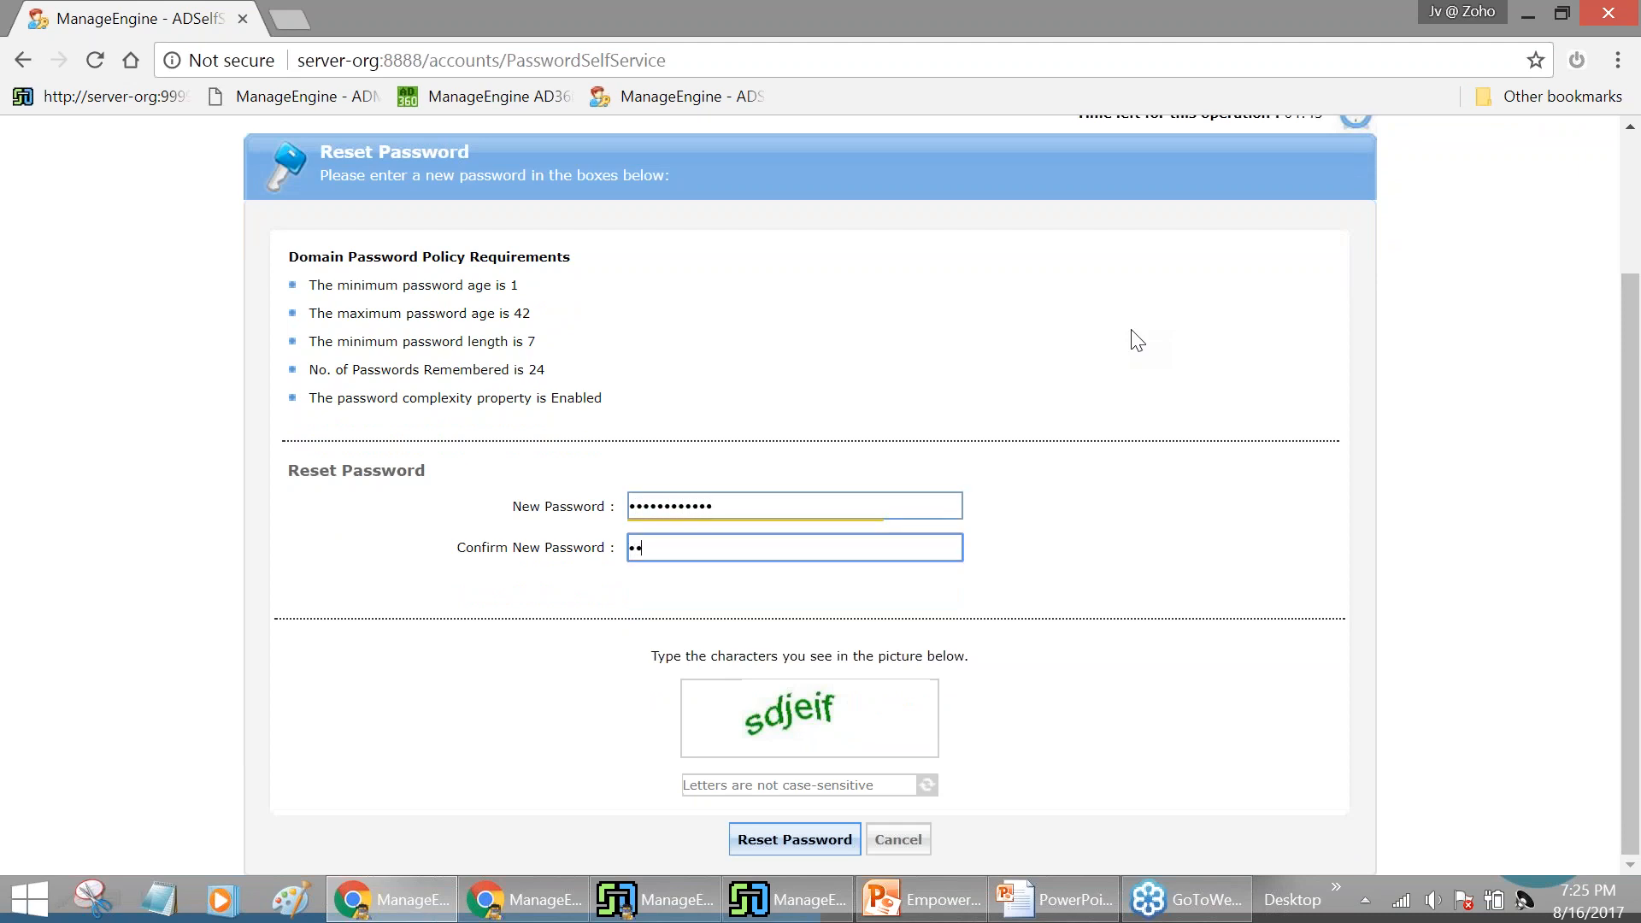
text(***)
key(Tab)
Enter the CAPTCHA 'sdjeif', submit the password reset, and go back to the portal home
click(827, 786)
text(sdje)
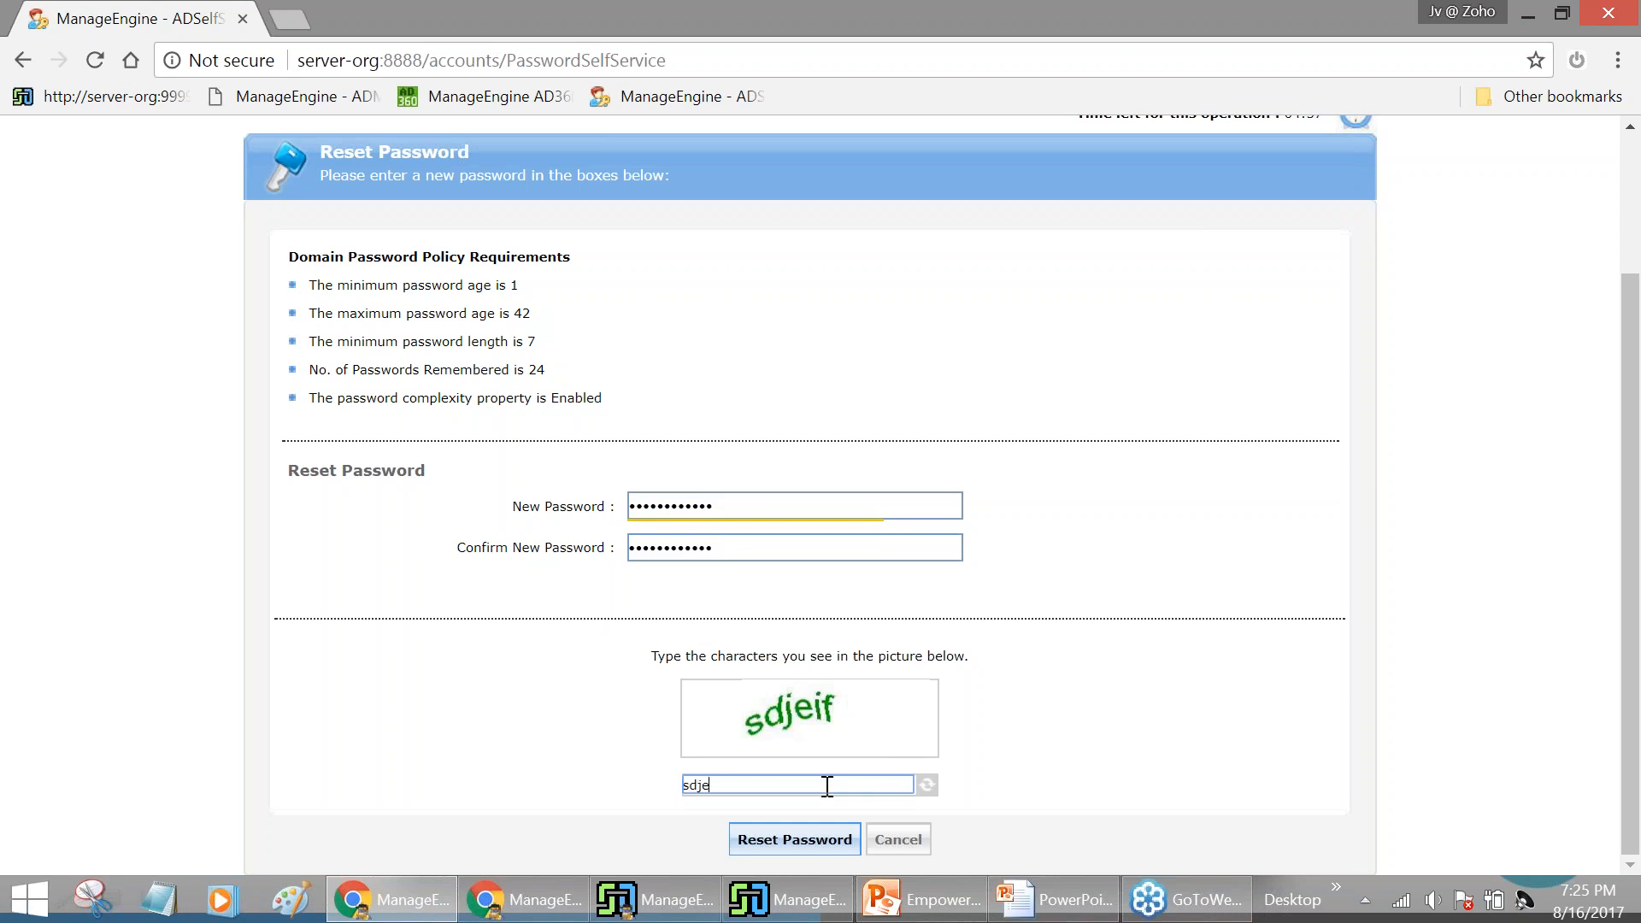
text(if)
scroll(1190, 462, up, 2)
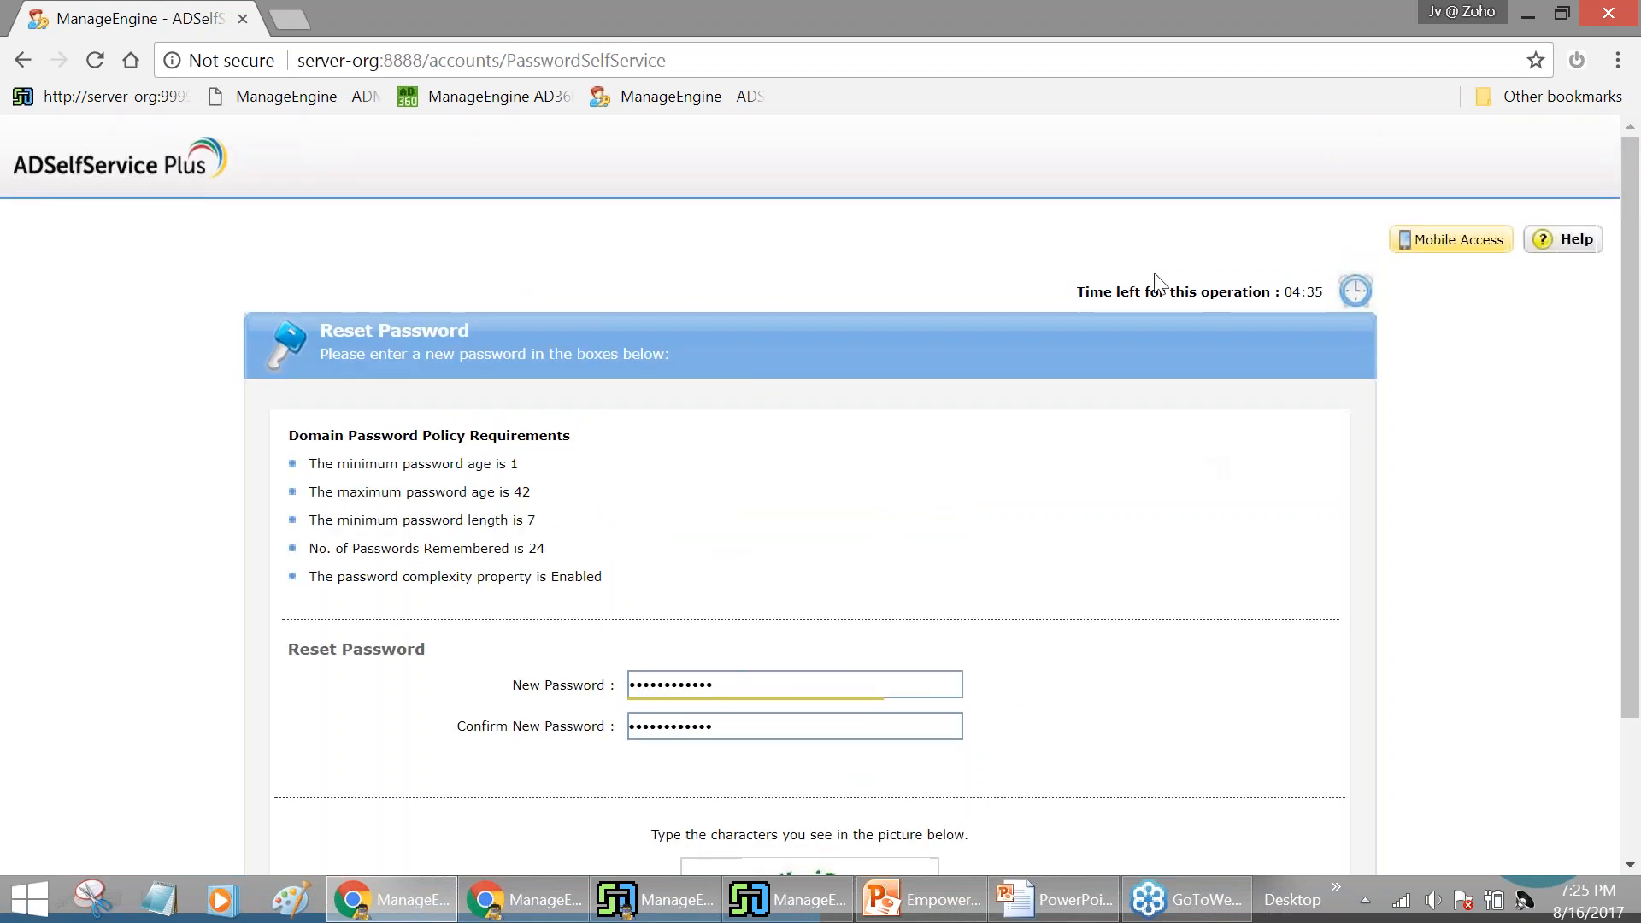
scroll(1154, 513, down, 2)
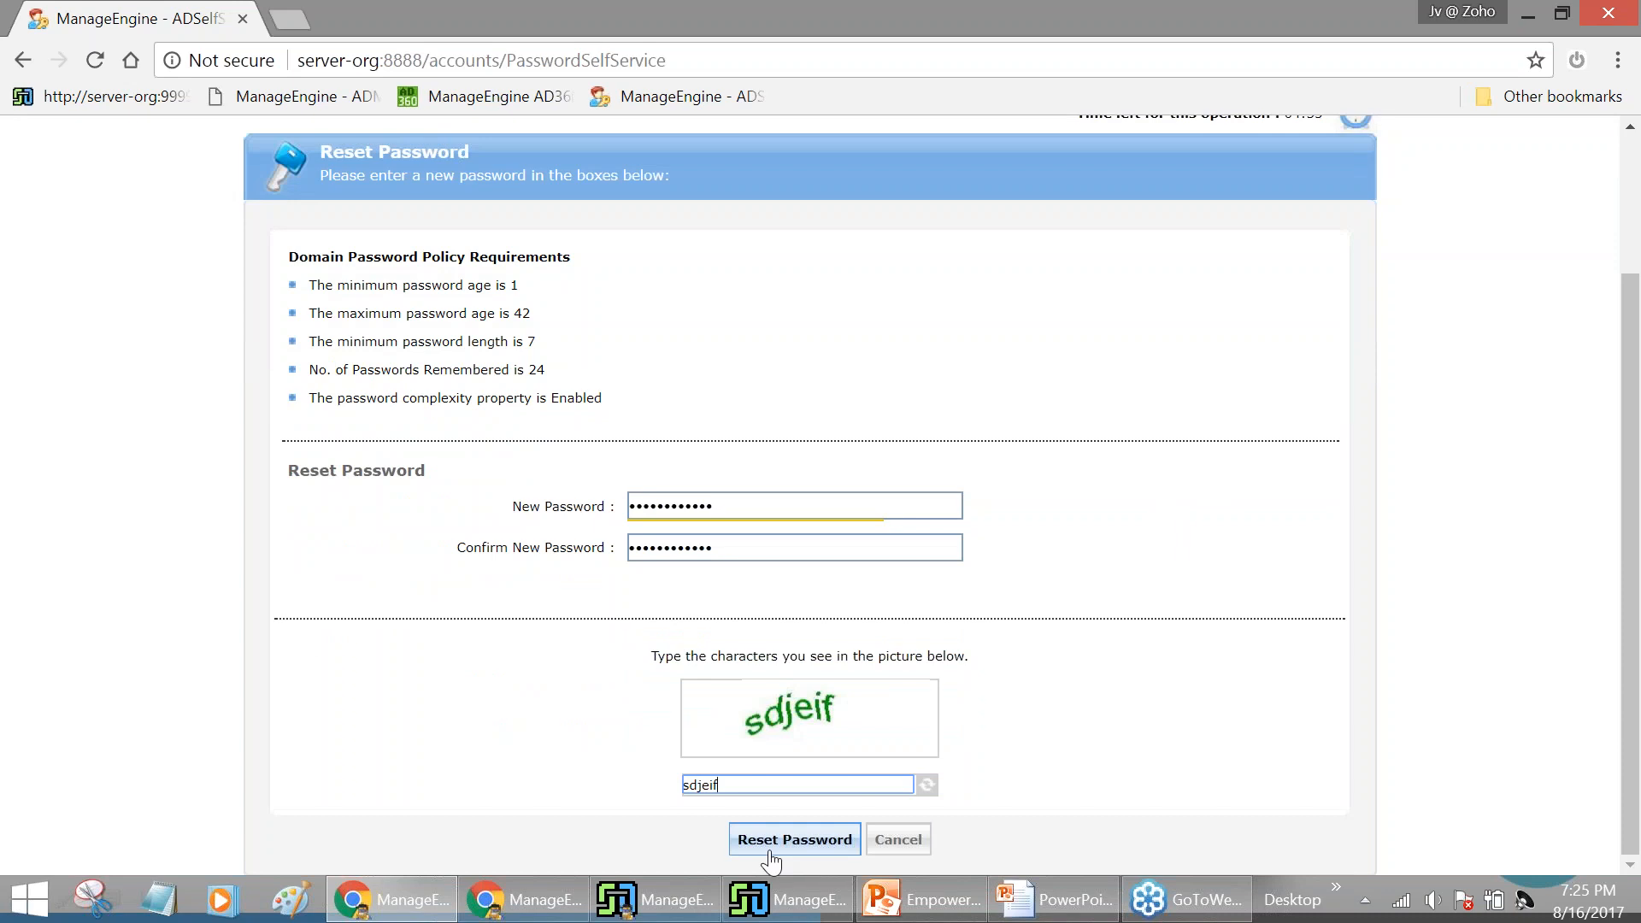
click(770, 852)
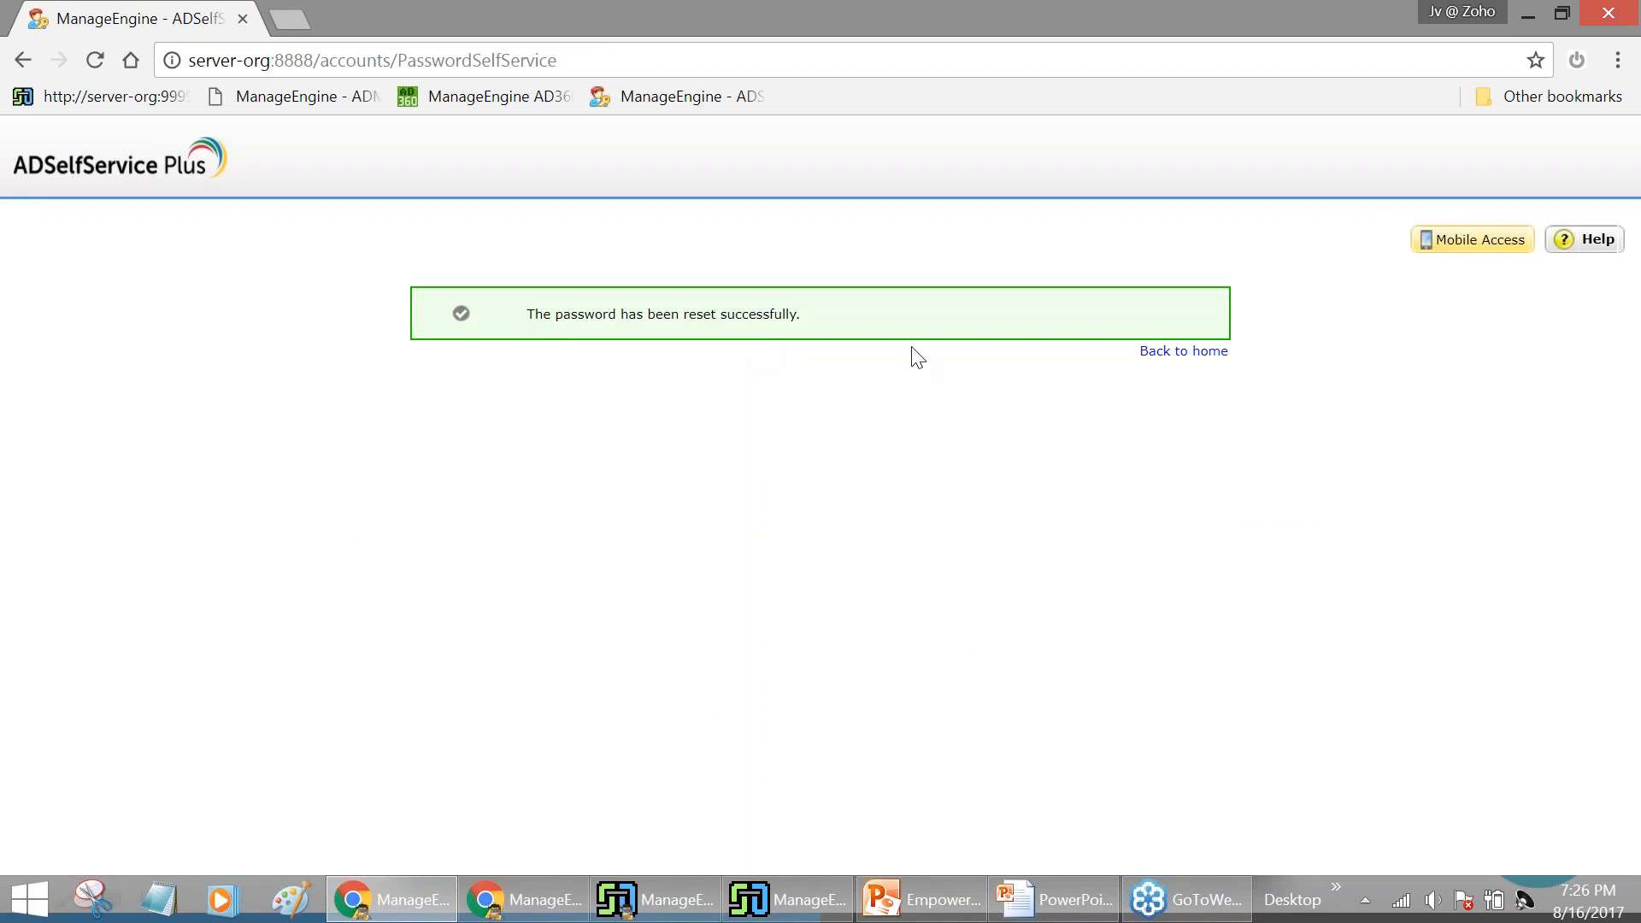
click(1154, 357)
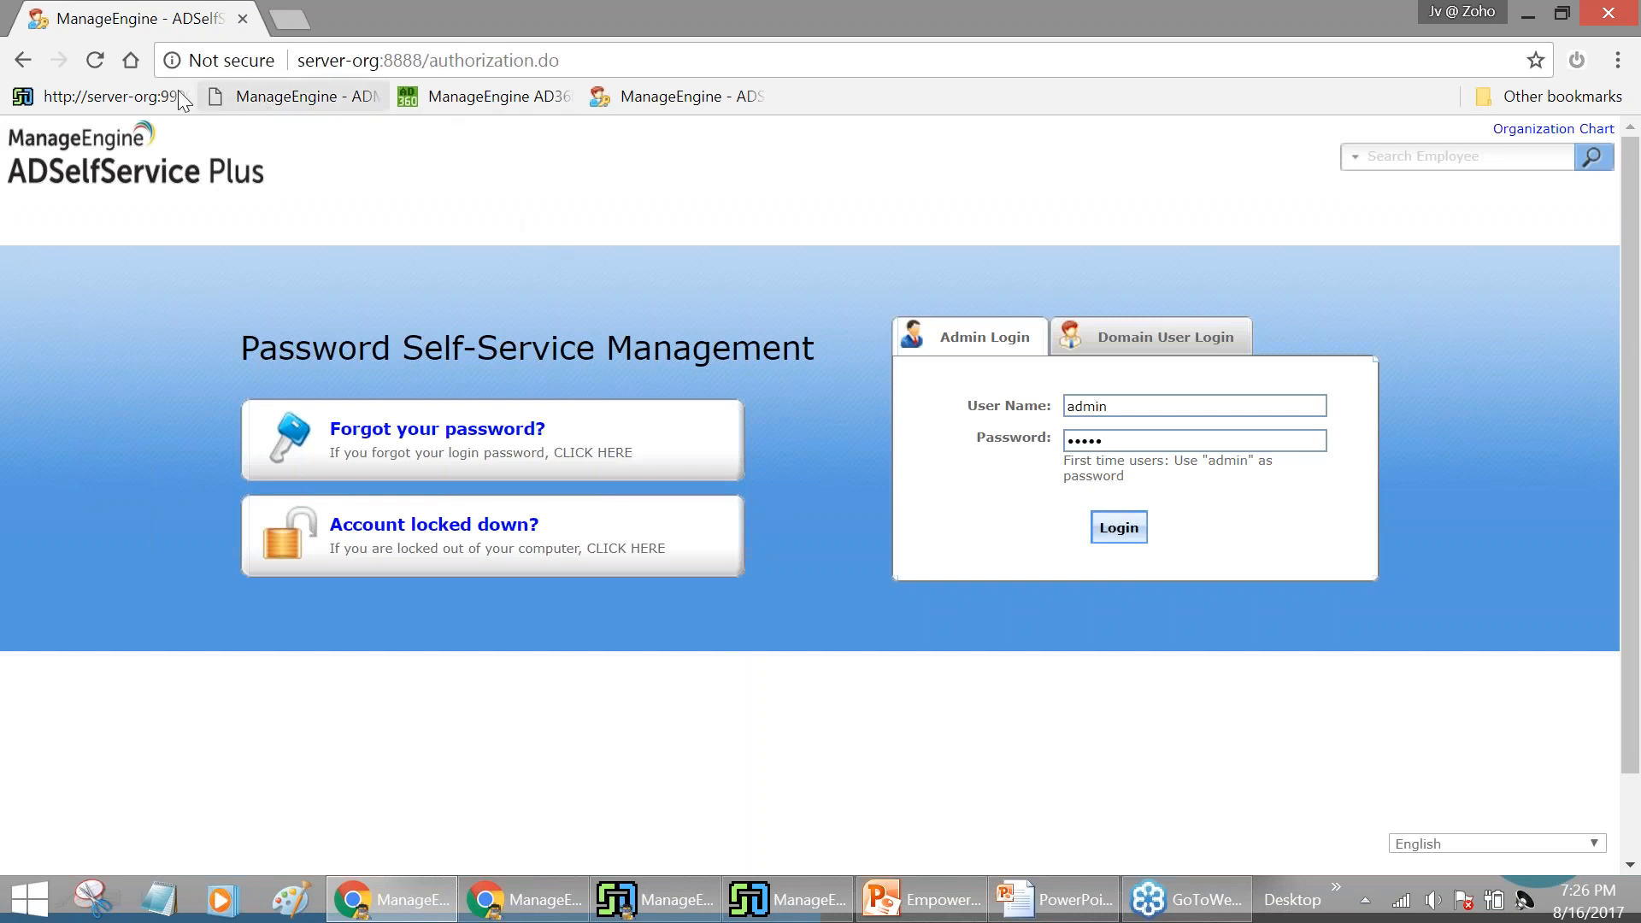
Open ServiceDesk Plus Requests and switch to My Completed Requests, showing closed request 15
click(139, 96)
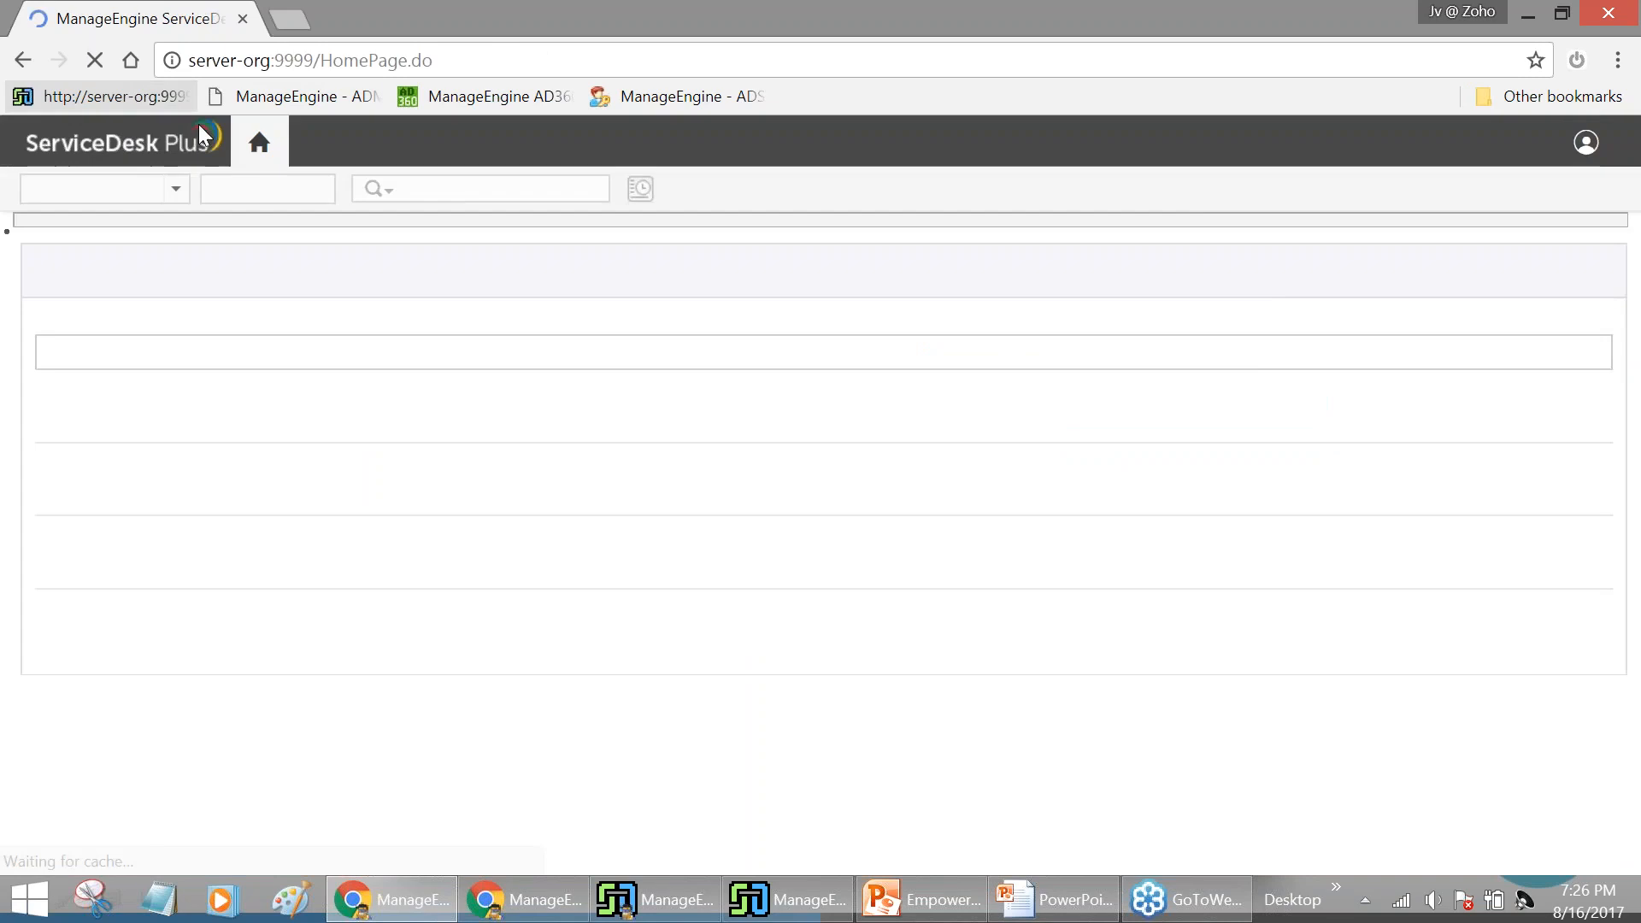
click(1564, 142)
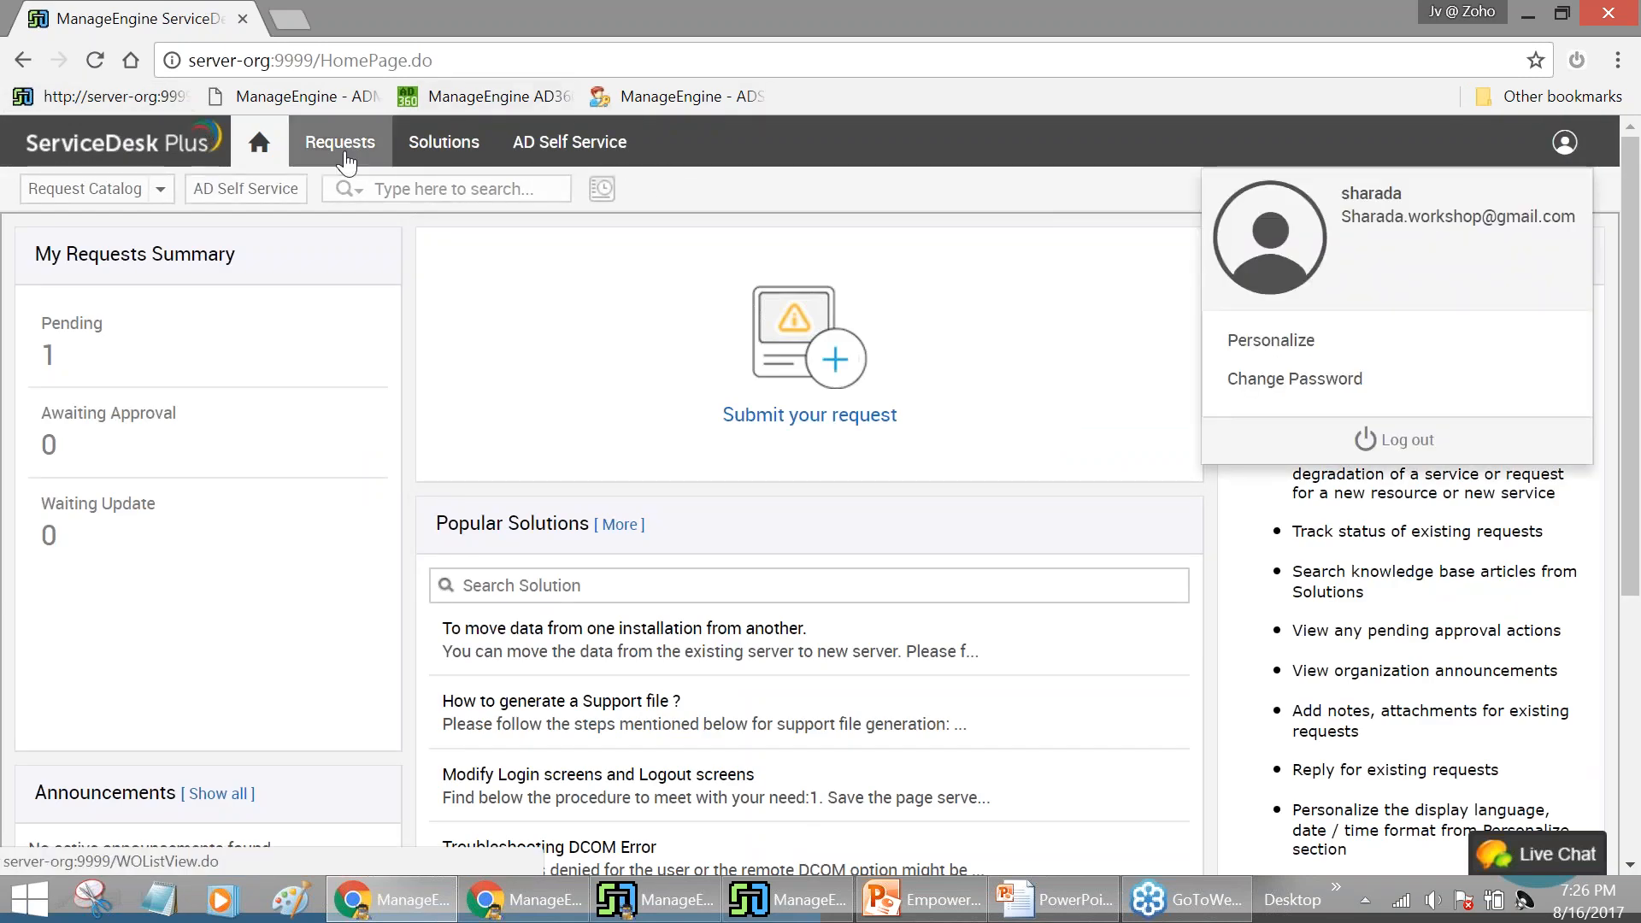
click(347, 156)
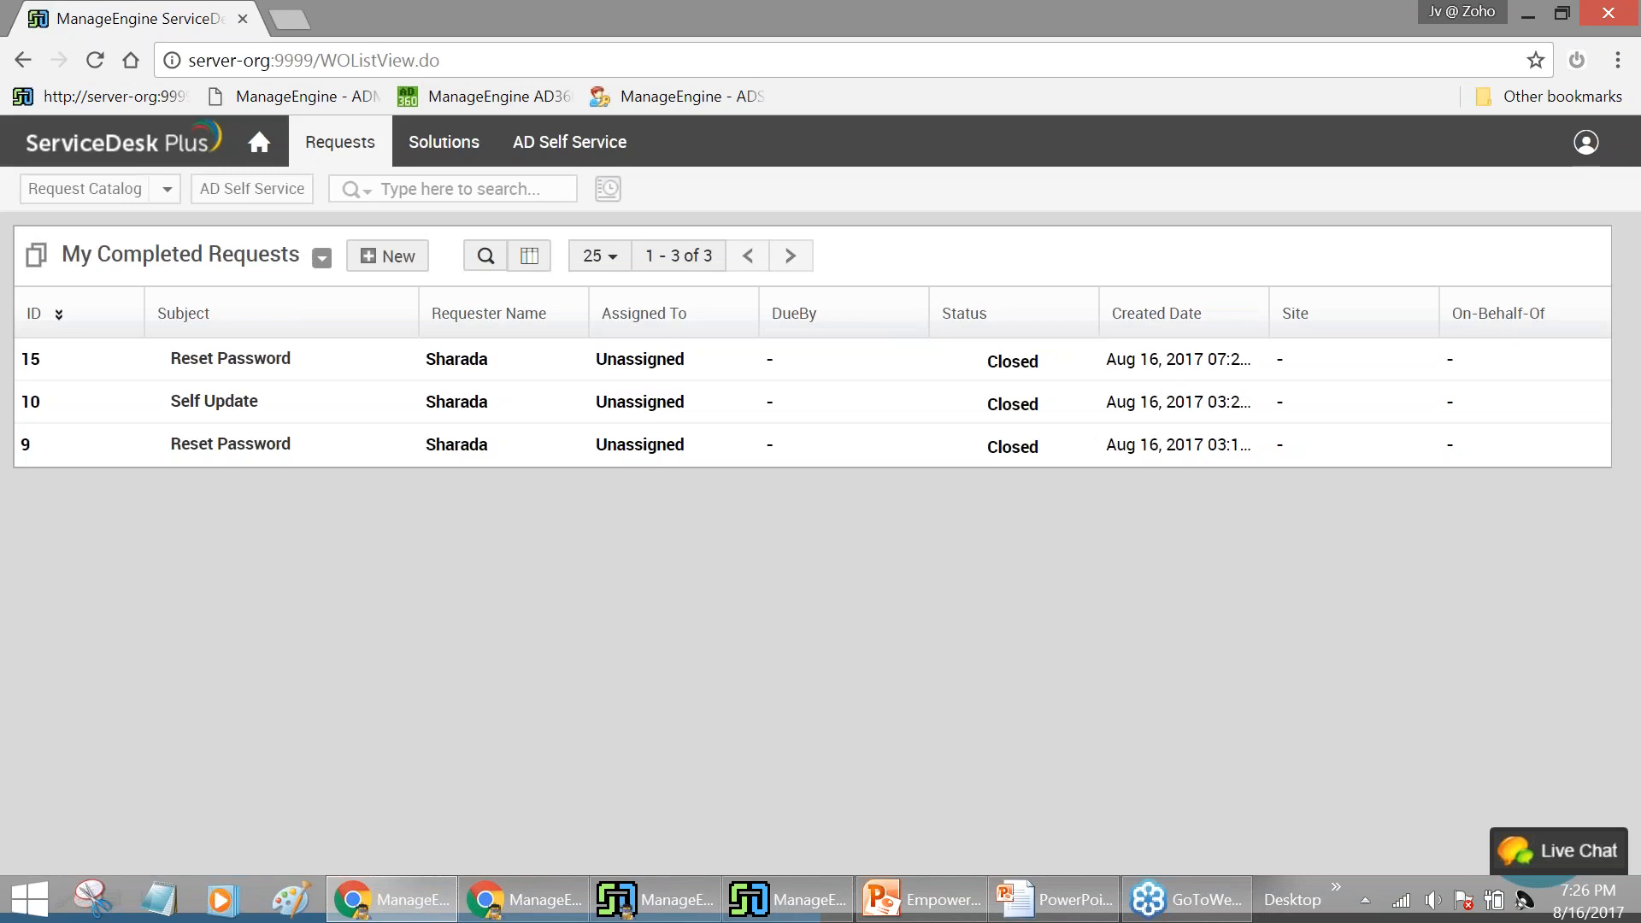
click(190, 265)
click(160, 510)
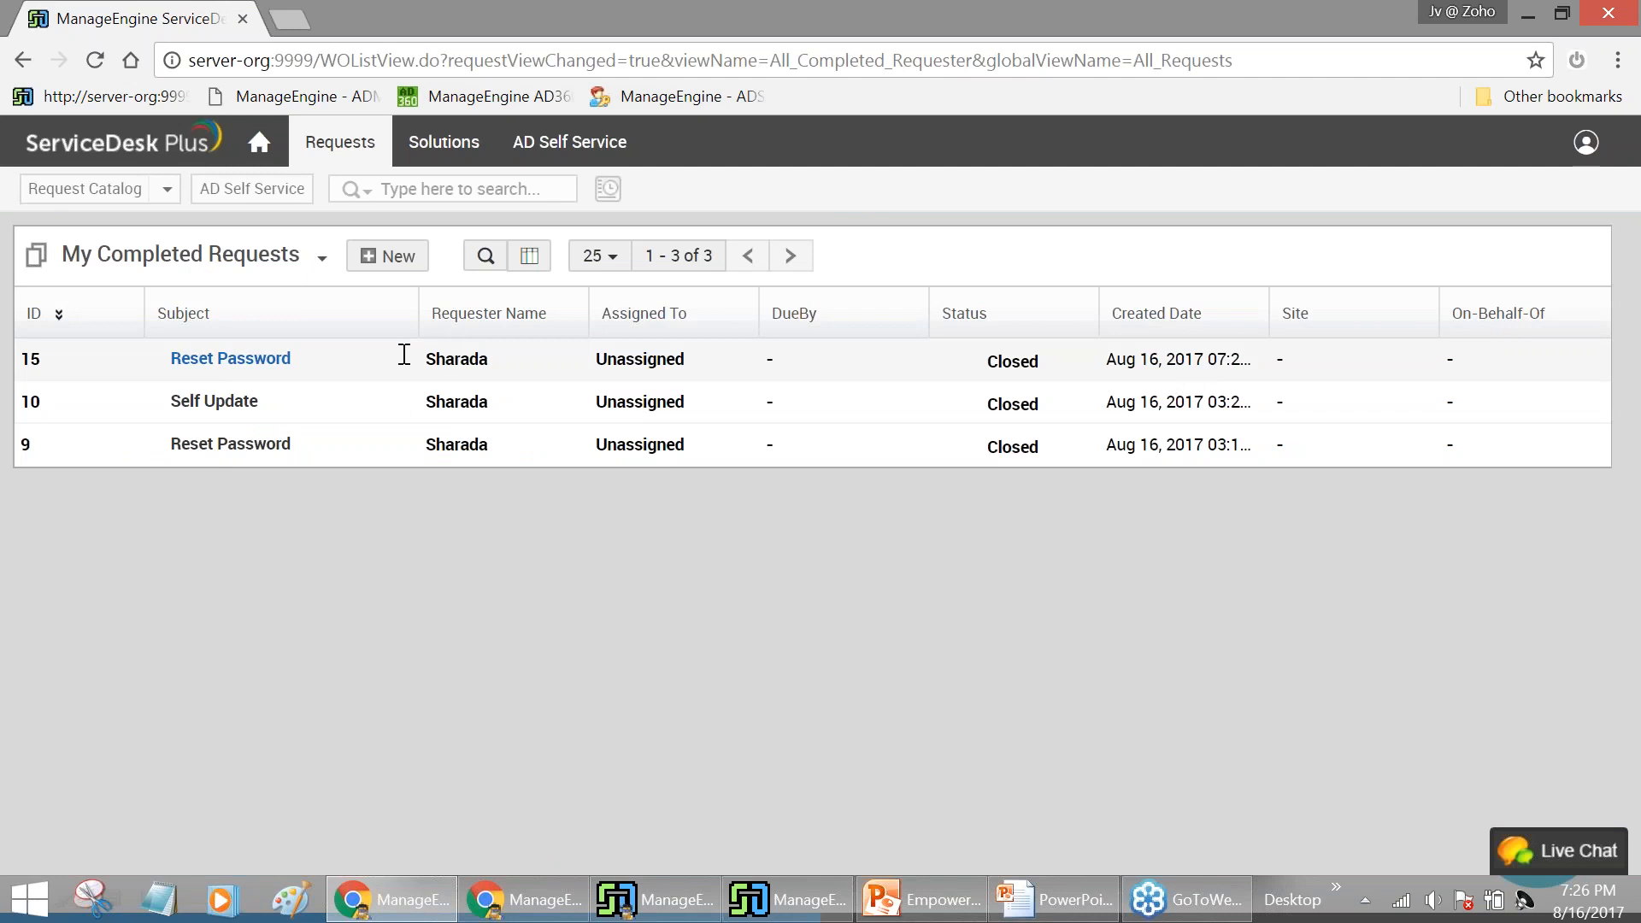
click(256, 360)
scroll(1136, 456, down, 10)
scroll(1156, 461, down, 1)
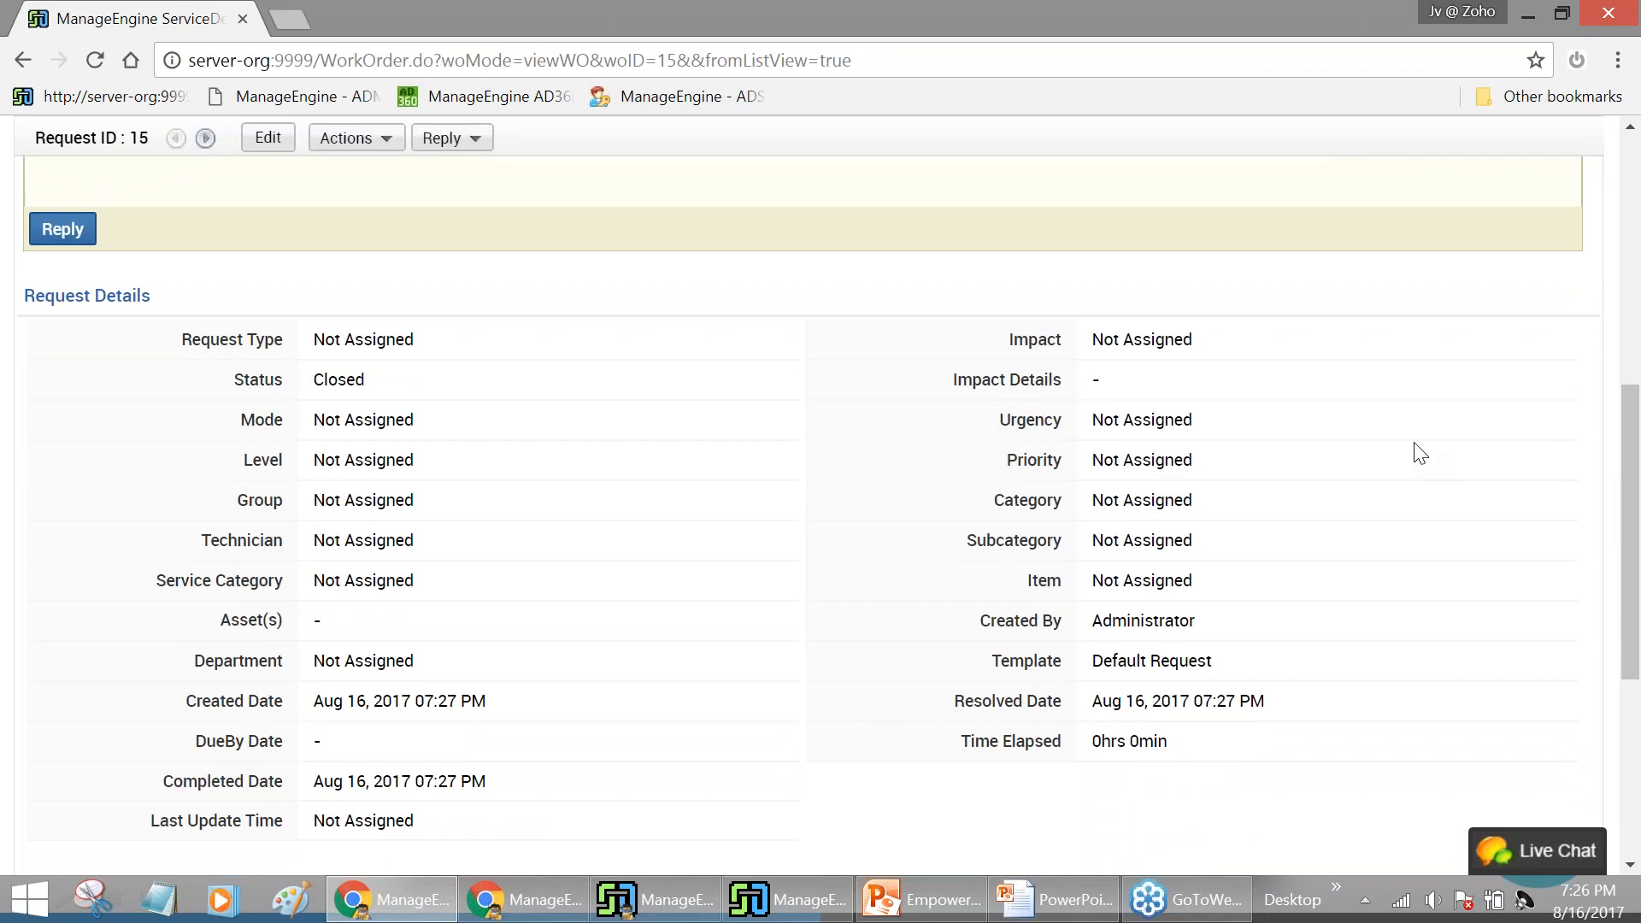
scroll(1420, 453, down, 3)
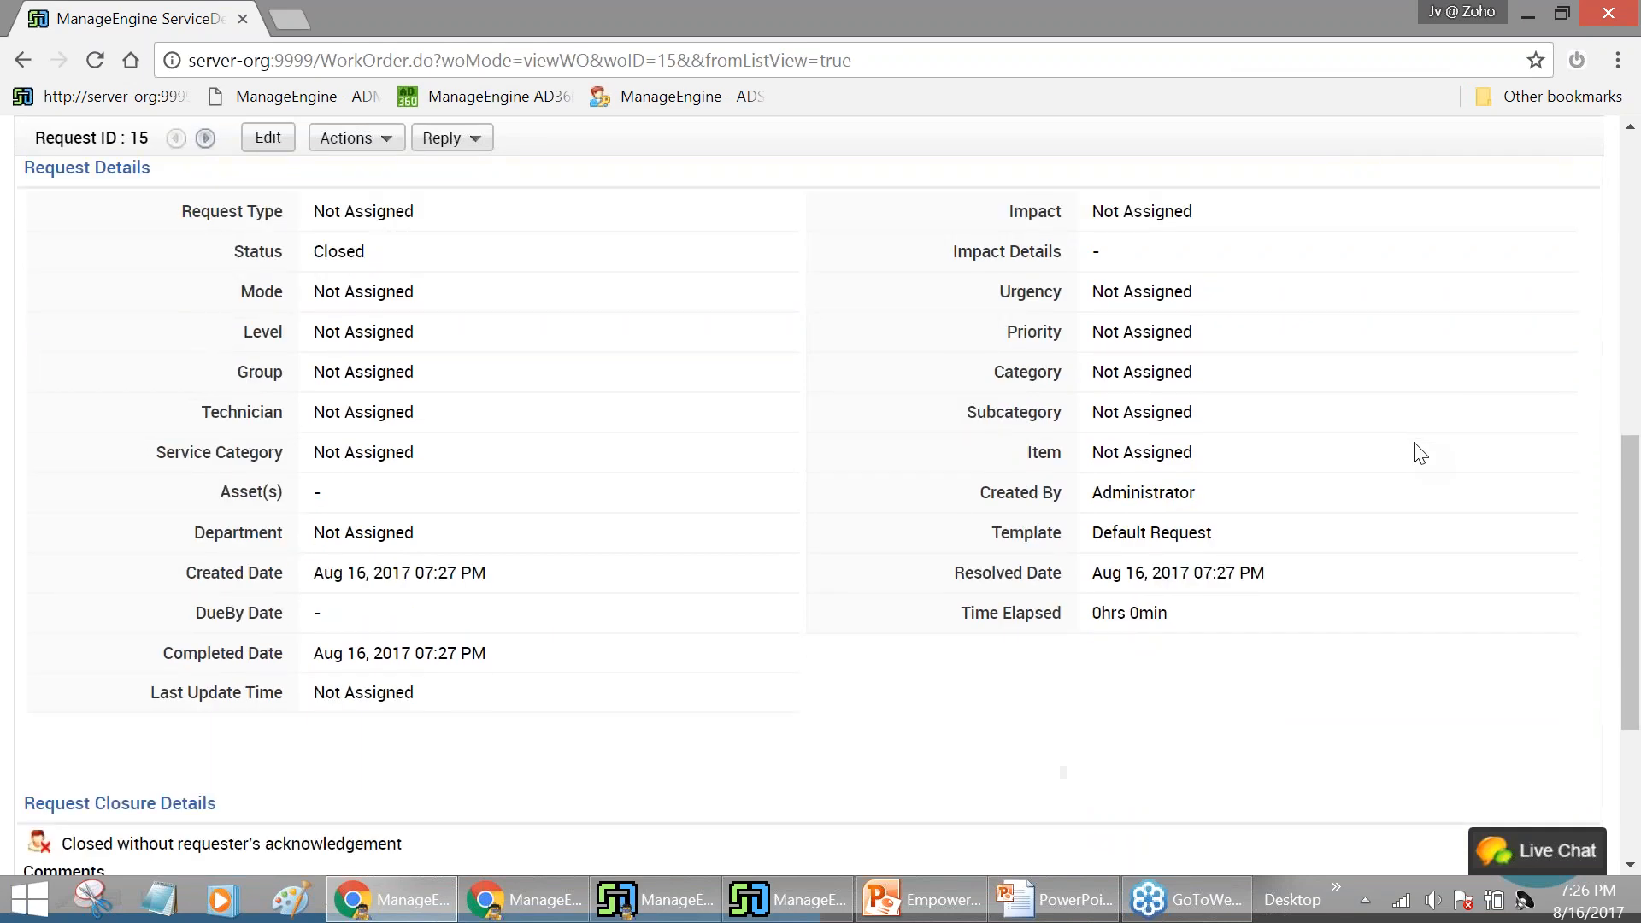
scroll(1351, 554, up, 5)
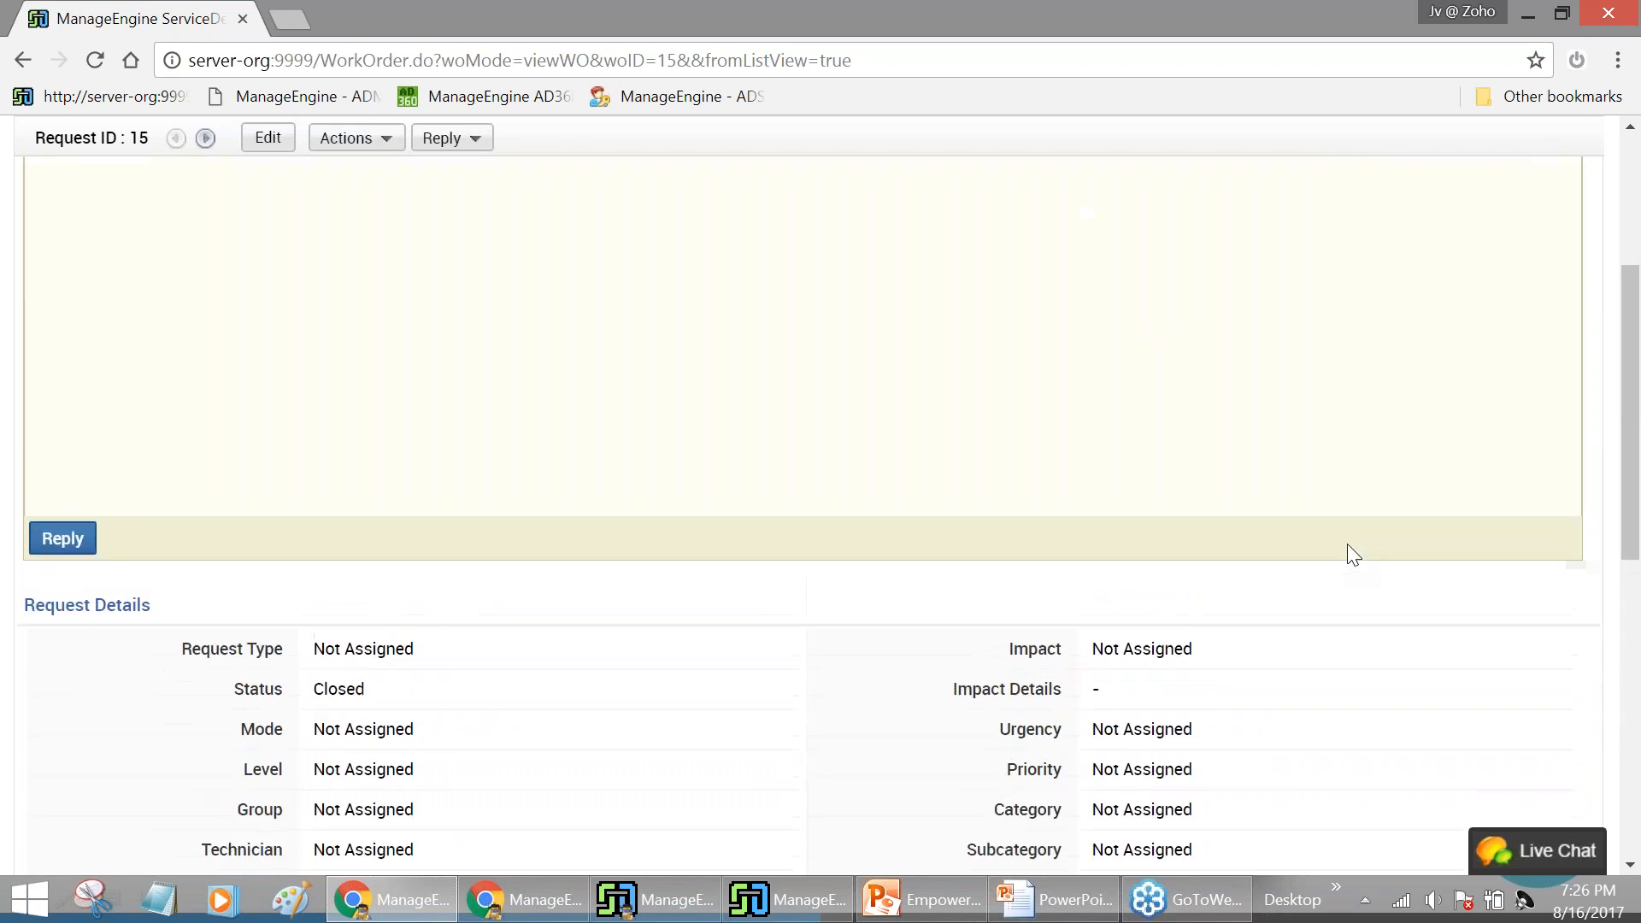
scroll(1347, 554, up, 4)
scroll(863, 477, down, 6)
scroll(864, 477, down, 3)
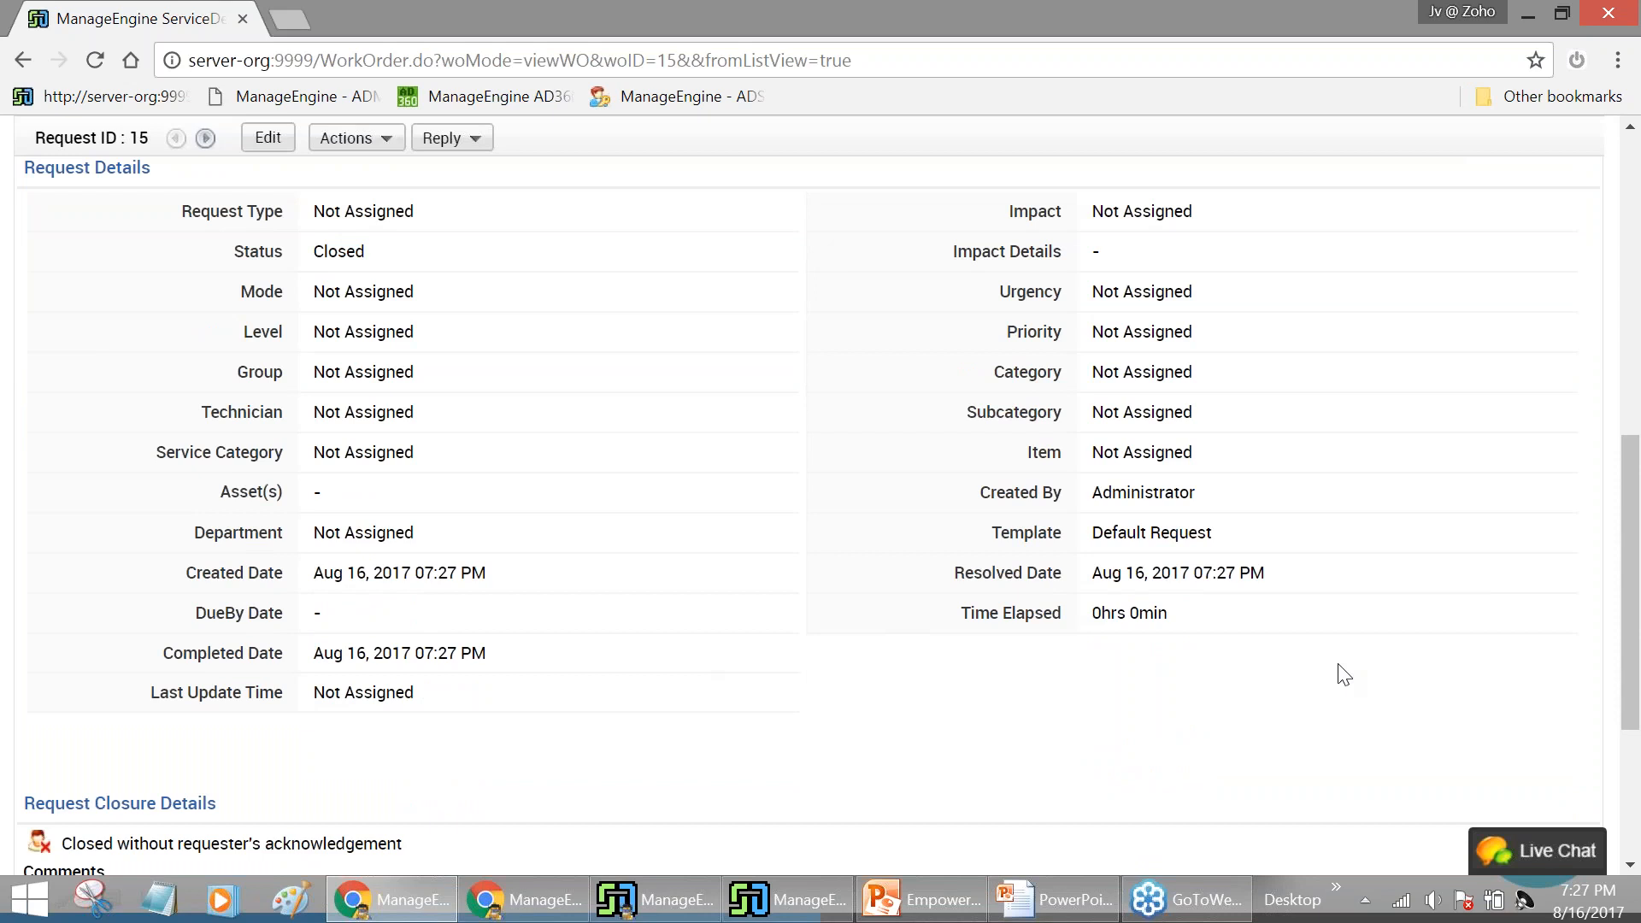
scroll(1353, 671, up, 10)
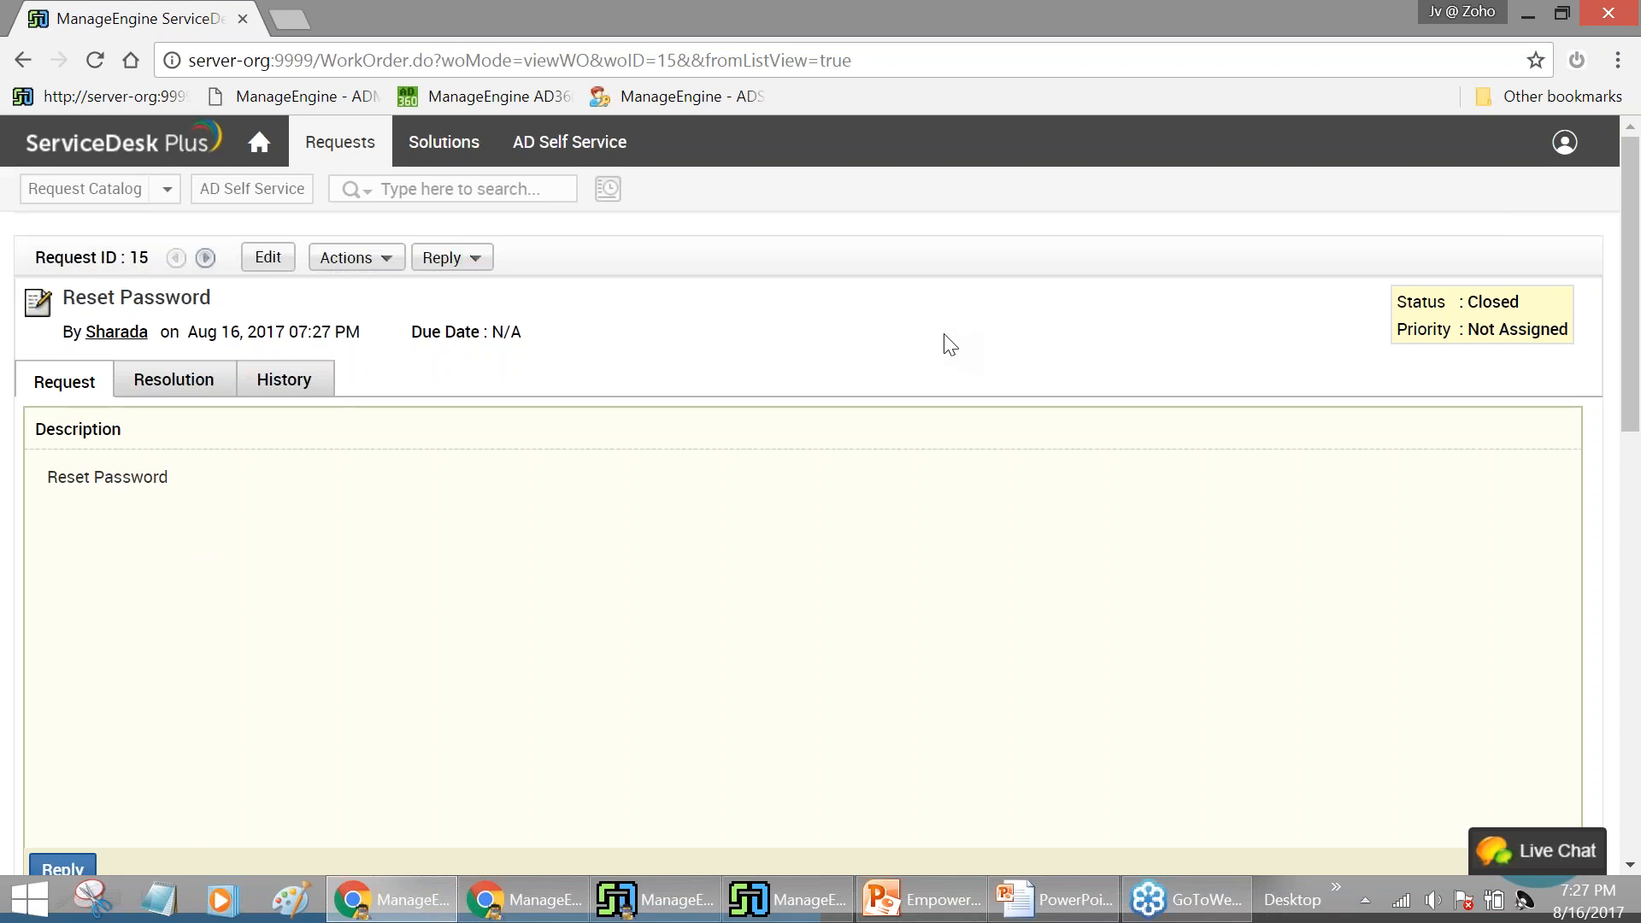
Log out of ServiceDesk Plus and load ADSelfService Plus at server-org:8888
click(1560, 147)
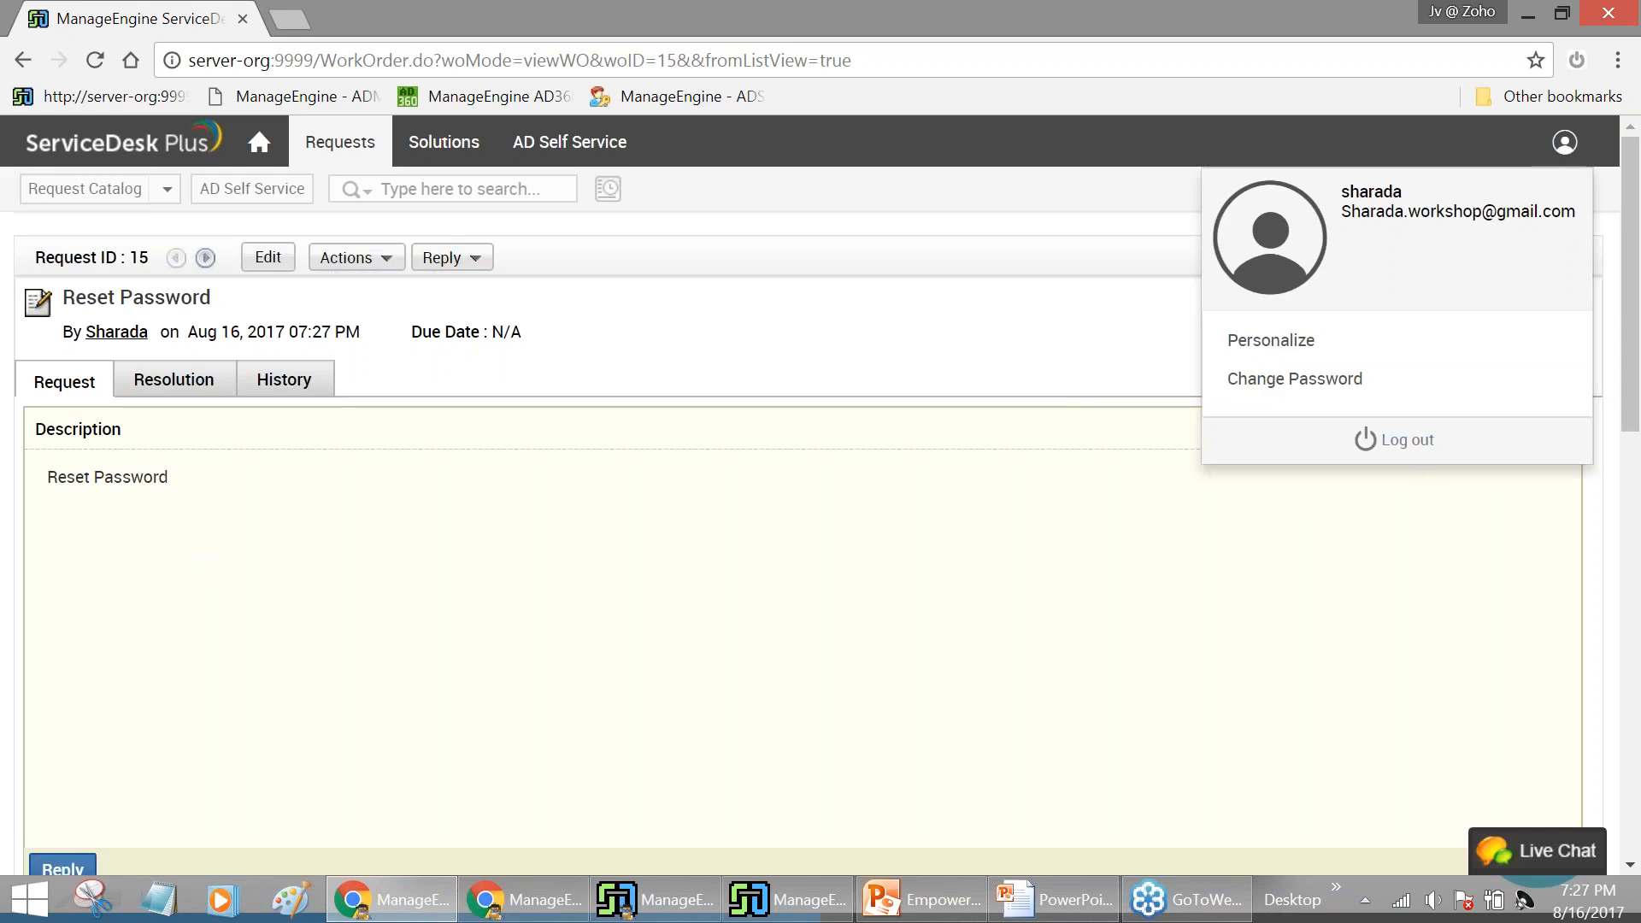
click(1394, 440)
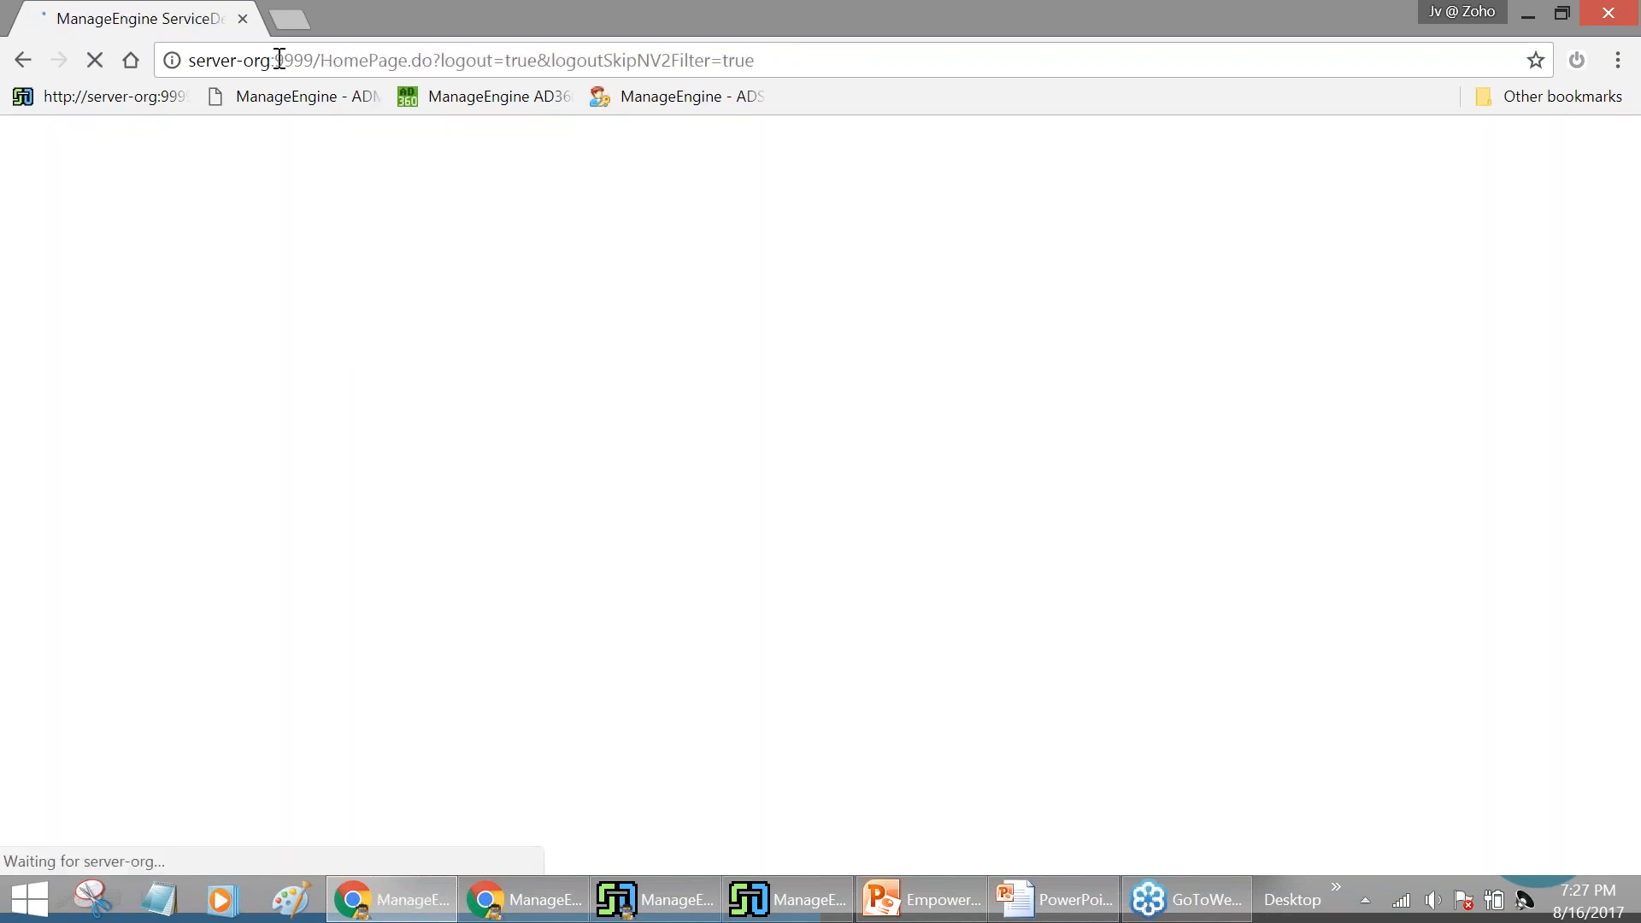
drag(364, 60, 832, 59)
click(1053, 69)
key(BackSpace)
key(ctrl+a)
text(a)
key(BackSpace)
key(BackSpace)
text(server-org:9)
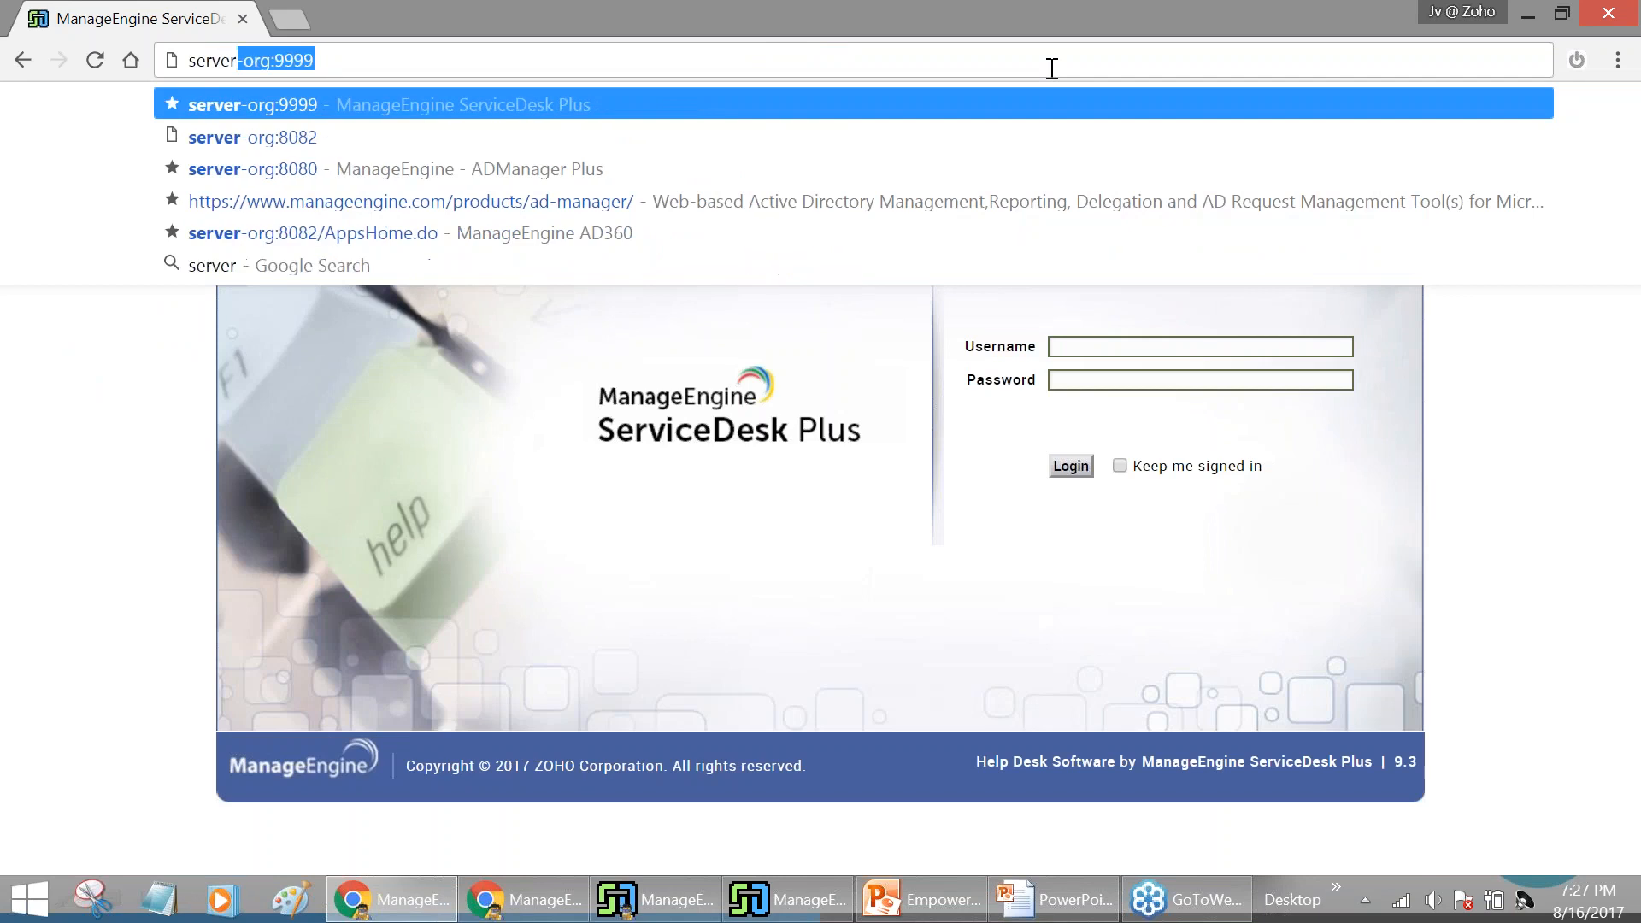
key(BackSpace)
key(BackSpace)
text(888)
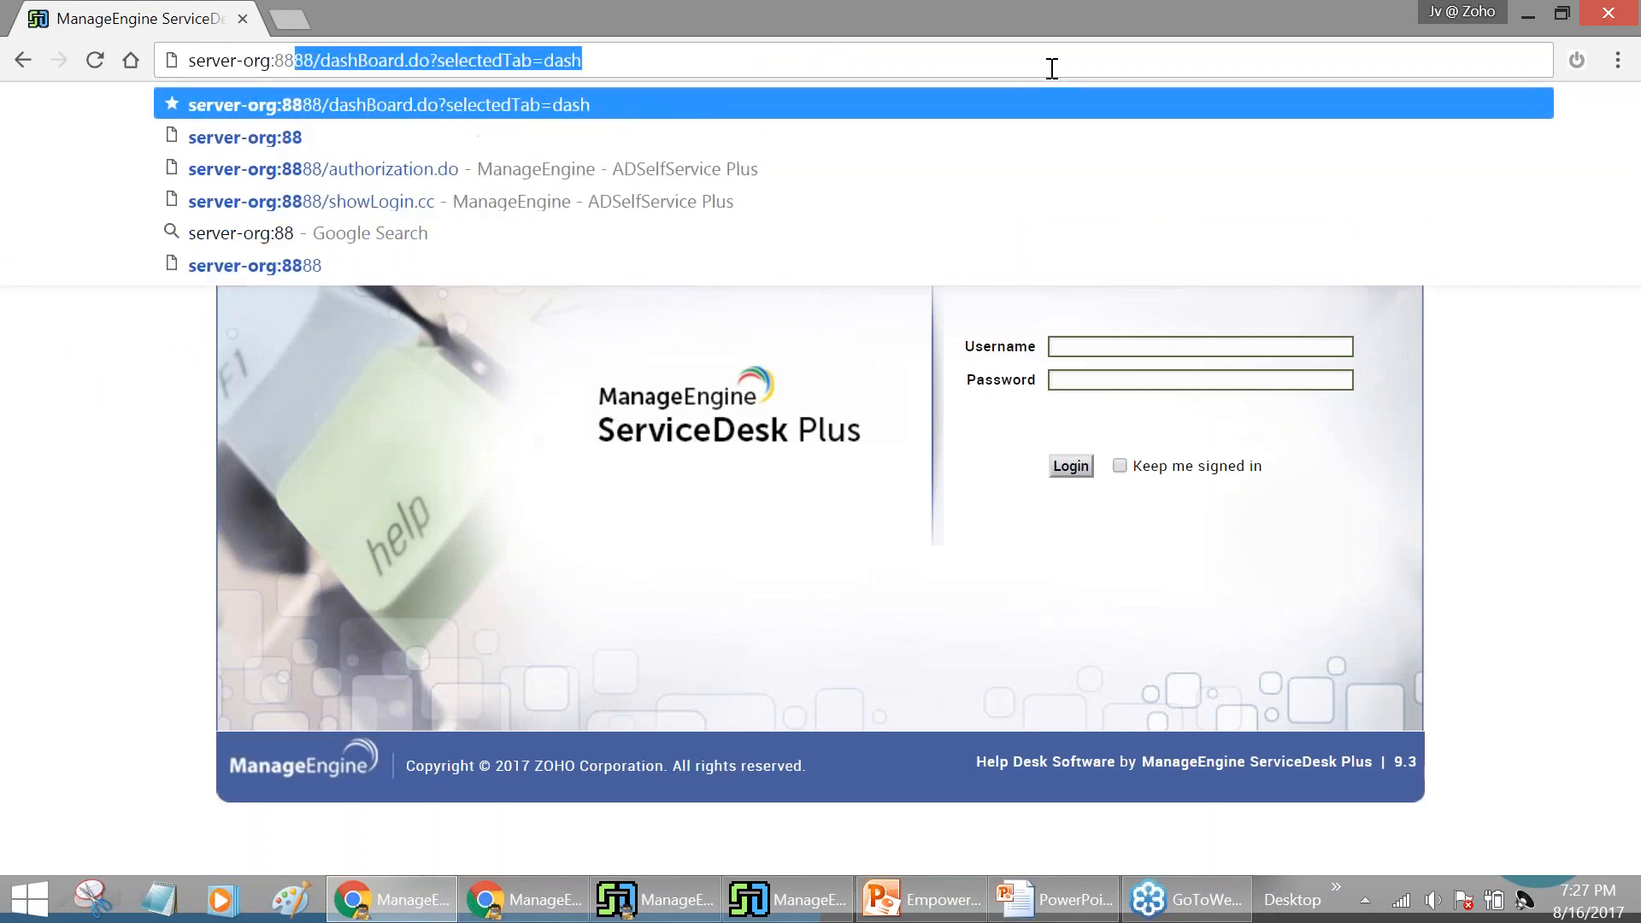
key(Return)
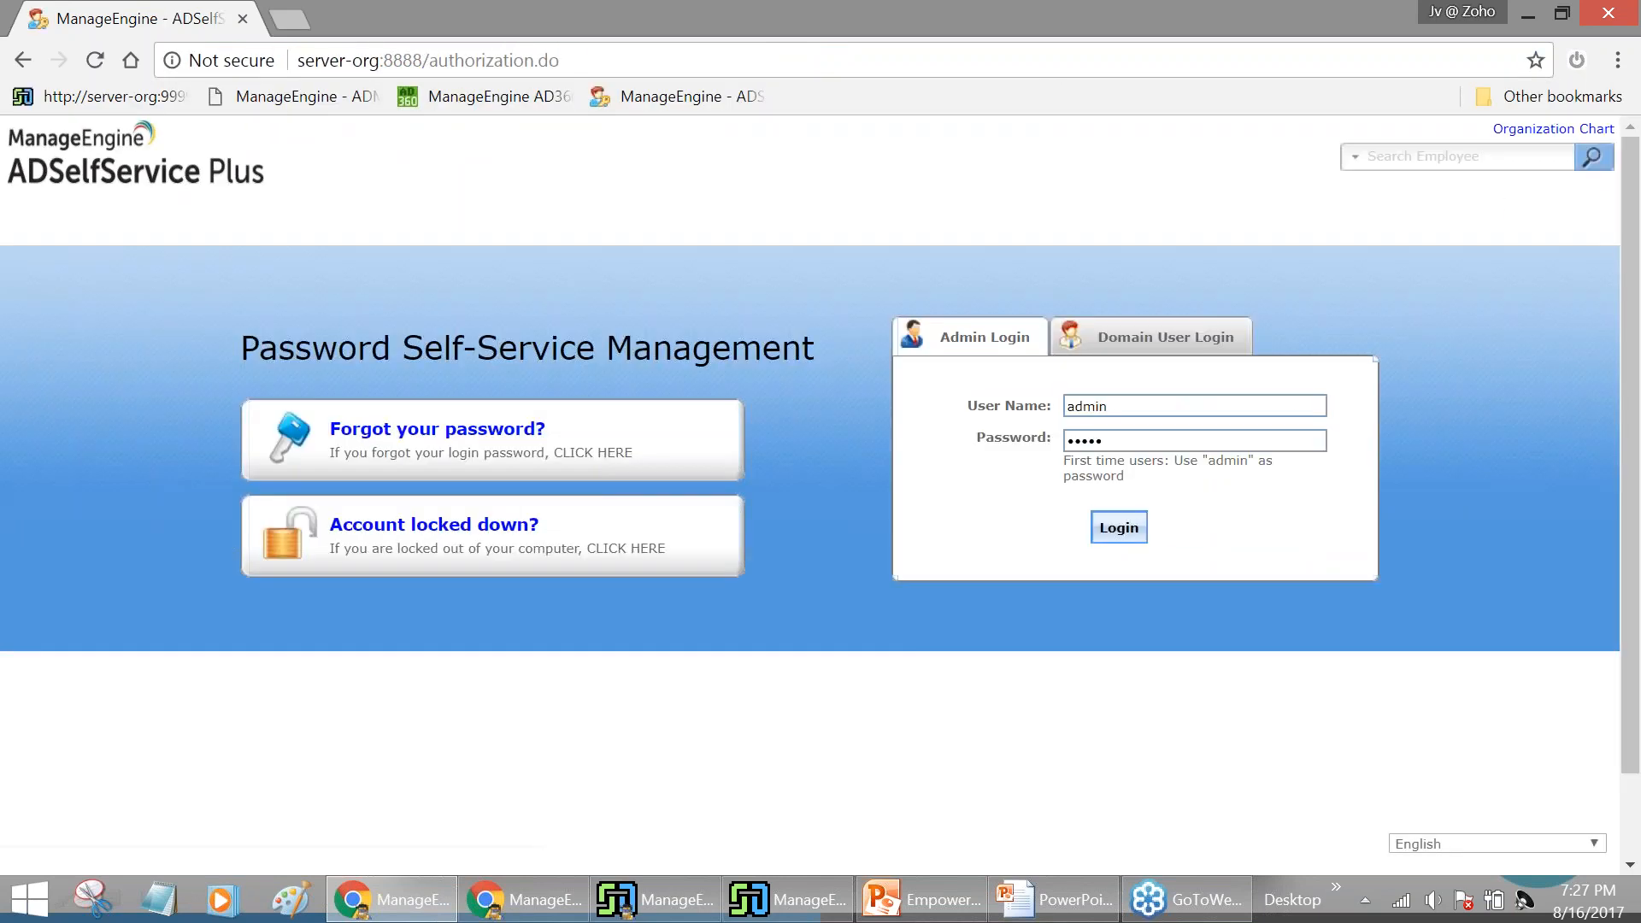
Sign in on the Domain User Login tab with the domain user's username and password
click(1189, 343)
text(sharada)
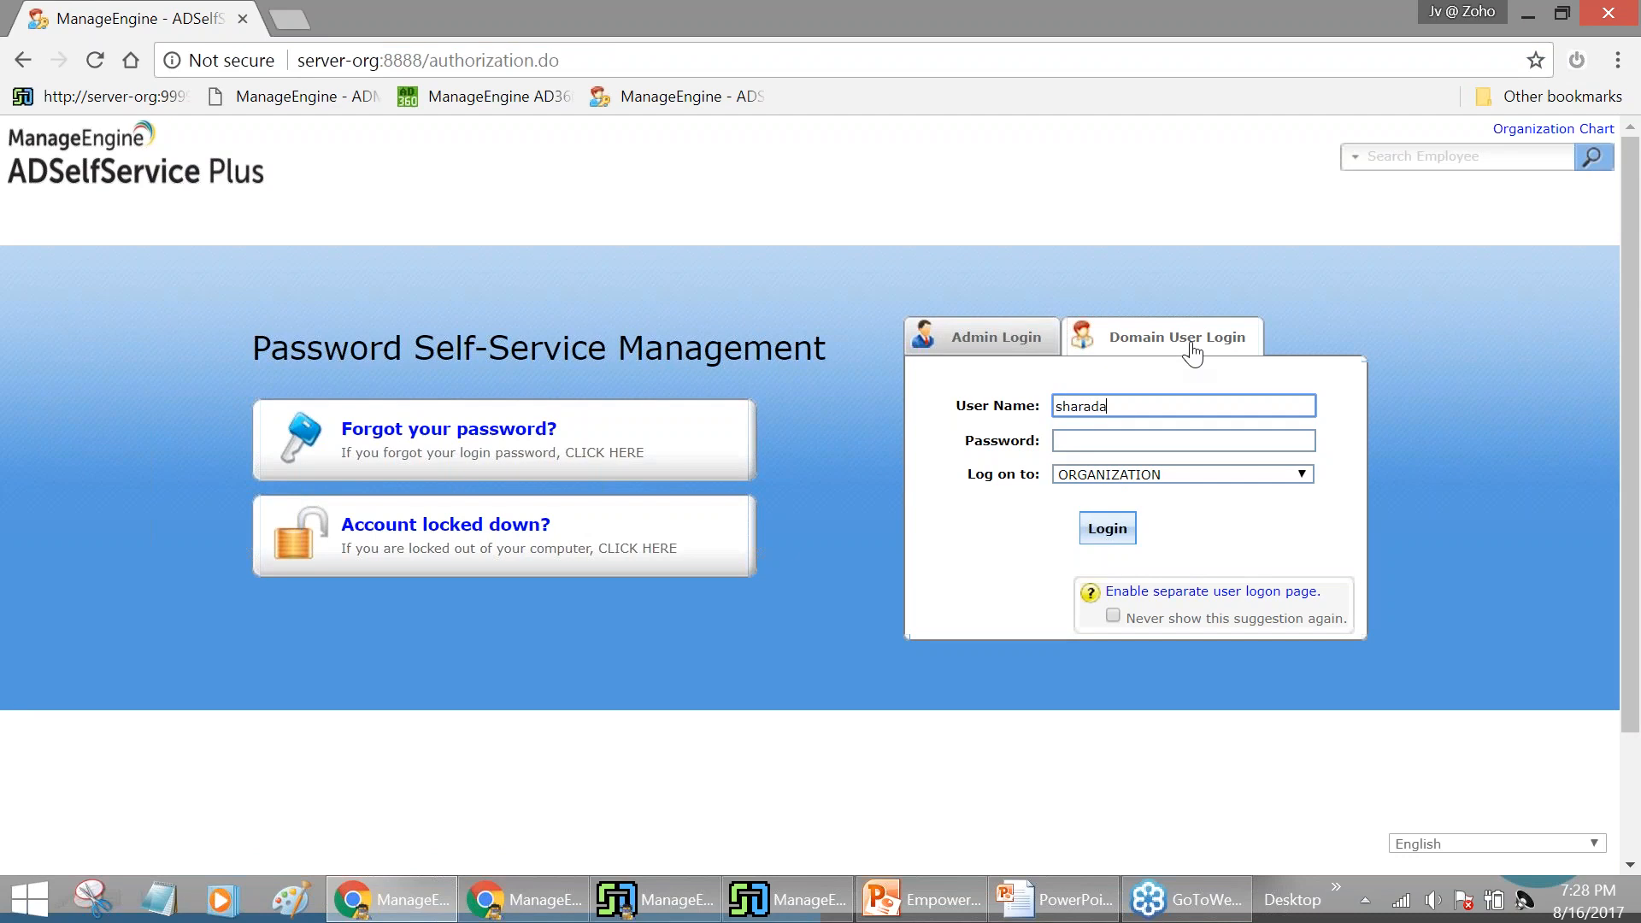
key(Tab)
text(•••••)
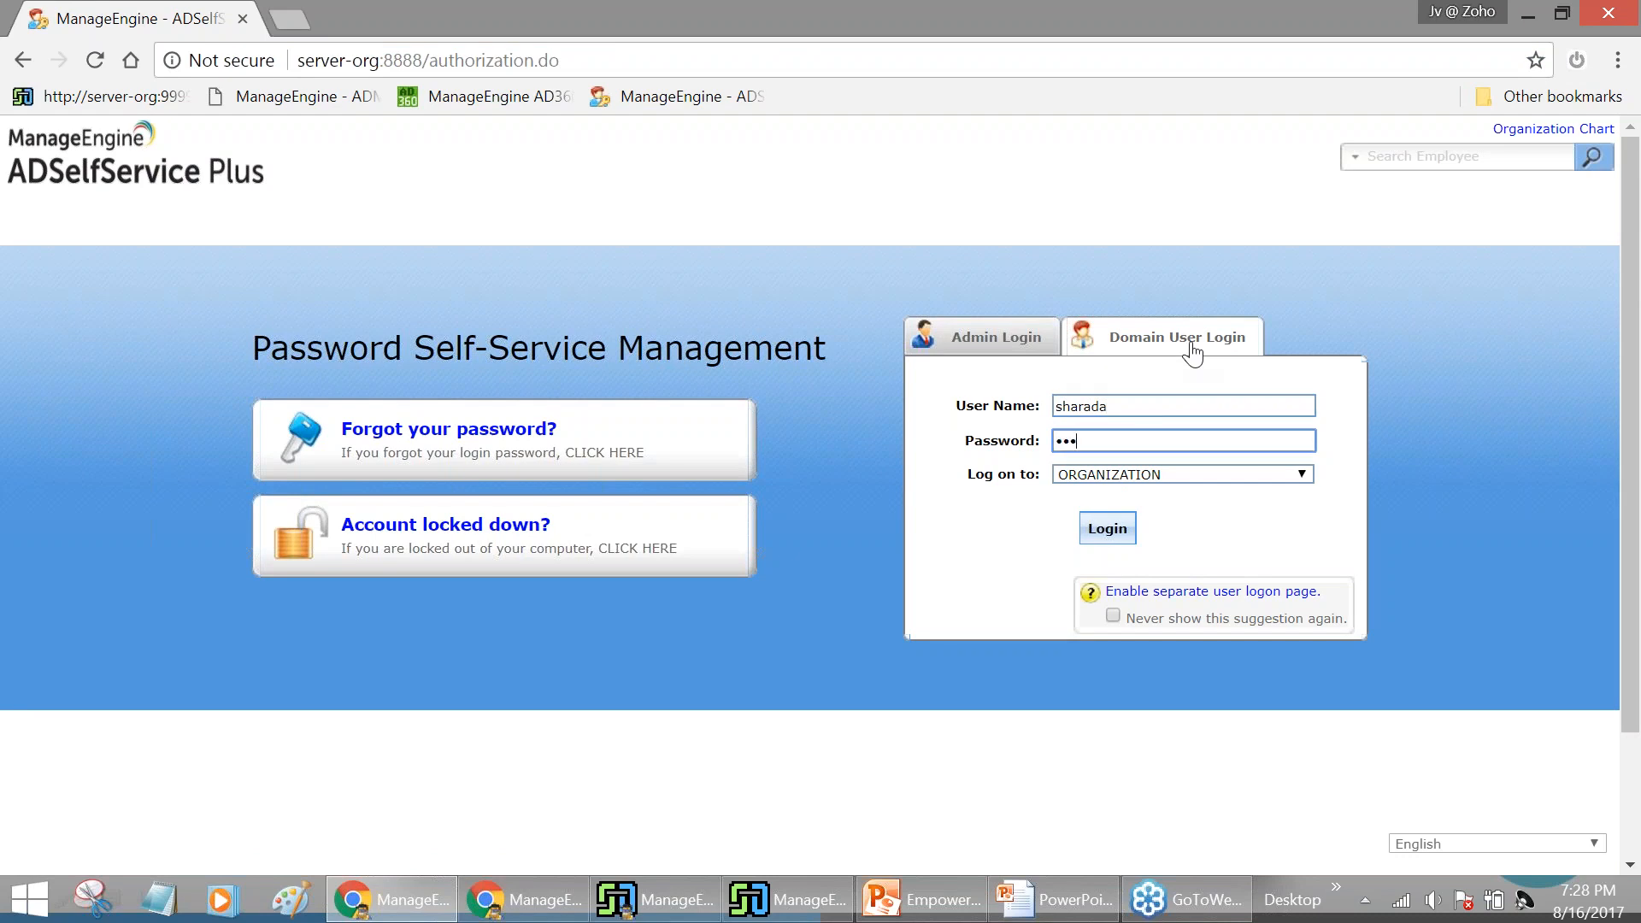
key(ctrl+a)
key(BackSpace)
text(••••••••••••)
click(1112, 536)
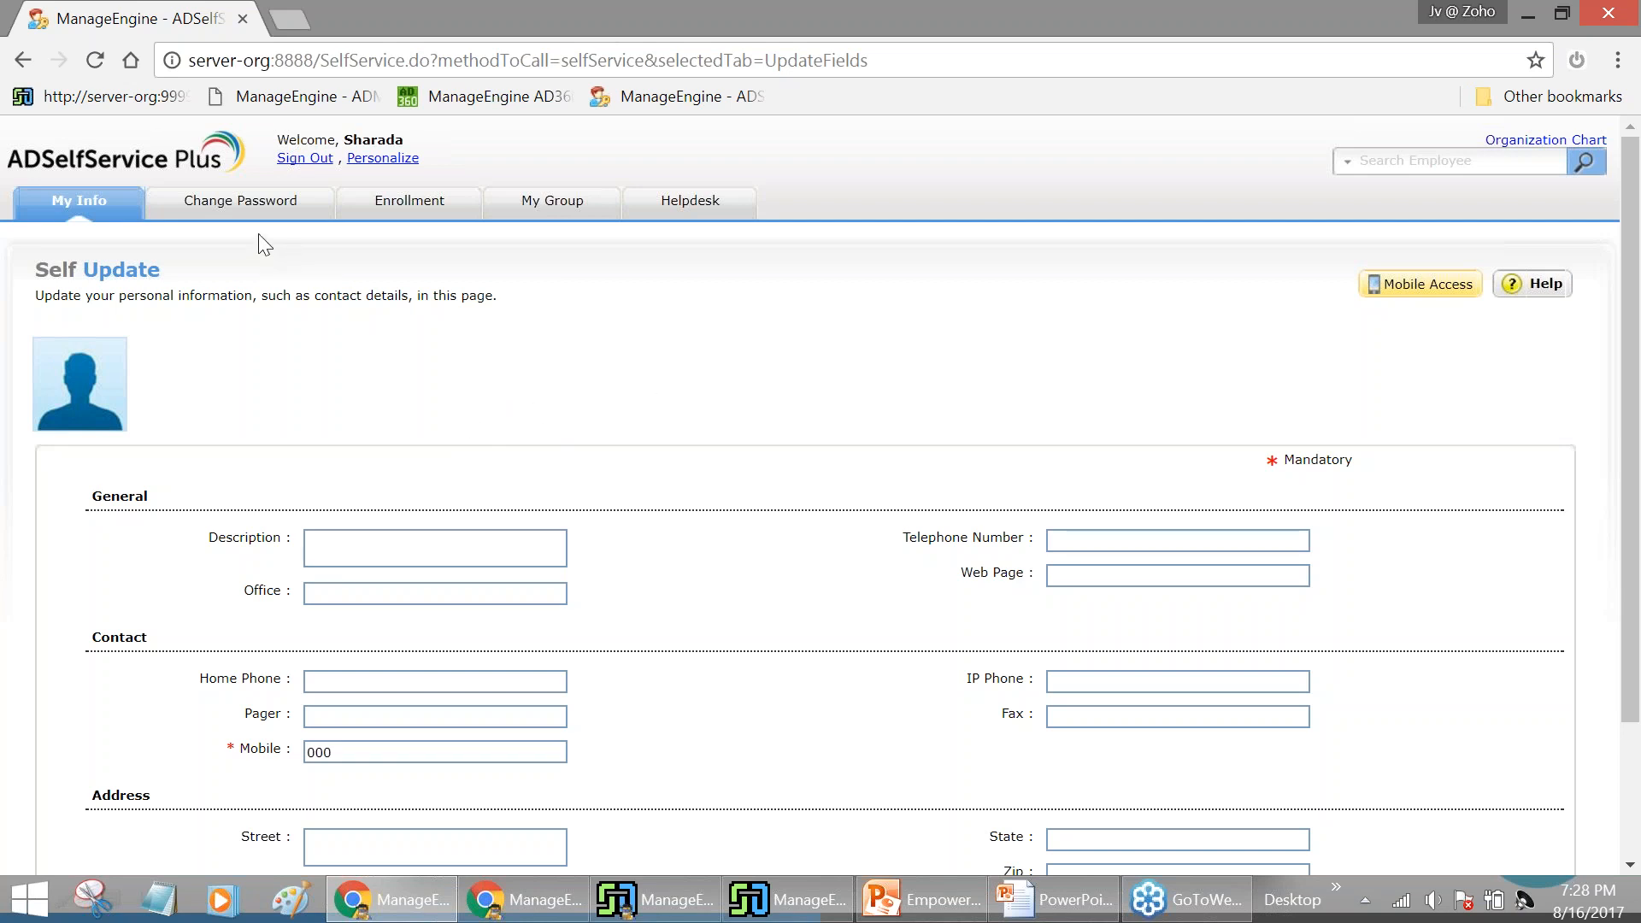
Close the extra ServiceDesk Plus tab and view the user's Change Password page
click(701, 218)
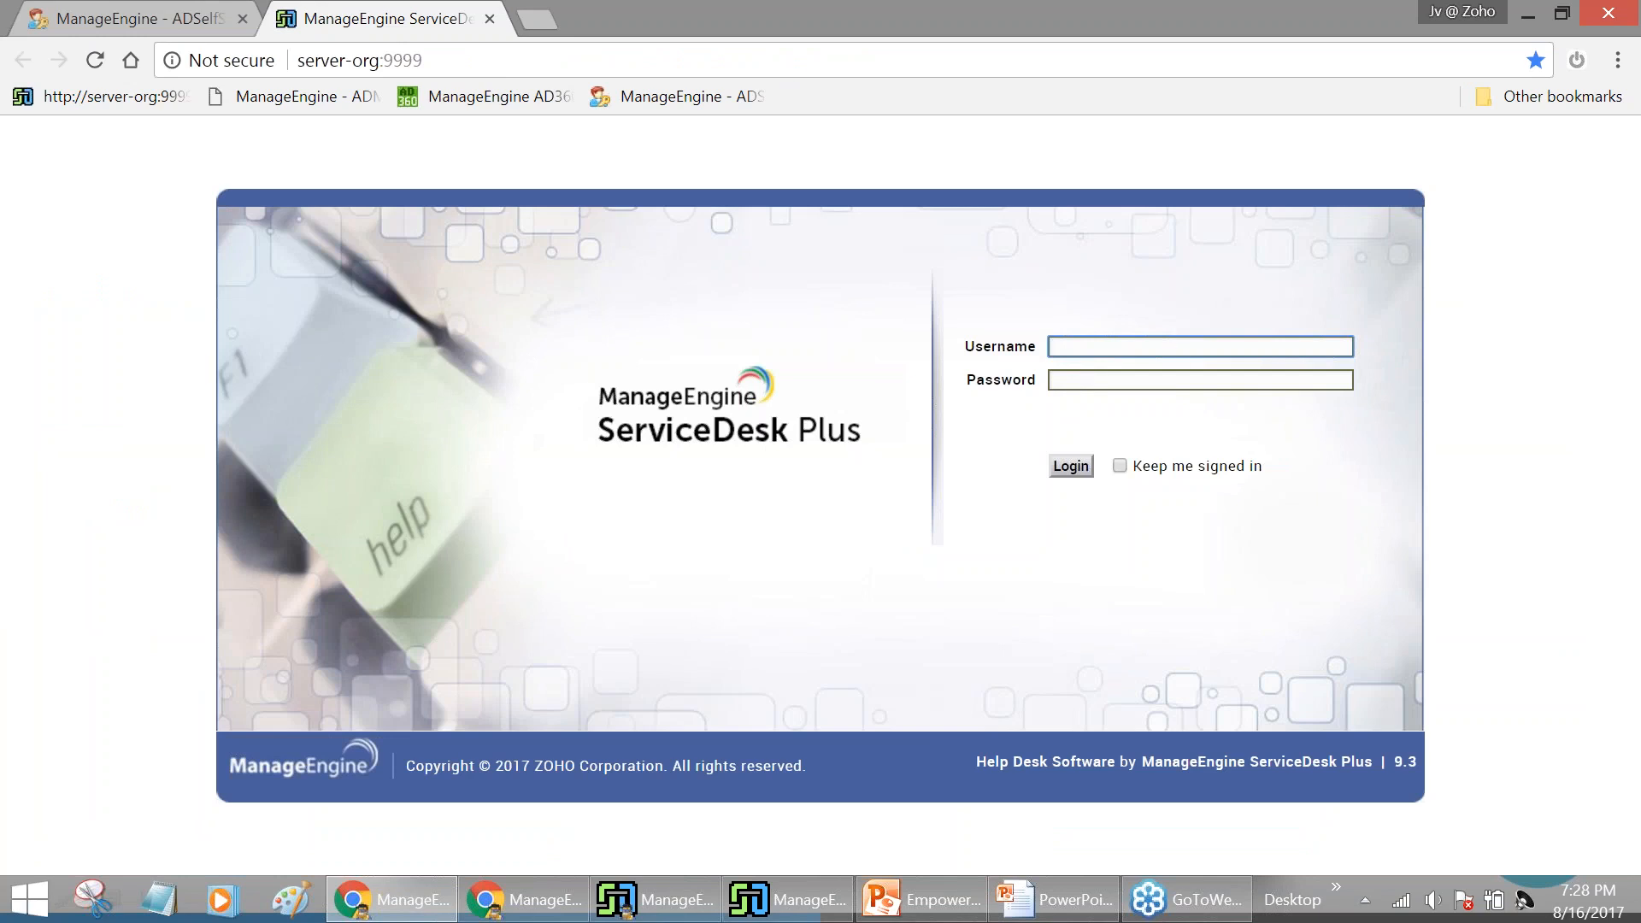
click(491, 19)
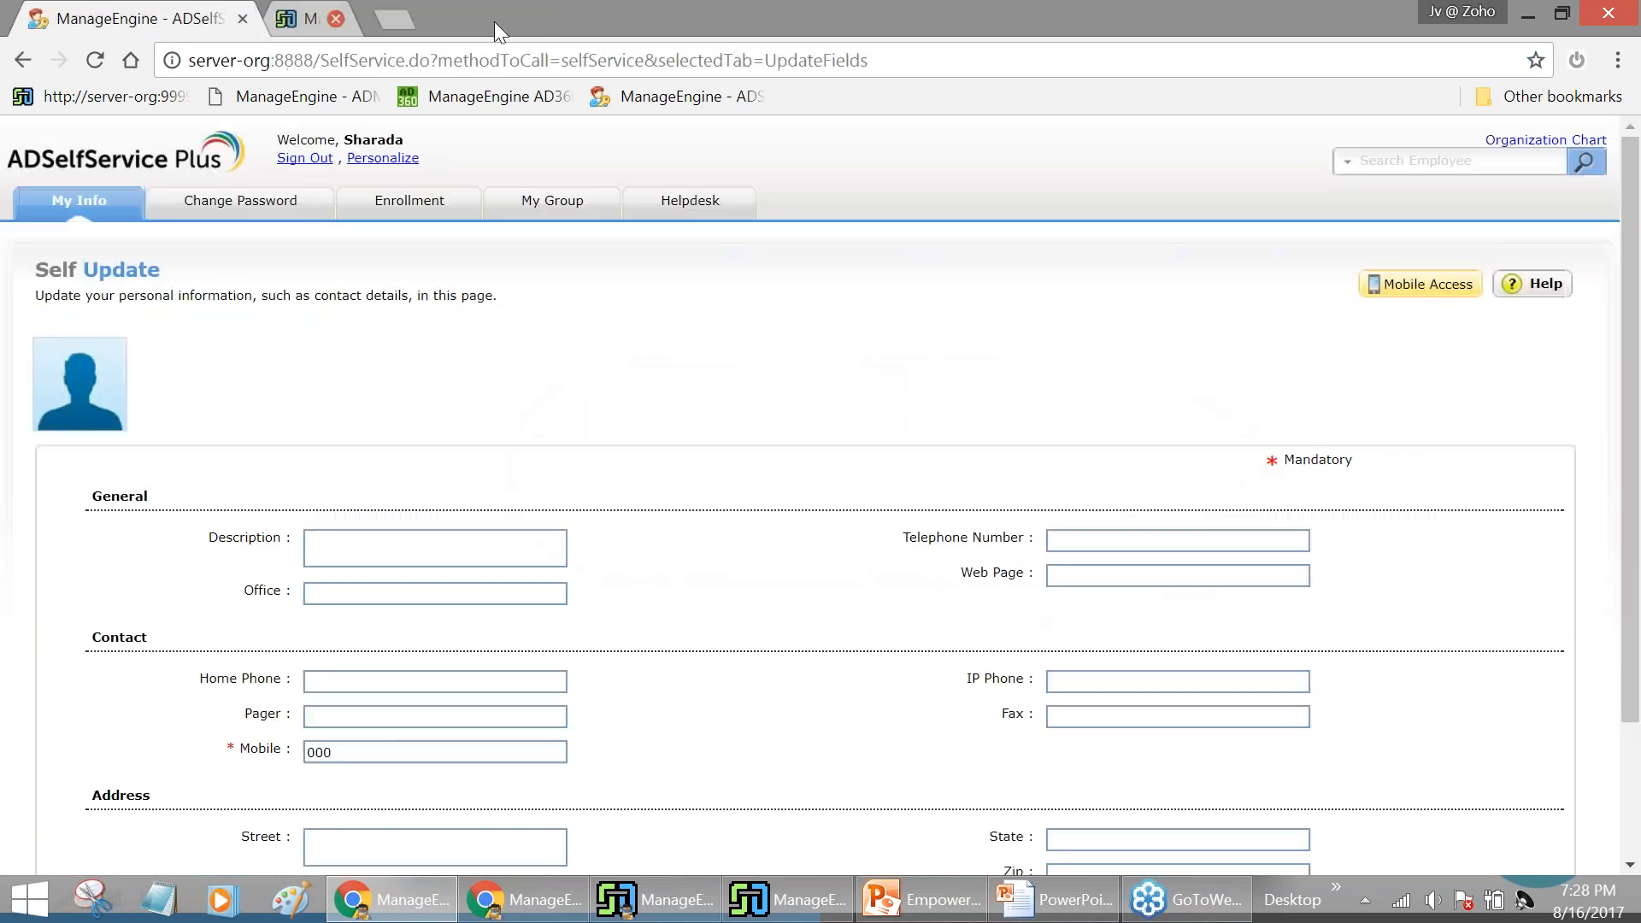
scroll(666, 374, down, 1)
scroll(671, 382, up, 1)
click(231, 215)
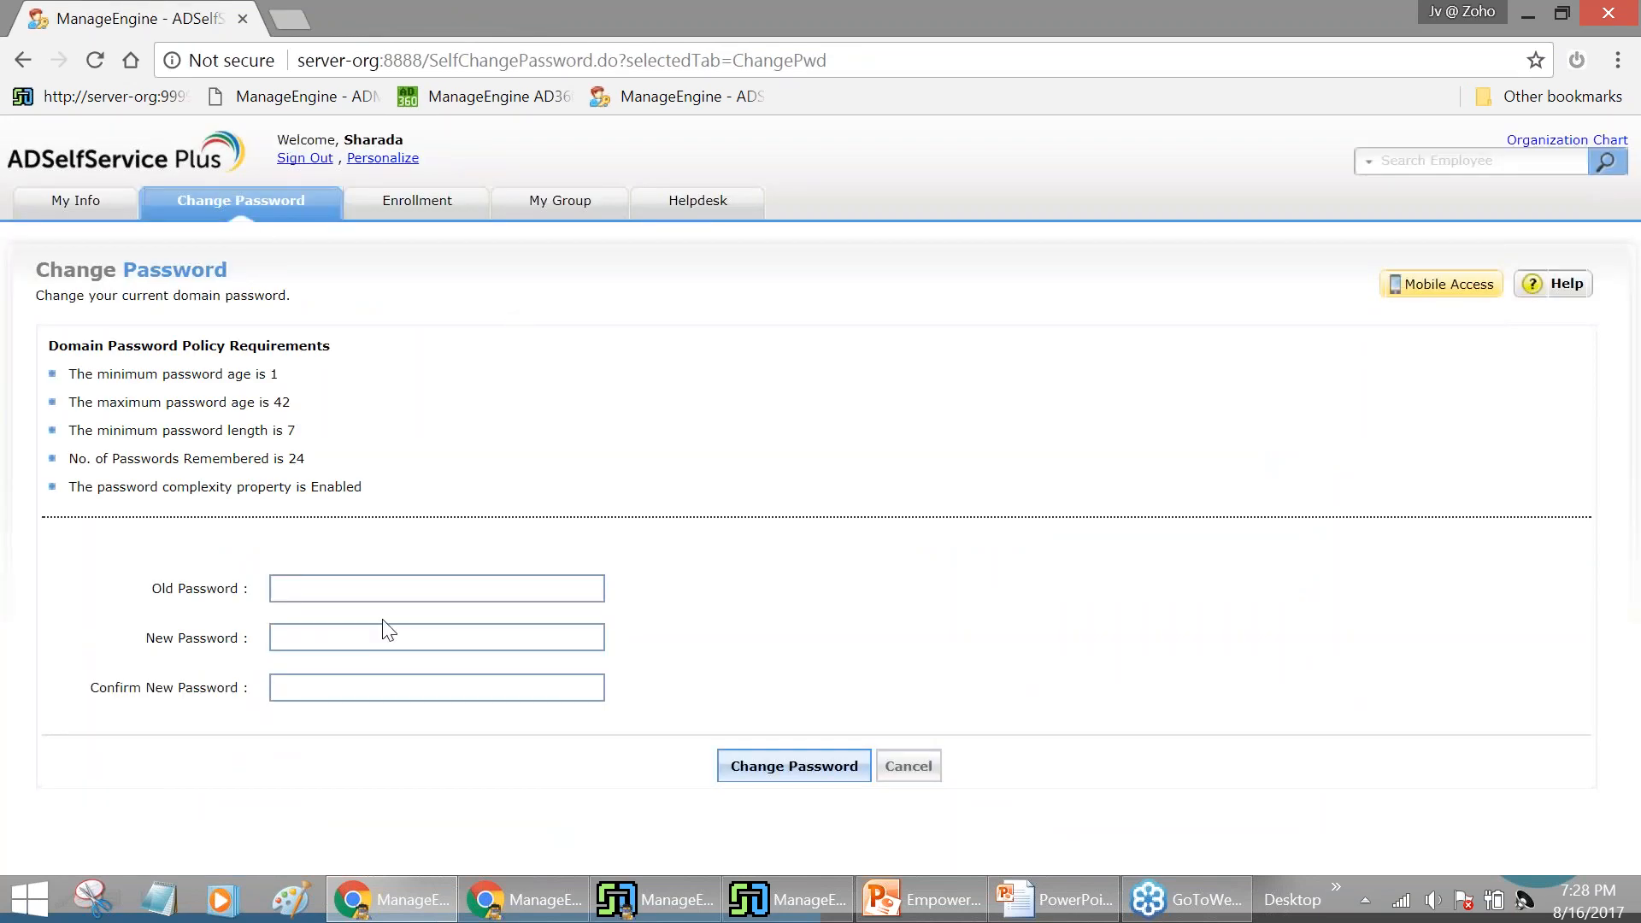
click(365, 589)
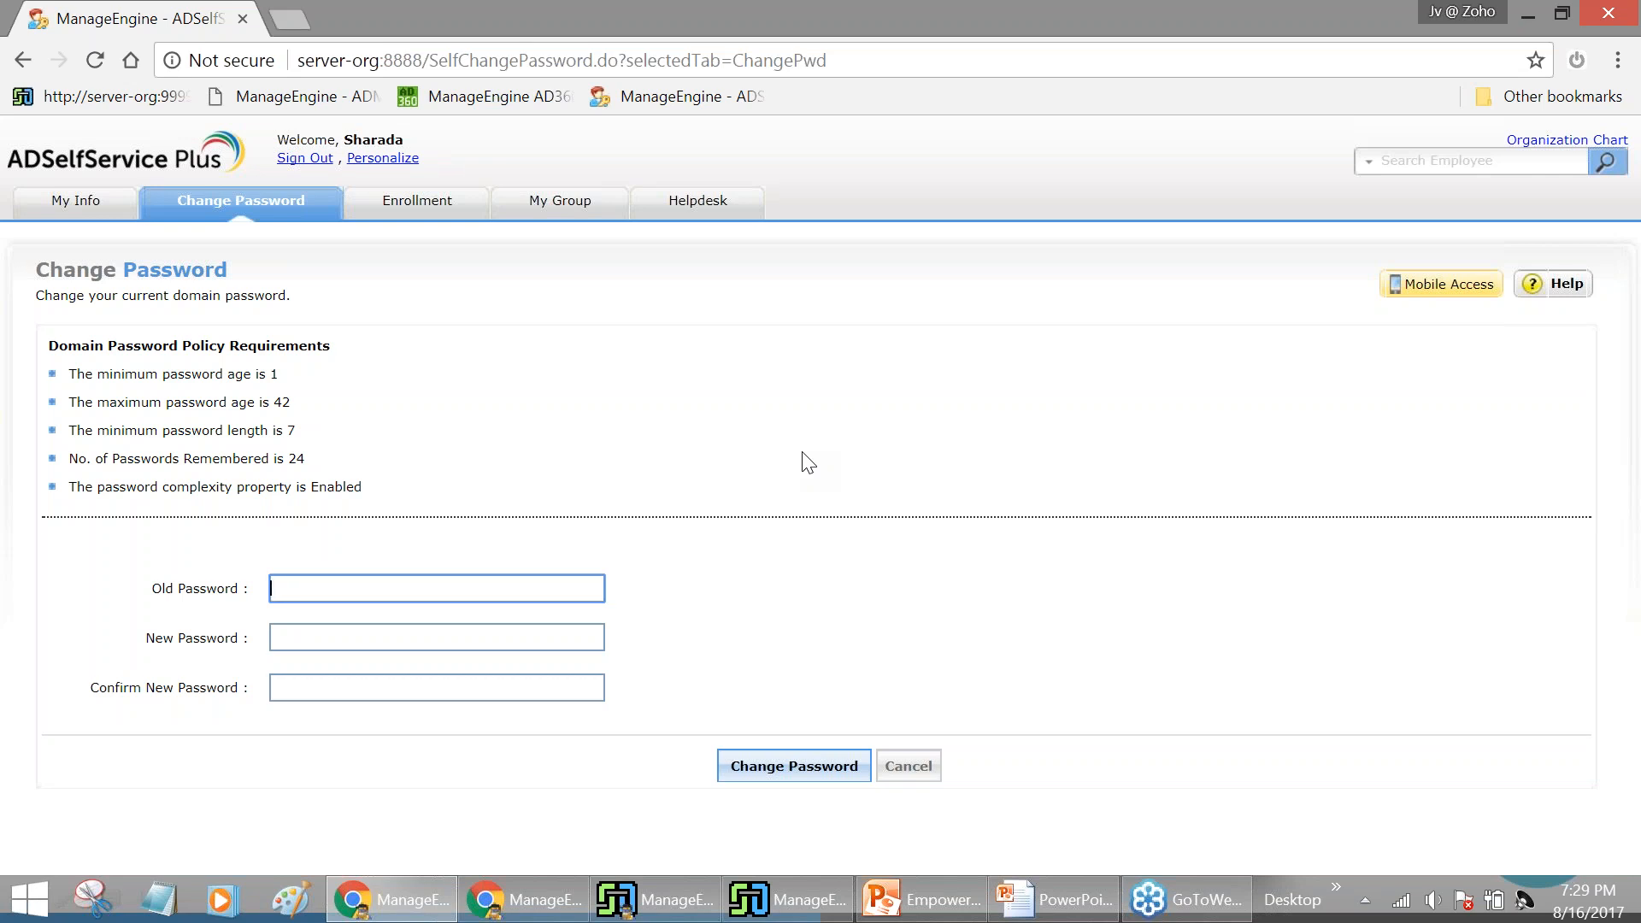
Look over the Enrollment page's security question list, then sign out
click(437, 217)
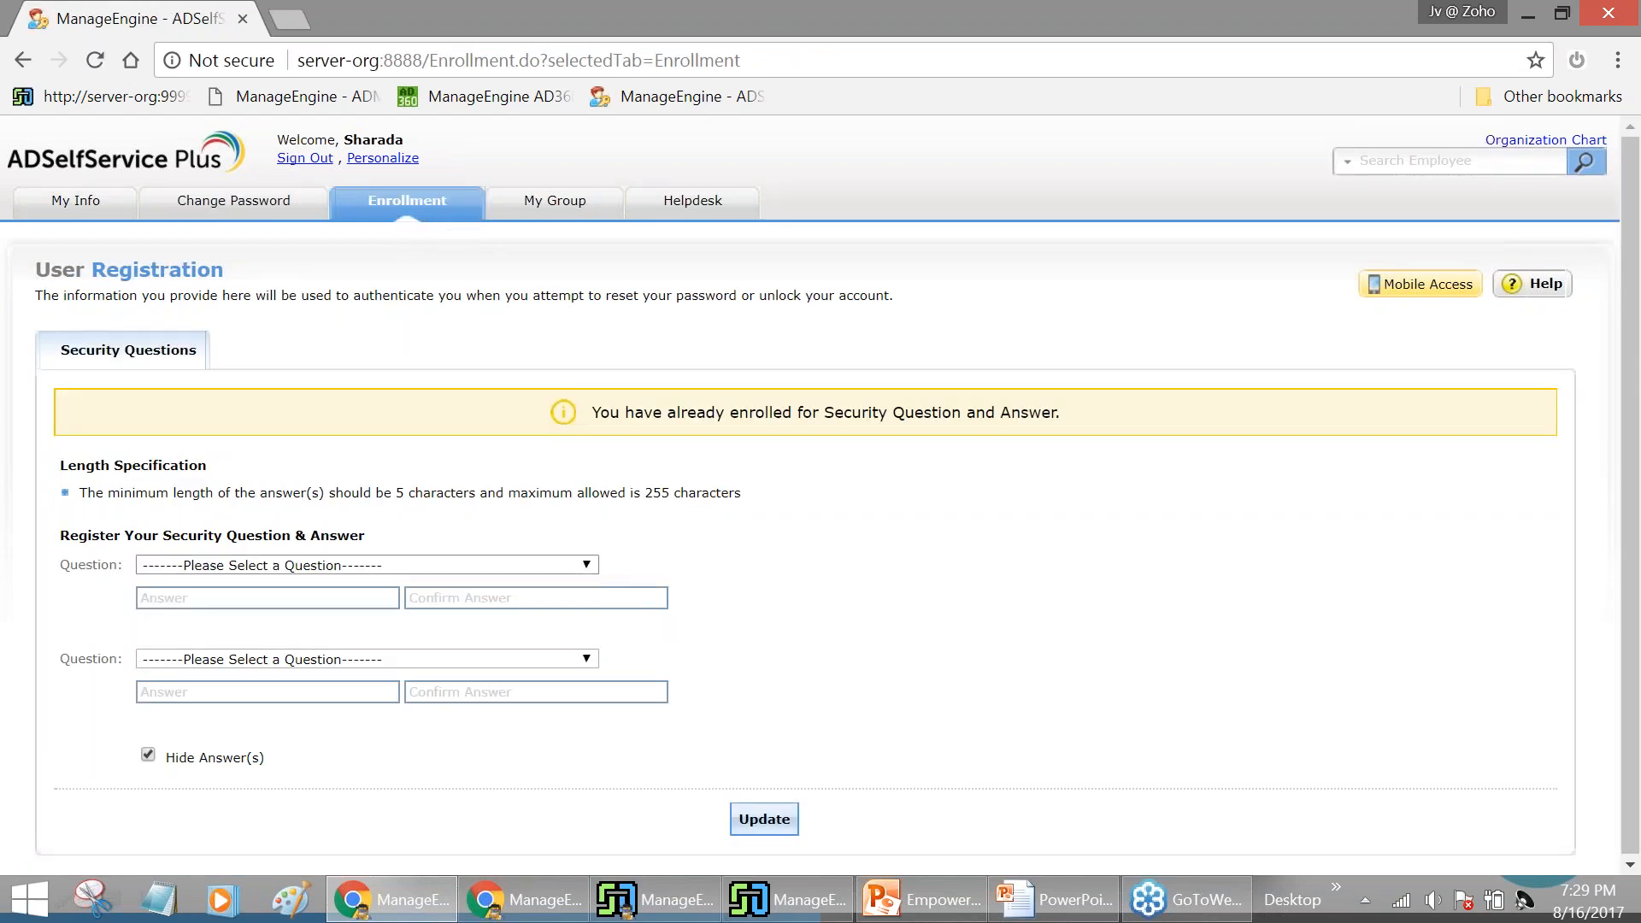
click(585, 565)
click(584, 565)
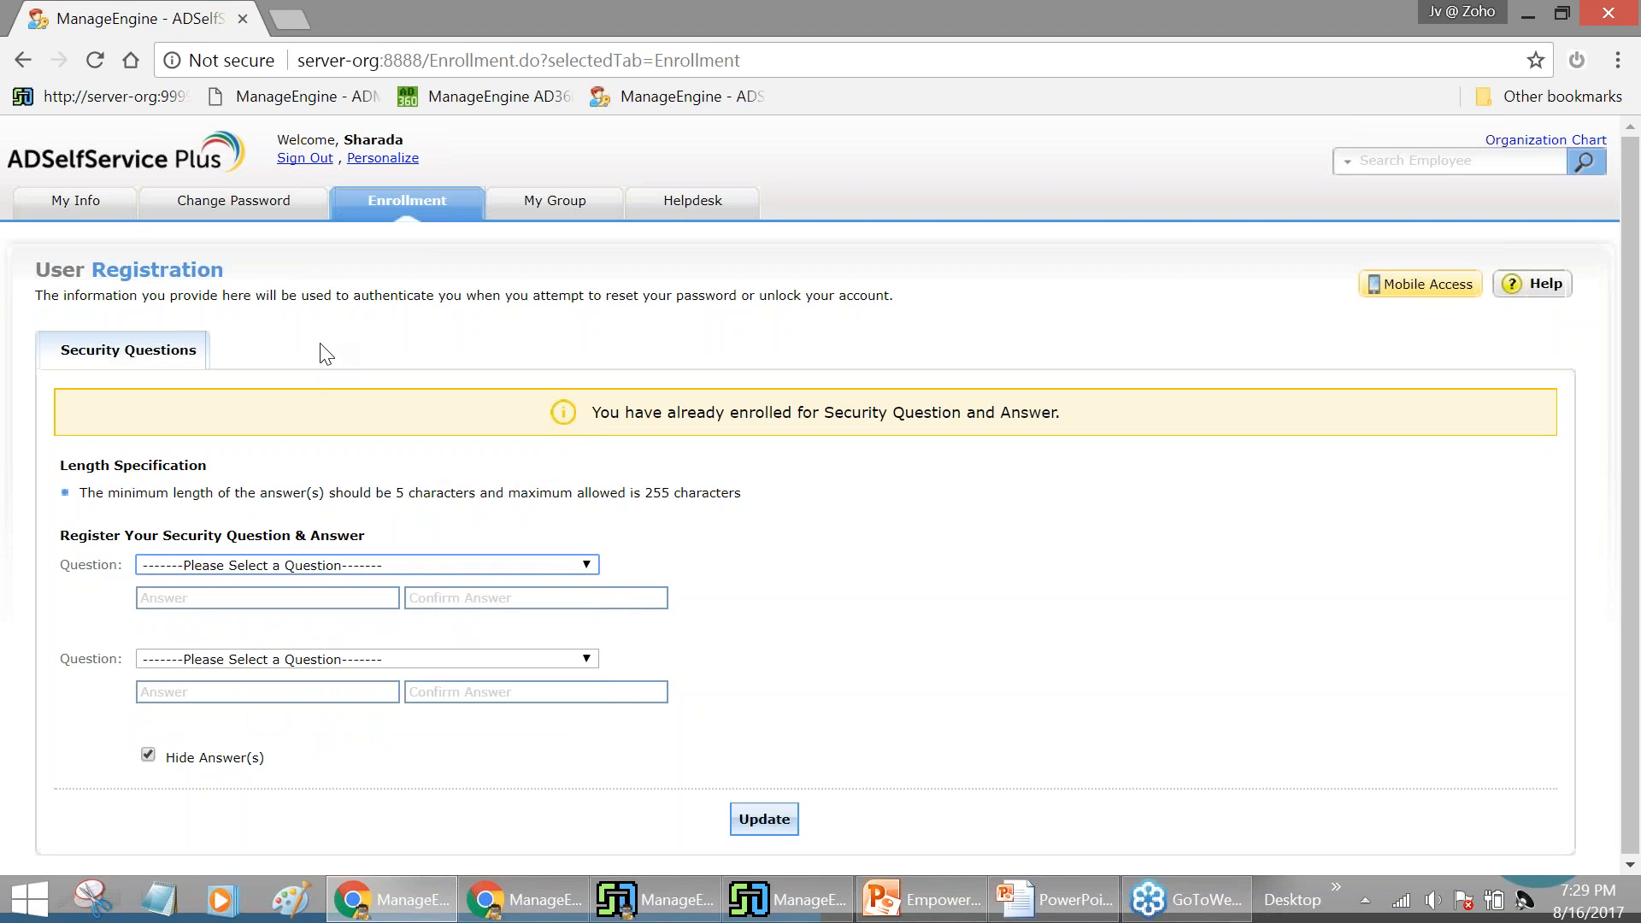
click(314, 160)
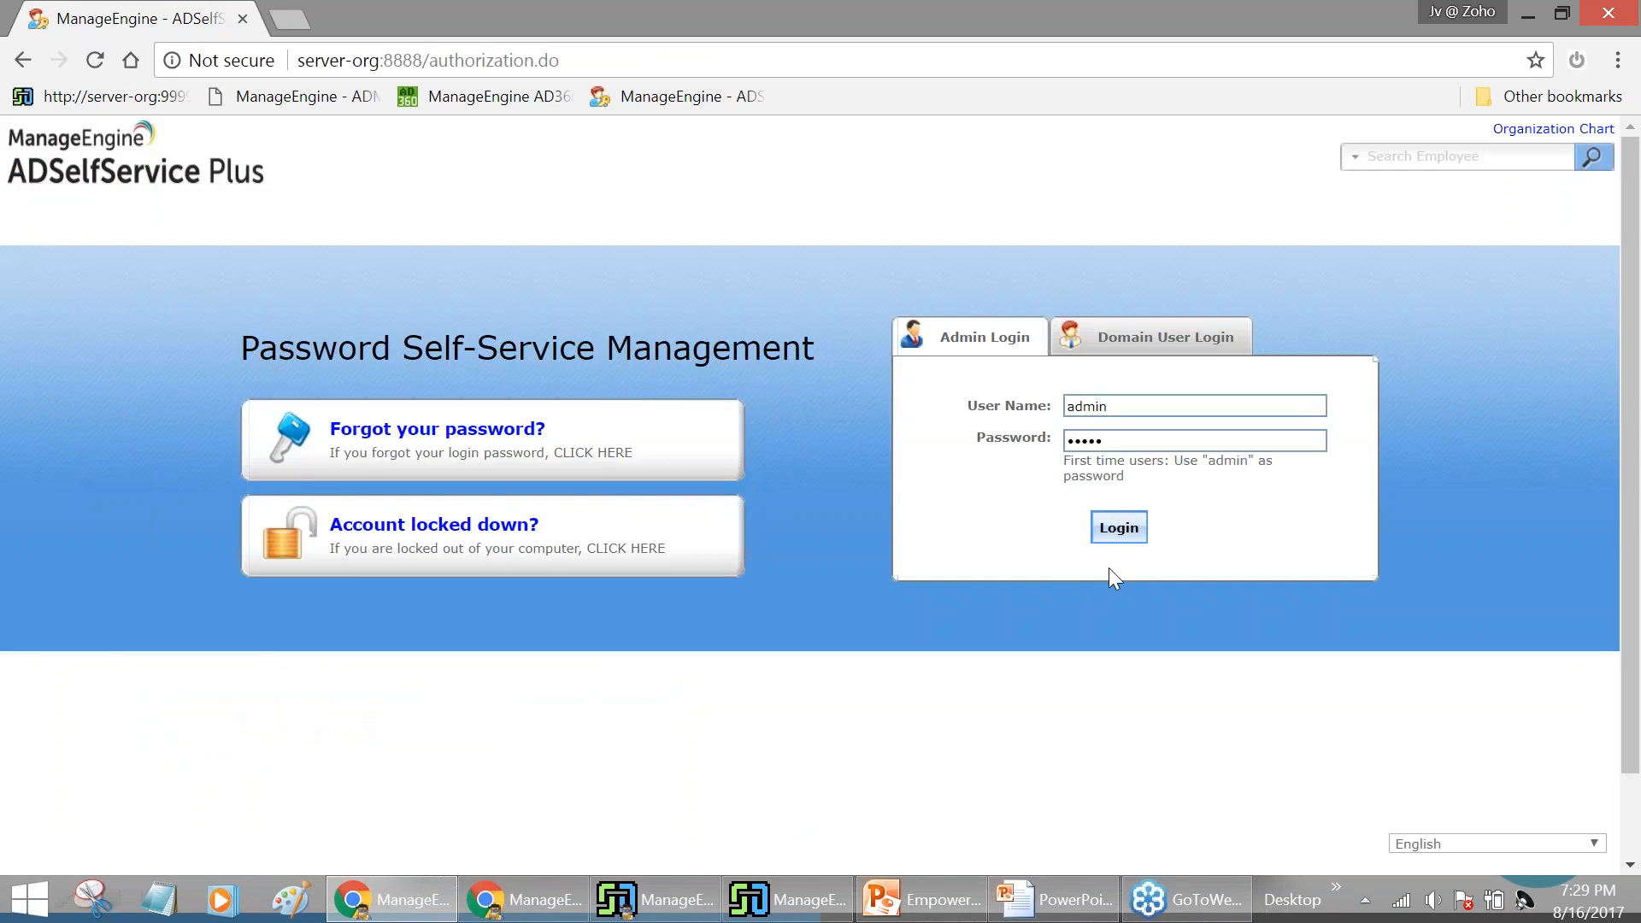
Log in as admin and go to Configuration > Administrative Tools > Approval Workflow
click(1103, 547)
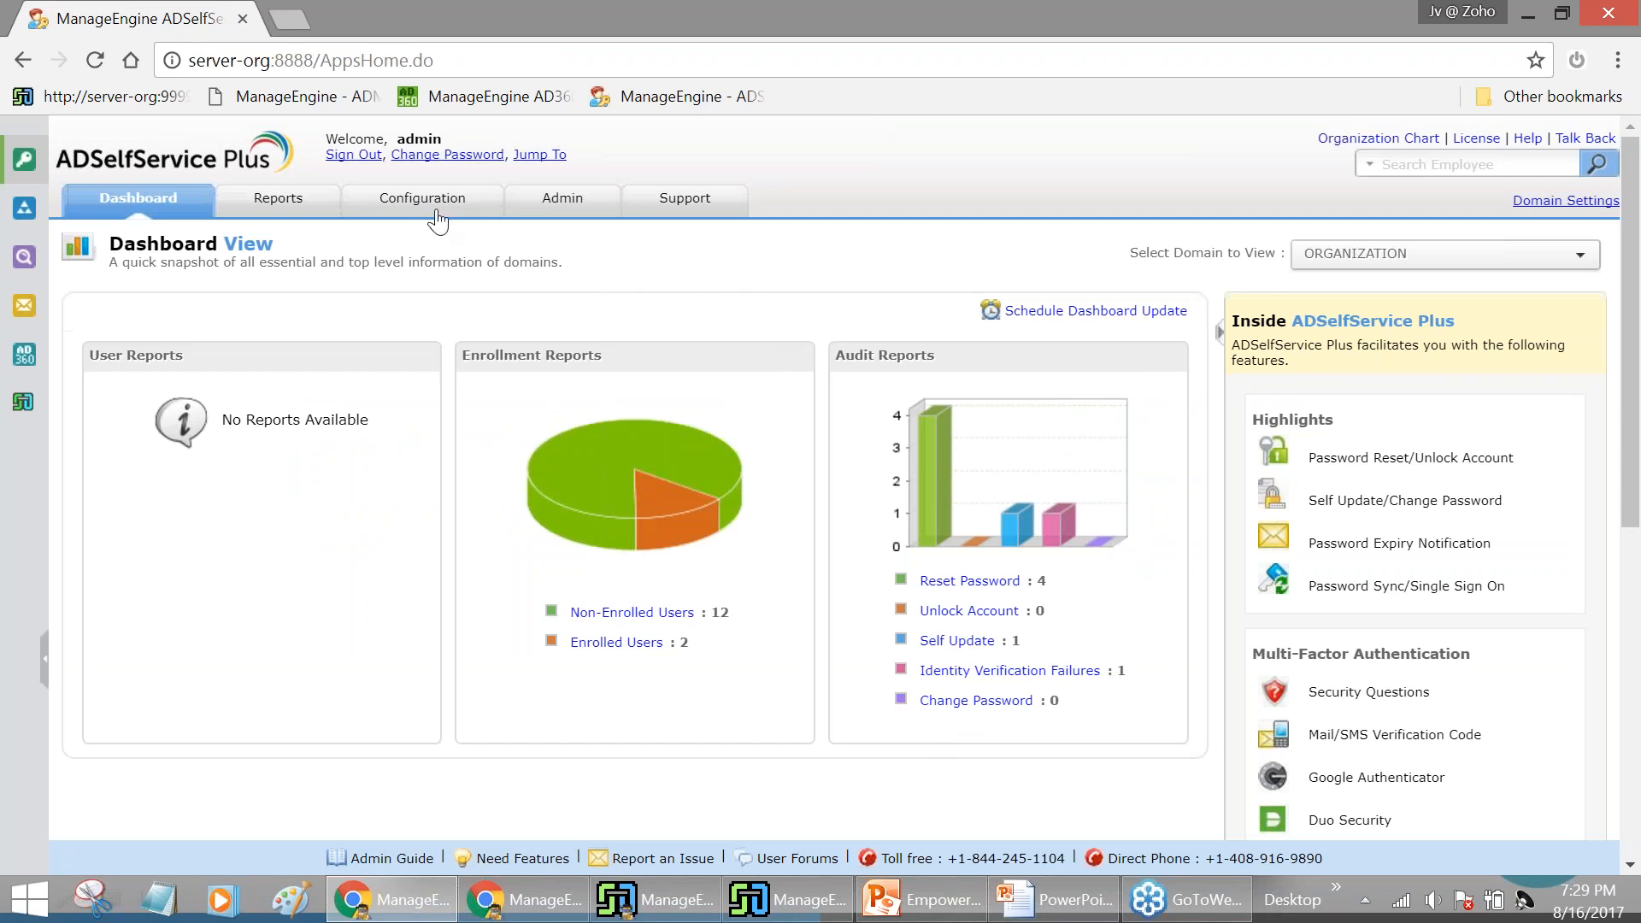
click(479, 222)
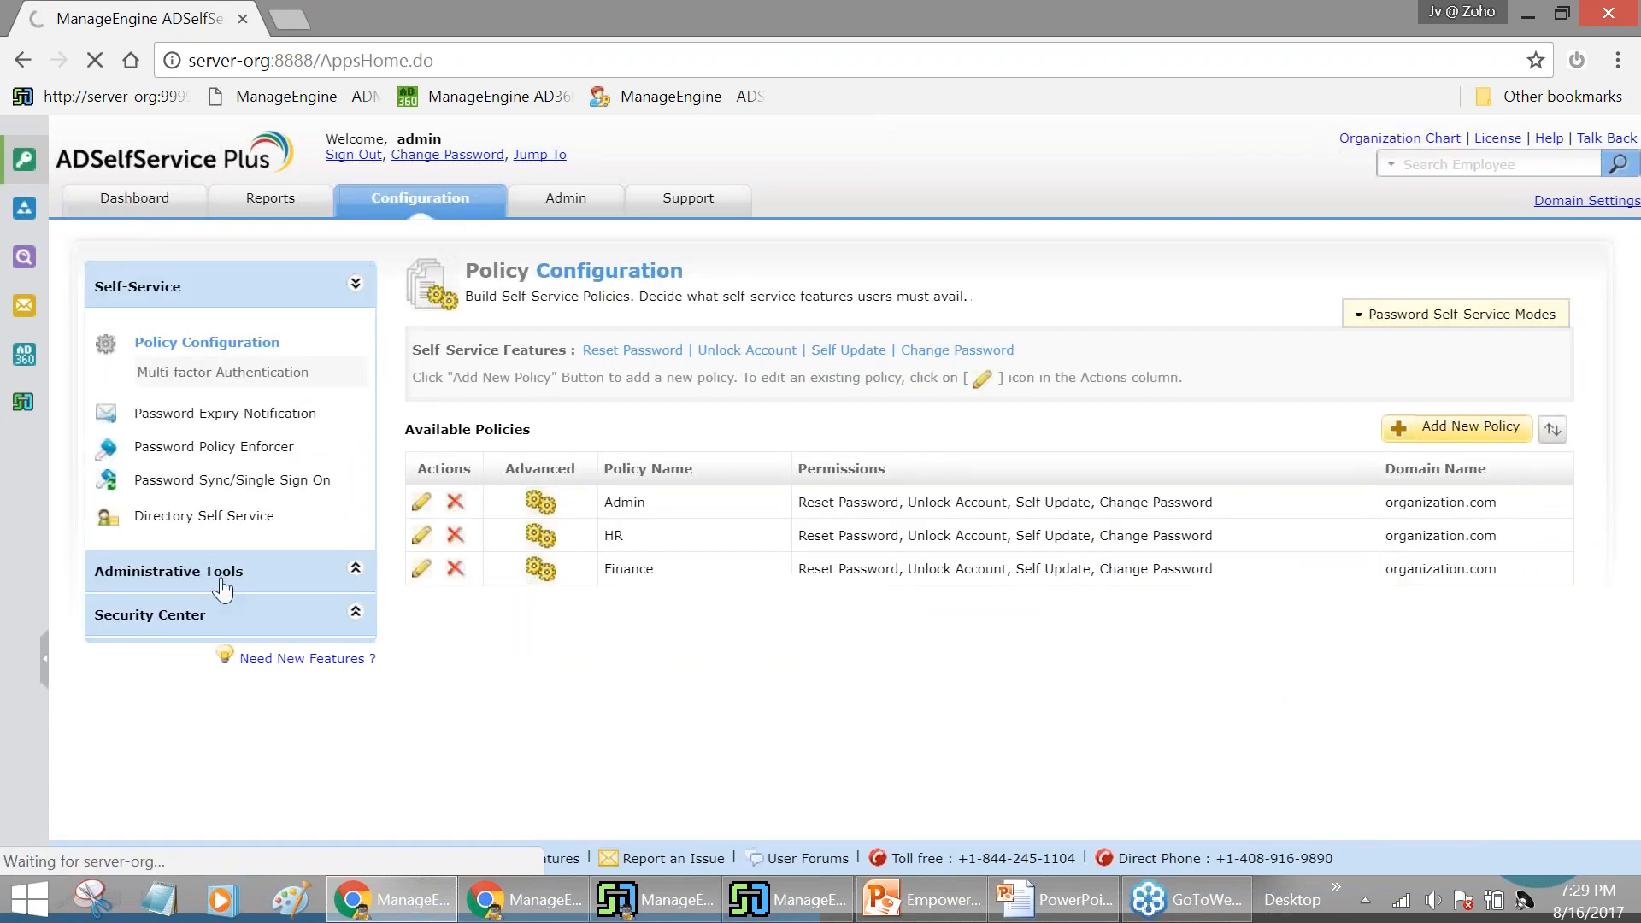
click(295, 575)
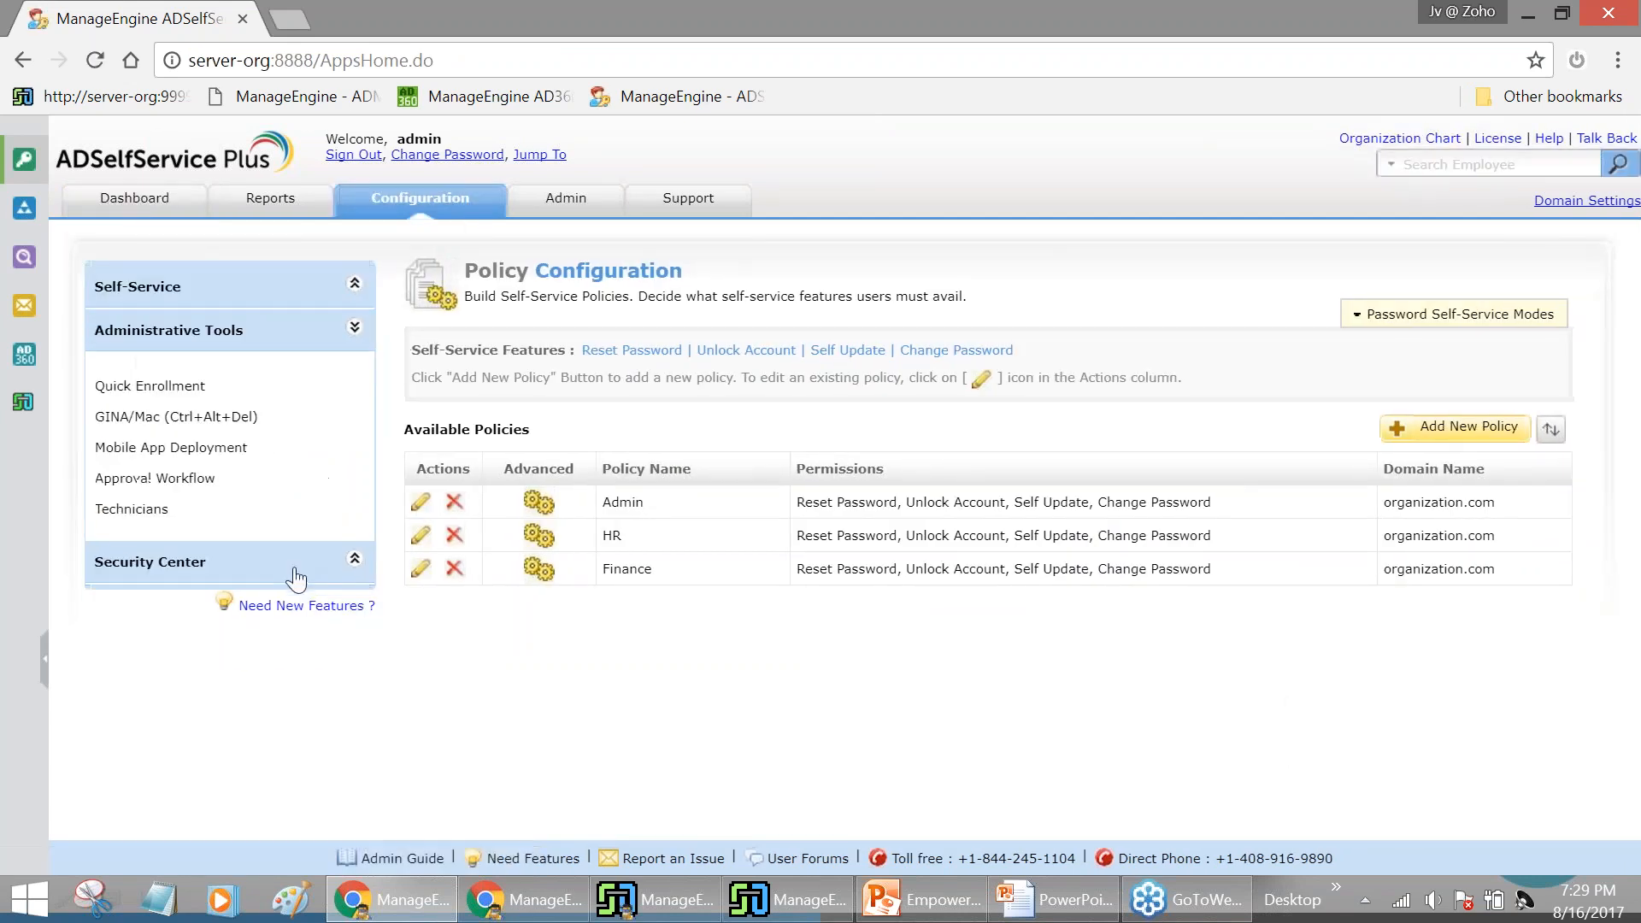
click(192, 480)
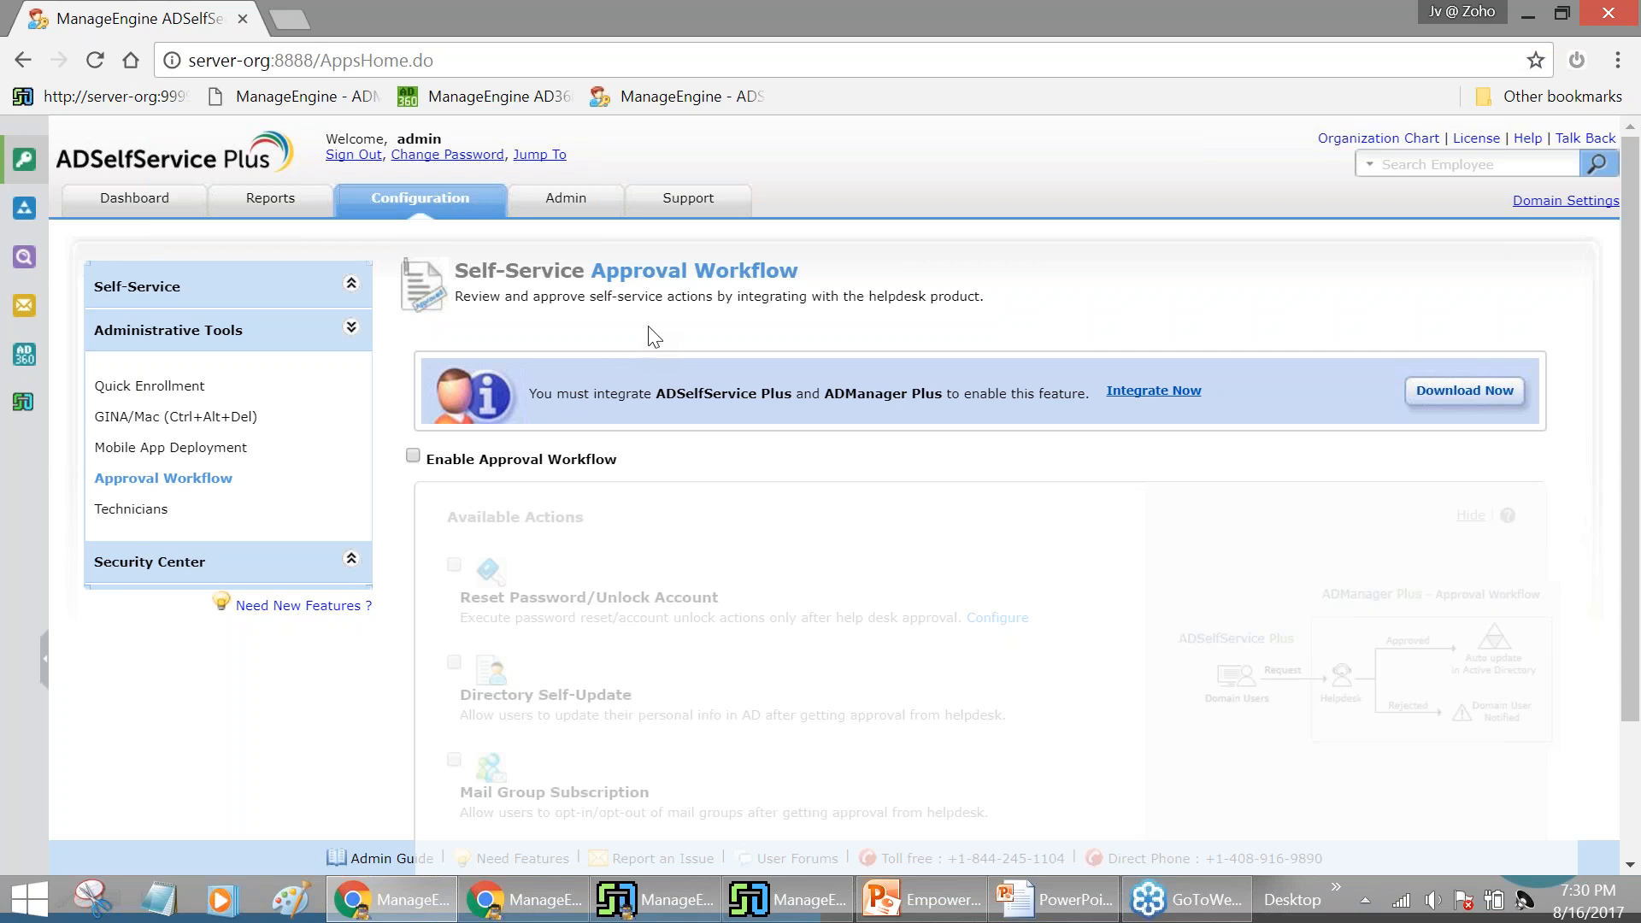
Follow Integrate Now to the Connection settings and find ServiceDesk Plus on server-org port 9999
scroll(763, 498, down, 2)
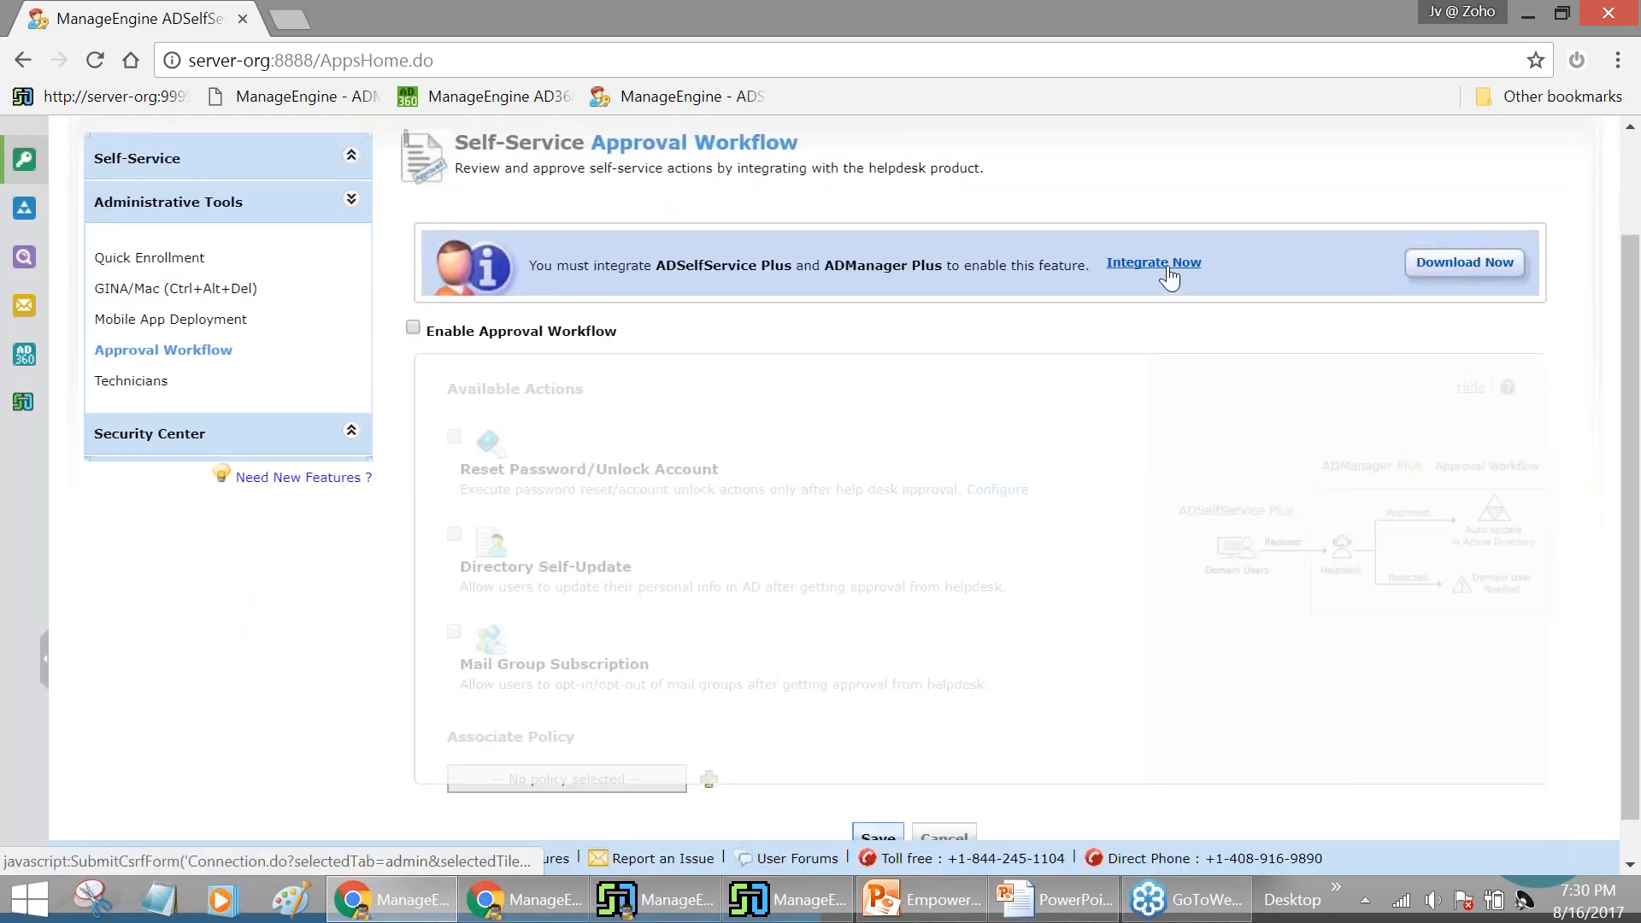
click(1168, 271)
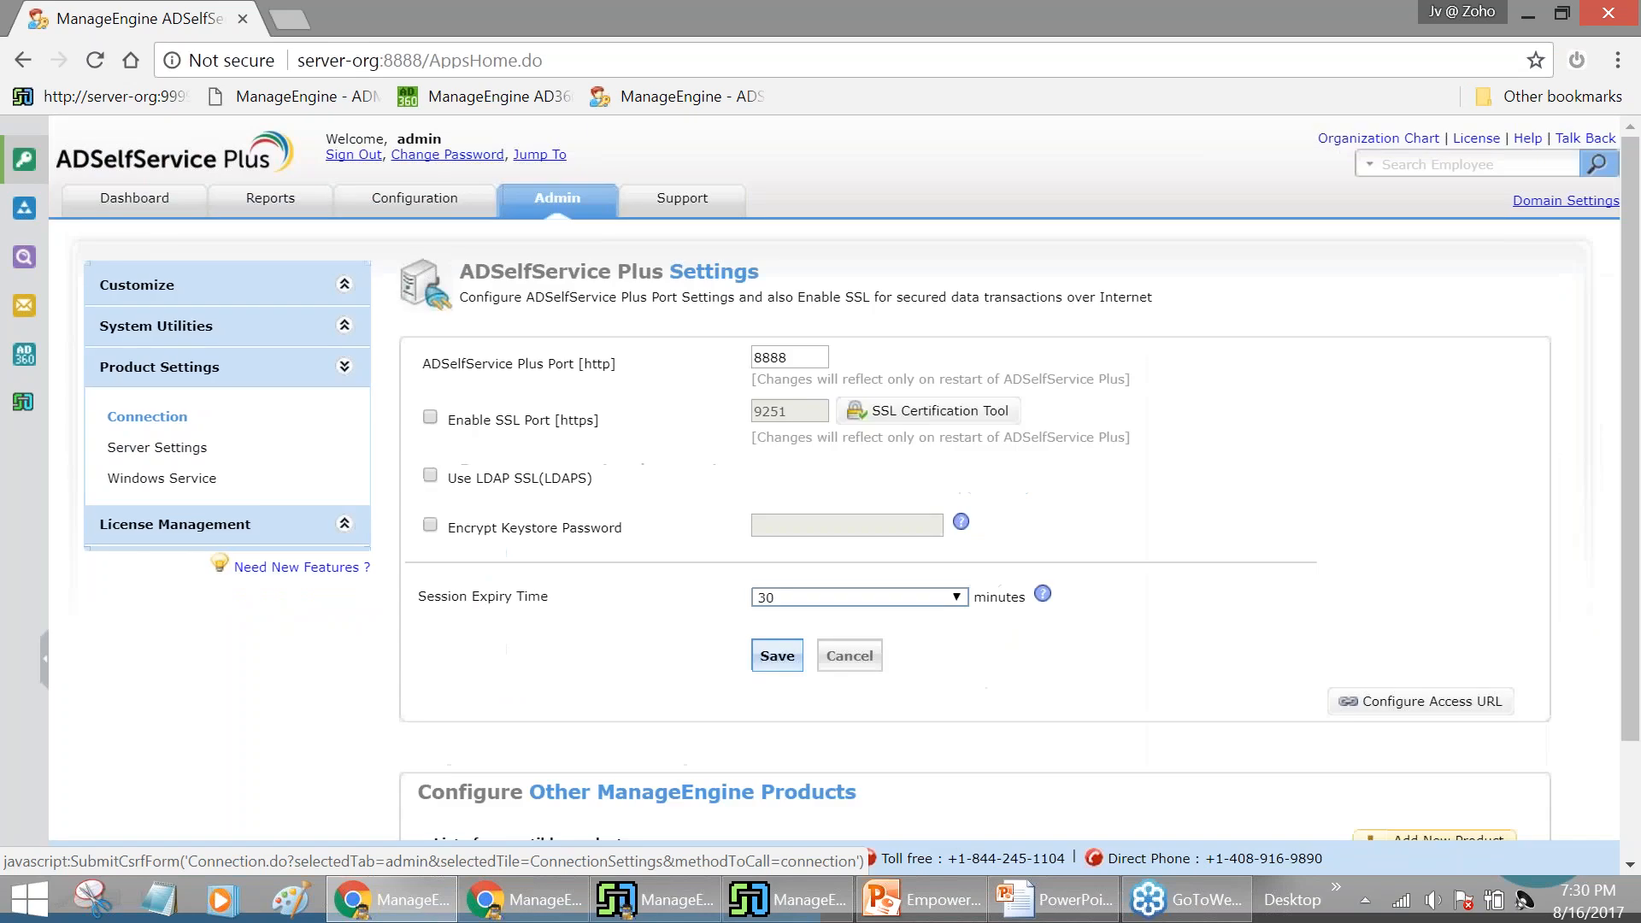
scroll(1161, 286, down, 2)
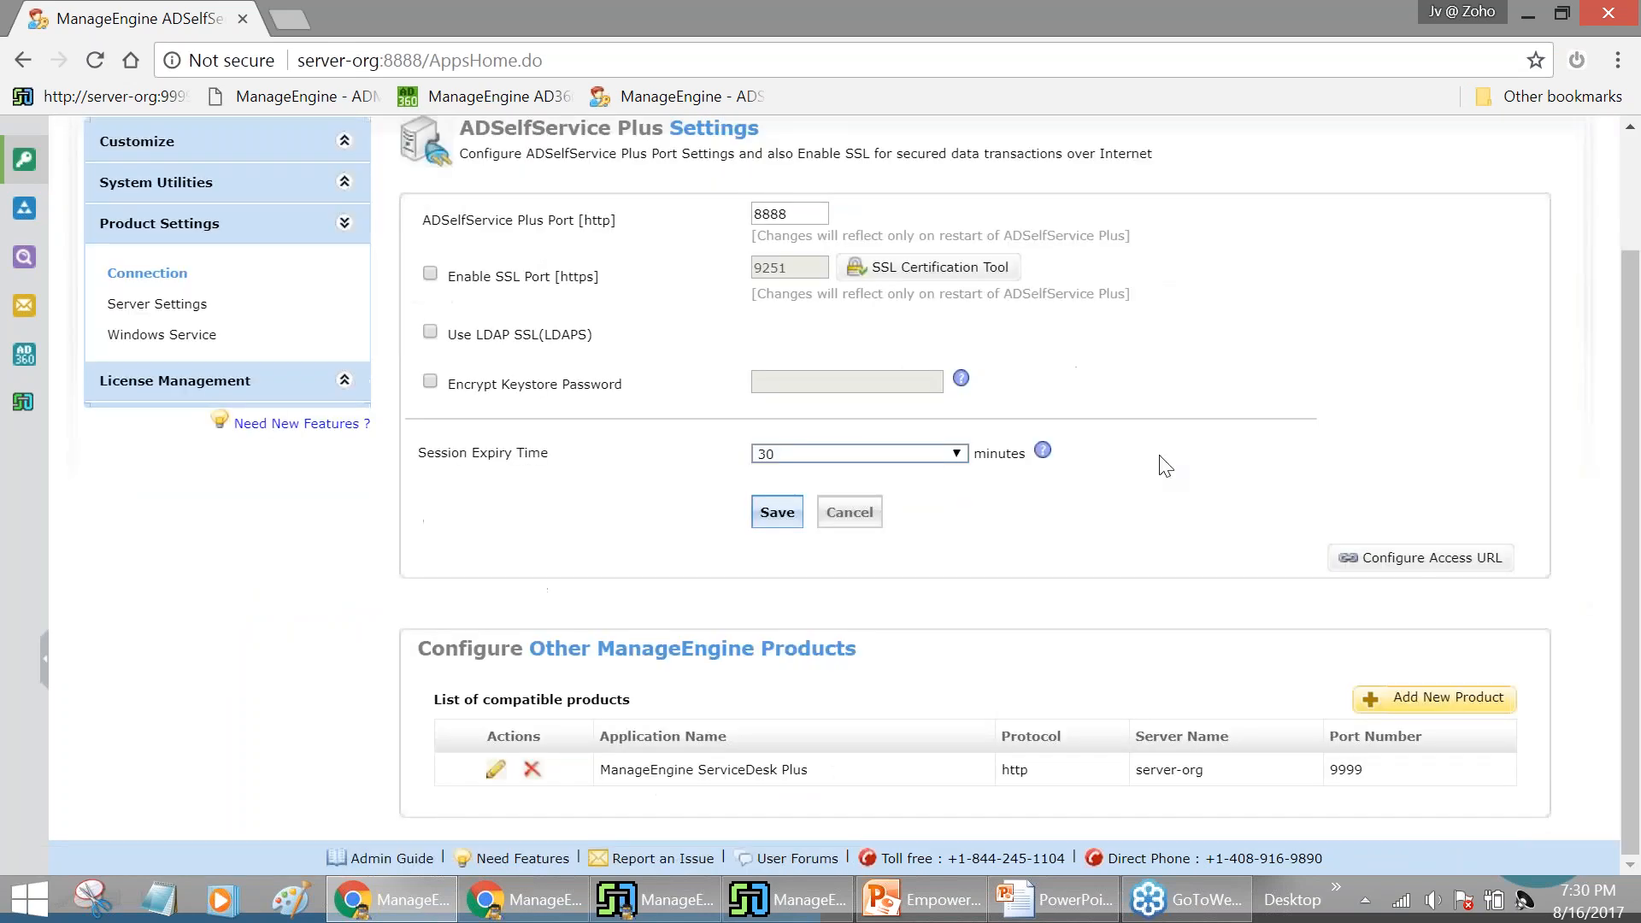
scroll(1282, 630, up, 2)
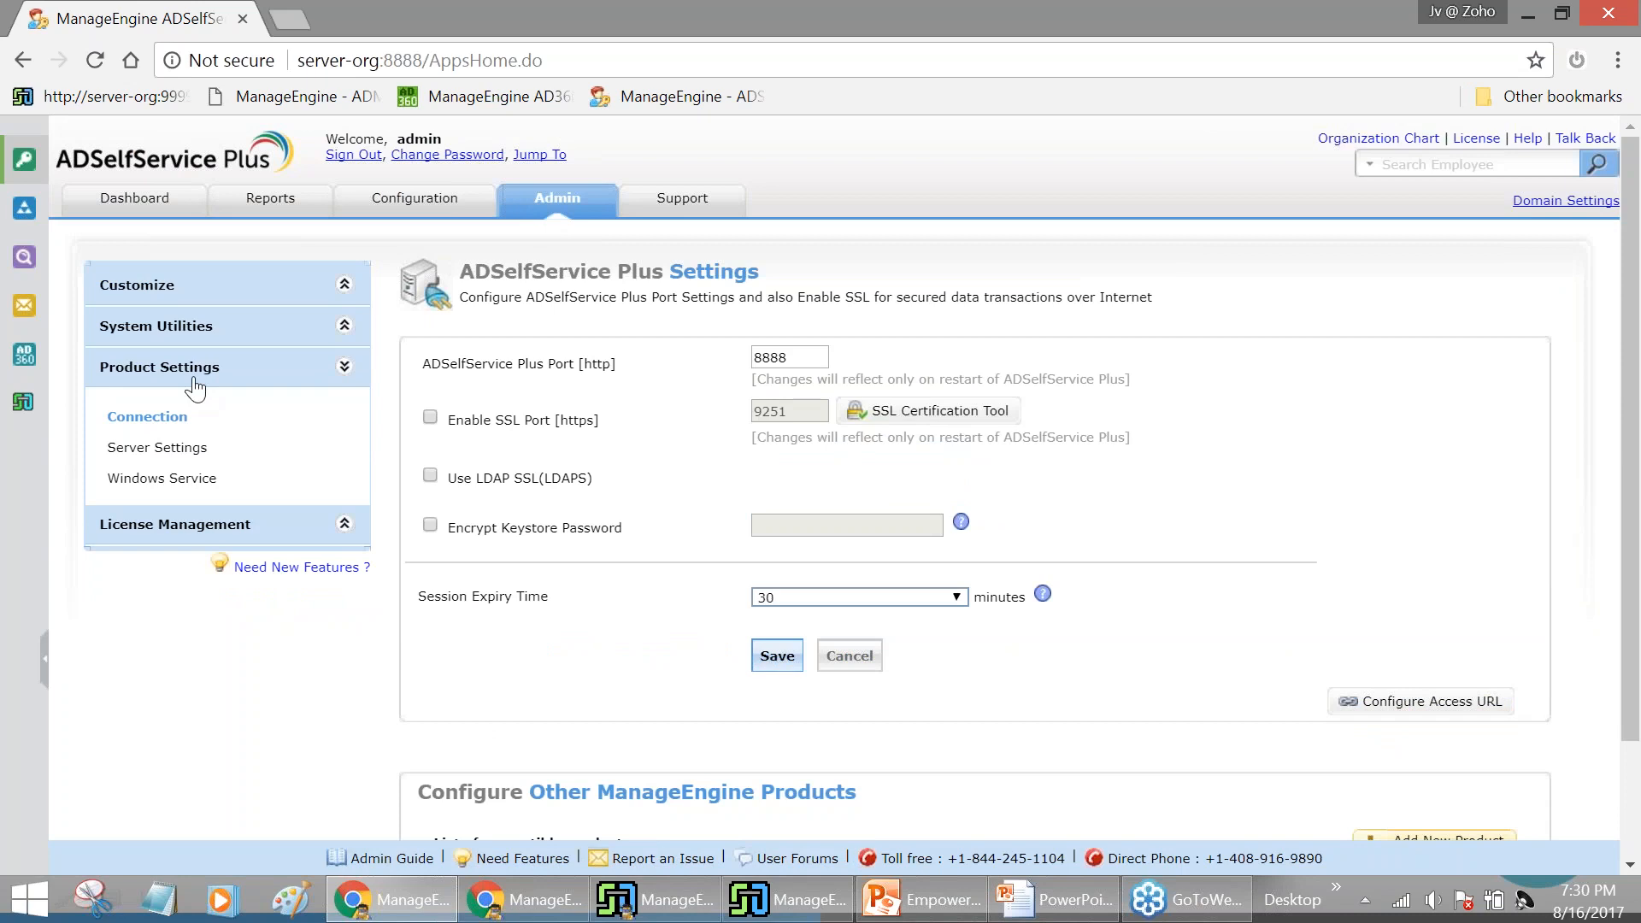
scroll(1123, 578, down, 2)
scroll(1123, 579, down, 1)
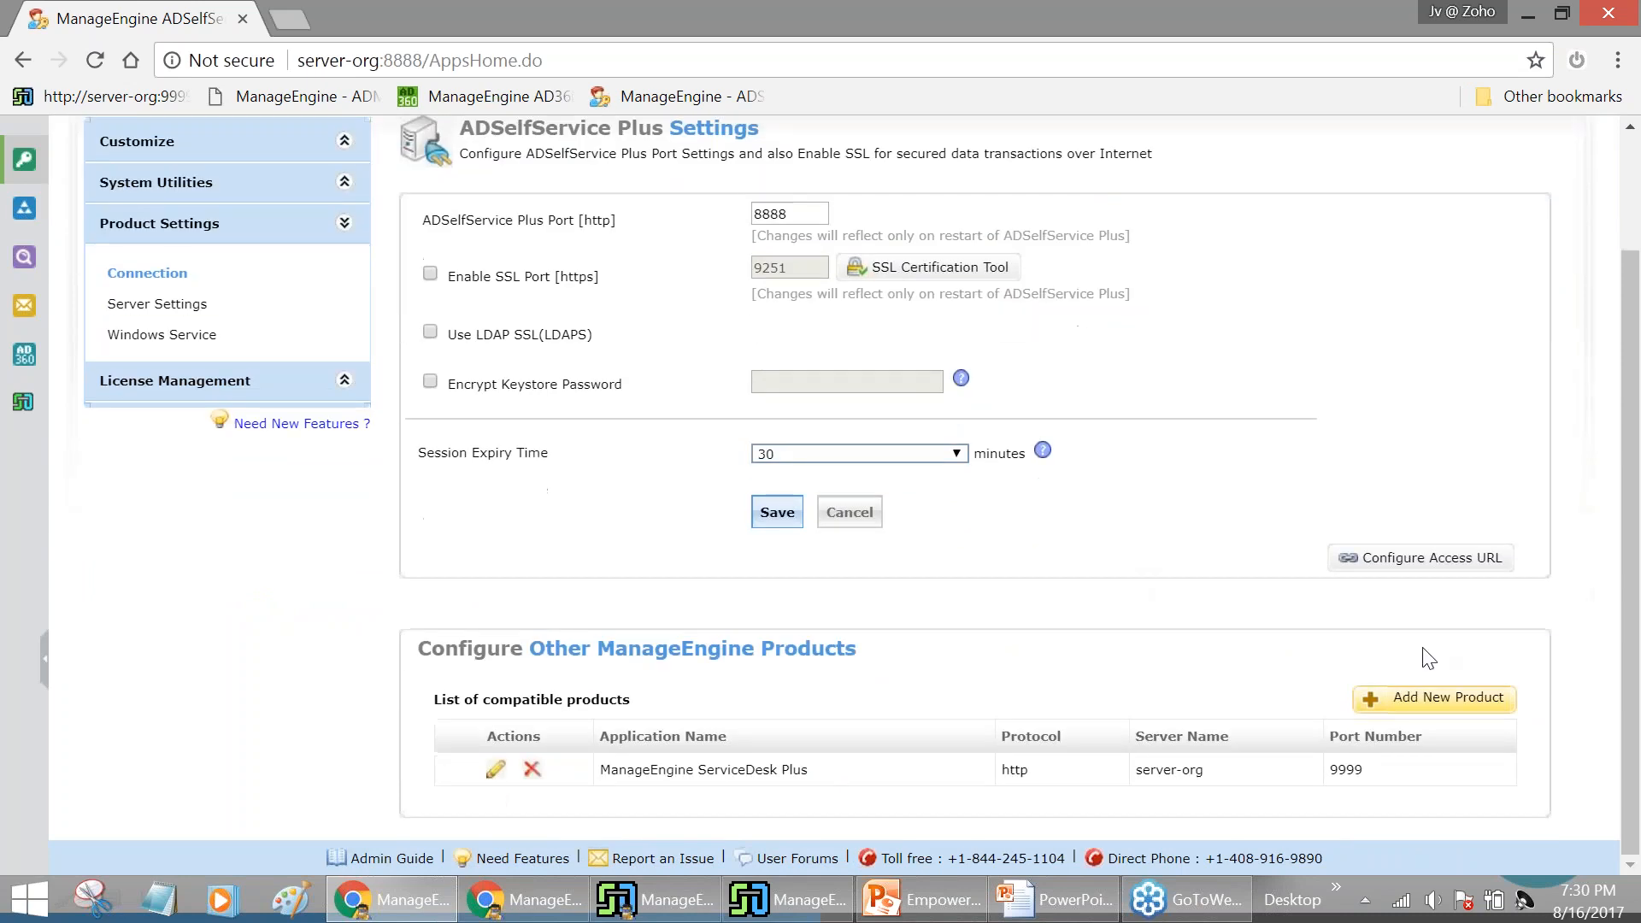
Add ADManager Plus on server-org, port 8080, then test and save the connection
click(1410, 697)
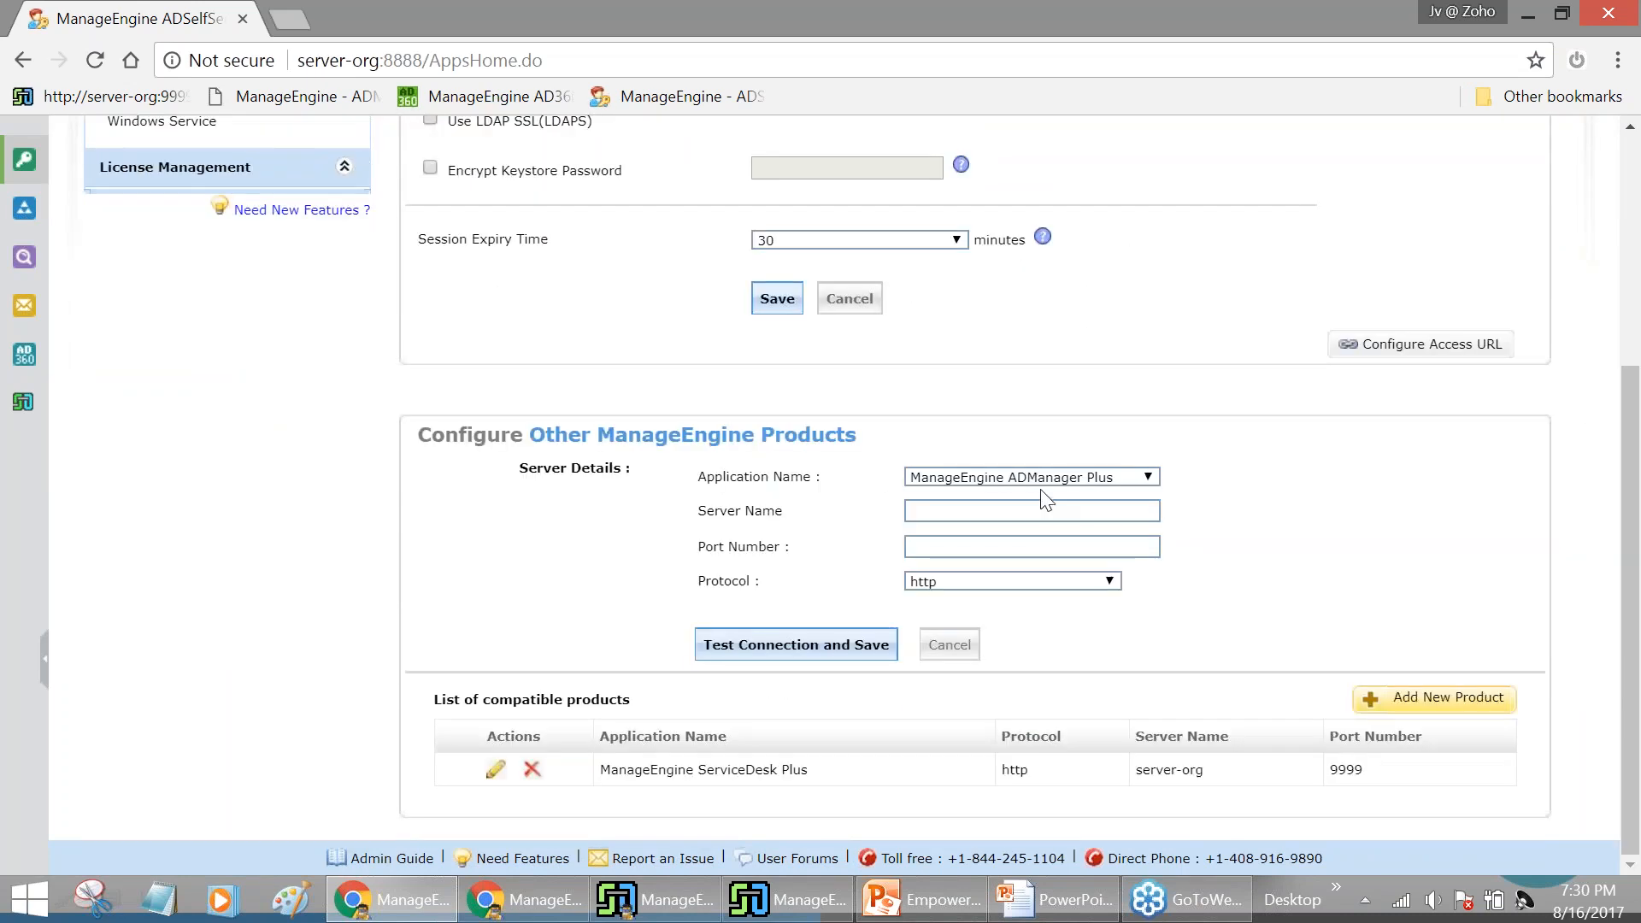
click(1050, 512)
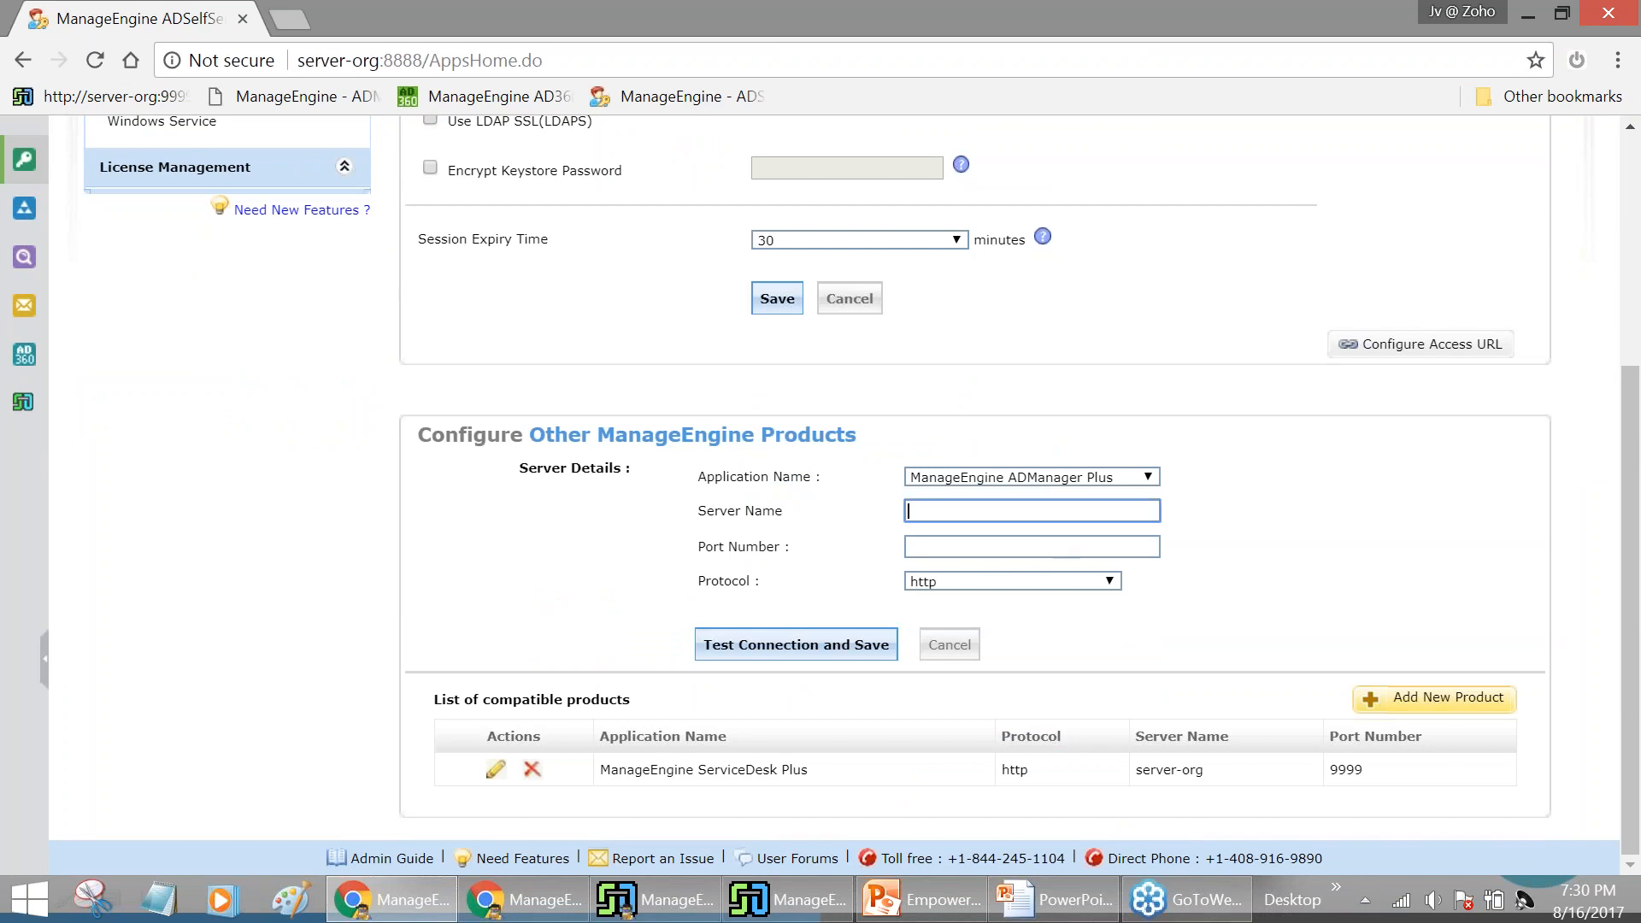
text(server-org)
click(1036, 548)
text(8080)
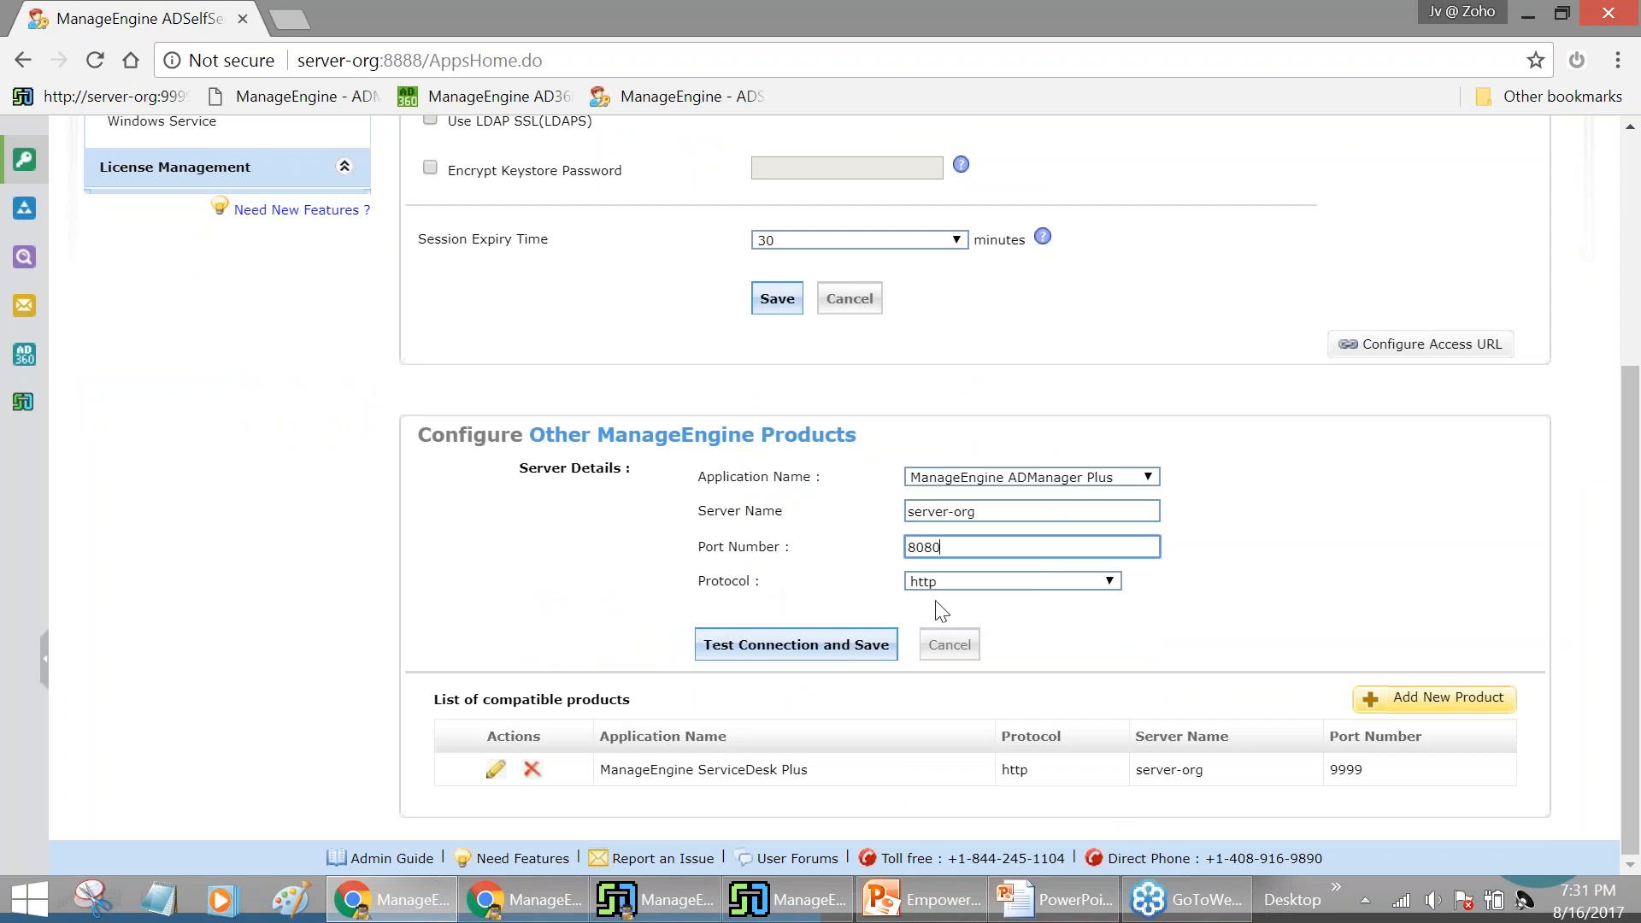
click(813, 655)
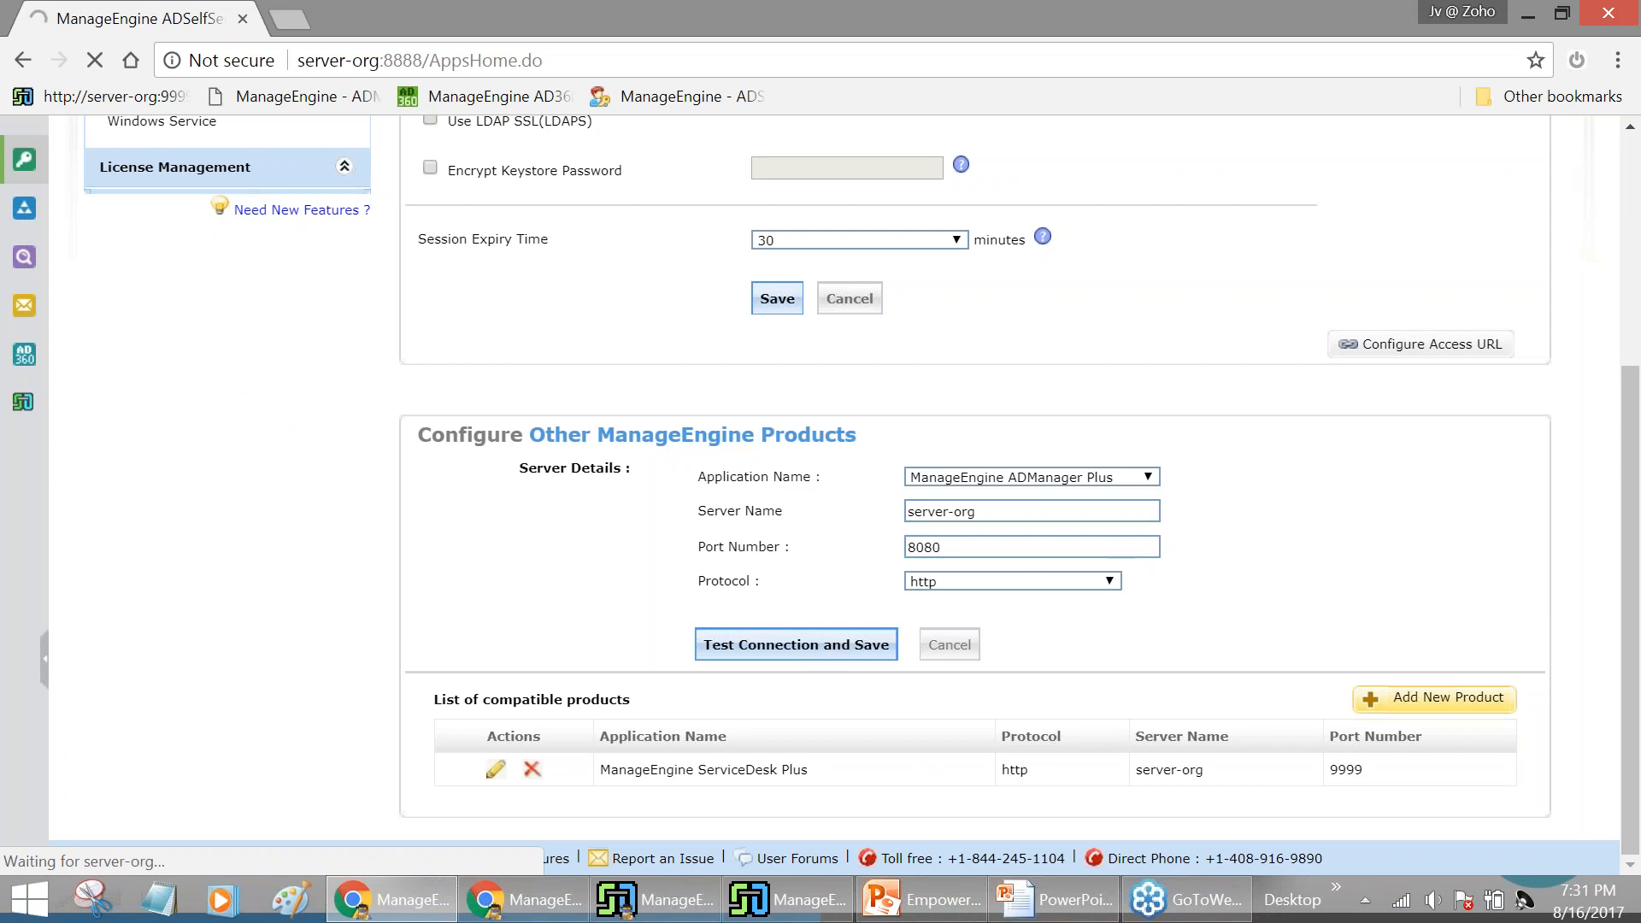
Check ADManager Plus in the compatible products list and return to the Configuration tab
scroll(834, 479, up, 3)
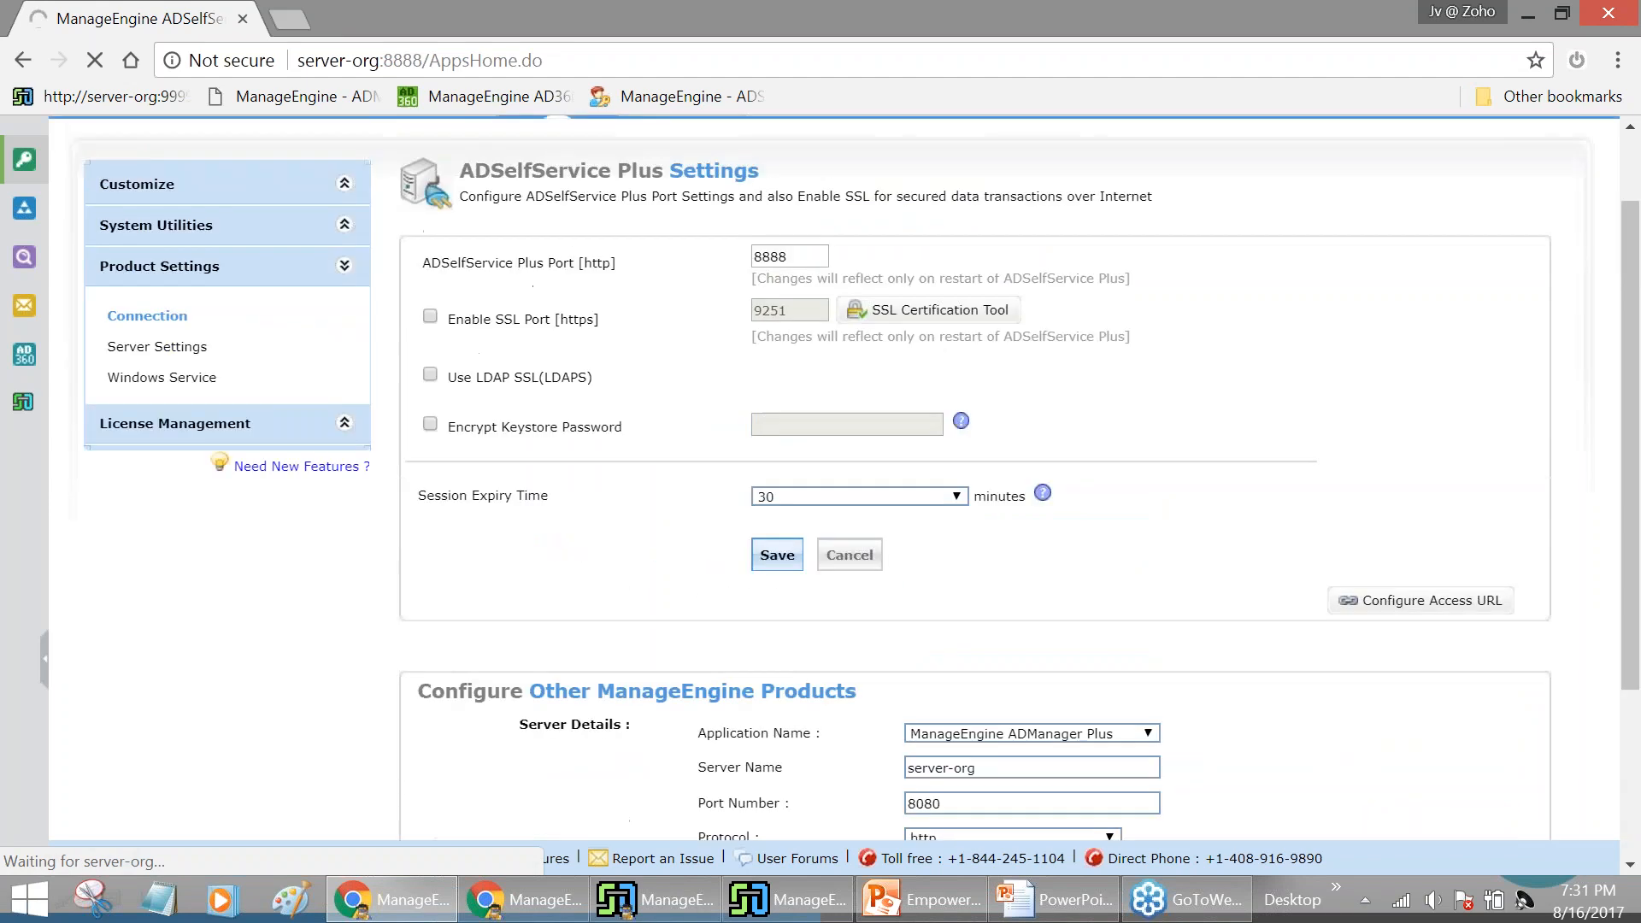
scroll(834, 479, down, 3)
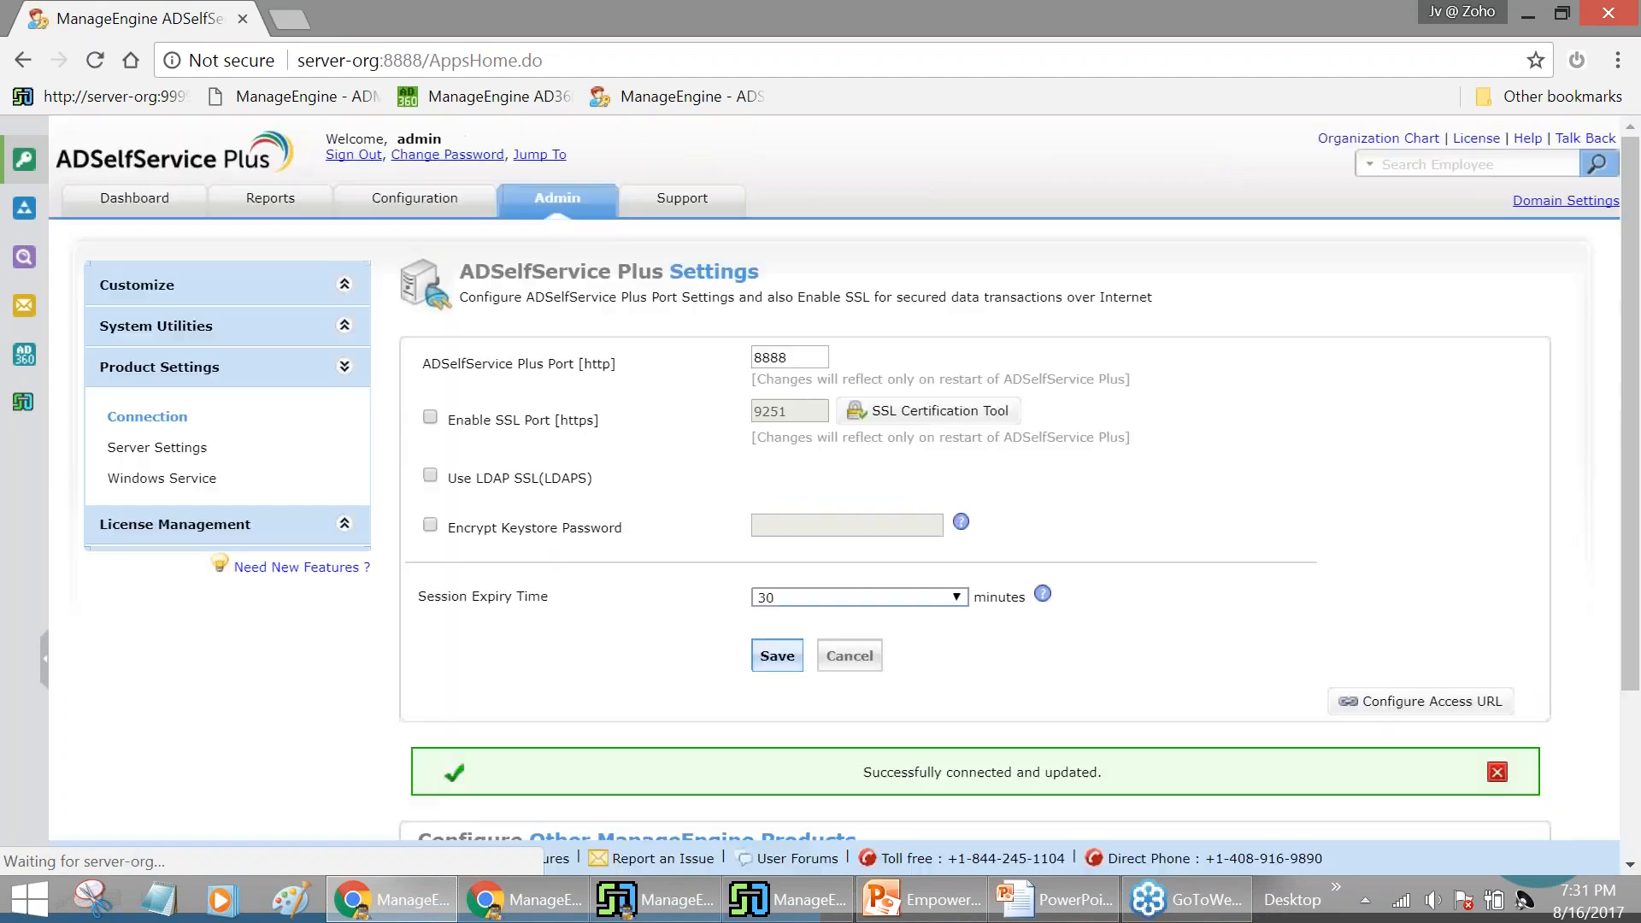
scroll(904, 599, down, 3)
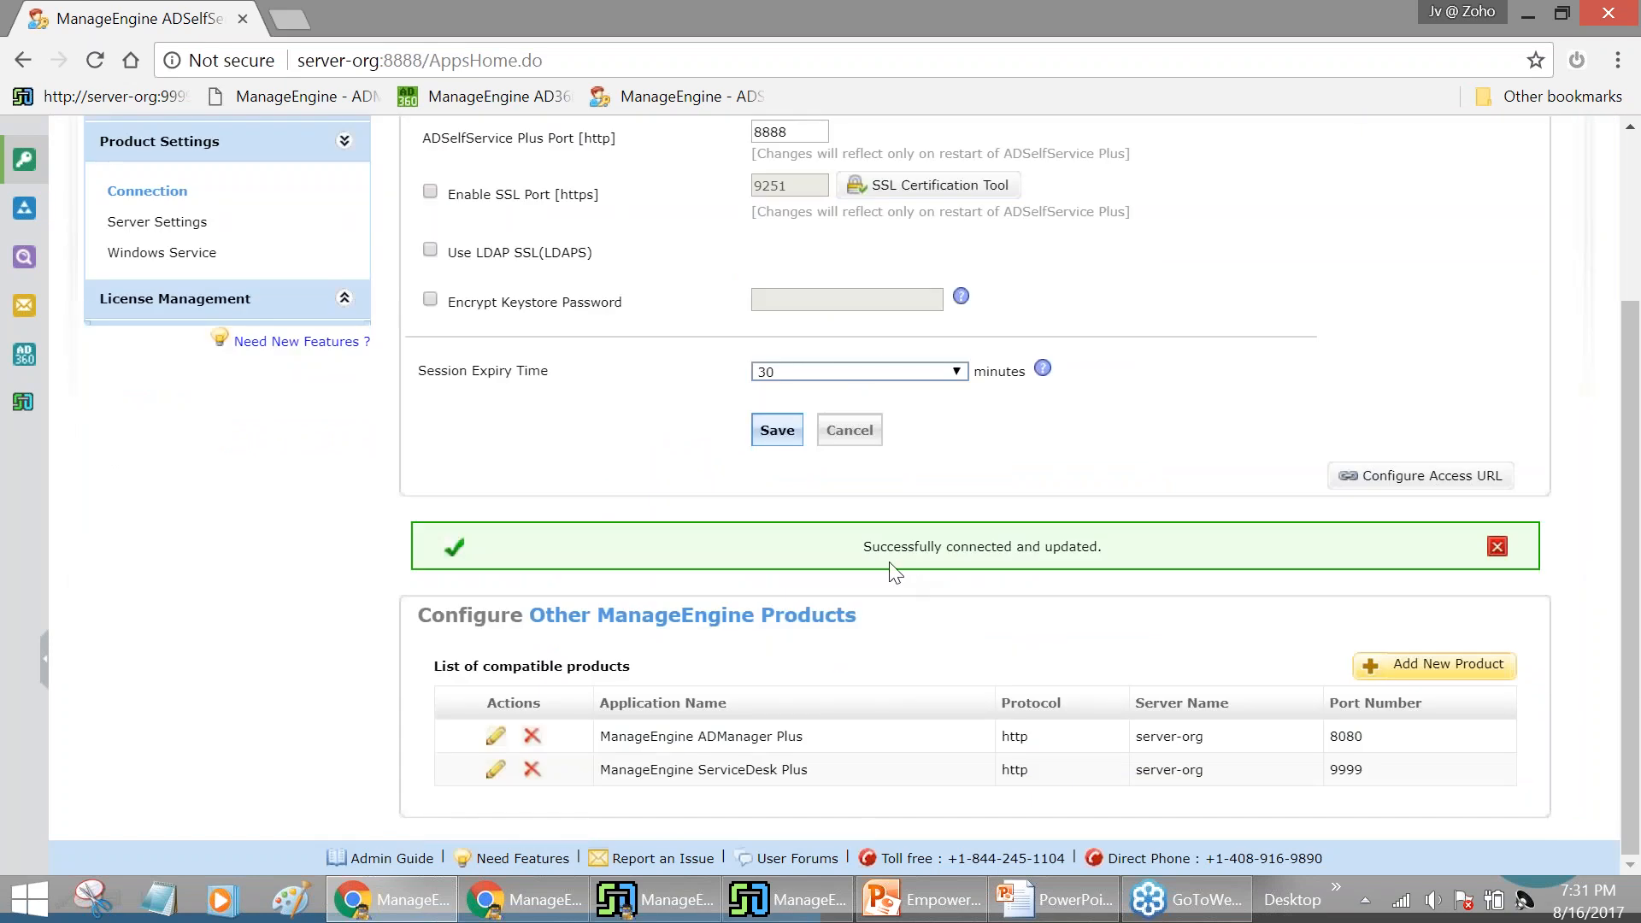
scroll(1125, 578, up, 3)
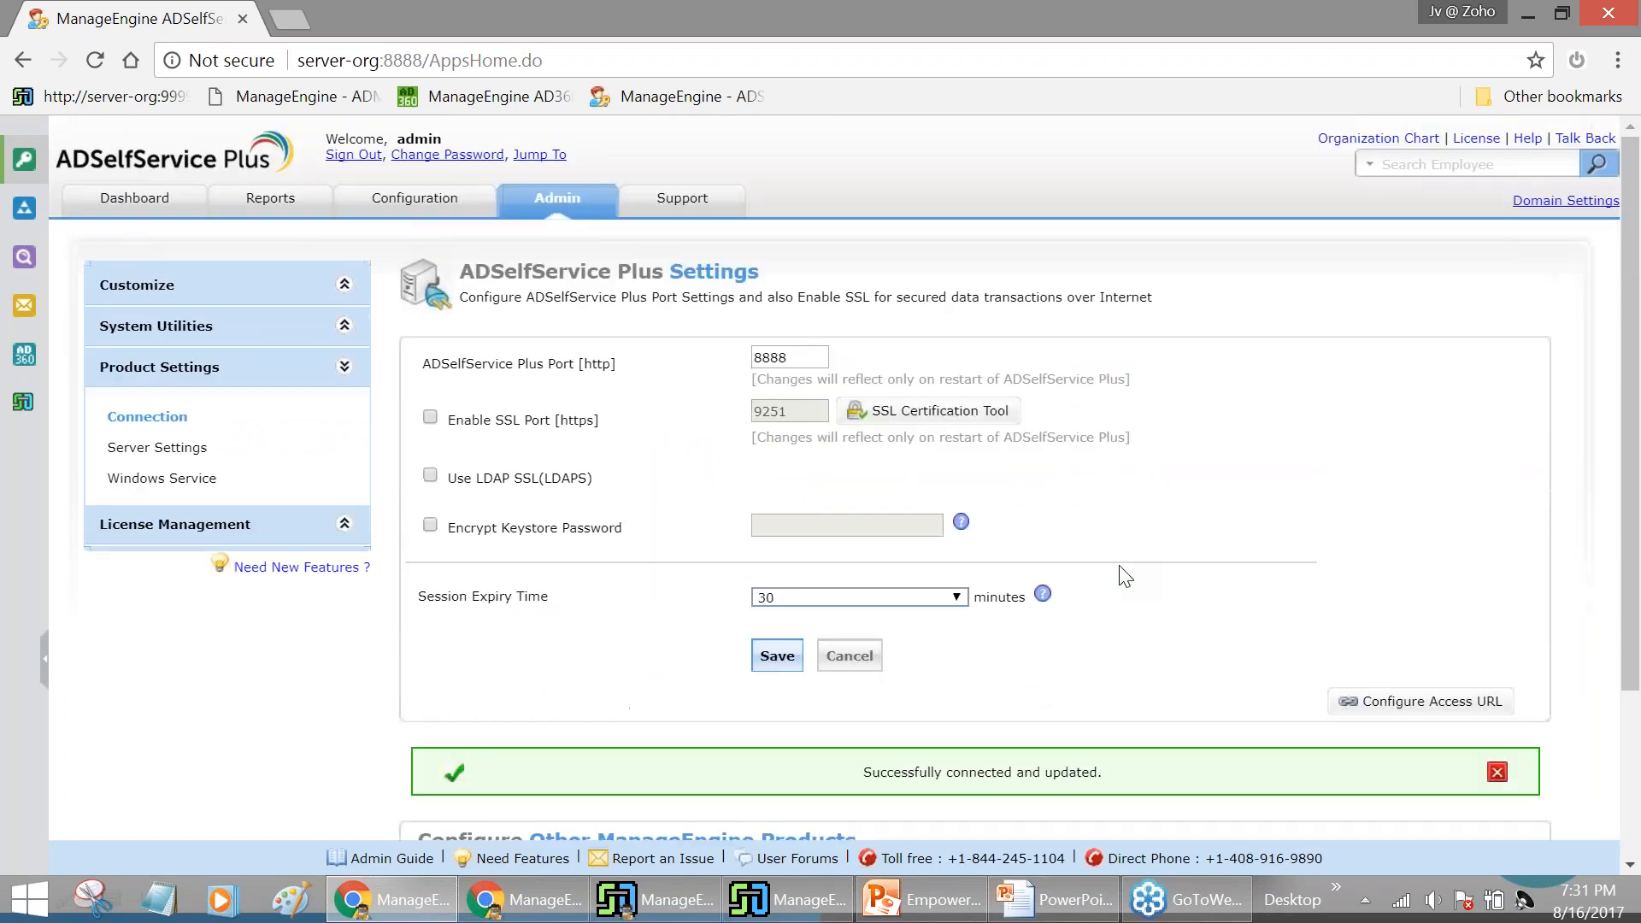
click(409, 214)
Enable the approval workflow and require approval for Directory Self-Update
click(209, 571)
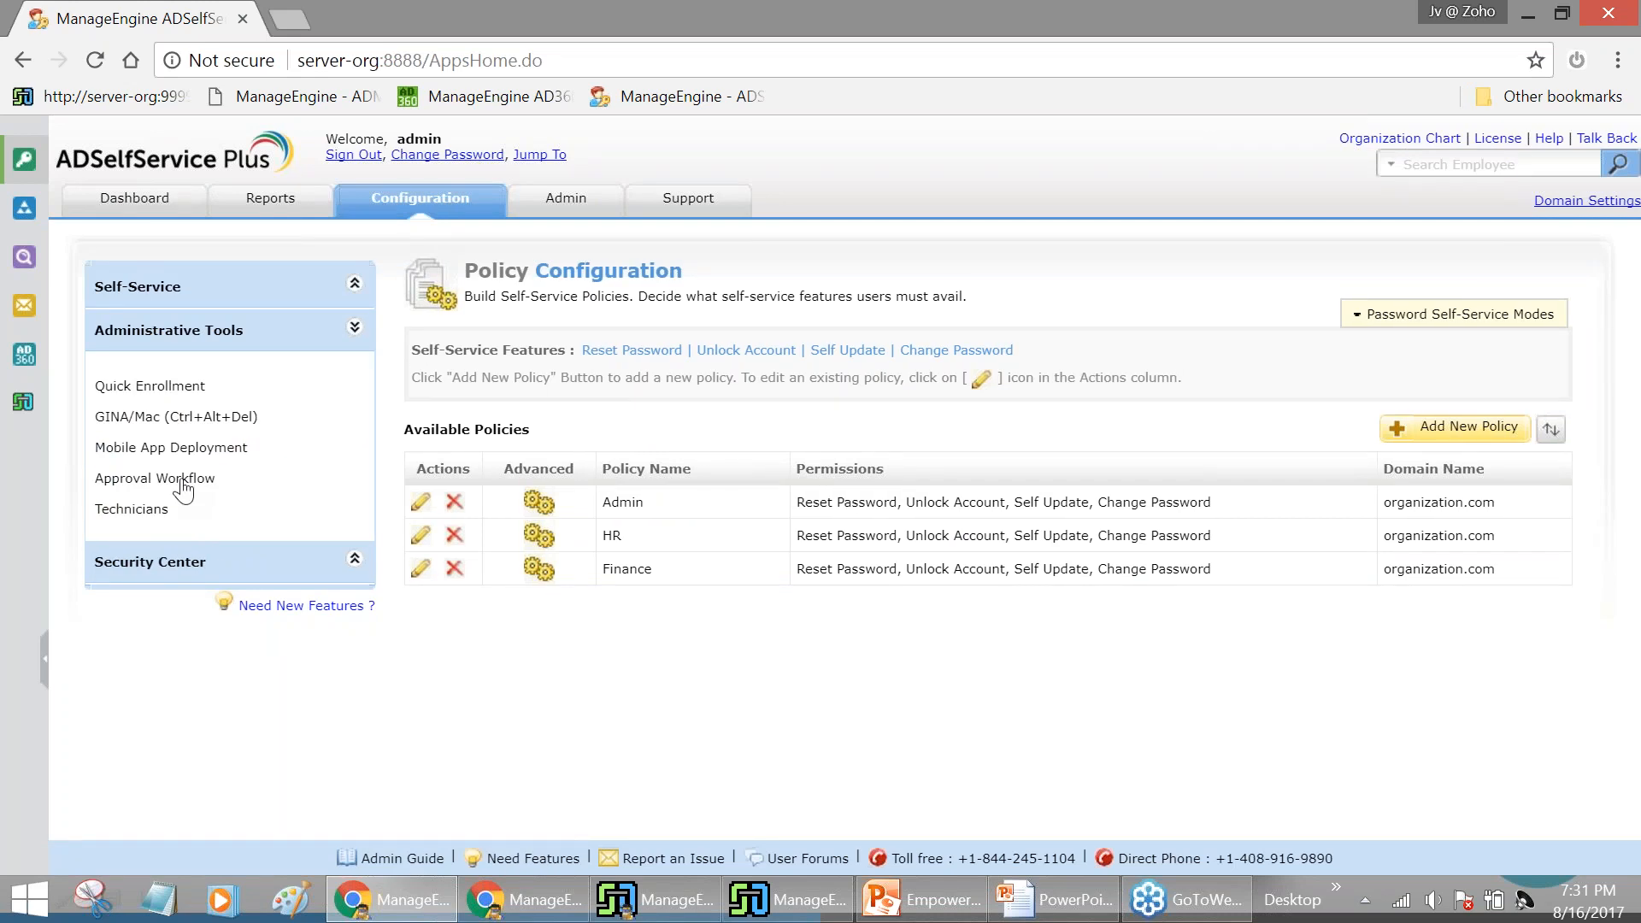
click(183, 483)
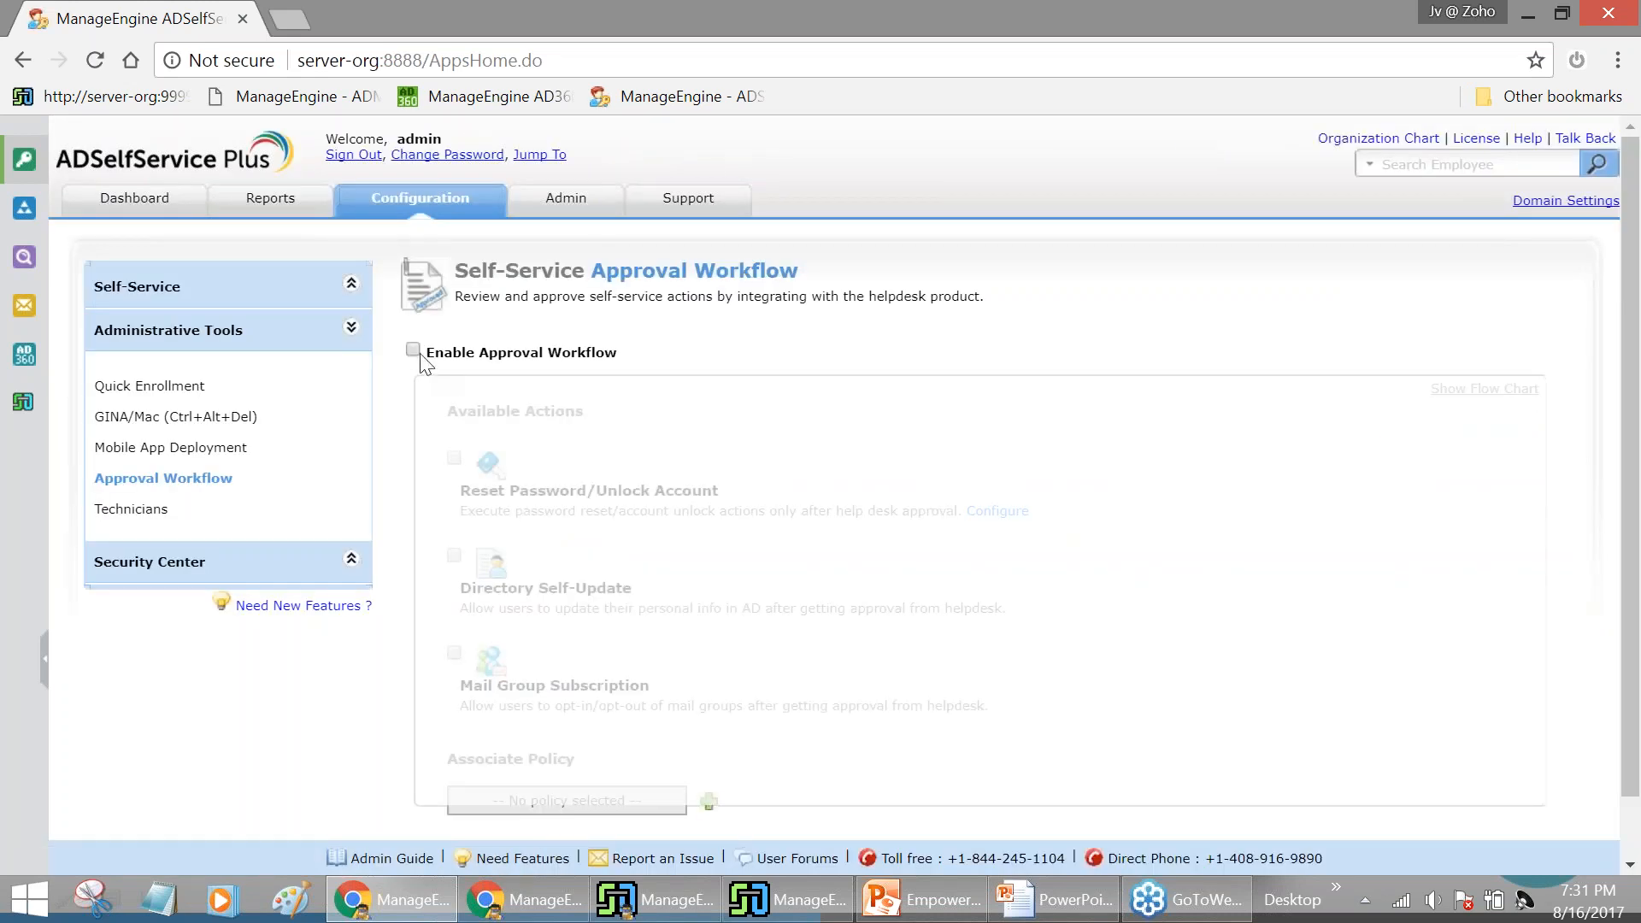
click(411, 353)
scroll(701, 410, down, 1)
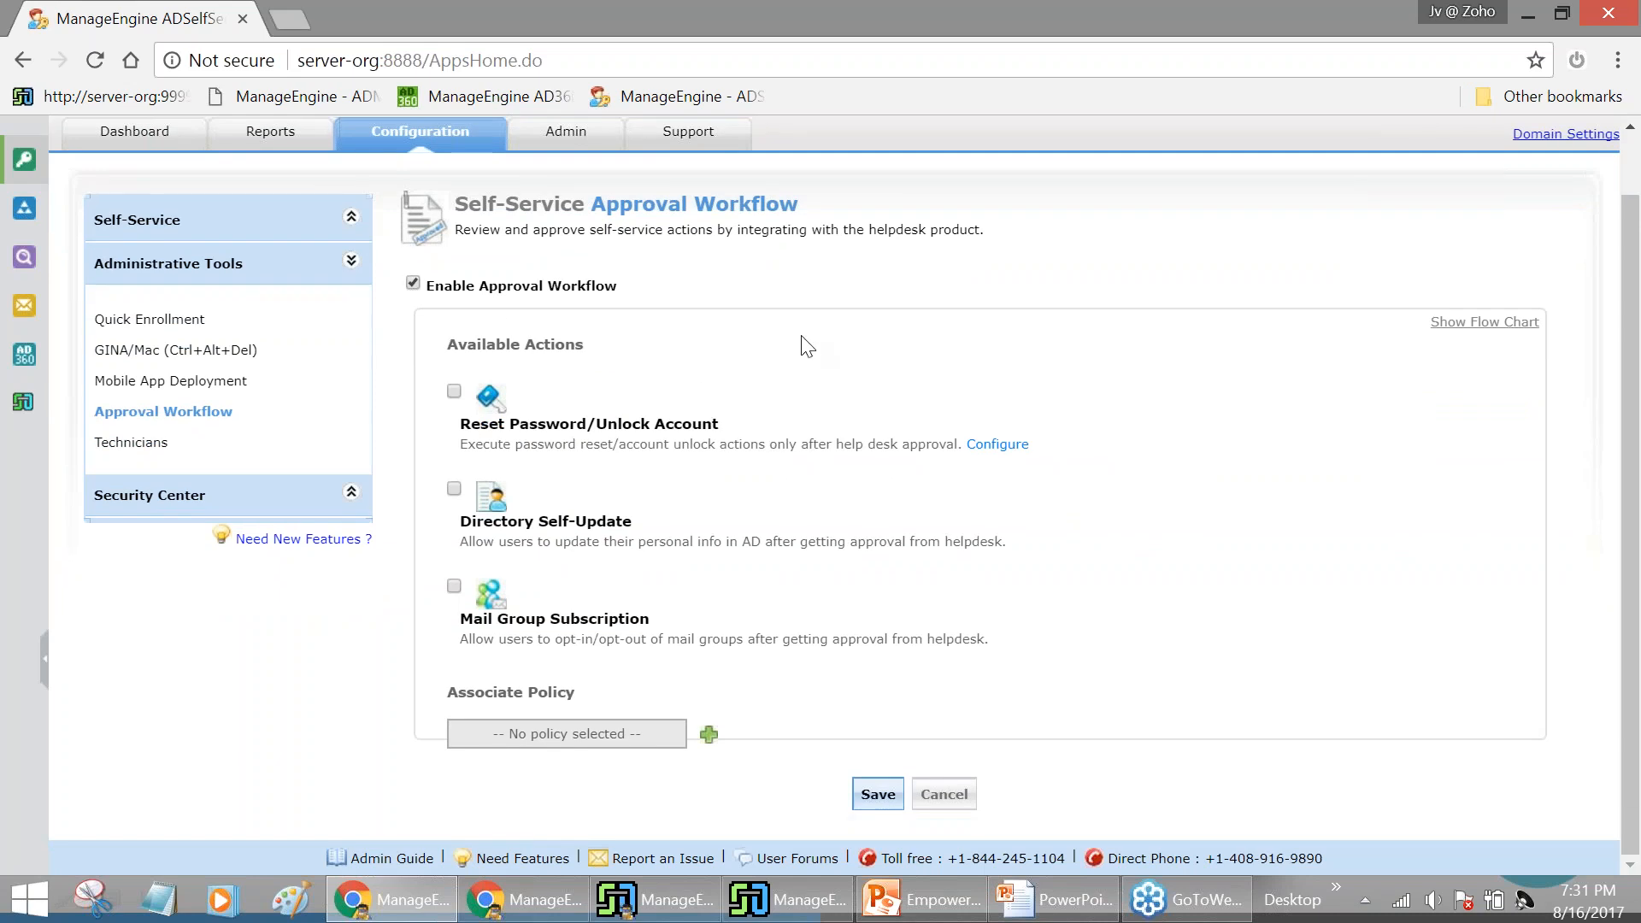
click(451, 493)
Associate the Admin policy with the workflow, save it, and sign out
click(707, 733)
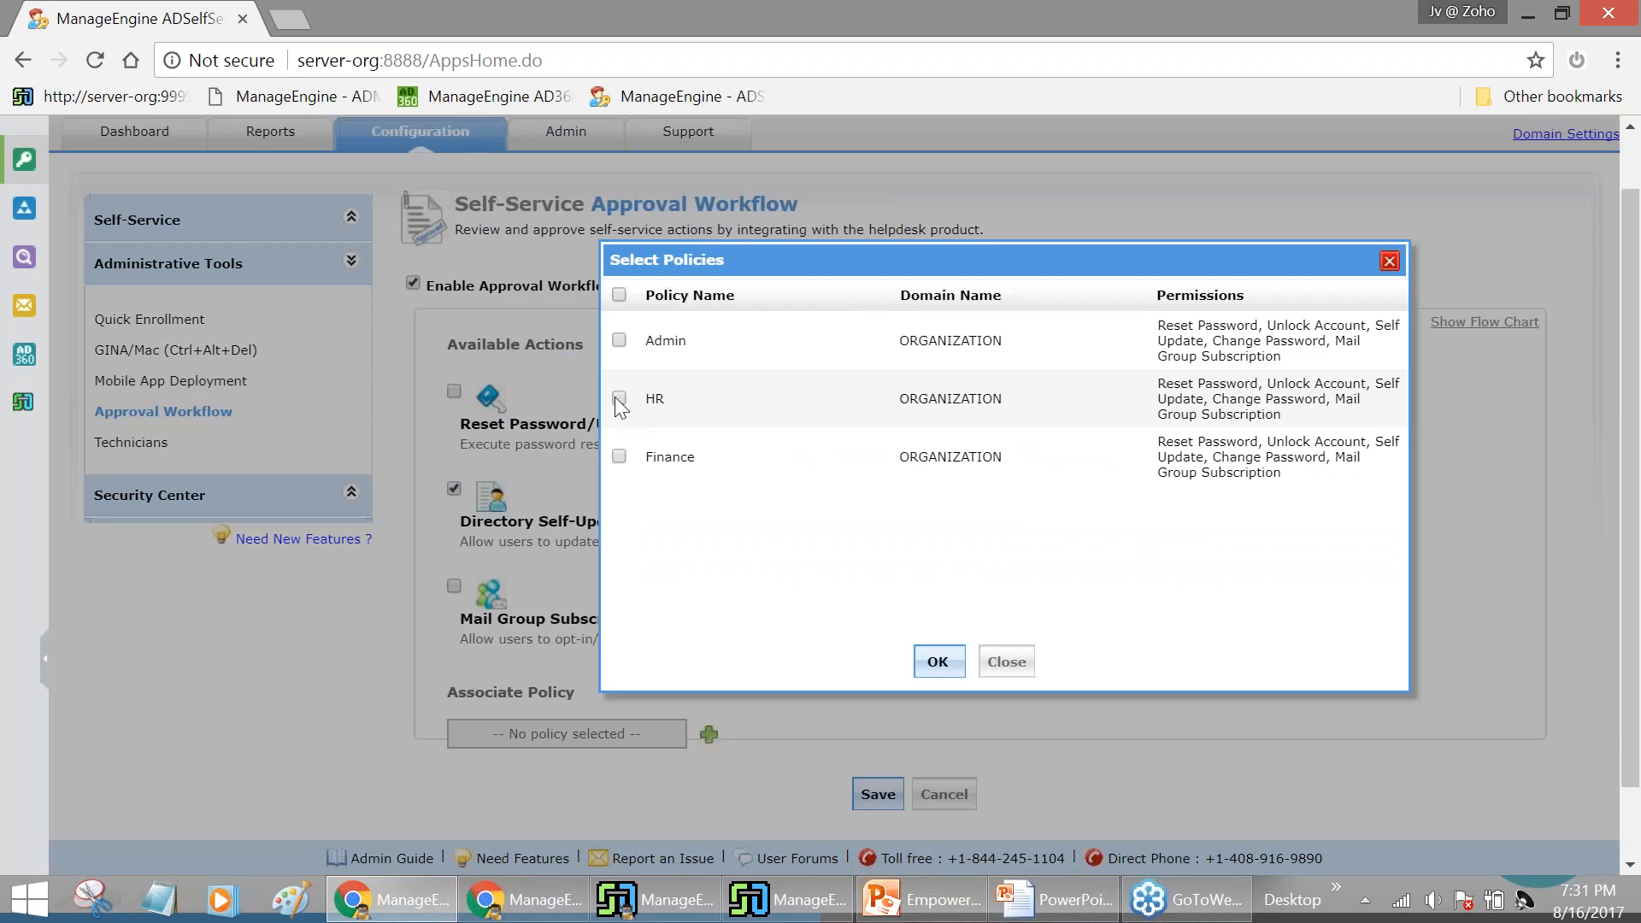
click(618, 340)
click(938, 662)
click(880, 800)
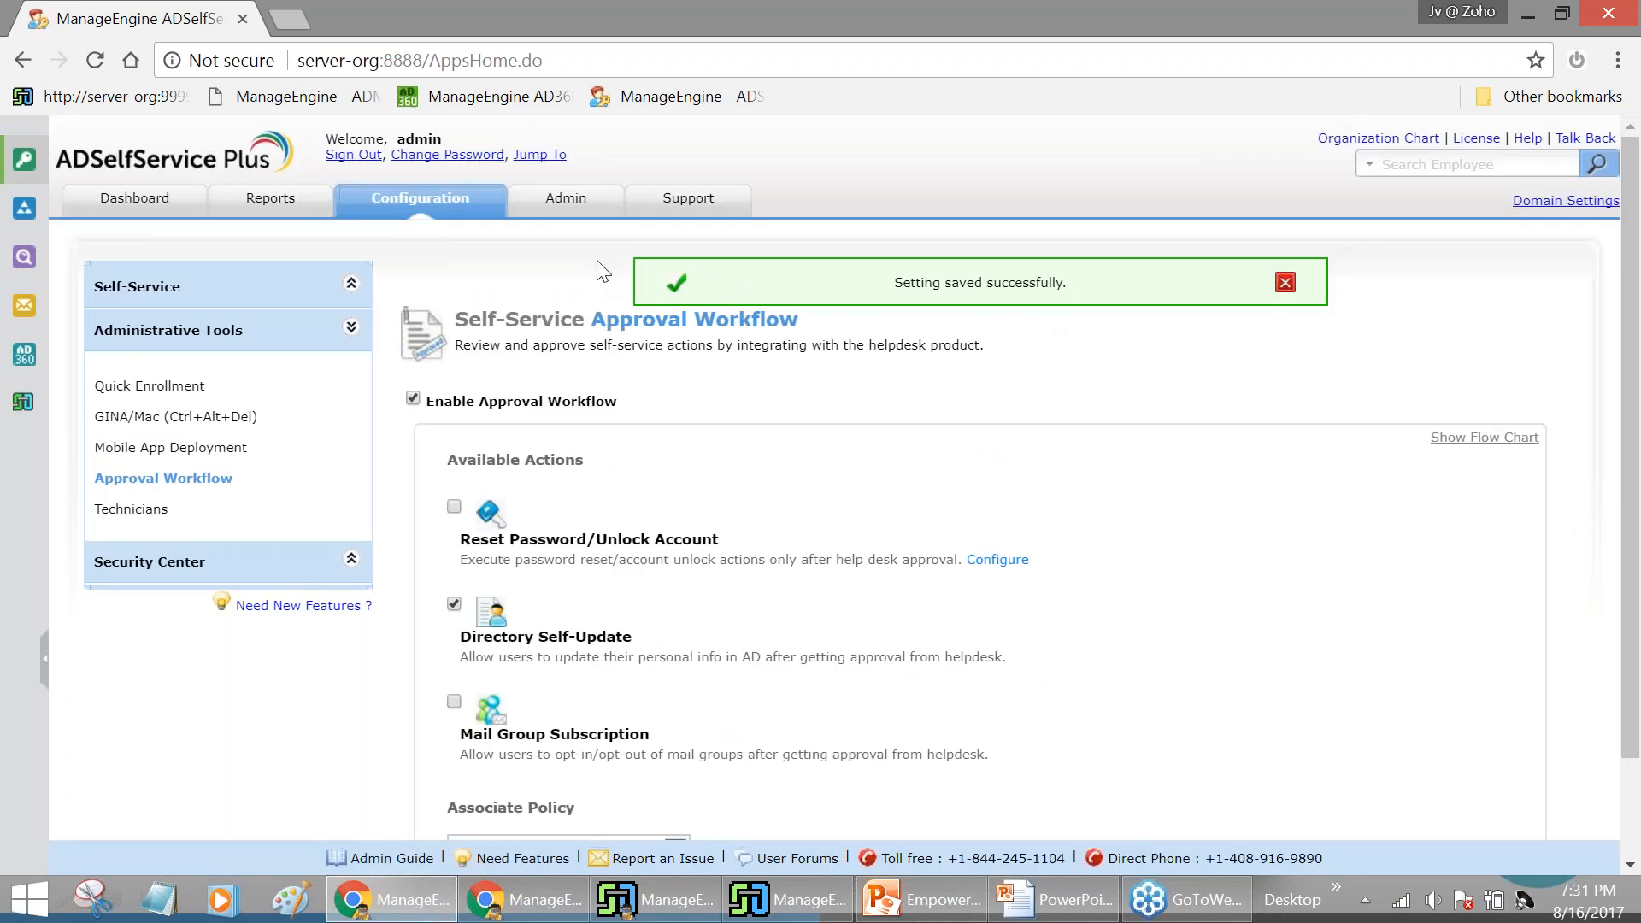
click(355, 157)
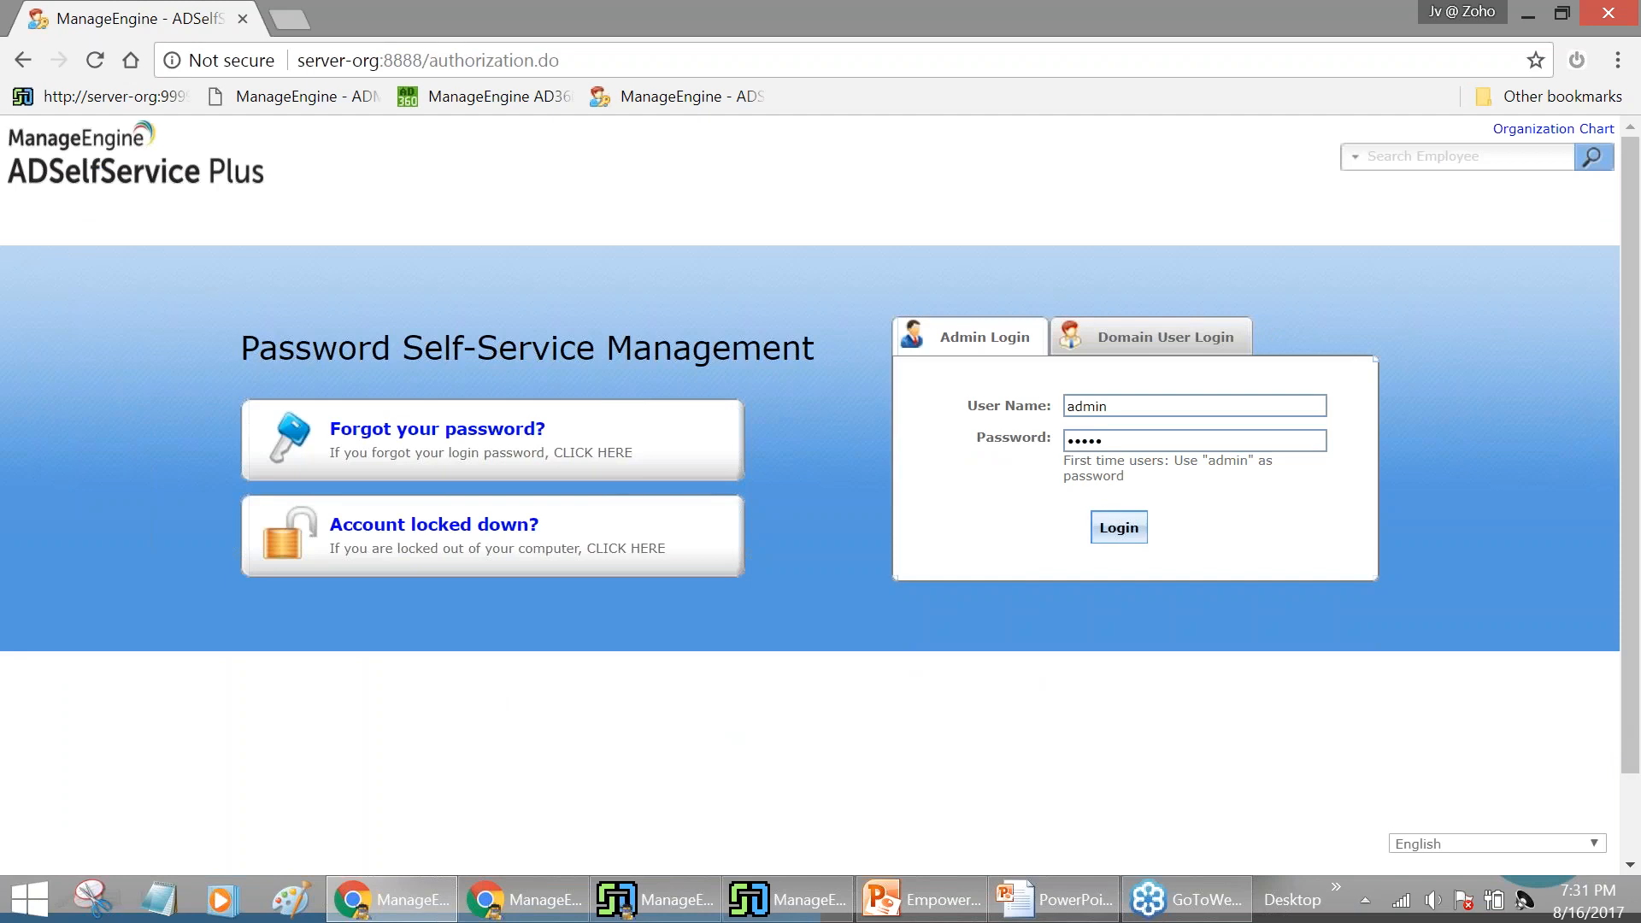
Sign in to Domain User Login with the user's name and password
text(s)
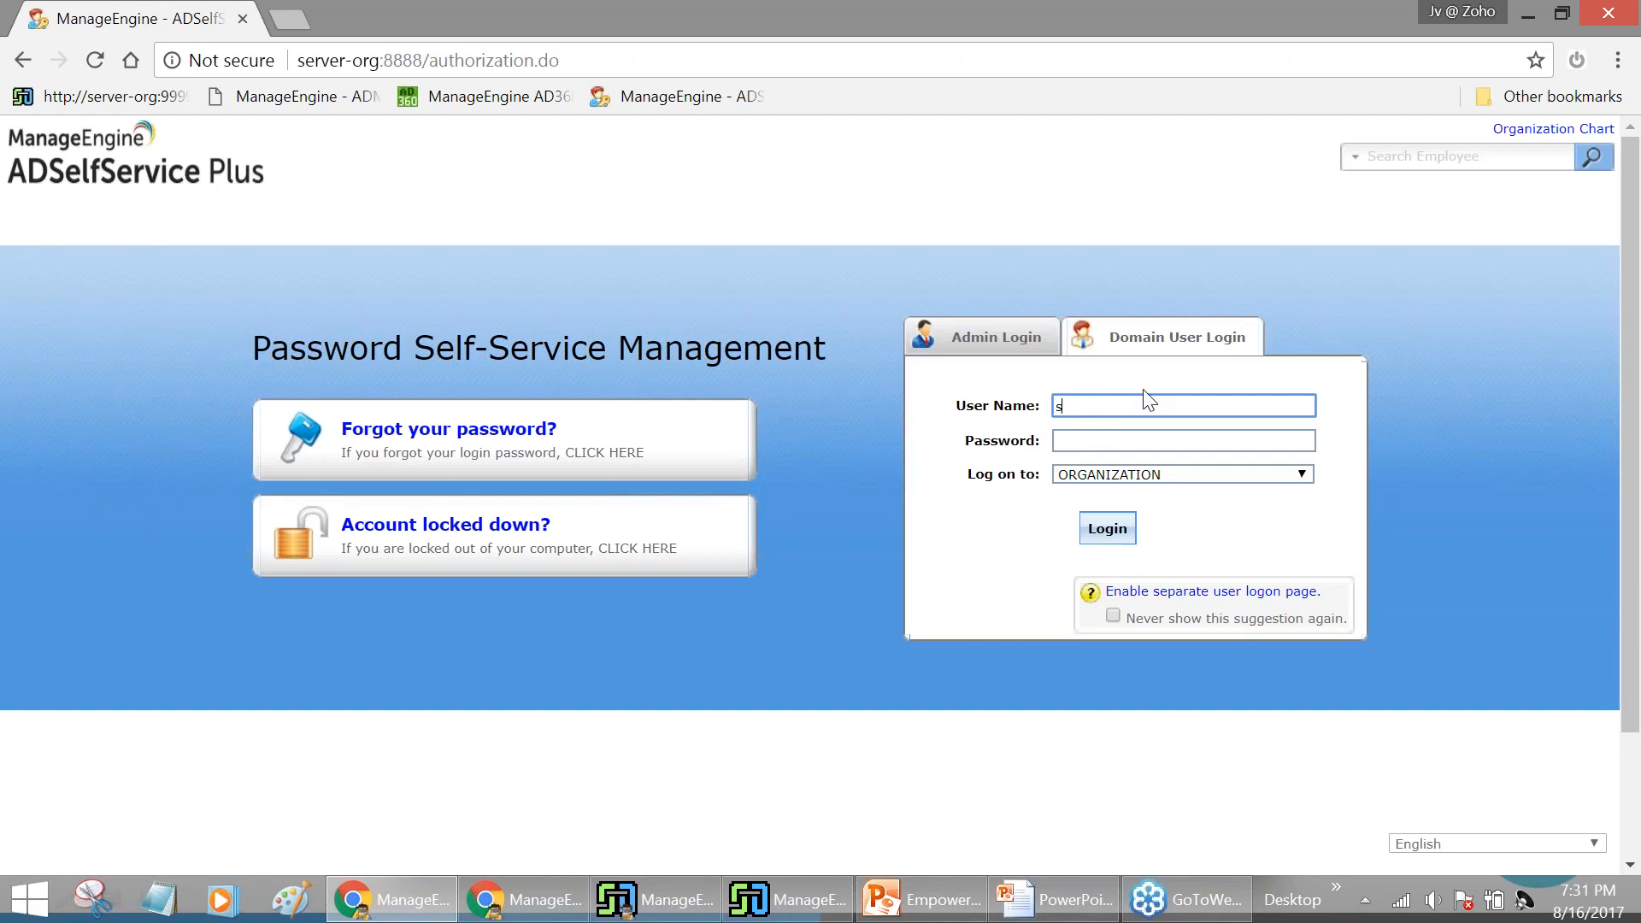
text(harada)
key(Tab)
text(••)
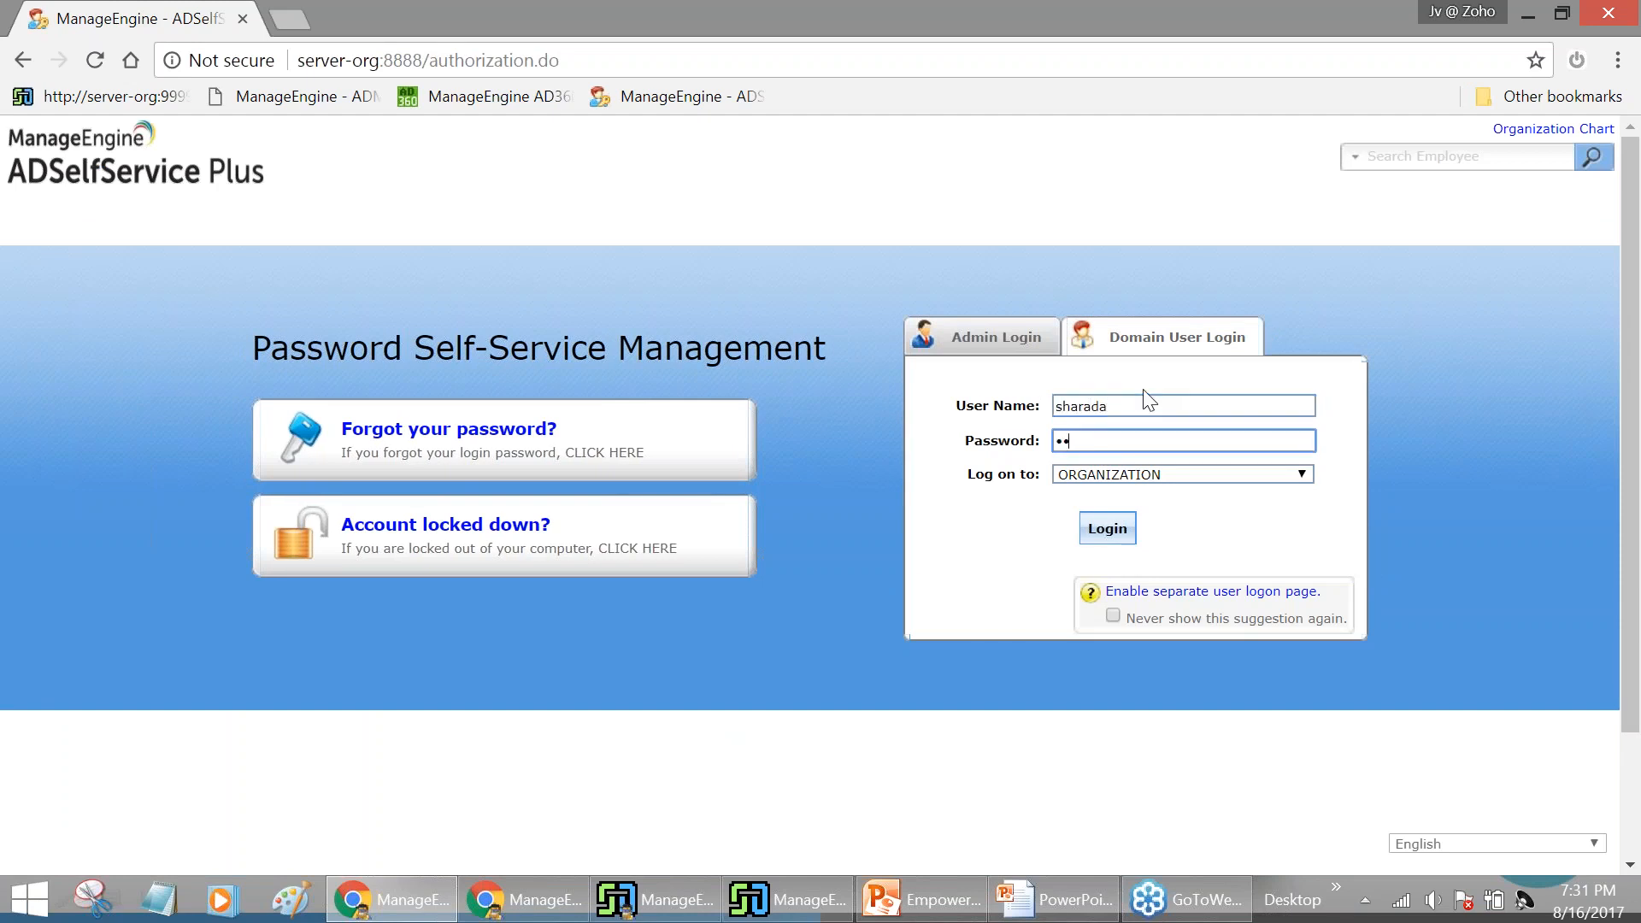
text(••••••••••)
key(Return)
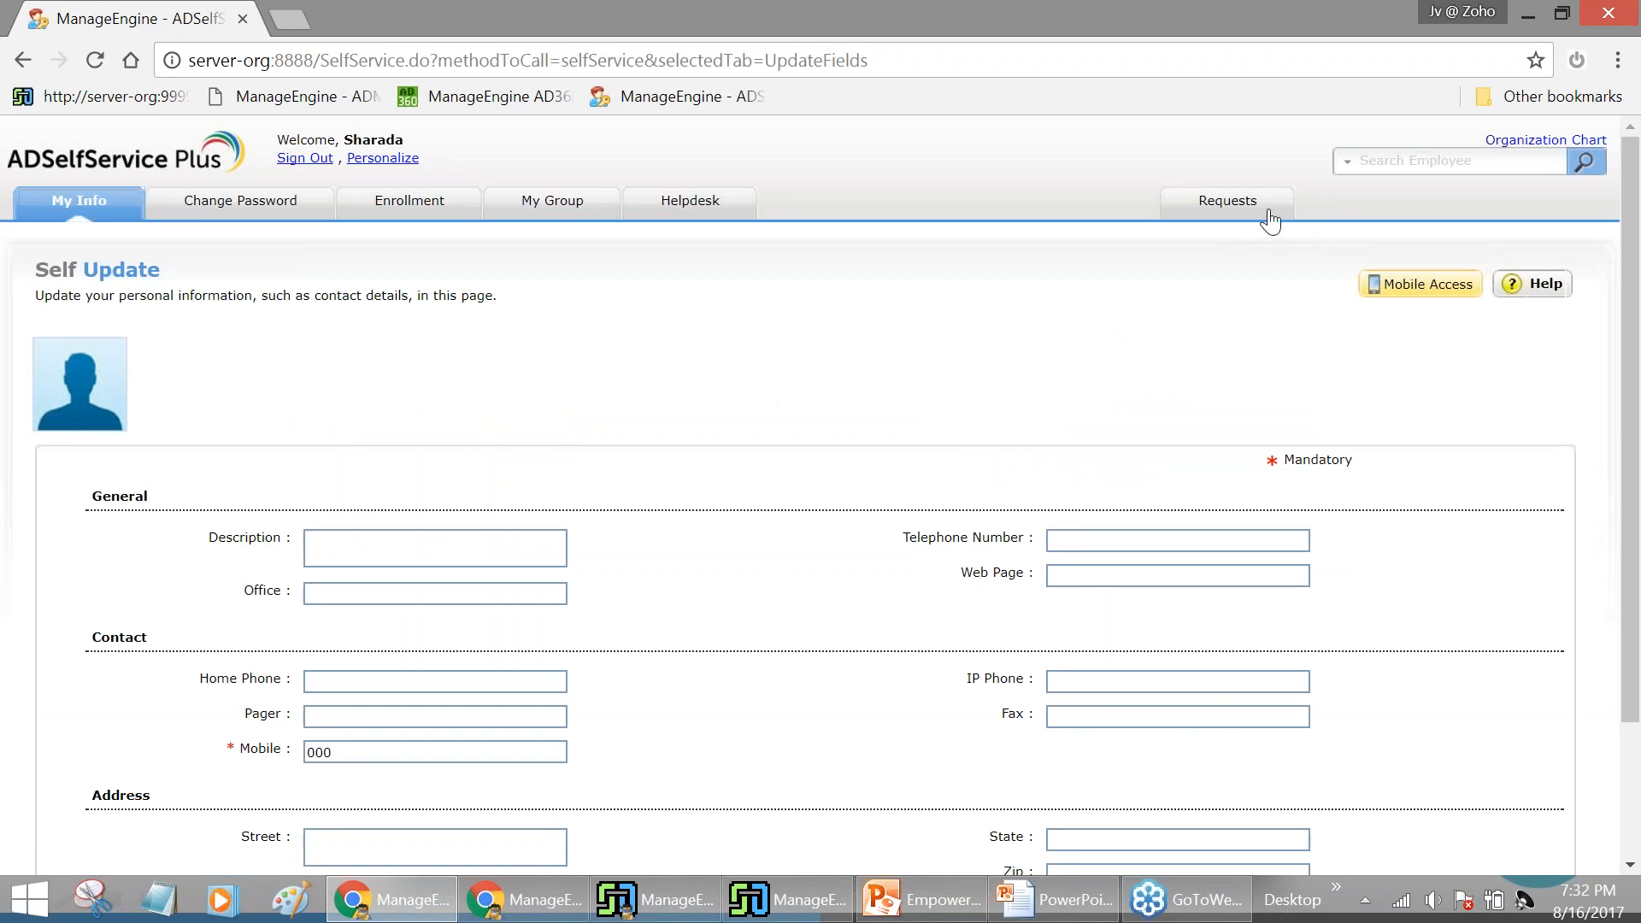
Replace the Mobile number 000 with 12345 and submit the self-update request
scroll(398, 312, down, 2)
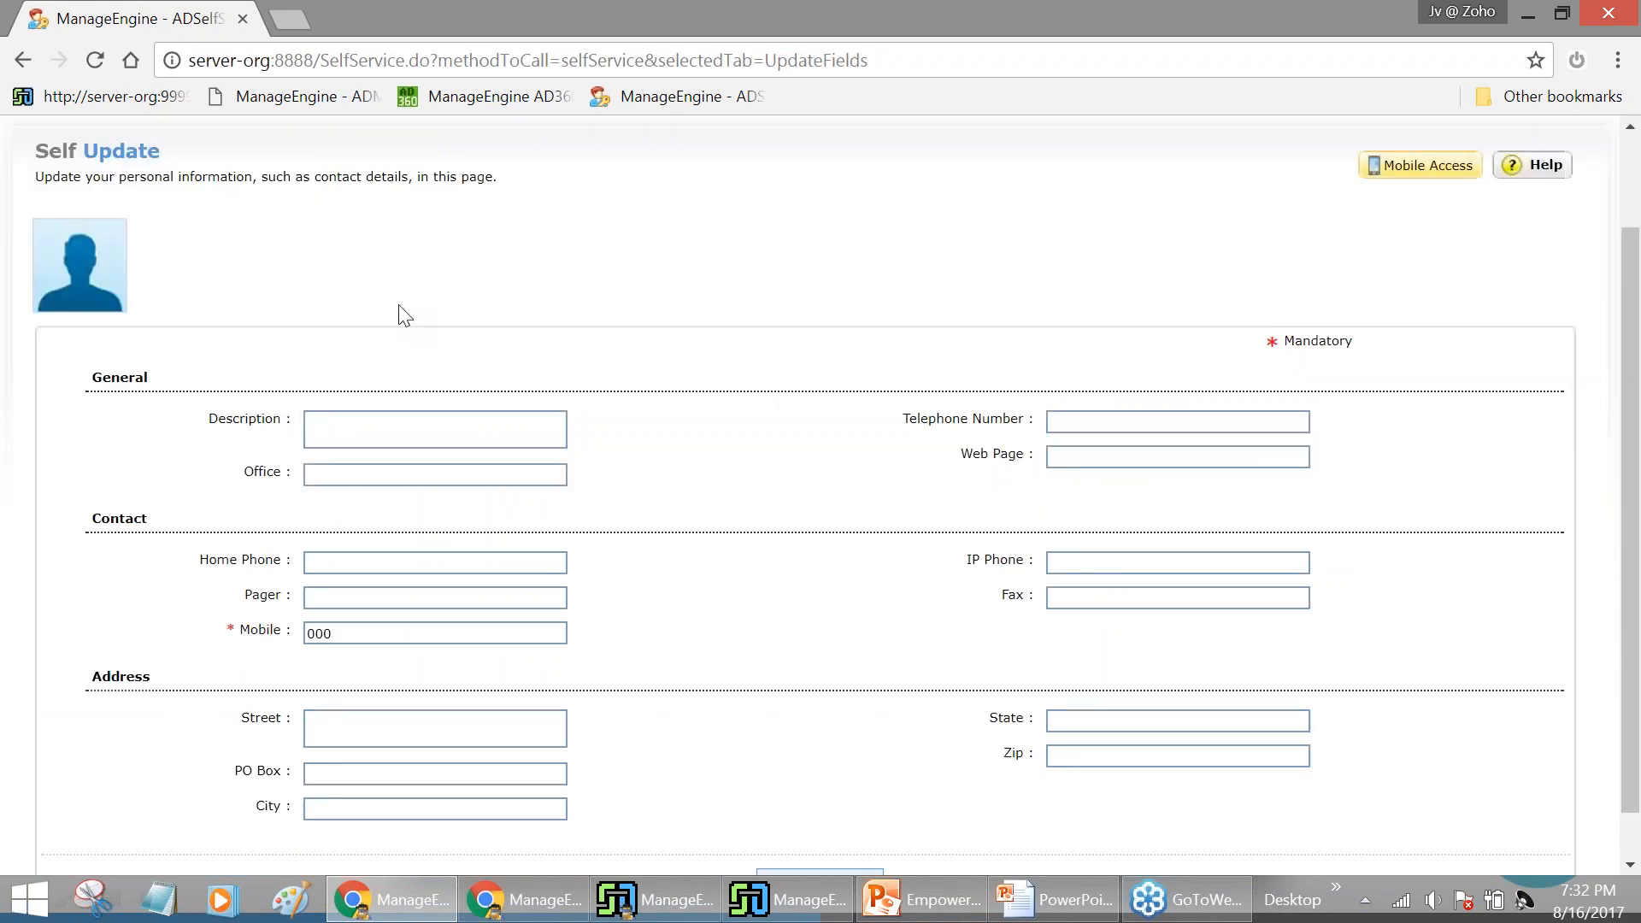
drag(370, 582, 292, 577)
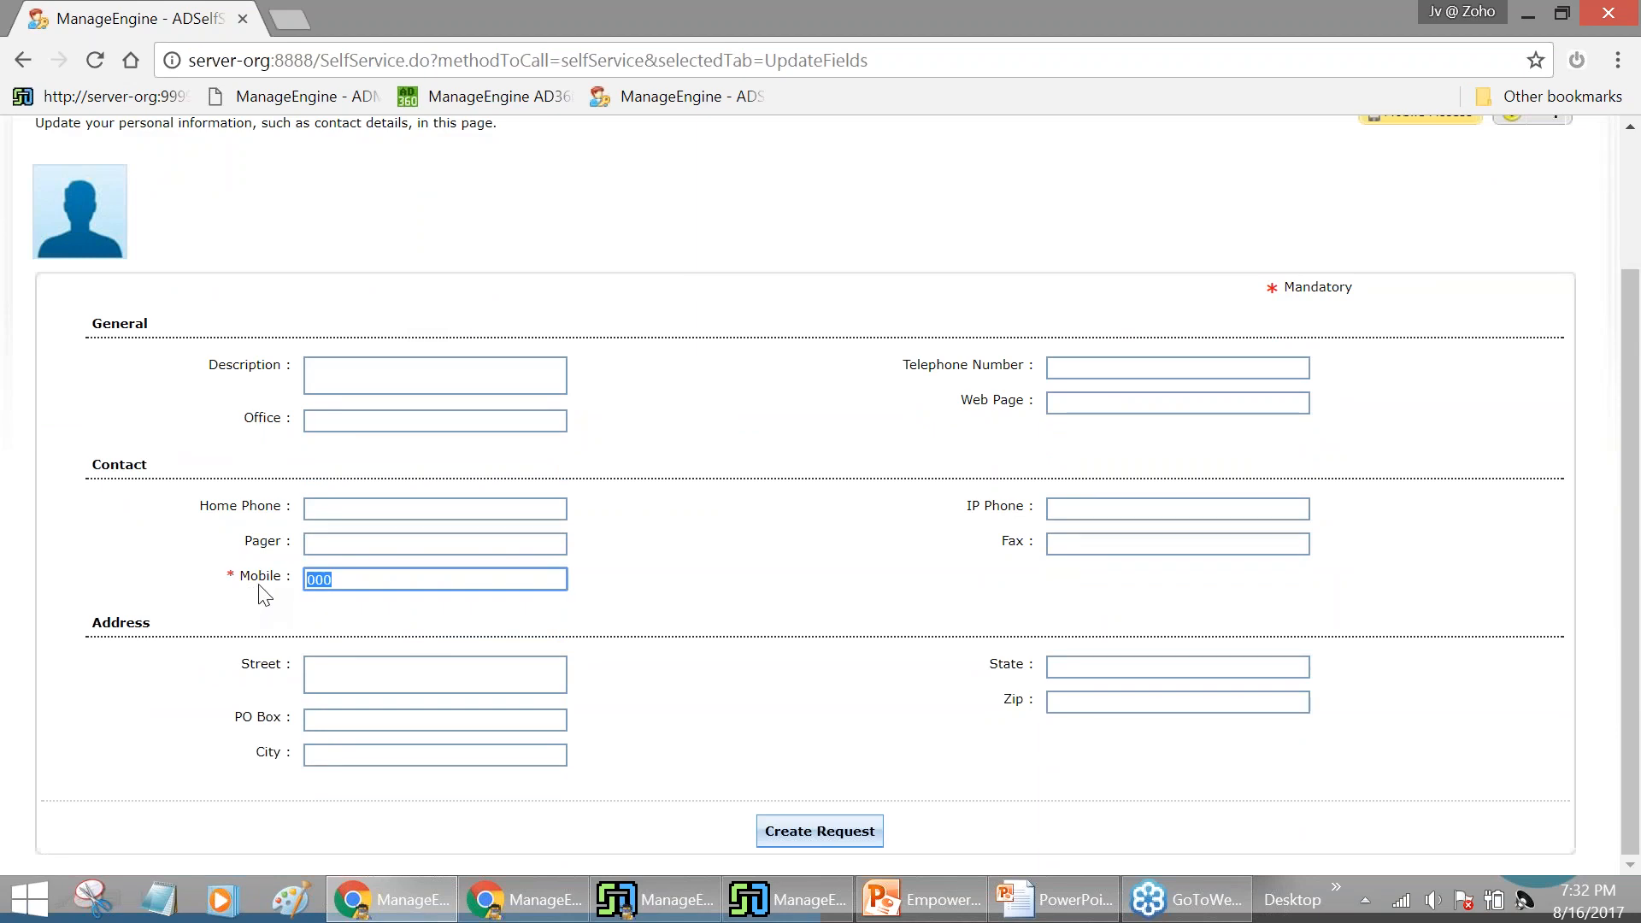
key(BackSpace)
text(12345)
click(709, 589)
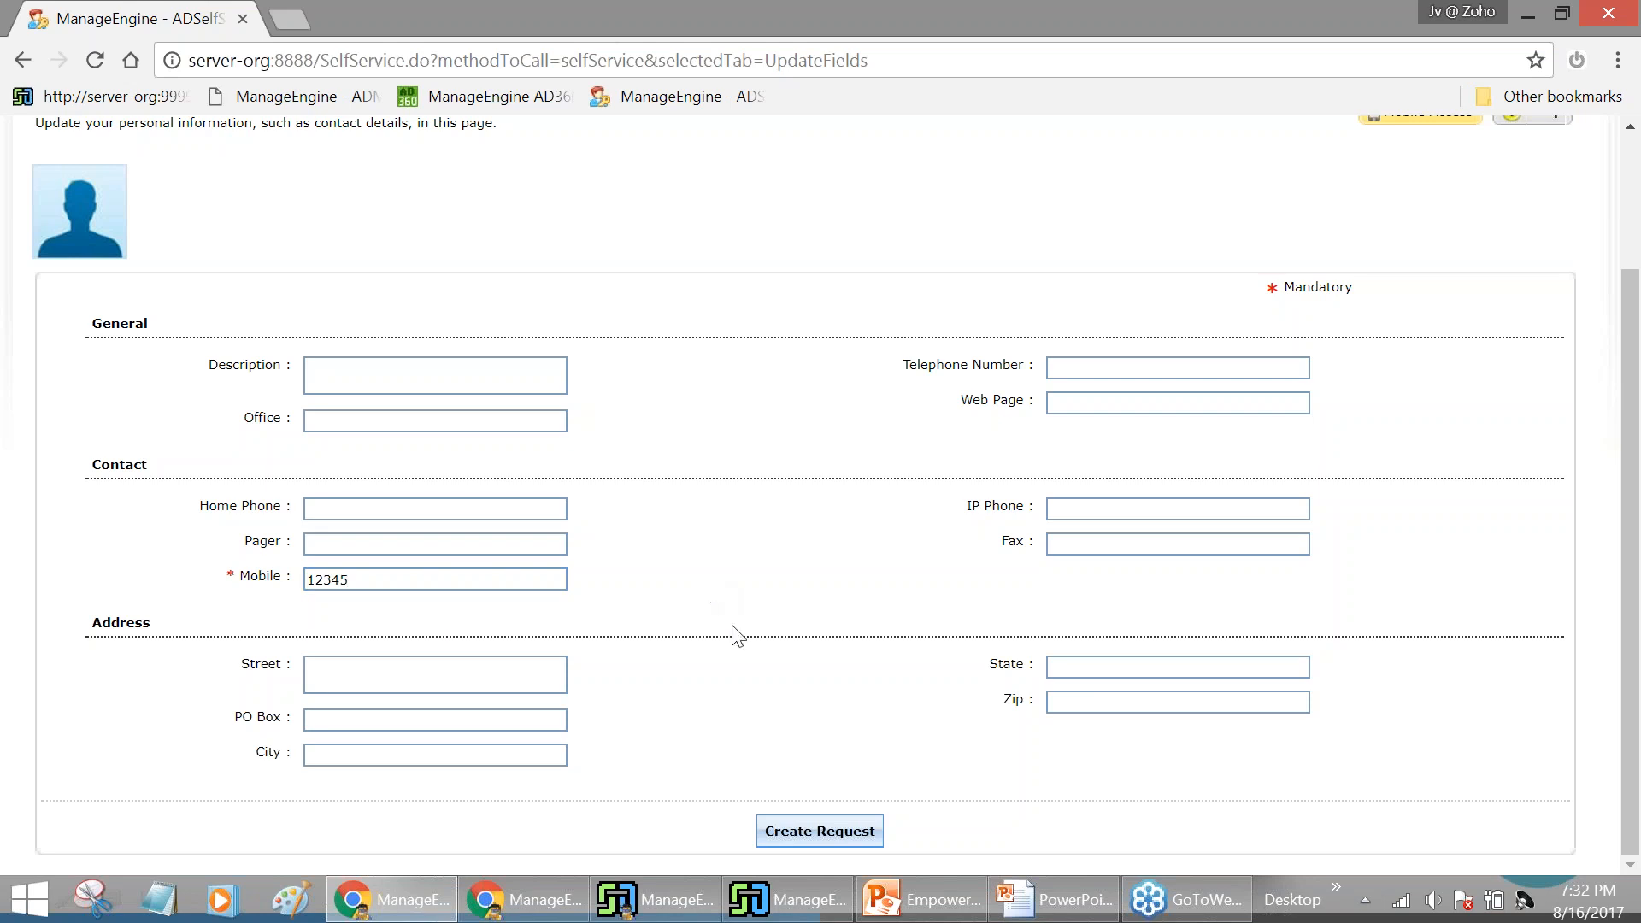
click(818, 841)
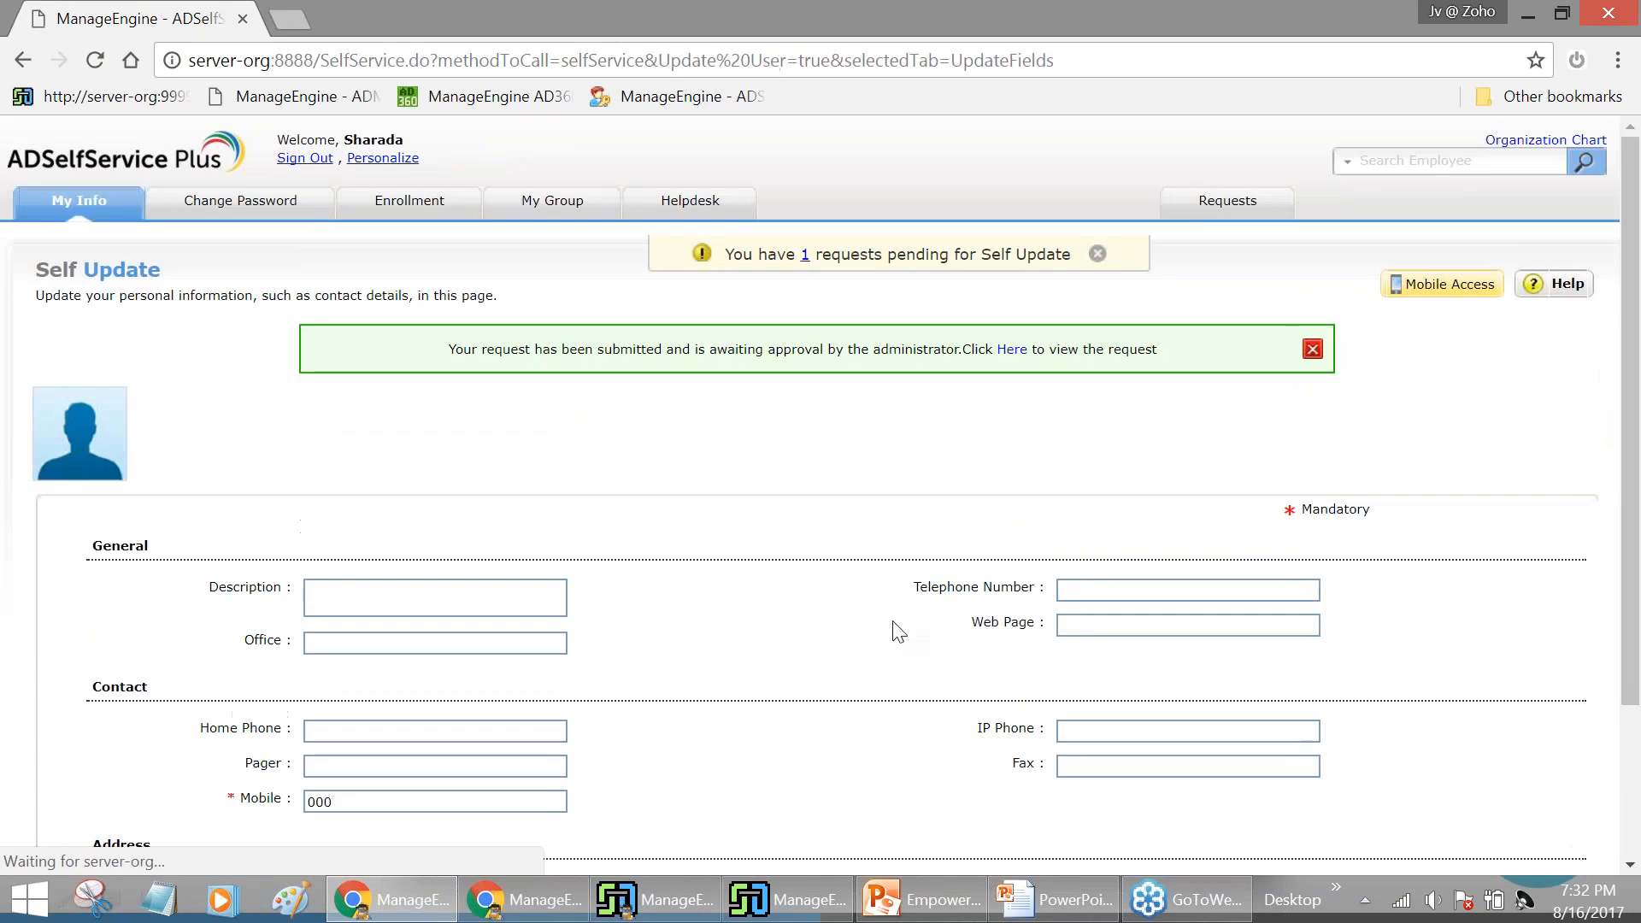
Check All Requests for the open Modify User Attributes request, then open an incognito window
click(1320, 212)
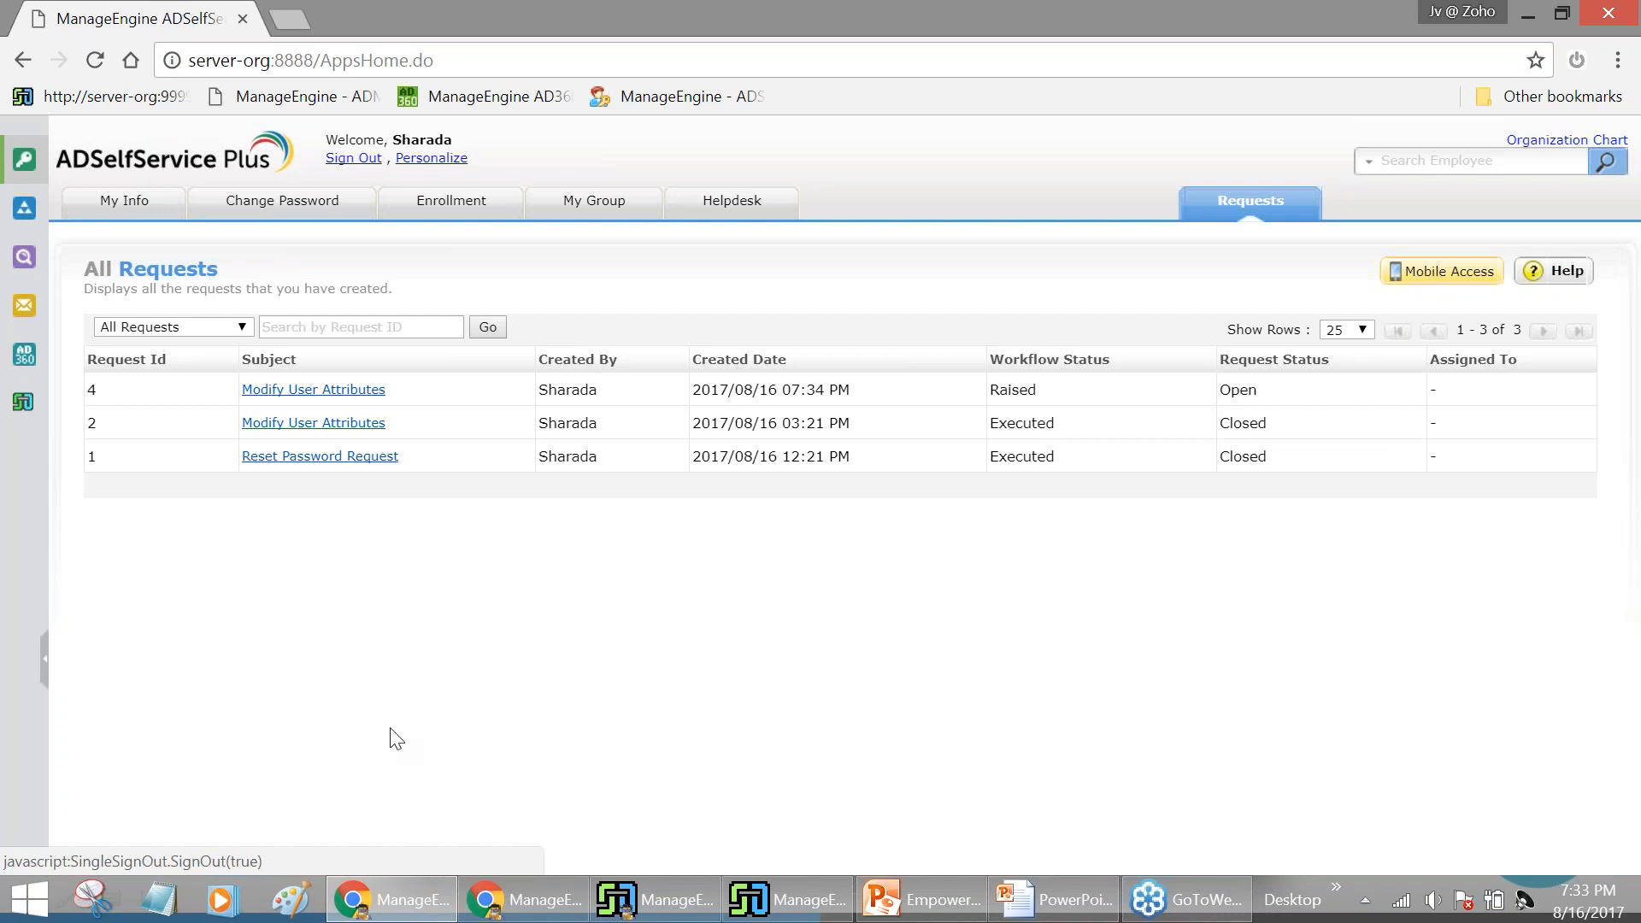
key(ctrl+shift+n)
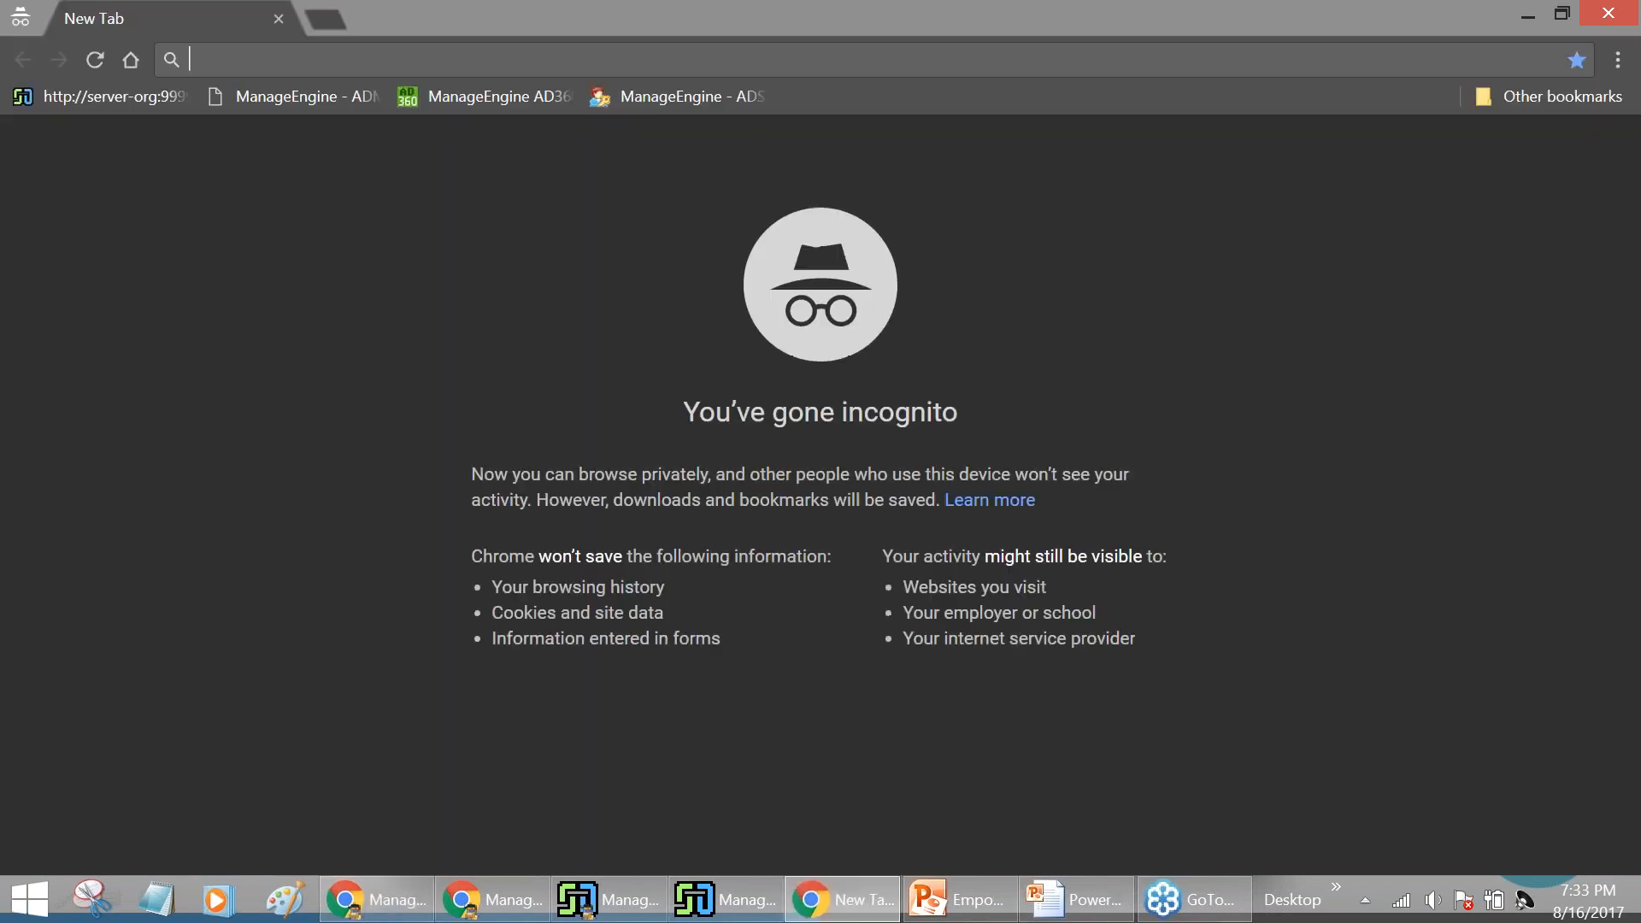
Load ADManager Plus on server-org port 8080 and sign in as admin
click(137, 108)
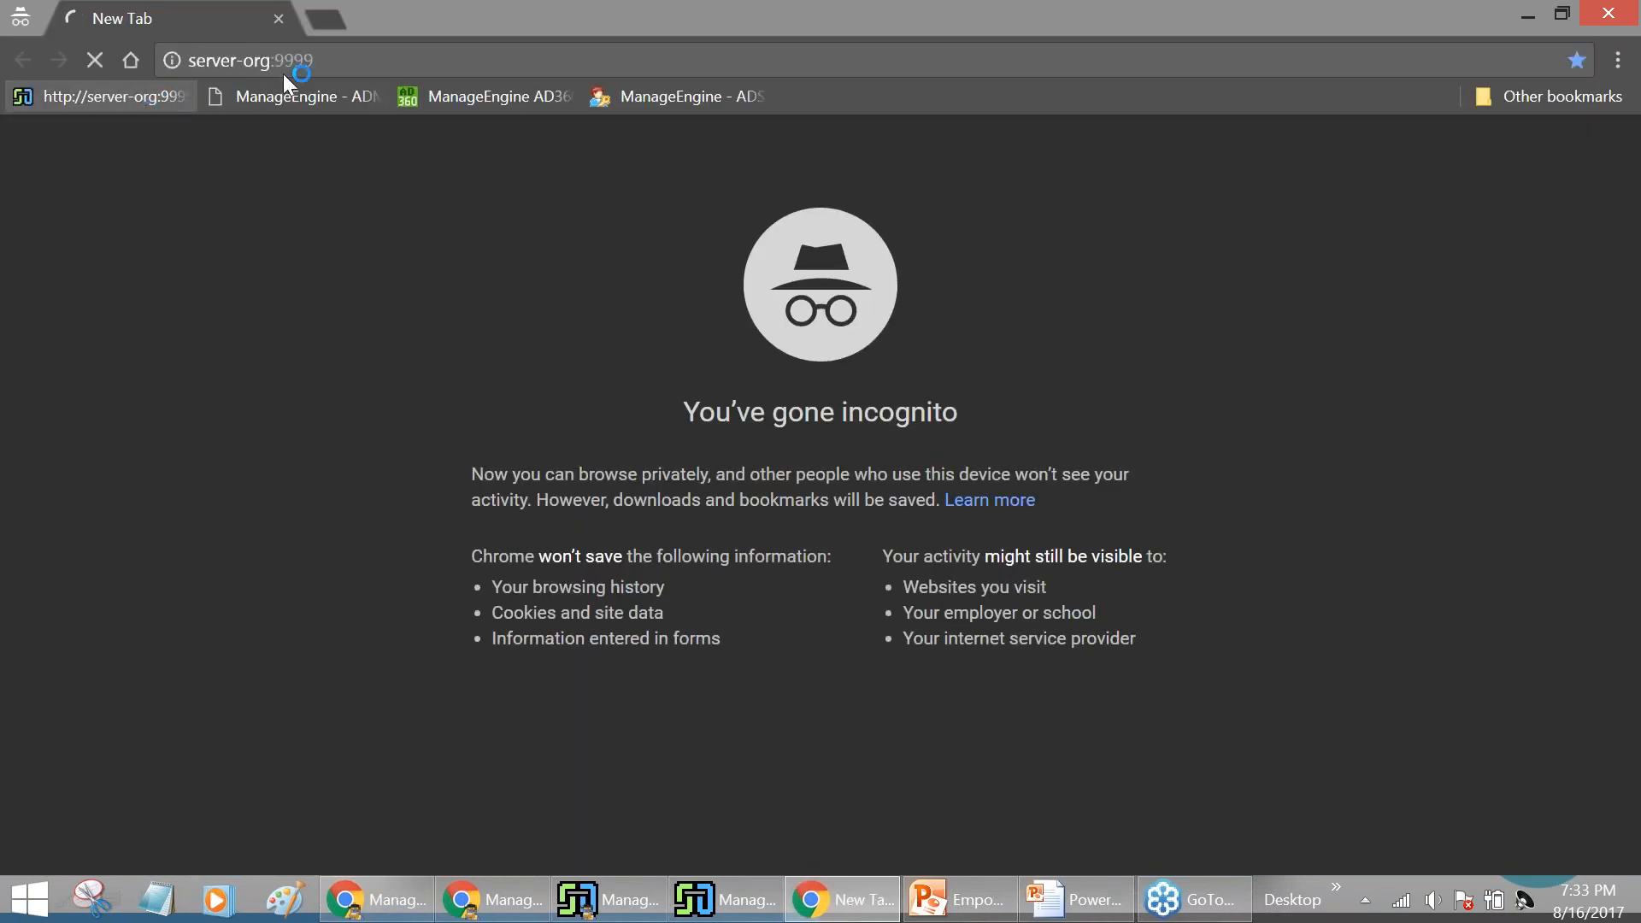
click(470, 67)
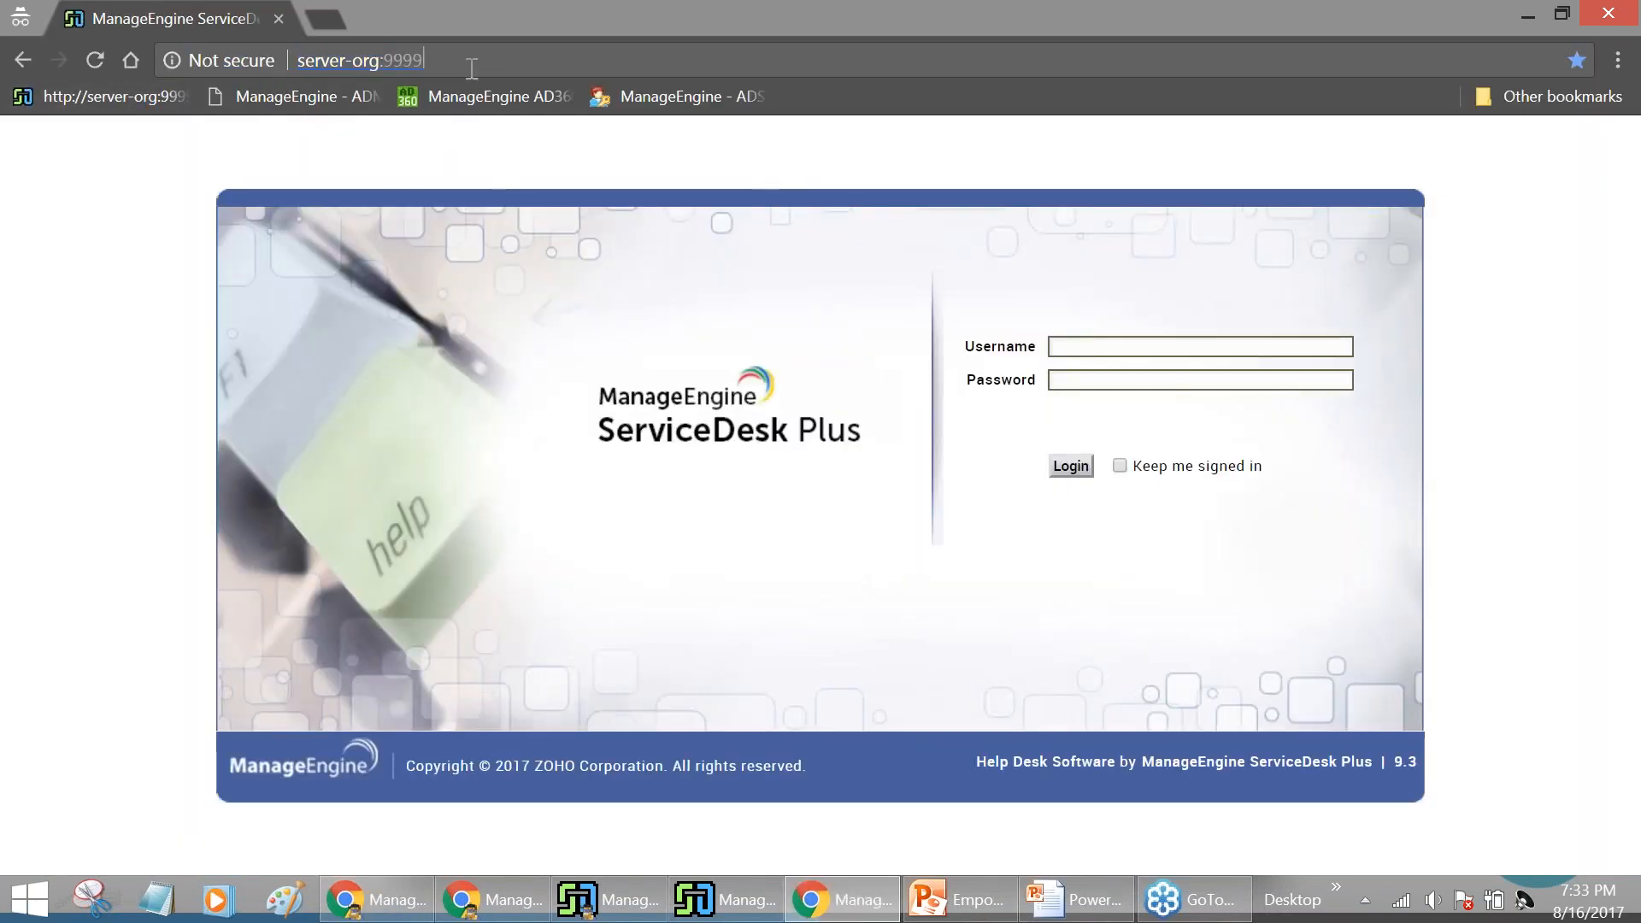
key(BackSpace)
key(BackSpace)
key(BackSpace)
key(BackSpace)
text(8080)
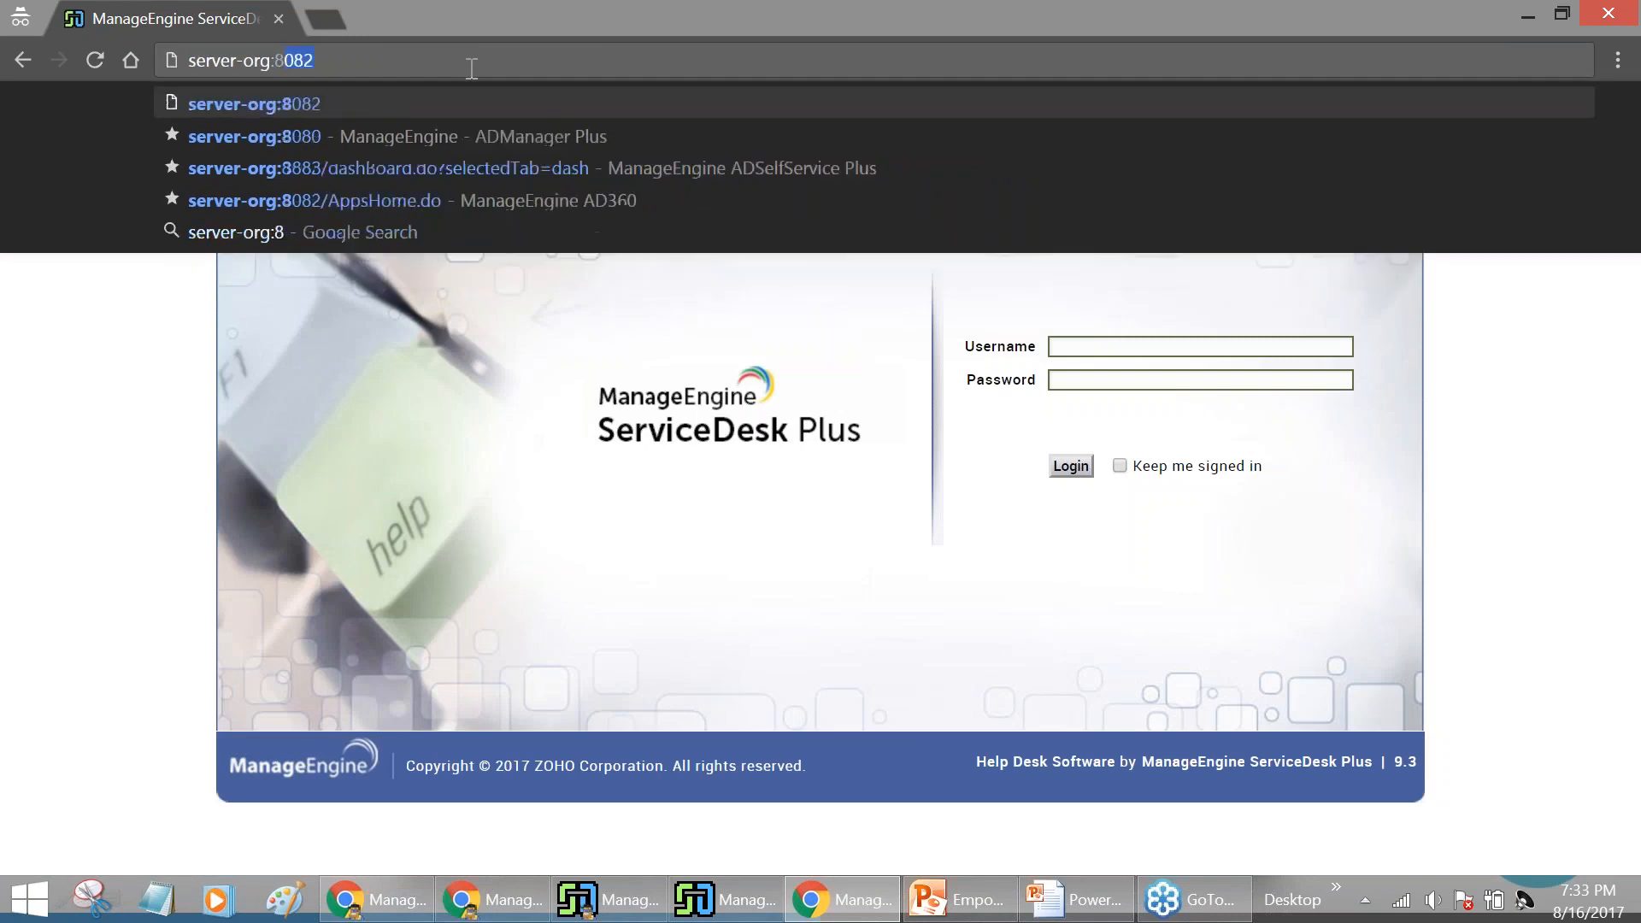
key(Return)
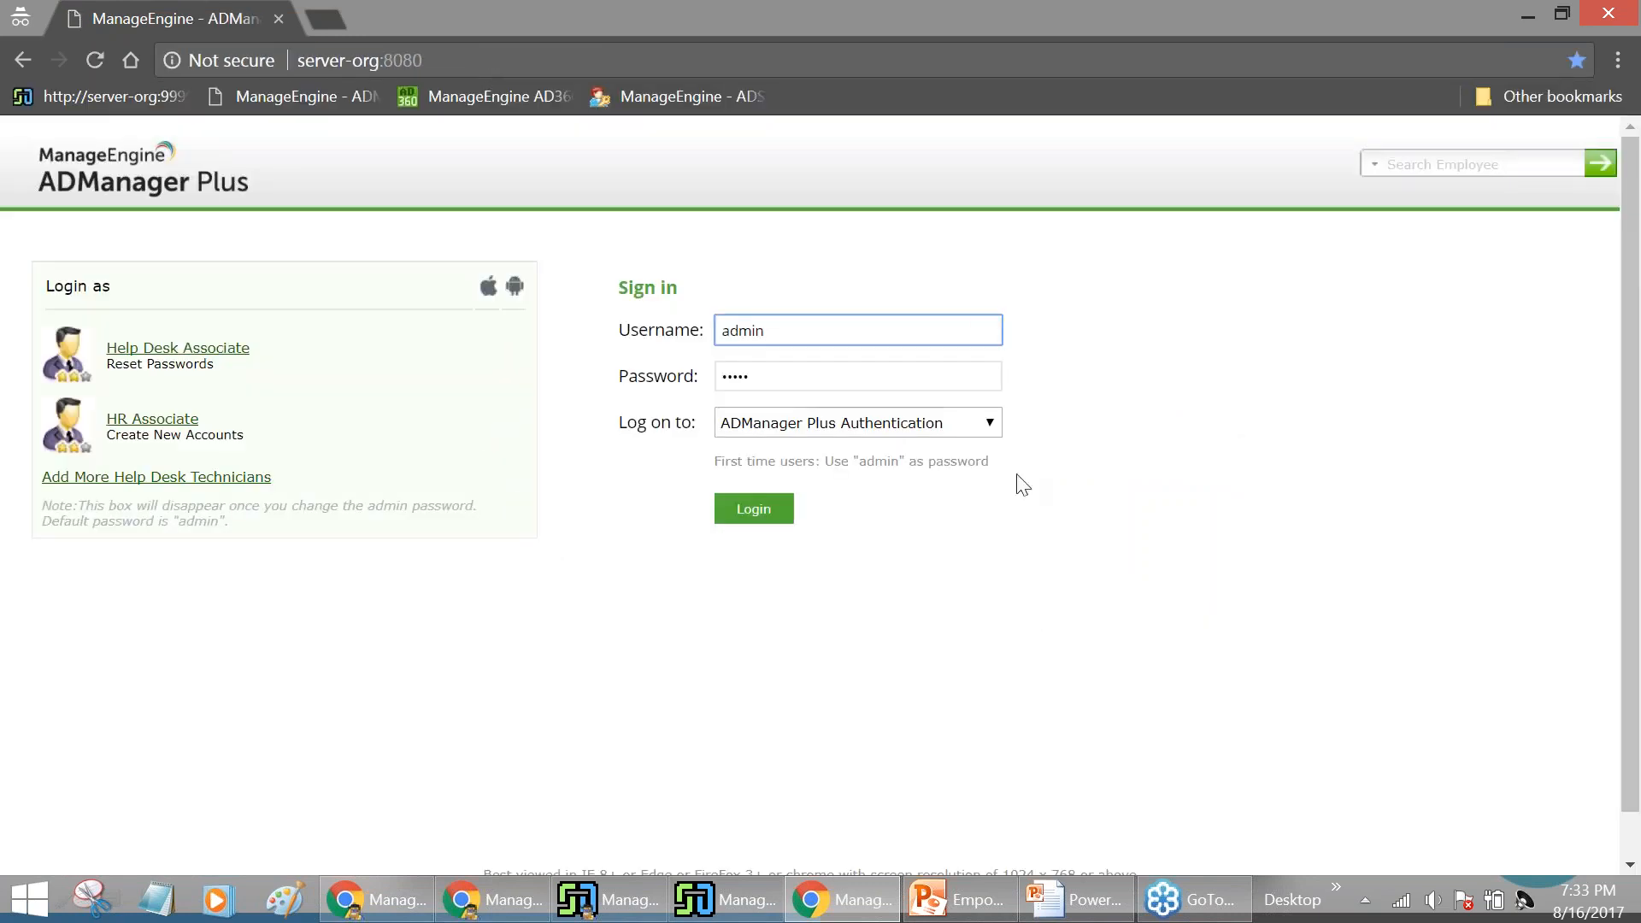
click(718, 520)
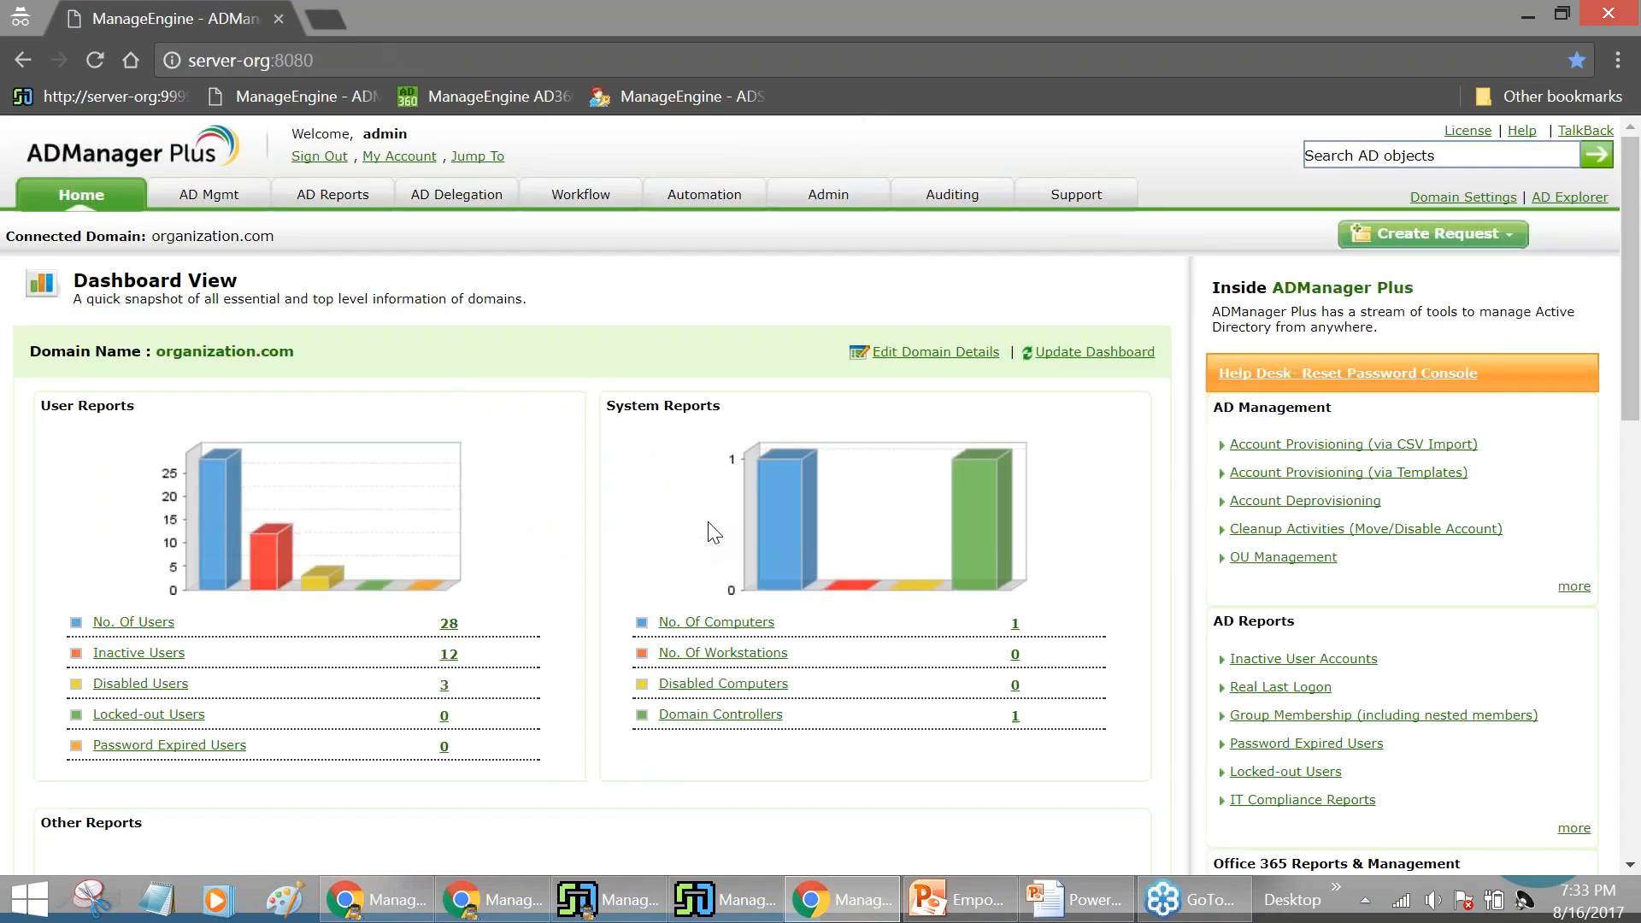
Open pending request 4 from Workflow > All Requests
click(614, 196)
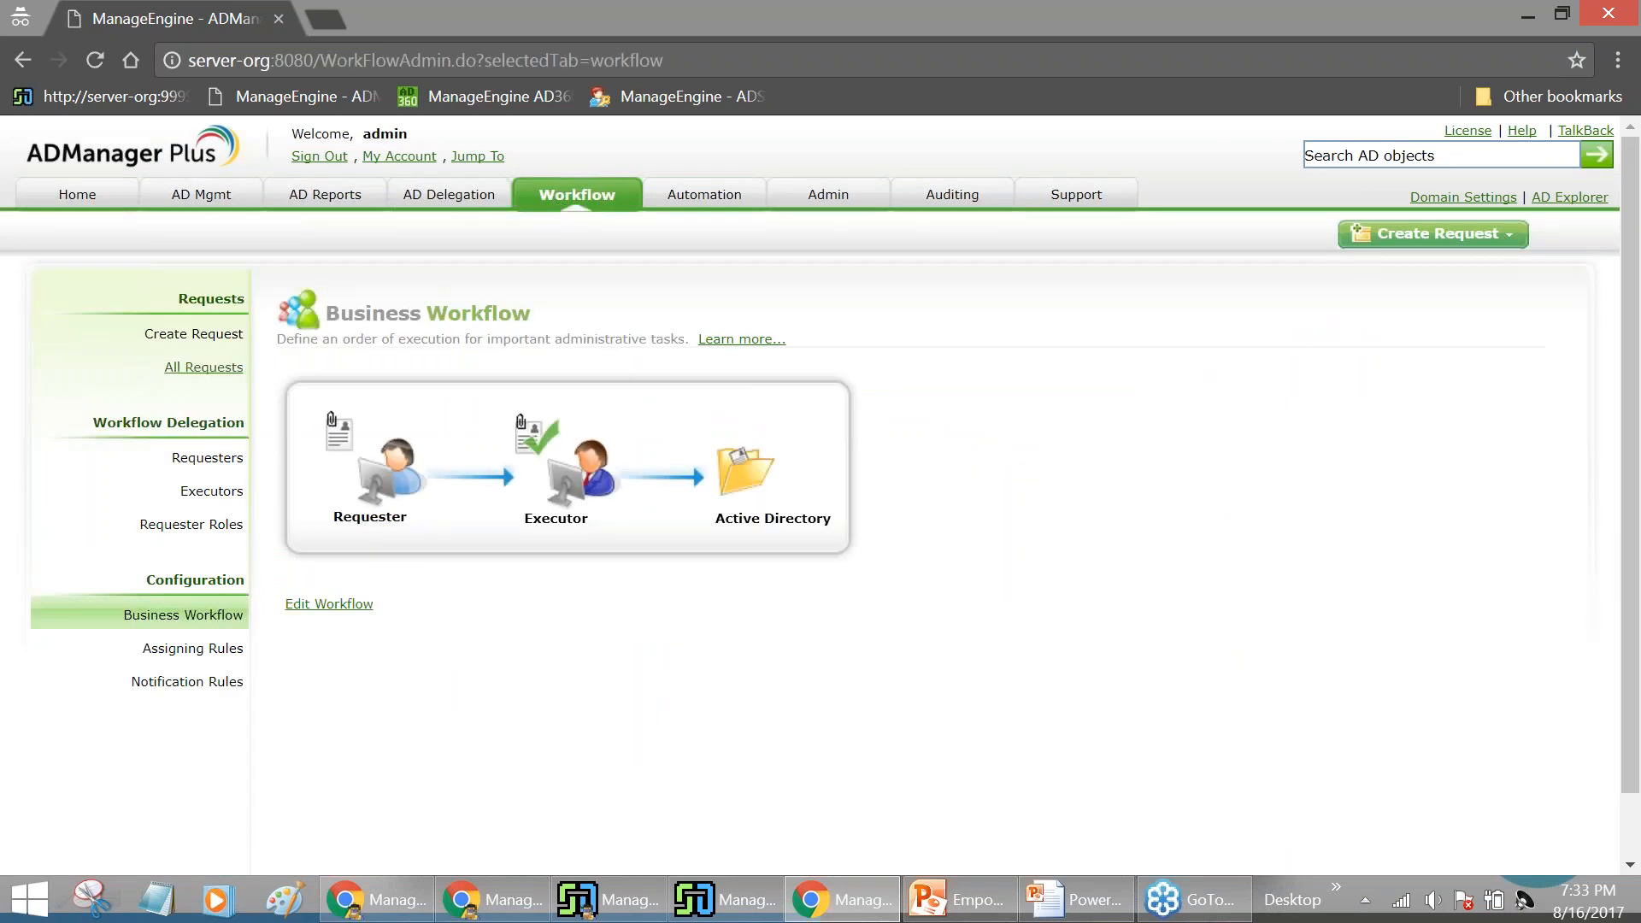
click(204, 367)
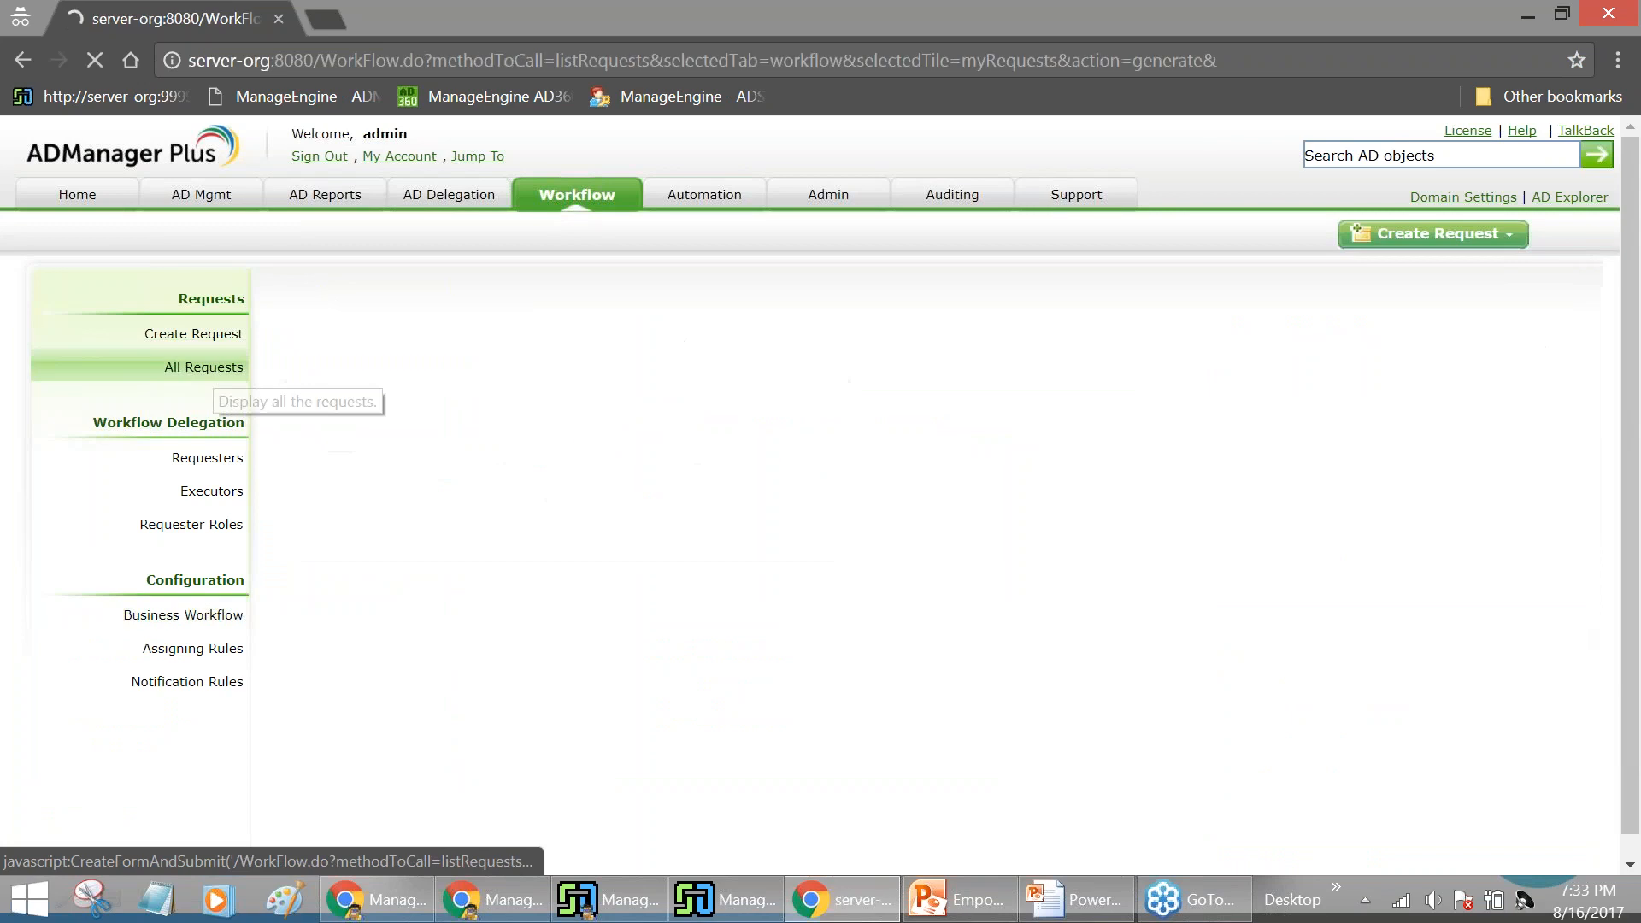
scroll(659, 420, down, 1)
scroll(342, 325, up, 2)
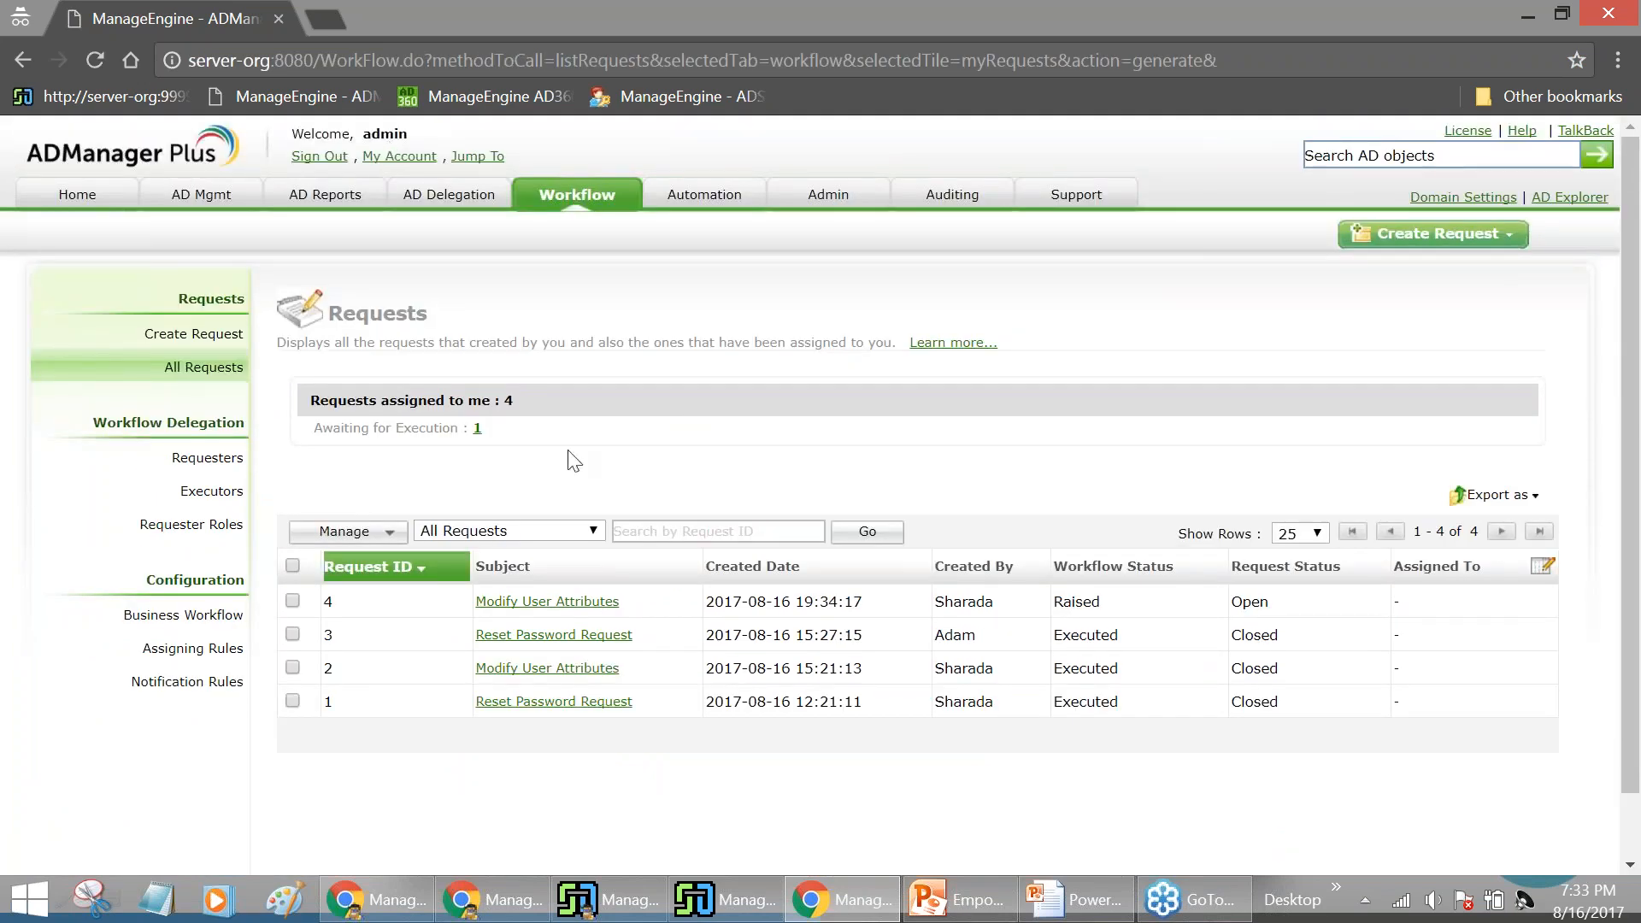
scroll(598, 513, down, 1)
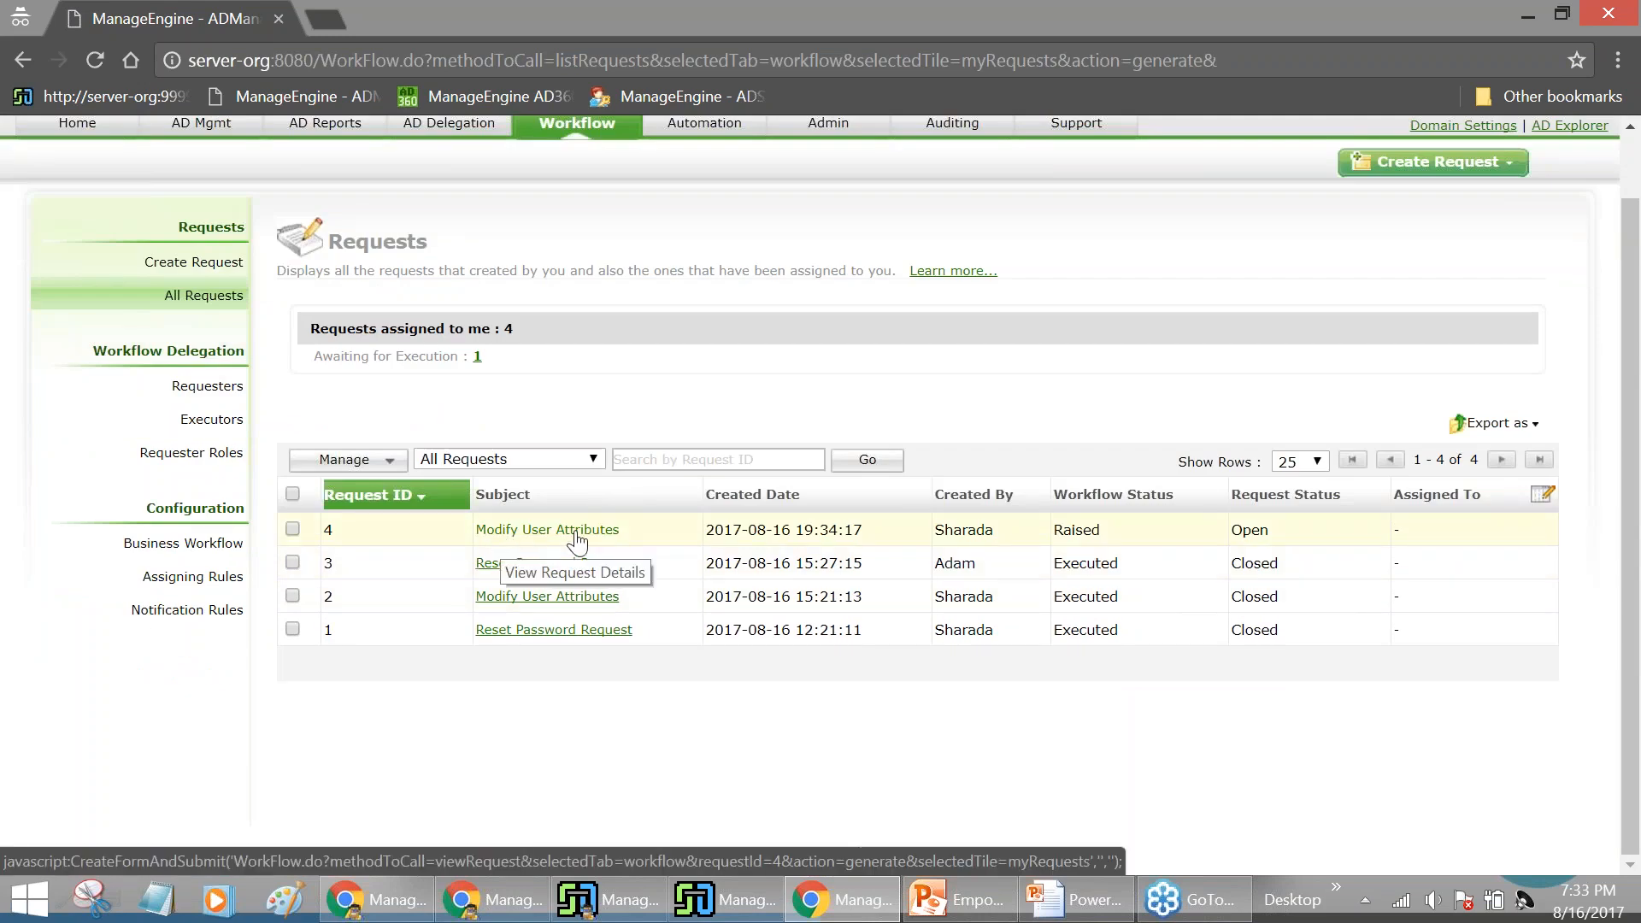
click(577, 534)
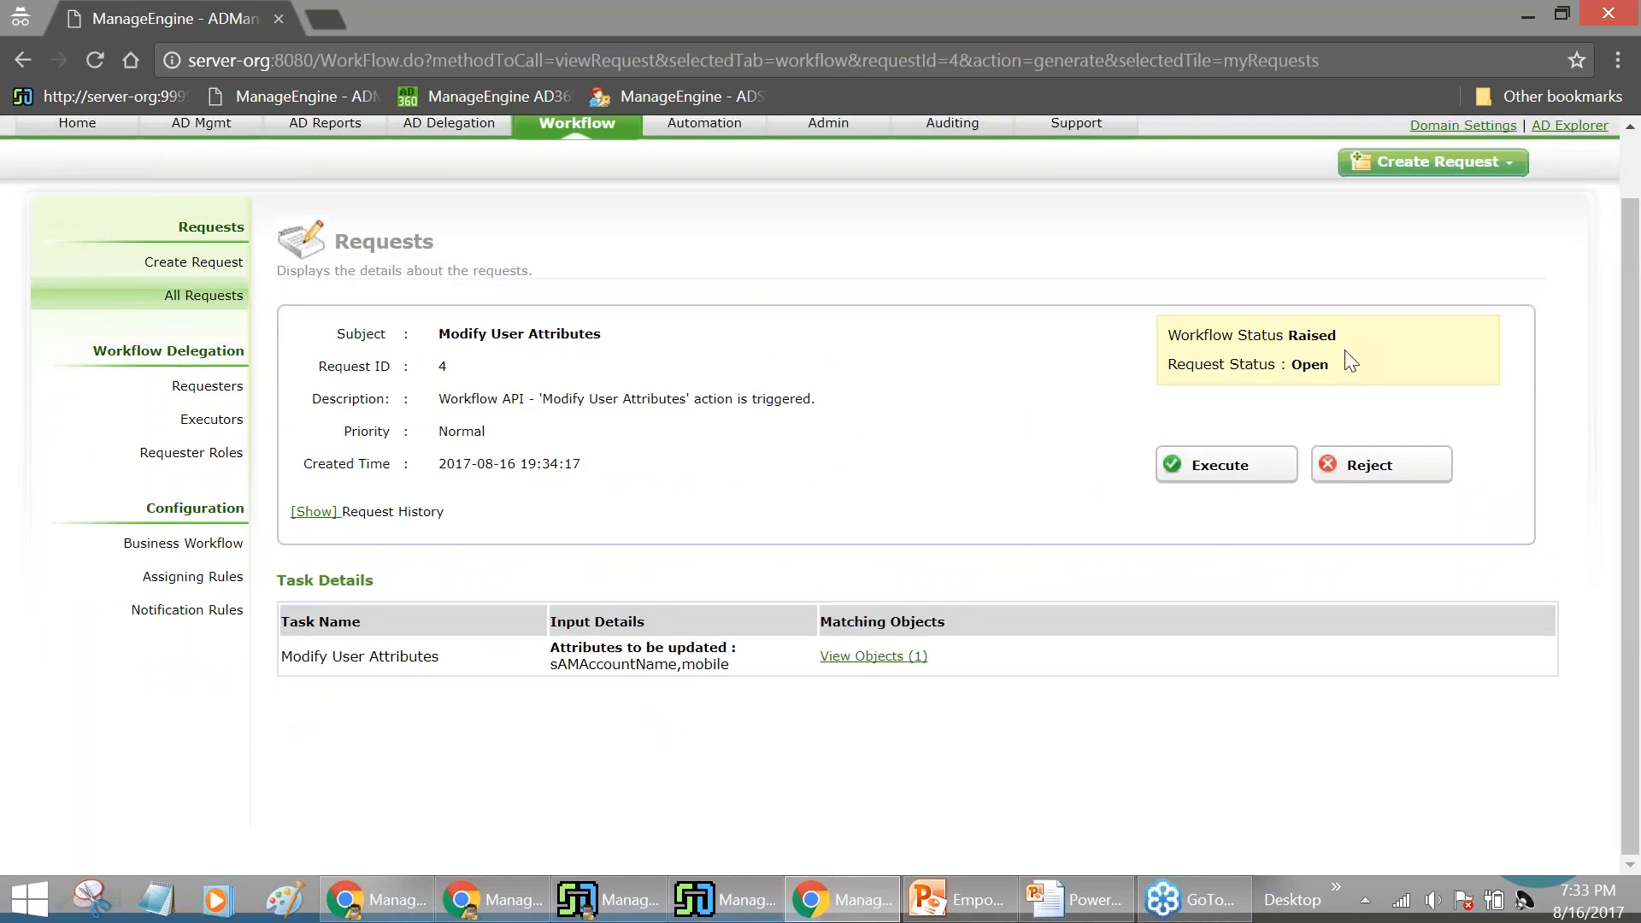
Review the request's user object, then execute request 4 without a comment
click(893, 656)
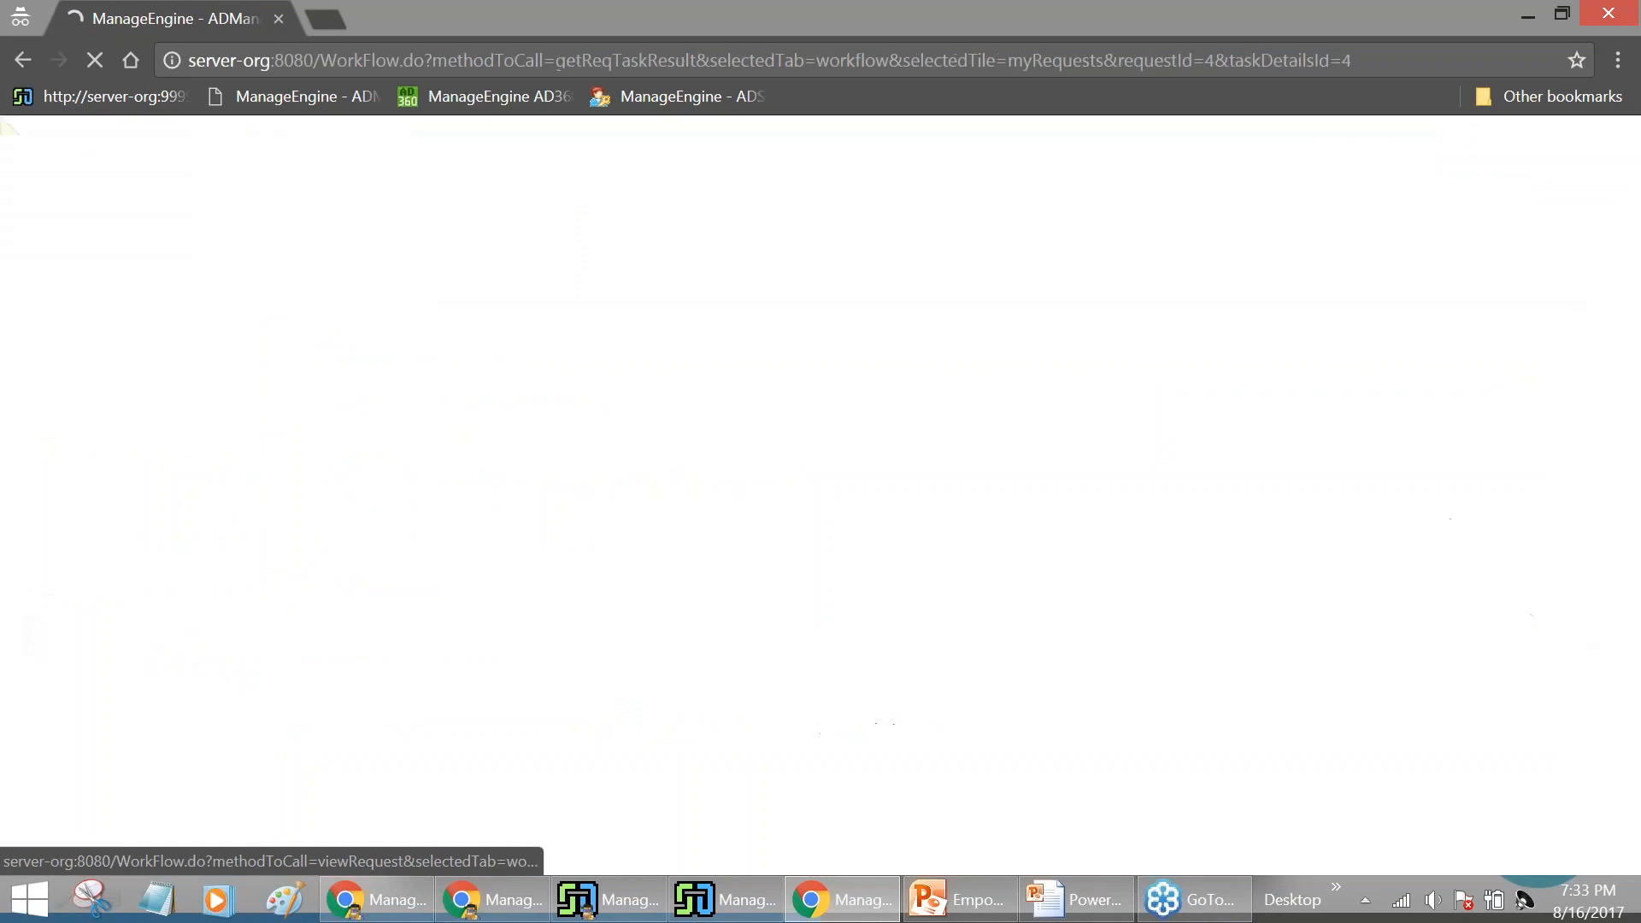
scroll(897, 612, down, 1)
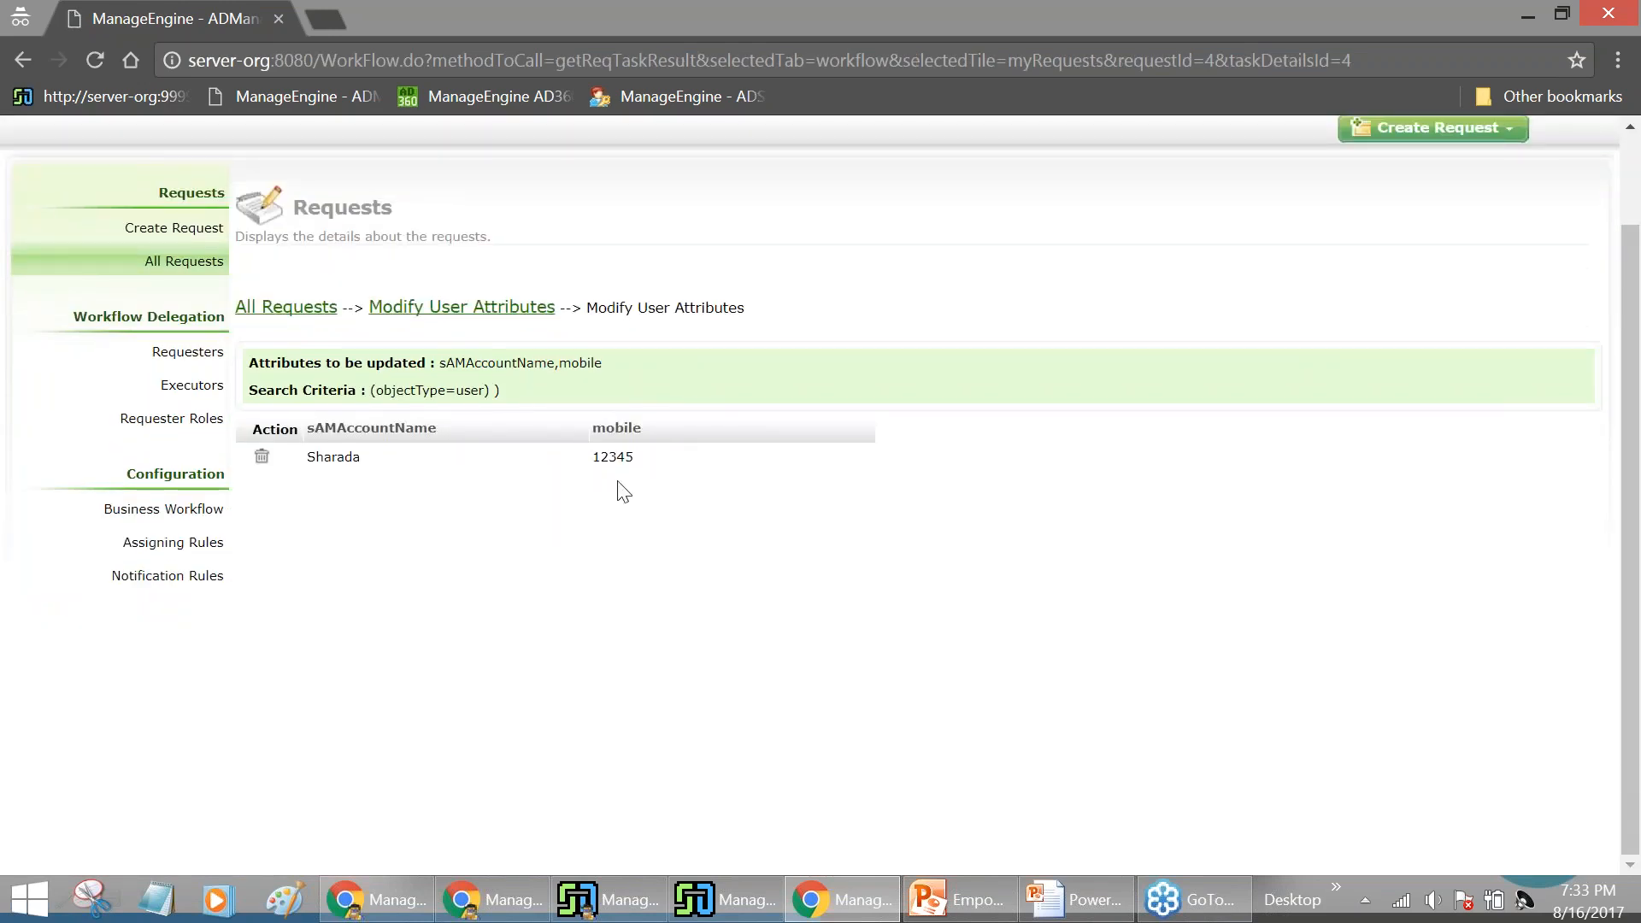
click(513, 309)
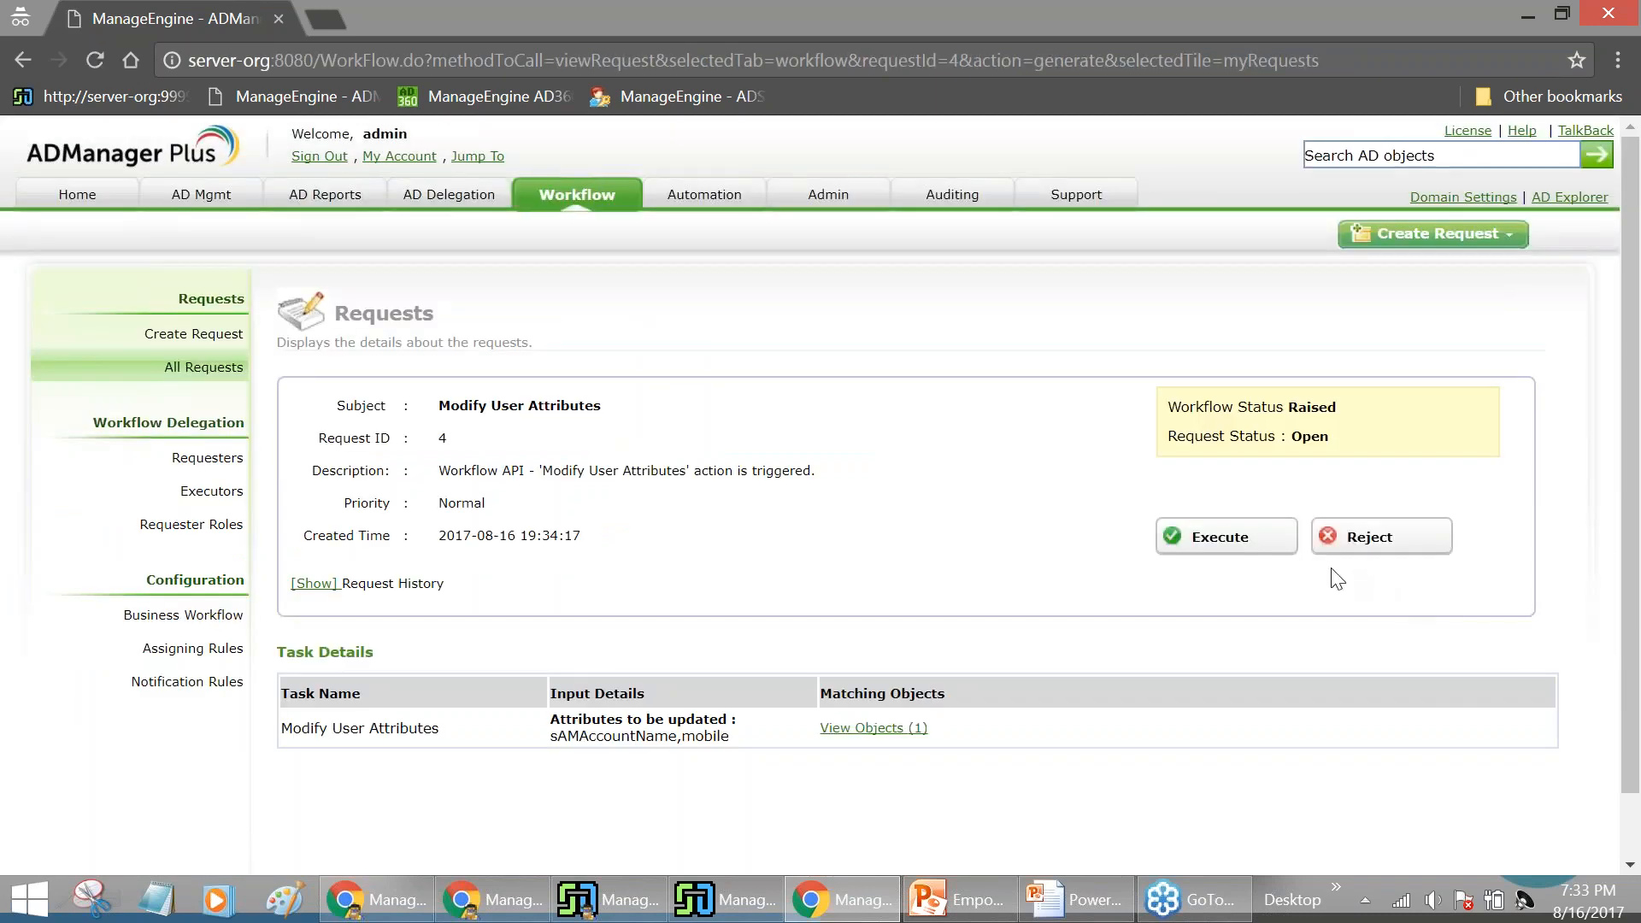
click(1271, 545)
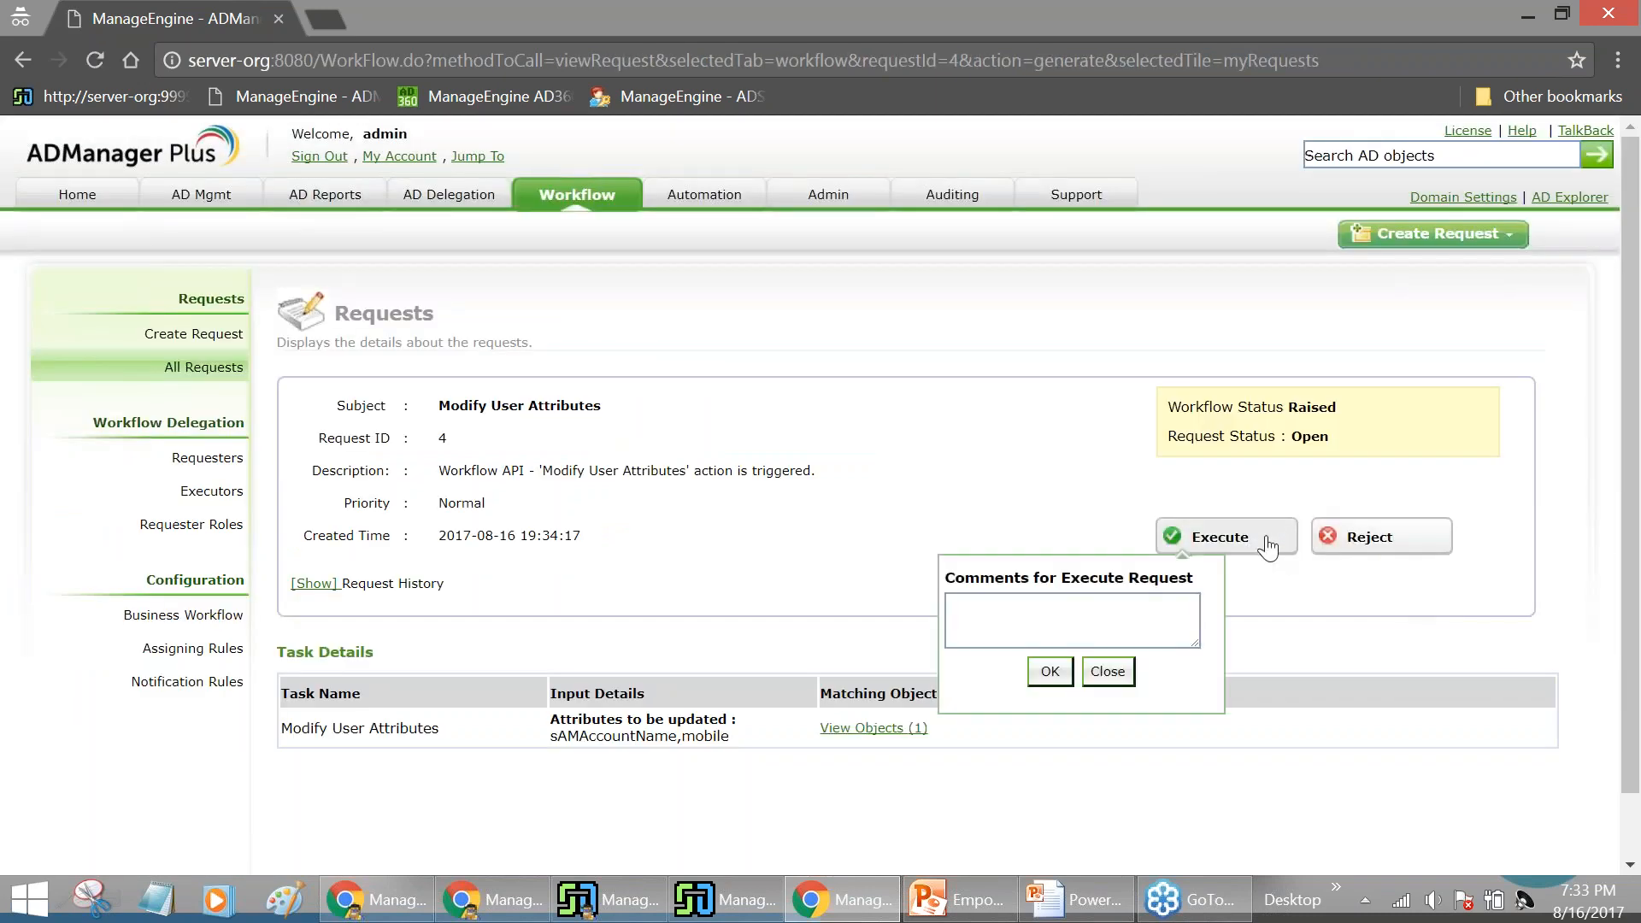
click(1050, 671)
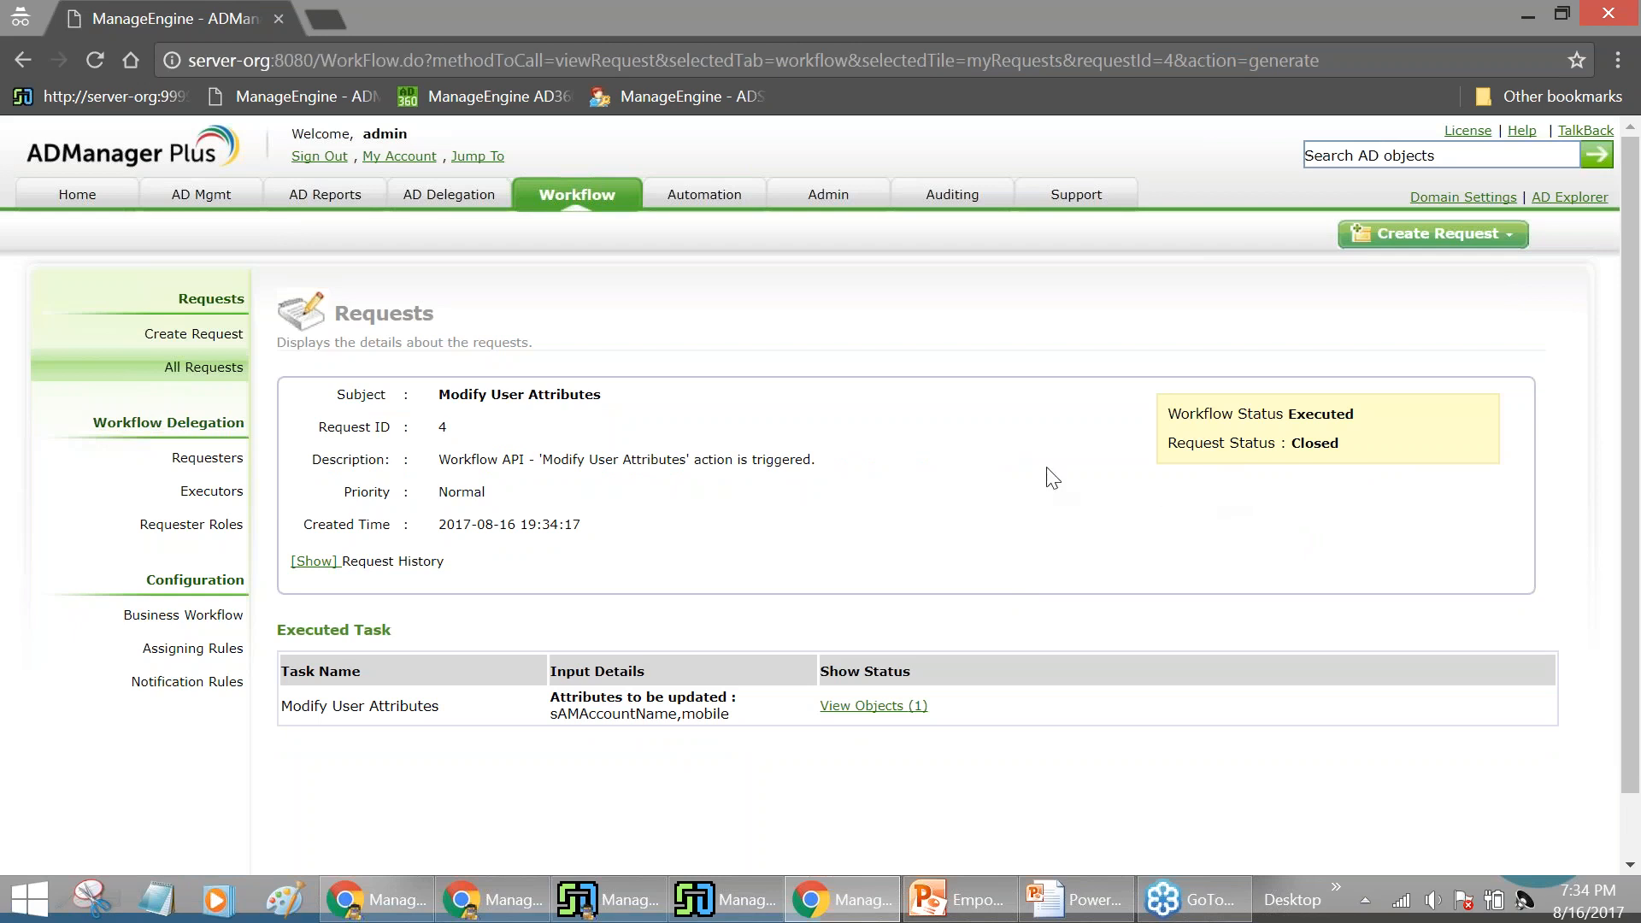
Refresh the user's requests, confirm My Info shows Mobile 12345, then sign out
click(1541, 22)
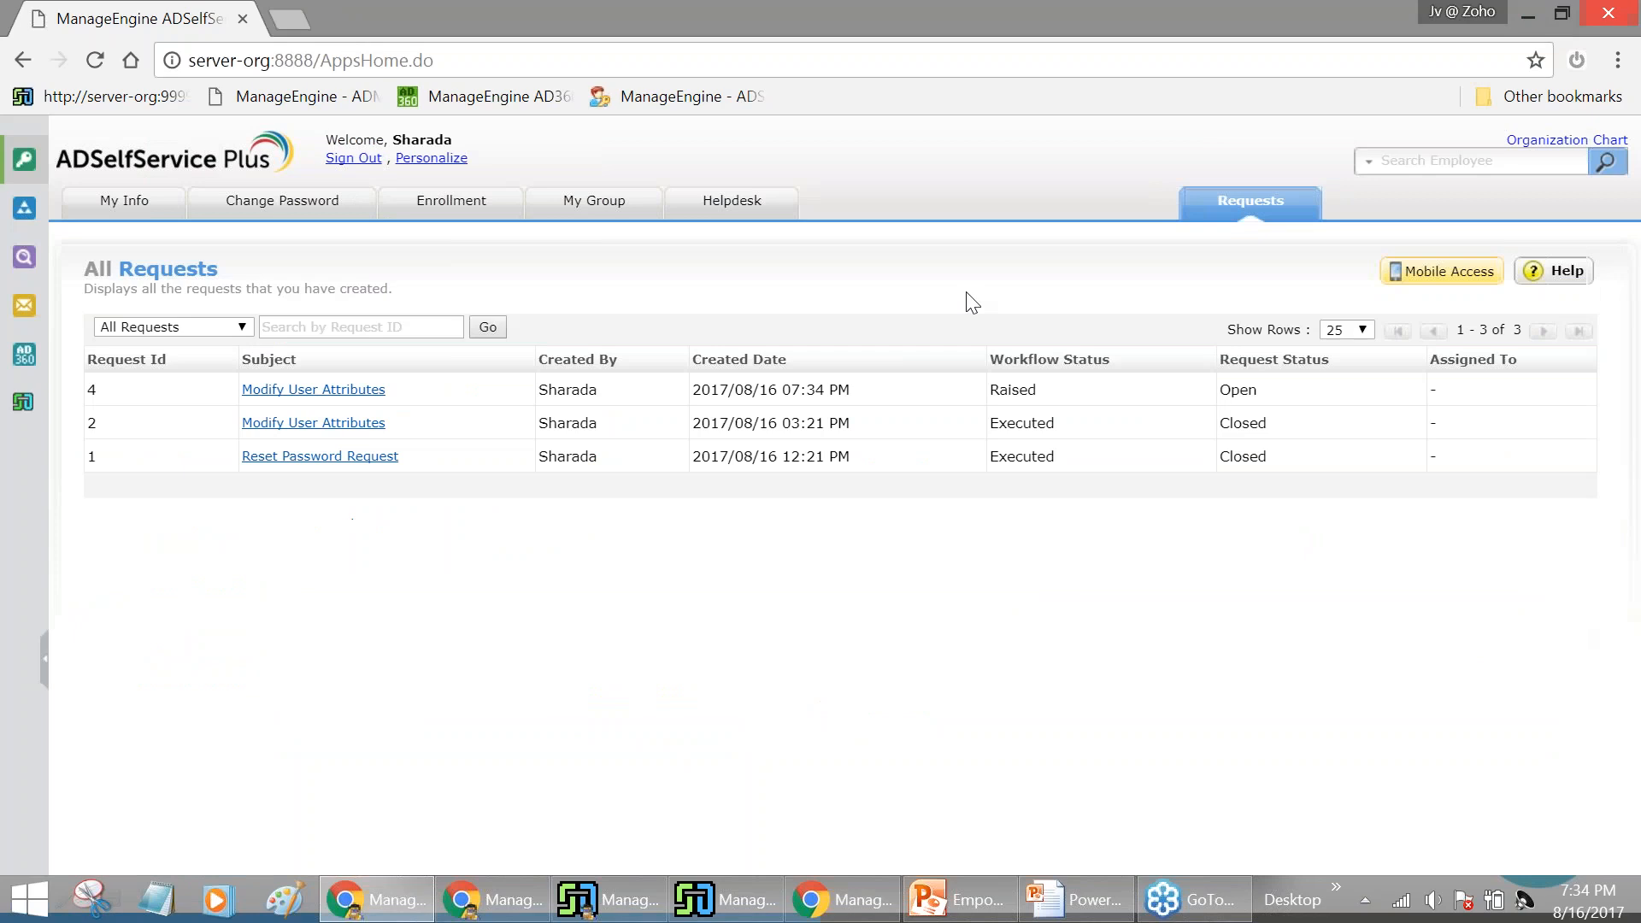
click(1207, 214)
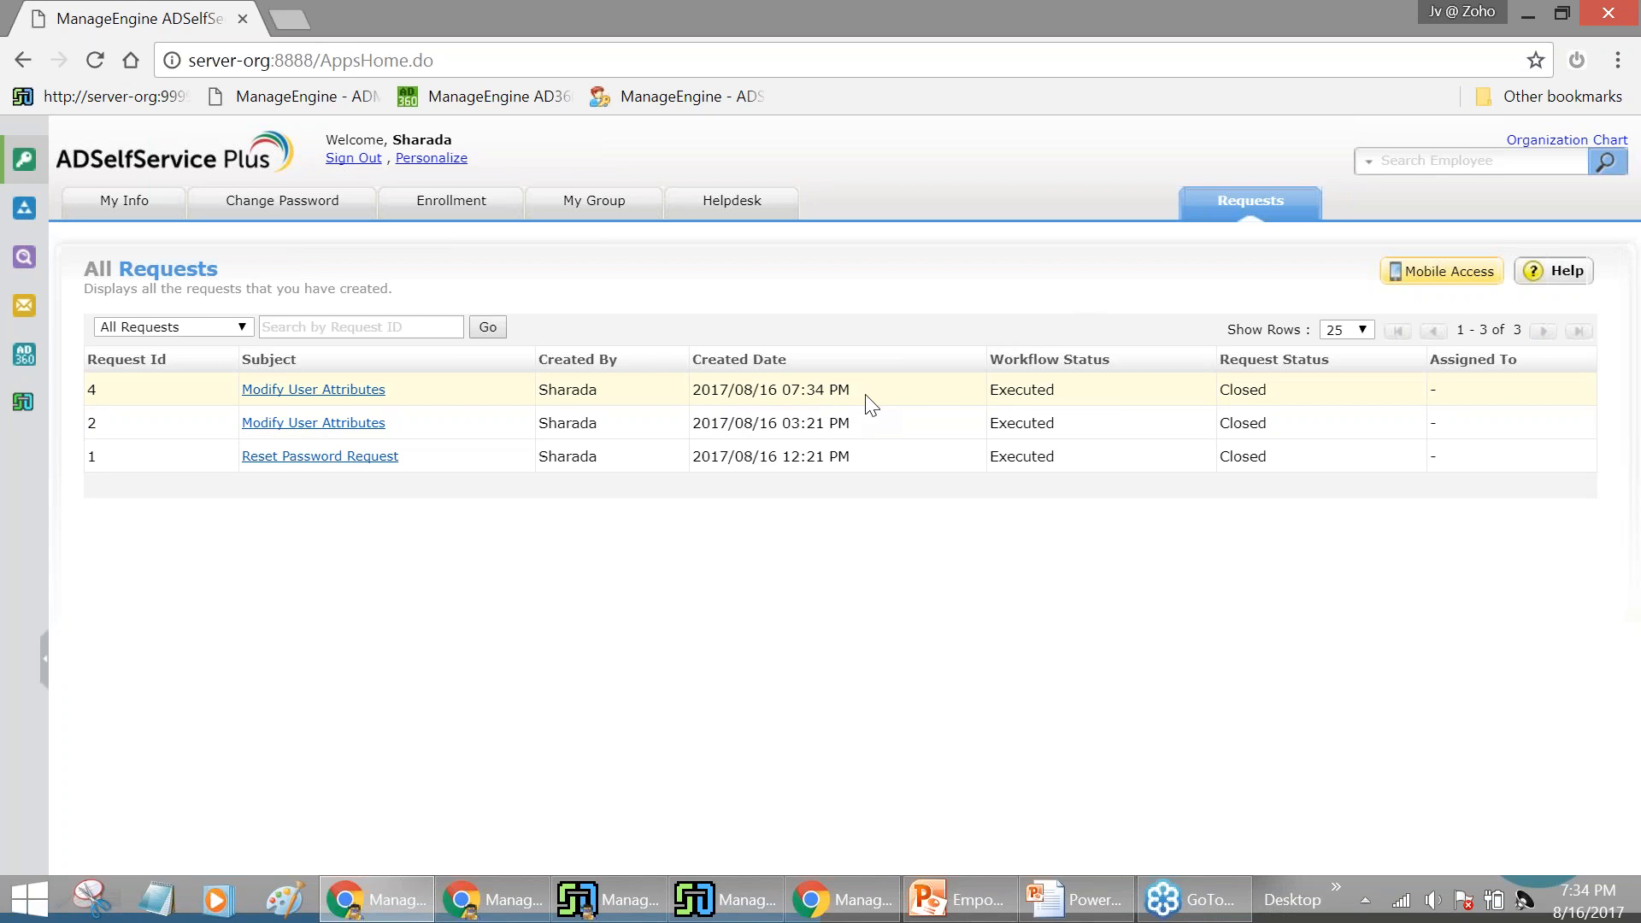
click(290, 212)
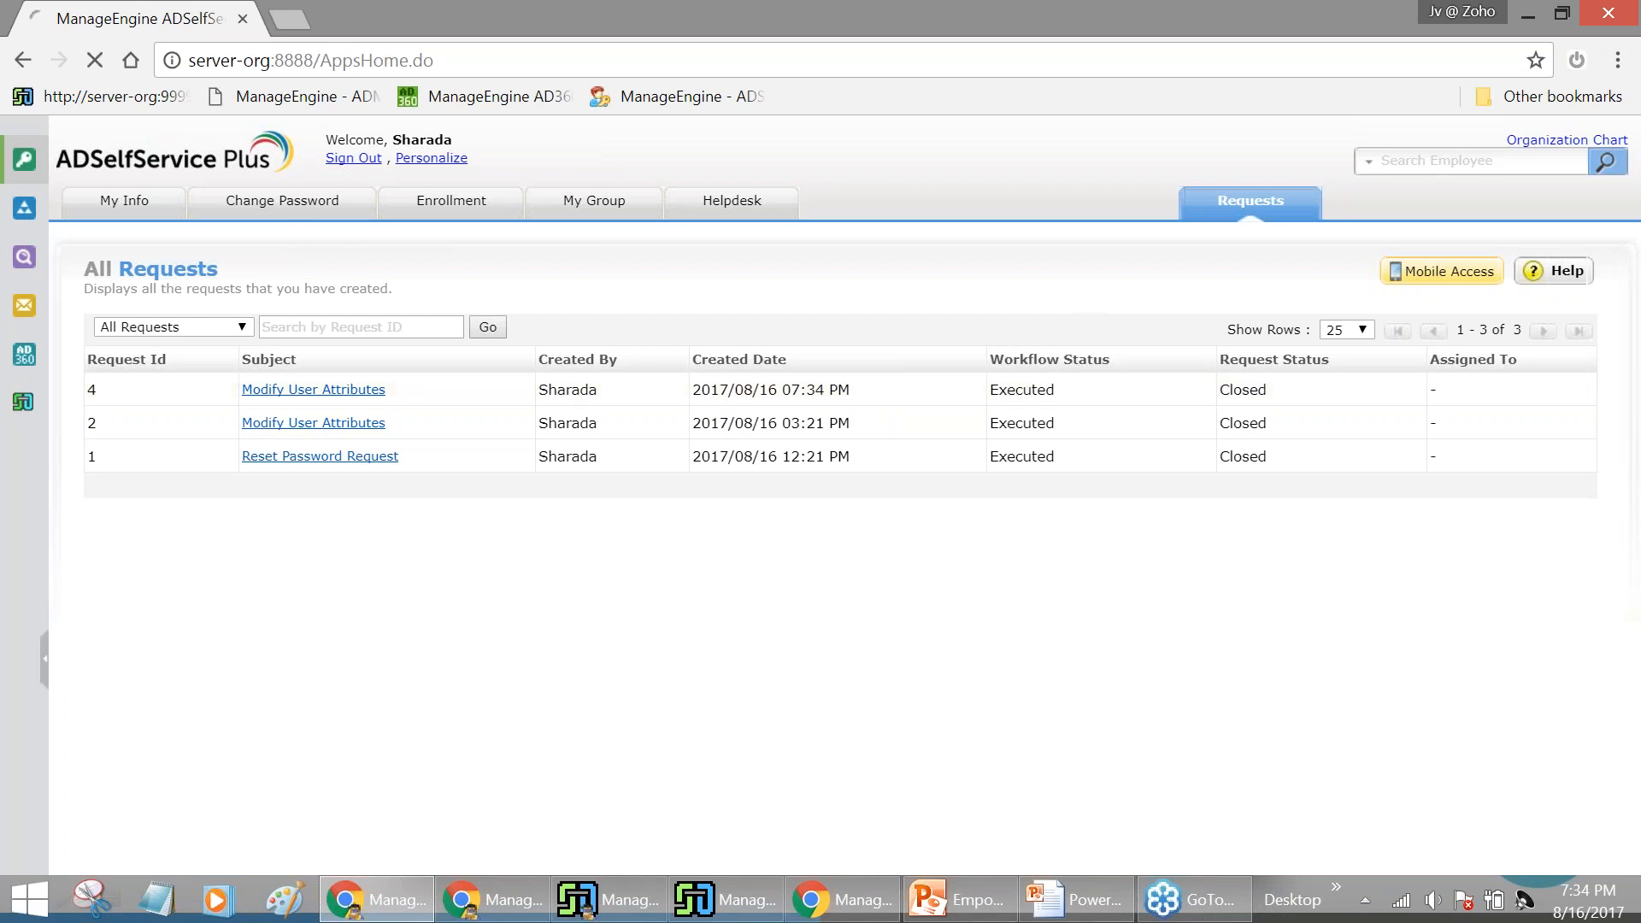
click(71, 212)
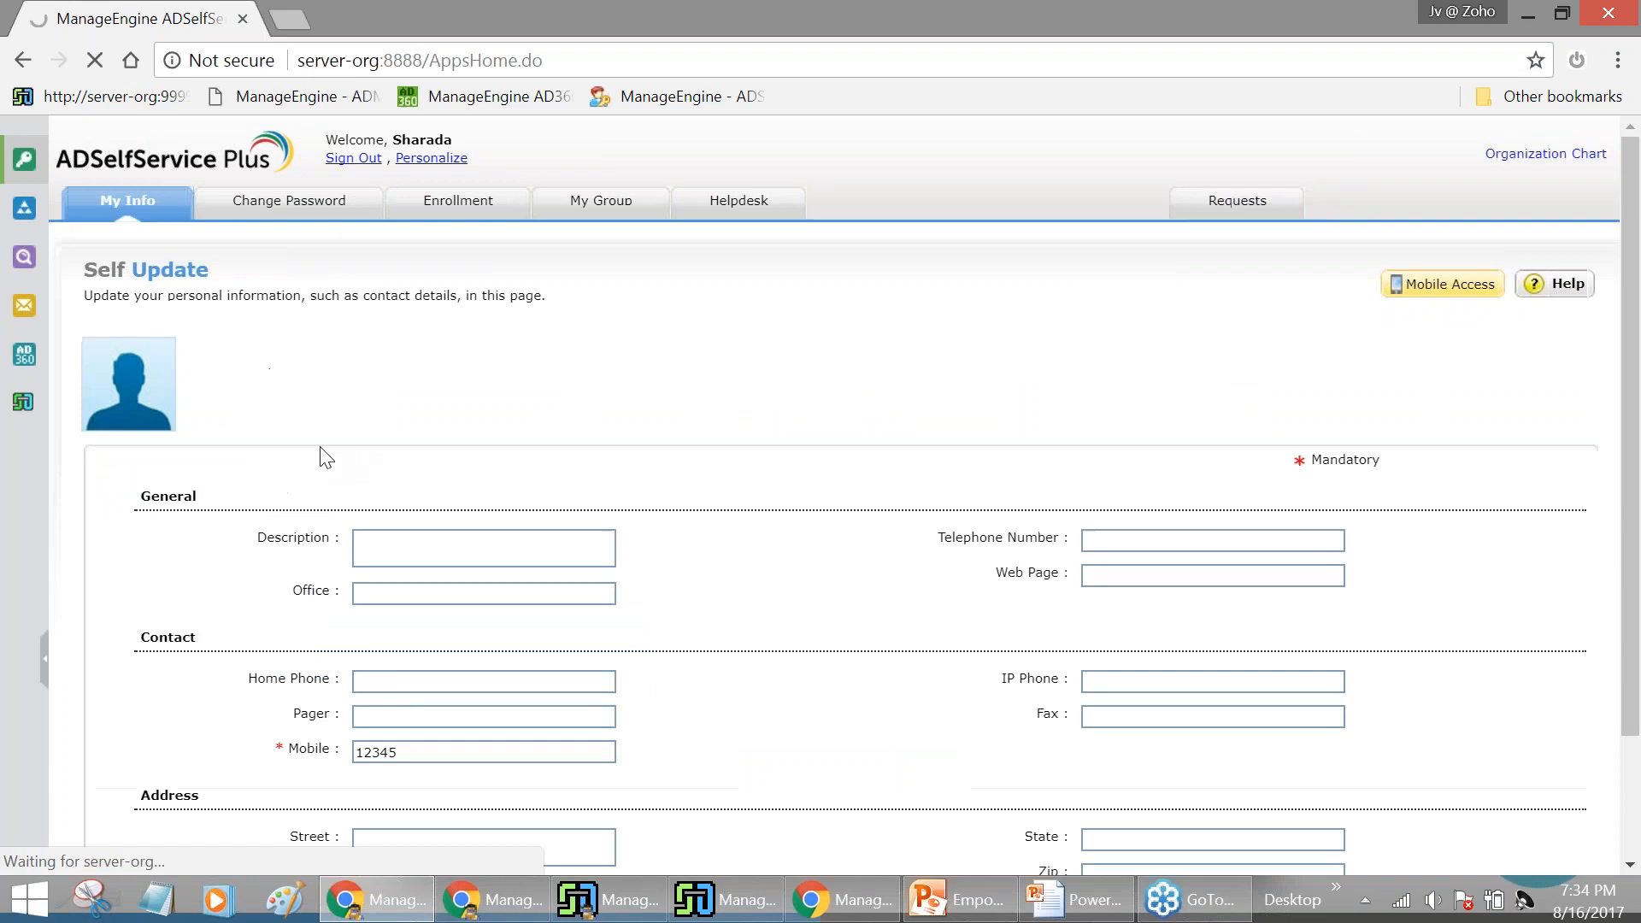
scroll(392, 581, down, 2)
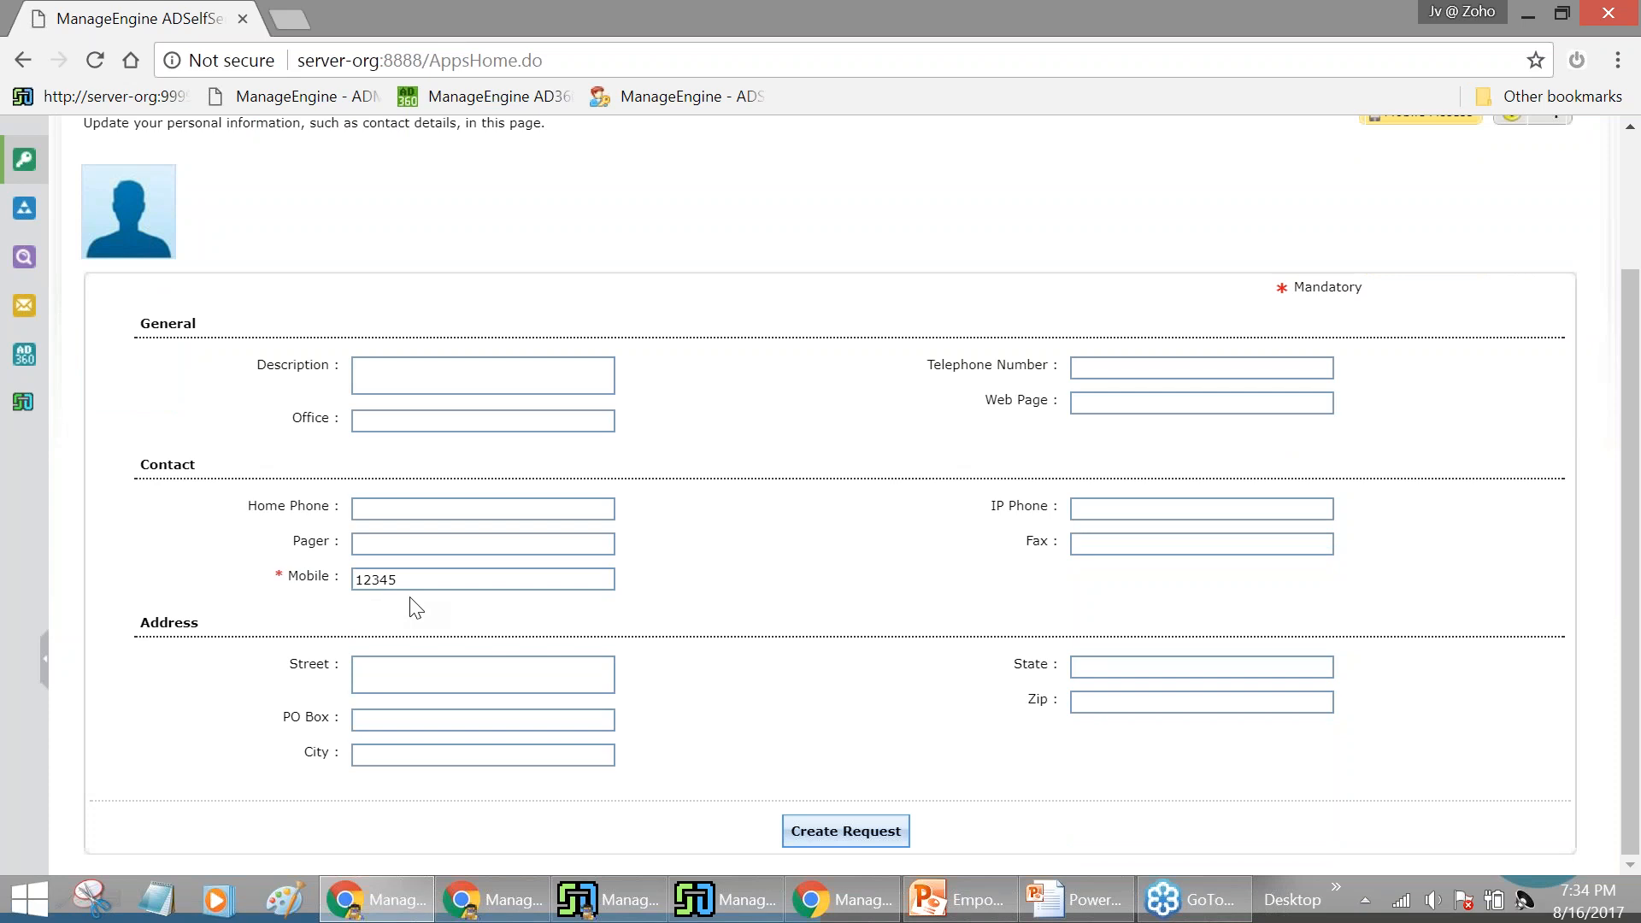
scroll(412, 632, up, 3)
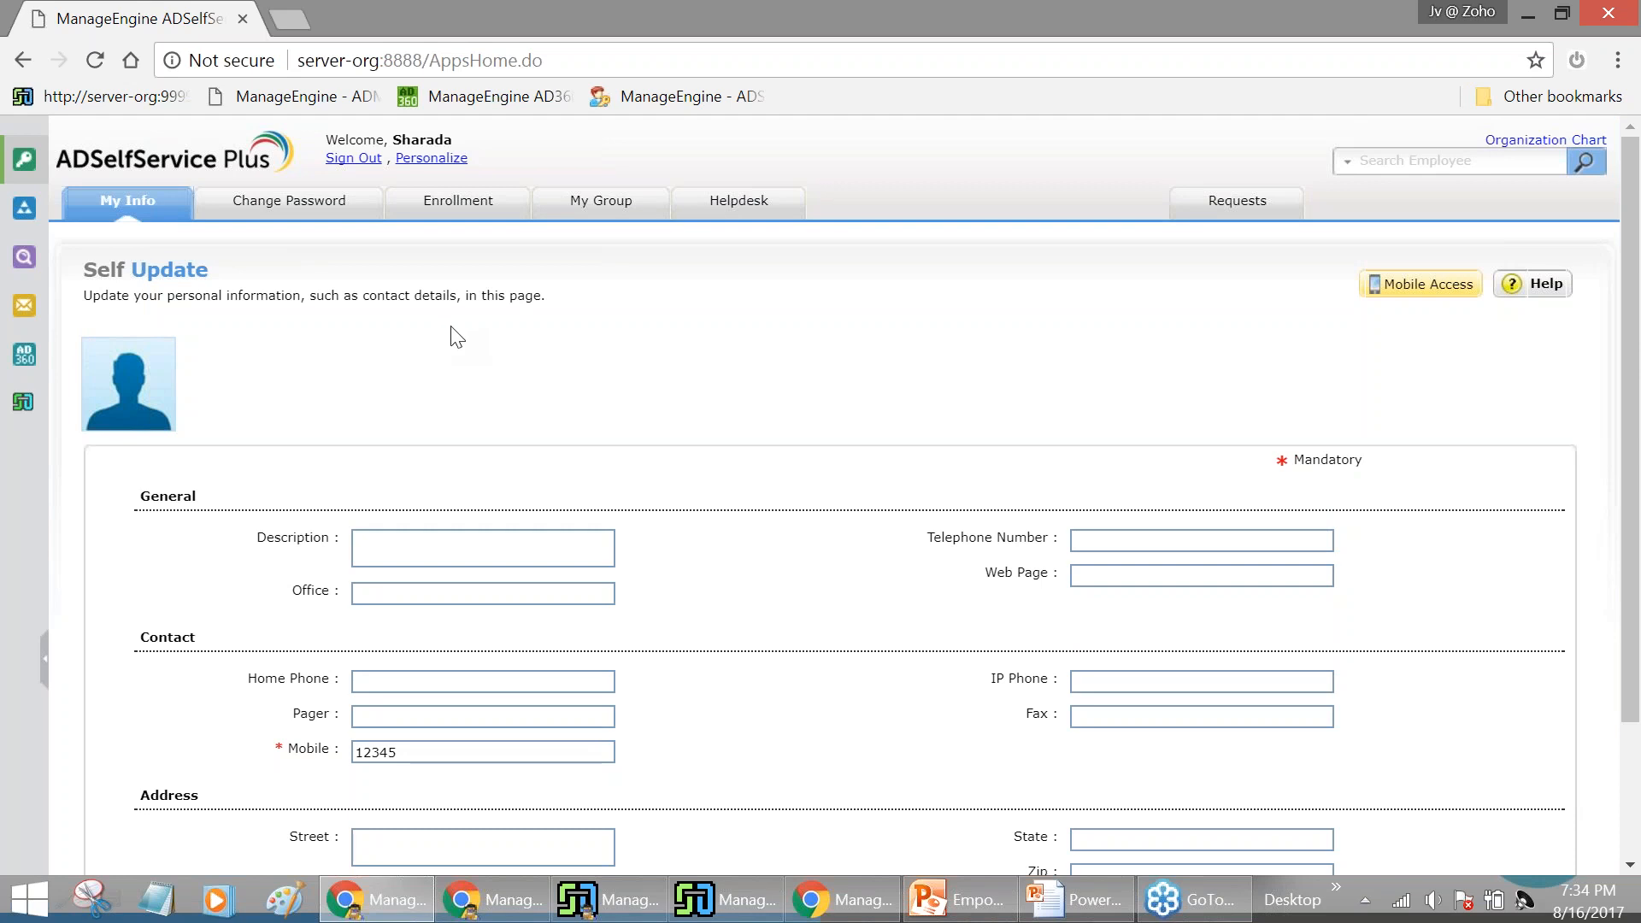
click(353, 159)
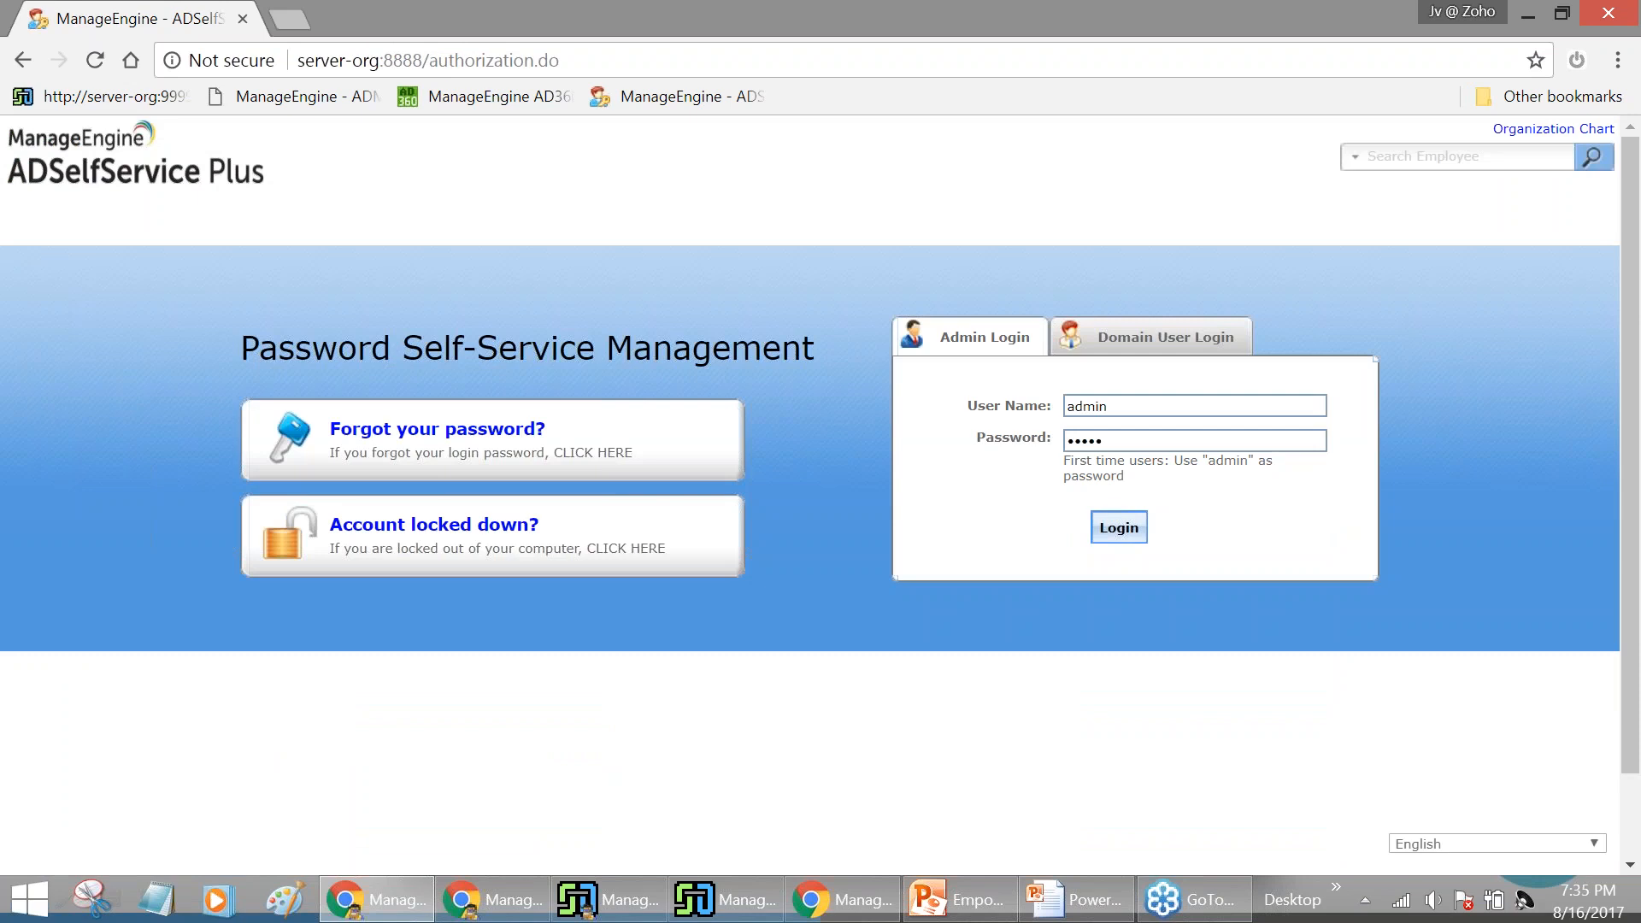
As admin, enable ServiceDesk Plus request creation in the HR policy's notification settings
click(1116, 527)
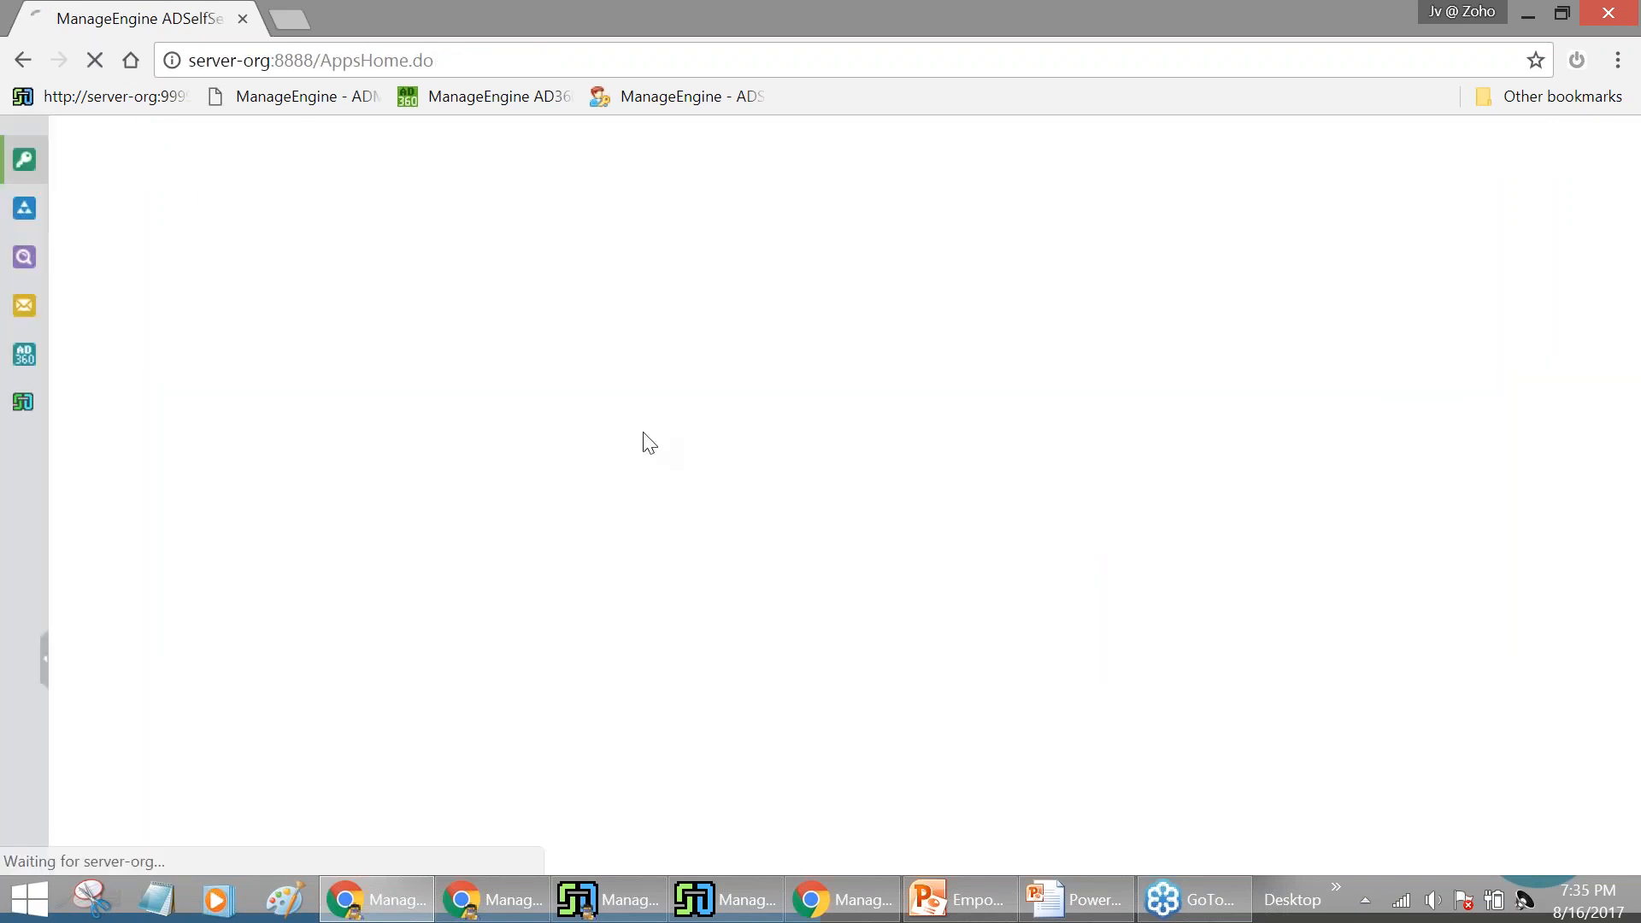
click(421, 198)
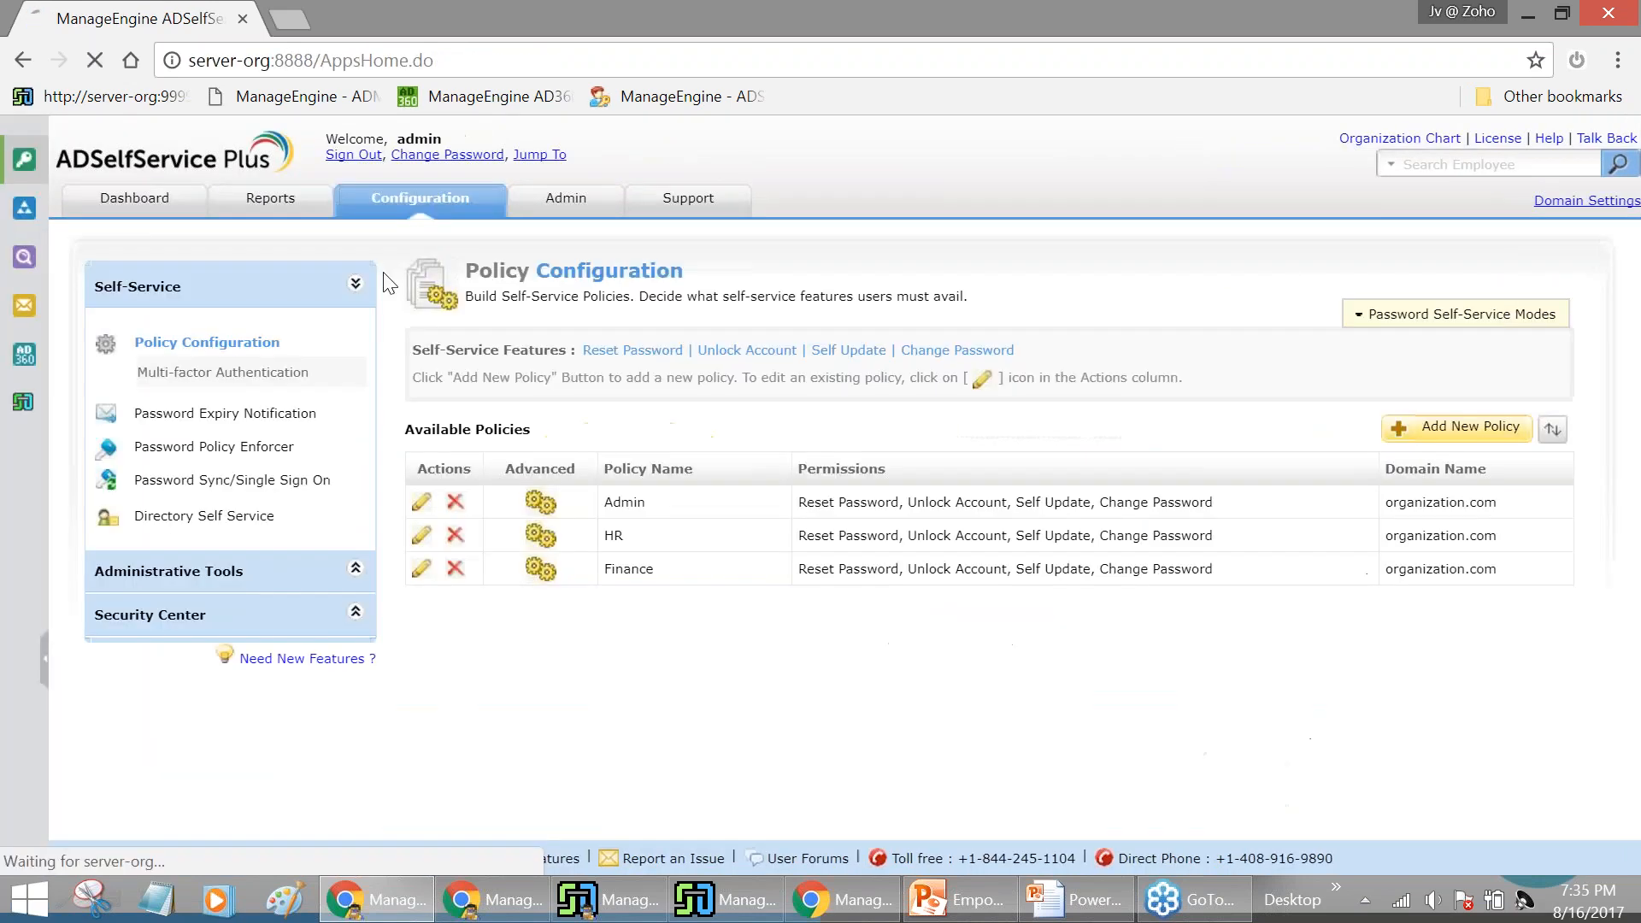
click(540, 536)
click(688, 272)
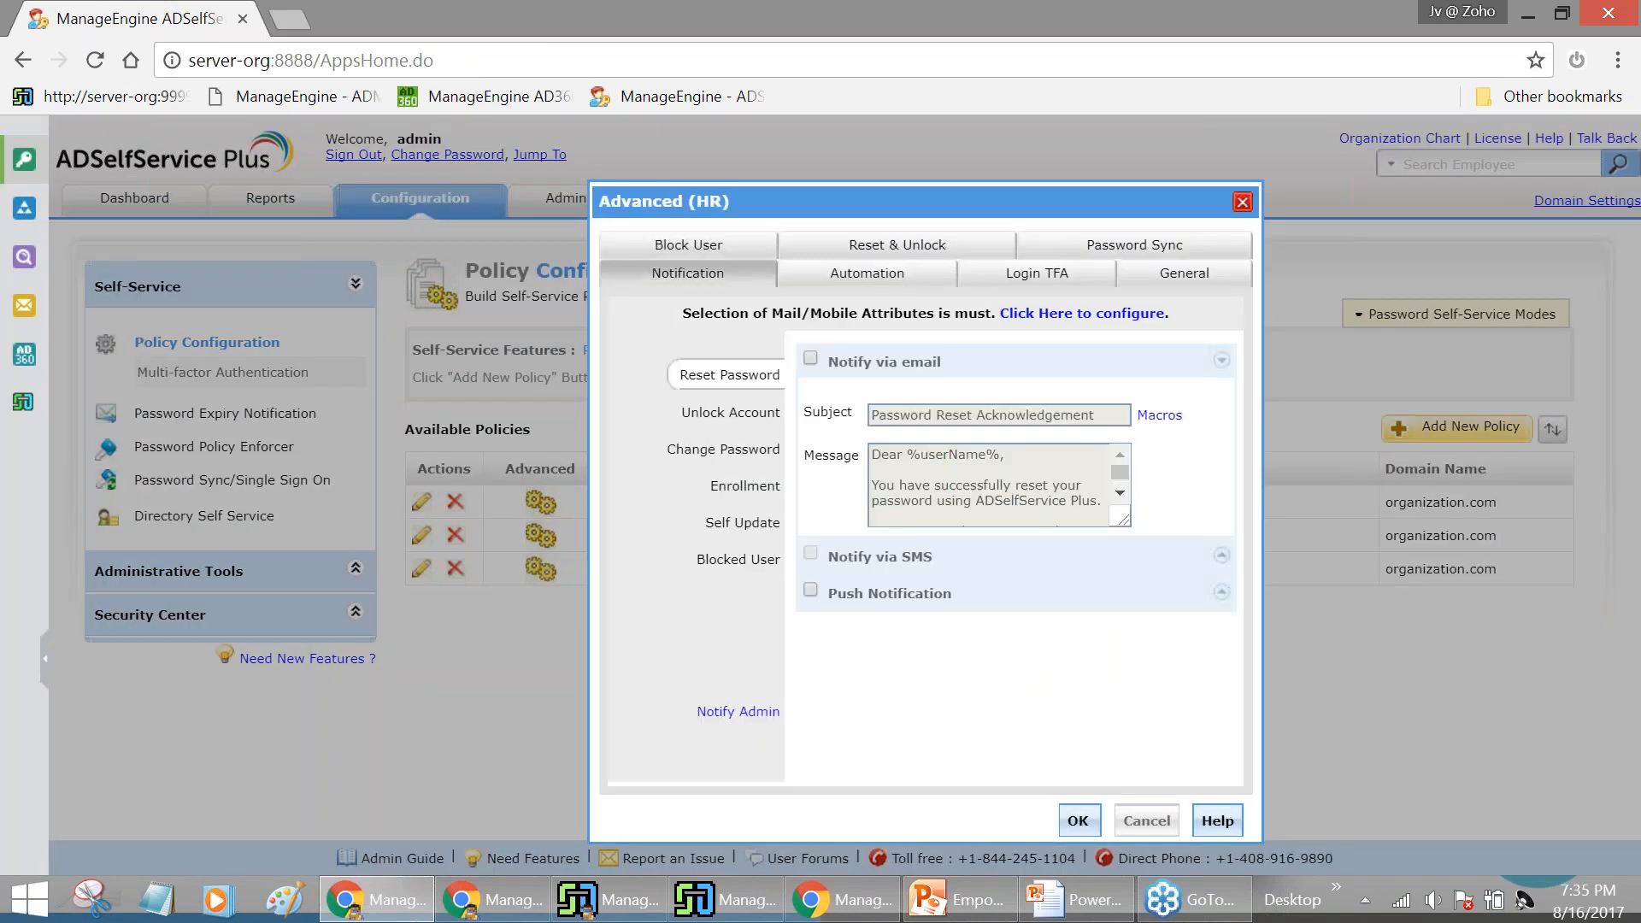
click(738, 710)
click(812, 705)
click(1078, 820)
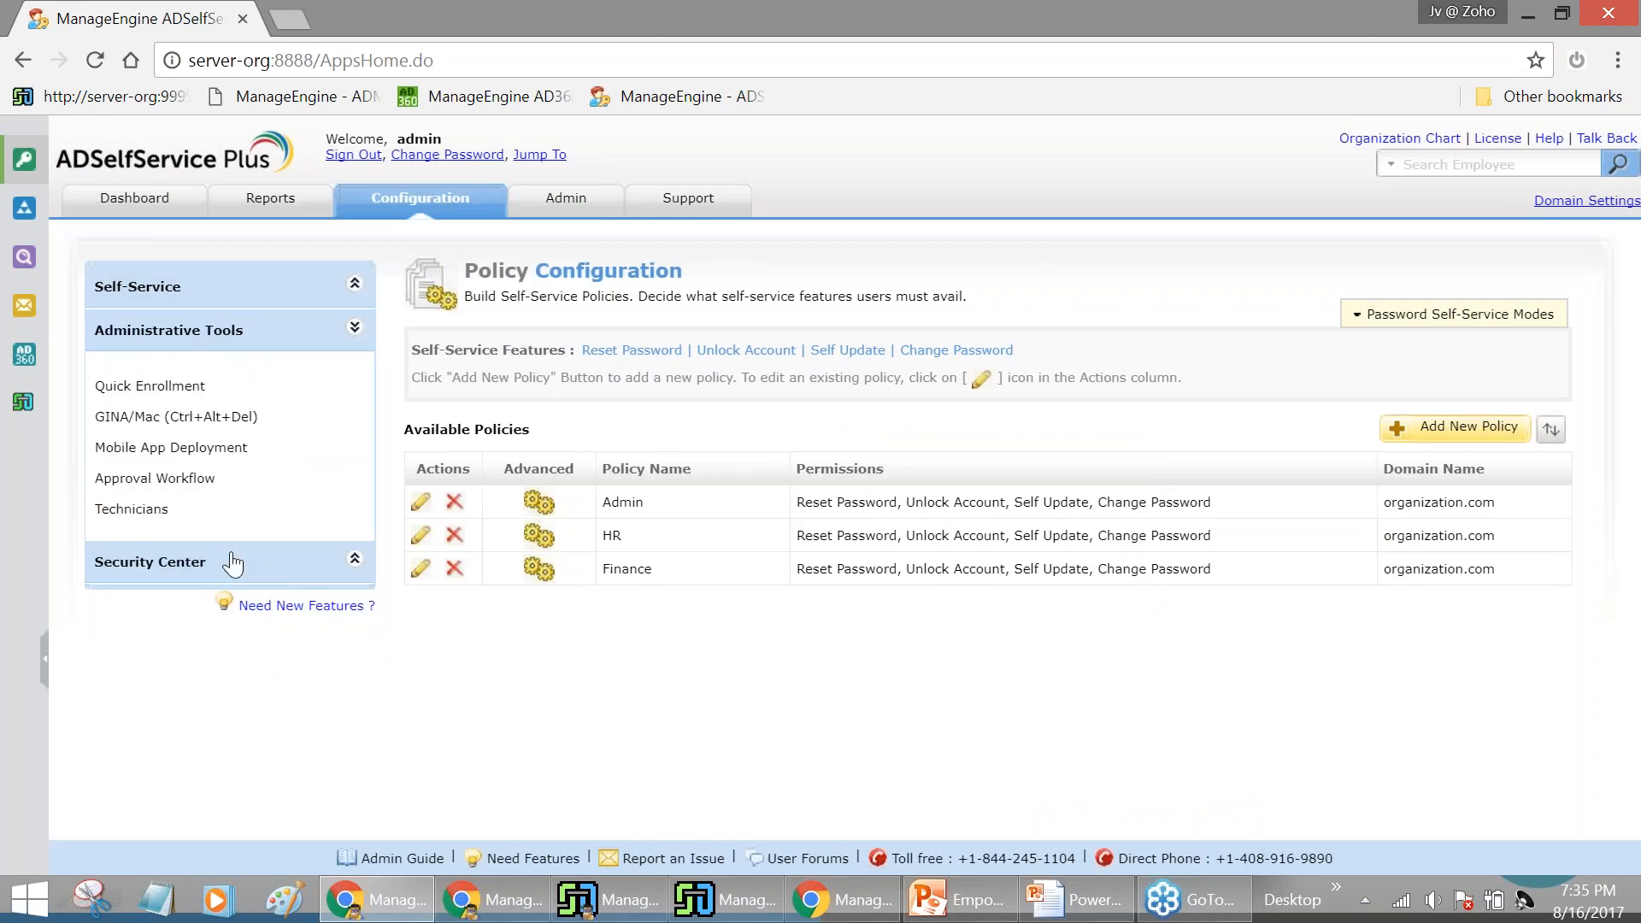
In Approval Workflow, untick Directory Self-Update and keep sAMAccountName for reset-approval security questions
click(168, 477)
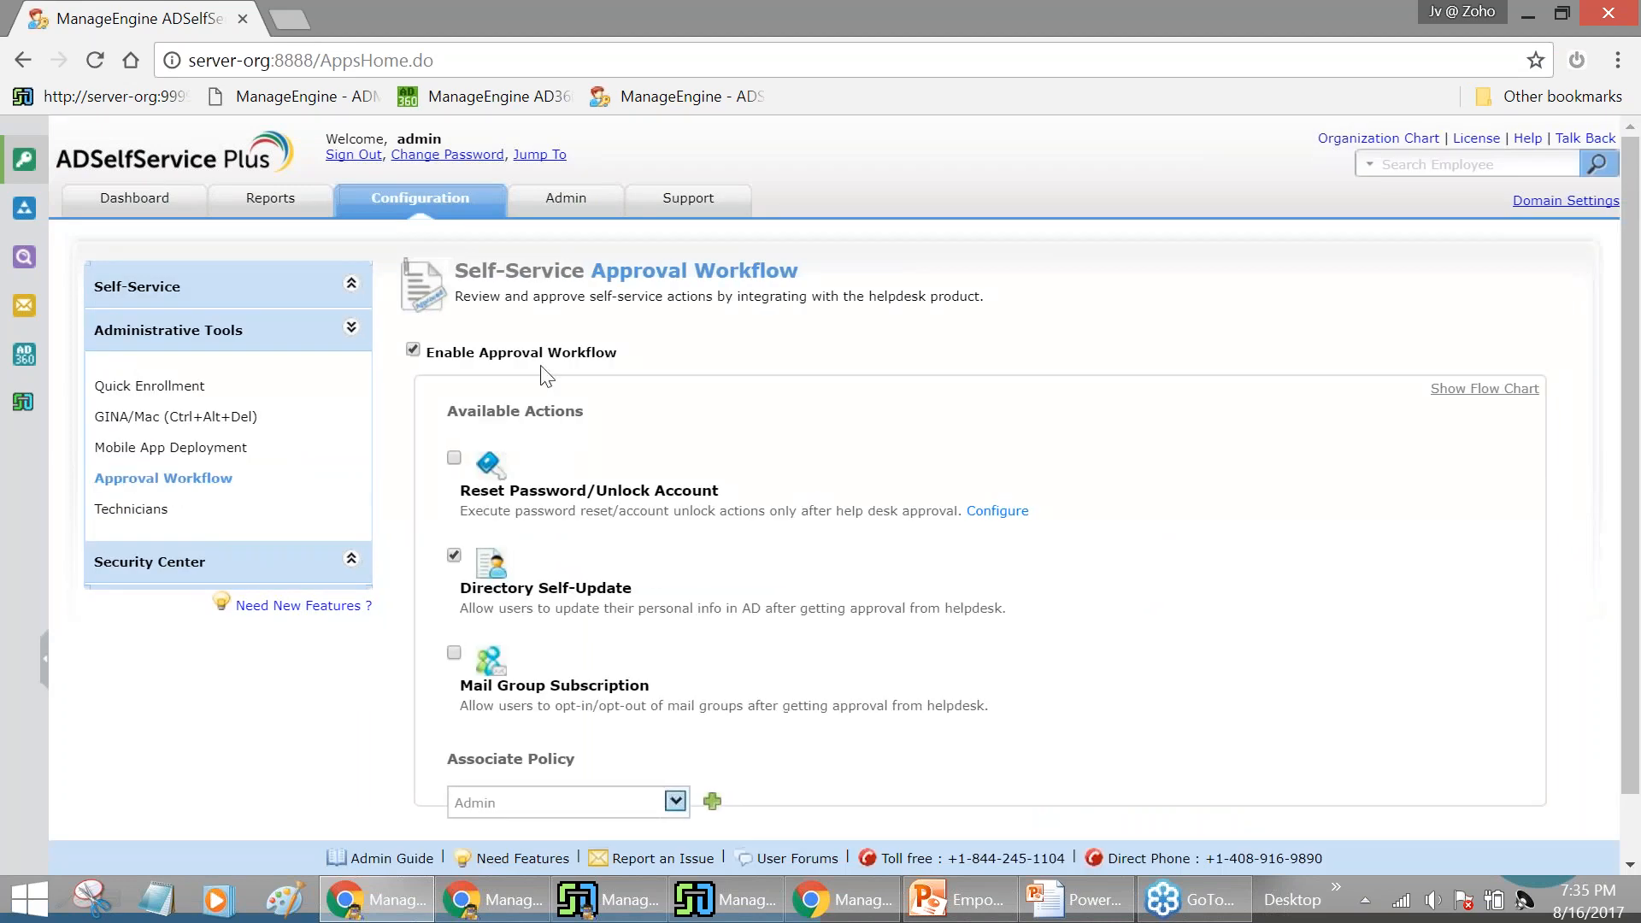
scroll(456, 402, down, 1)
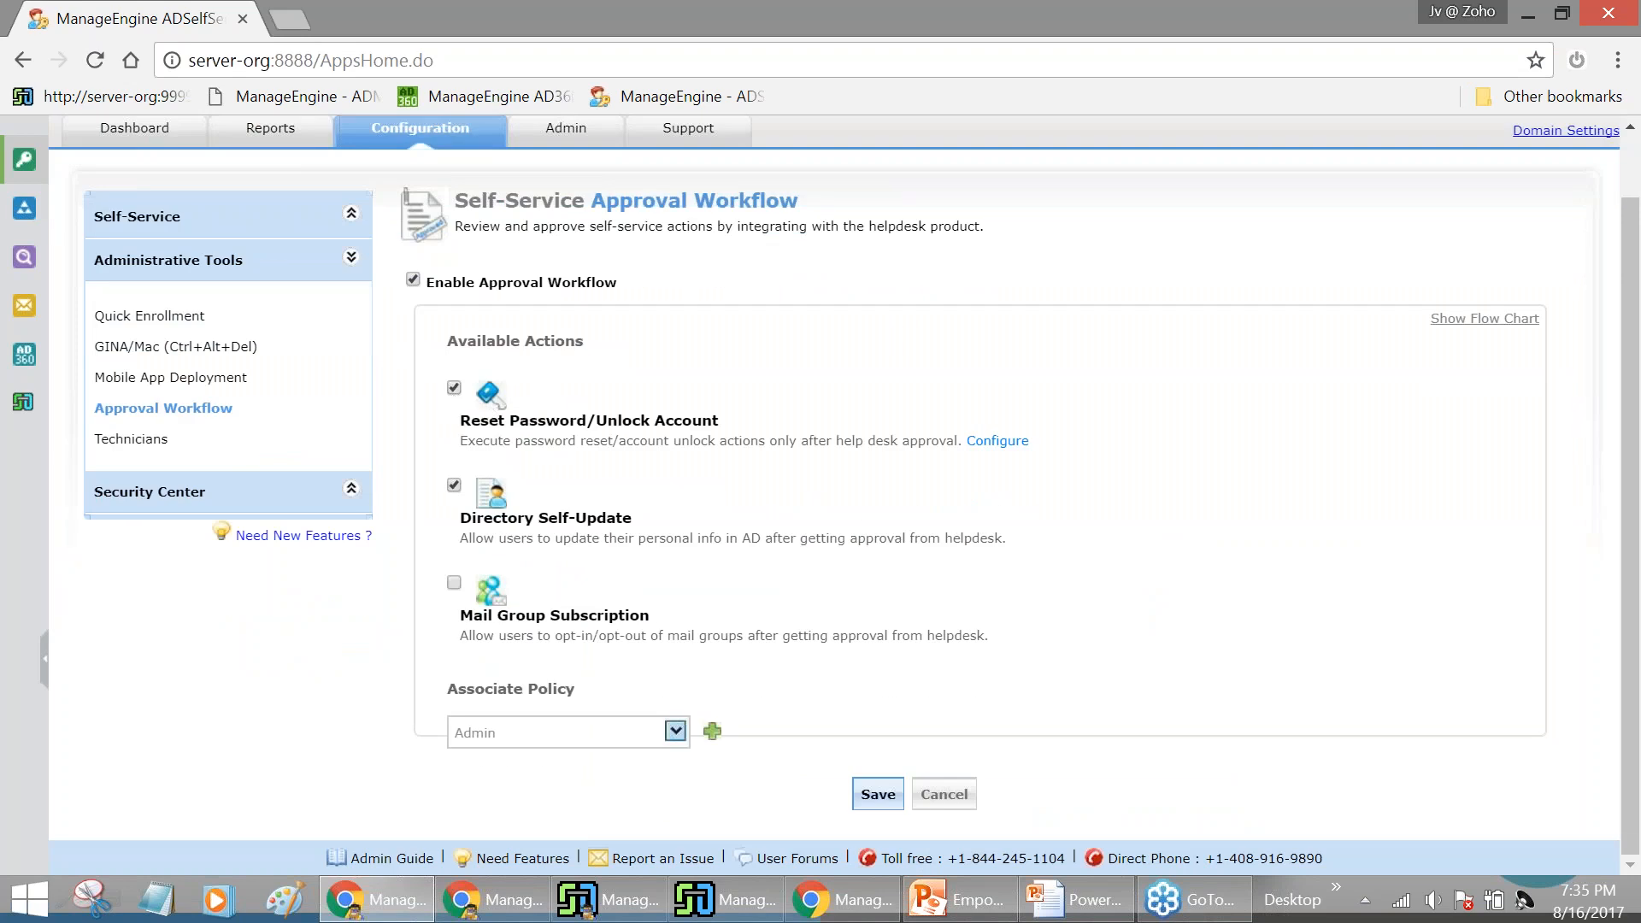
click(454, 485)
click(997, 442)
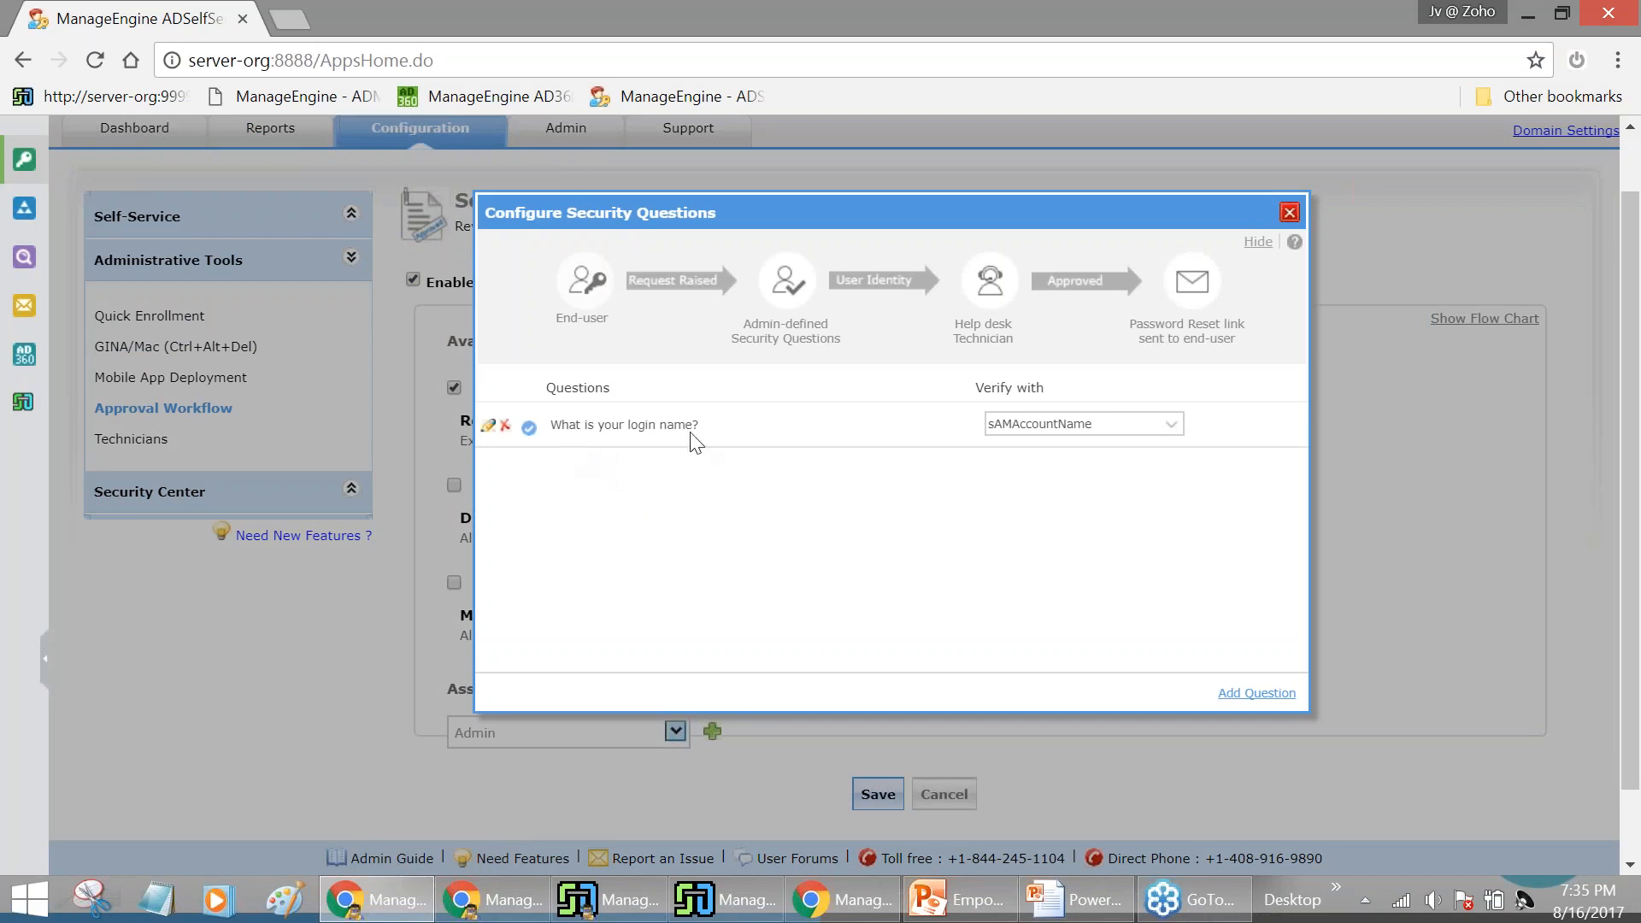
click(1153, 428)
click(1153, 427)
click(1289, 212)
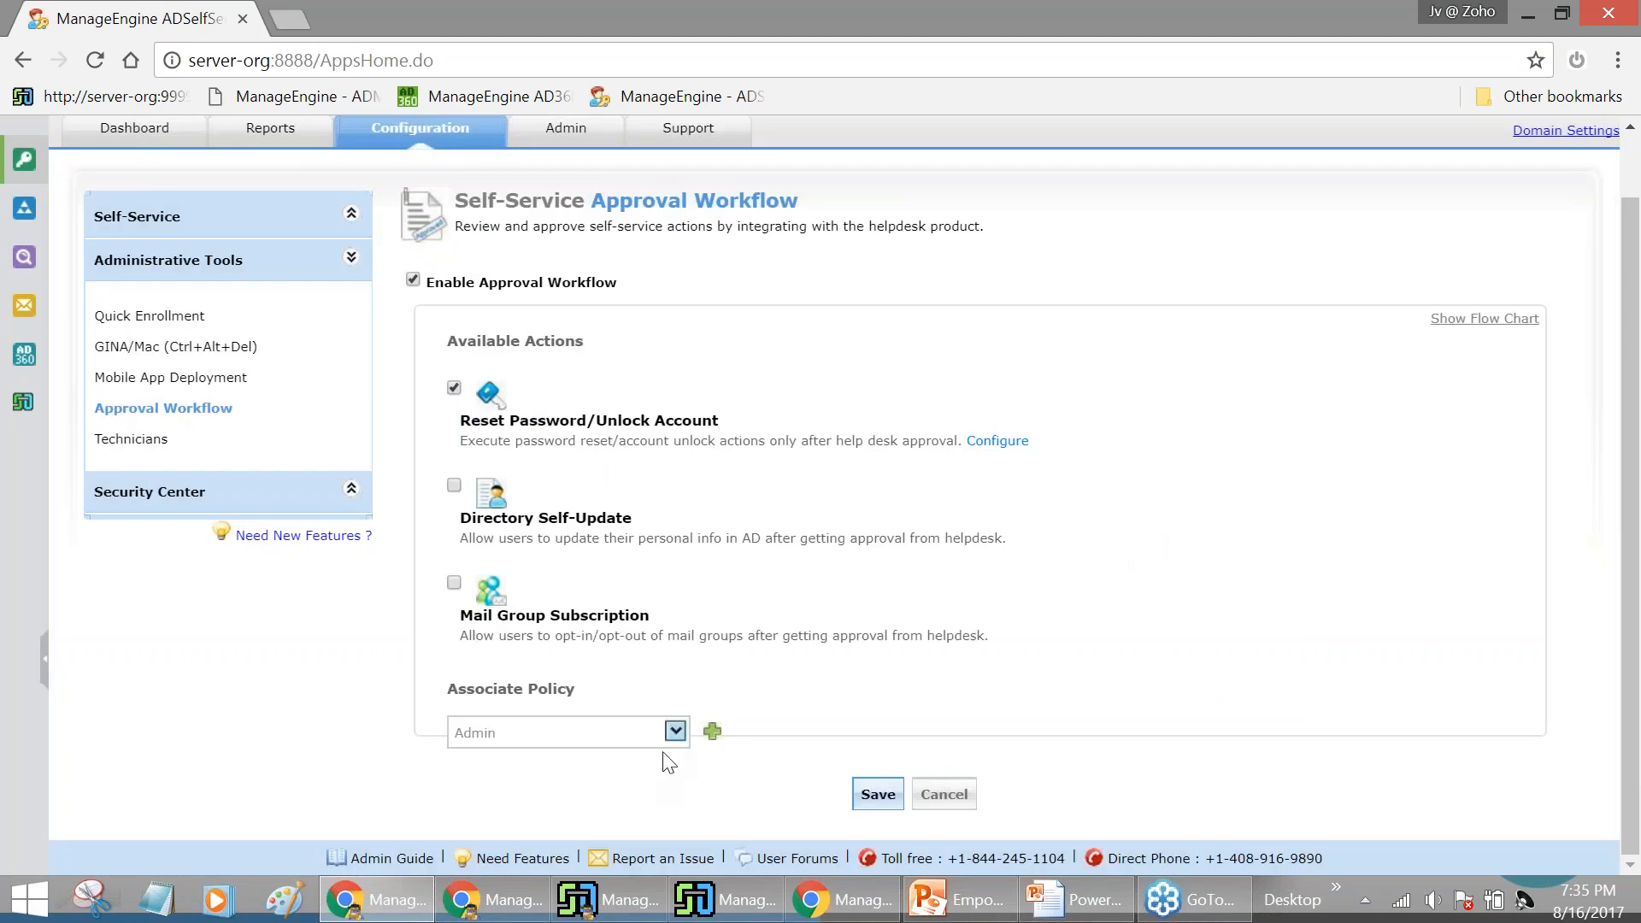
Associate the HR policy instead of Admin, save the workflow, and sign out
click(715, 734)
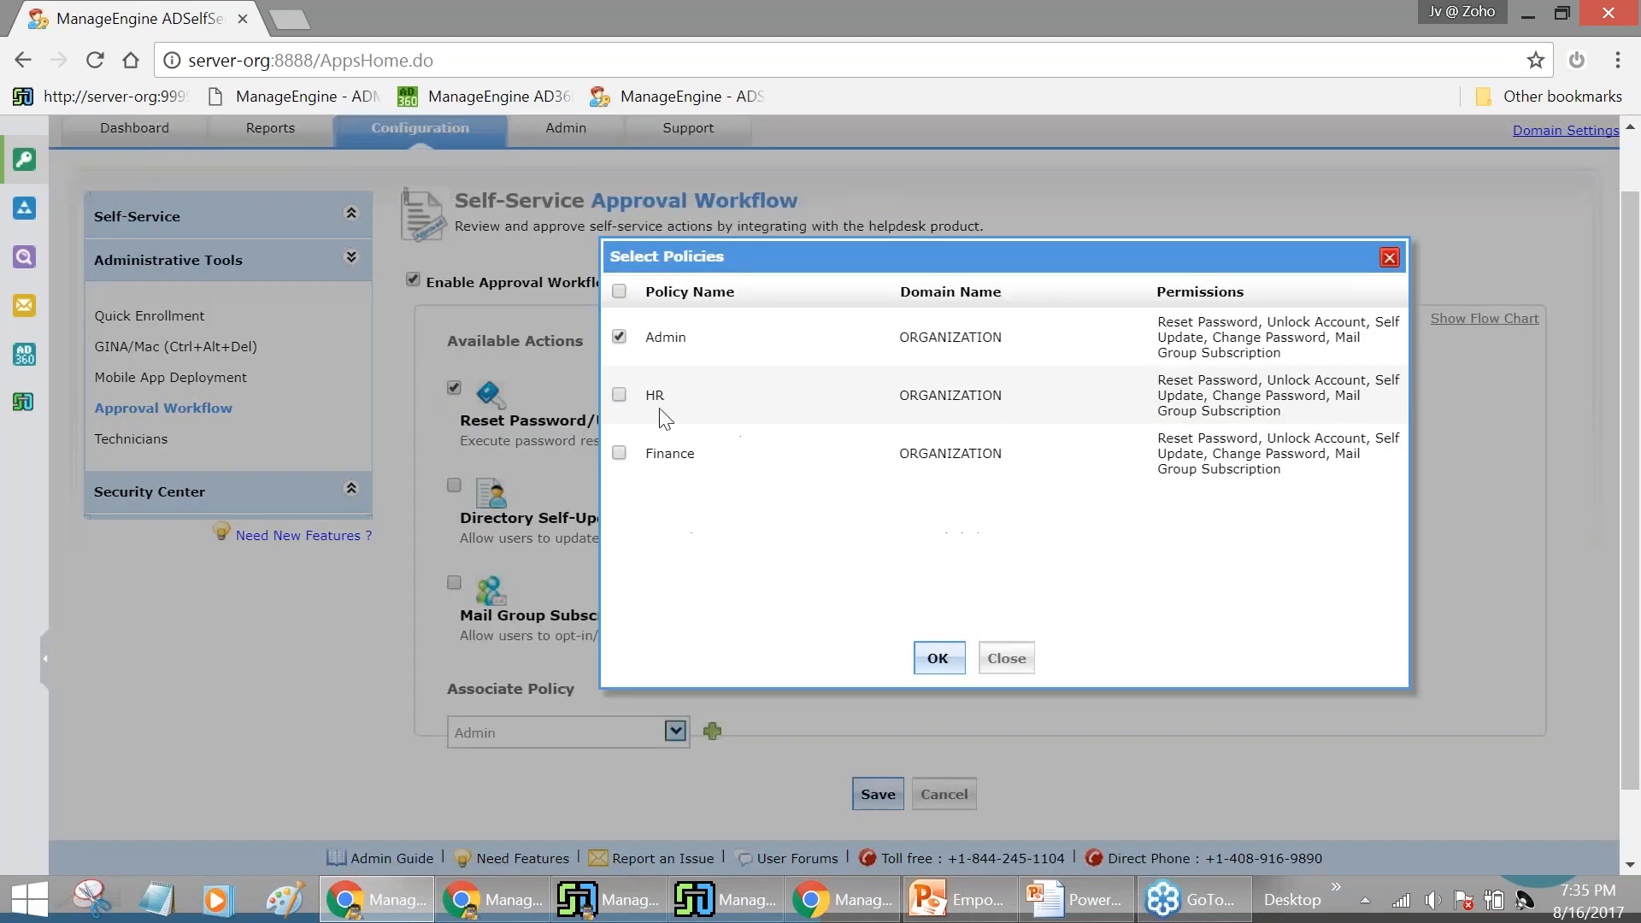
click(619, 336)
click(620, 396)
click(937, 658)
click(863, 803)
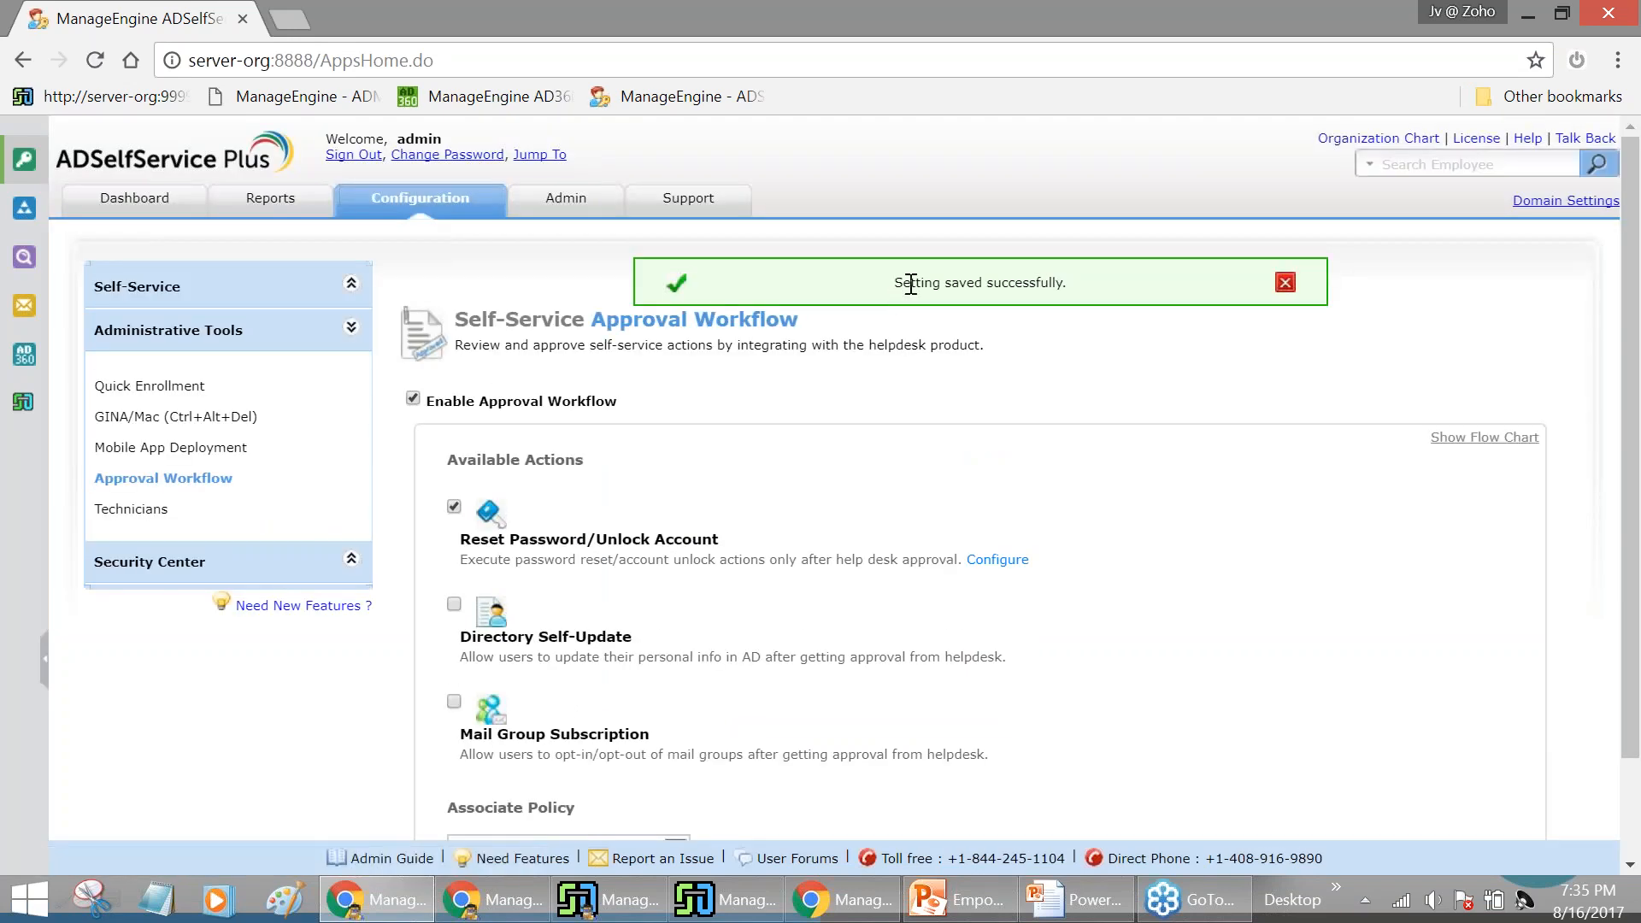
click(353, 154)
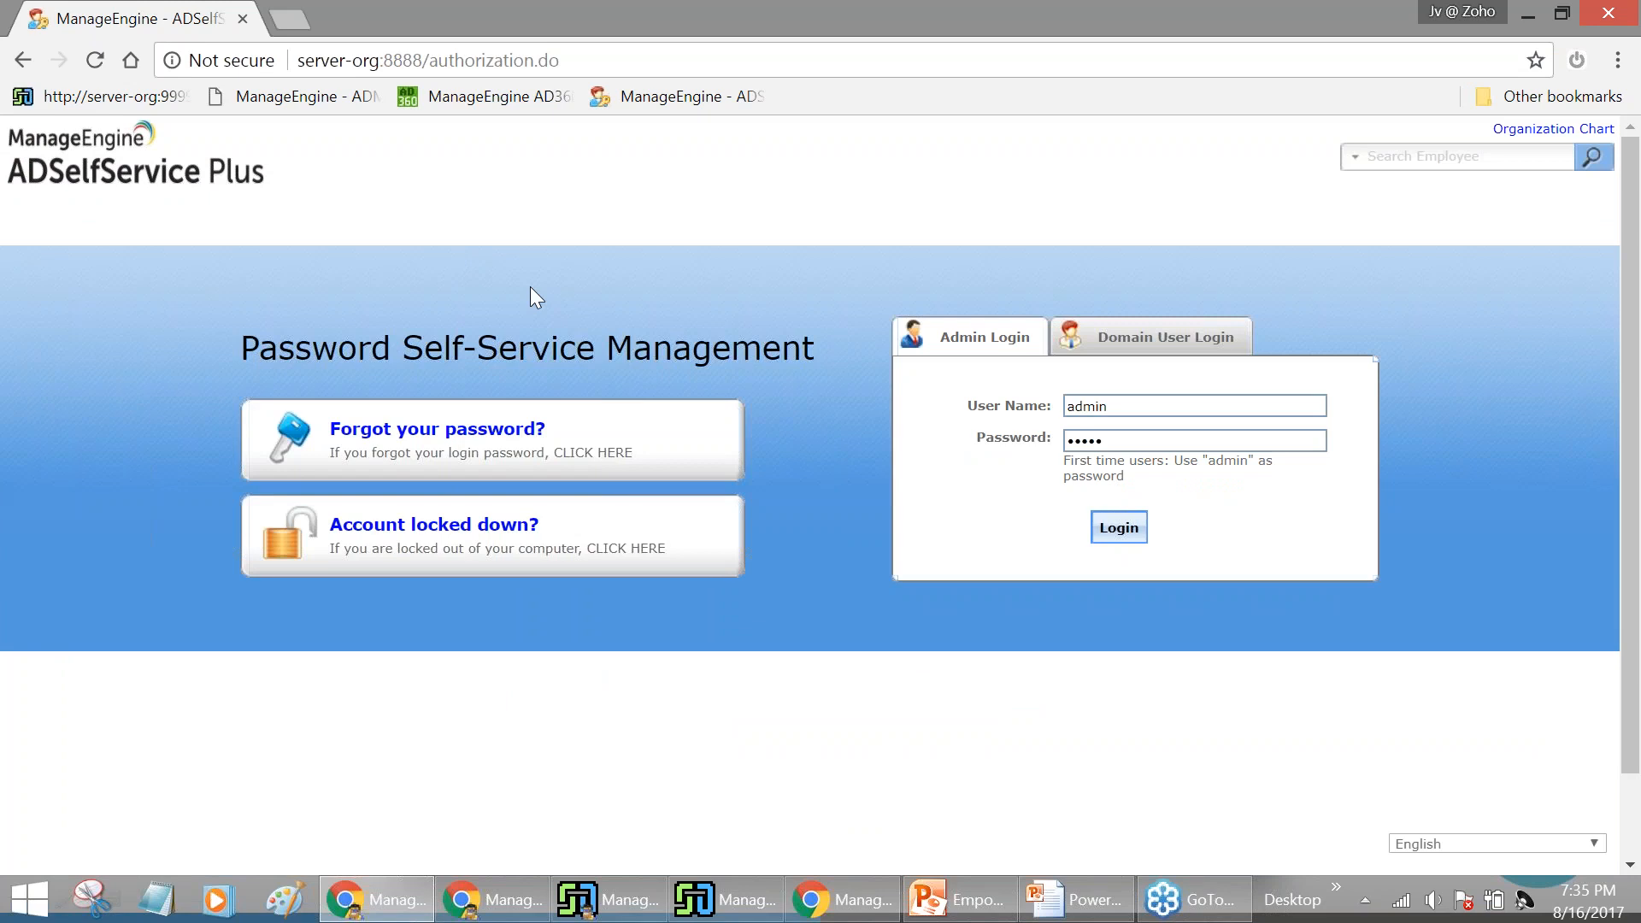
Start Forgot your password? and submit the domain user's user name
click(483, 442)
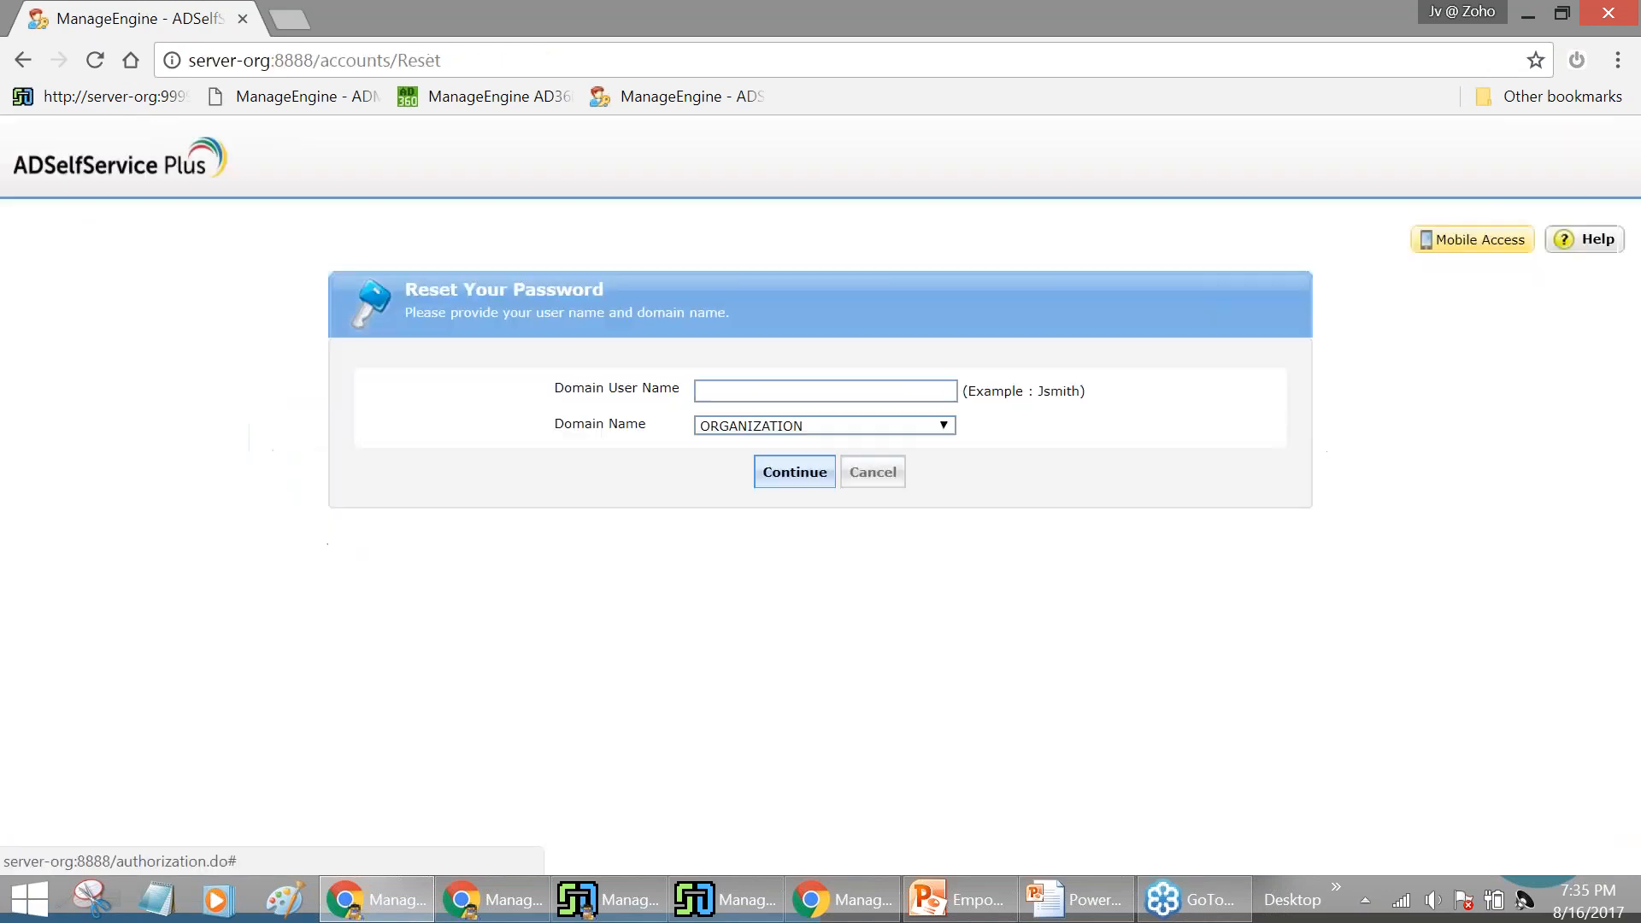
click(804, 389)
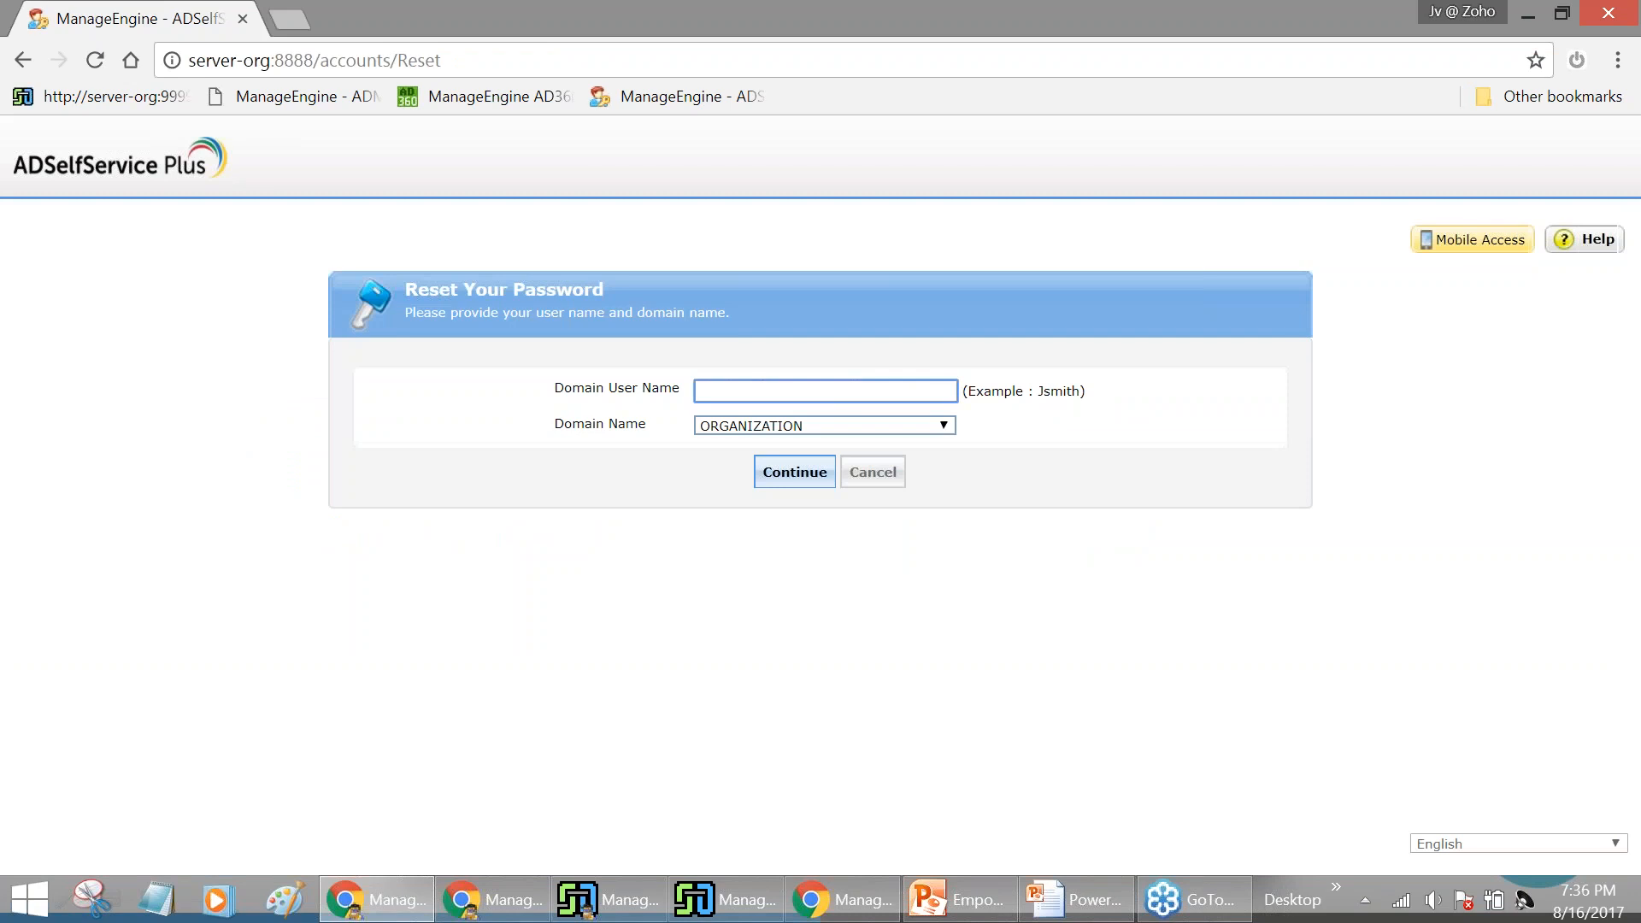
text(adam)
click(807, 482)
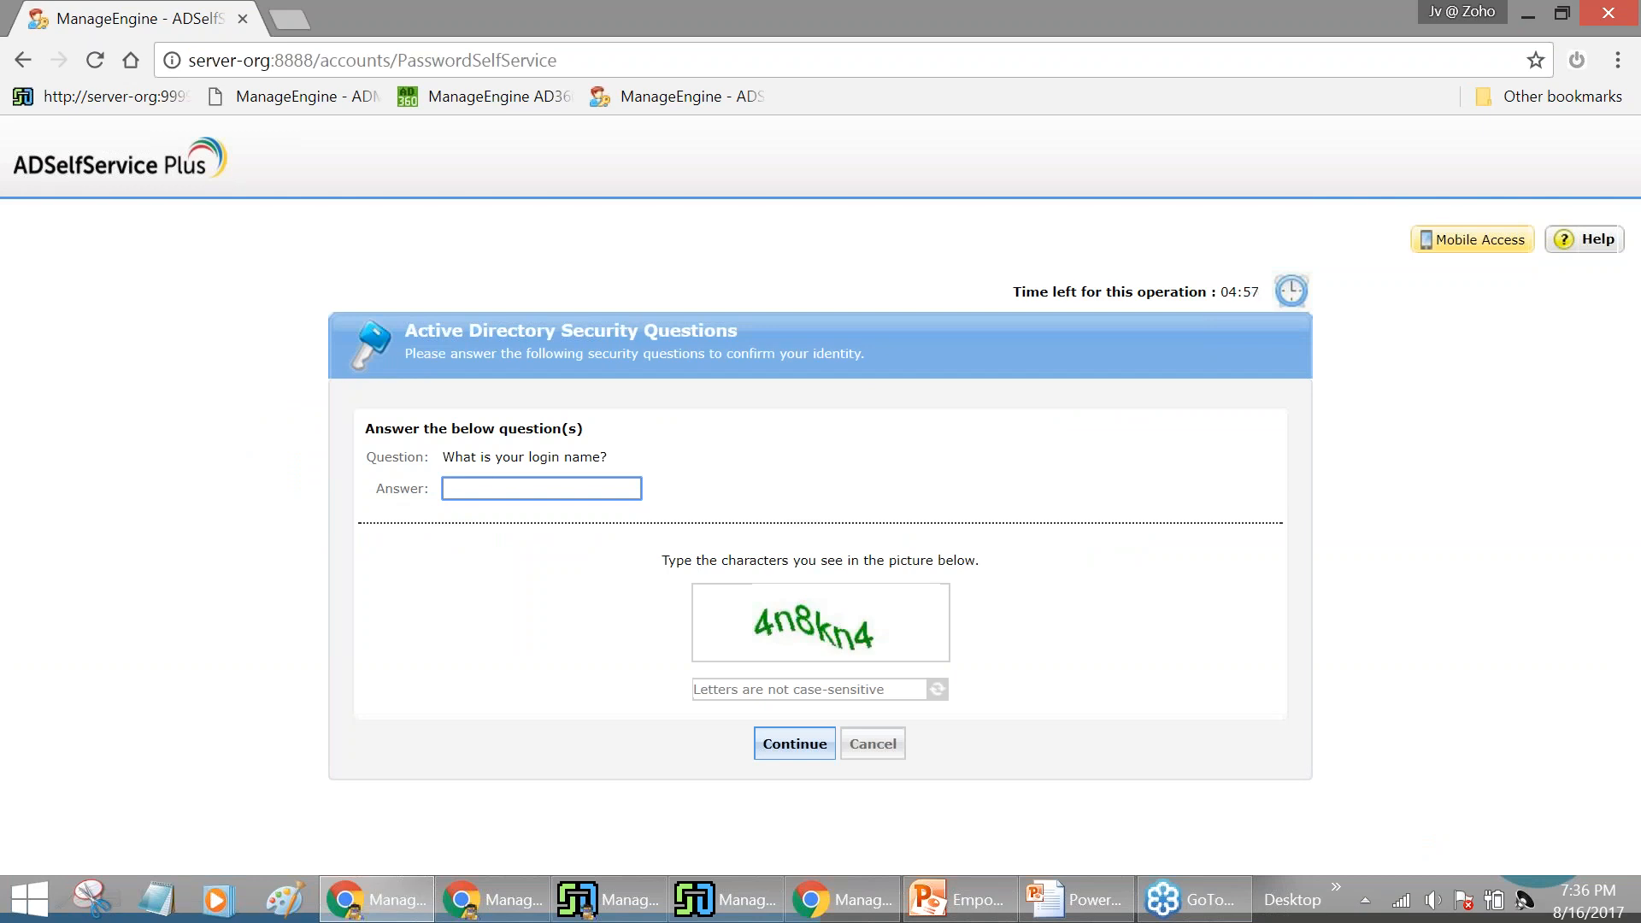
Answer the security question and captcha, submit the reset request, and return home
text(adam)
key(Tab)
text(4)
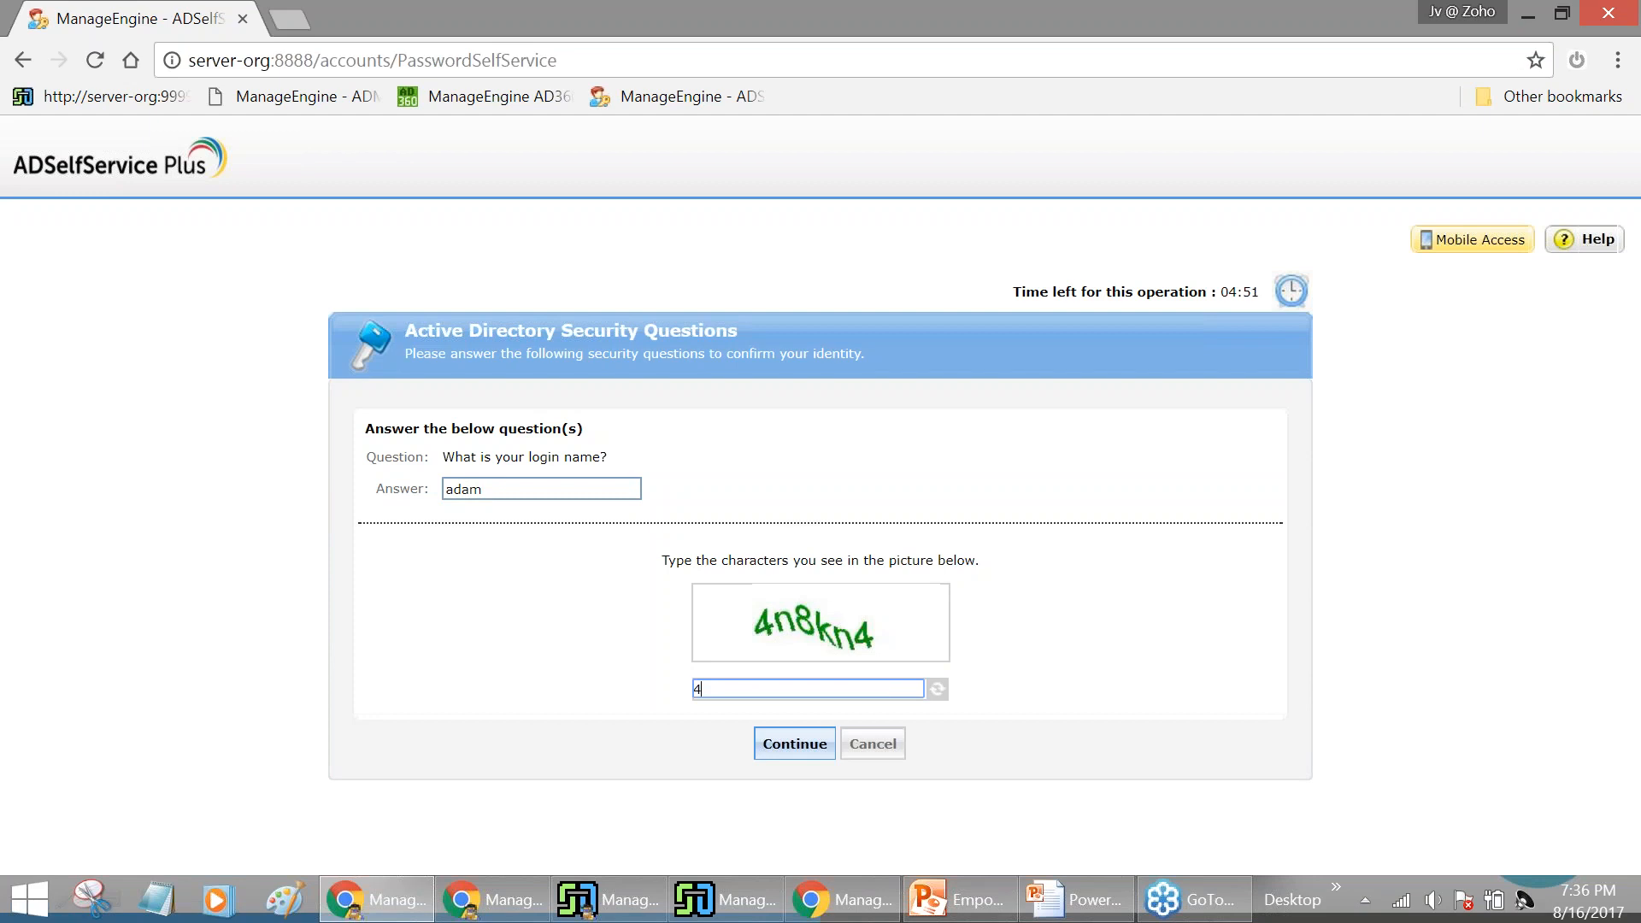
text(n8kn4)
click(784, 755)
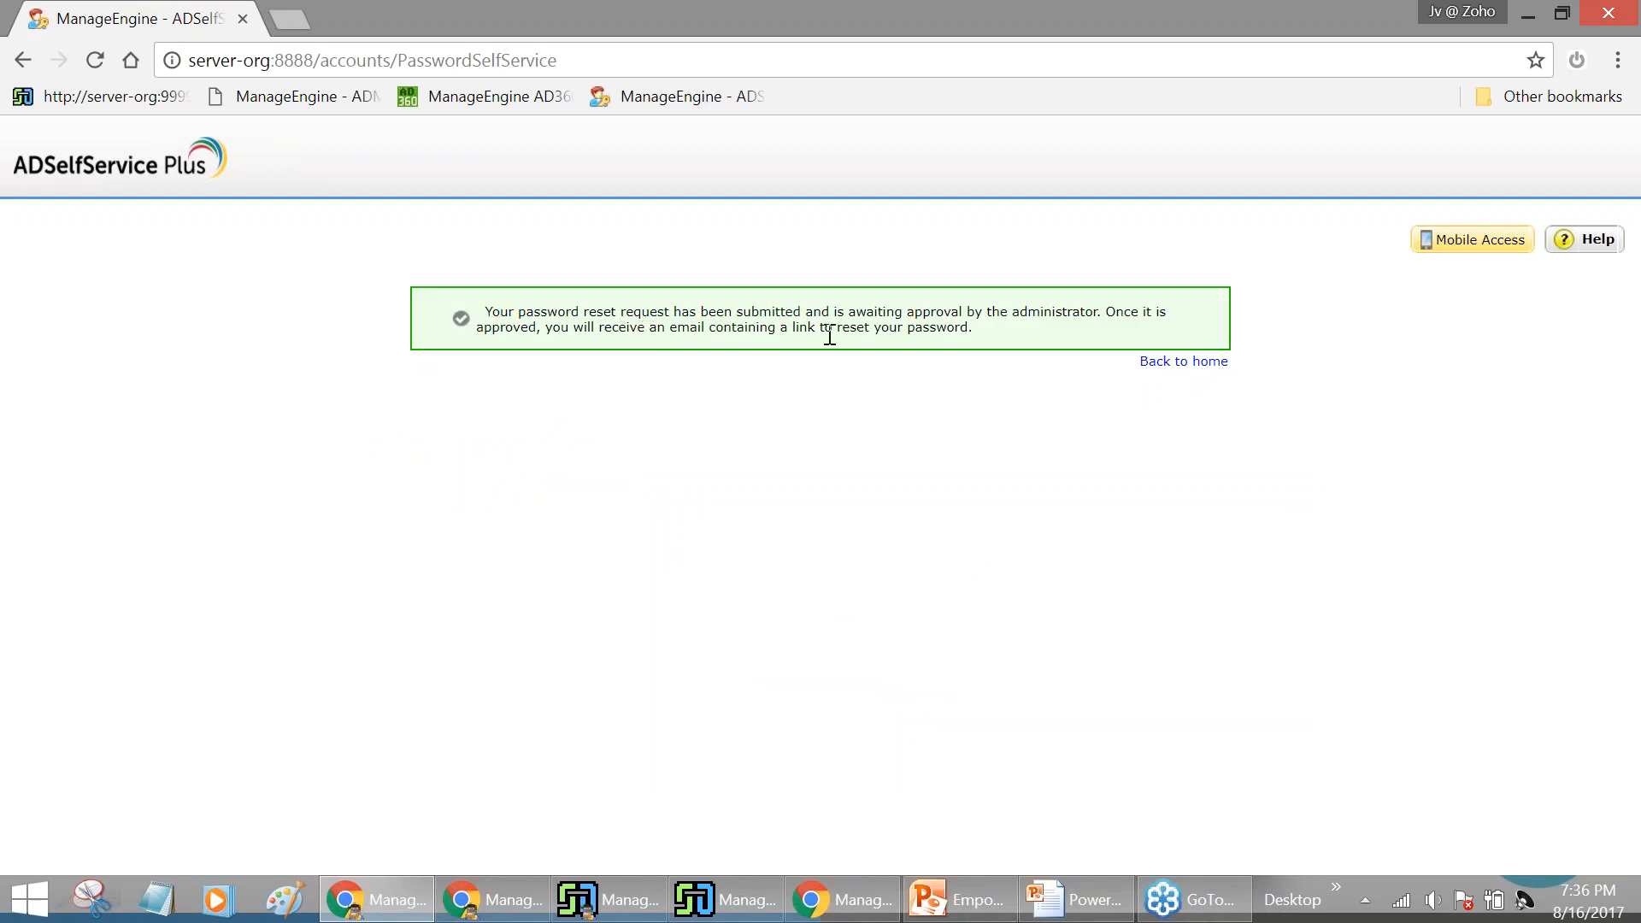
click(1210, 362)
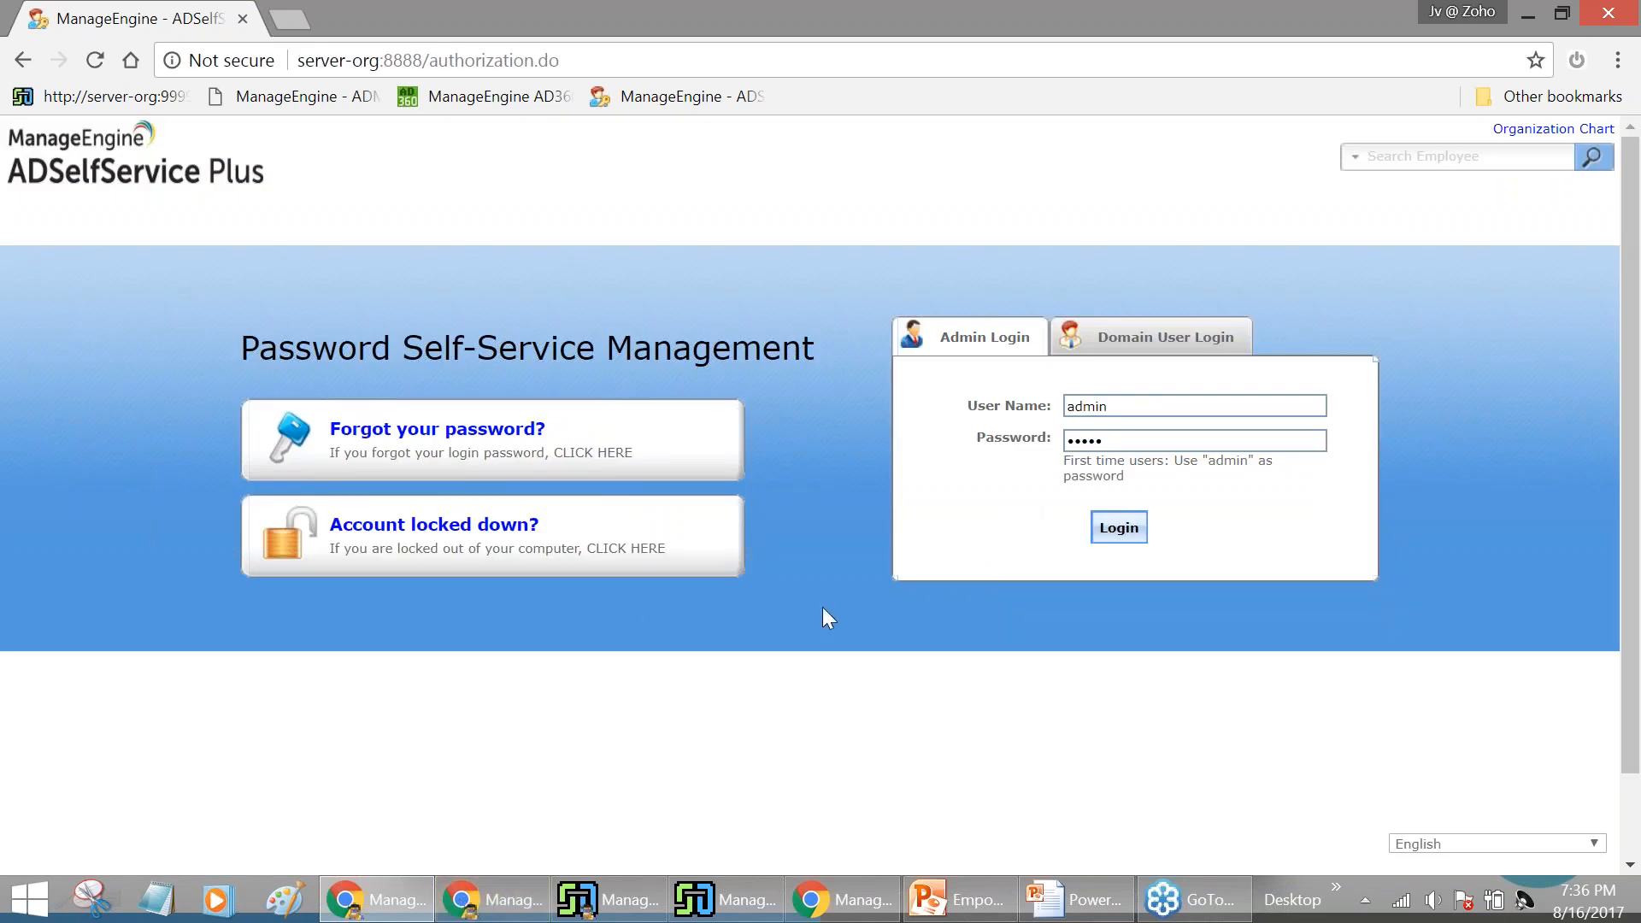
In a private window, open ADManager Plus at server-org:8080 and log in
key(ctrl+shift+n)
text(server-org:99)
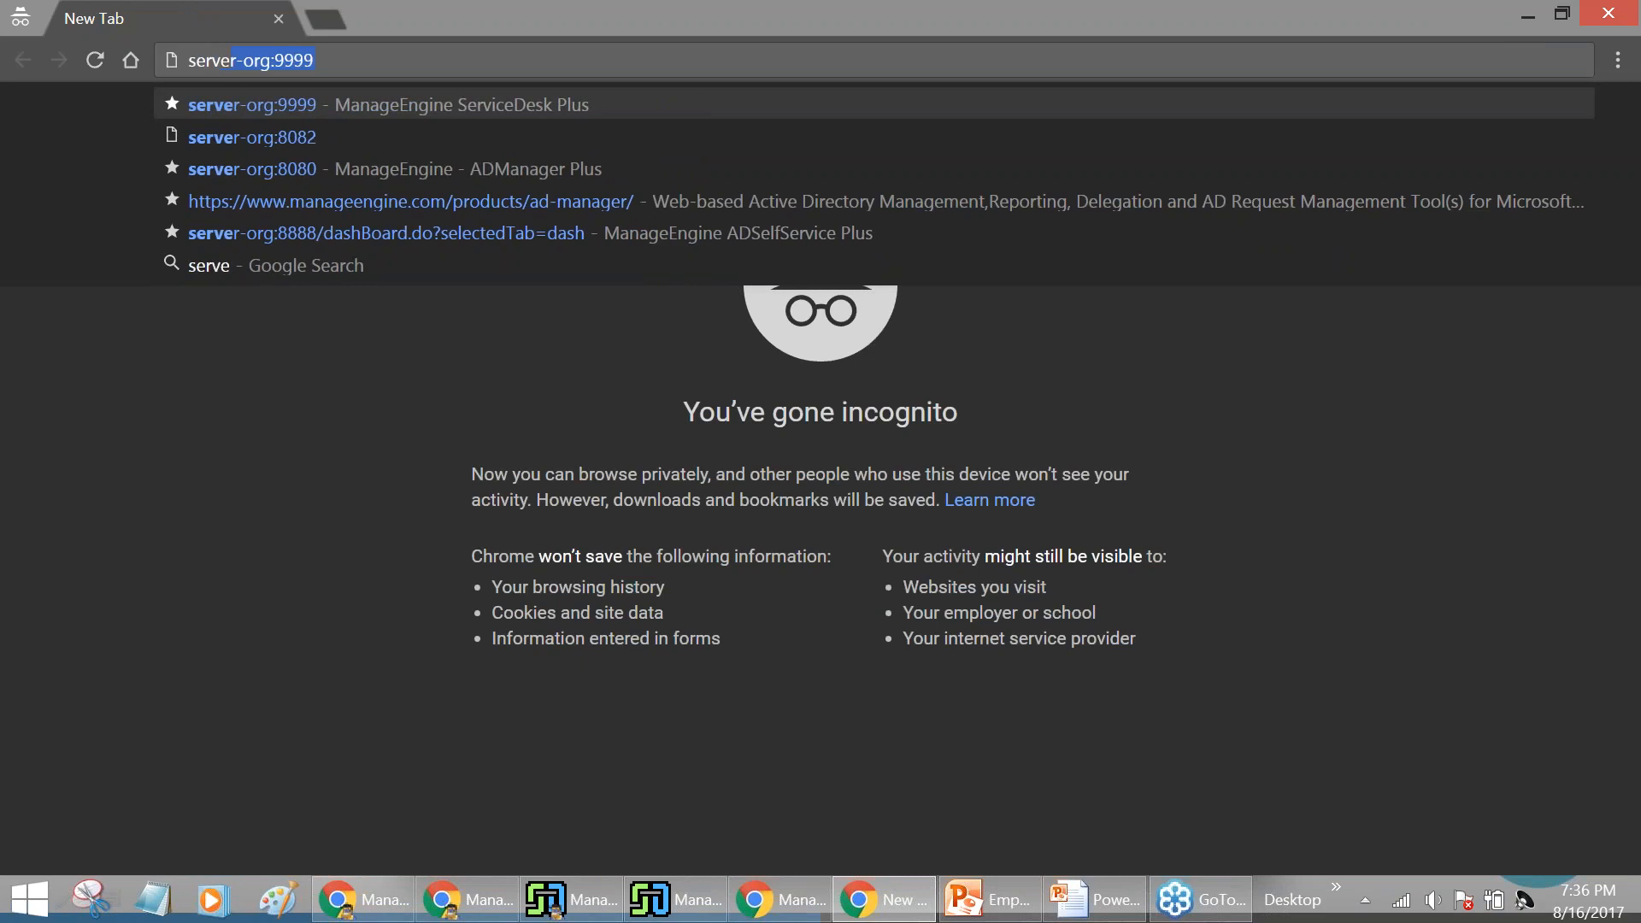
key(BackSpace)
key(BackSpace)
text(8080)
key(Return)
click(754, 513)
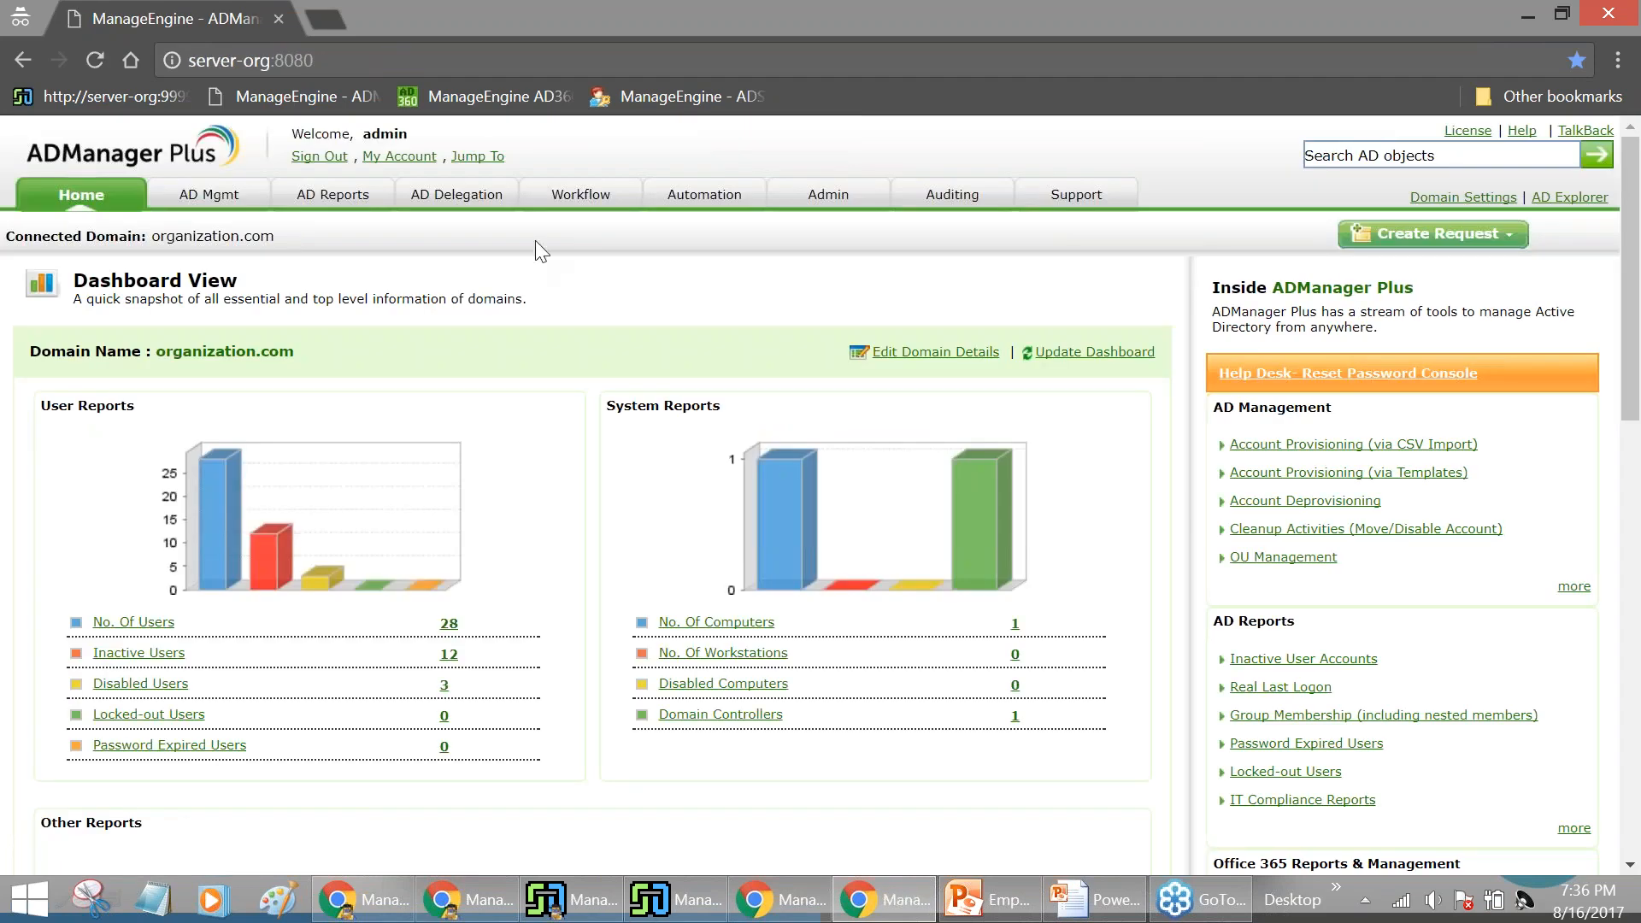
Open Reset Password Request 5 from Workflow > All Requests and execute it
click(580, 194)
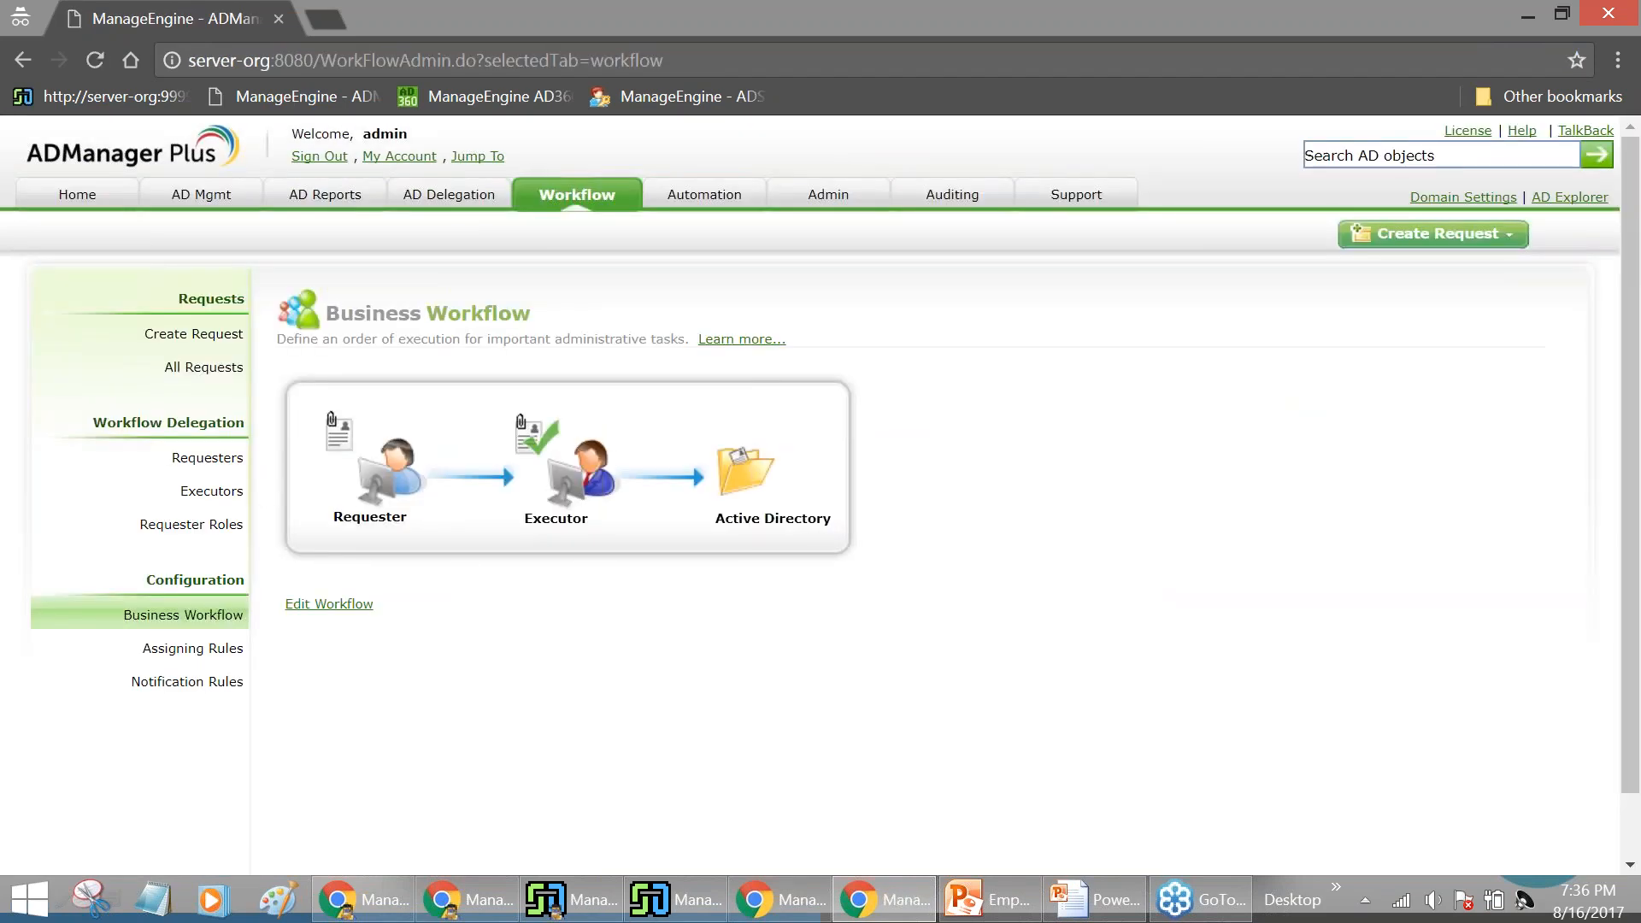
click(205, 366)
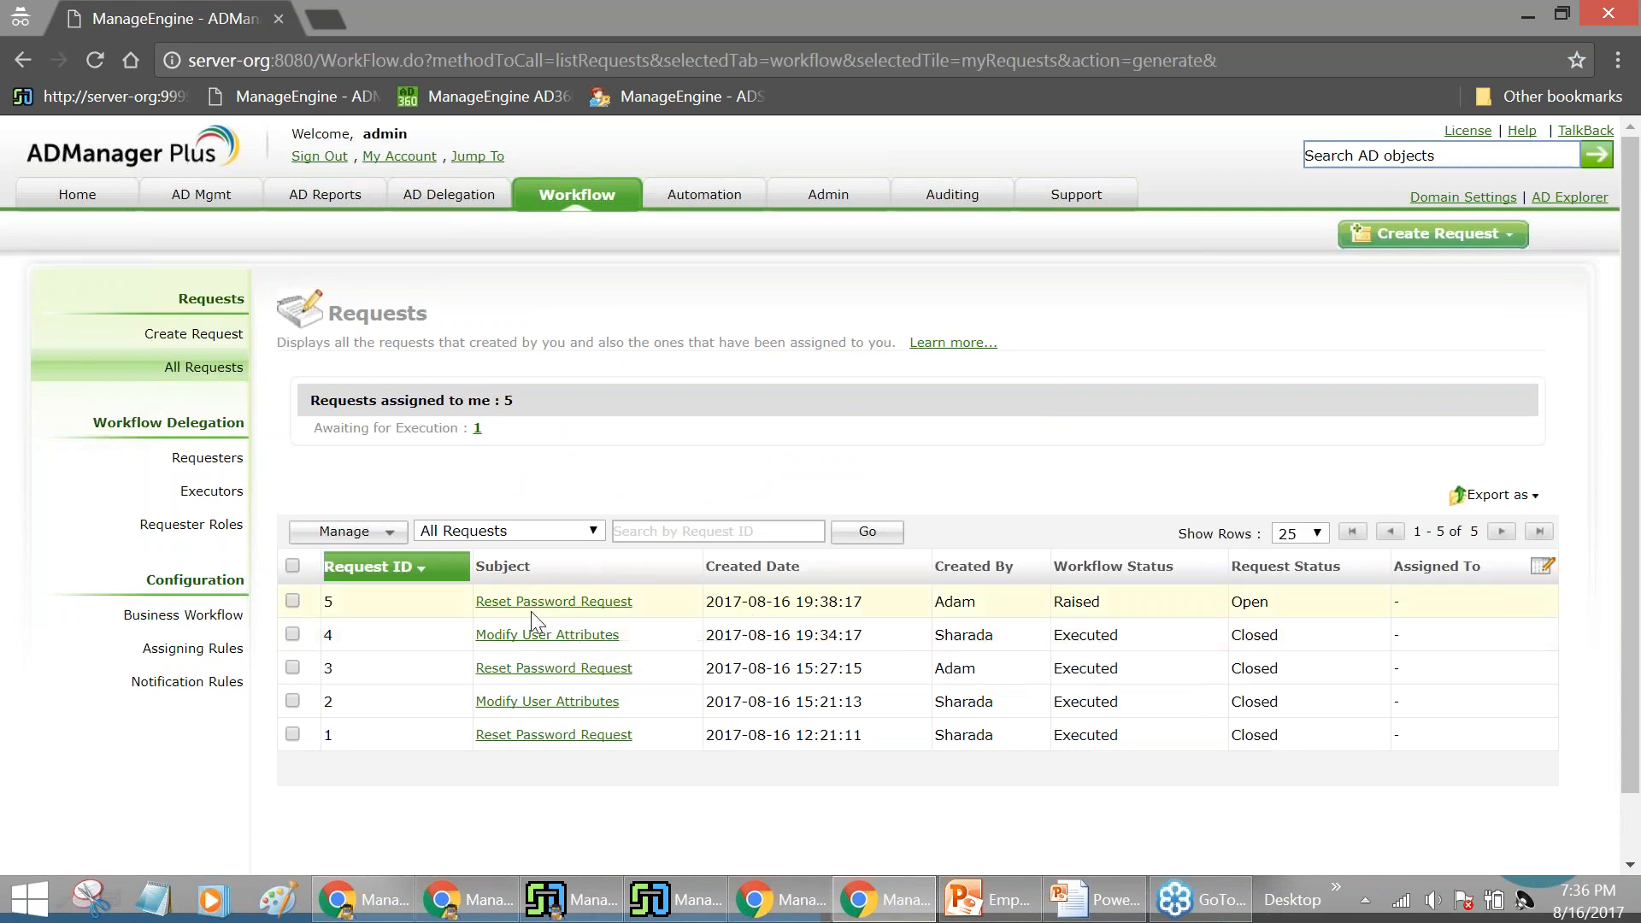
click(560, 606)
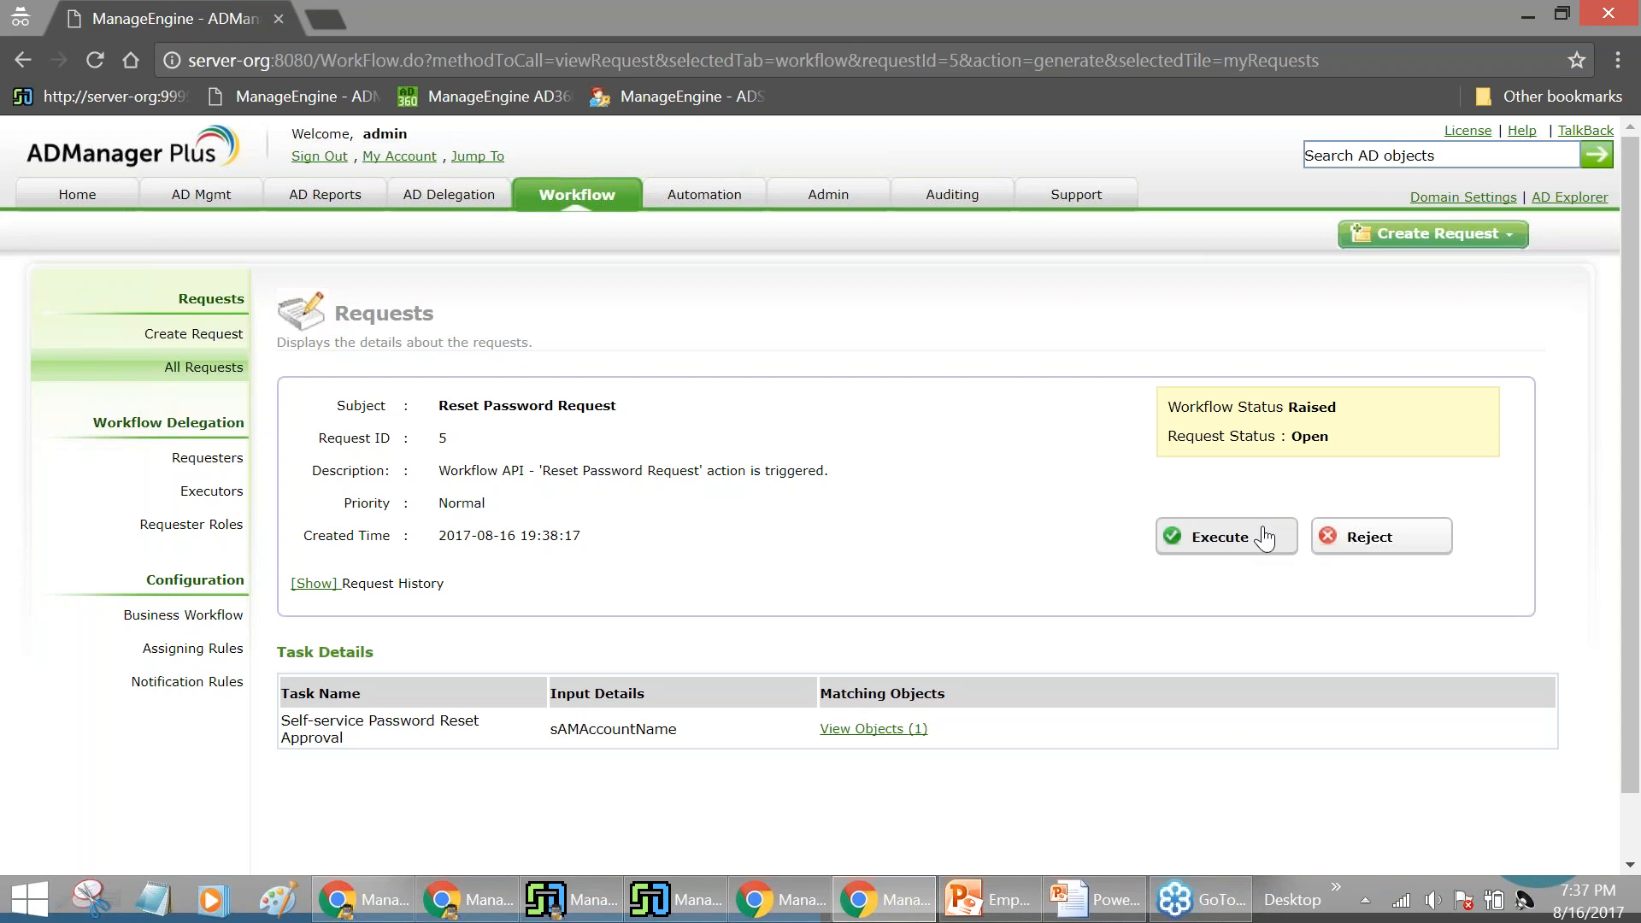
click(1265, 537)
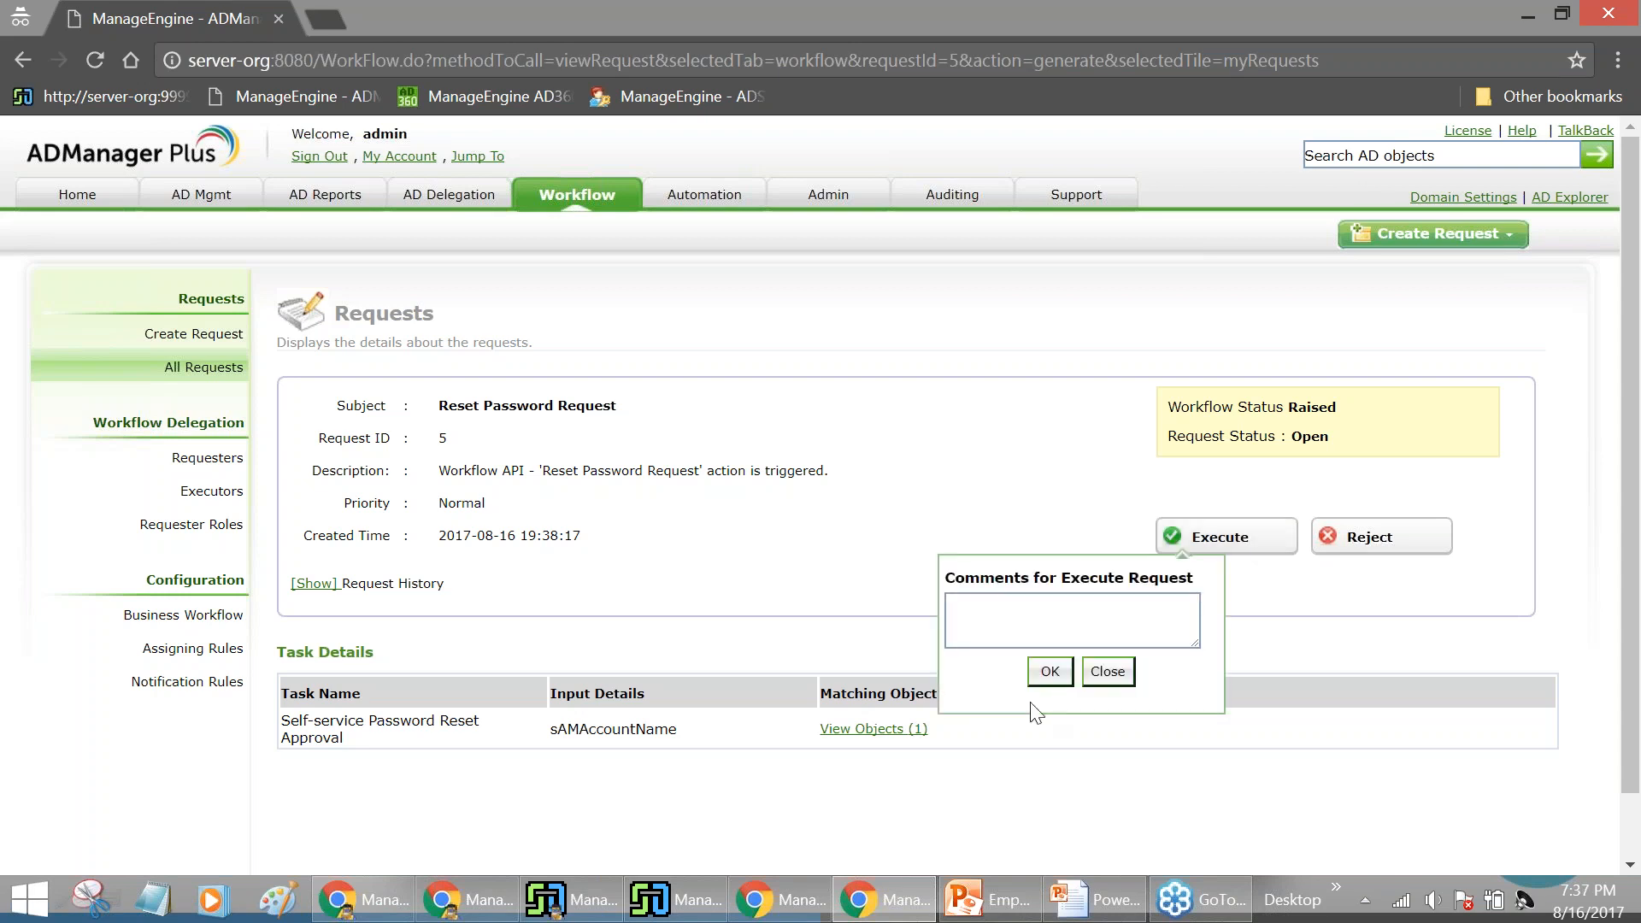
click(1052, 671)
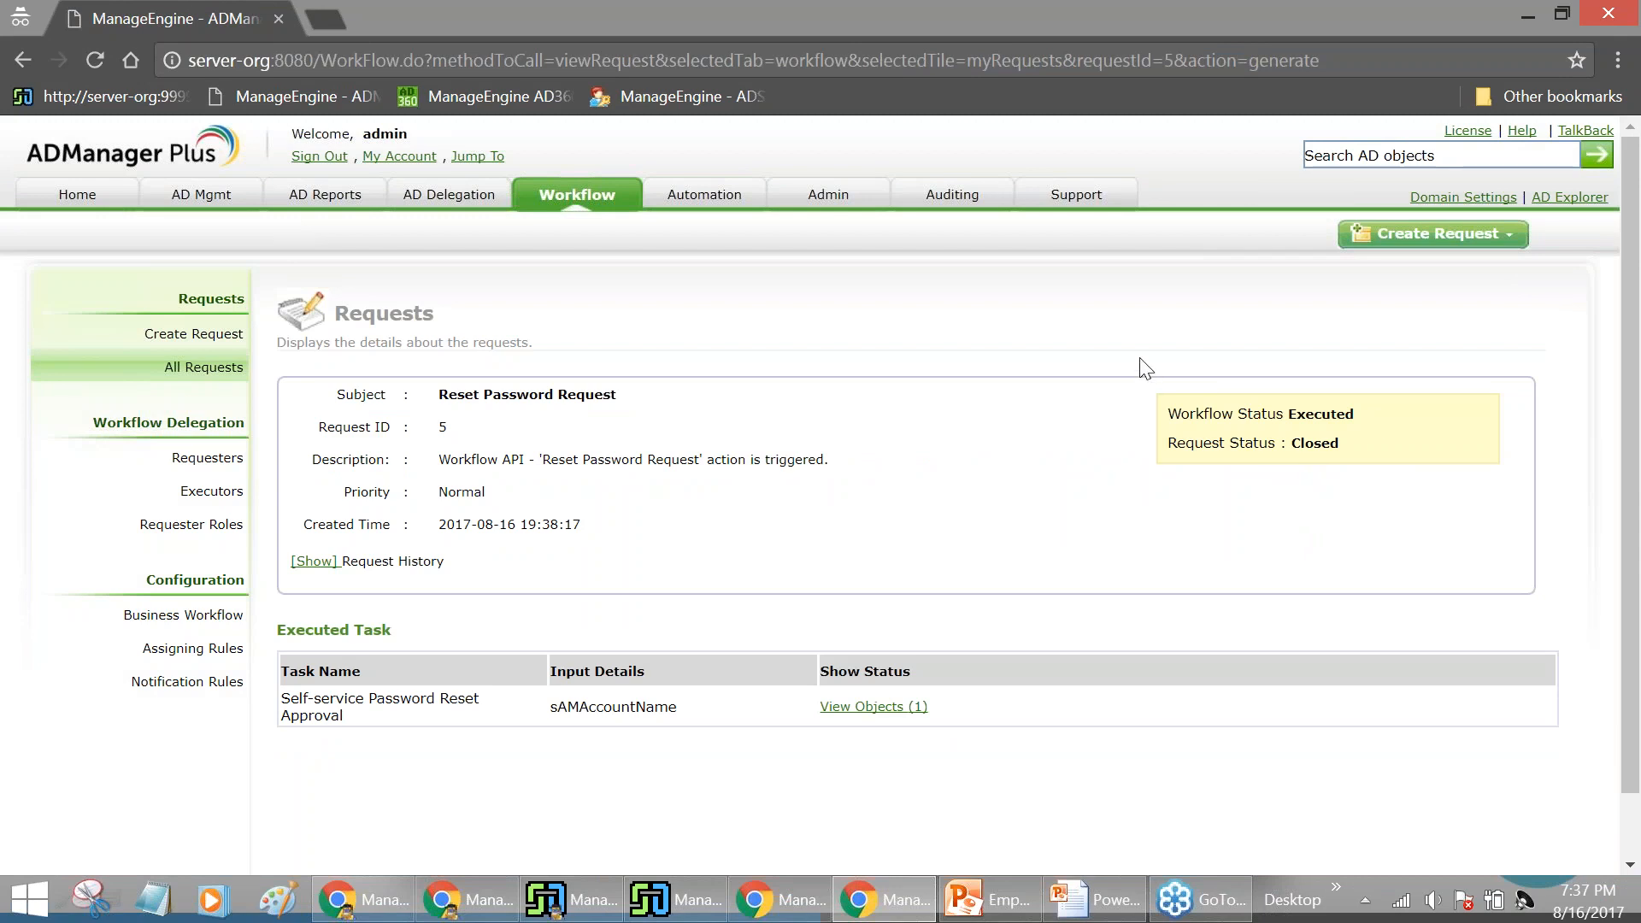
click(1610, 611)
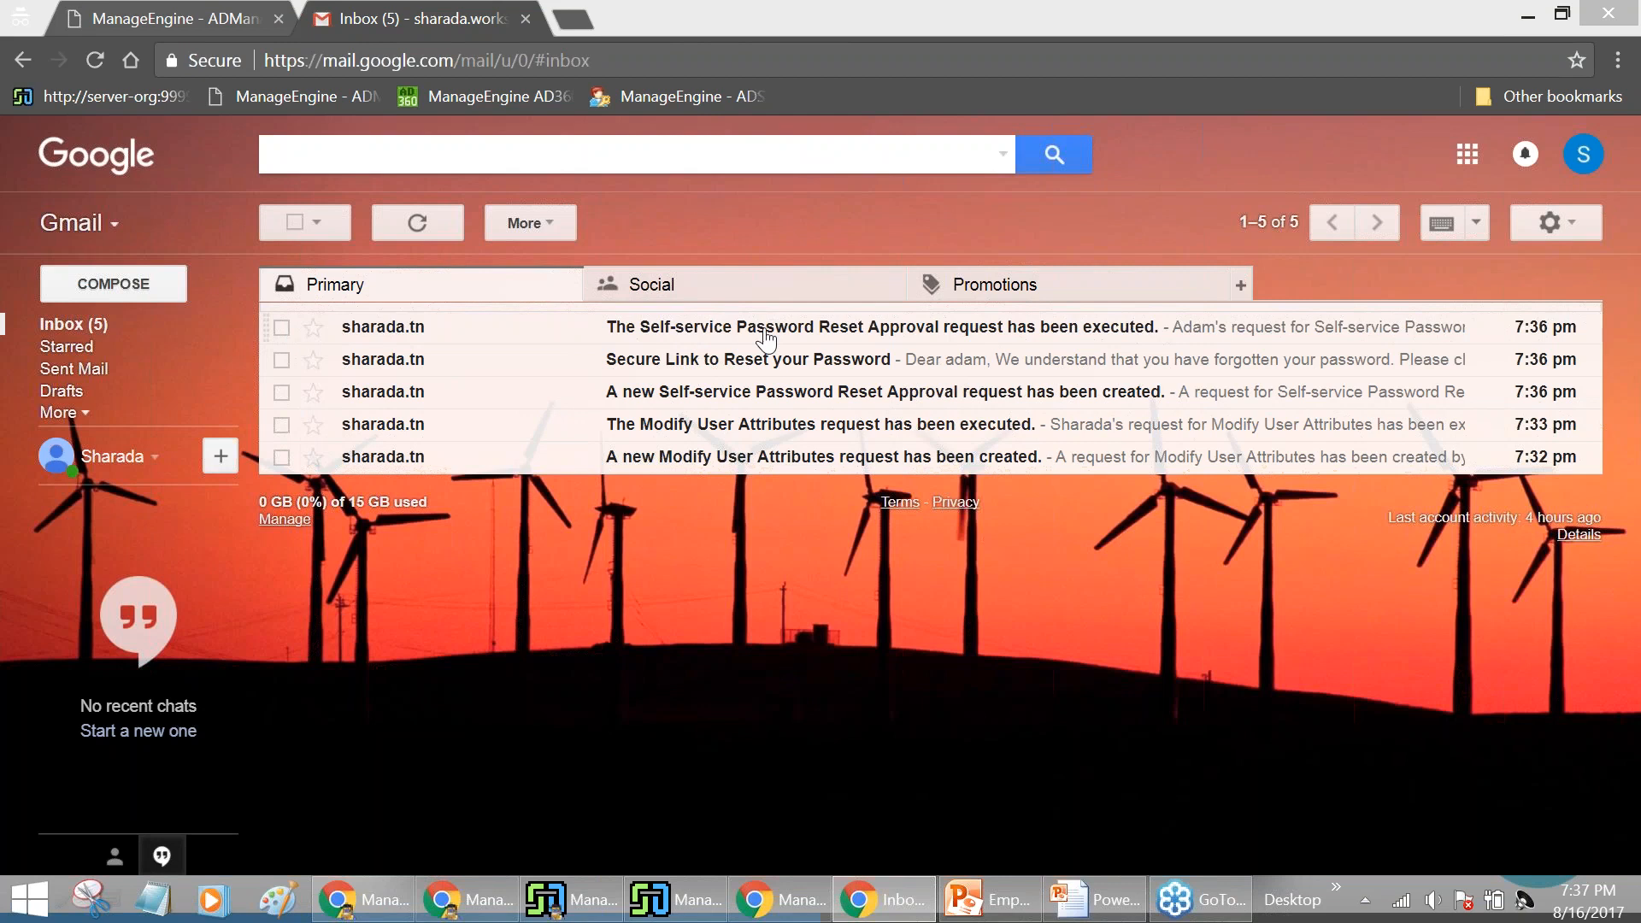
Read the 'request has been executed' email, then open 'Secure Link to Reset your Password'
click(765, 338)
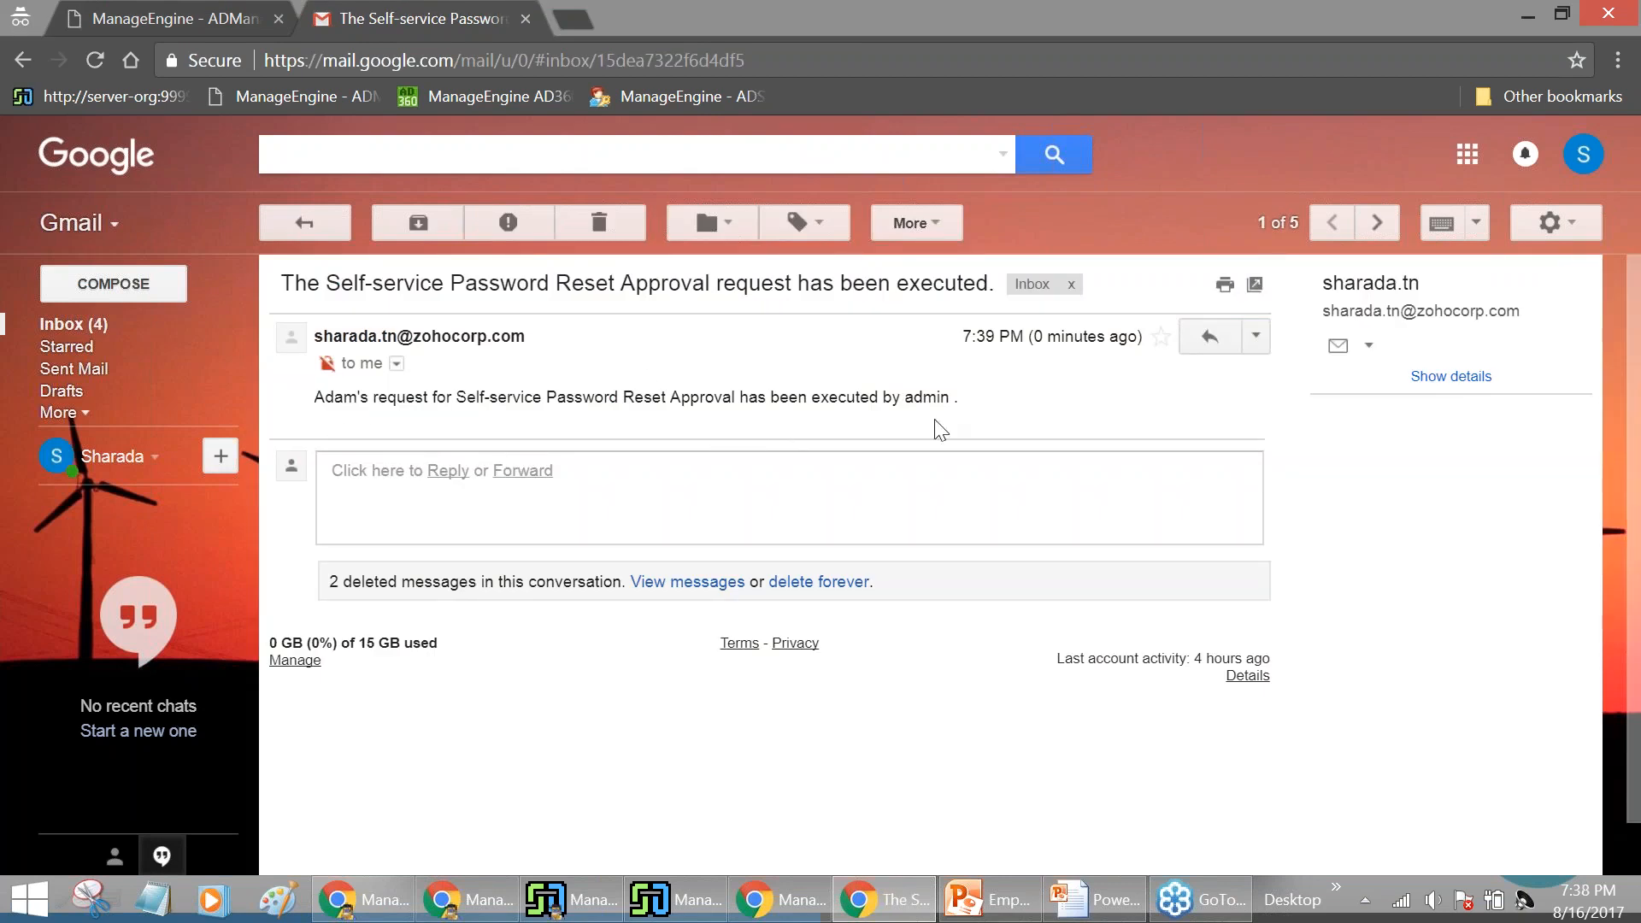
click(96, 325)
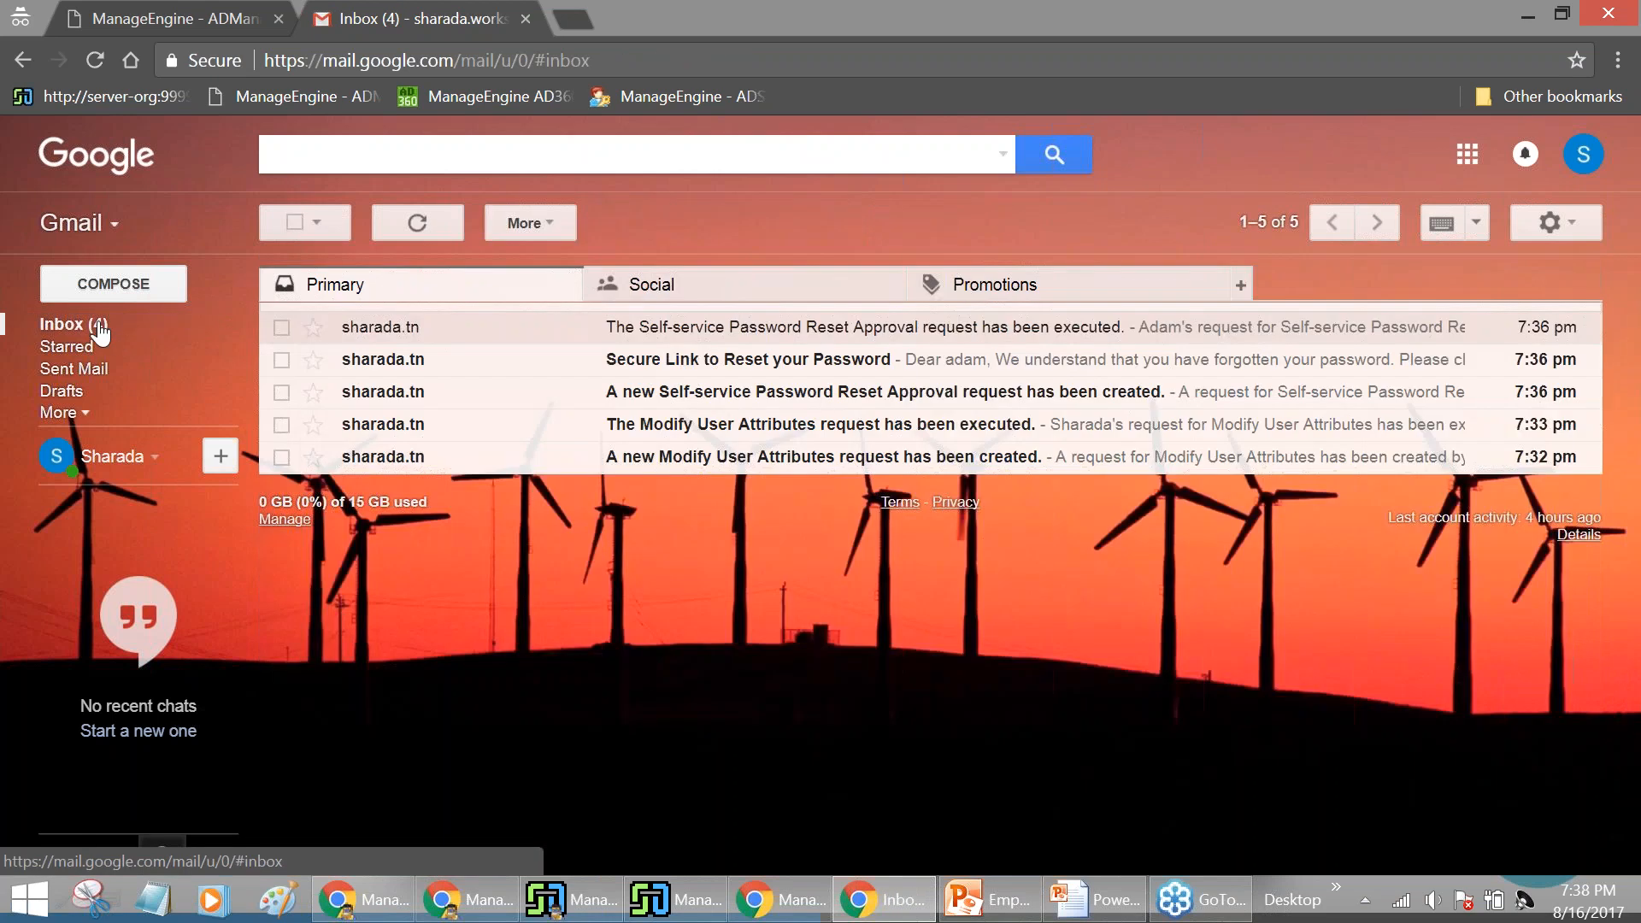
click(654, 368)
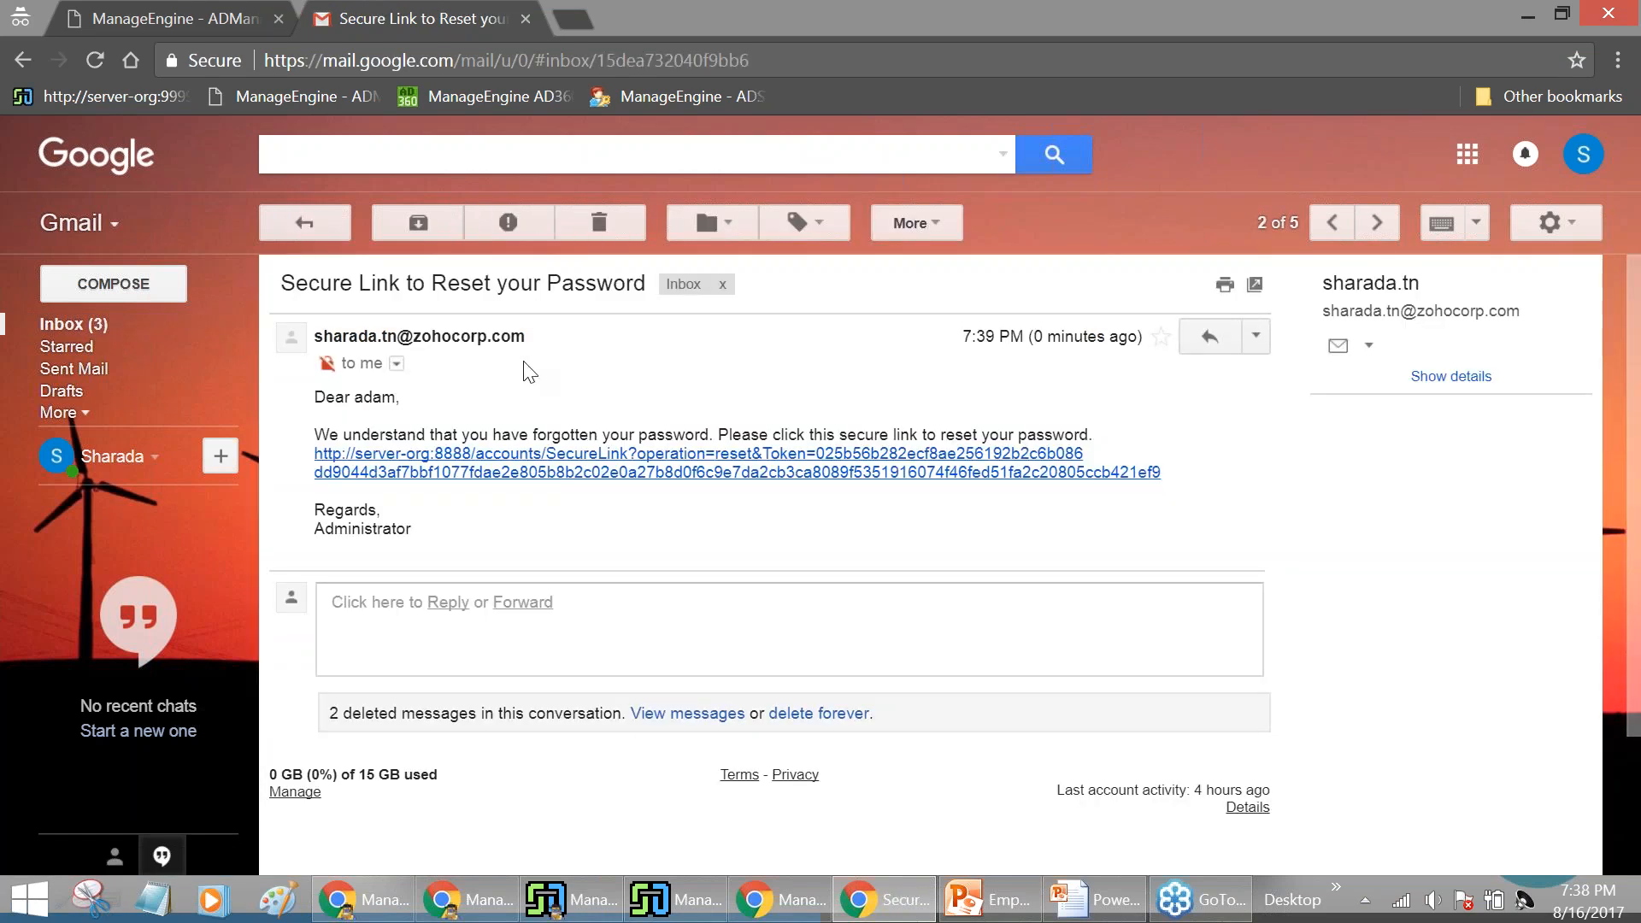
From the secure reset link, enter and confirm the new password, fill the captcha, and submit the reset
click(582, 460)
scroll(654, 436, down, 1)
scroll(677, 403, up, 1)
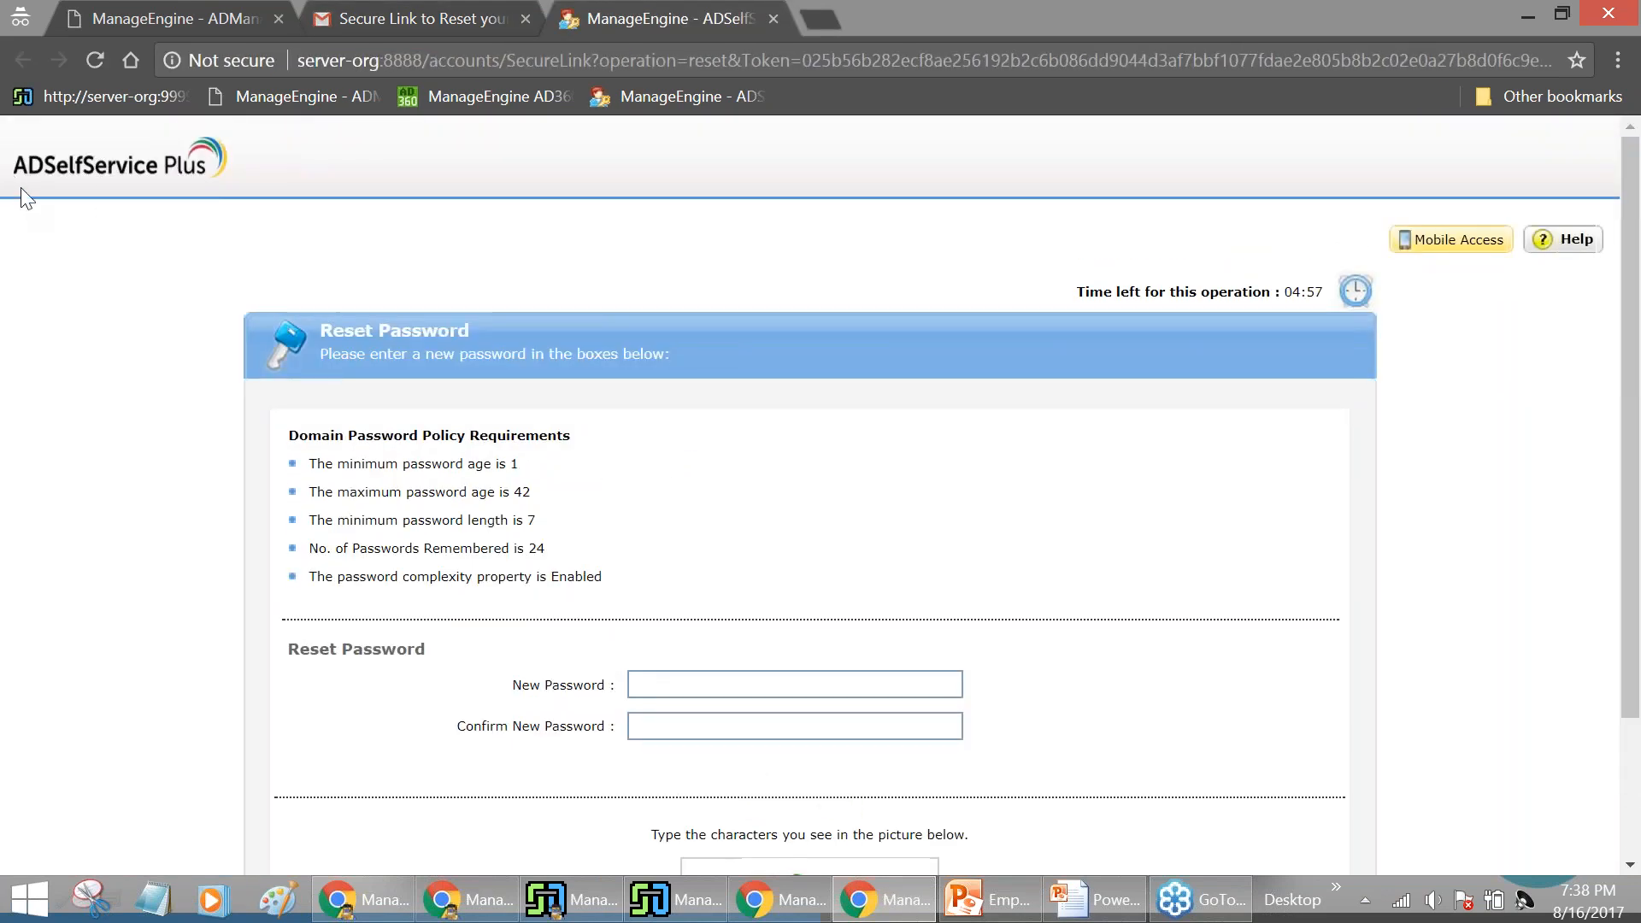
scroll(943, 237, down, 1)
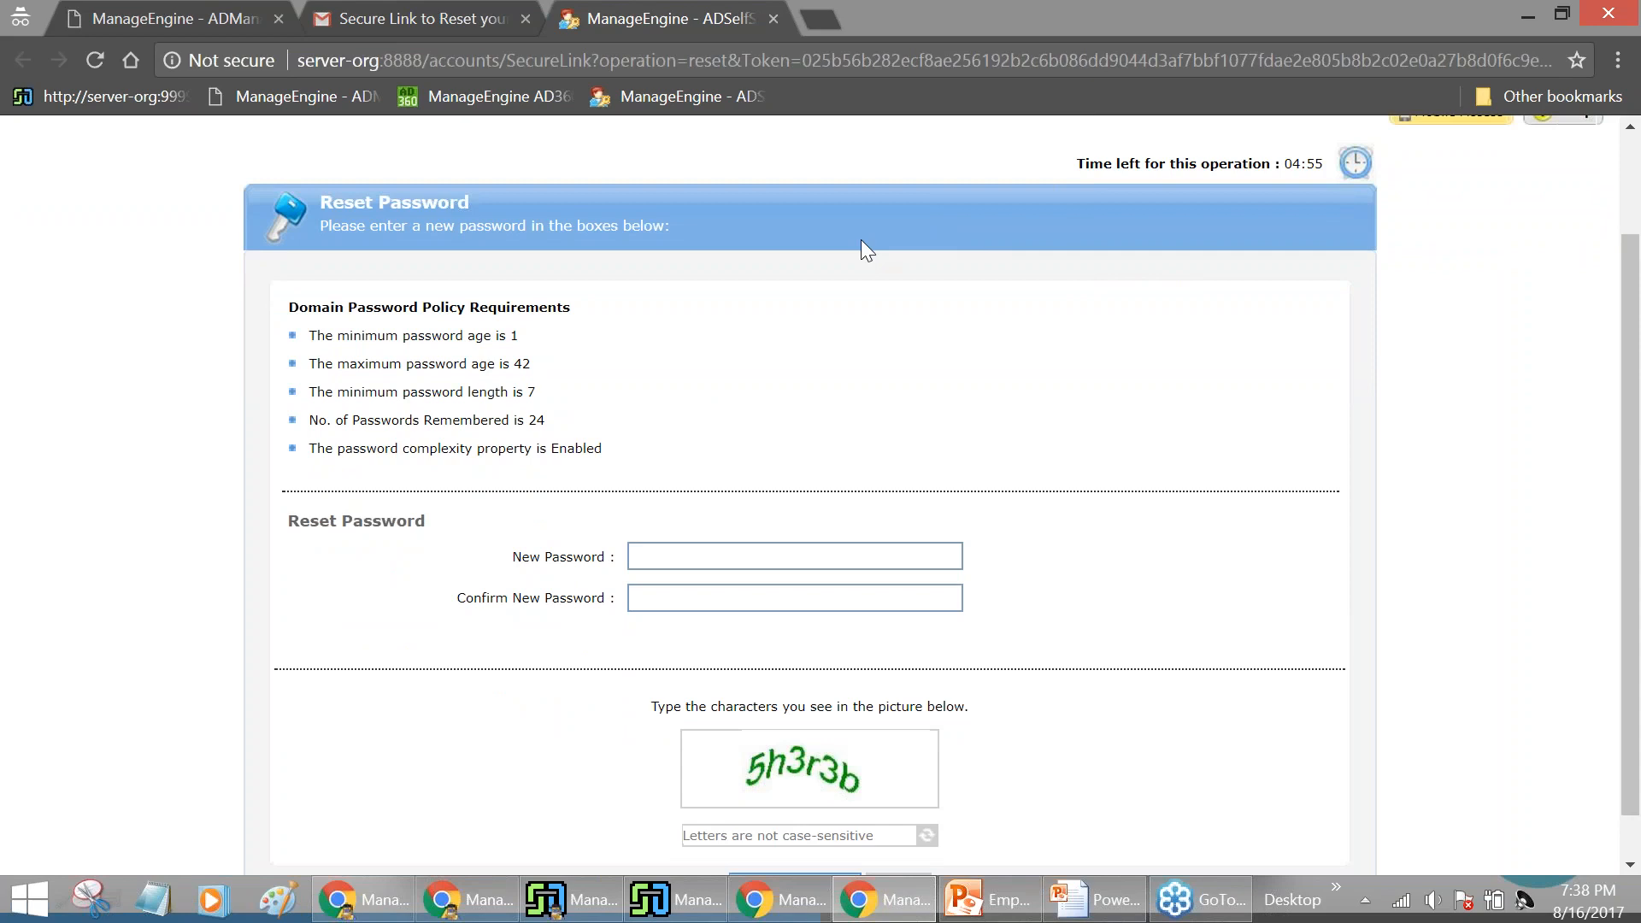
scroll(1130, 282, down, 1)
click(884, 502)
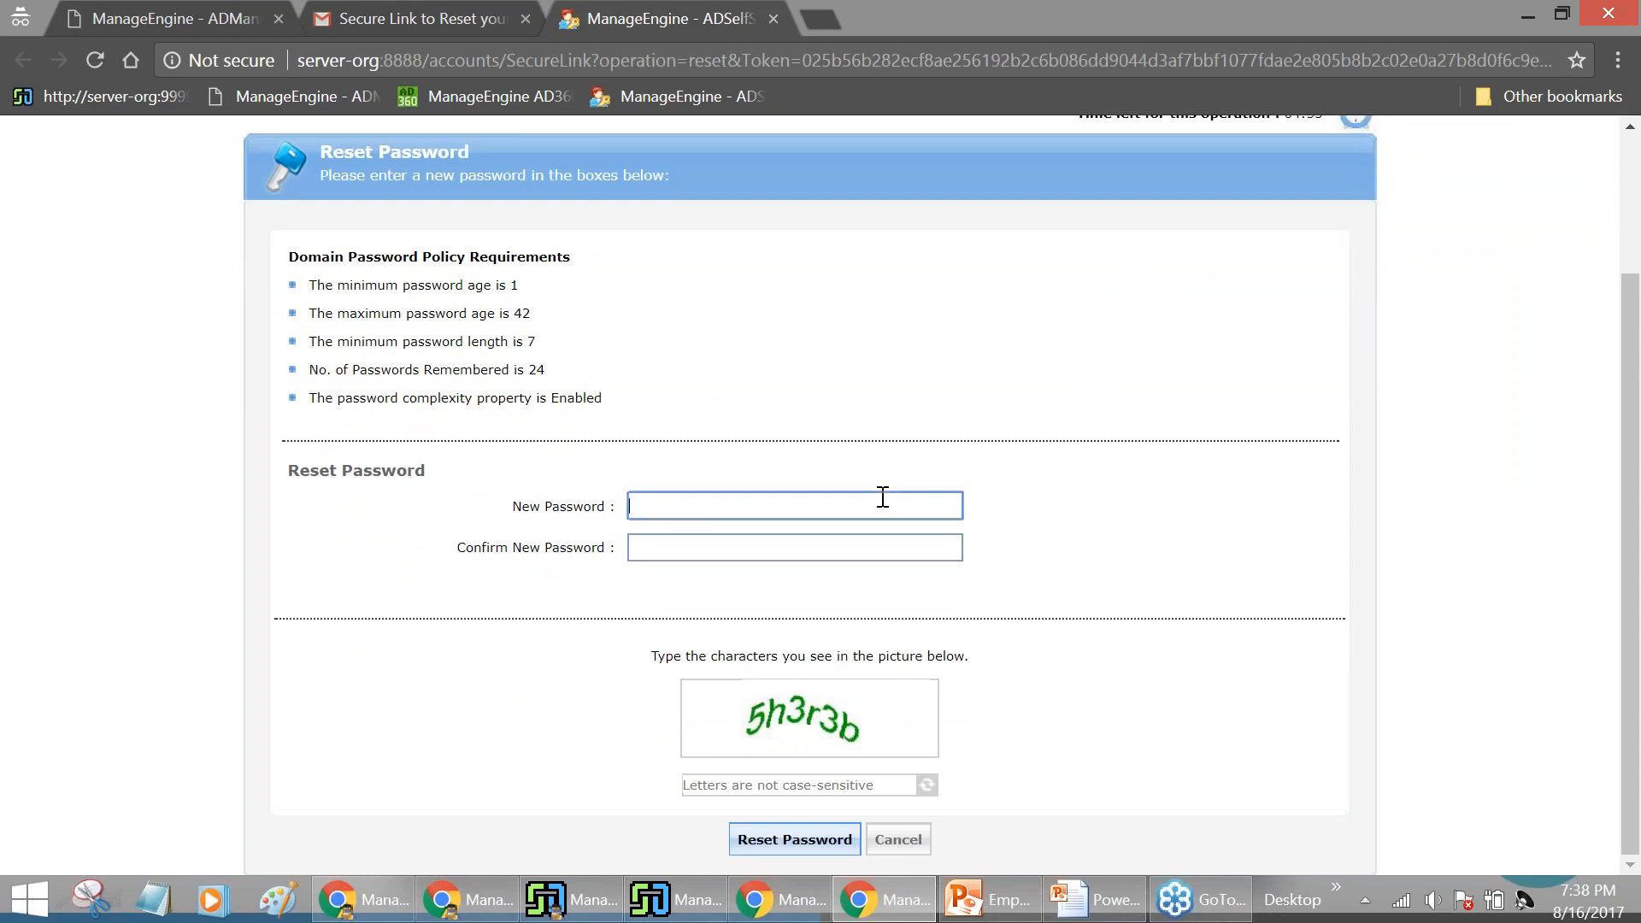
text(••••••••••••)
key(Tab)
text(•••••••)
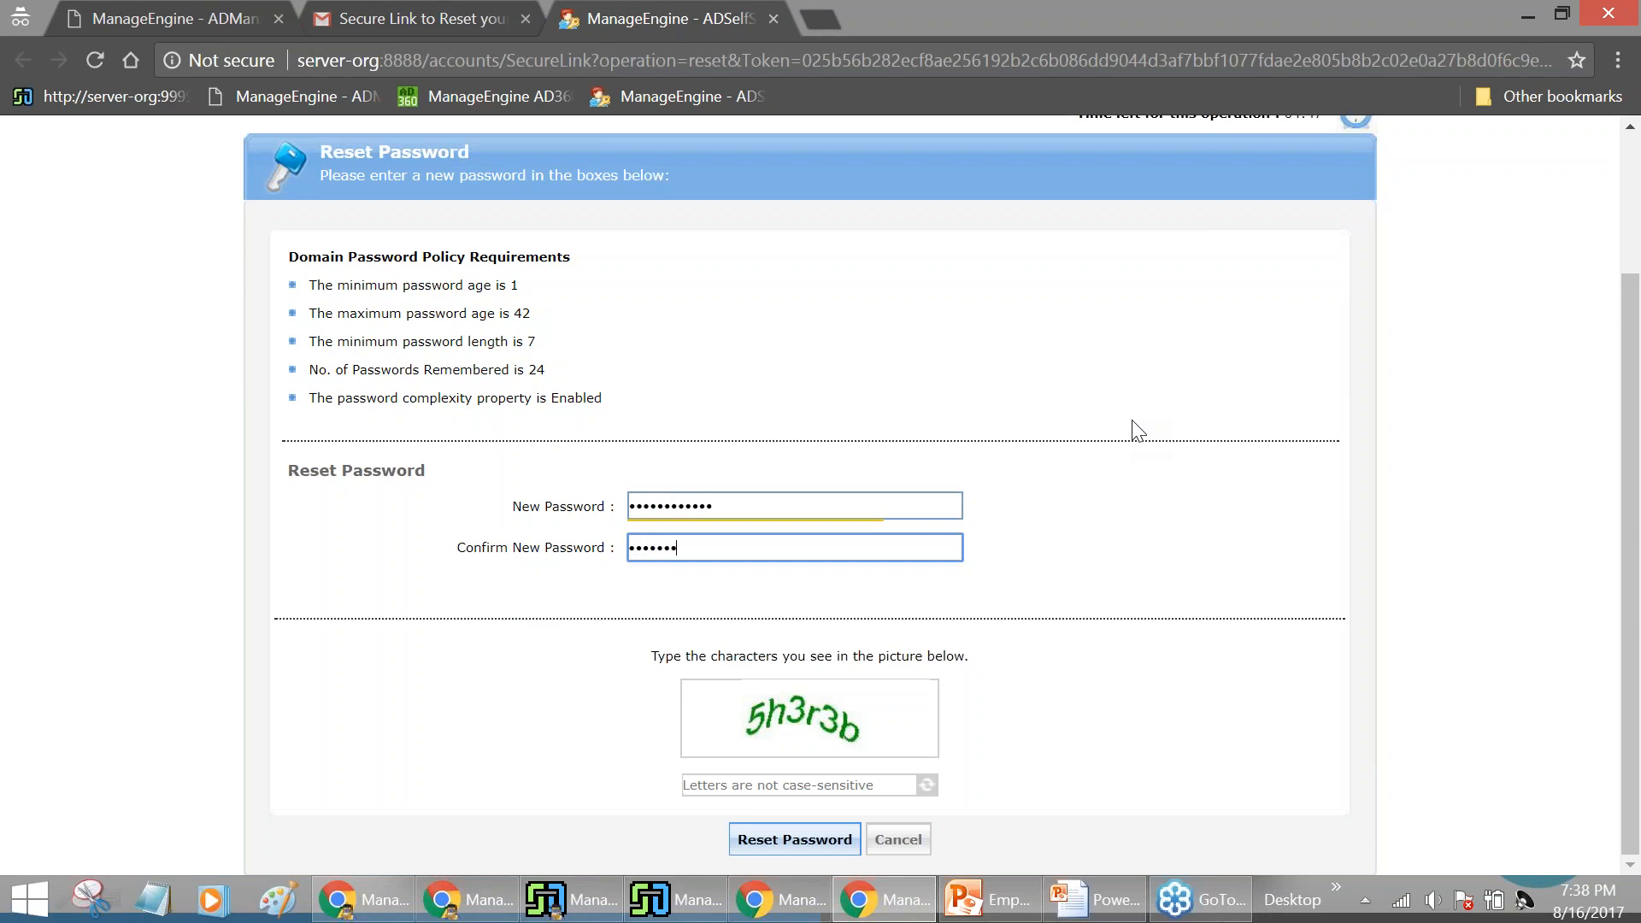
text(•••••)
key(Tab)
text(5h)
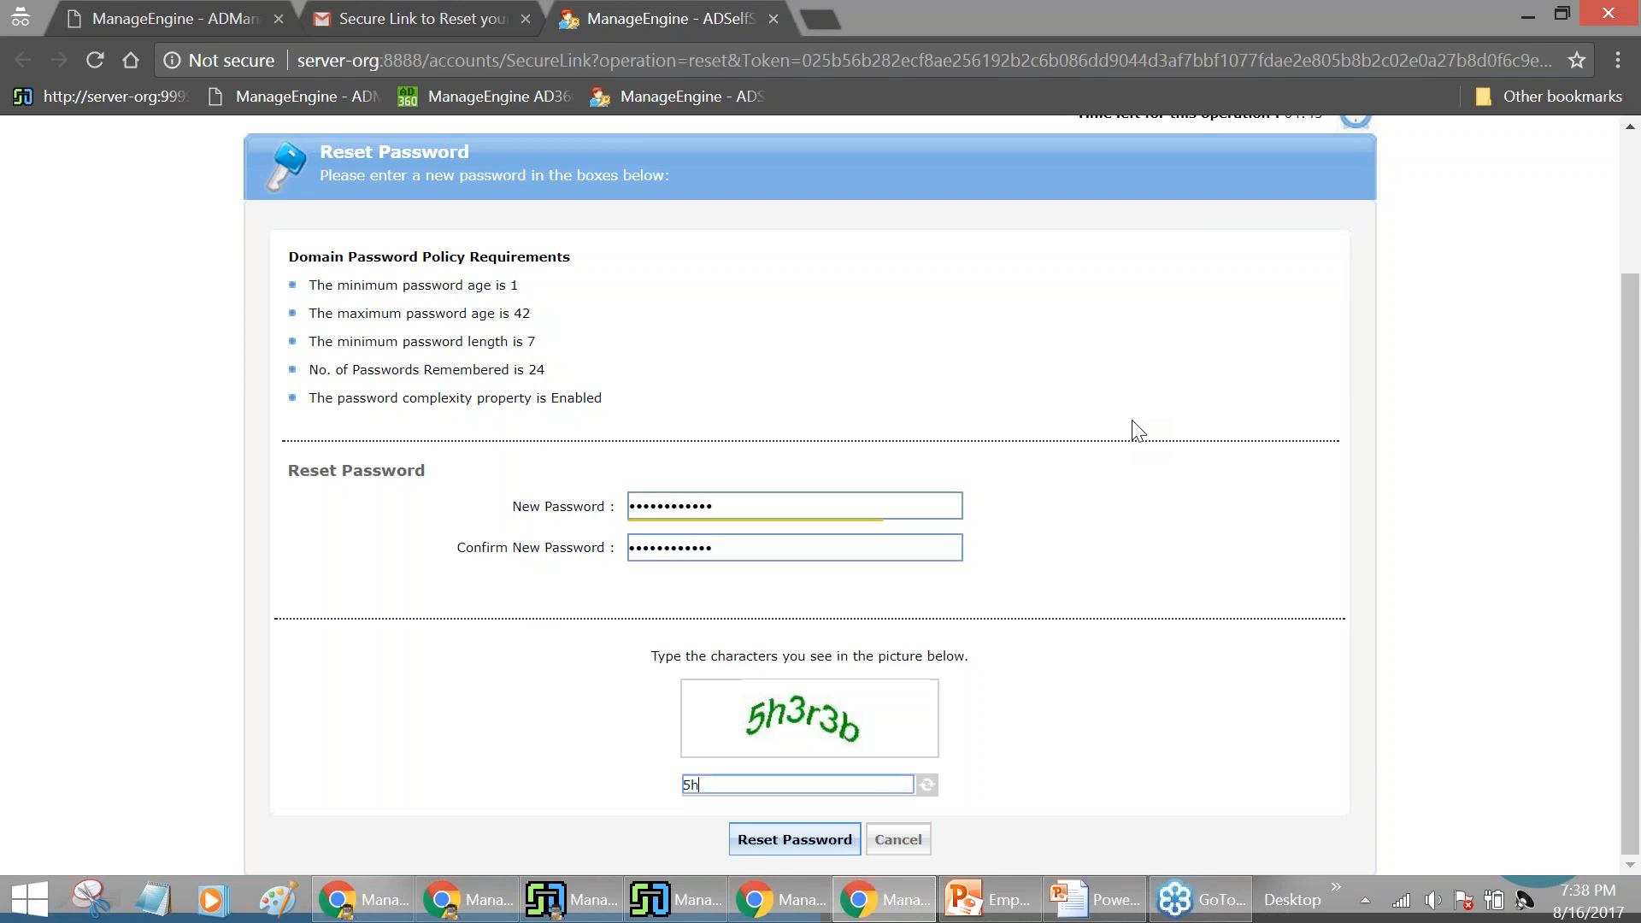
text(3r3b)
click(794, 839)
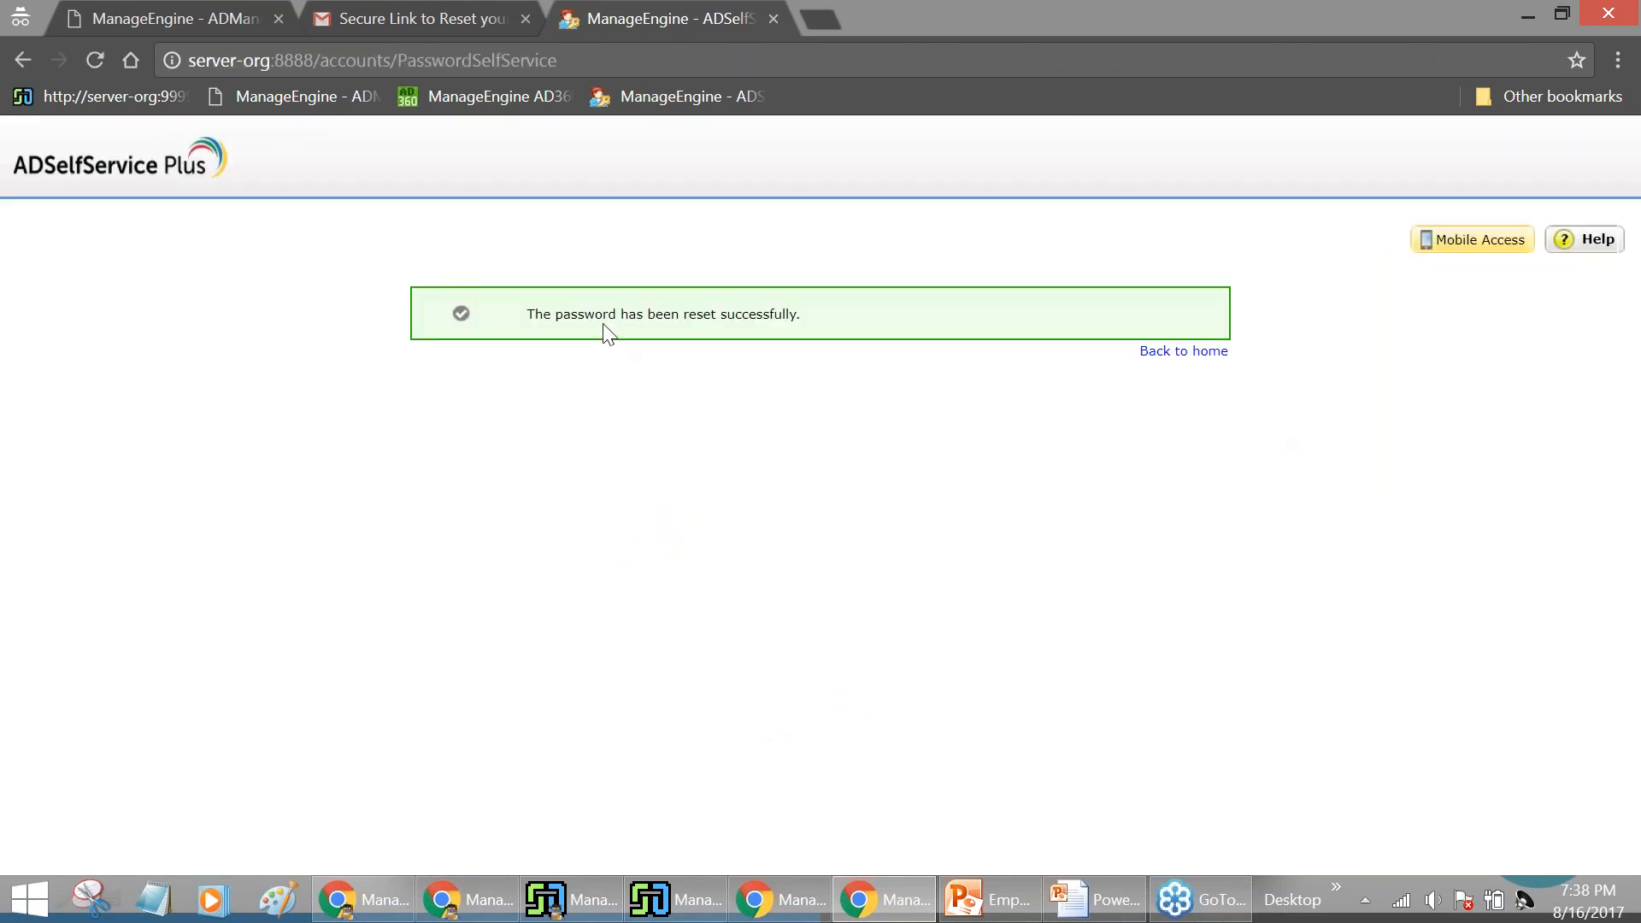
Return to the ADSelfService Plus login page, then close the Gmail reset email tab
click(1183, 353)
click(953, 253)
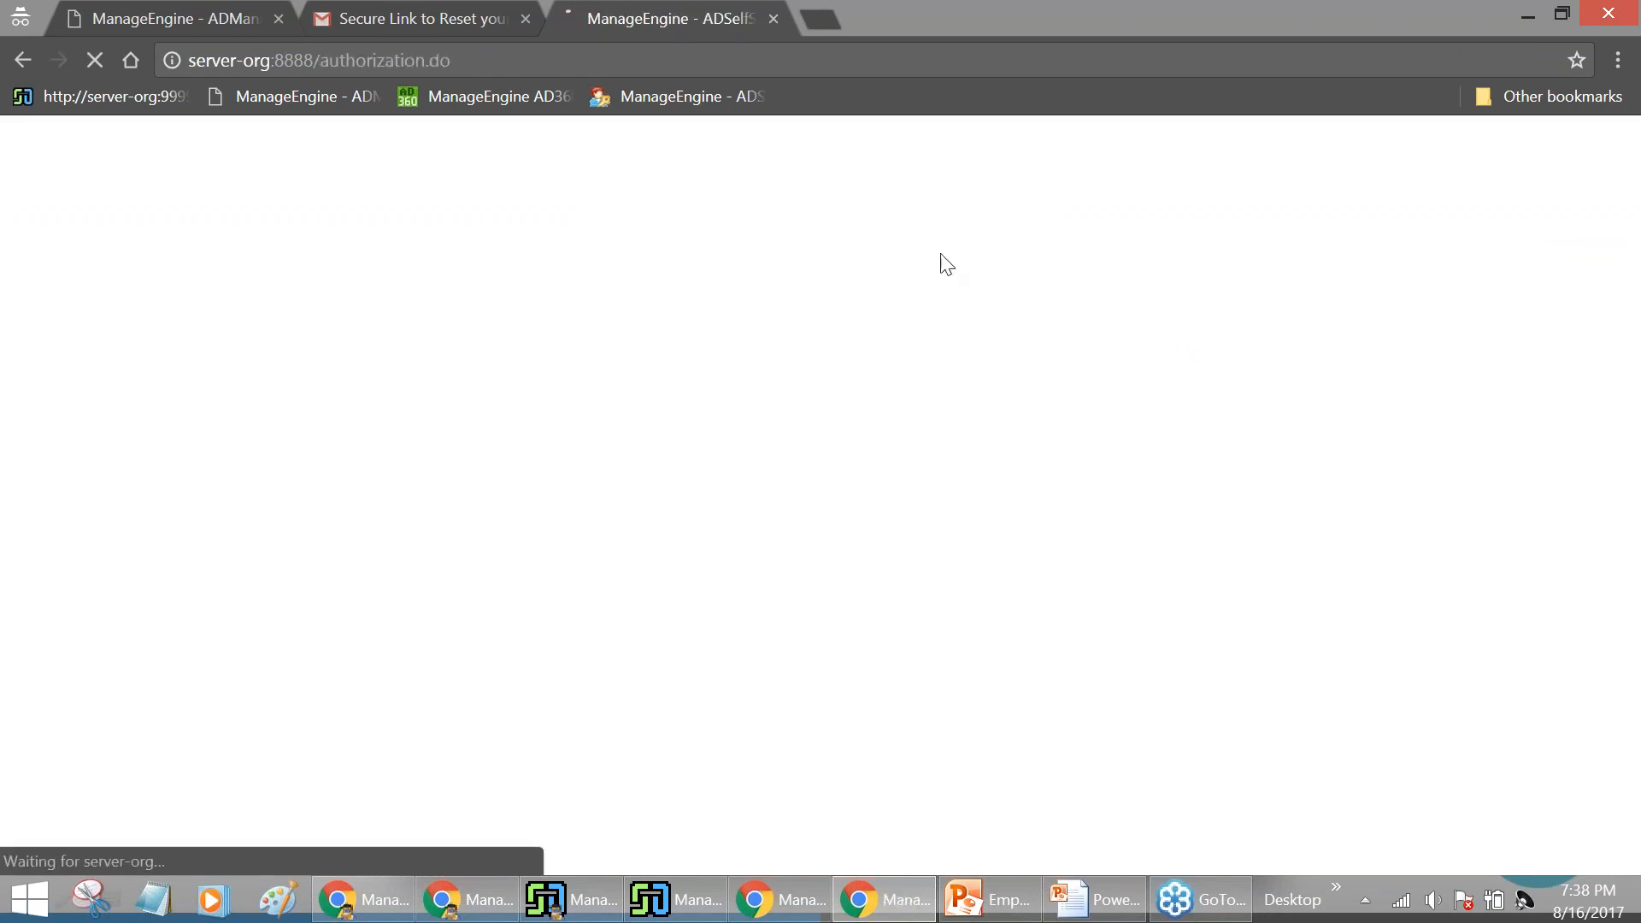
click(304, 155)
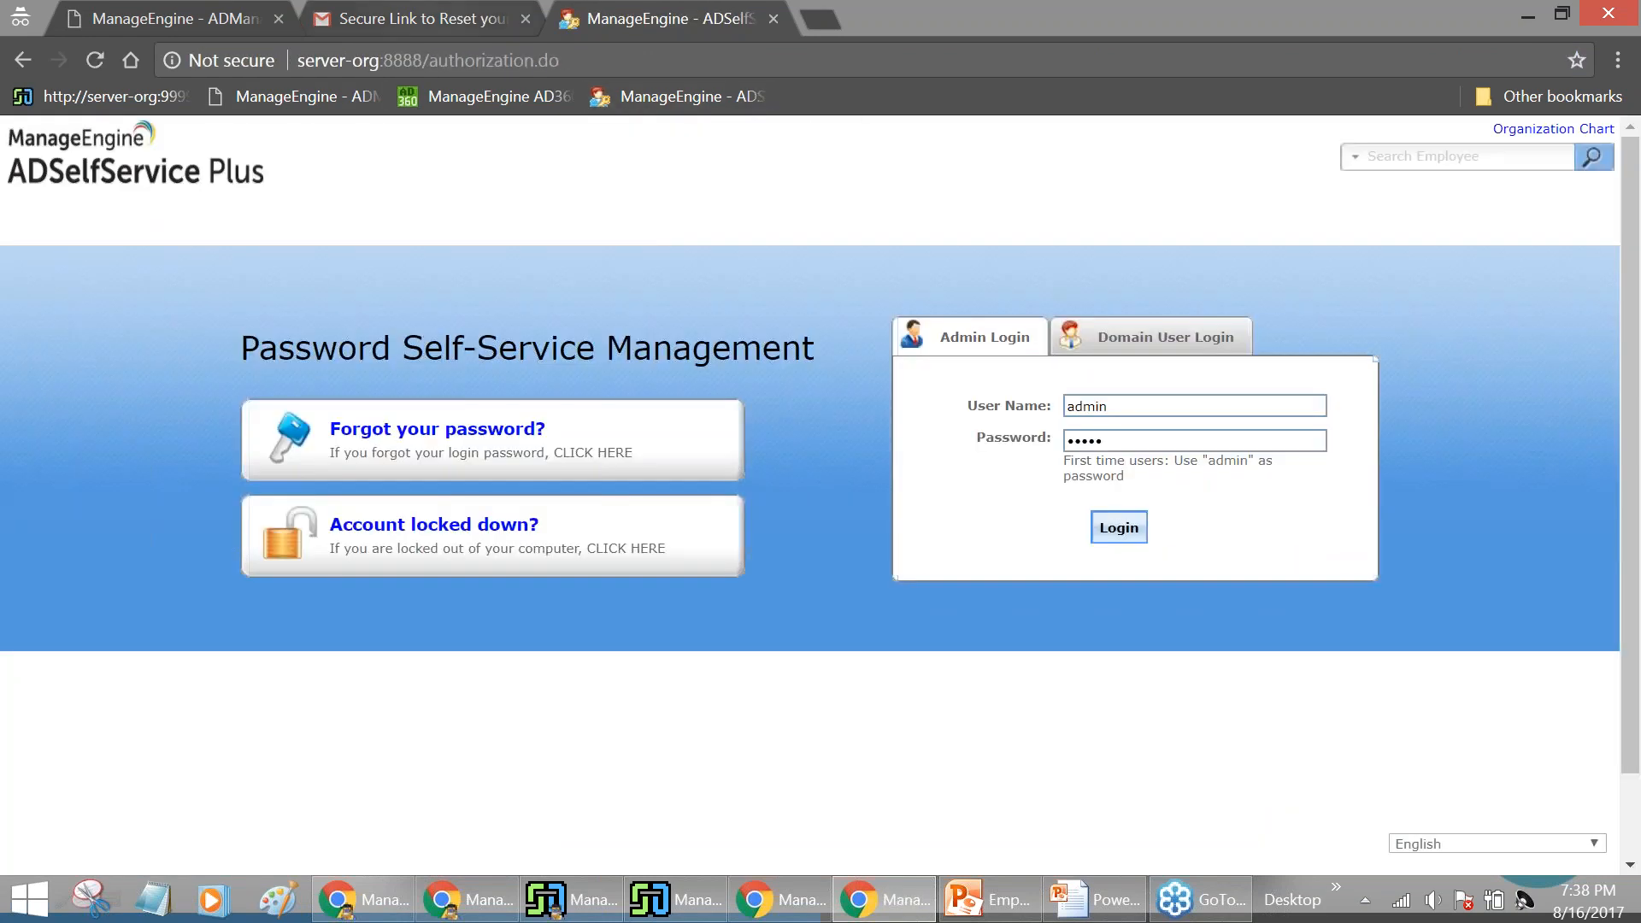
click(419, 18)
click(1584, 154)
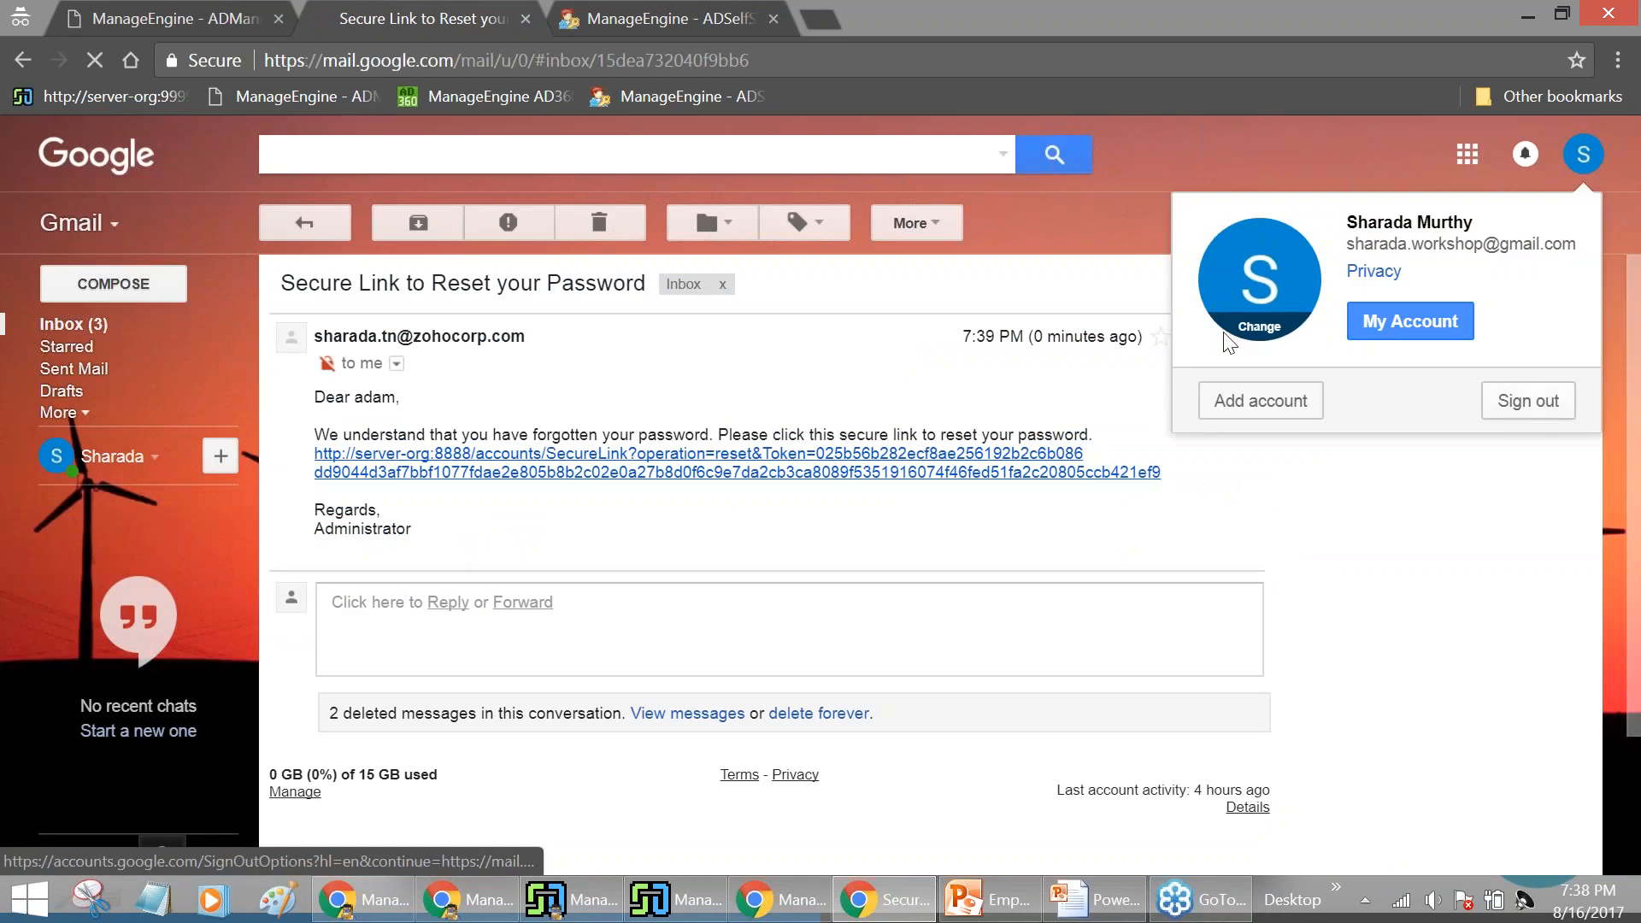
click(527, 19)
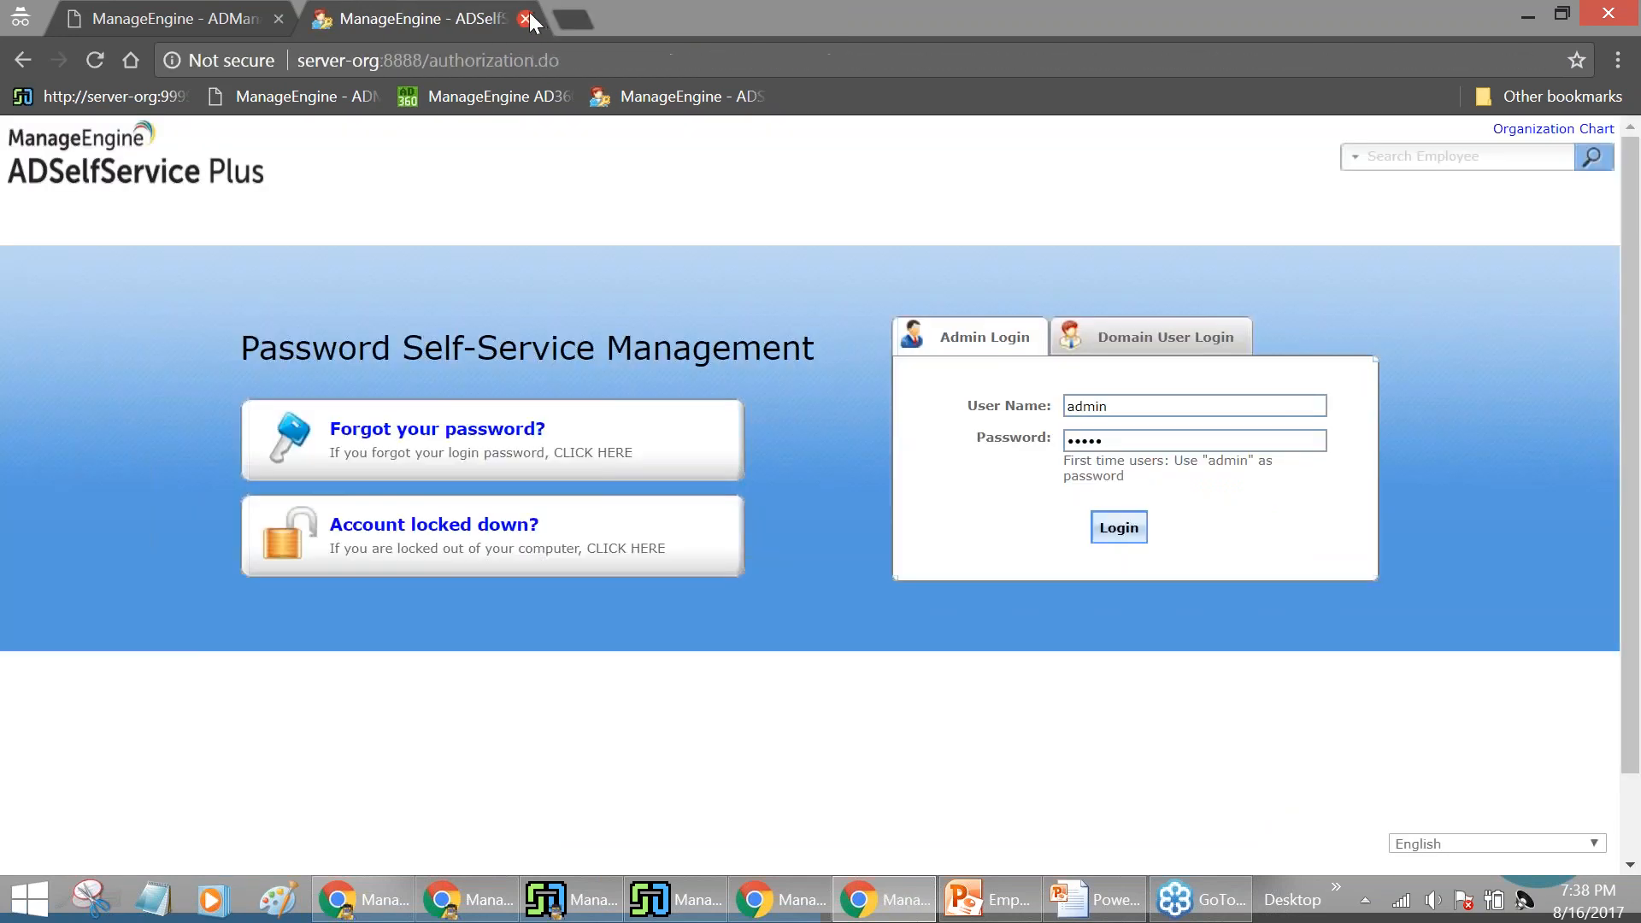
Close the ADSelfService Plus tab and sign in to ServiceDesk Plus as administrator
click(527, 19)
click(75, 96)
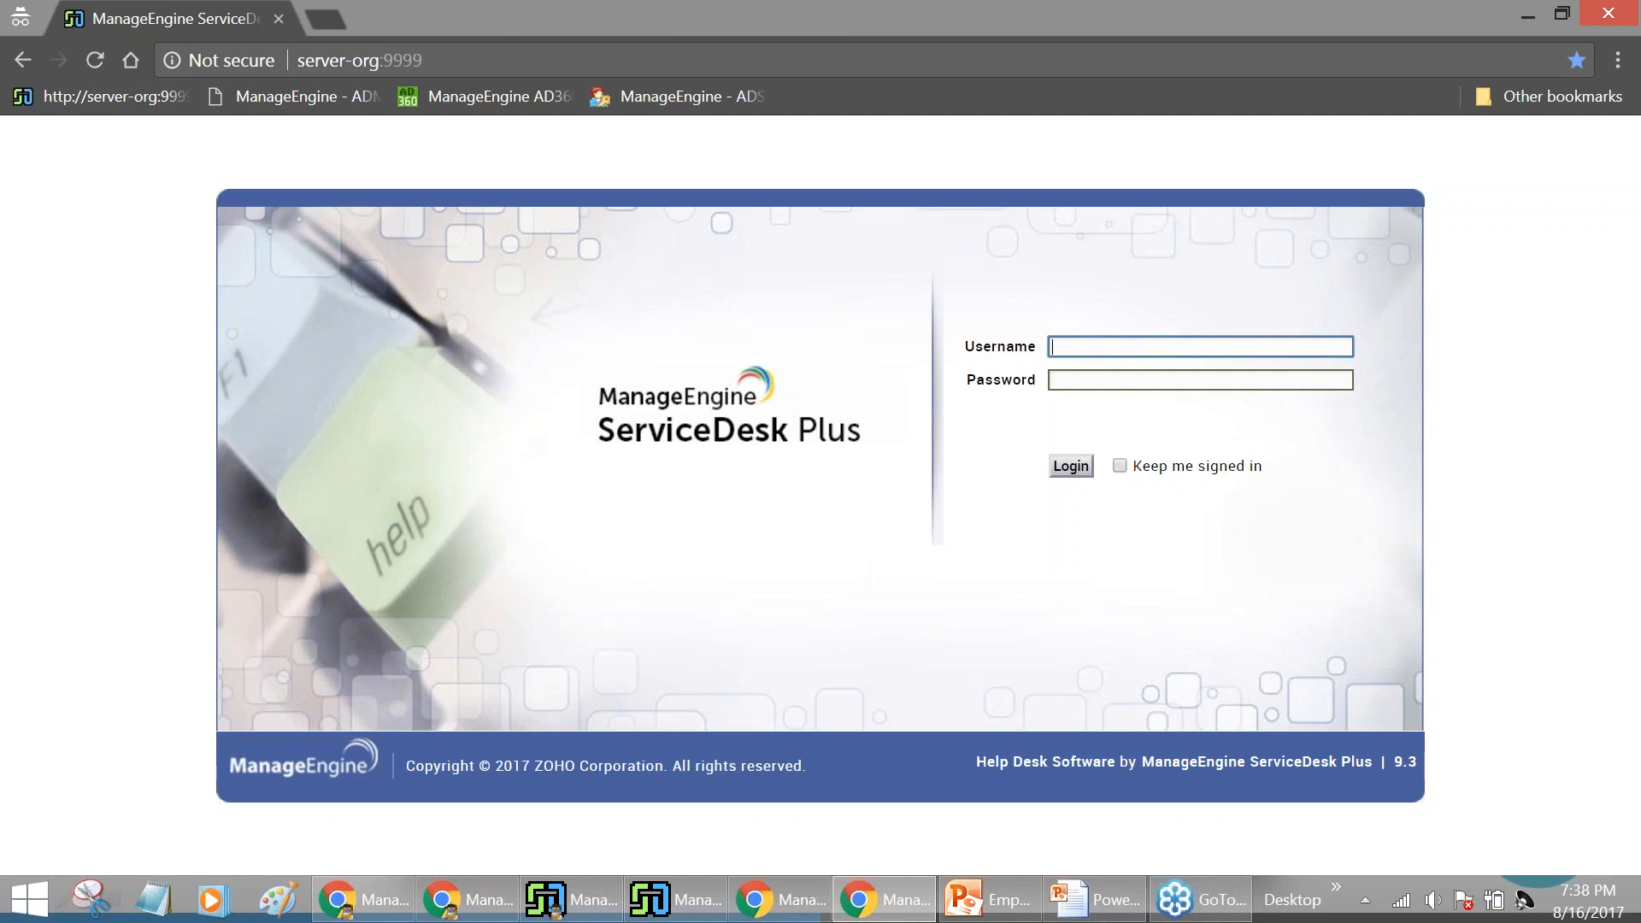
text(administrator)
click(1248, 378)
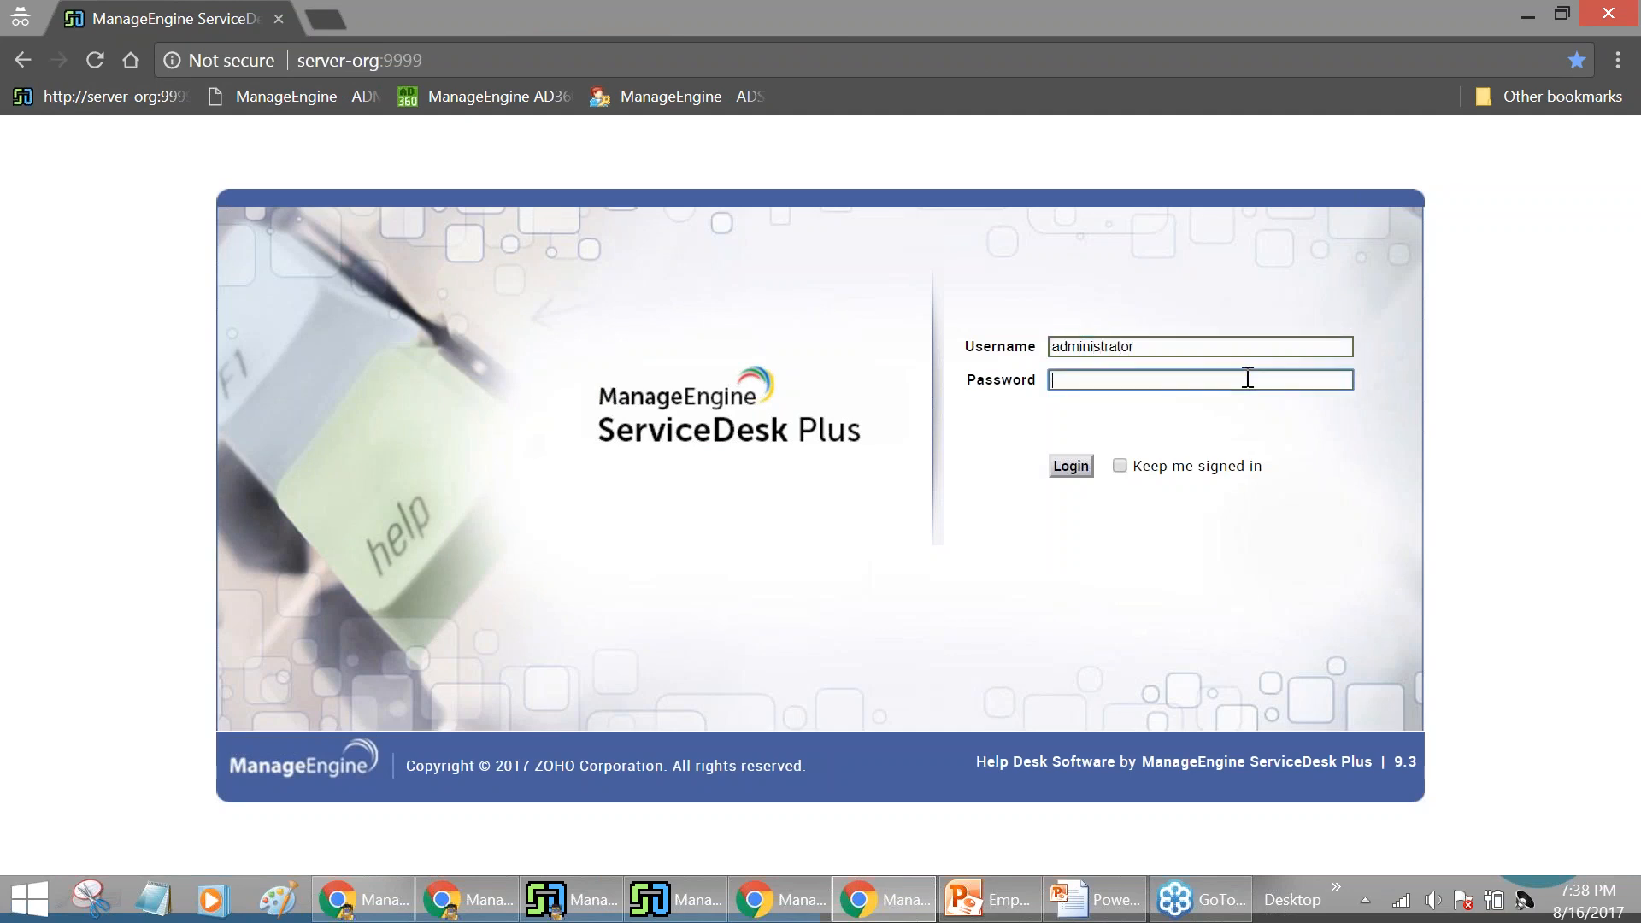
text(****)
click(1068, 467)
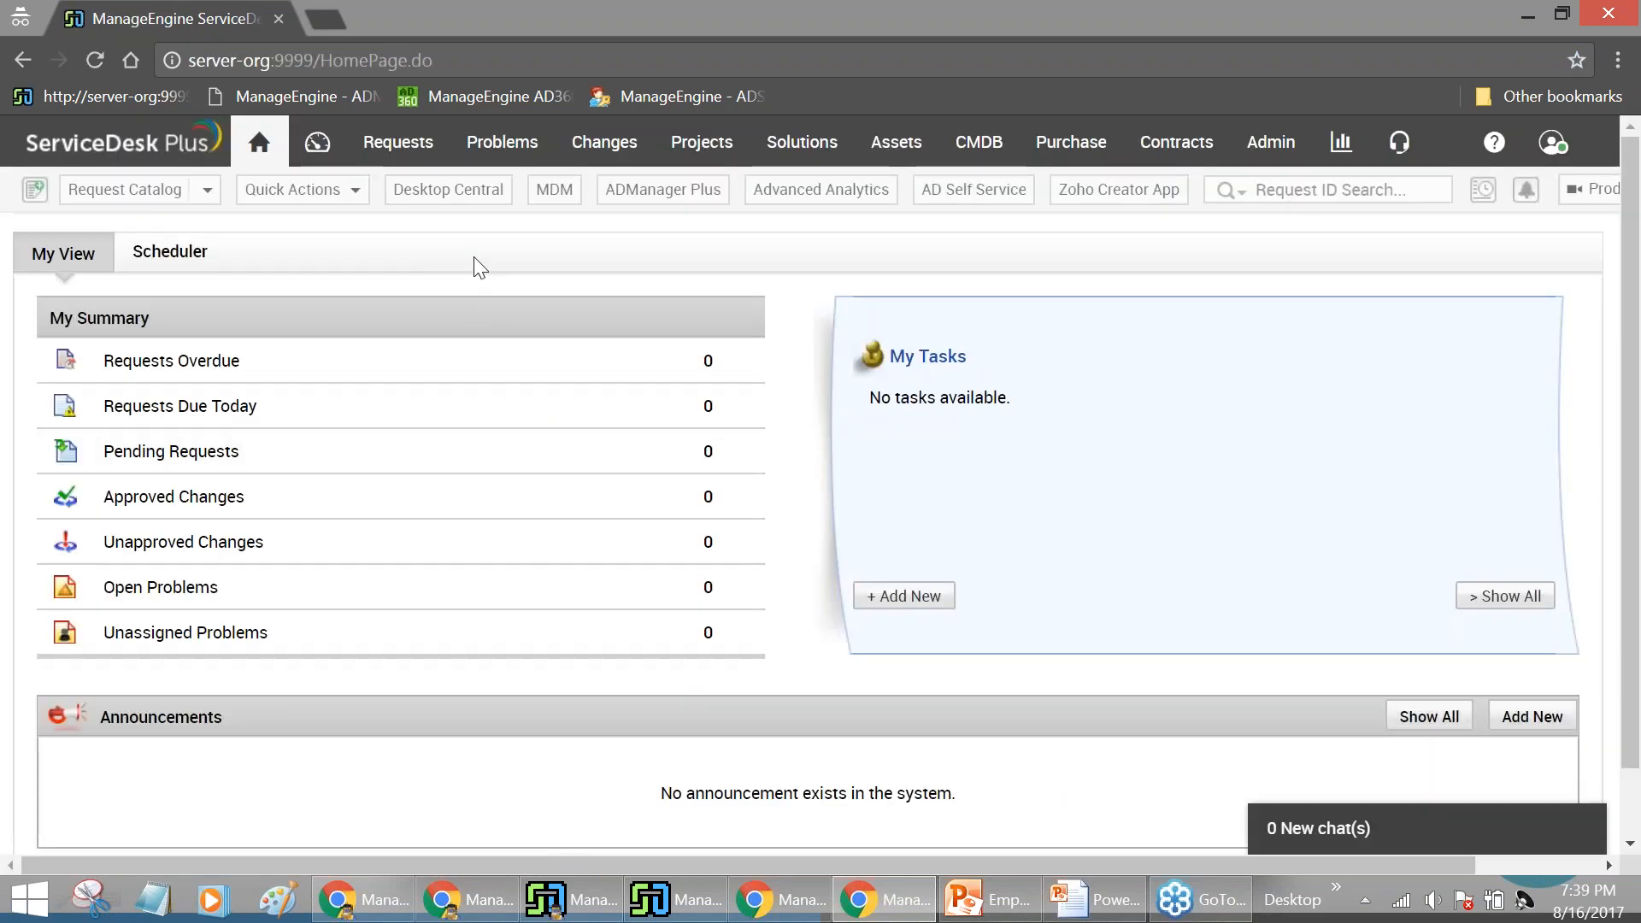
In Requests, view my completed requests, then my open or unassigned requests
click(411, 159)
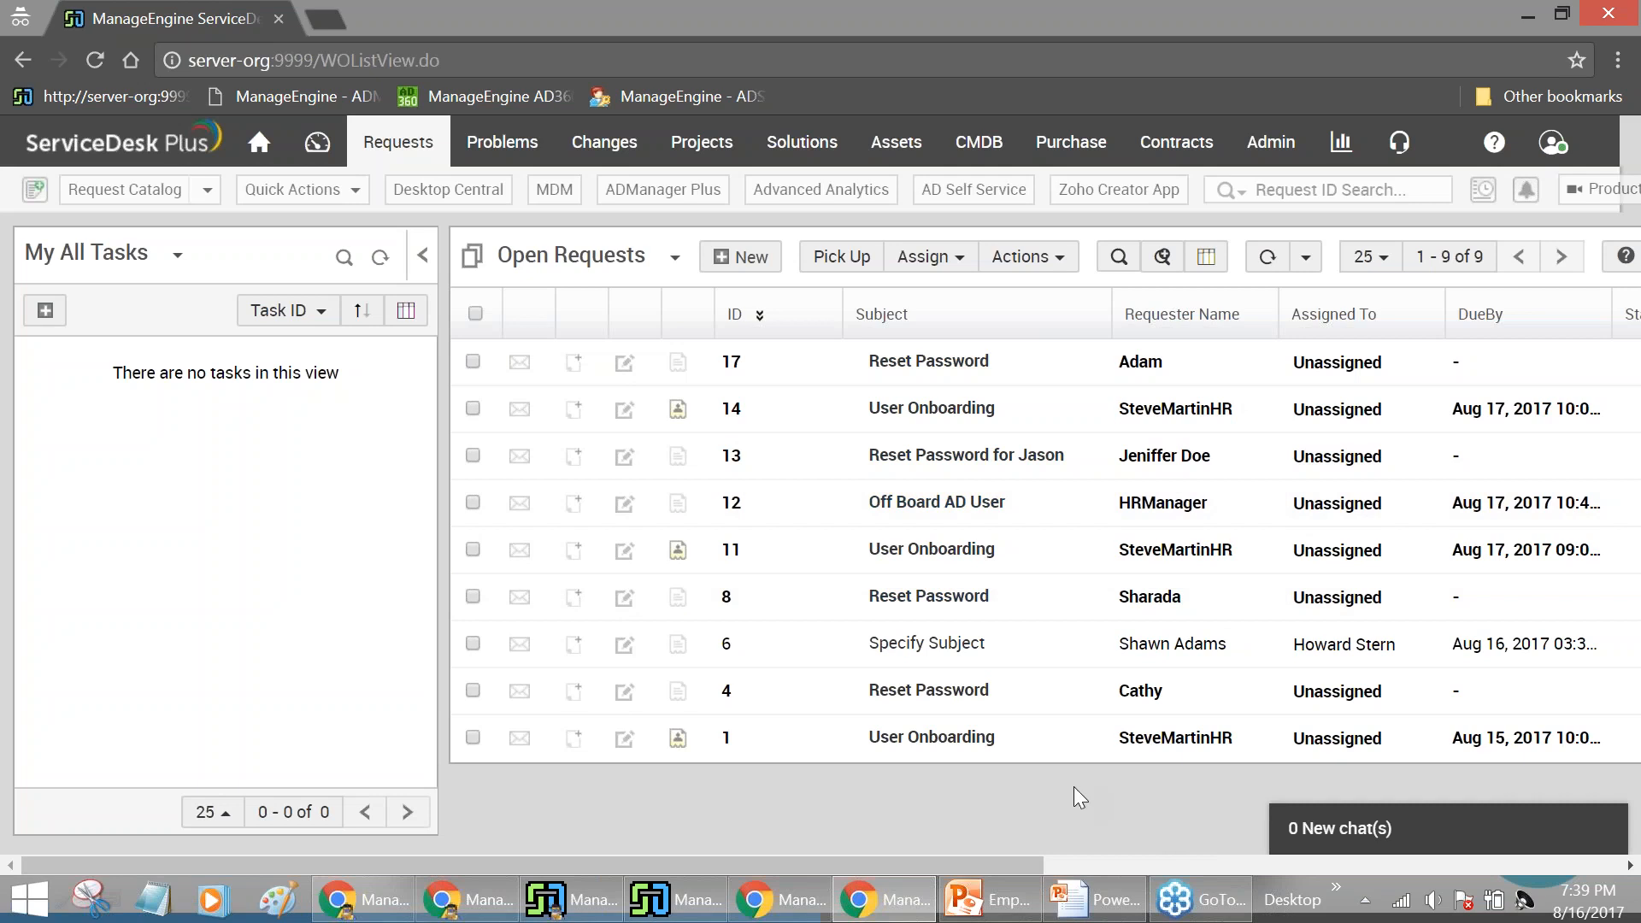
click(675, 256)
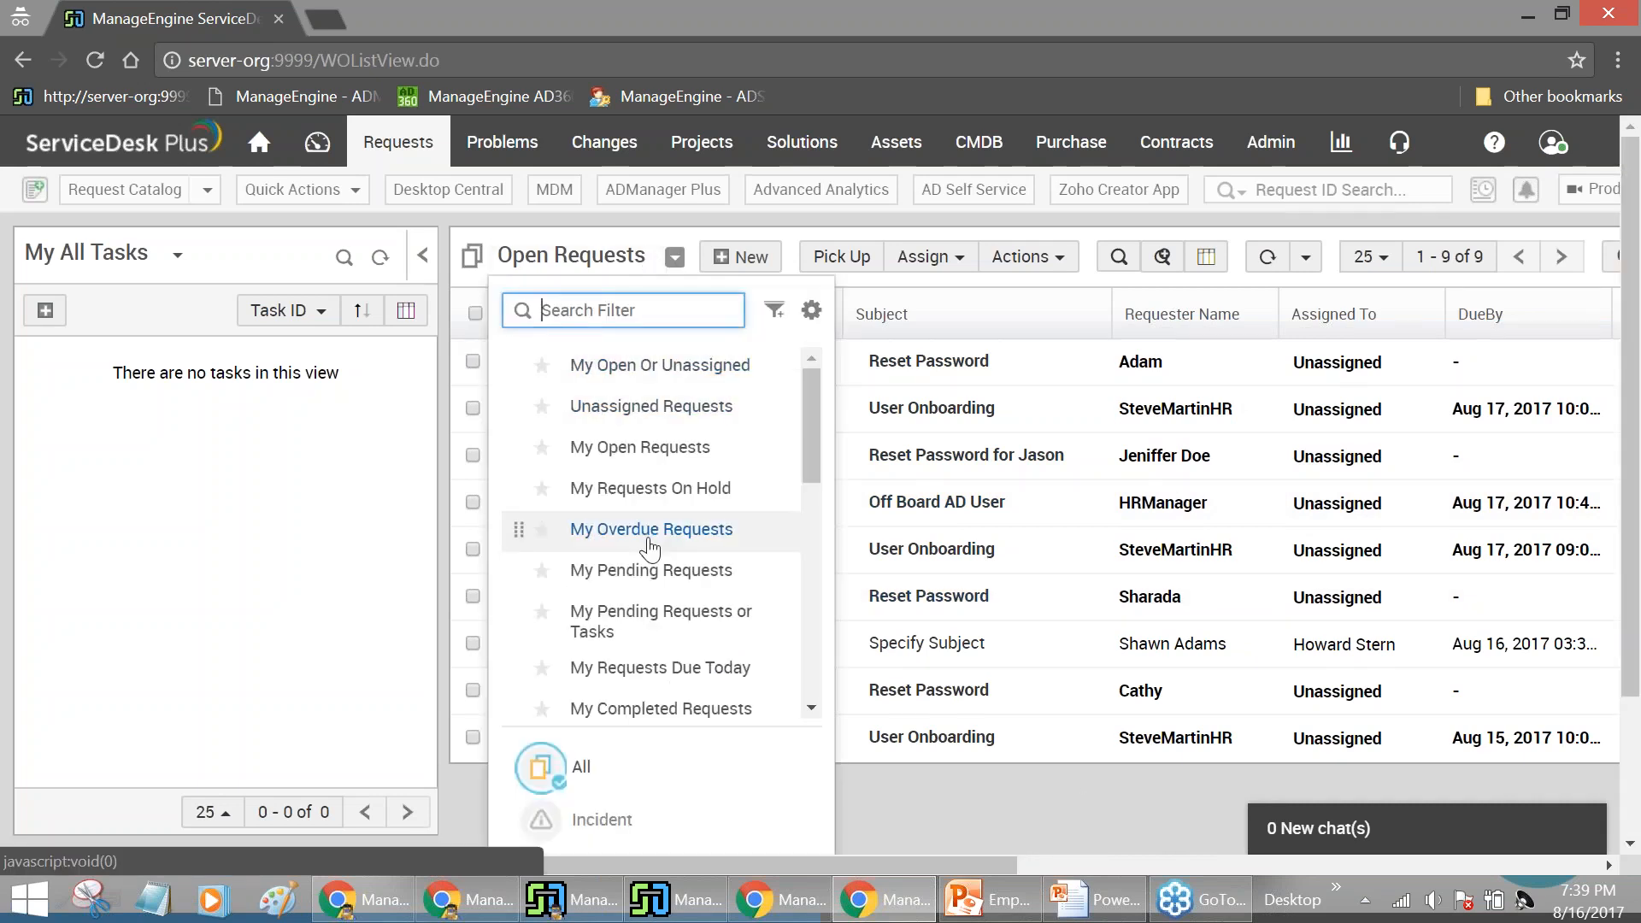
click(660, 708)
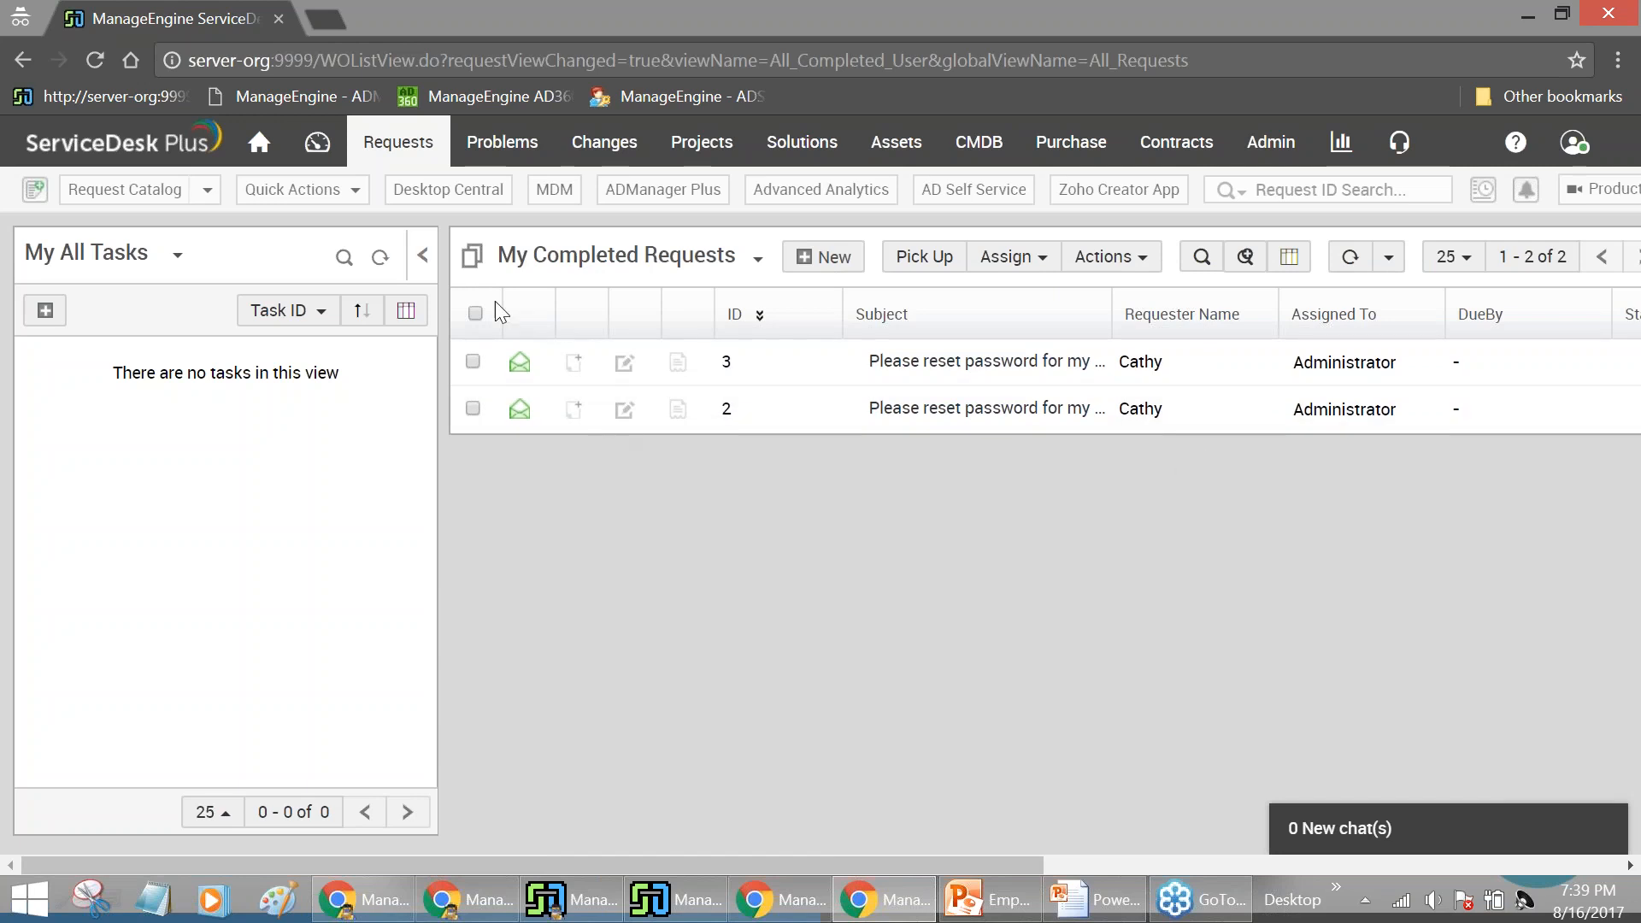
click(575, 256)
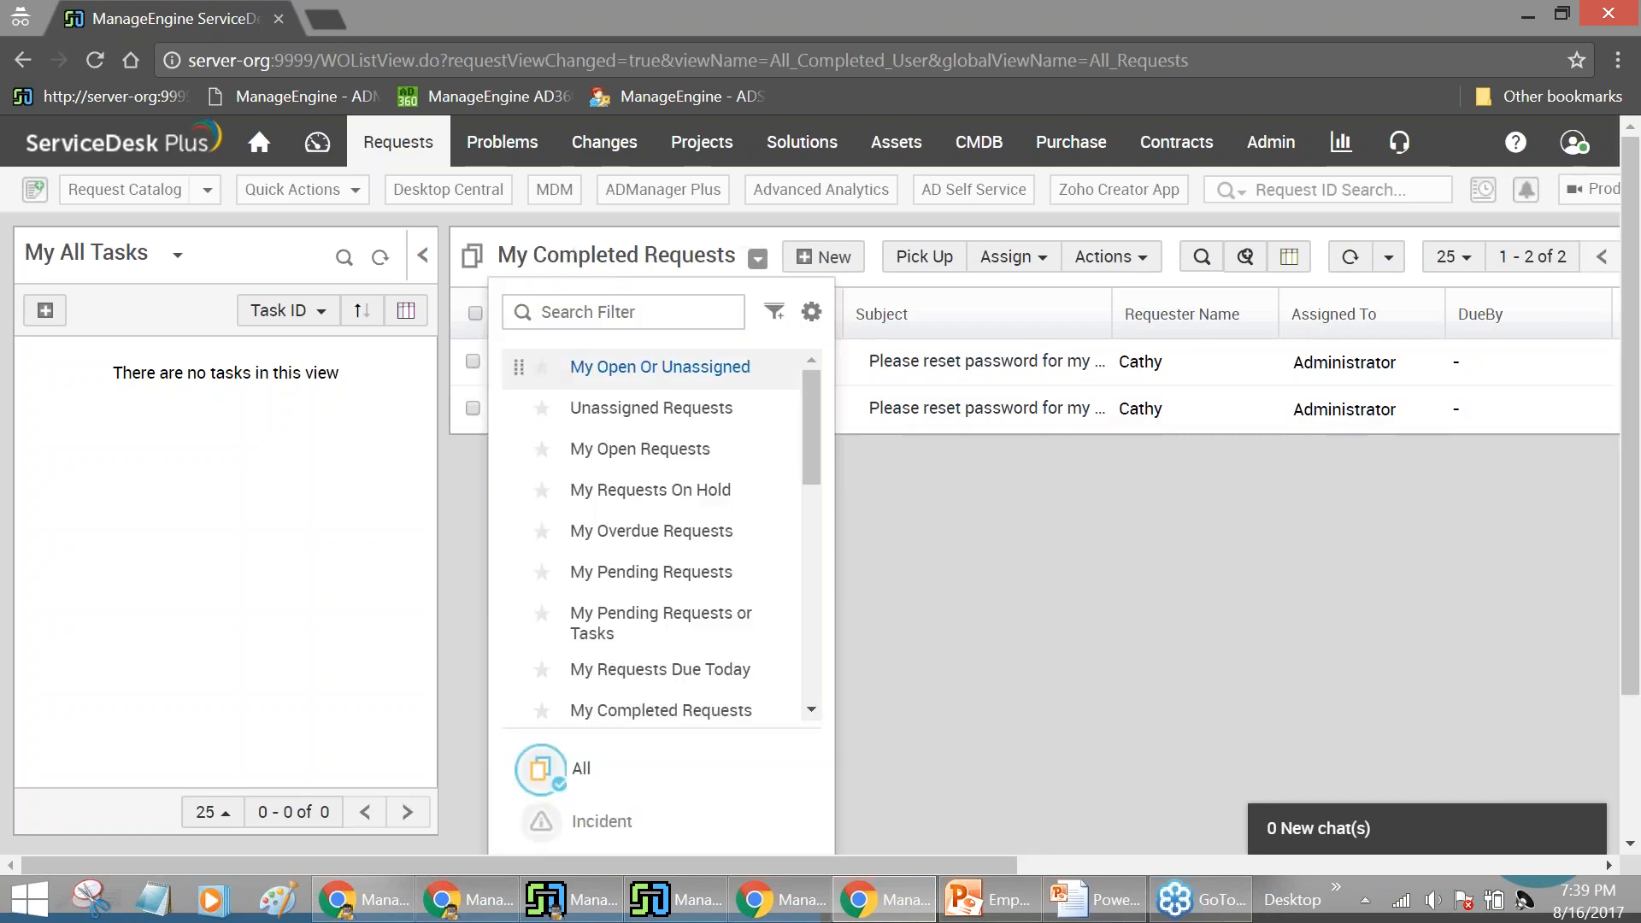
click(620, 376)
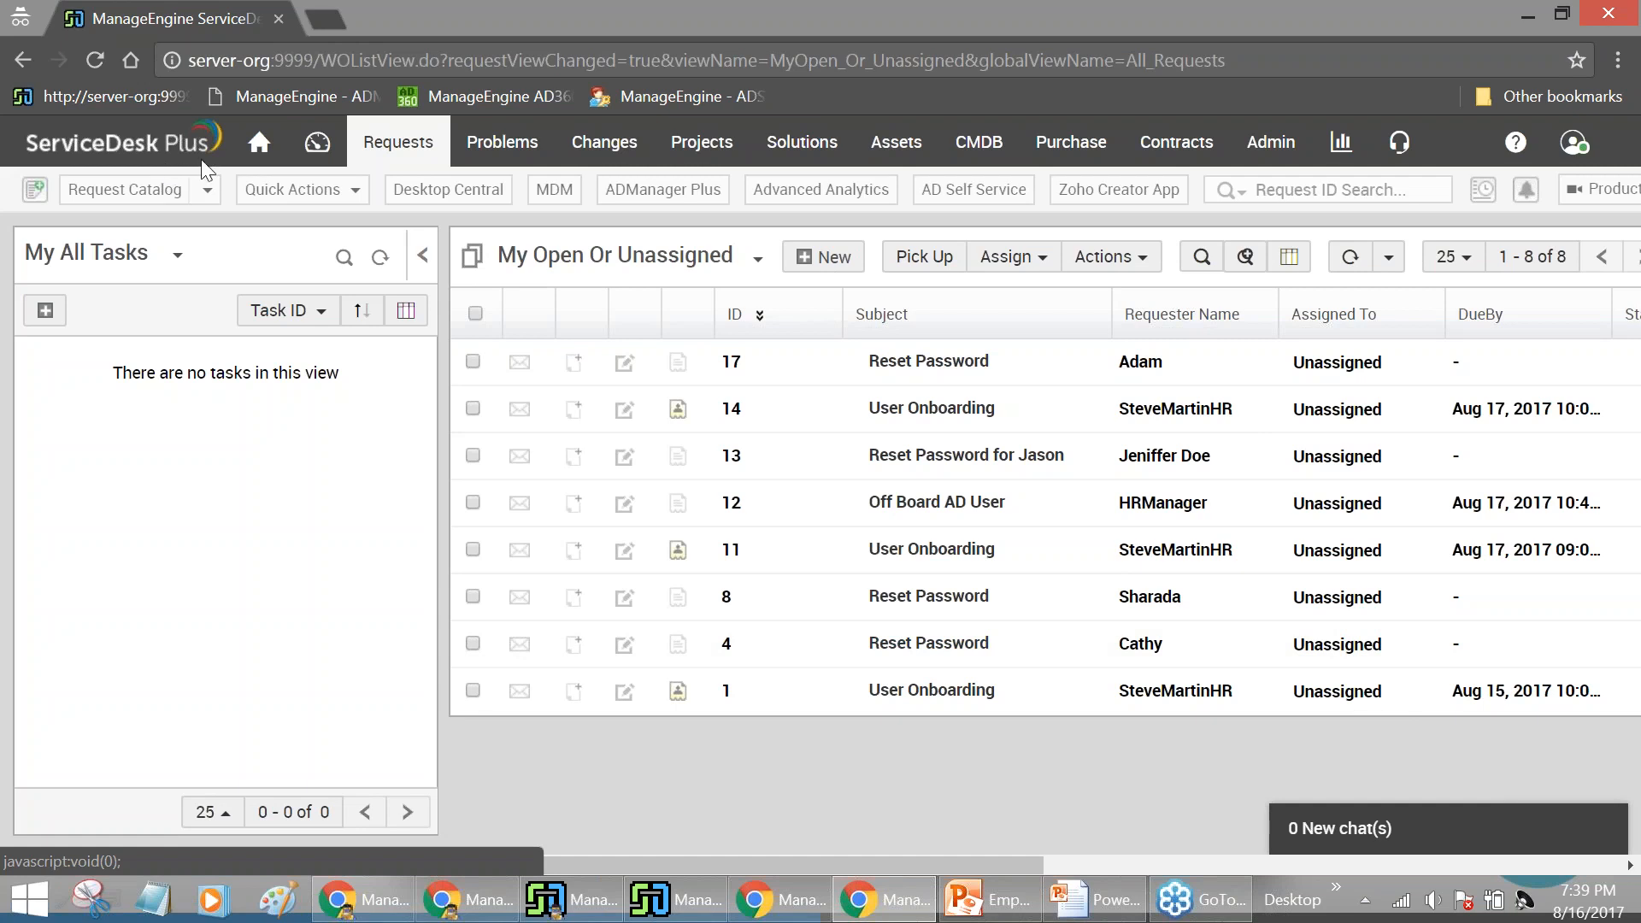
Go to the ServiceDesk Plus home page, then bring the PowerPoint presentation back
click(259, 142)
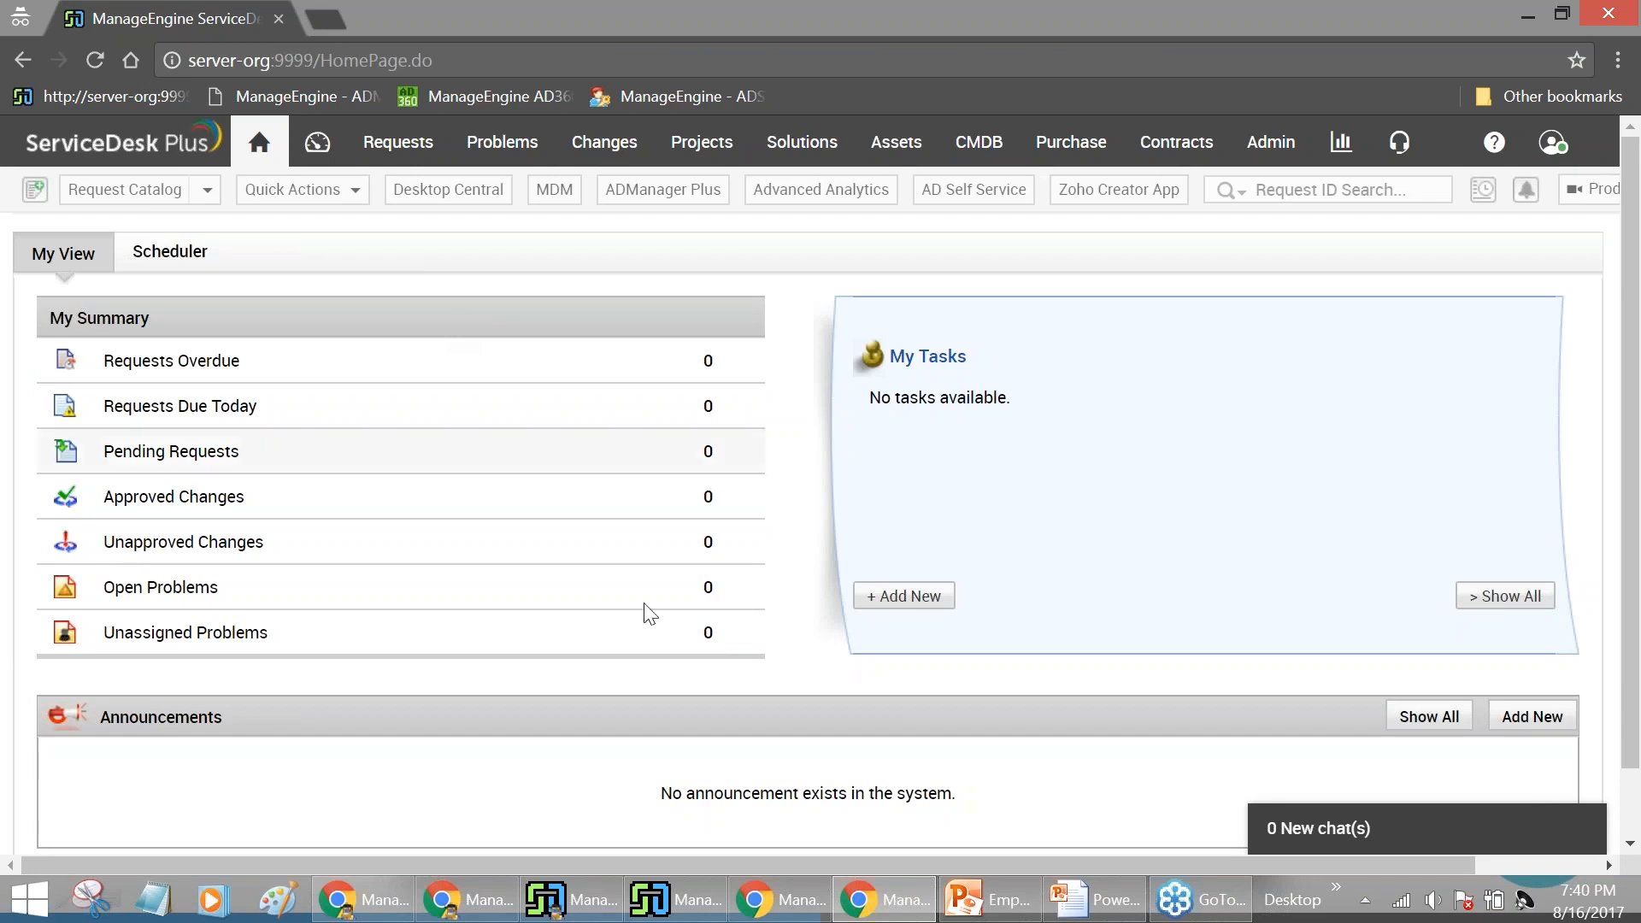
mouse_move(813, 901)
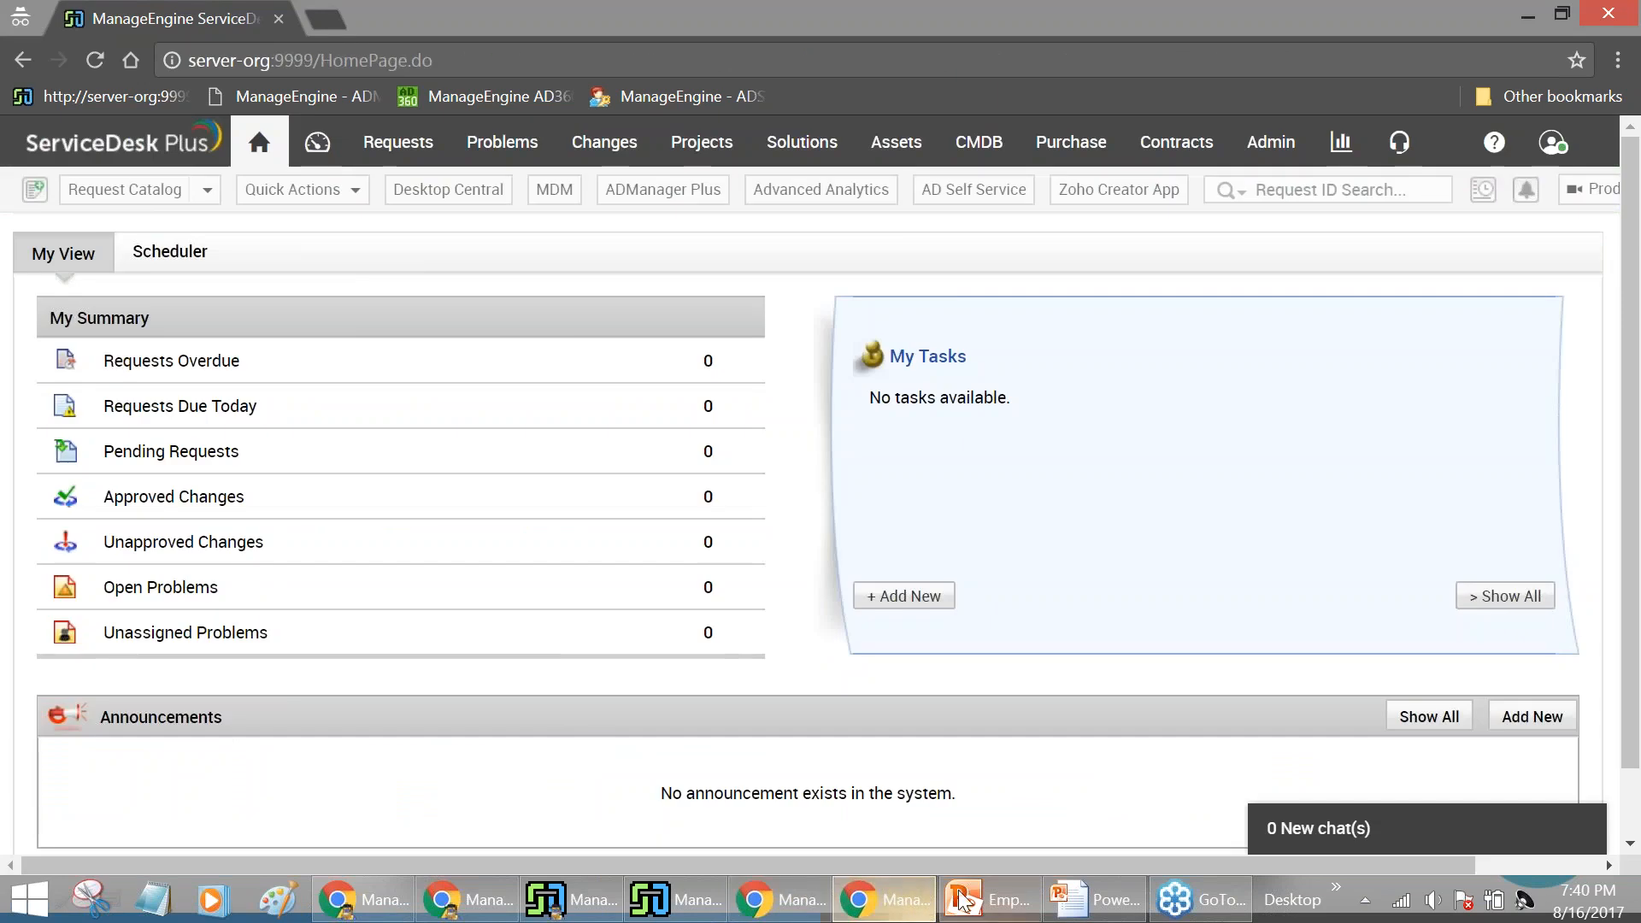
click(963, 899)
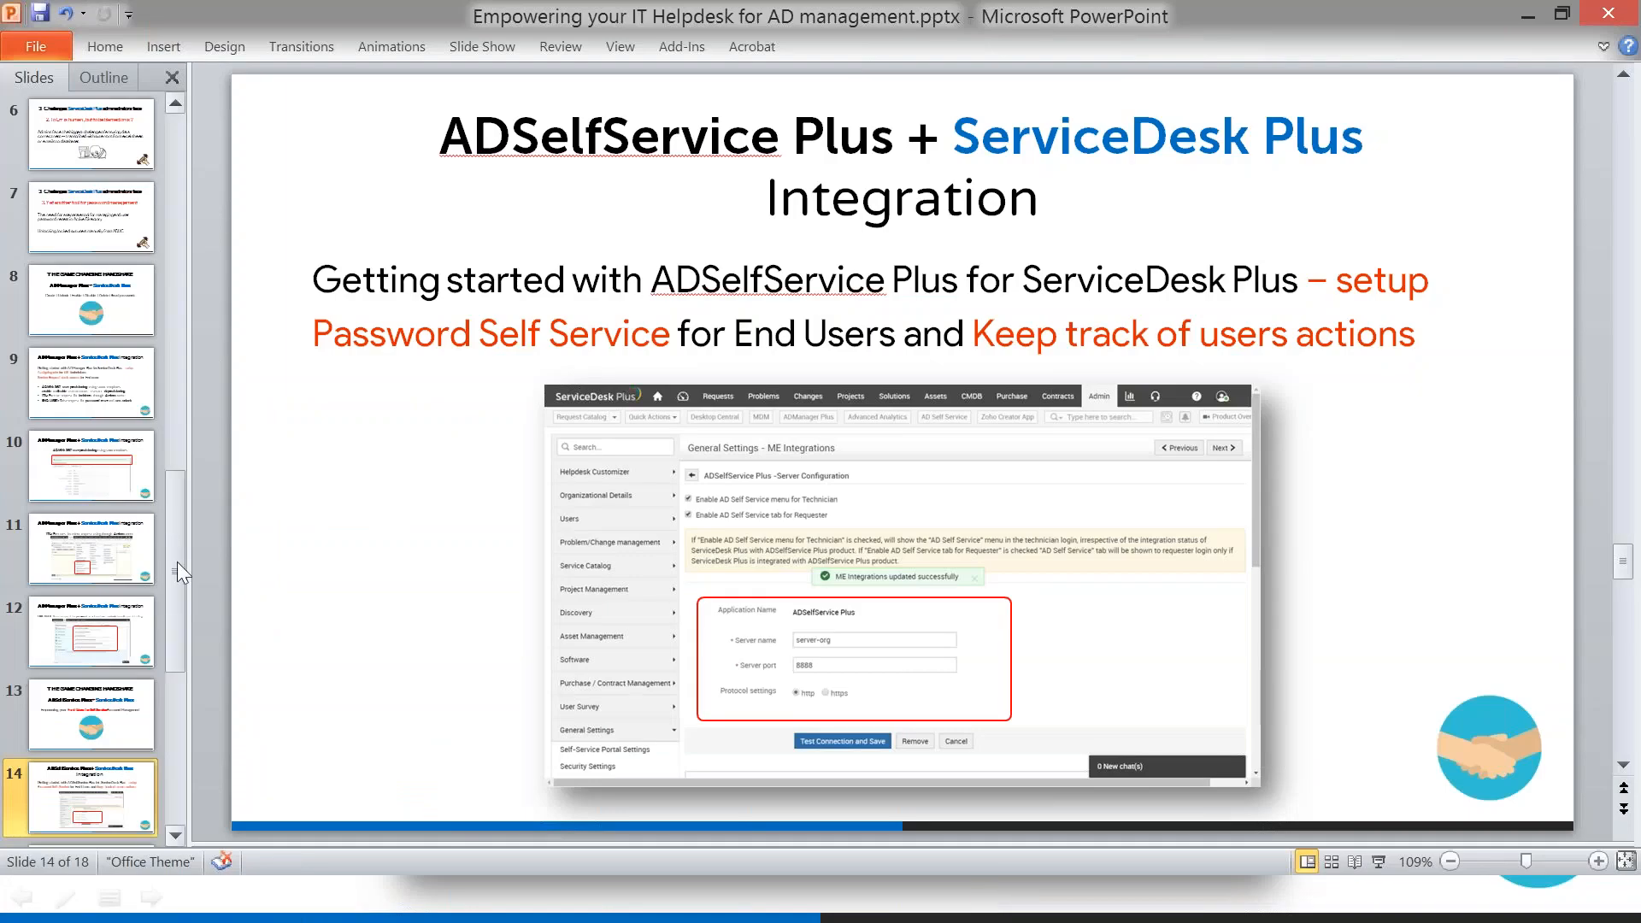